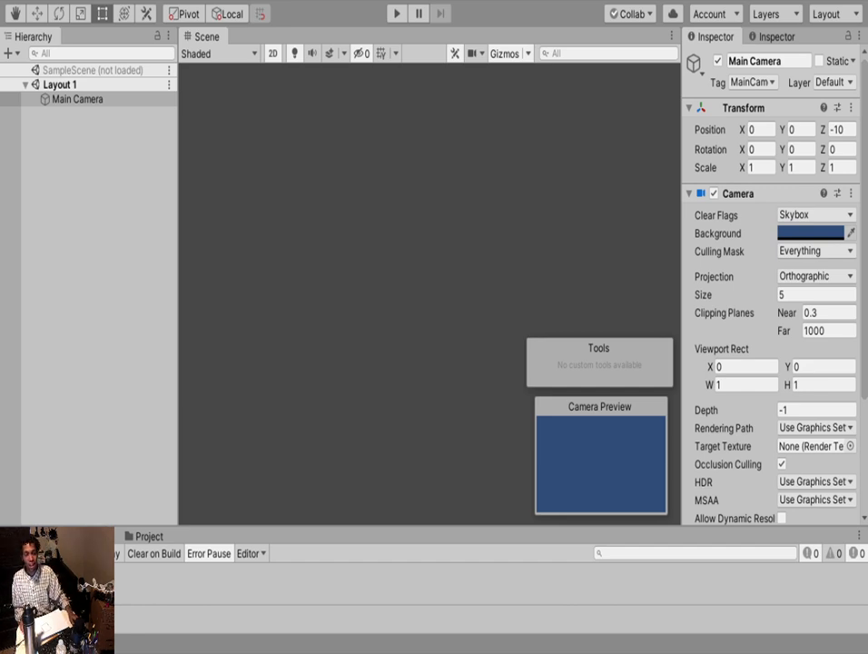
Add a UI Canvas as a child of the Main Camera and frame it in the scene
left_click(87, 100)
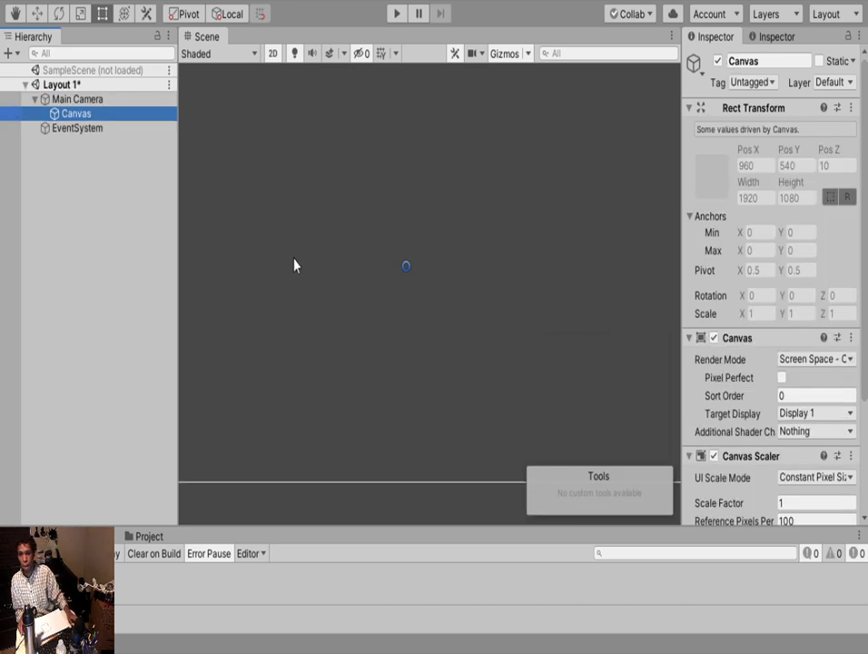
double_click(53, 116)
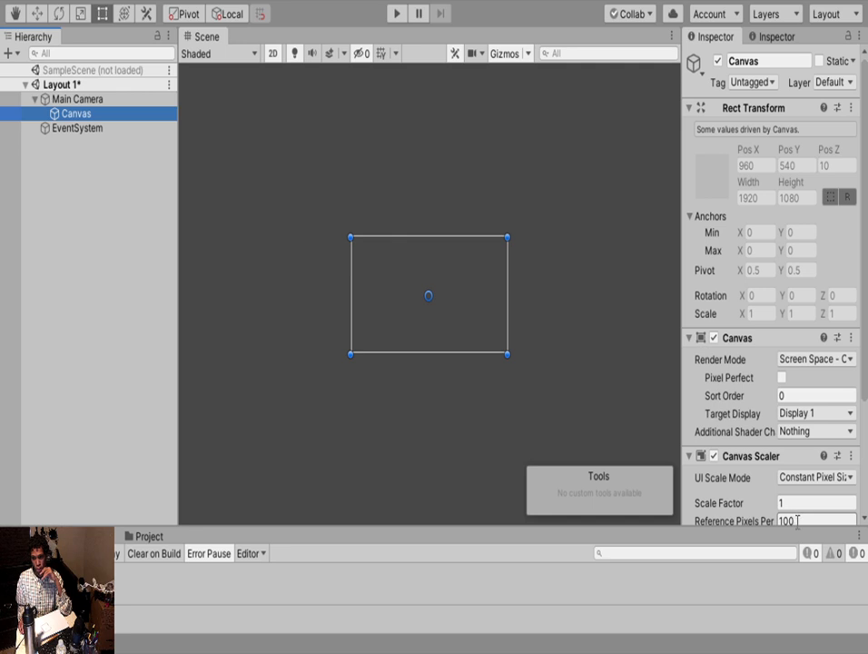
Set the Canvas Scaler to Scale With Screen Size with a reference resolution of 1024 by 700
scroll(765, 435, "down", 3)
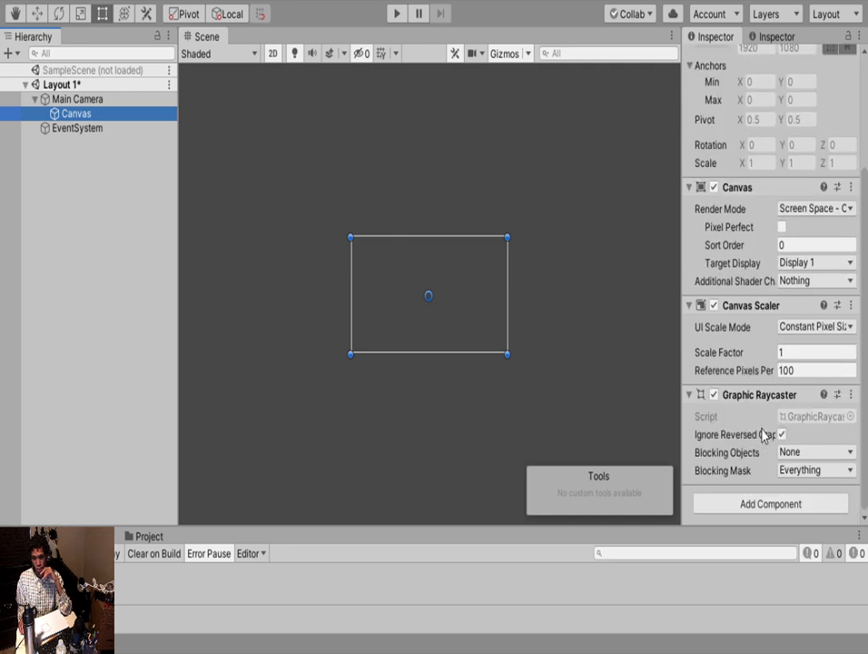
left_click(815, 326)
left_click(817, 360)
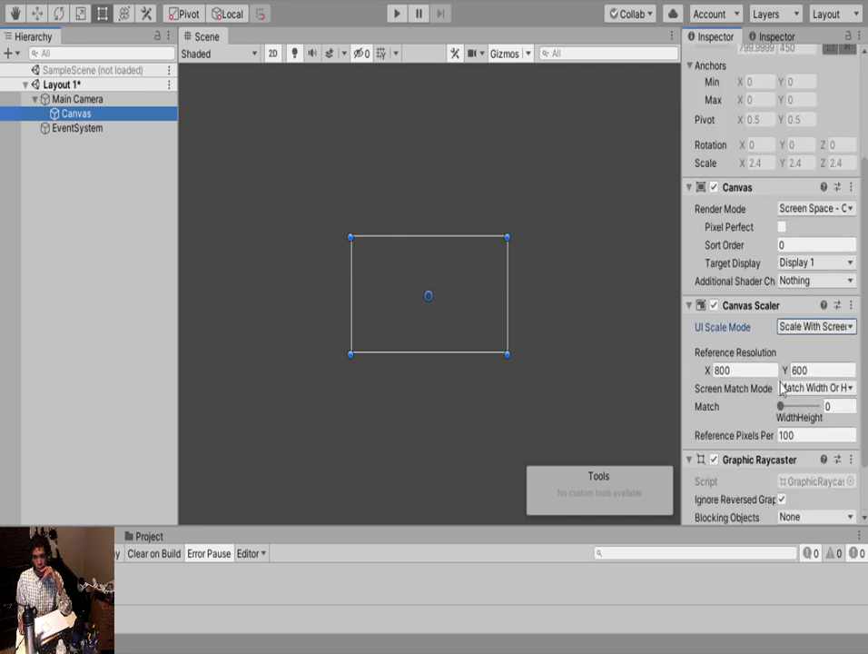
left_click(730, 370)
type("1024")
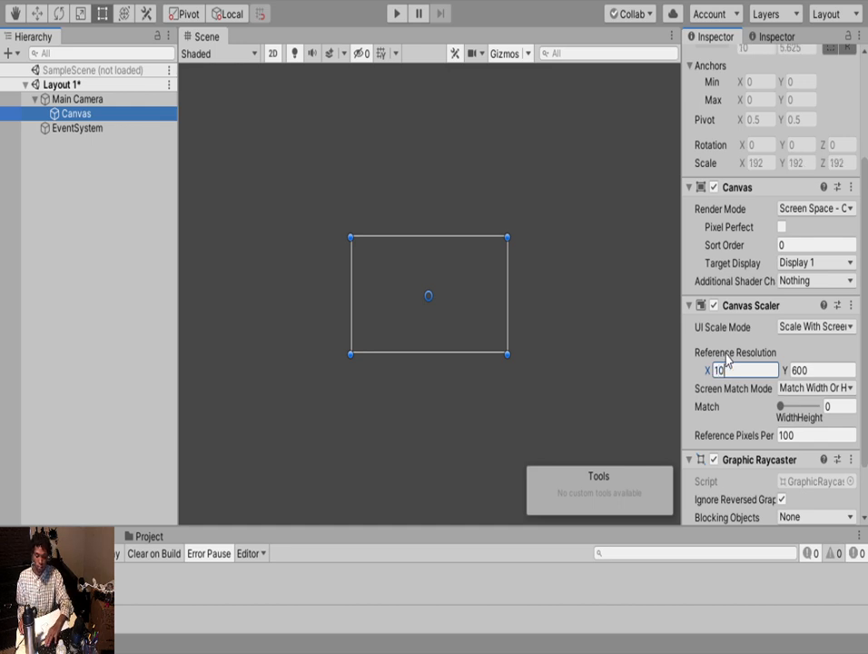
left_click(837, 370)
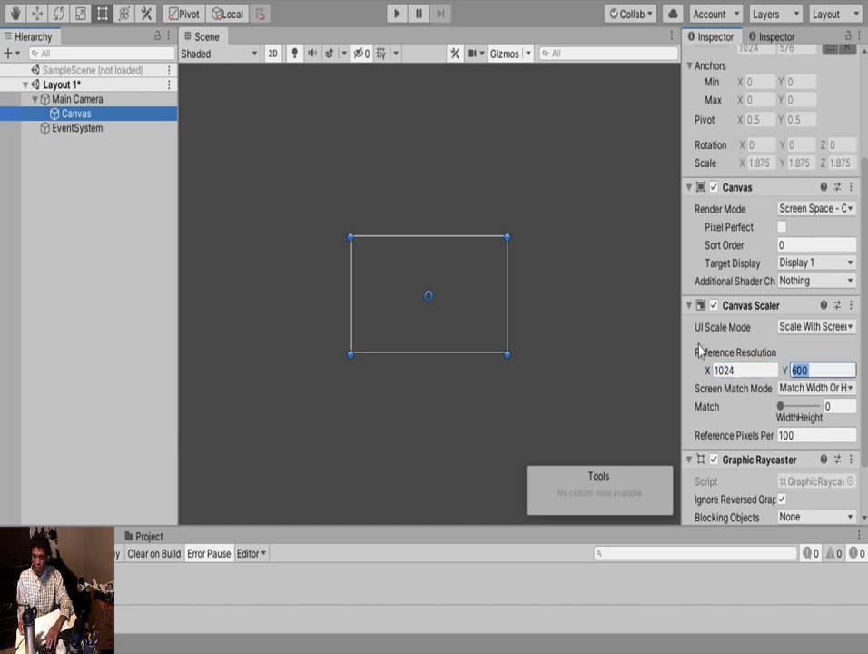
type("700")
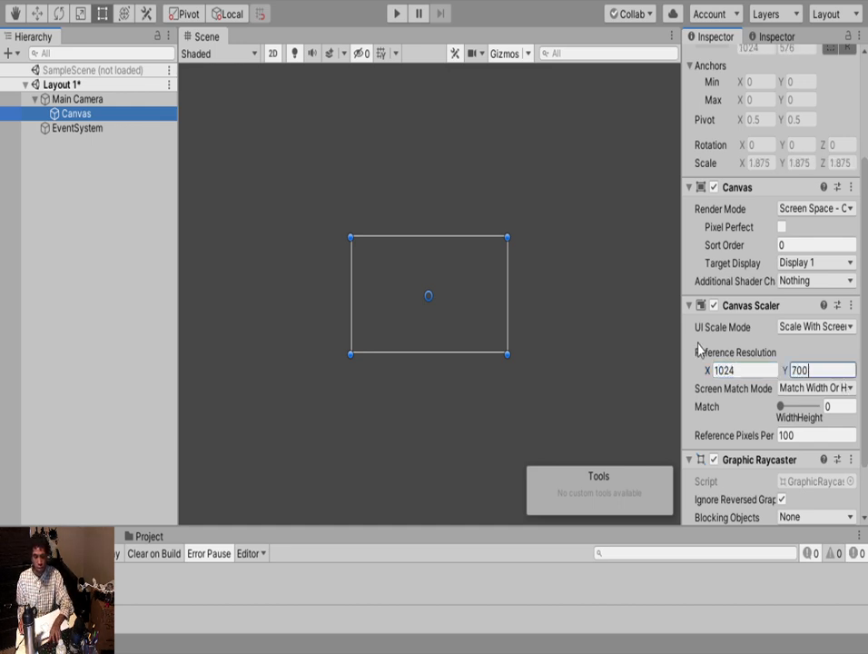
left_click(86, 114)
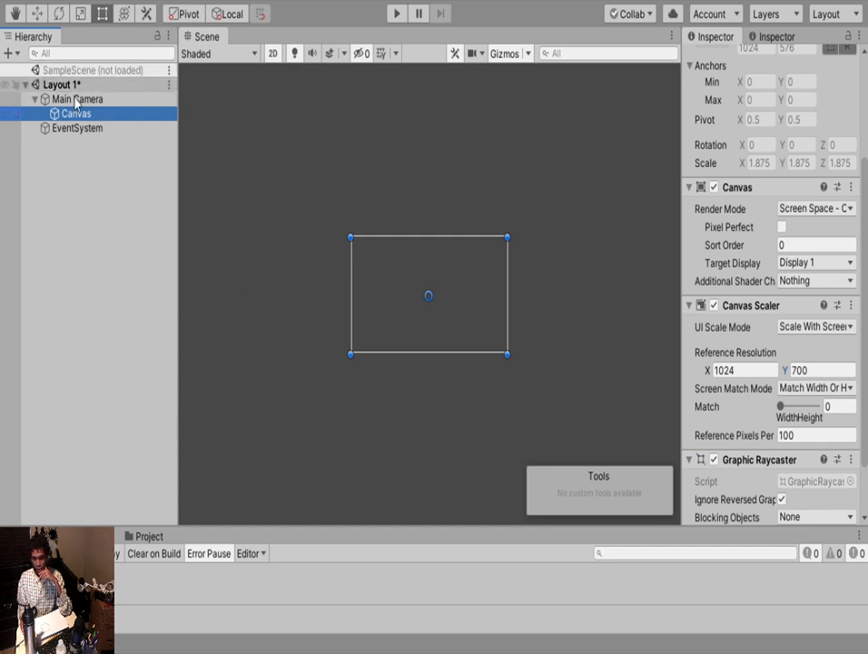
Change the Main Camera's background colour to white
left_click(136, 84)
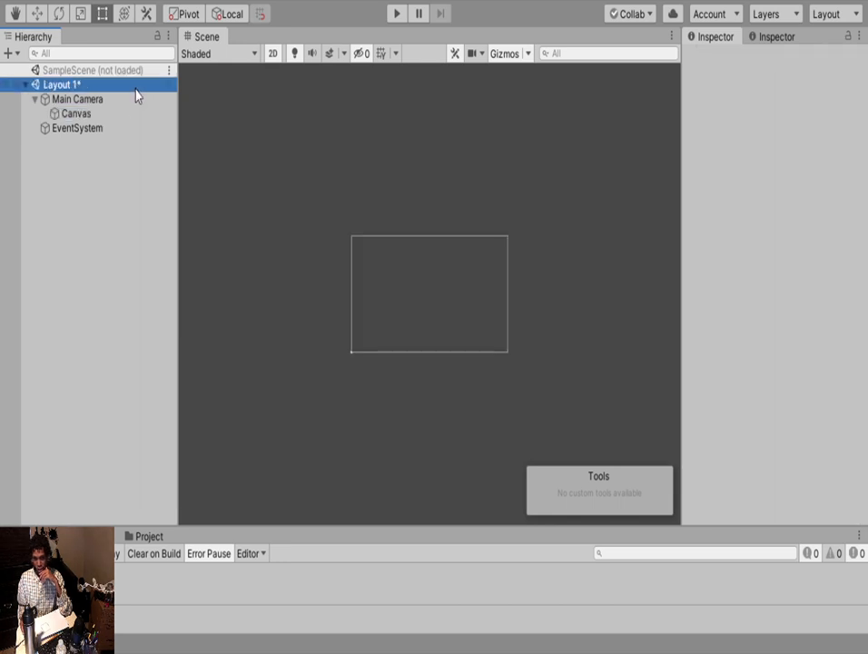
left_click(129, 101)
left_click(833, 238)
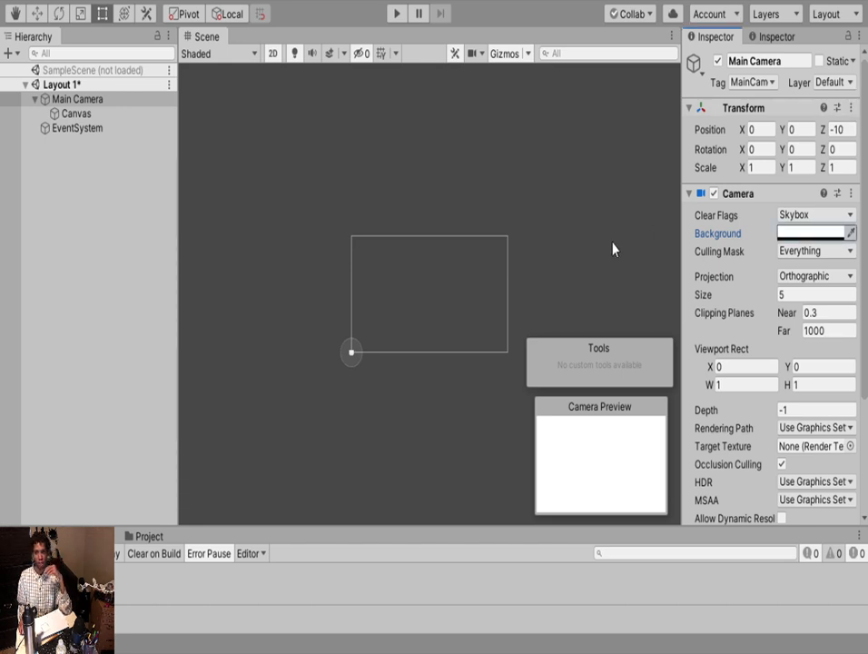
Add a UI Image inside the Canvas and stretch it to cover the whole canvas, 1024 by 576
scroll(399, 320, "up", 4)
scroll(403, 299, "up", 3)
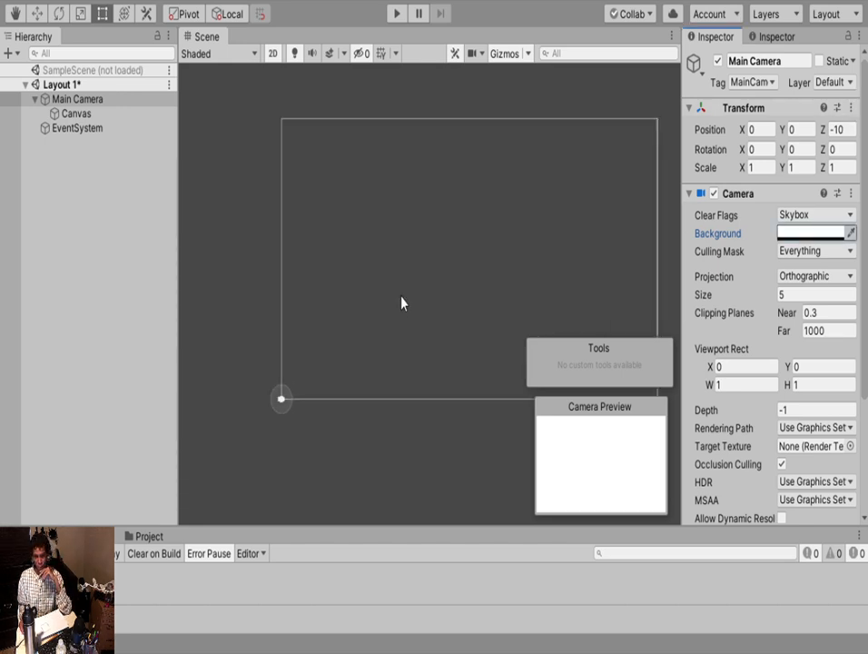
scroll(261, 279, "down", 1)
mouse_move(262, 280)
middle_mouse_down()
mouse_move(267, 299)
mouse_move(275, 280)
middle_mouse_up()
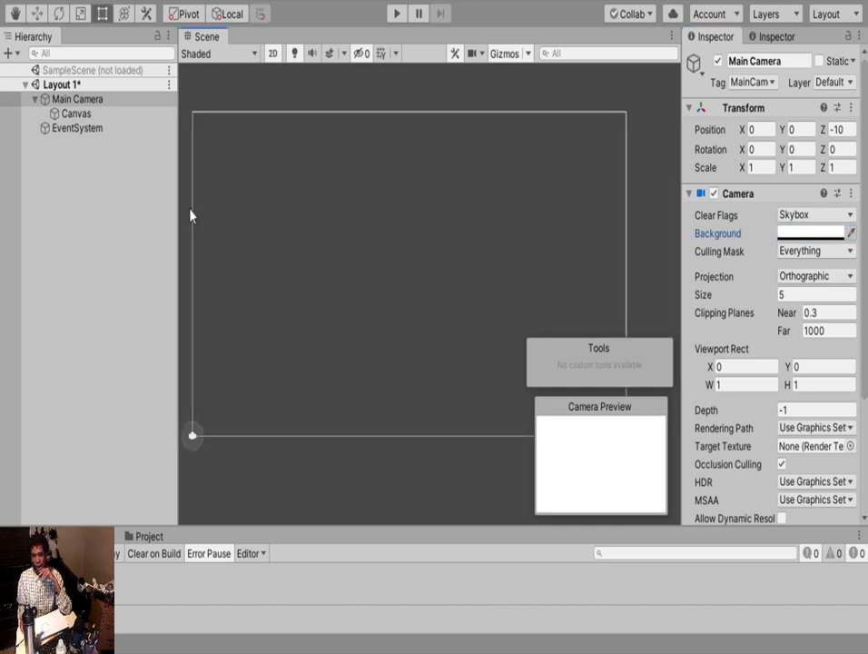
left_click(90, 117)
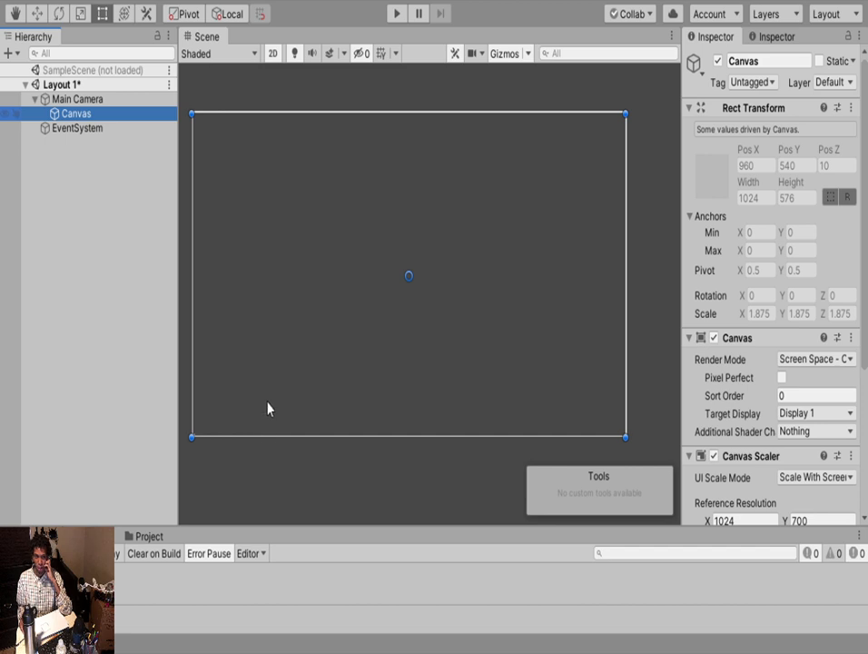
left_click(266, 150)
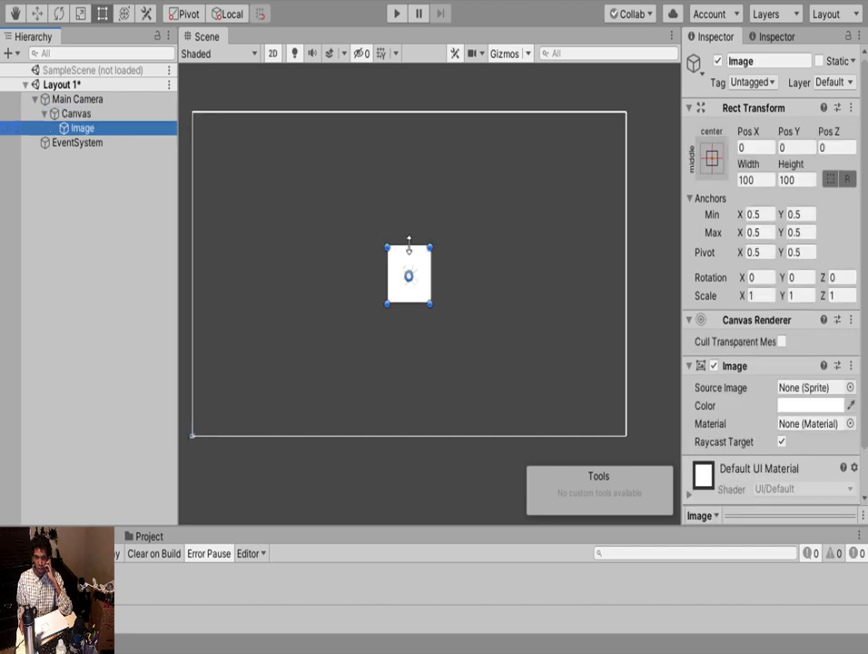
left_click_drag(388, 249, 191, 113)
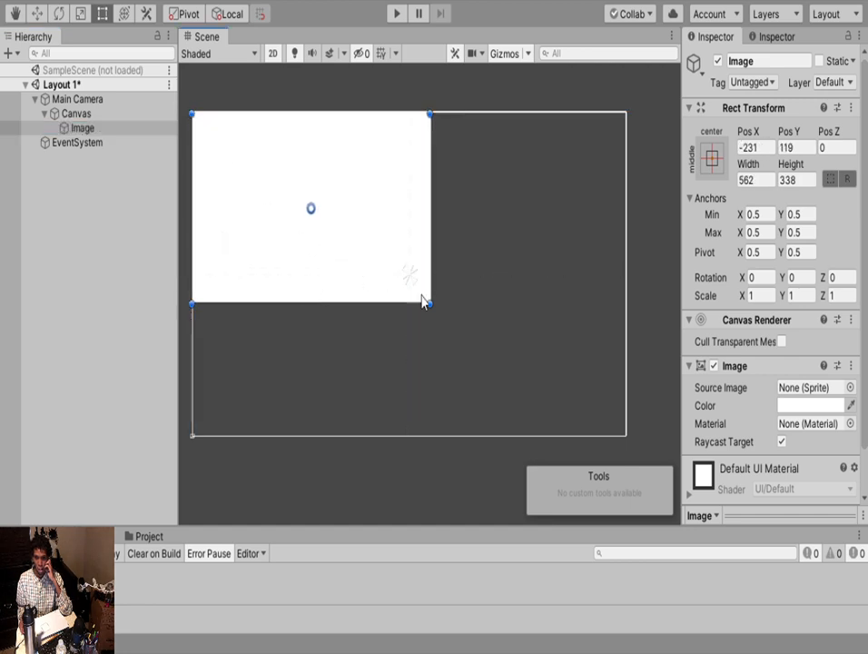
left_click_drag(432, 305, 627, 434)
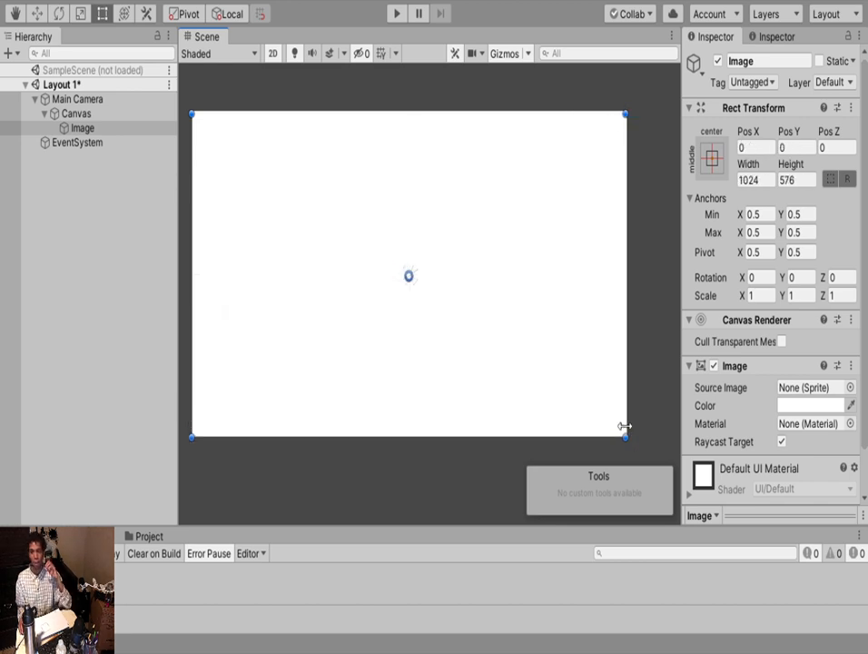
Add a Button under the Image and fit it to the upper-left half of the canvas, about 512 by 82.5
left_click(96, 128)
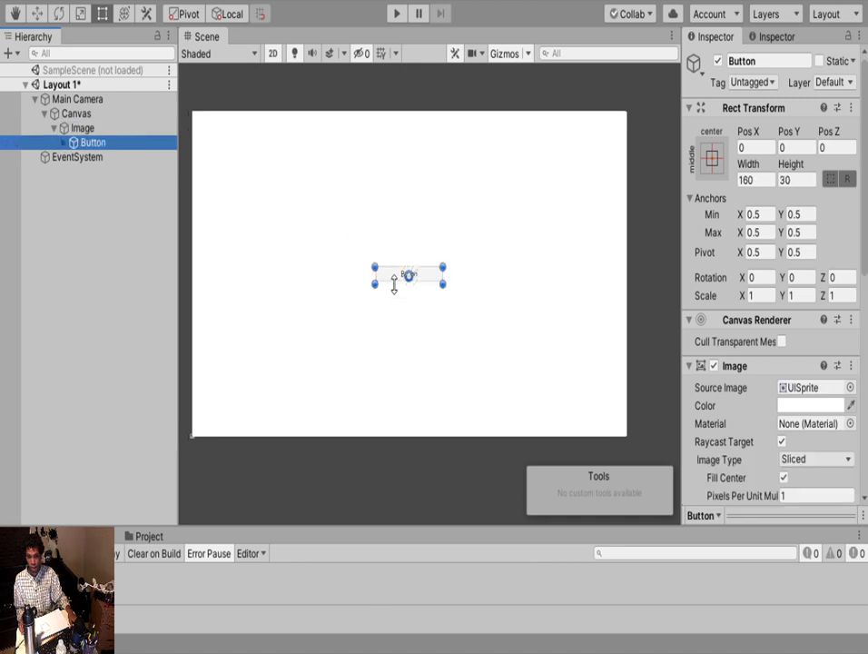
left_click(370, 262)
left_click_drag(369, 260, 192, 113)
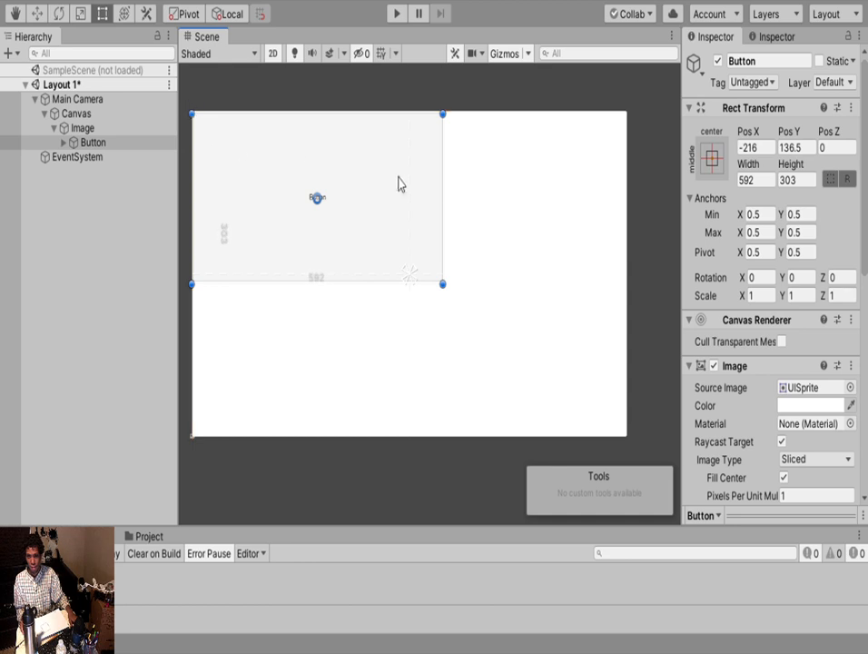
left_click_drag(443, 217, 409, 212)
left_click_drag(355, 260, 344, 157)
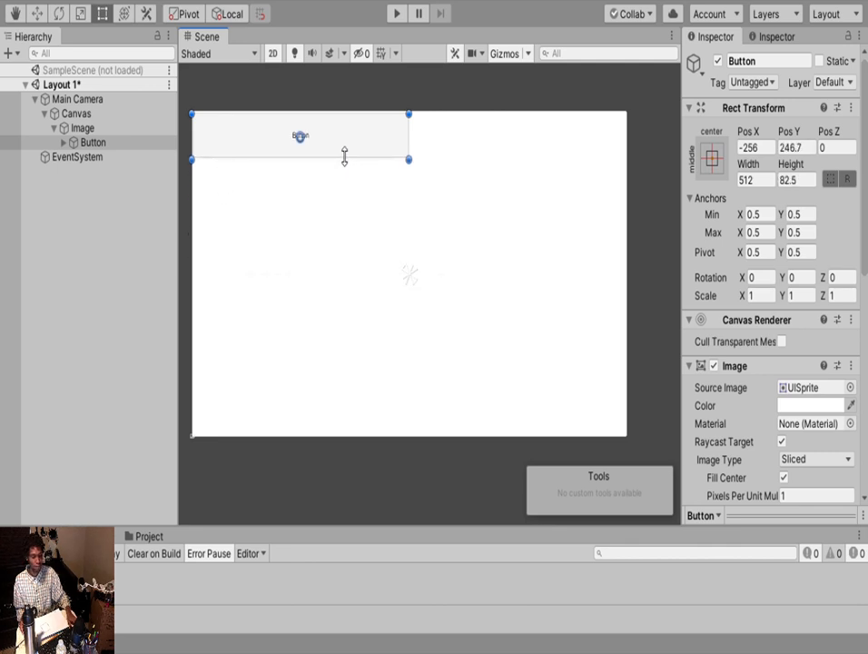
Duplicate the button and fit the copy to the upper-right half of the canvas, 512 wide
key("ctrl+d")
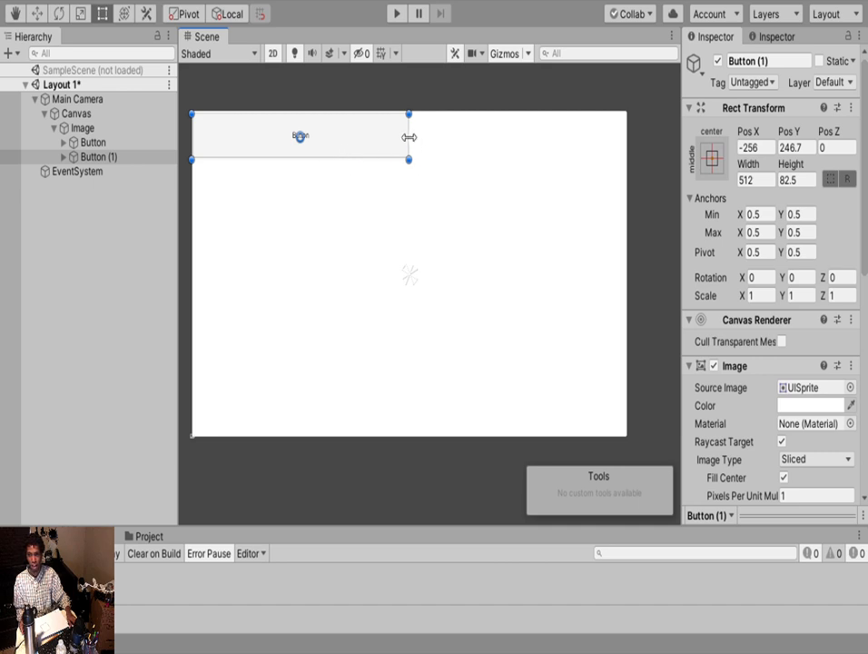
left_click_drag(409, 137, 625, 137)
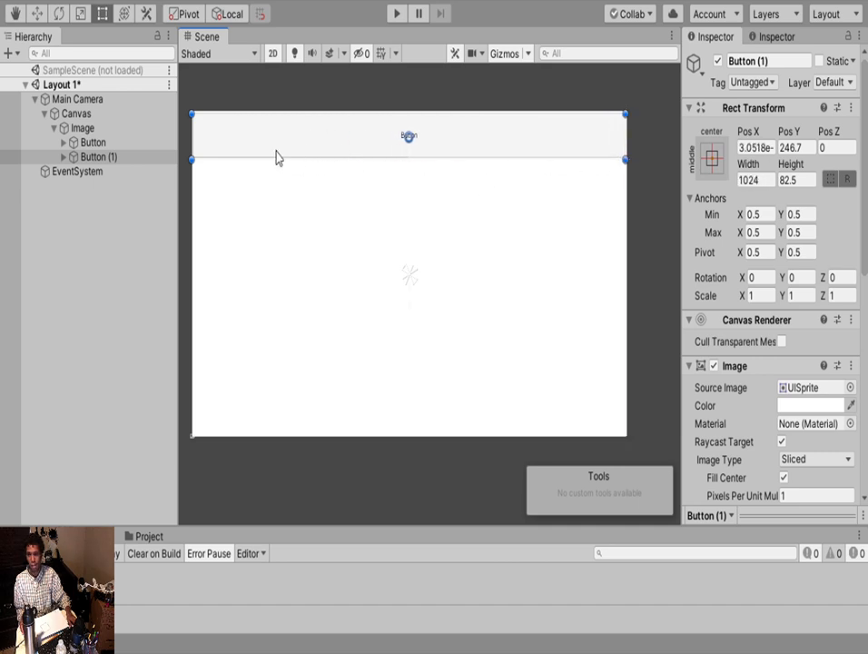
left_click_drag(191, 142, 408, 183)
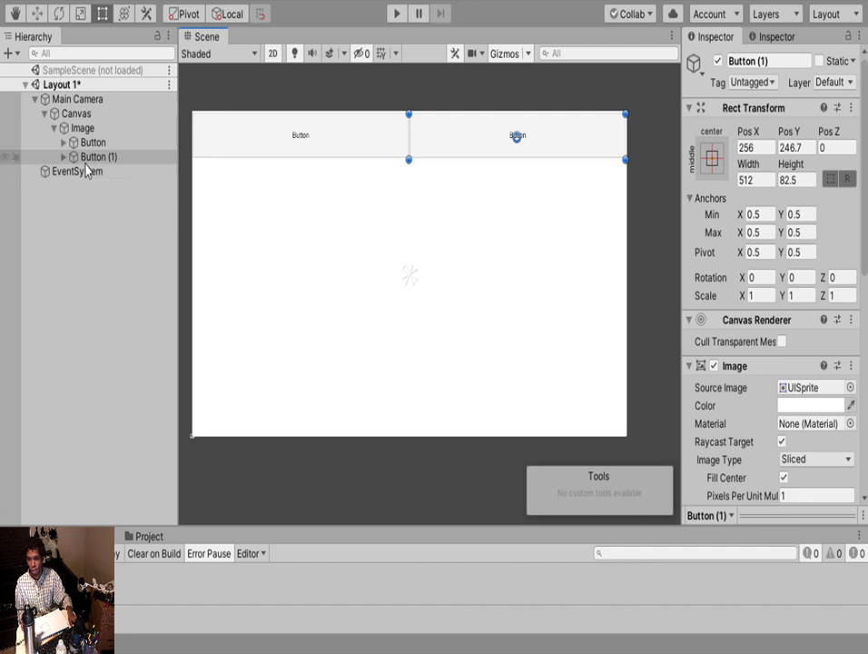
Create an empty object named Top Buttons and place it directly under the Image, above the buttons
left_click(82, 129)
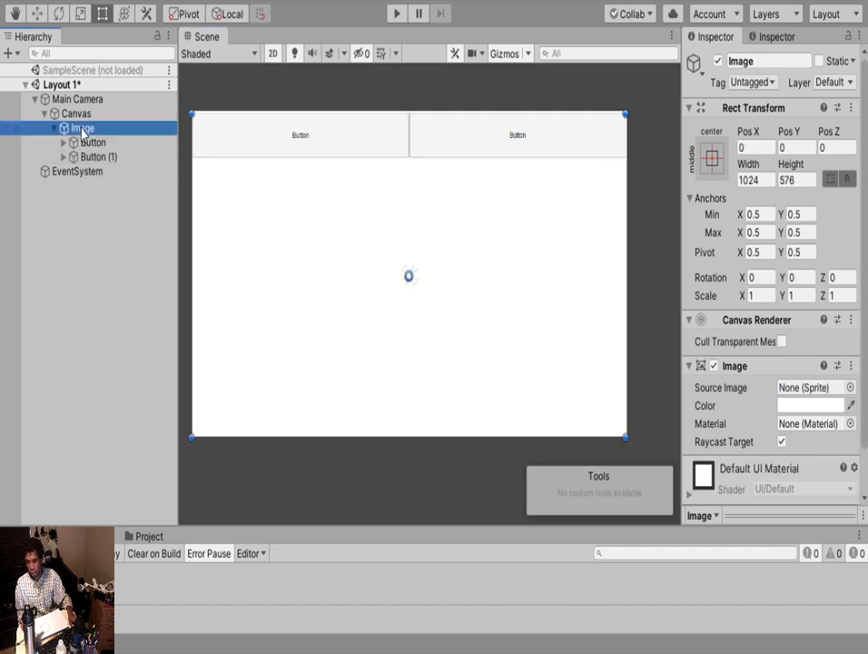
left_click(81, 129)
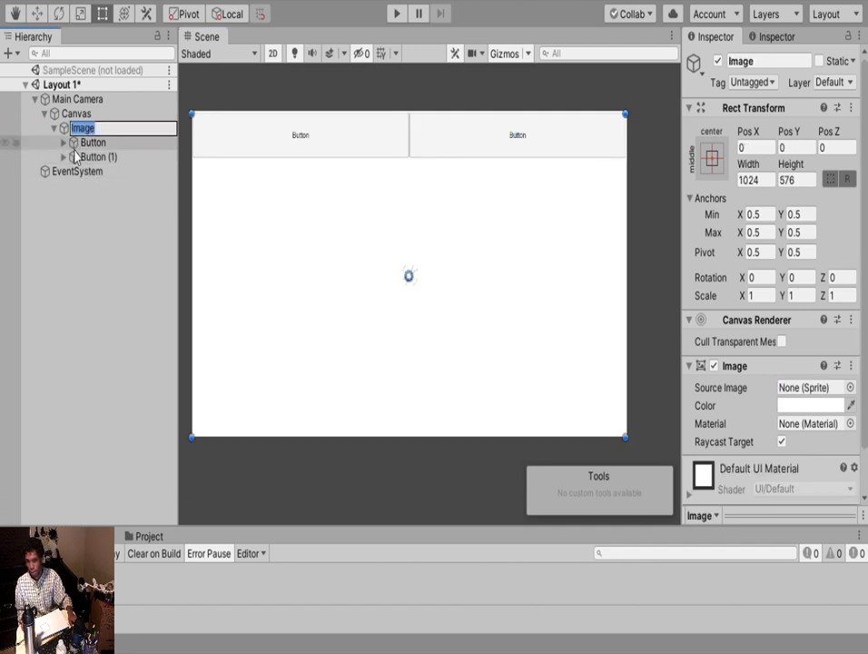
left_click(76, 143)
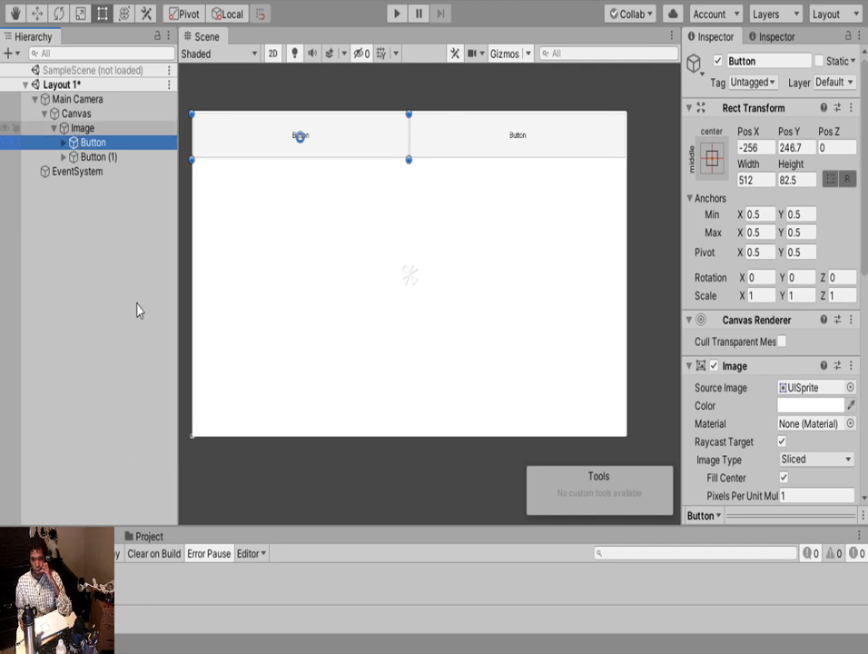
key("alt+shift+n")
left_click(113, 172)
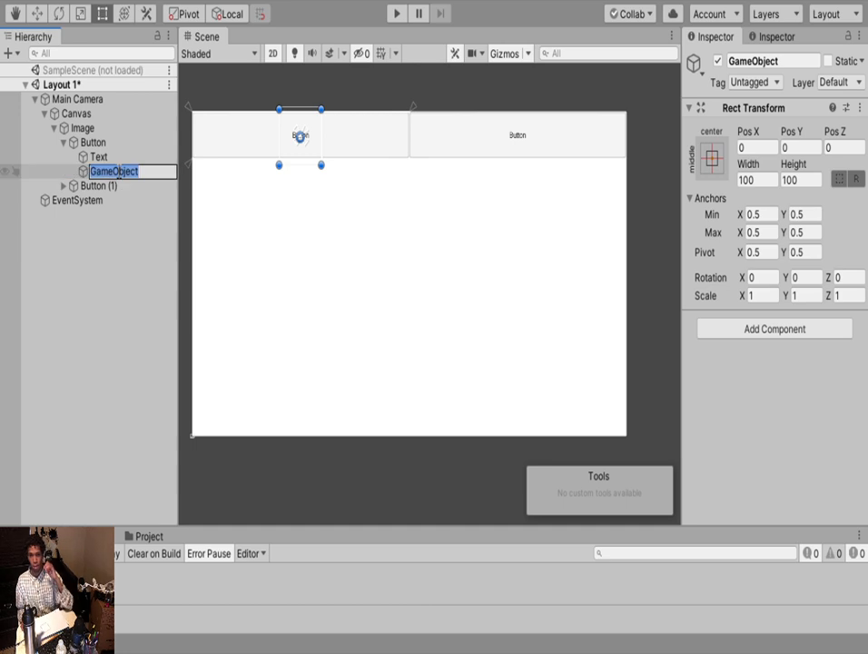
key("BackSpace")
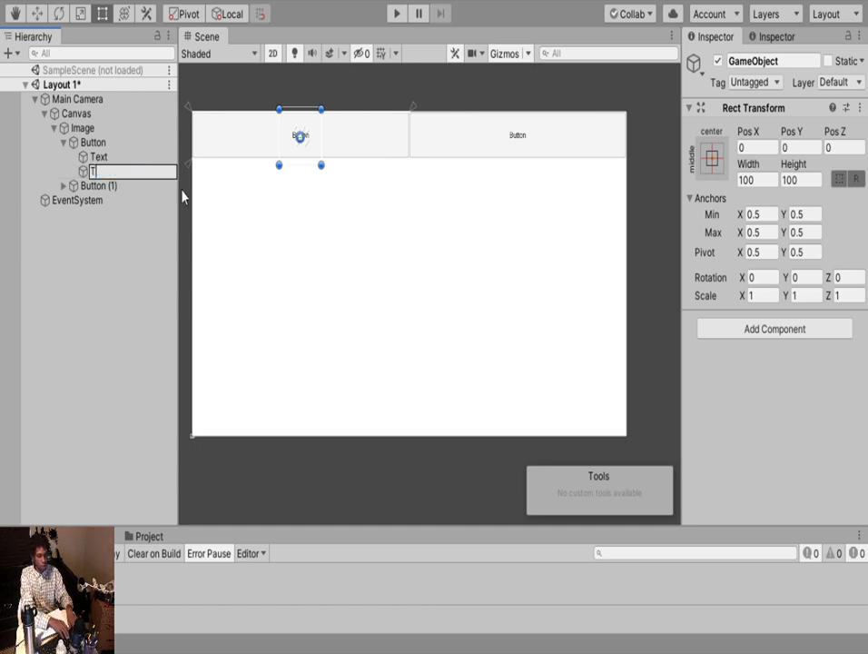
type("Top Buttons")
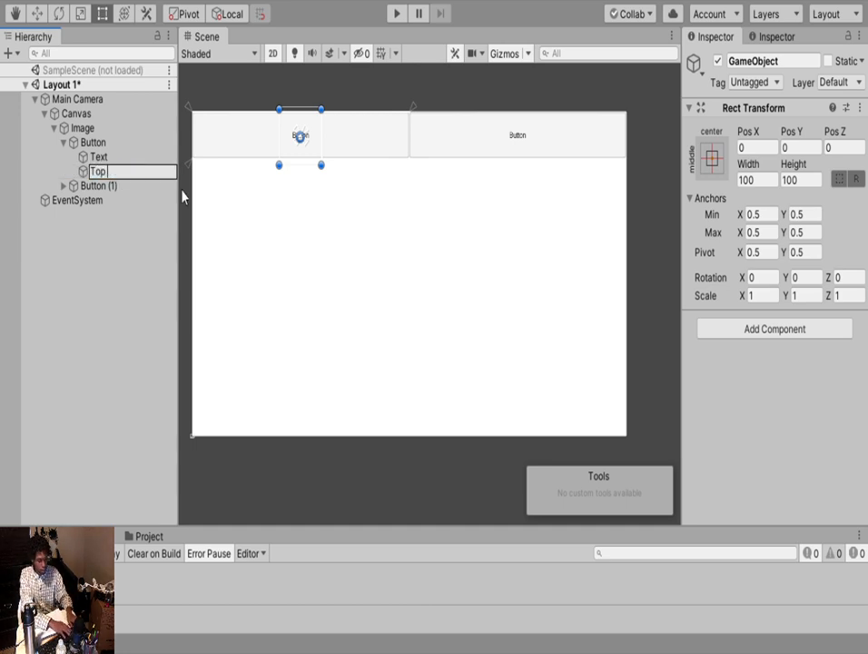
key("Return")
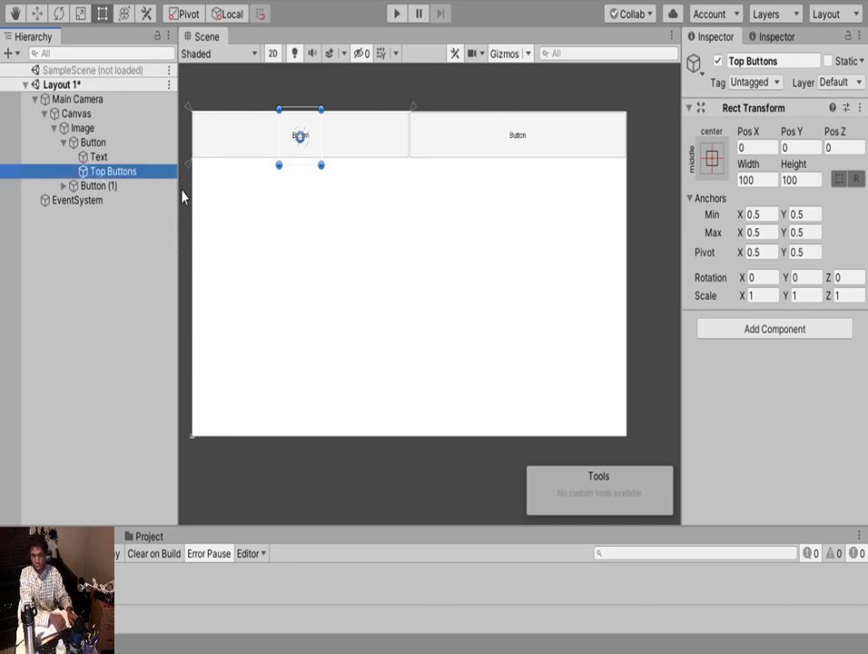
left_click_drag(93, 173, 89, 138)
Parent both buttons under the Top Buttons object and collapse the group
left_click(93, 157)
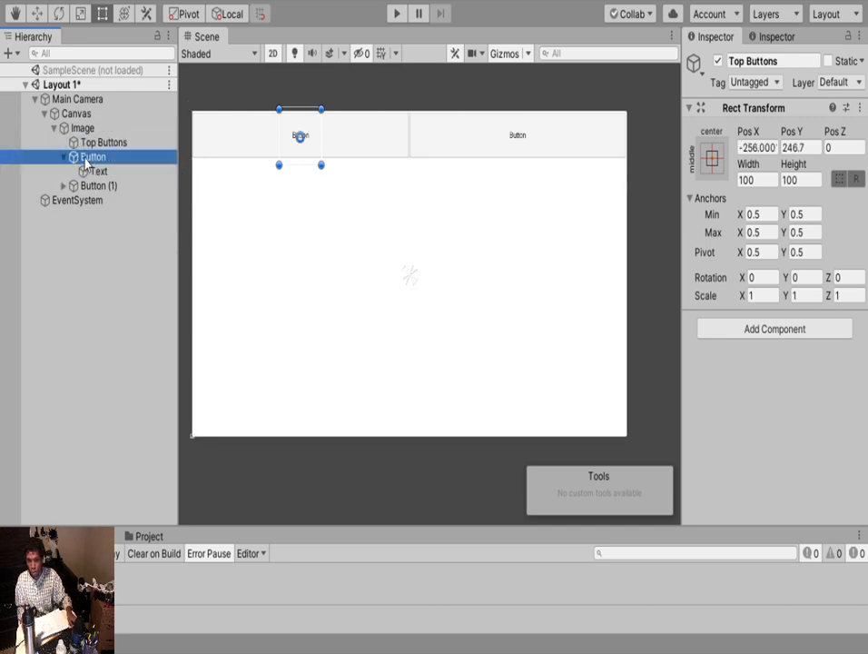
left_click(62, 157)
left_click(82, 172)
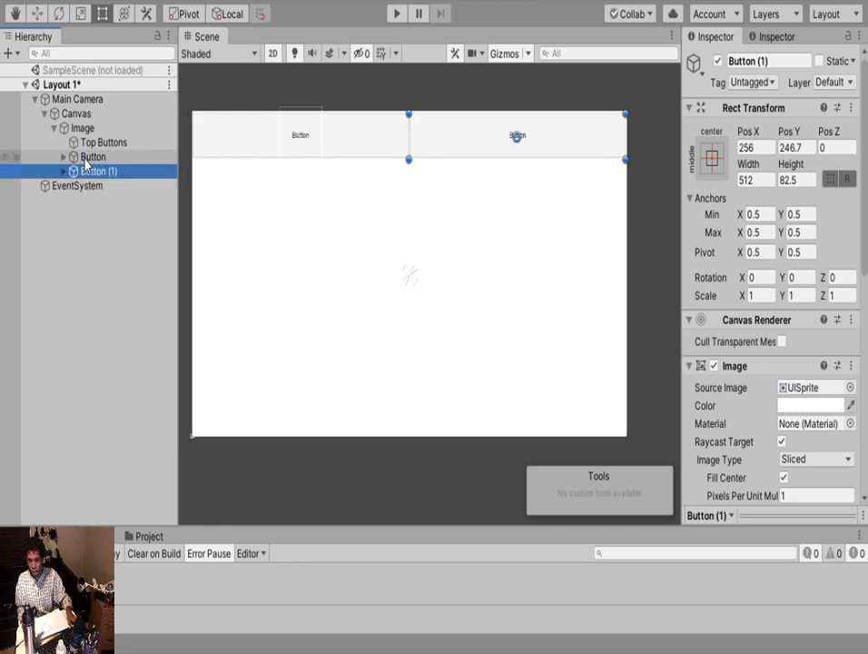
left_click(90, 157, "ctrl")
key("f")
left_click_drag(88, 159, 93, 187)
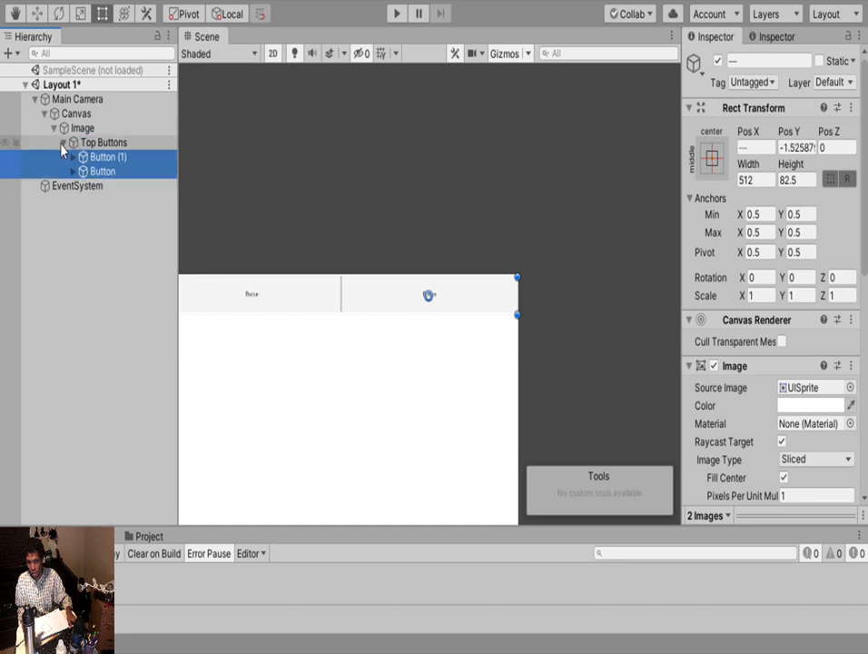
left_click(62, 143)
Add a Scroll View as a child of the Image, alongside the Top Buttons group
middle_click_drag(227, 290, 343, 285)
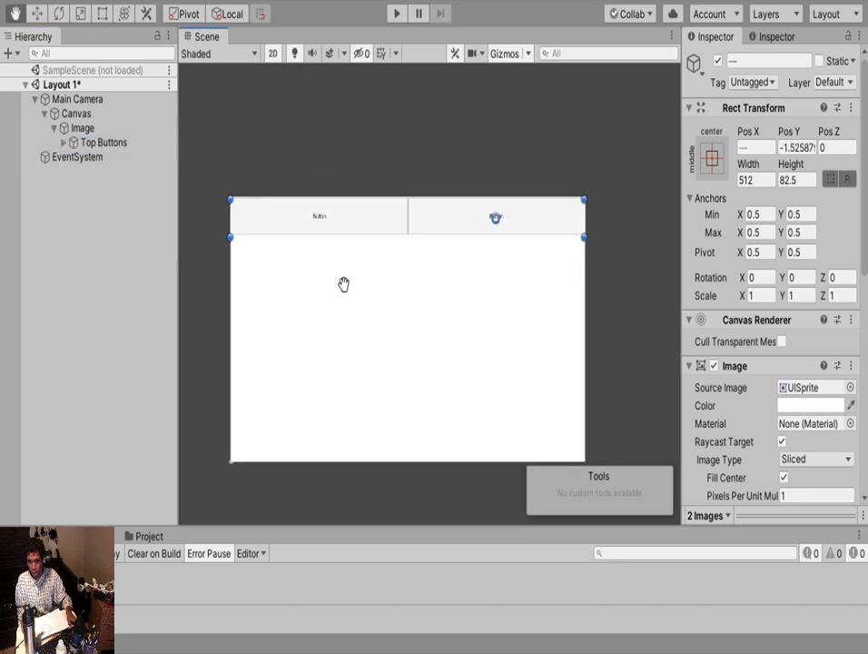
key("t")
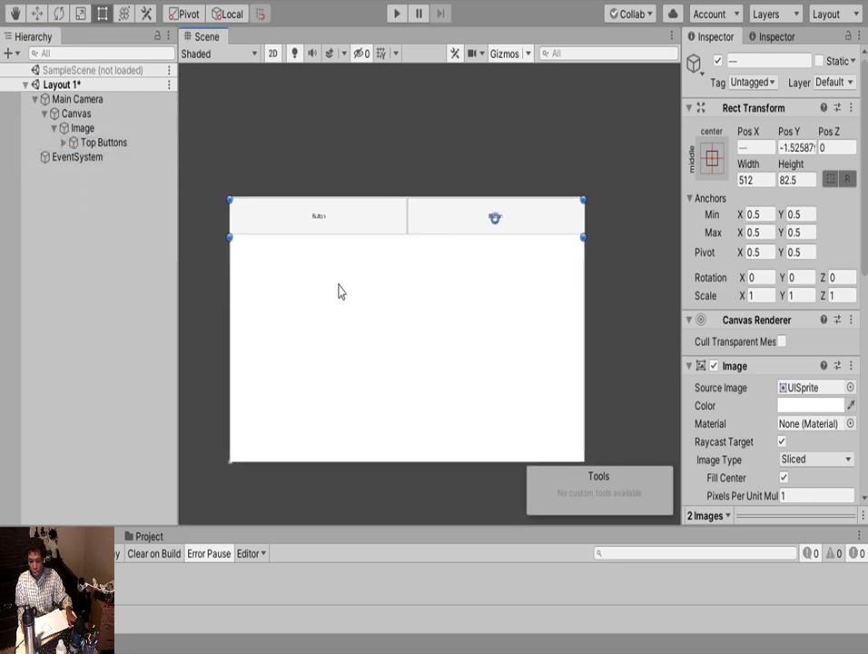
left_click(54, 128)
left_click(75, 130)
left_click(76, 132)
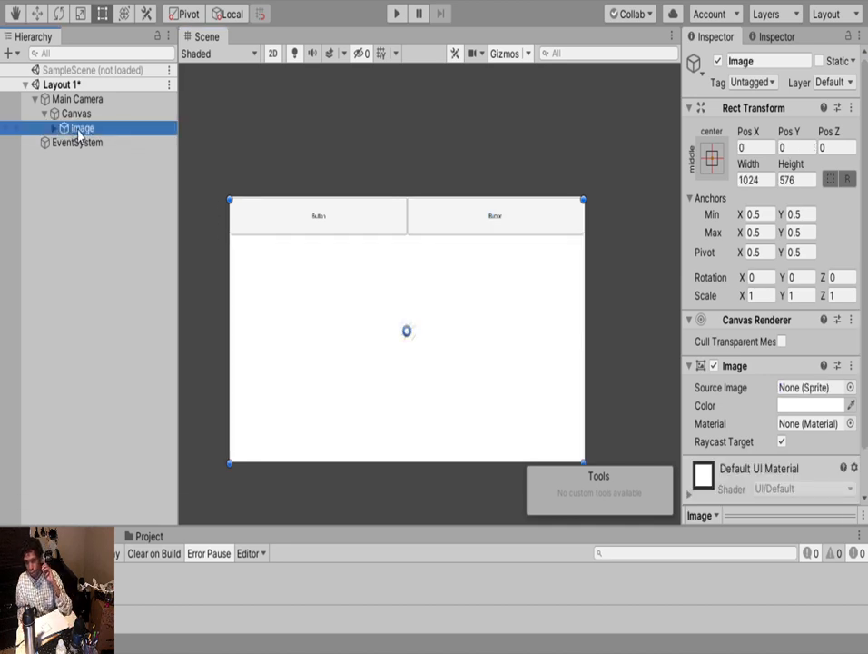
key("Return")
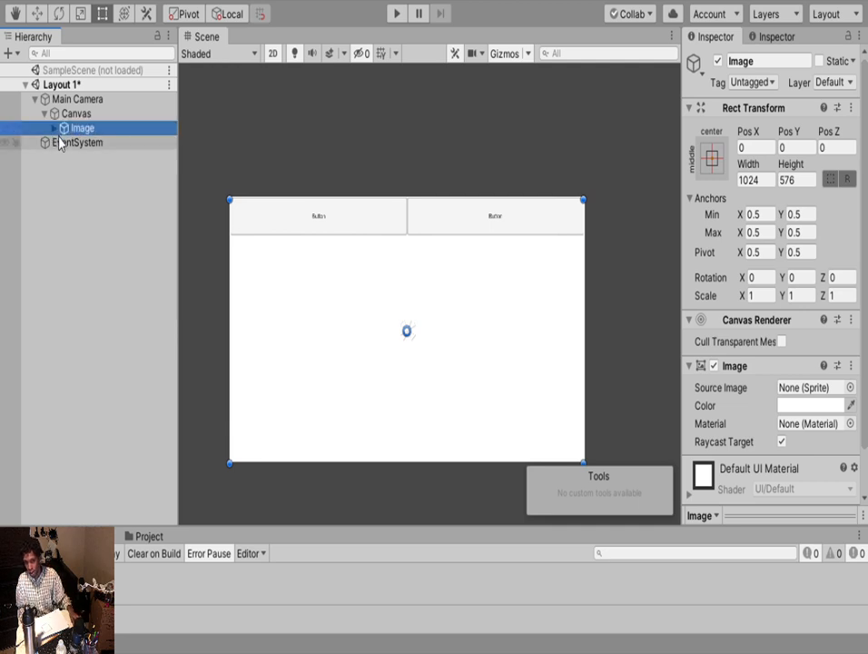
left_click(54, 128)
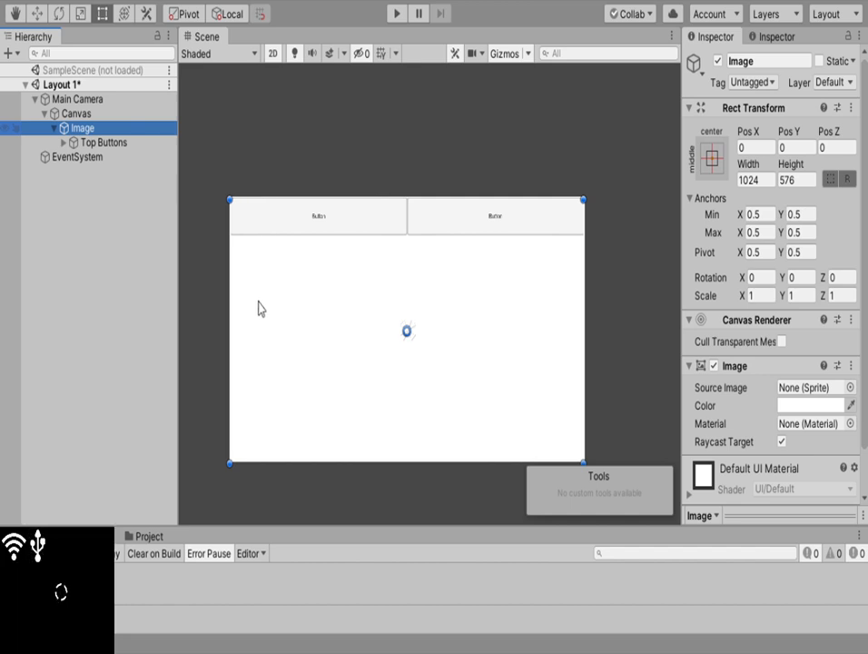
left_click(251, 431)
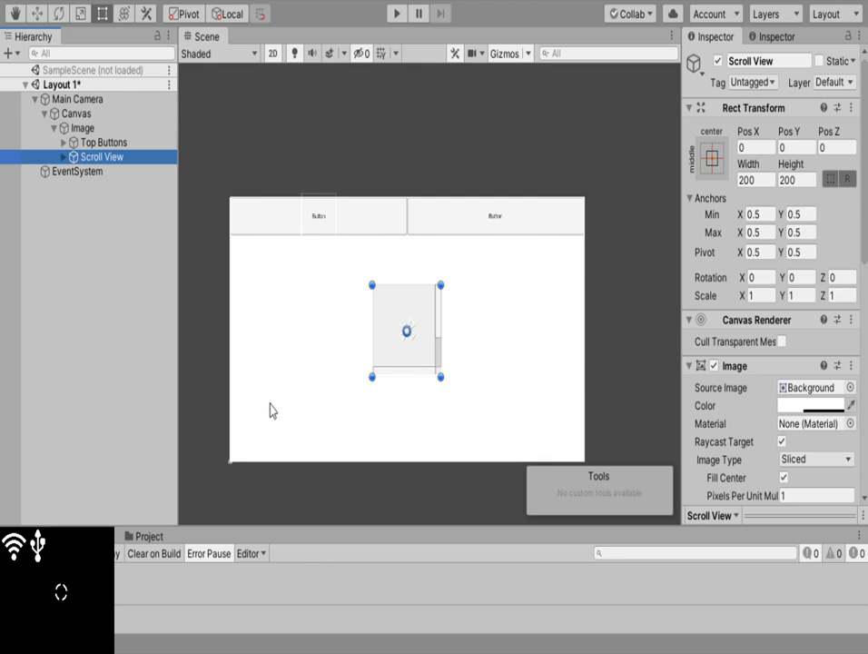
right_click(385, 334)
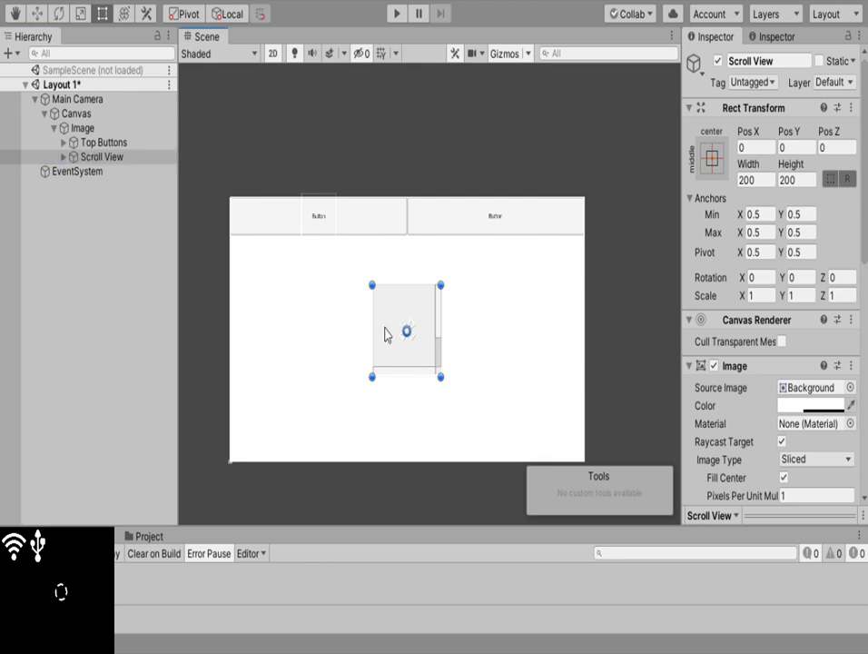
Resize the Scroll View to fill the canvas area below the two buttons, 1024 wide and about 496.5 high
left_click_drag(374, 300, 241, 260)
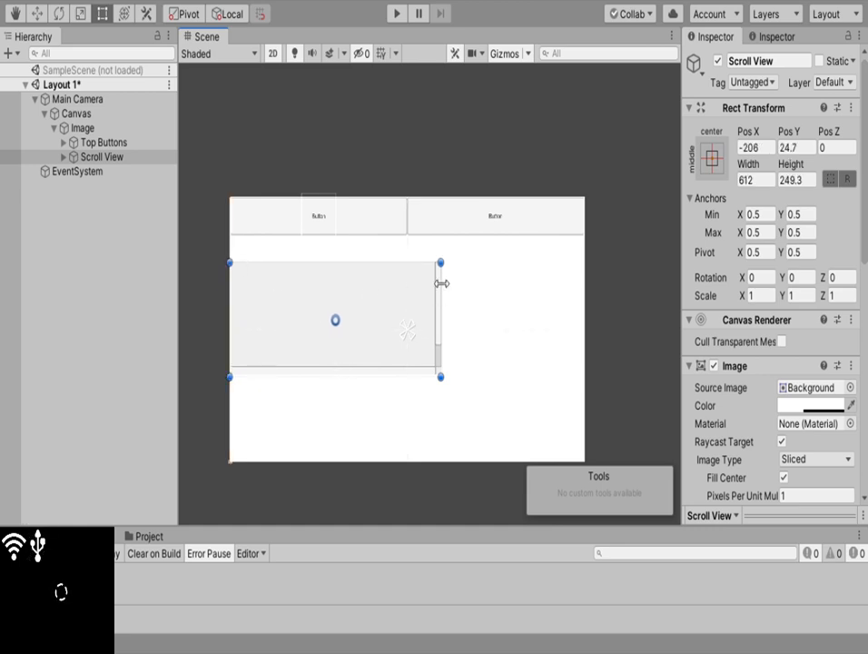
left_click_drag(441, 285, 582, 317)
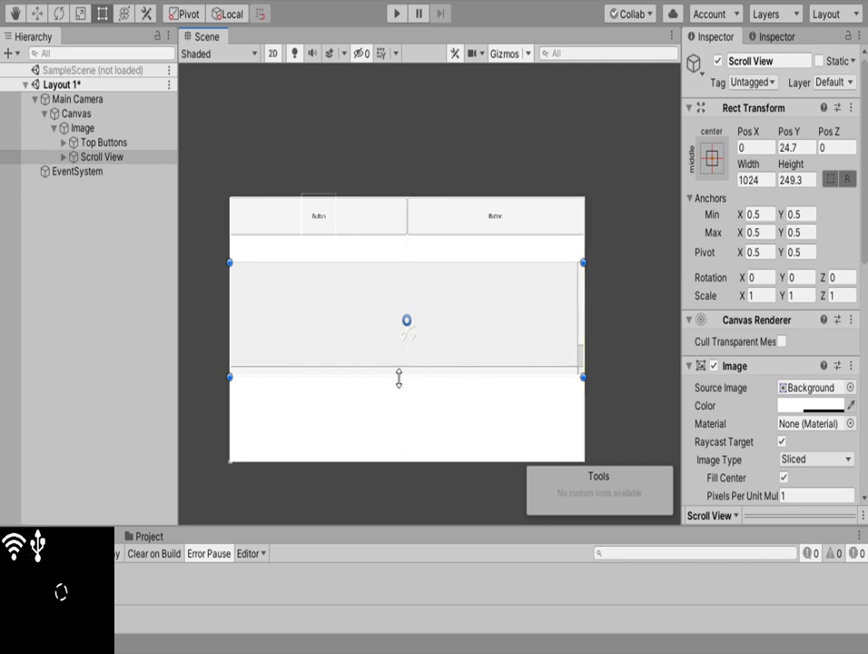
left_click_drag(399, 378, 403, 451)
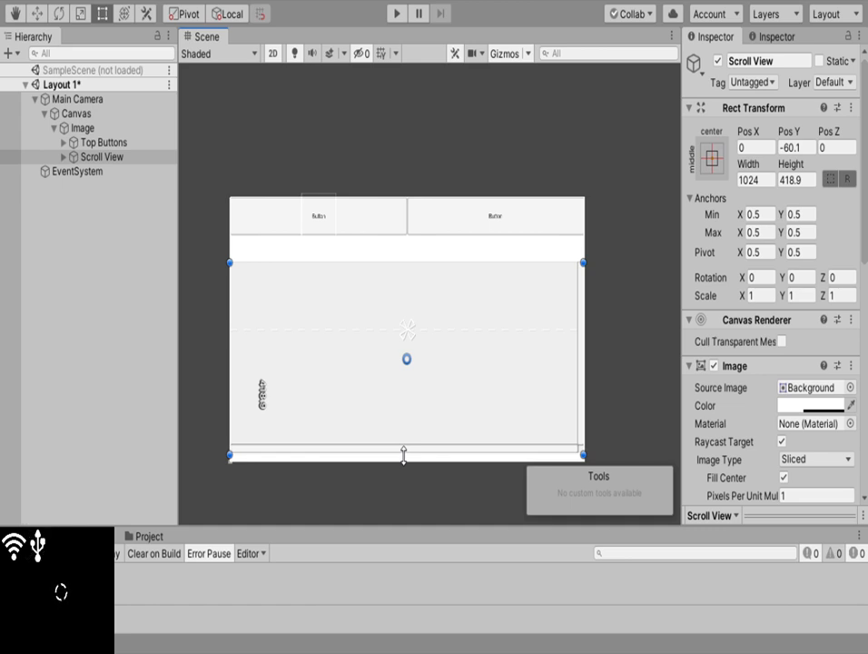
left_click_drag(404, 454, 404, 462)
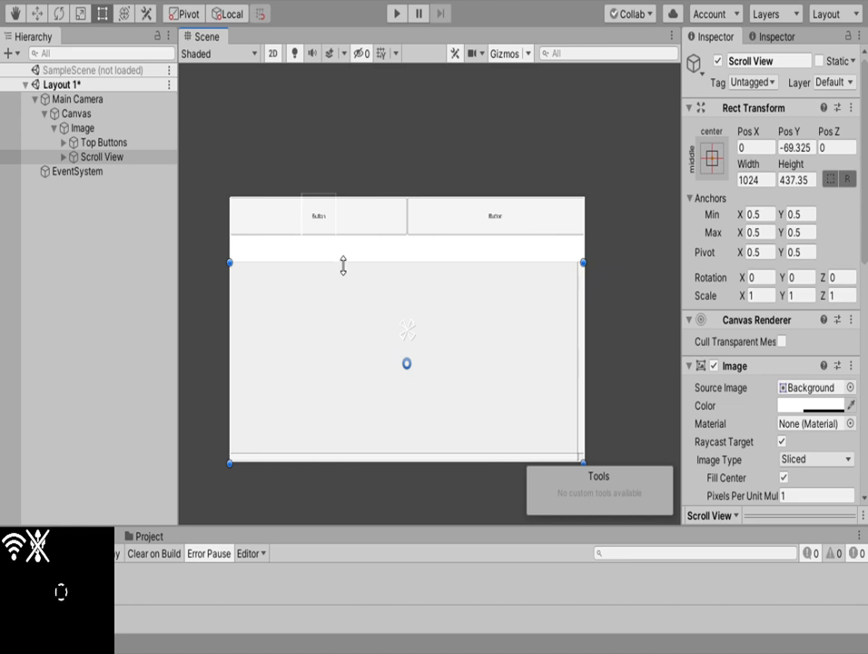
left_click_drag(343, 265, 344, 252)
left_click_drag(345, 241, 345, 235)
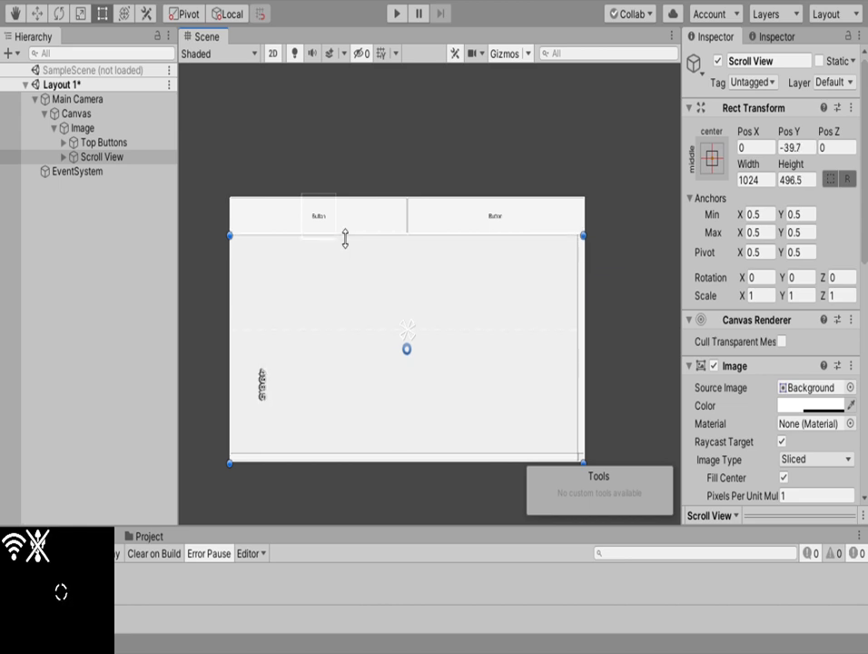
key("ctrl+z")
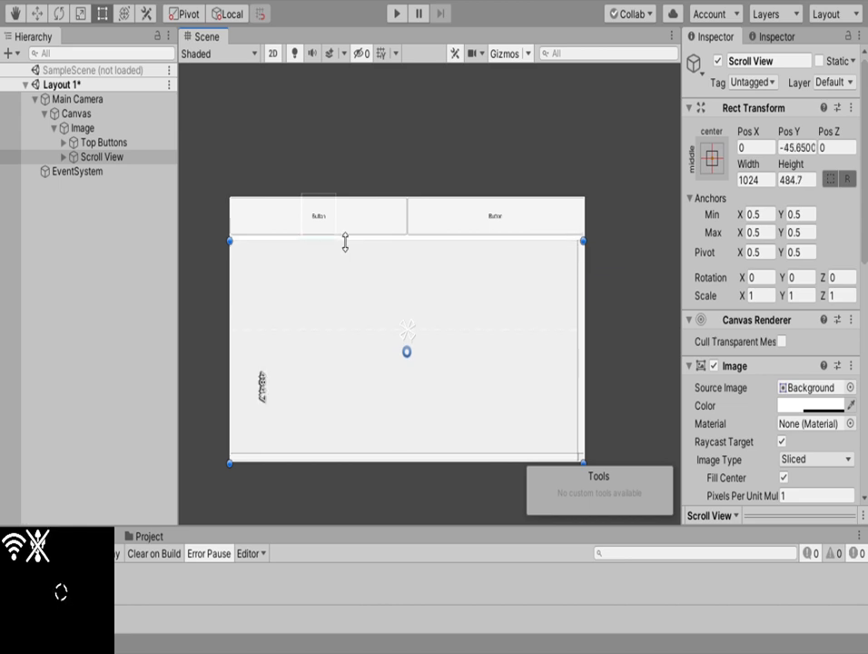
key("ctrl+y")
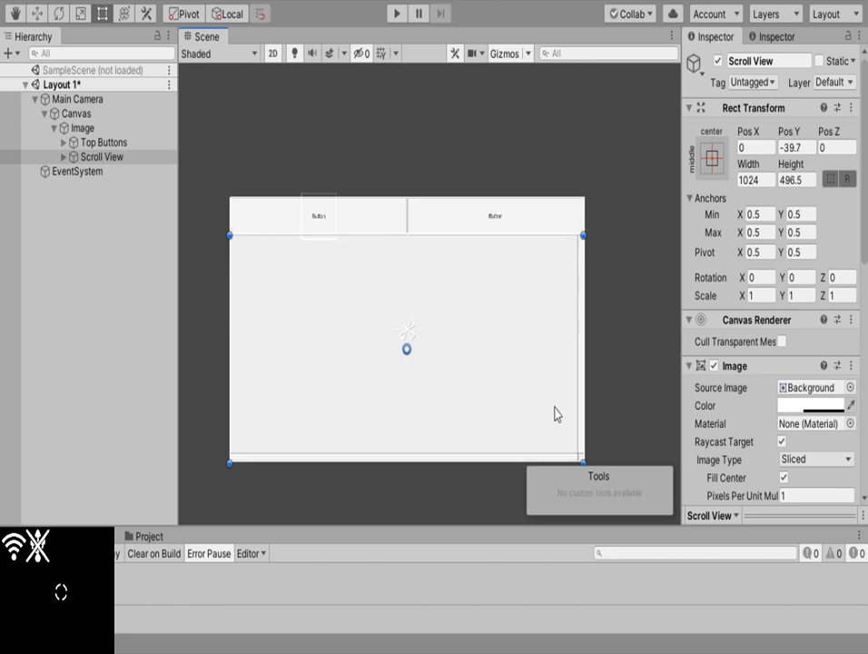
Expand both scrollbars of the Scroll View down to their Handles and disable the Image component on both Handles
left_click(579, 355)
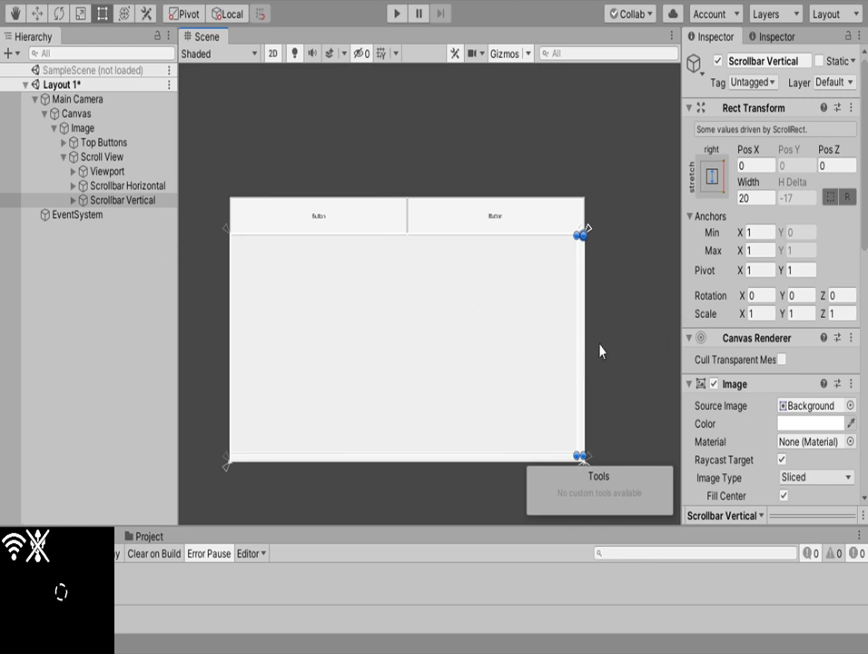
left_click(73, 199)
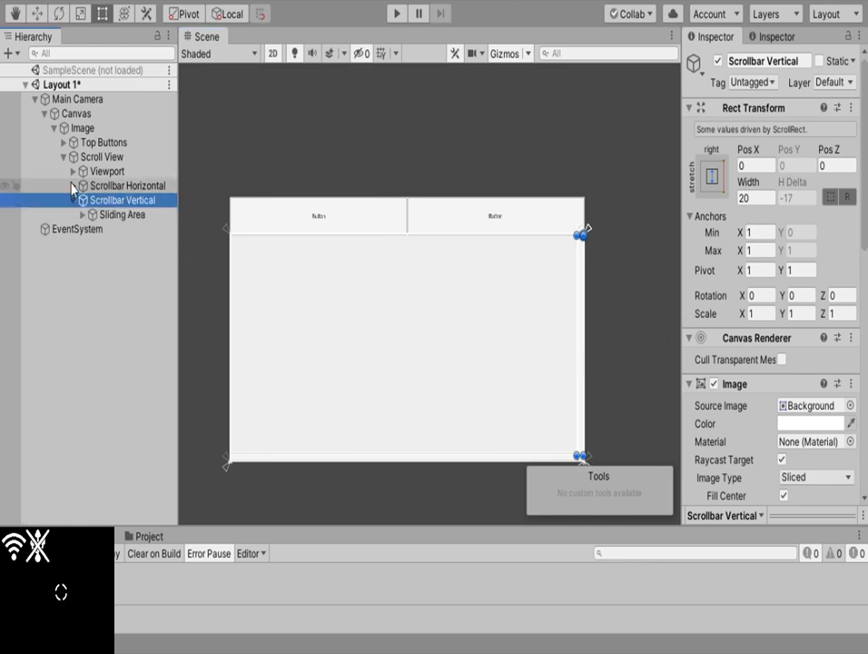
left_click(74, 185)
left_click(107, 229)
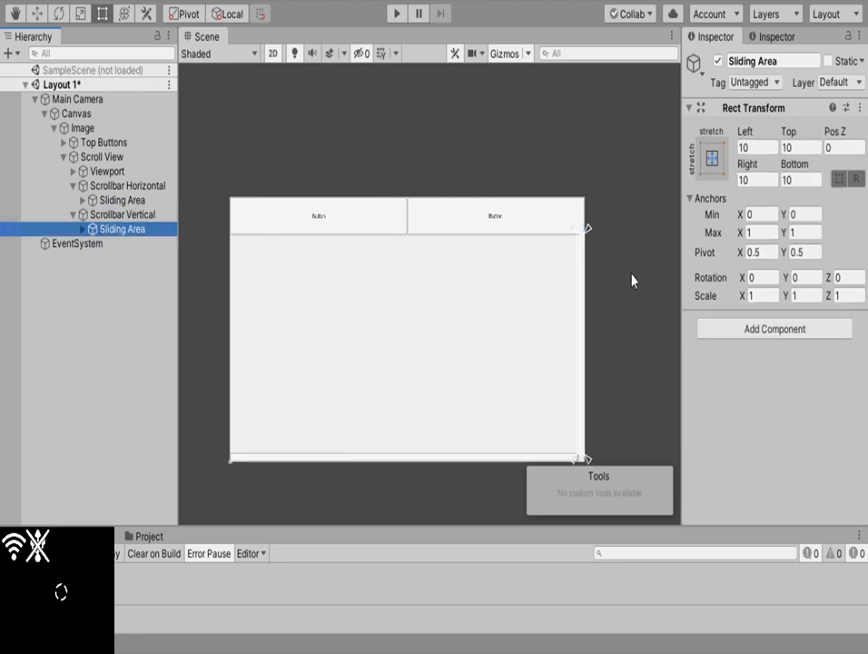
left_click(83, 229)
left_click(82, 200)
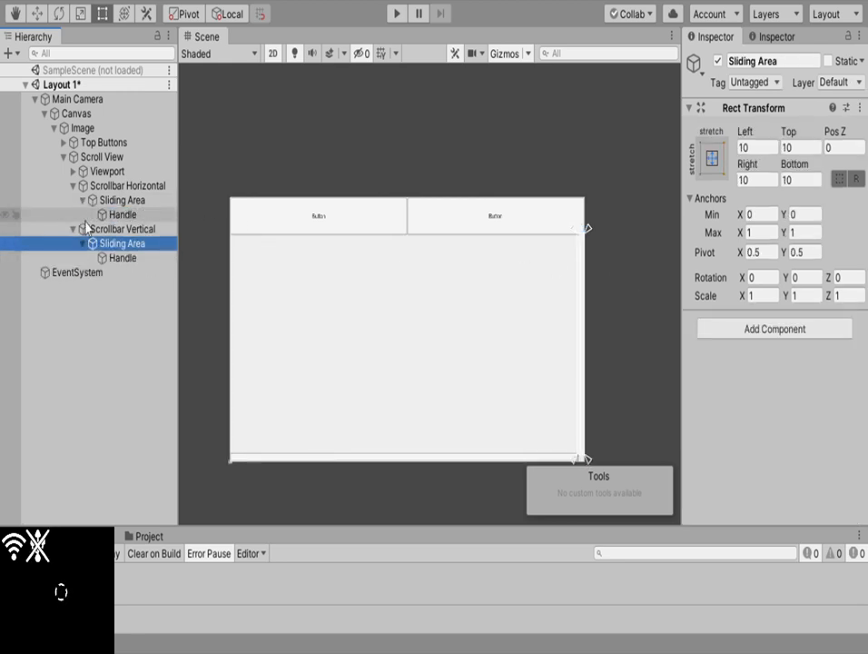
left_click(107, 258)
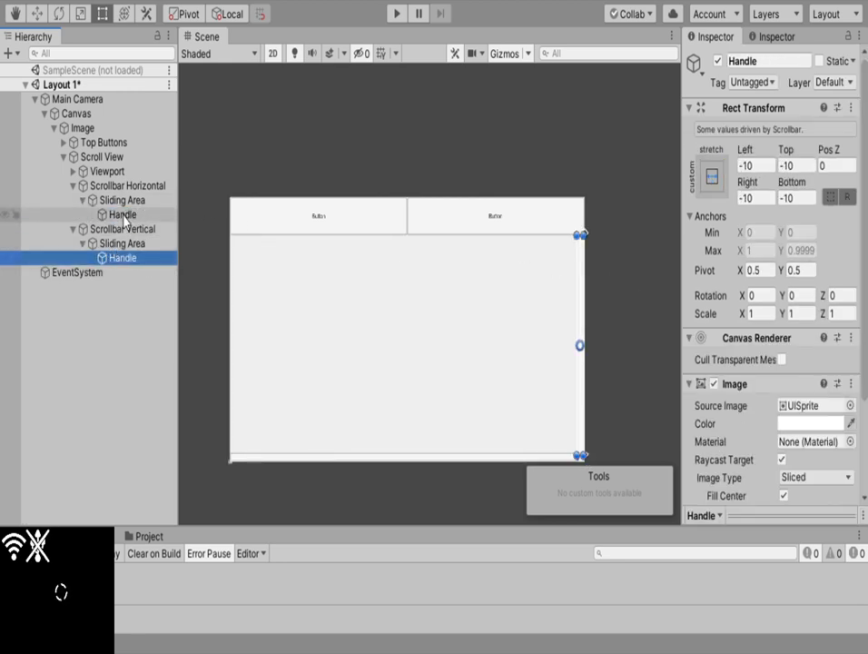
left_click(120, 214, "ctrl")
left_click(713, 384)
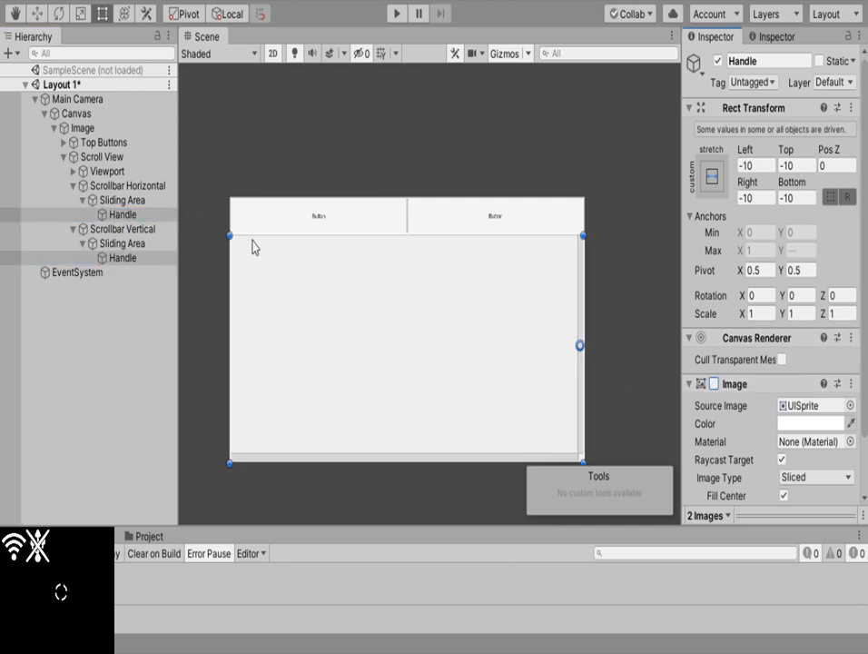
Disable the Image component on Scrollbar Horizontal and Scrollbar Vertical together
left_click(118, 229)
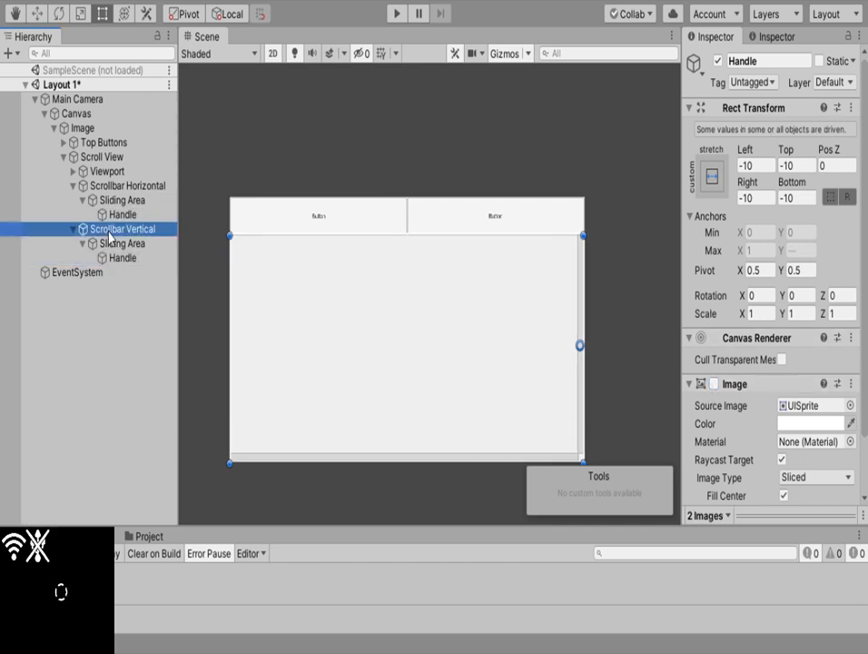
left_click(113, 186, "ctrl")
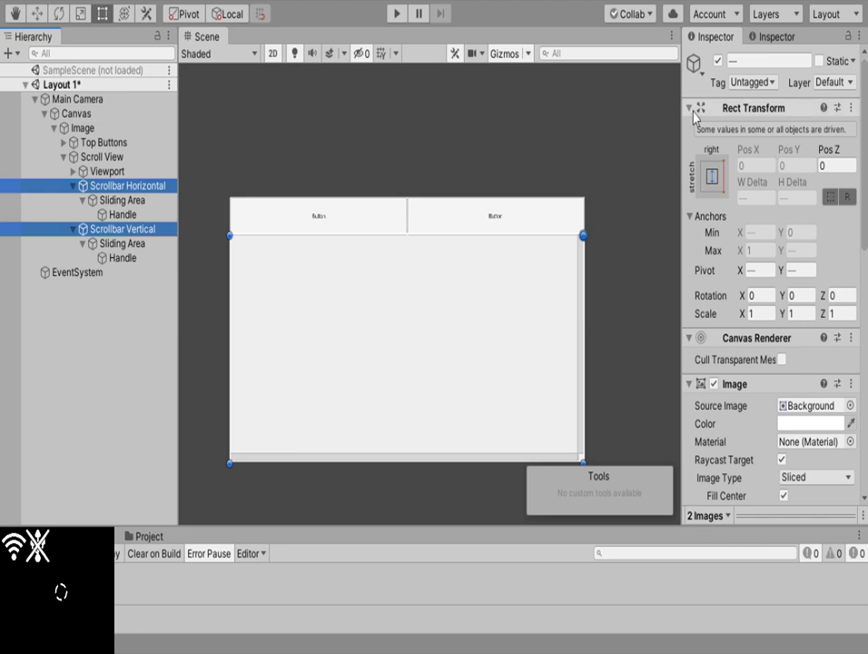
left_click(714, 384)
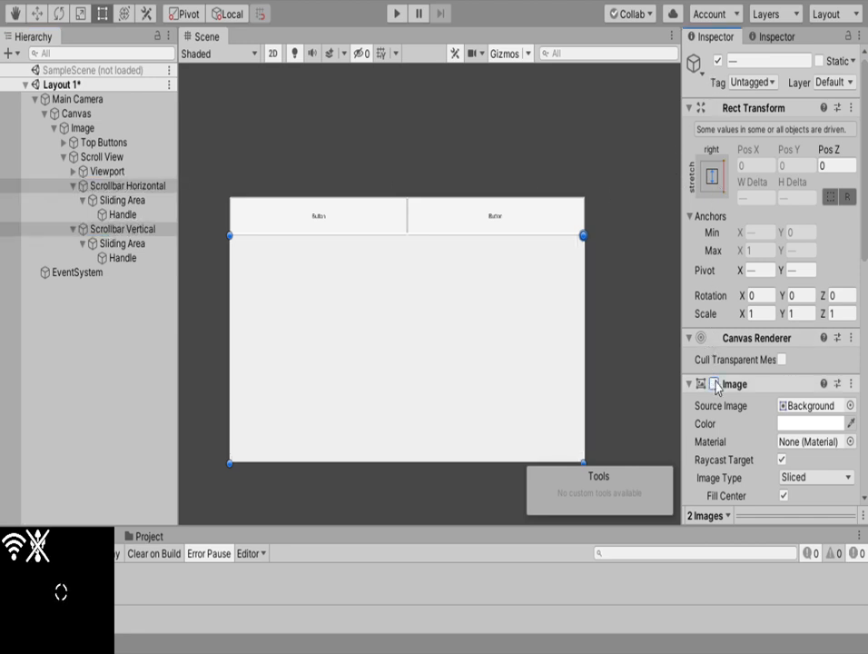
Shrink Scrollbar Horizontal to a height of 0 and Scrollbar Vertical to a width of 0
left_click(99, 186)
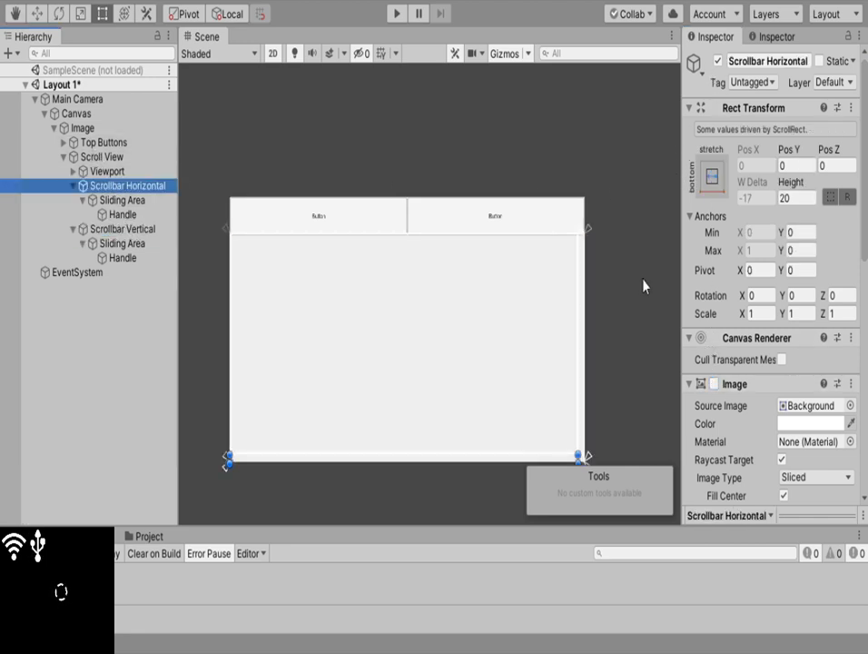
scroll(547, 437, "up", 2)
middle_click_drag(485, 439, 490, 312)
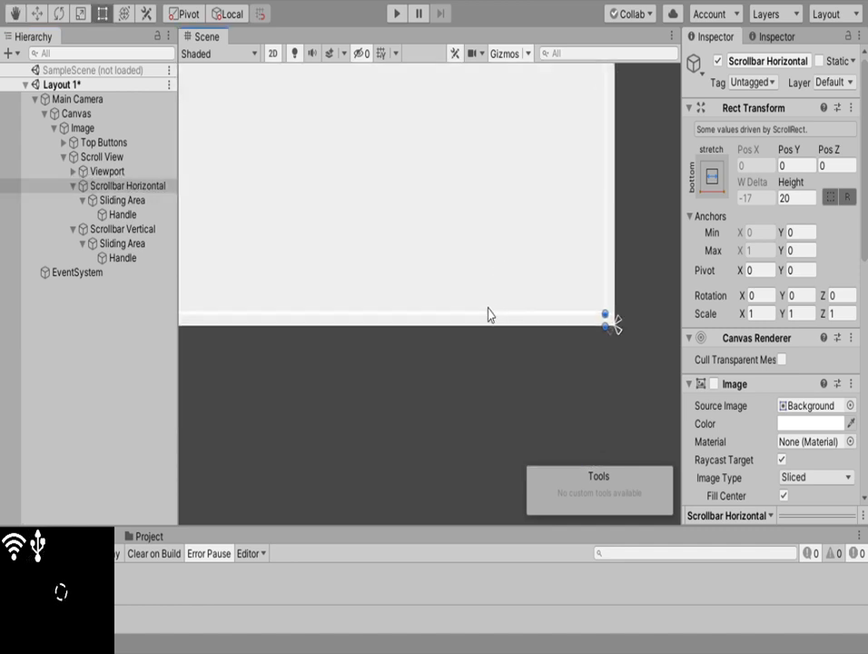
left_click_drag(480, 311, 480, 324)
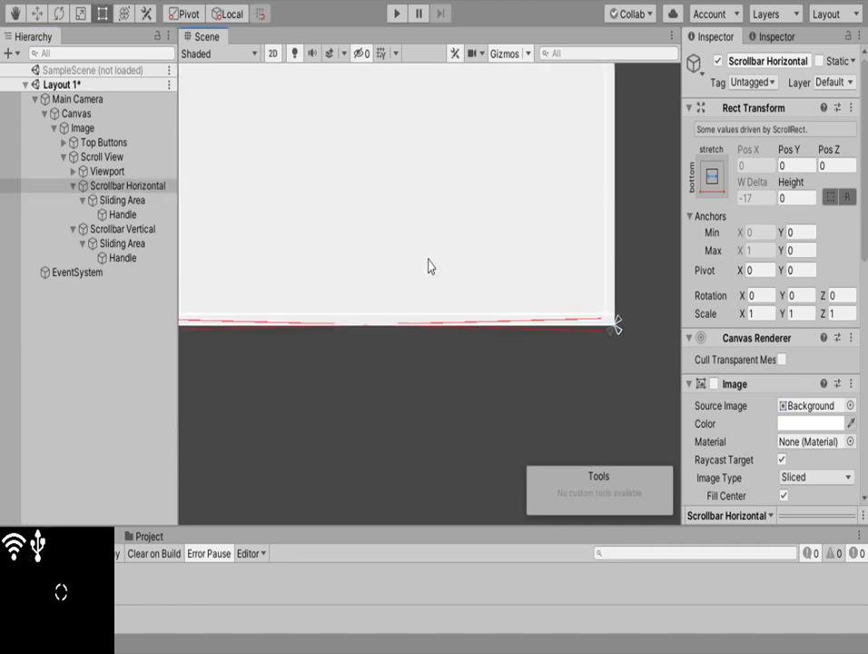
left_click(123, 229)
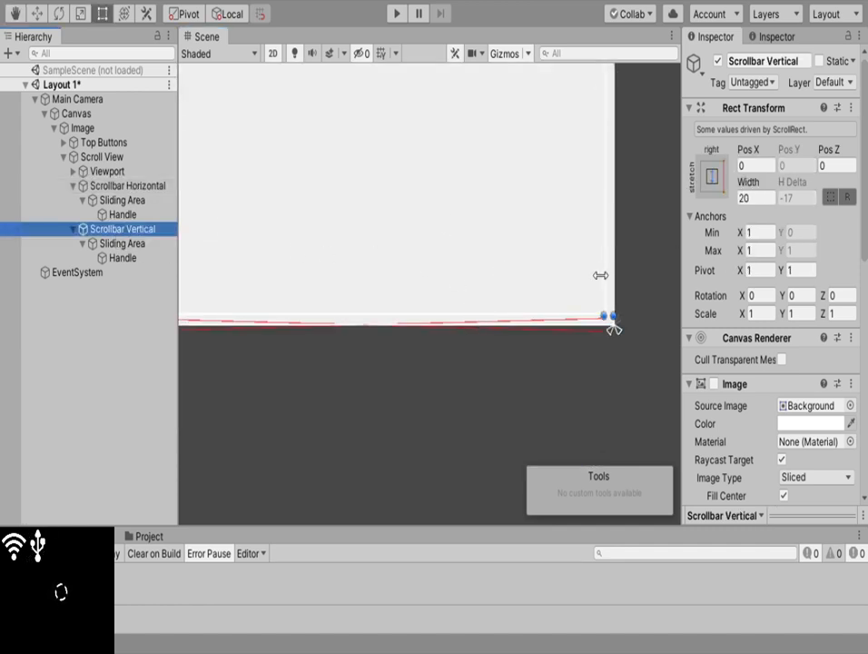
left_click_drag(600, 275, 615, 275)
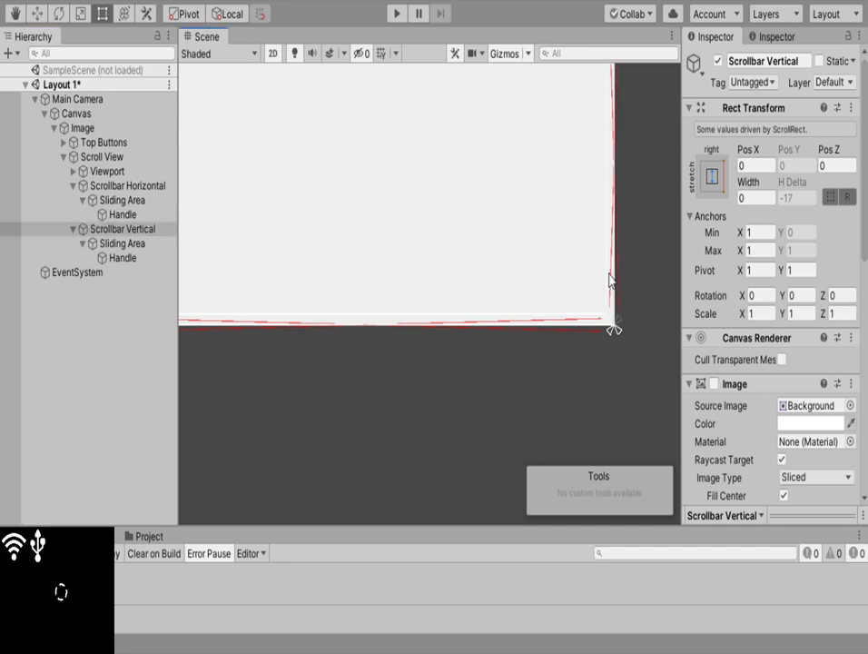
Stretch the Viewport's Content object down to the bottom of the Viewport, about 479.5 high
left_click(73, 186)
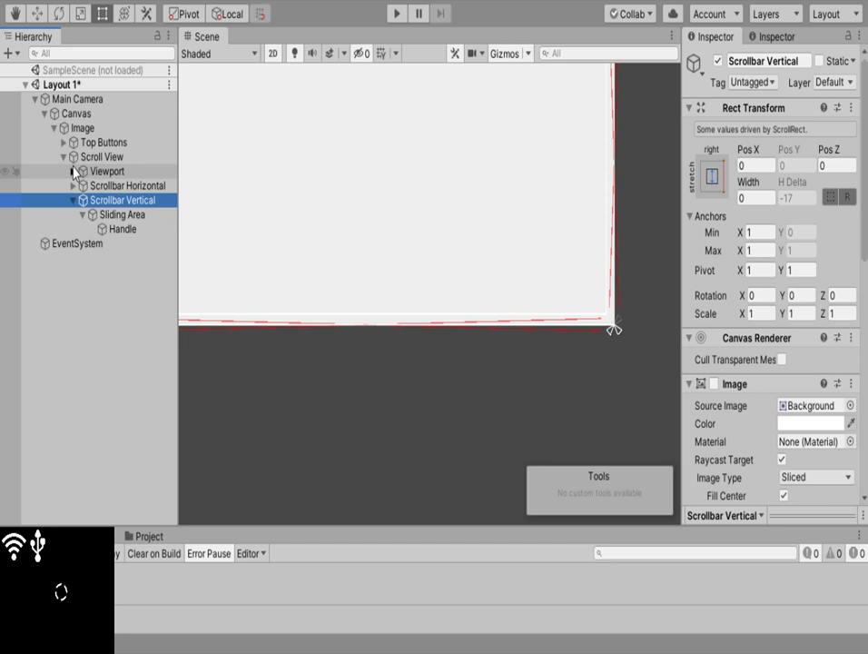
left_click(73, 172)
left_click(91, 171)
left_click(93, 186)
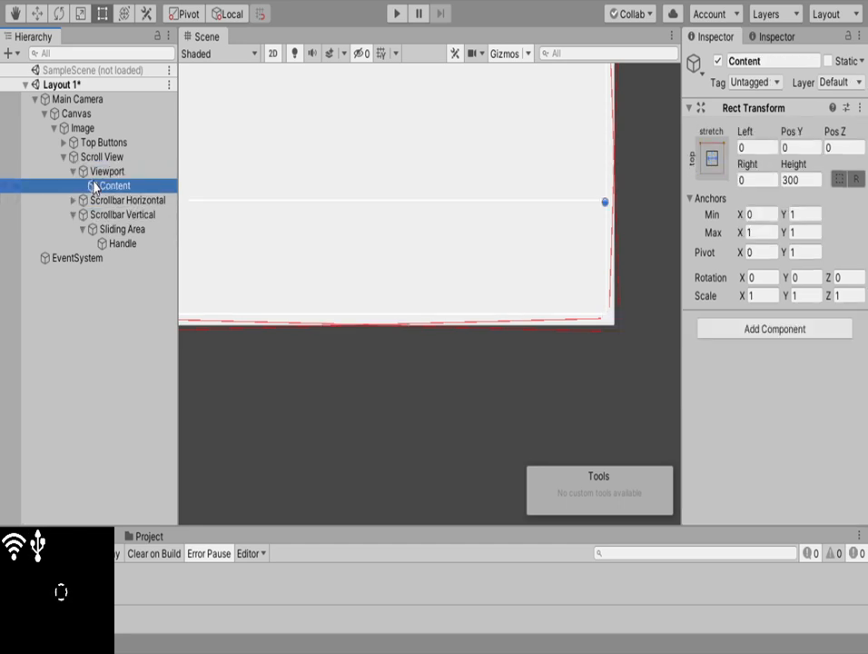
scroll(463, 253, "down", 4)
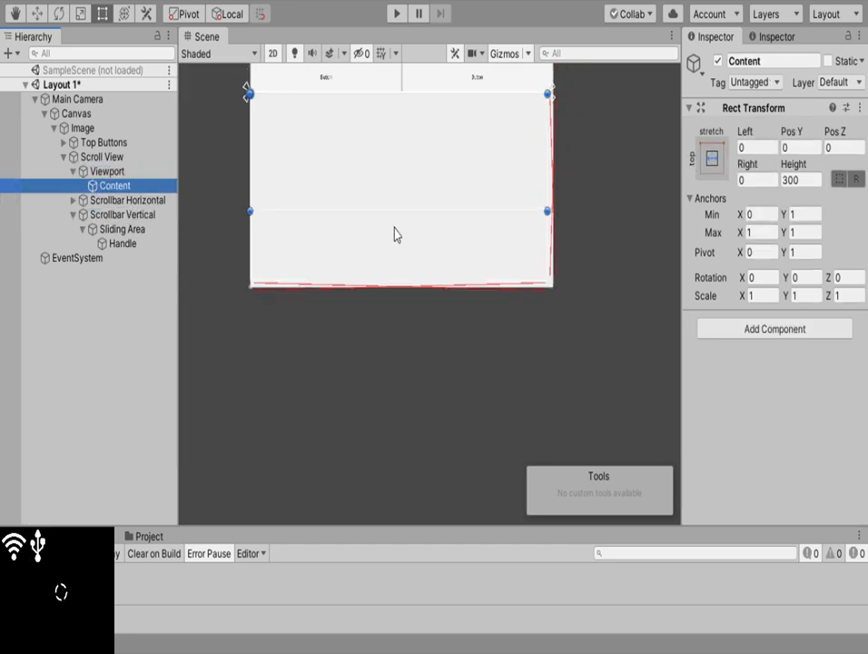
left_click_drag(396, 211, 405, 284)
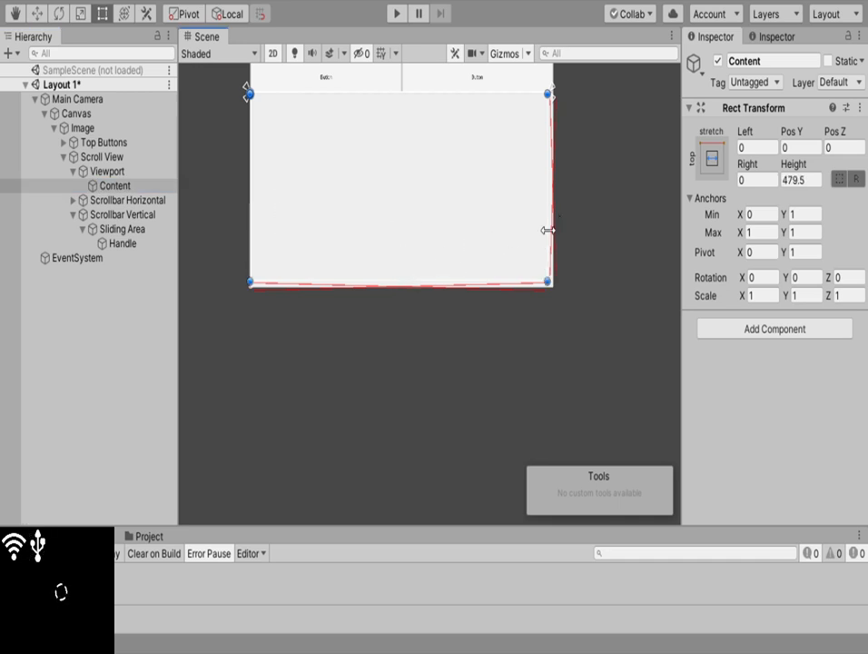
Extend the Content object to the Scroll View's right and bottom edges, with Right about -15.17 and height about 494.07
left_click_drag(549, 228, 551, 234)
scroll(544, 215, "up", 2)
scroll(545, 218, "up", 3)
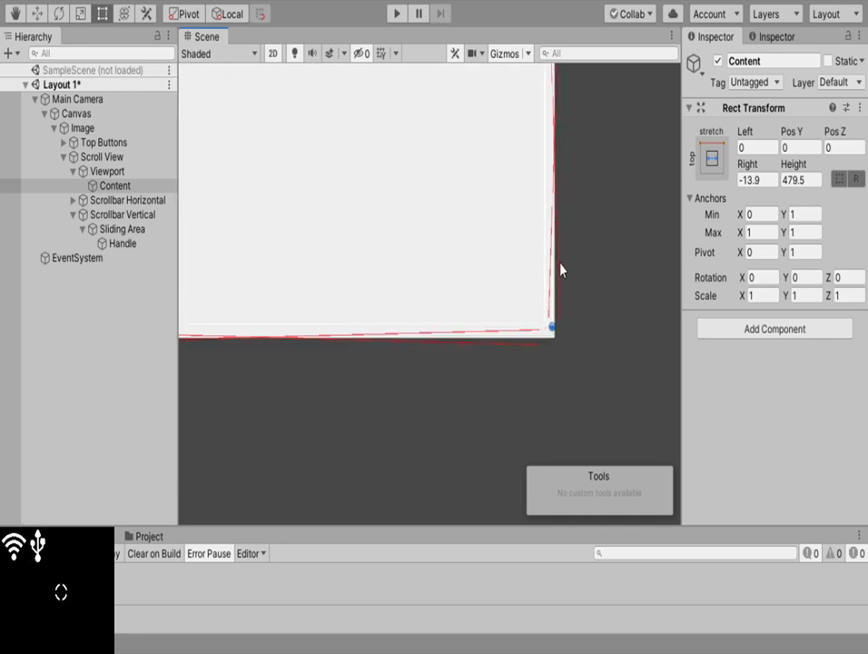
left_click_drag(544, 378, 545, 396)
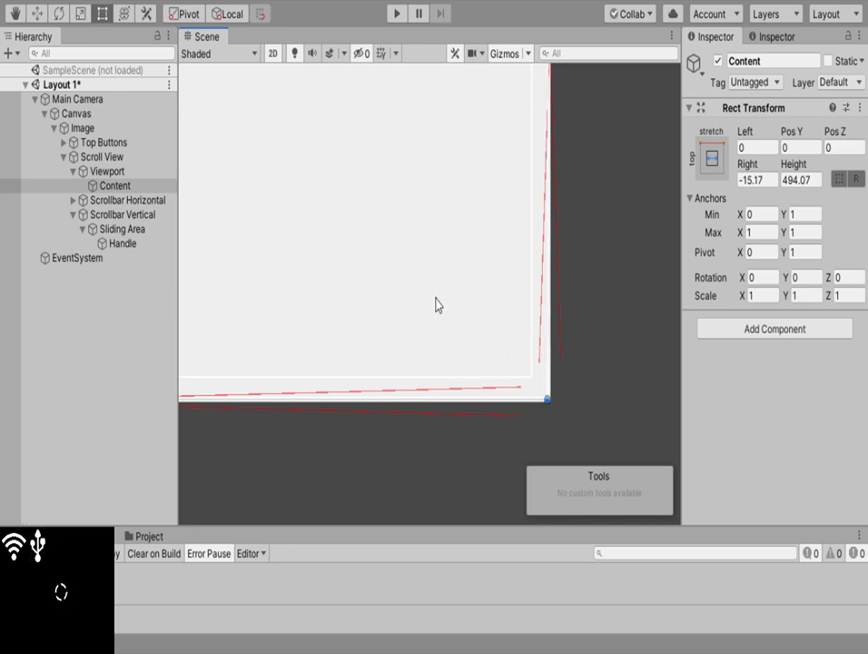
scroll(434, 304, "down", 2)
left_click(109, 187)
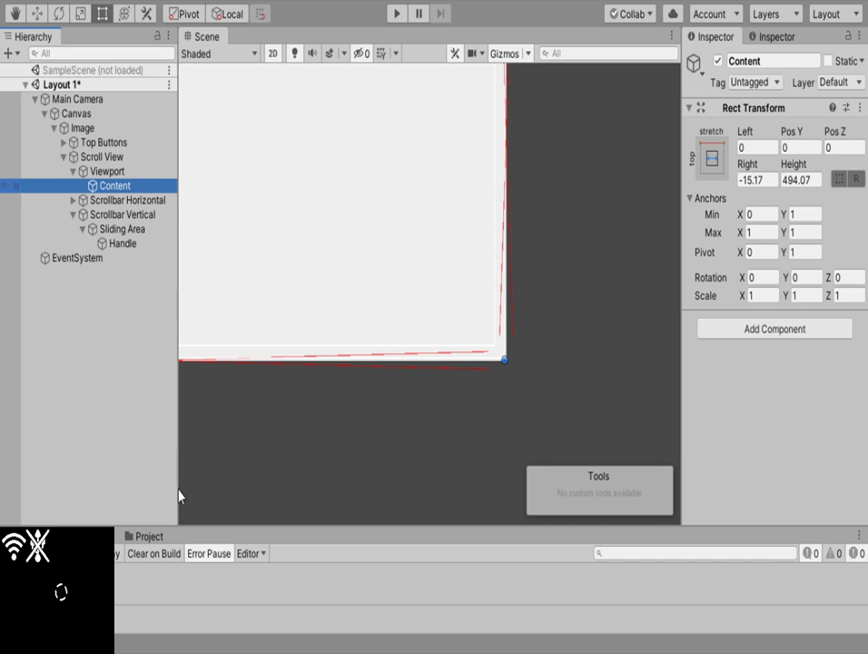
Add a Panel inside Content and shrink it to a horizontal band with Top about 63.35 and Bottom about 253.75
left_click(274, 457)
middle_click_drag(314, 322, 453, 477)
scroll(377, 400, "down", 4)
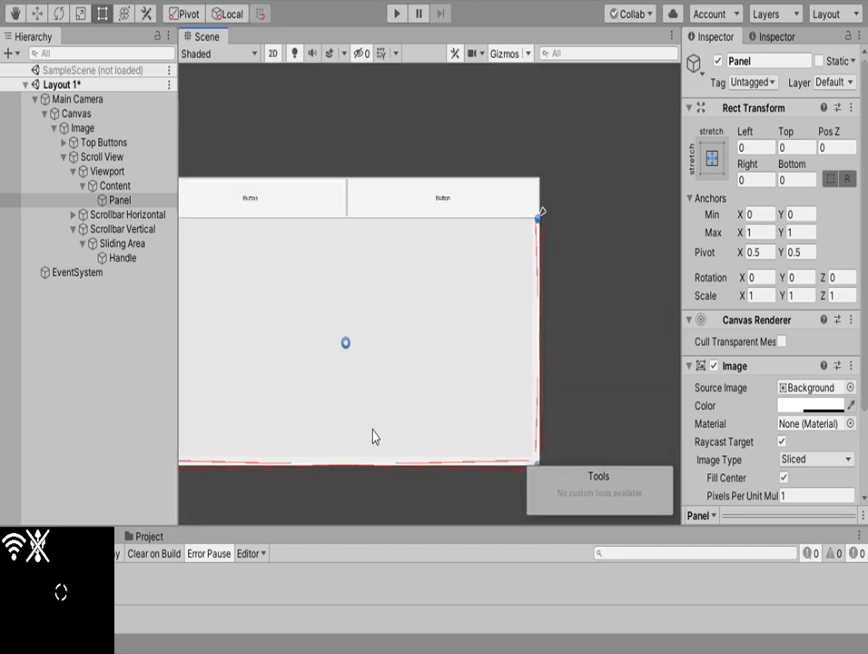
left_click_drag(311, 458, 329, 333)
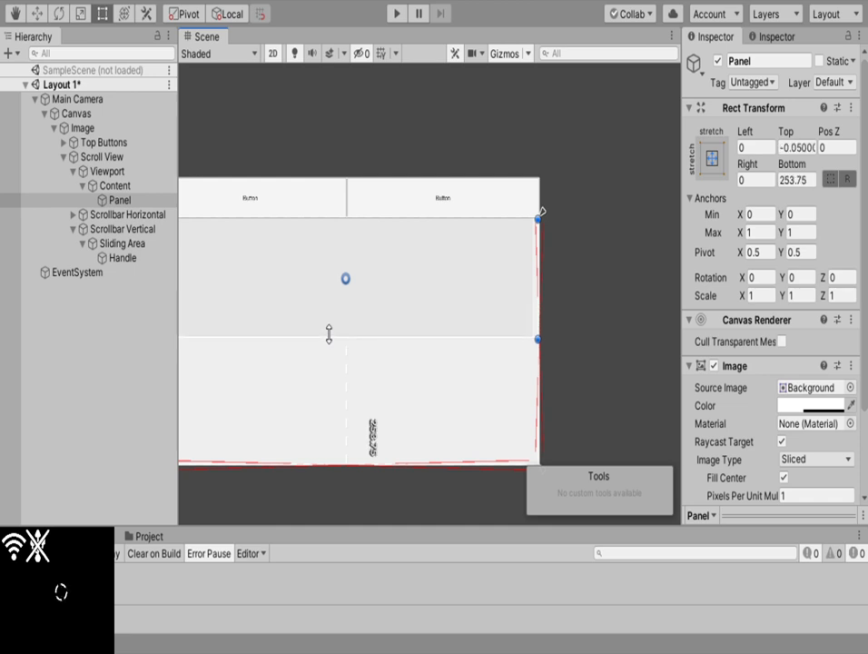
left_click_drag(319, 218, 321, 246)
middle_click_drag(325, 265, 411, 257)
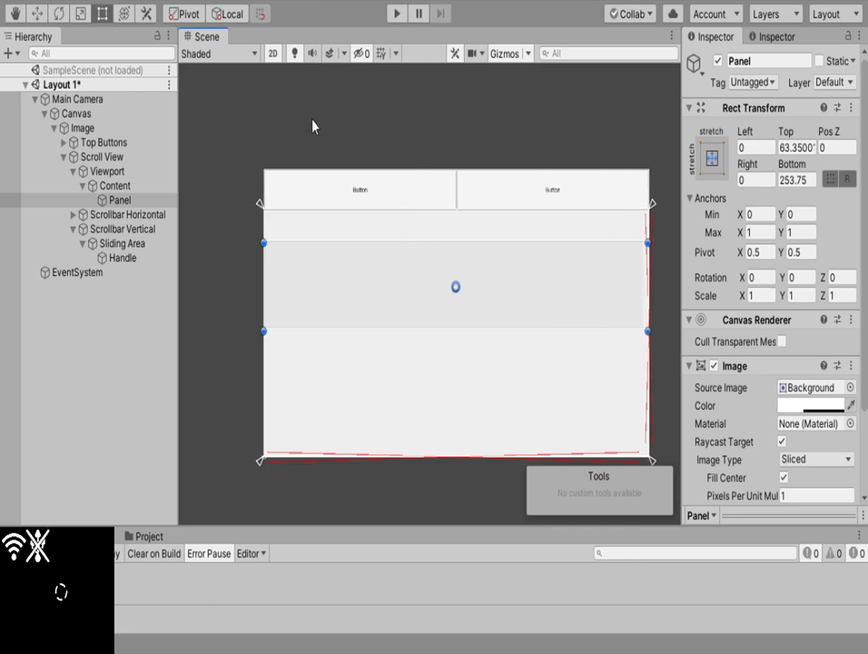
Duplicate the Panel inside Content and switch to the Move tool
left_click(139, 200)
key("ctrl+d")
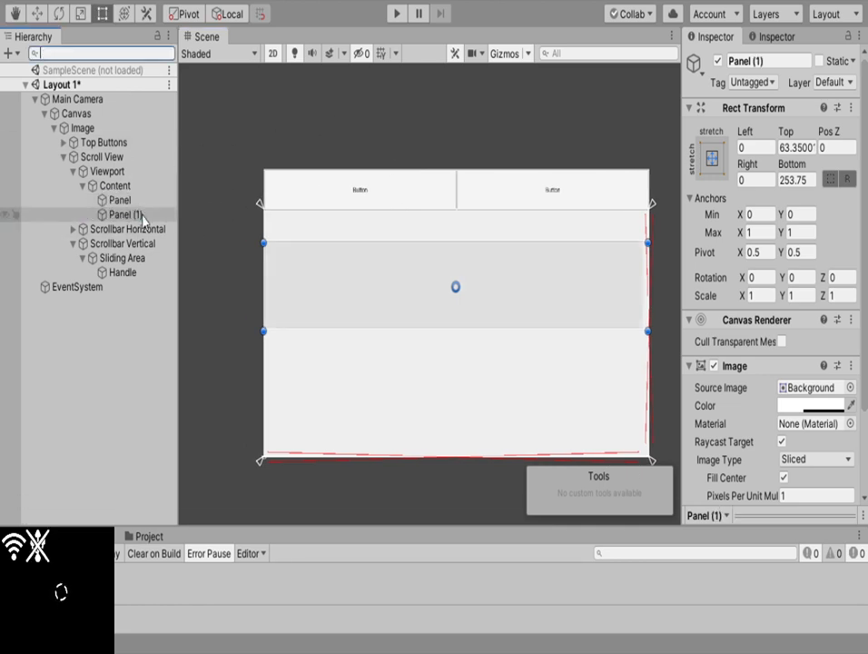
left_click(37, 14)
Add a Vertical Layout Group component to the Content object
left_click(144, 187)
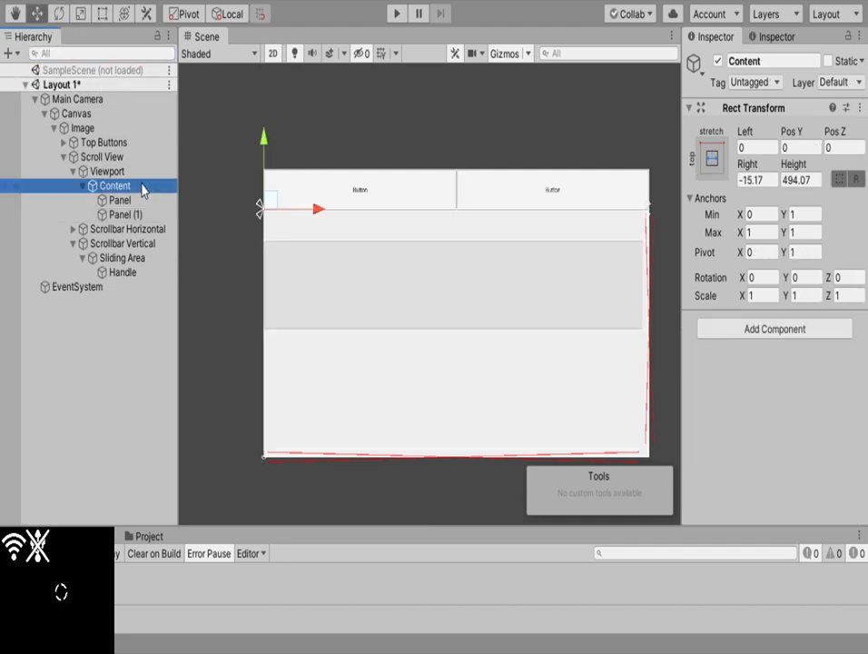
left_click(774, 334)
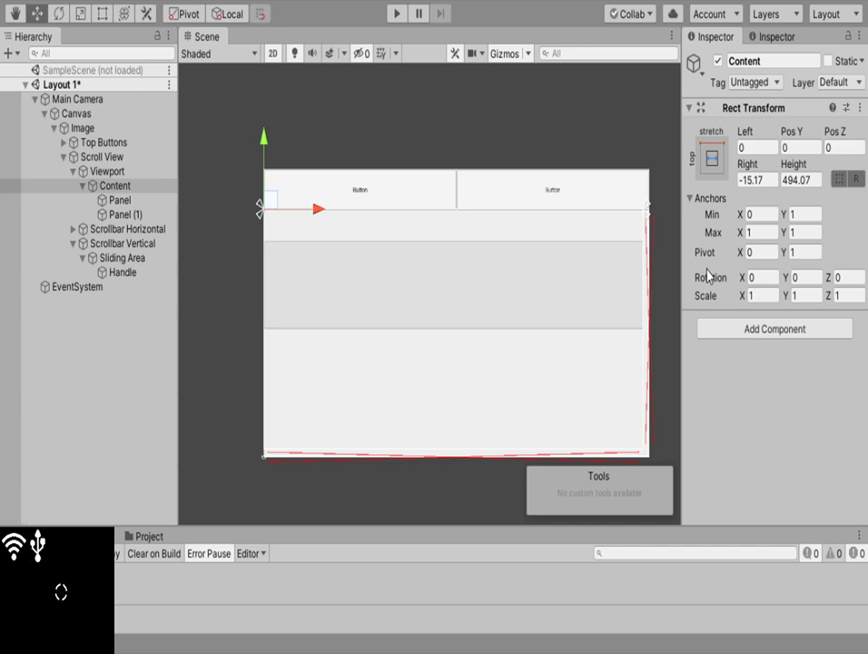
key("Return")
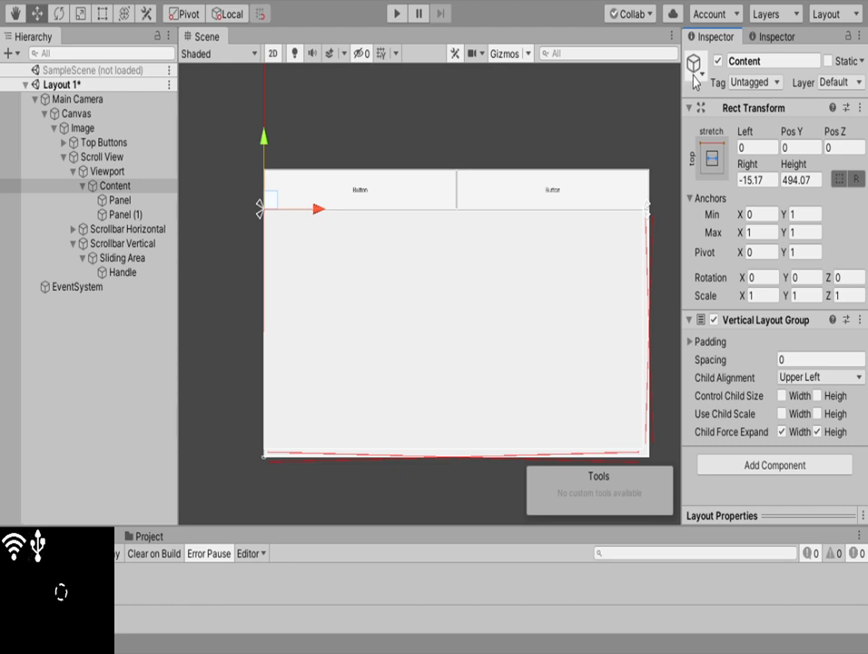
Change the Image color of Panel and Panel (1) together to black, keeping them semi-transparent
left_click(116, 201)
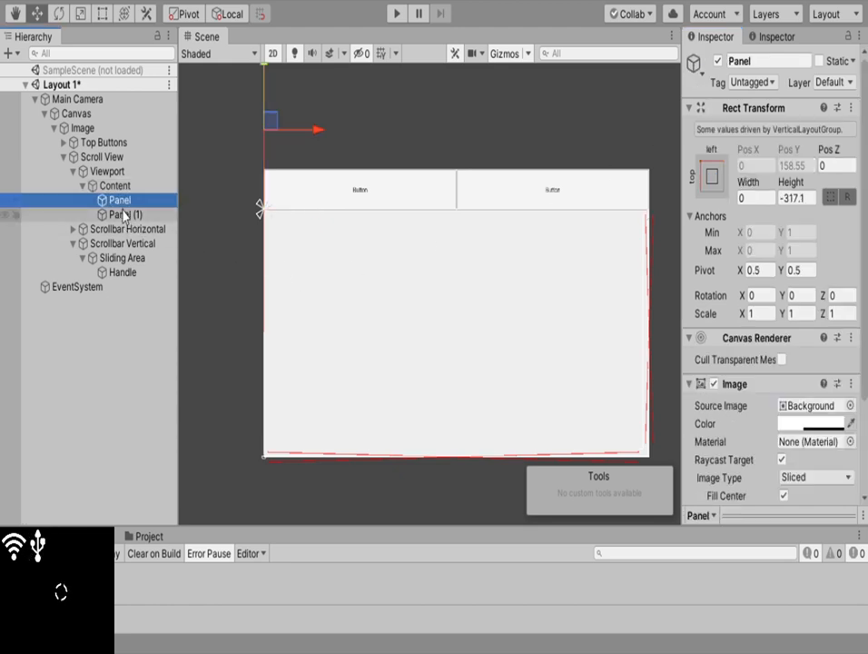
left_click(124, 215, "shift")
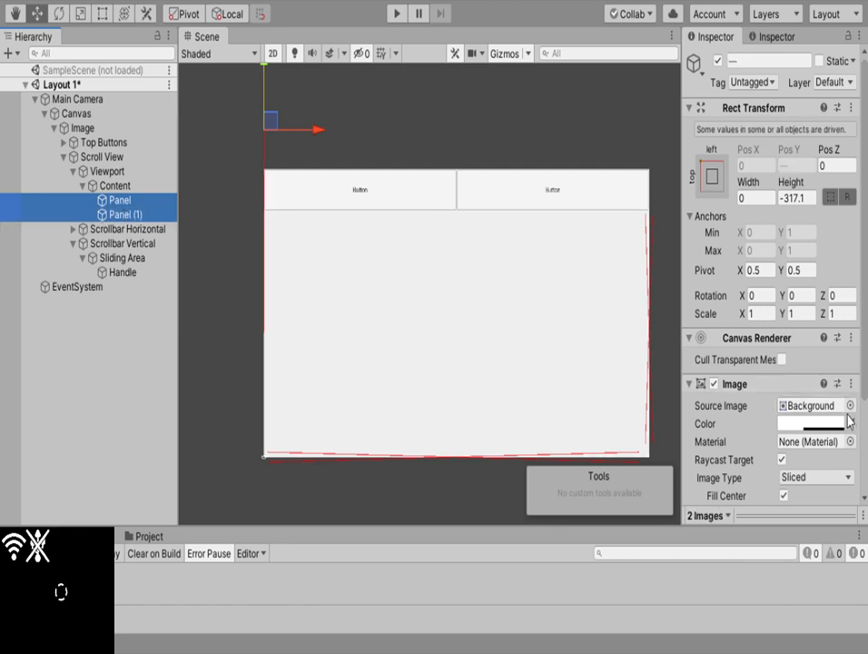
left_click(845, 408)
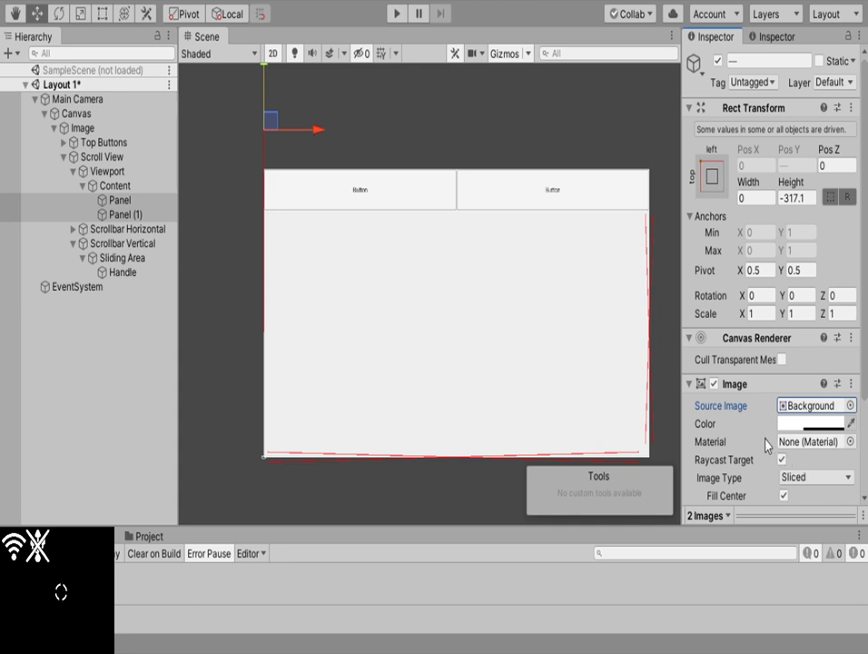
scroll(766, 444, "down", 3)
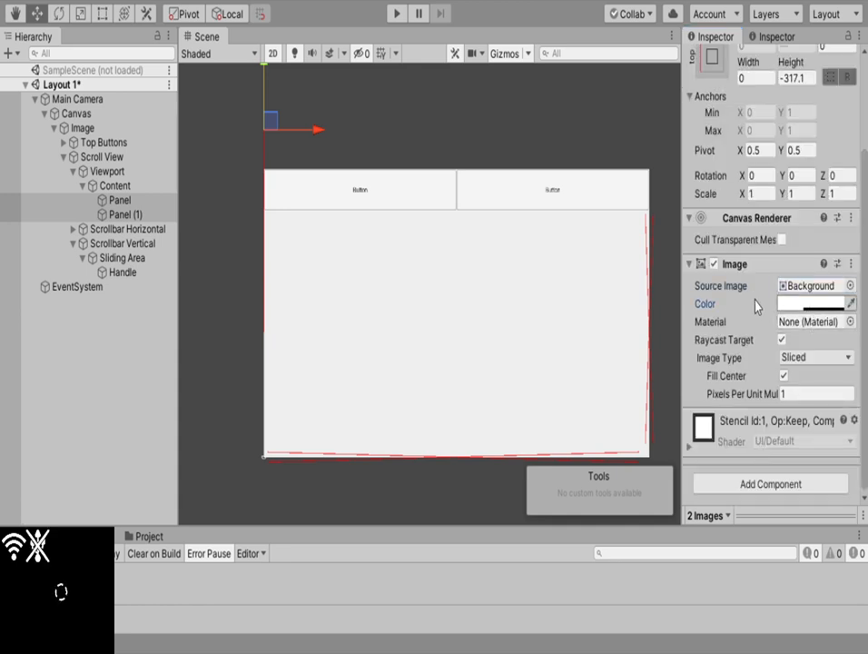
left_click_drag(744, 241, 839, 320)
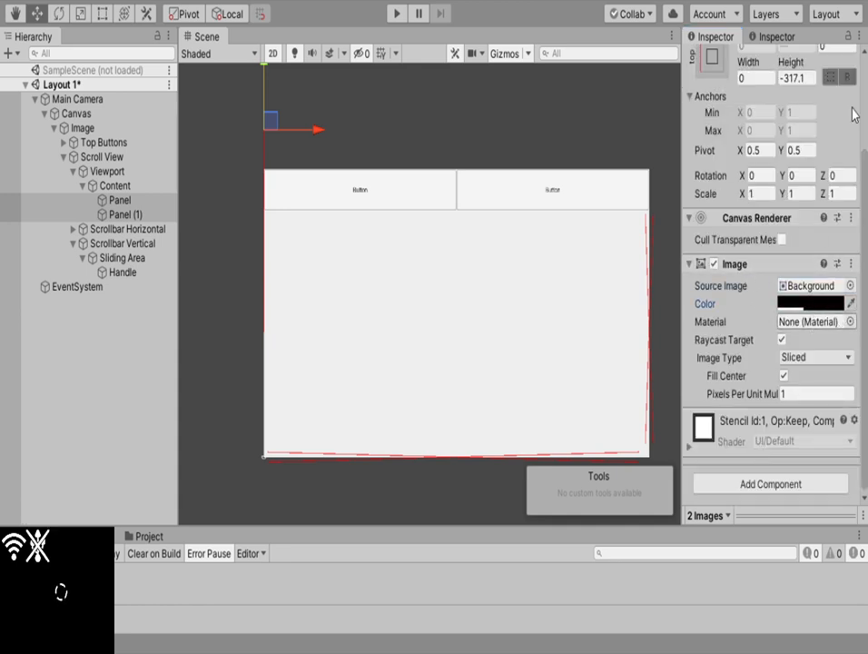
Try adjusting the top padding of Content's Vertical Layout Group
left_click(115, 185)
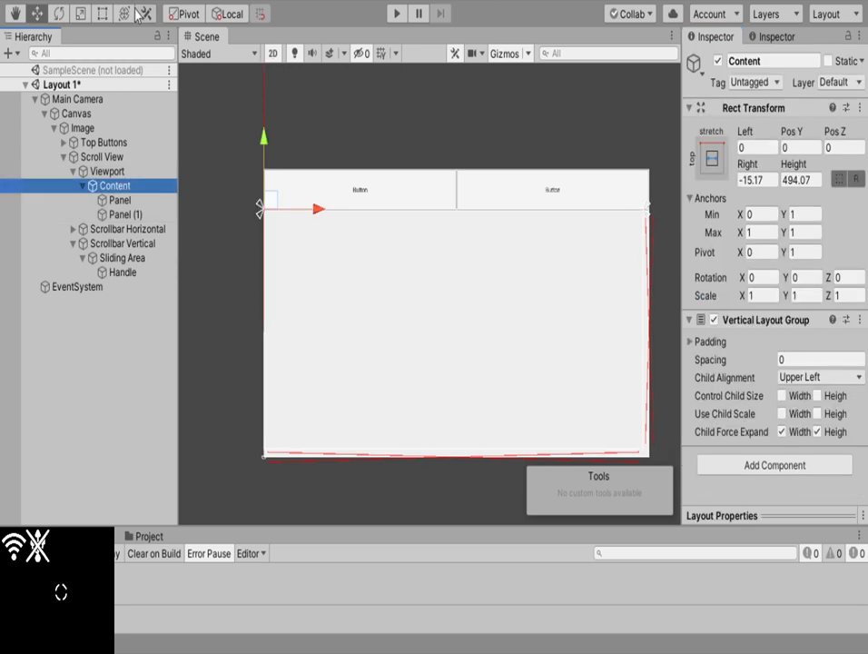
left_click(103, 13)
left_click(96, 200)
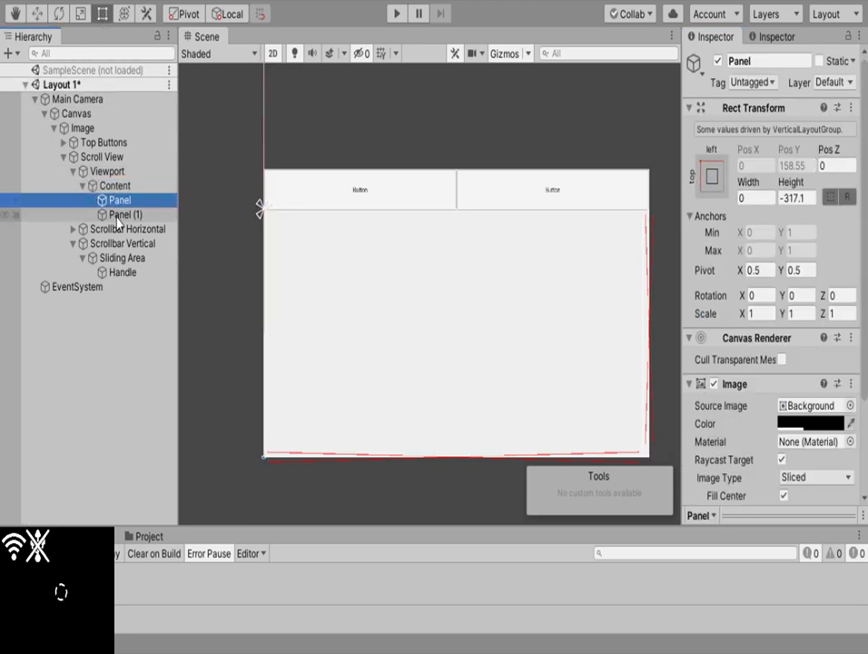
left_click(117, 216, "ctrl")
left_click(123, 202, "ctrl")
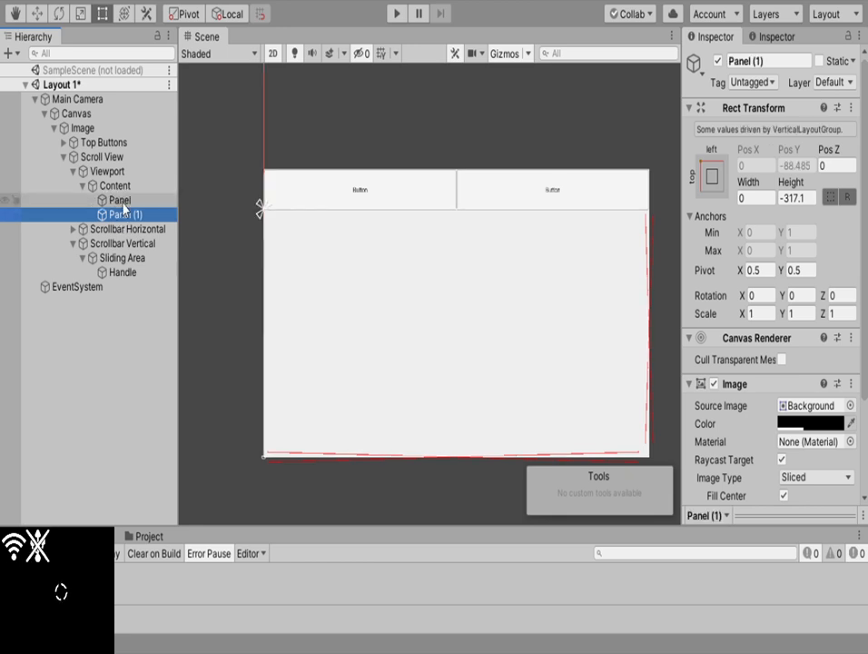
left_click(114, 185)
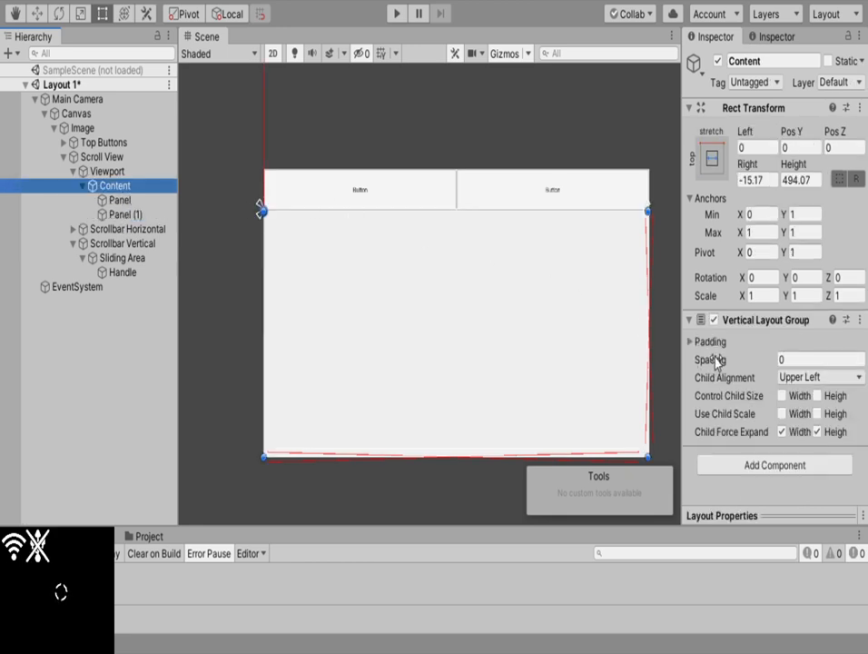
left_click(706, 343)
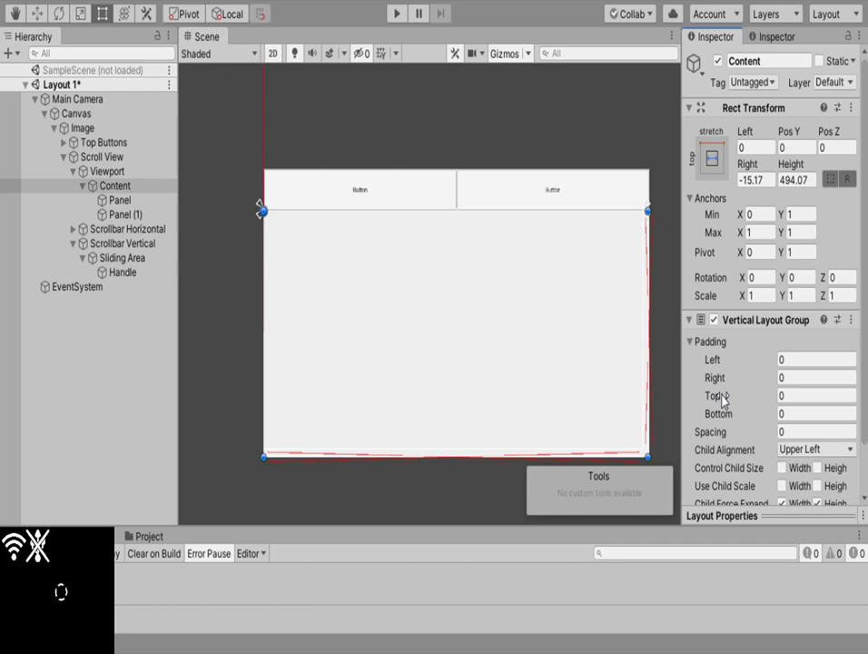
left_click_drag(724, 397, 822, 427)
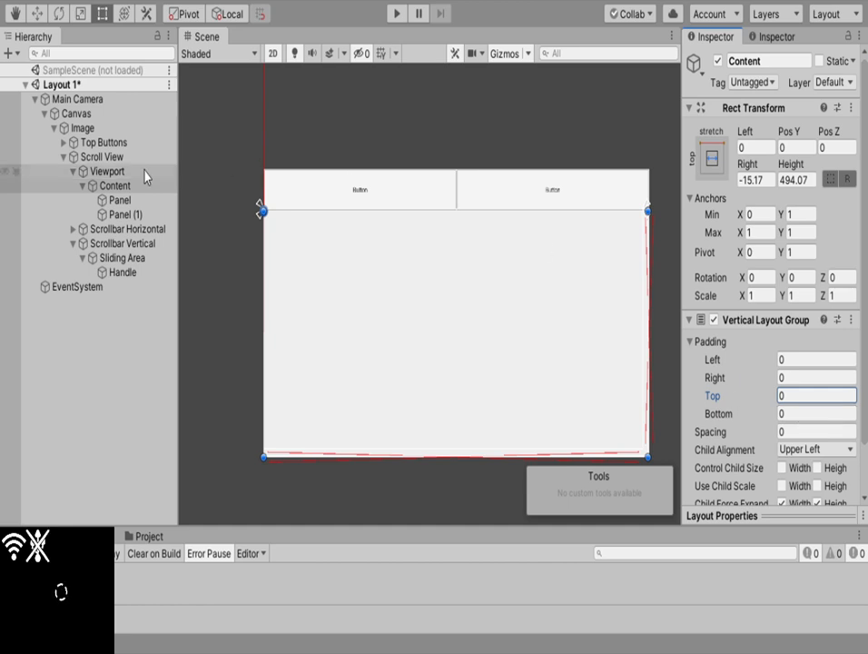
Set the width of Panel and Panel (1) together to 100
scroll(248, 237, "up", 5)
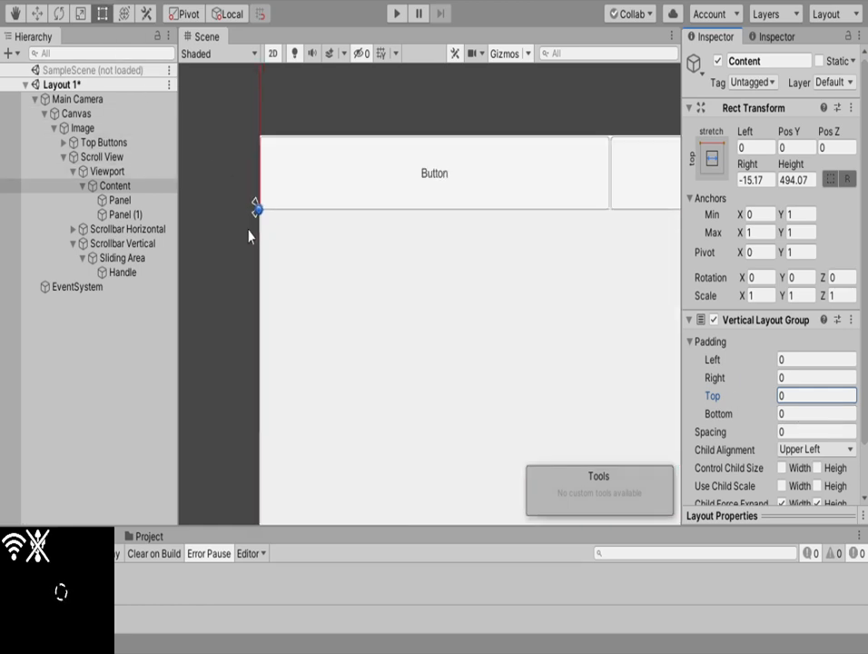
scroll(253, 205, "down", 5)
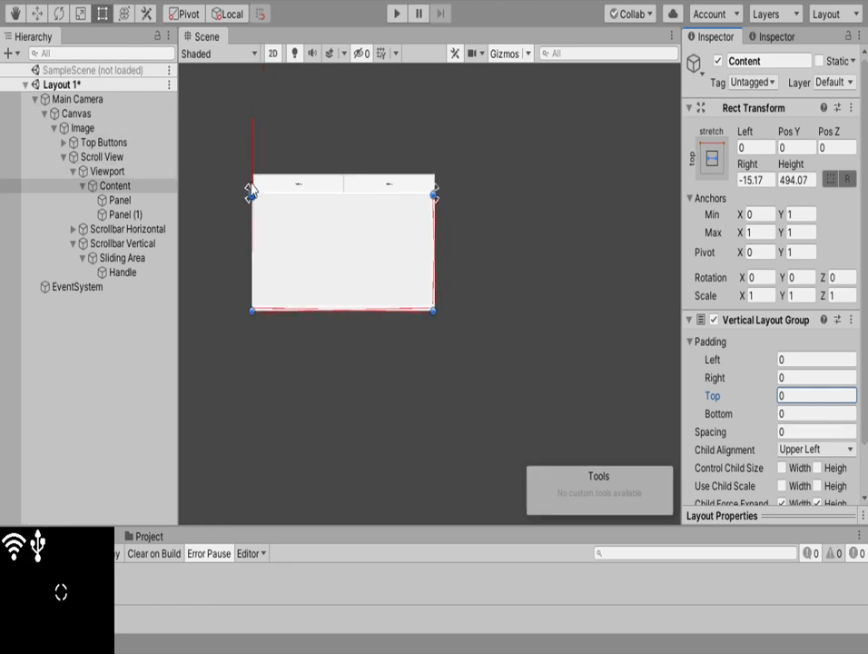
scroll(251, 191, "up", 1)
left_click(118, 201)
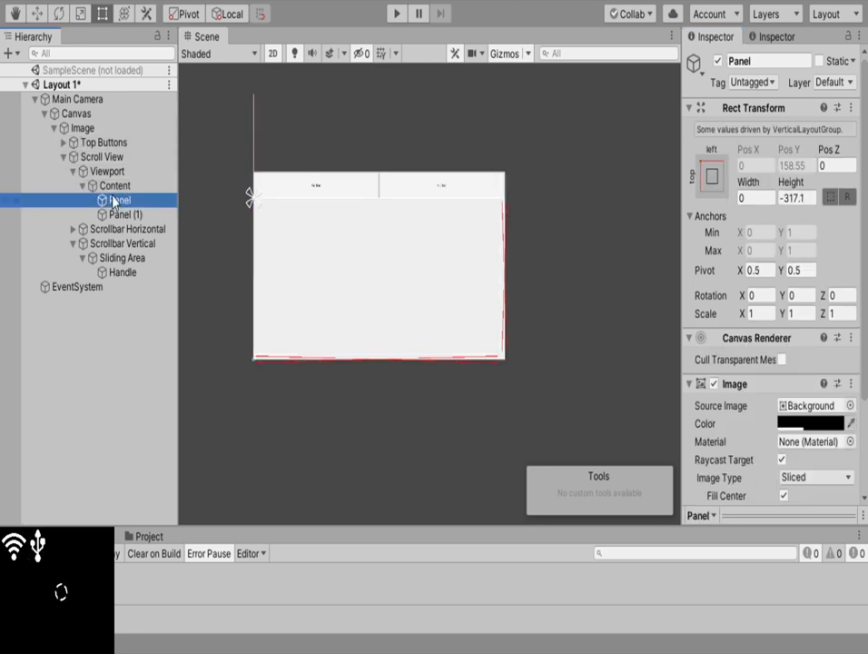
left_click(118, 215, "shift")
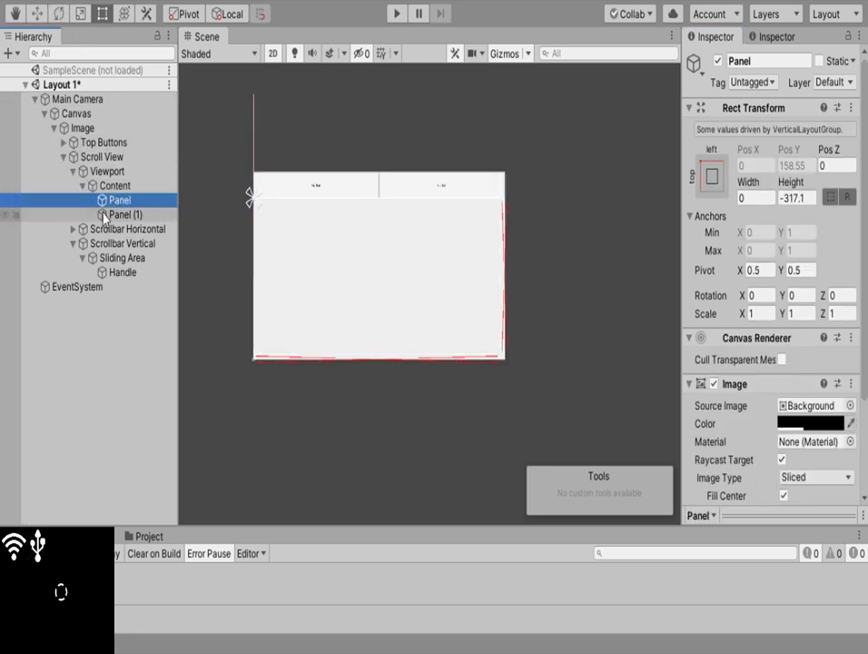
left_click(36, 14)
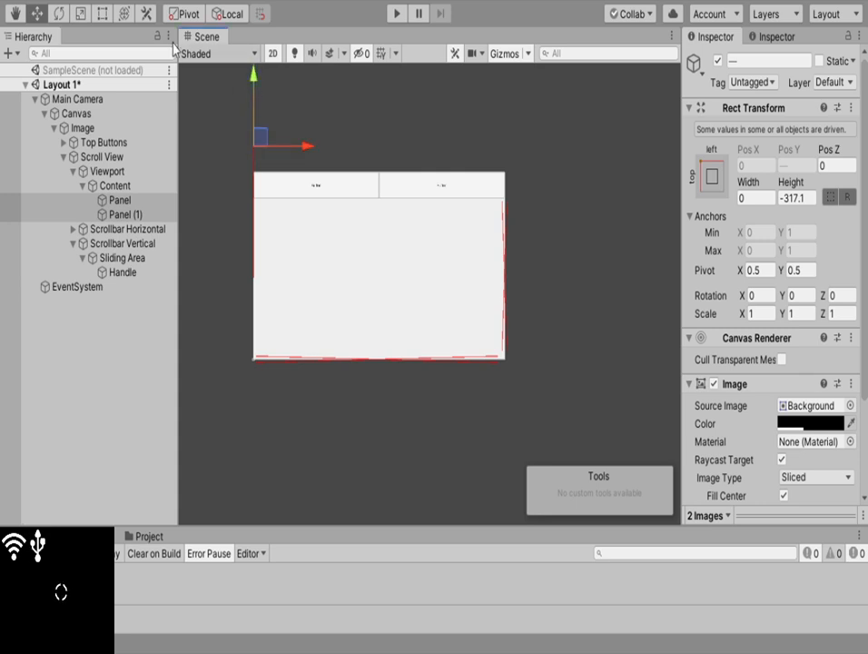
left_click(102, 13)
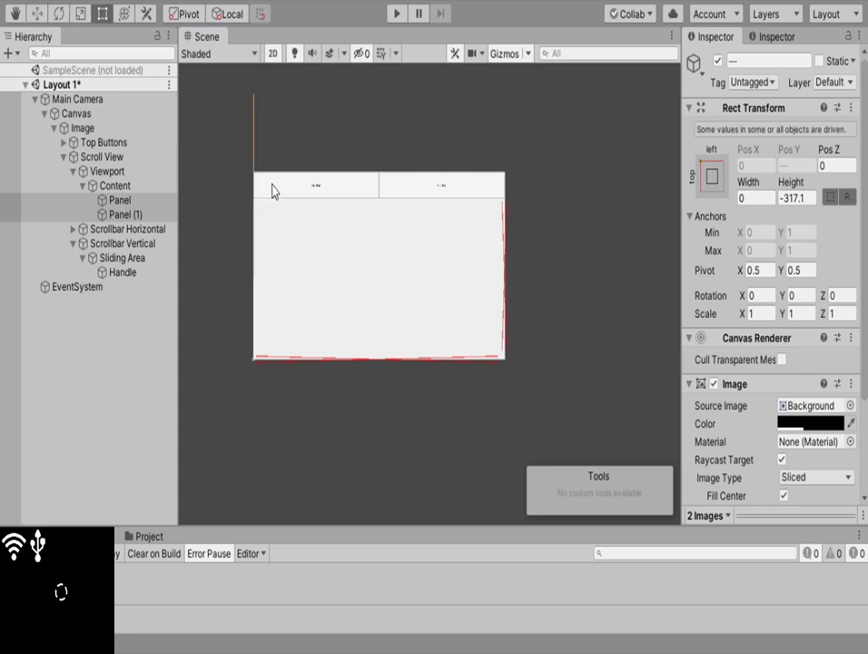
left_click(760, 199)
type("12")
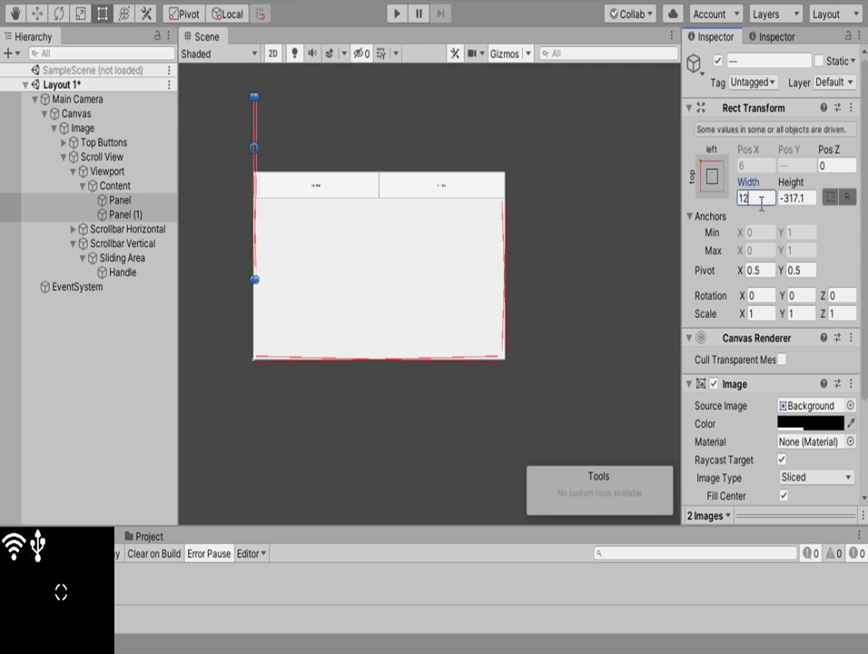
type("00")
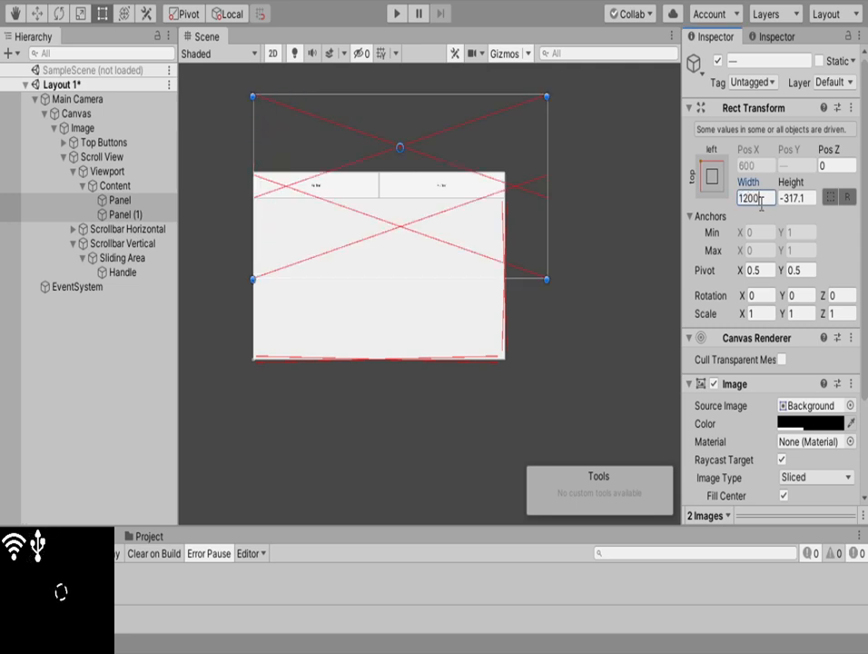
key("BackSpace")
key("Return")
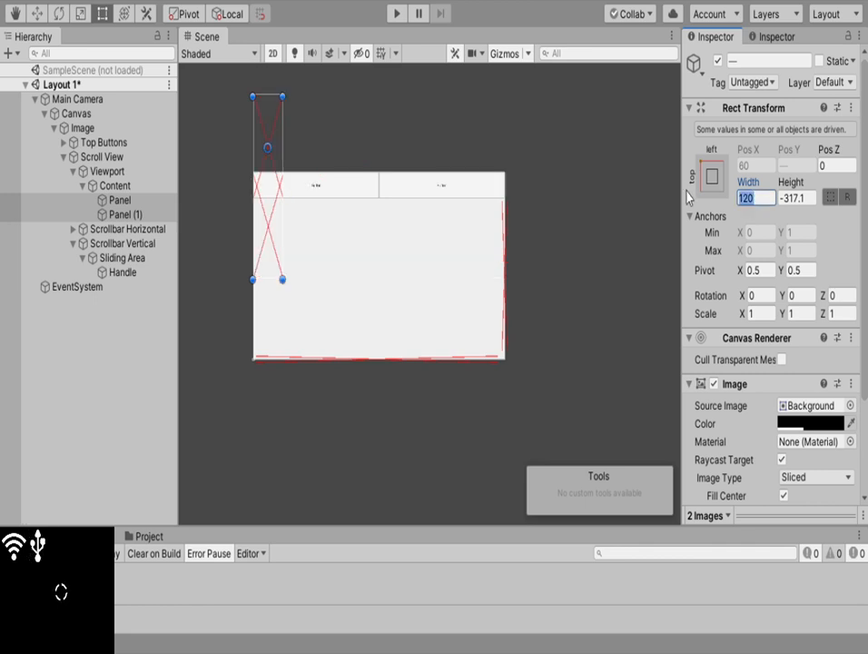
type("100")
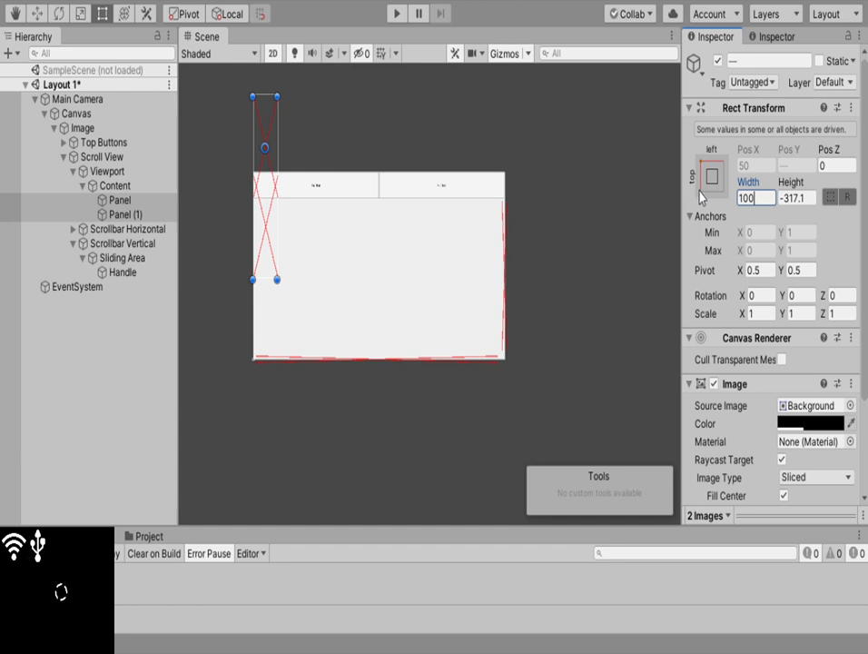
Set the height of both panels to 250
key("Tab")
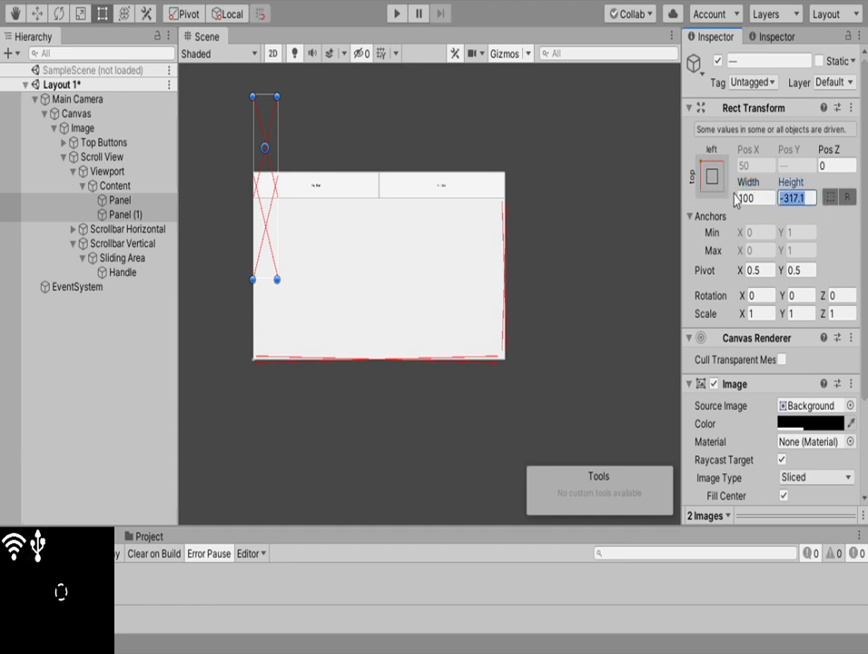
type("20")
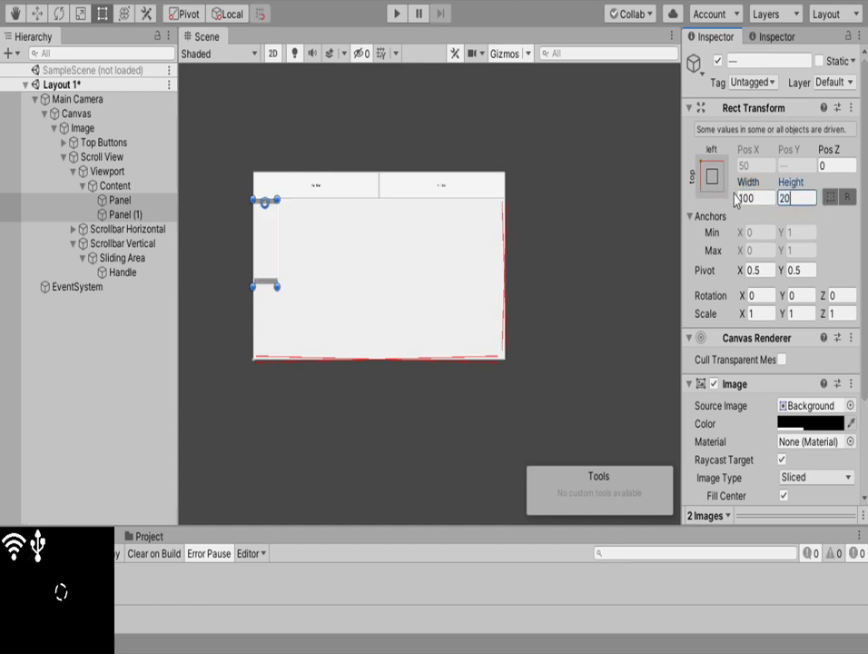
type("0")
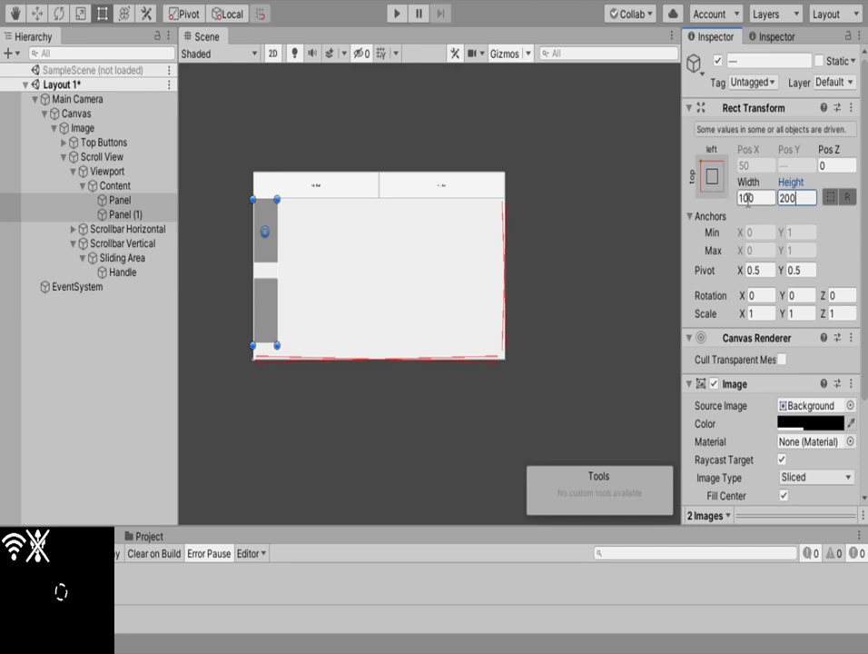
key("BackSpace")
key("BackSpace")
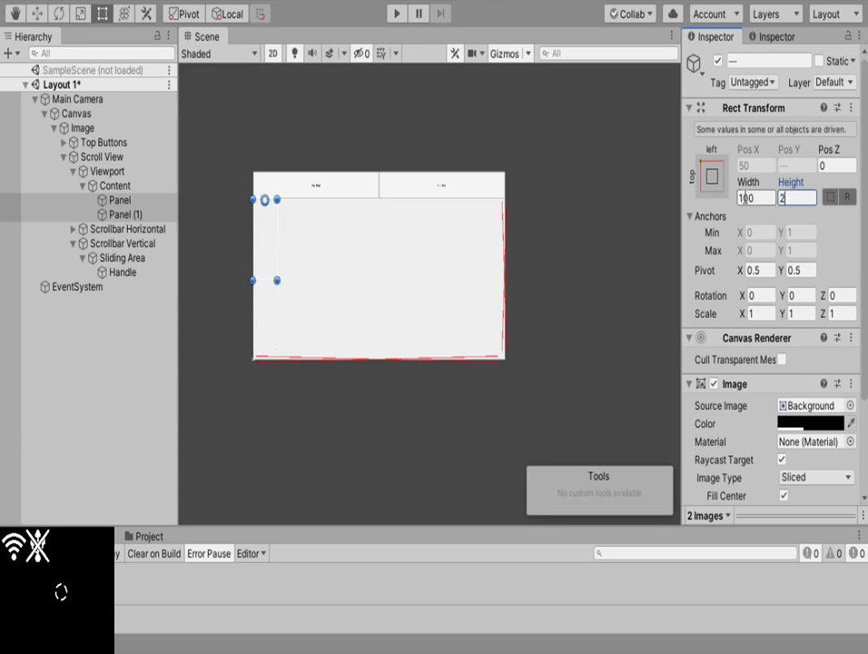
type("50")
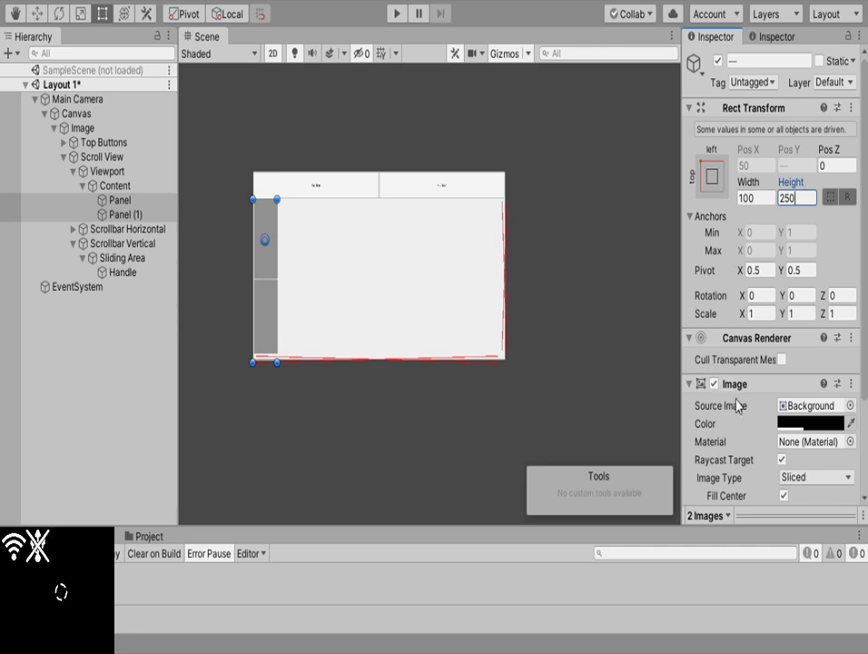
Set the spacing of Content's Vertical Layout Group to about 15.62
left_click(114, 185)
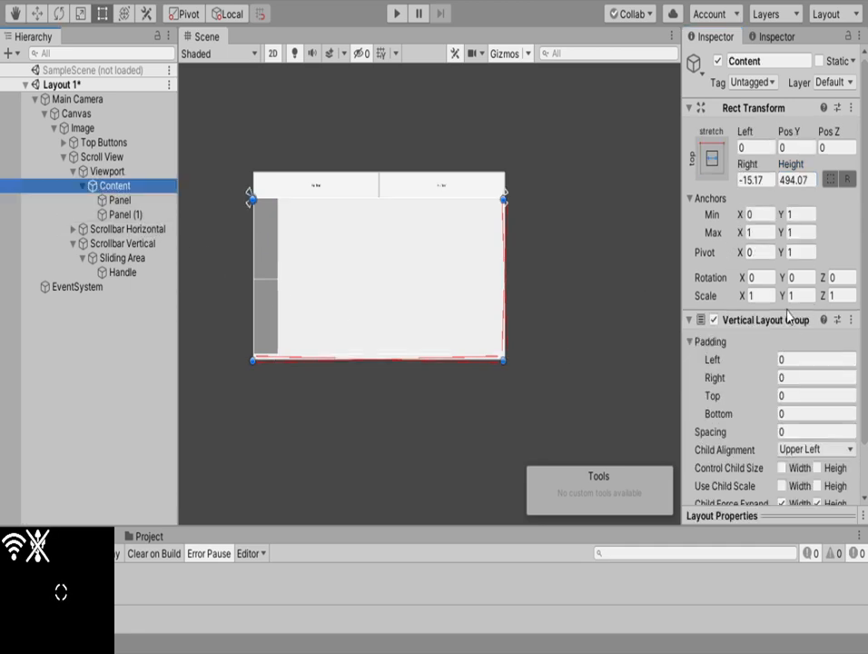
scroll(751, 403, "down", 3)
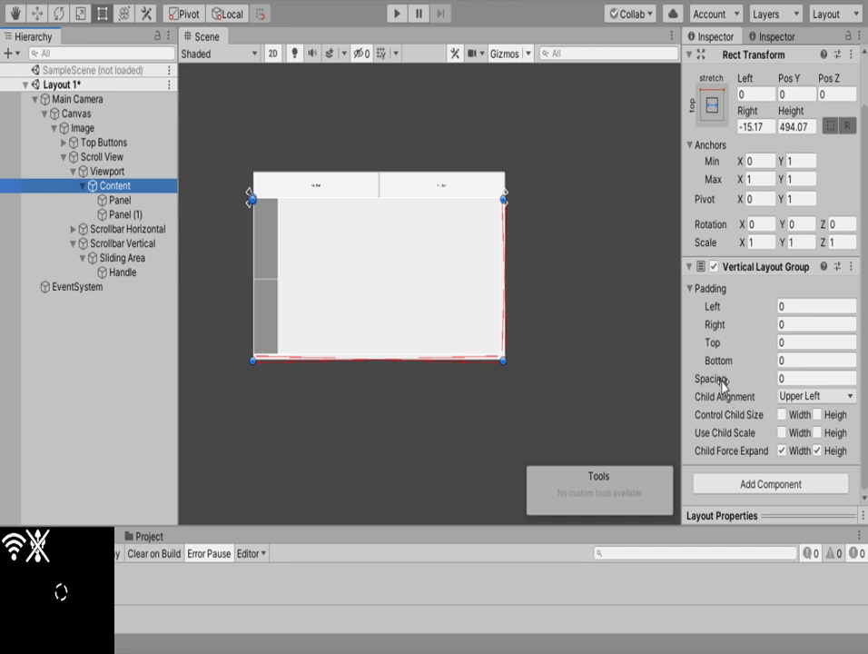
left_click_drag(726, 380, 331, 472)
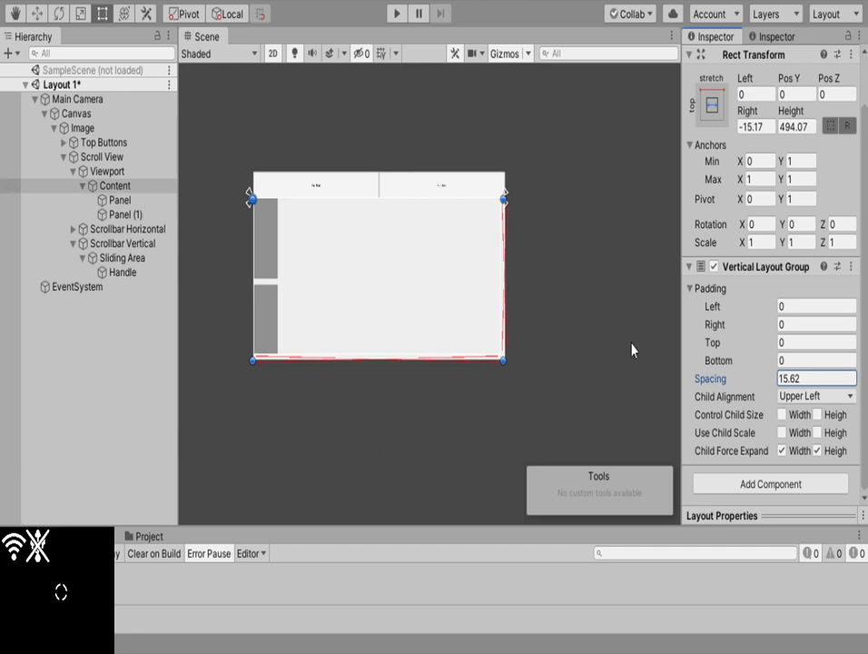
Set the height of Panel and Panel (1) together to 230
left_click(114, 215)
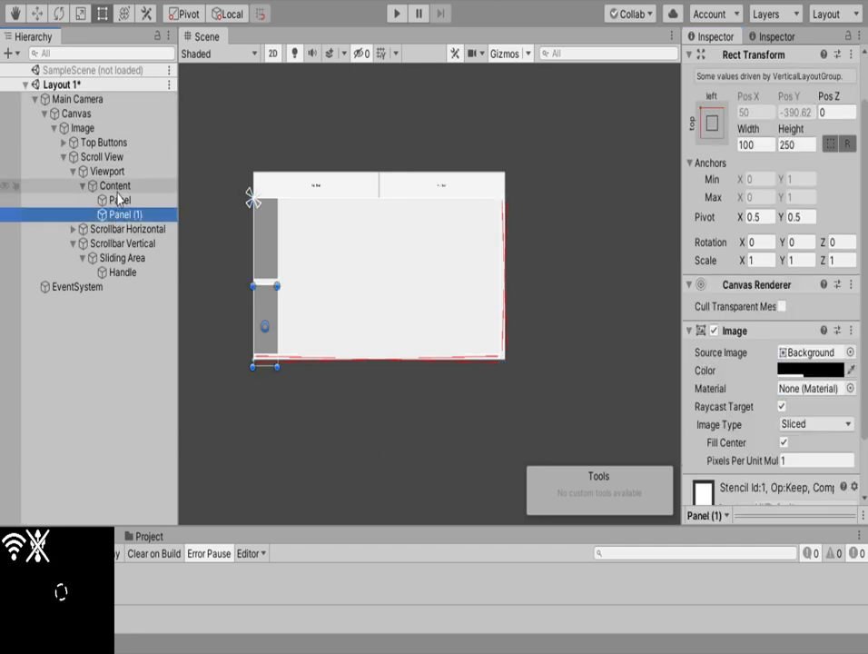
left_click(121, 201, "ctrl")
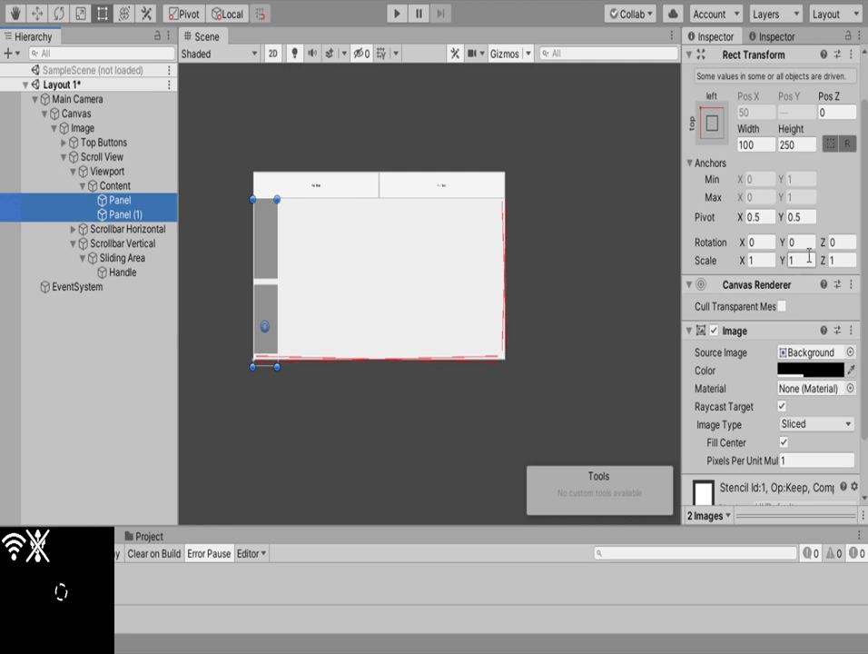
left_click(784, 144)
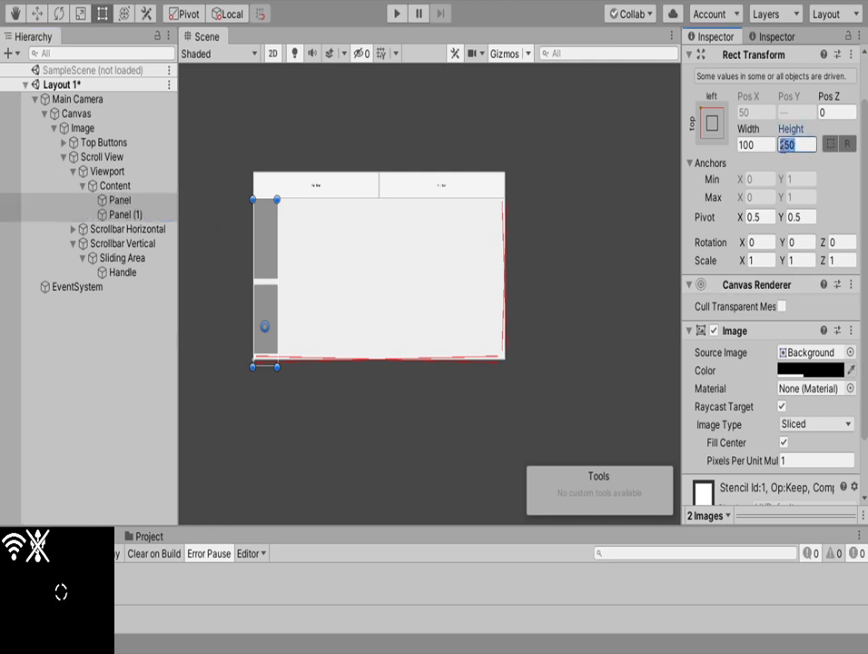
type("250")
key("BackSpace")
key("BackSpace")
key("BackSpace")
type("230")
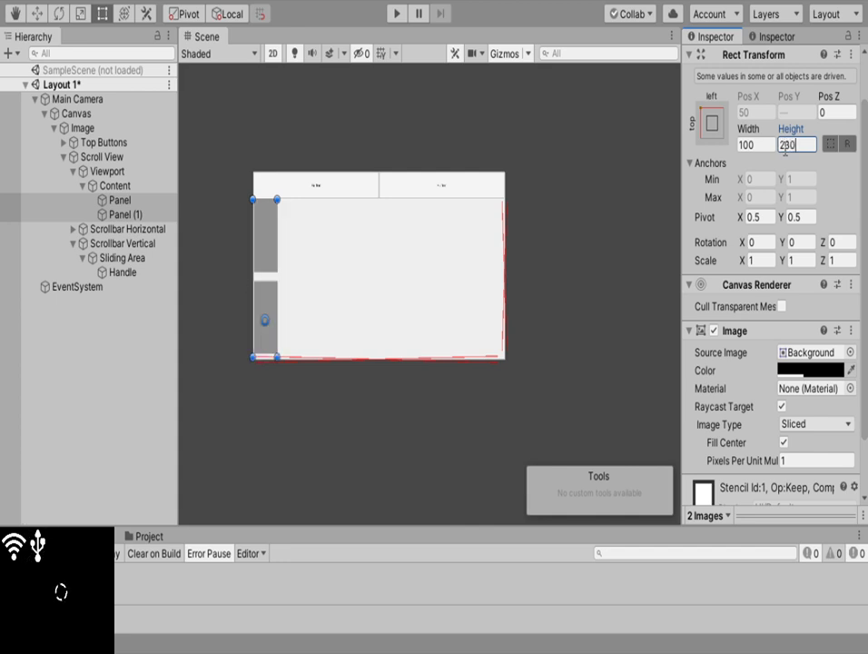
Reduce the height of both panels to 220, and finally to 215
key("BackSpace")
key("BackSpace")
key("BackSpace")
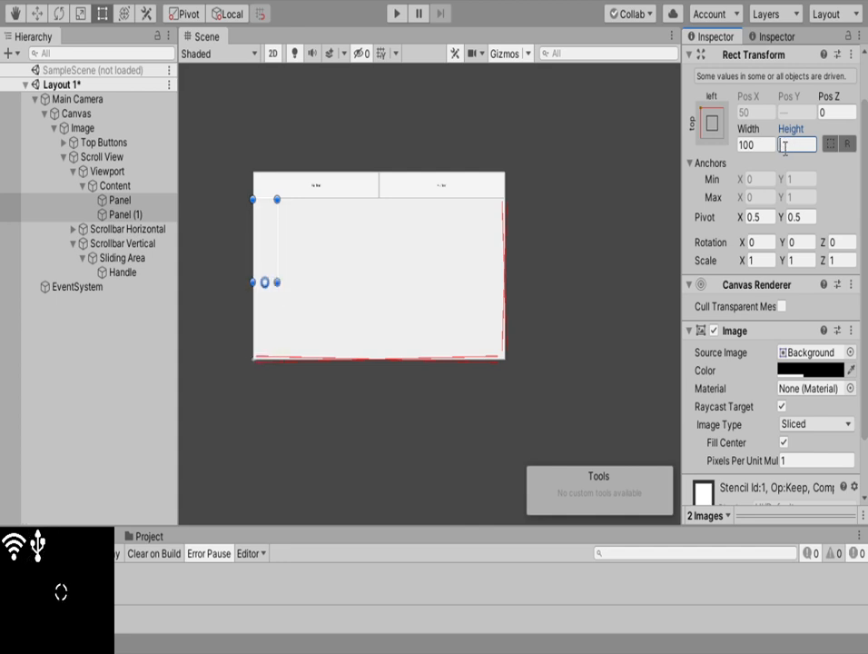
type("20")
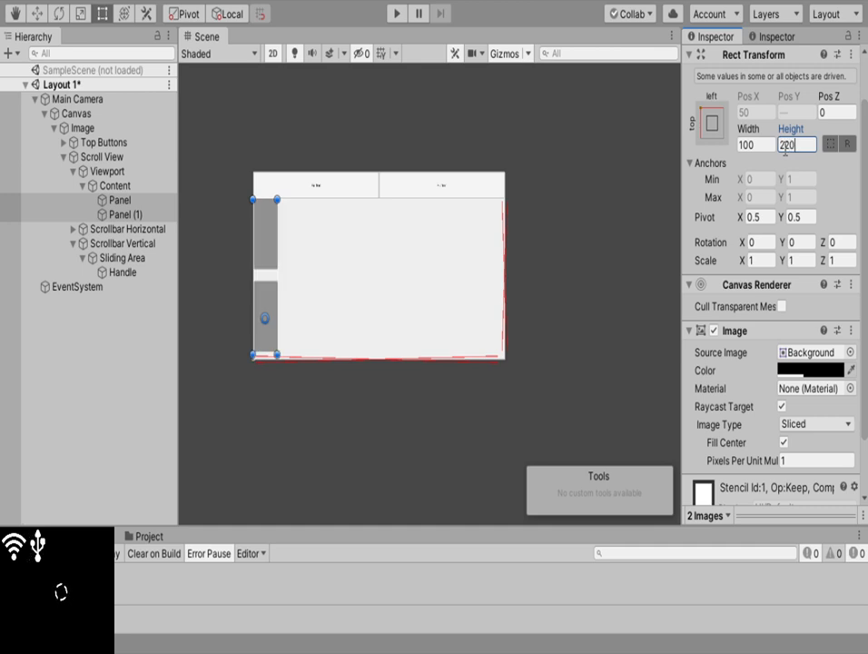
key("BackSpace")
type("20")
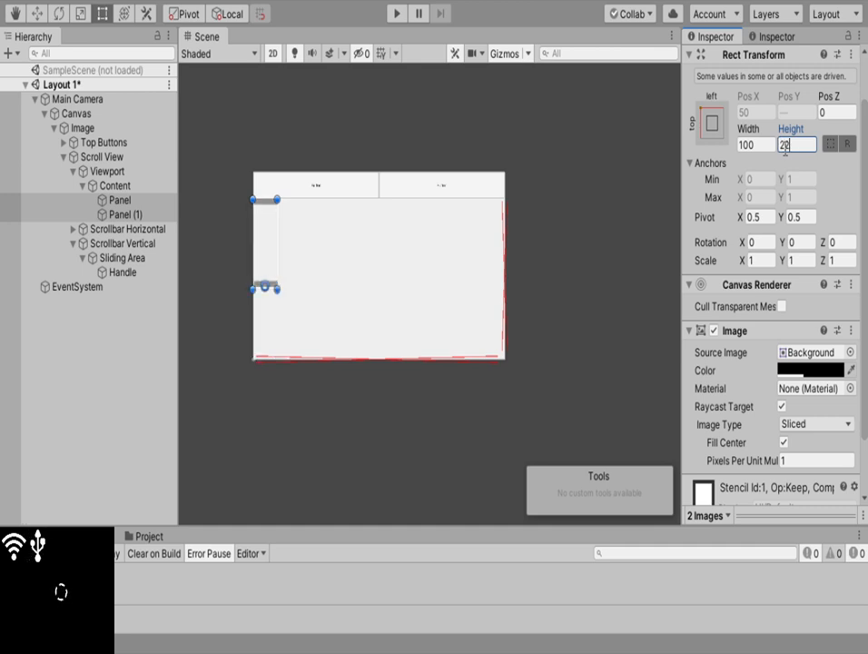
key("BackSpace")
type("5")
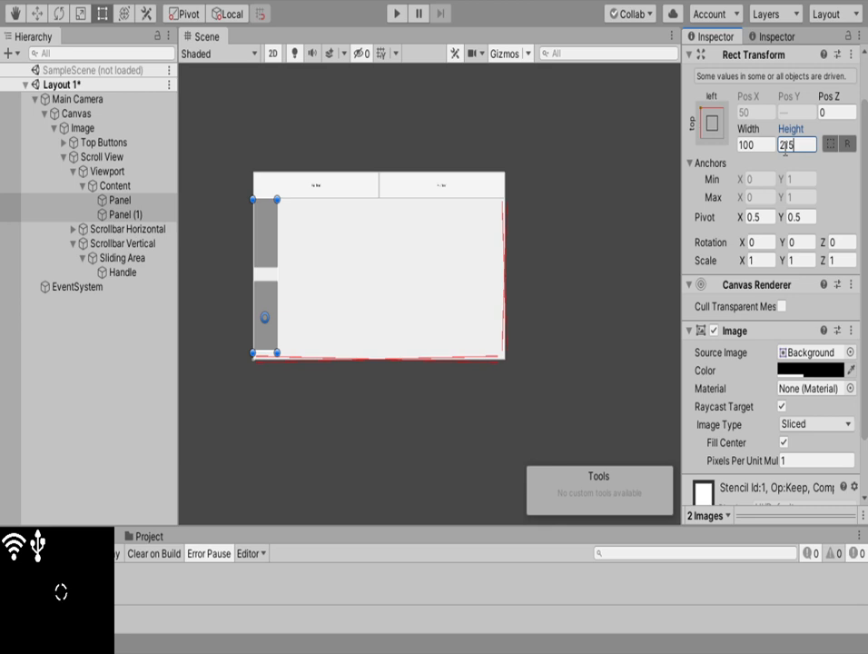
Try adjusting the spacing and top padding of Content's Vertical Layout Group
left_click(113, 187)
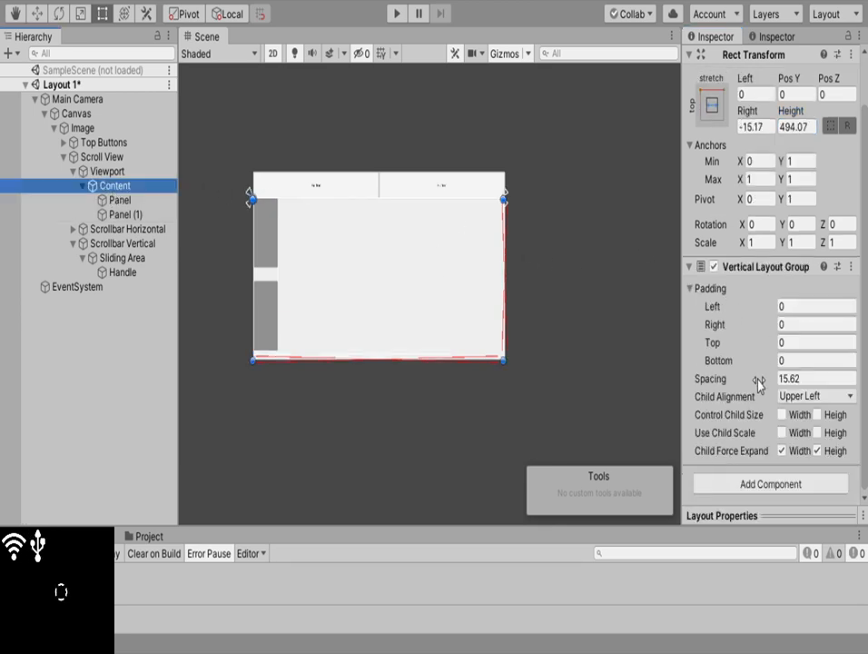
left_click(708, 379)
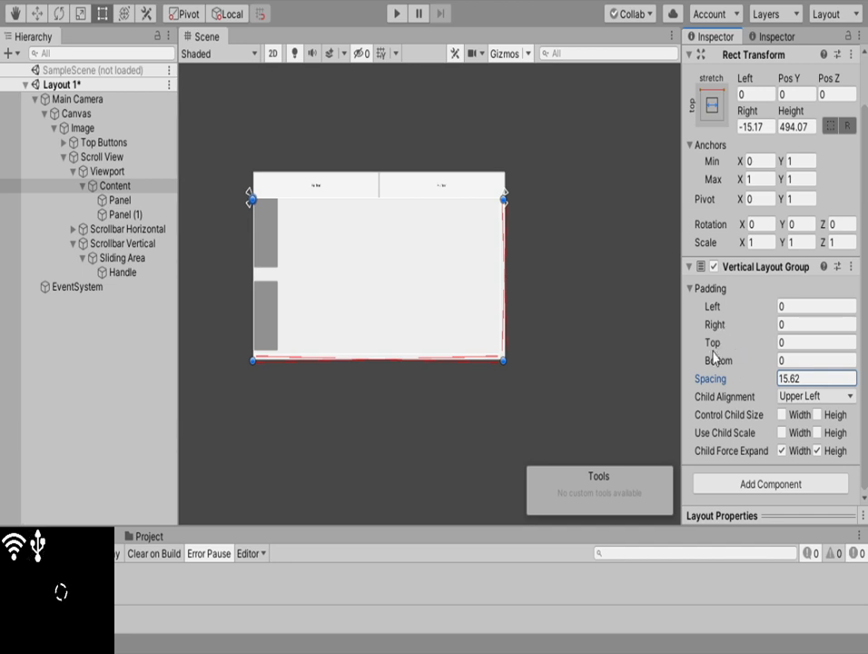
mouse_move(713, 344)
left_mouse_down()
mouse_move(769, 359)
mouse_move(692, 348)
mouse_move(720, 359)
left_mouse_up()
Set the height of Panel and Panel (1) together to 190
left_click(168, 218, "shift")
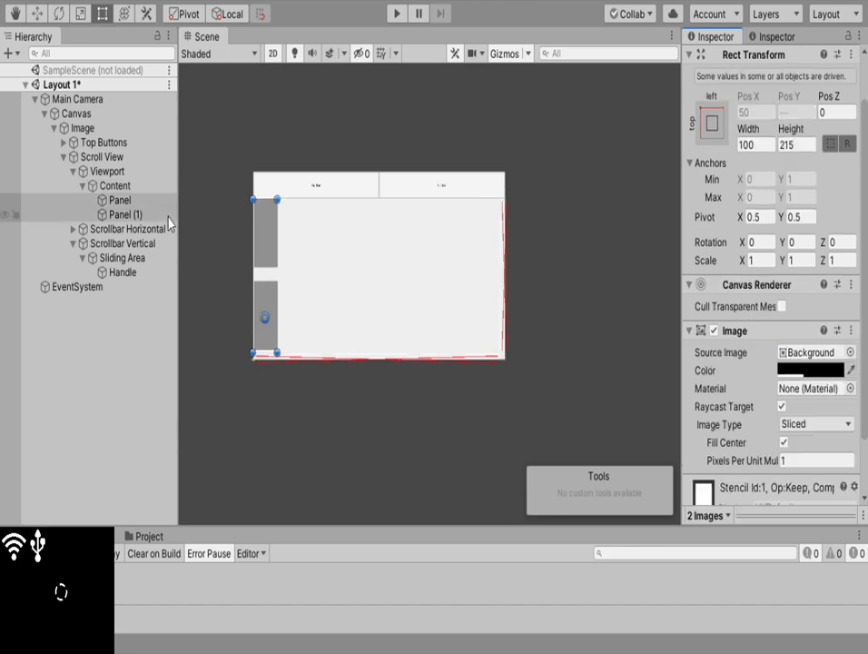
left_click(775, 145)
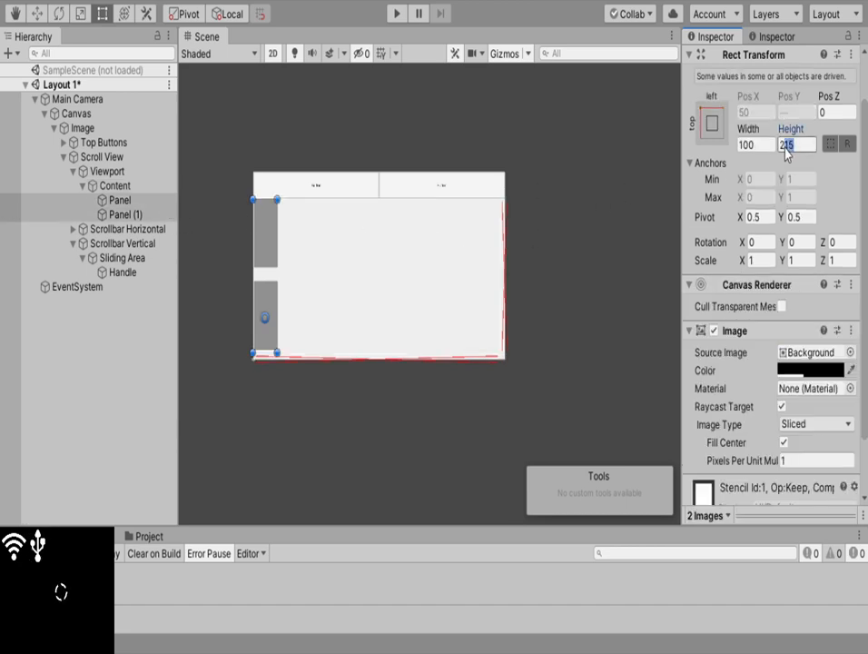
type("190")
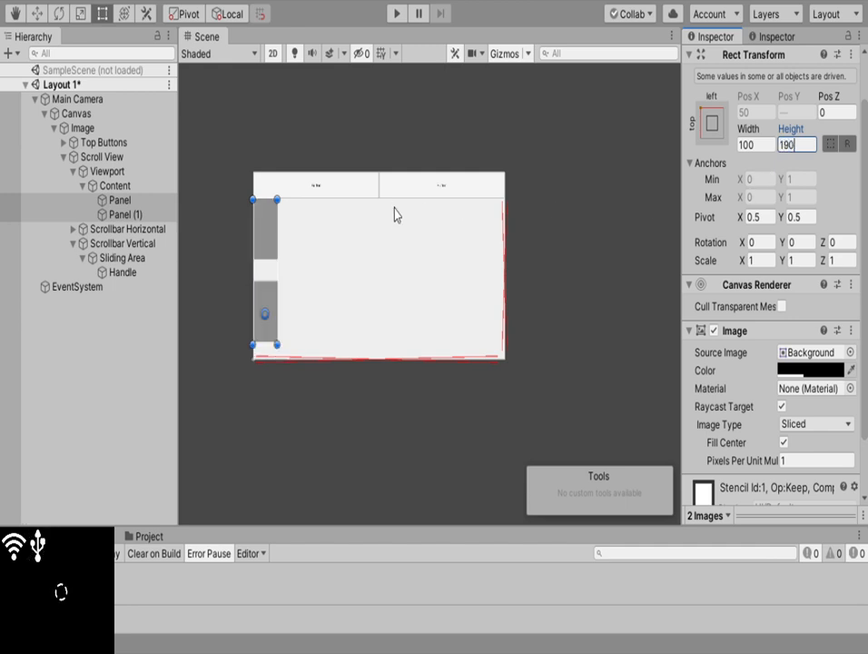
Set the top padding of Content's Vertical Layout Group to 66
left_click(115, 186)
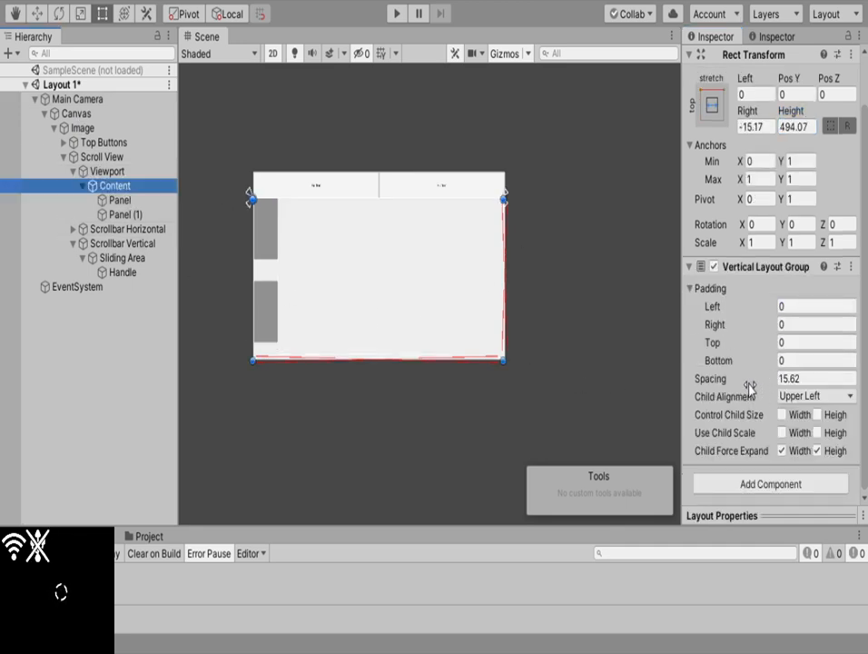
left_click_drag(699, 379, 795, 392)
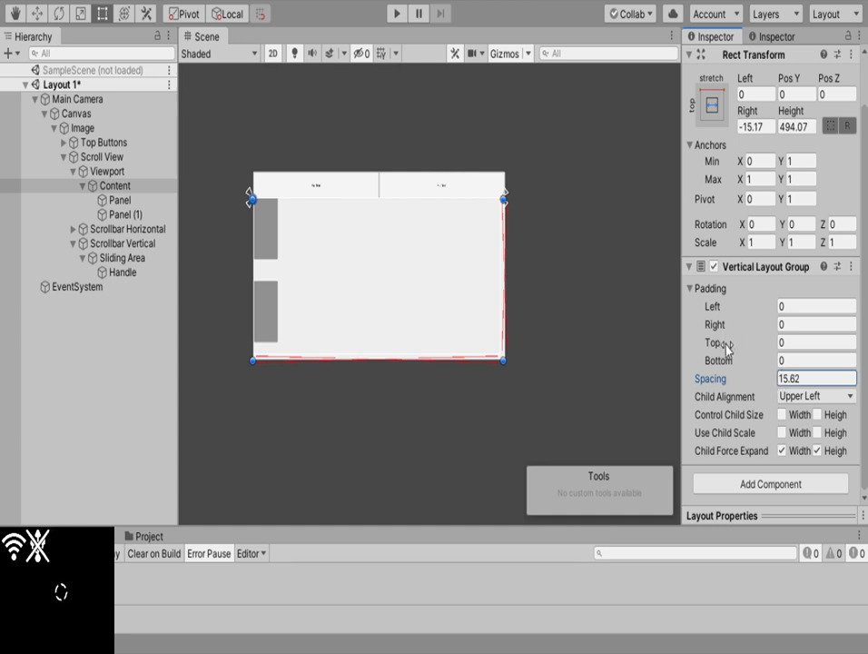
left_click_drag(723, 342, 777, 399)
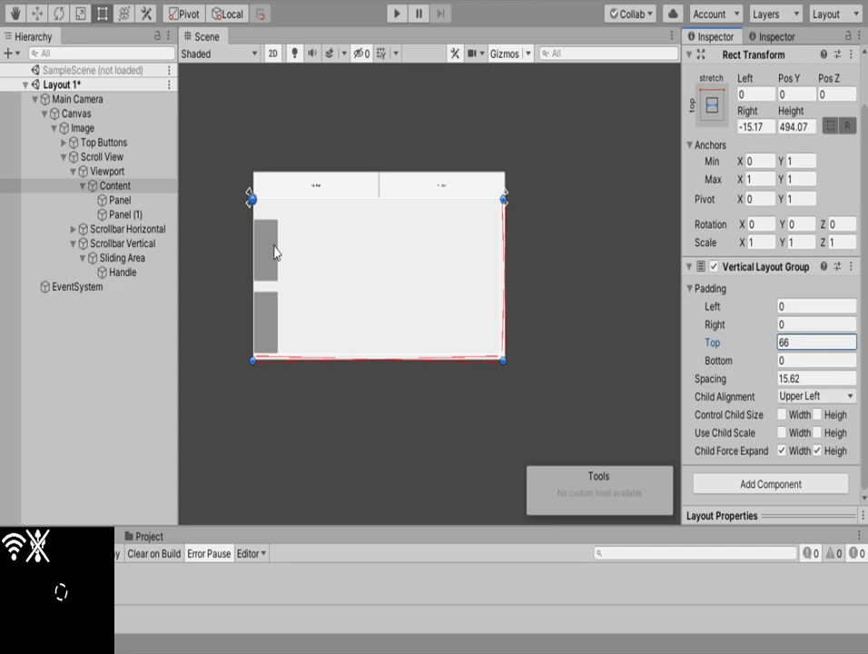
Add a TextMeshPro text as a child of Panel and move it just above the panel, at about X 64, Y 128
left_click(104, 201)
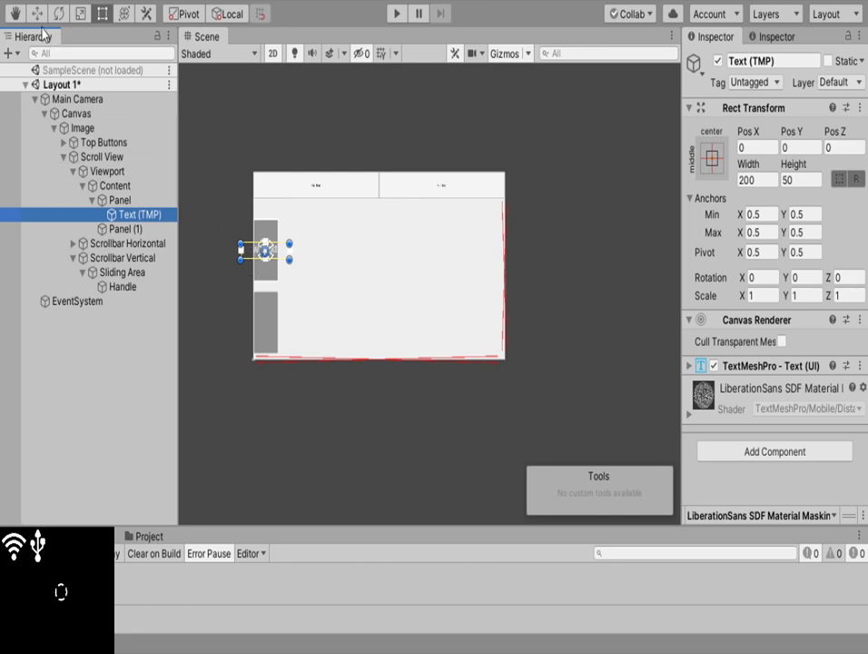
key("w")
left_click_drag(322, 254, 340, 256)
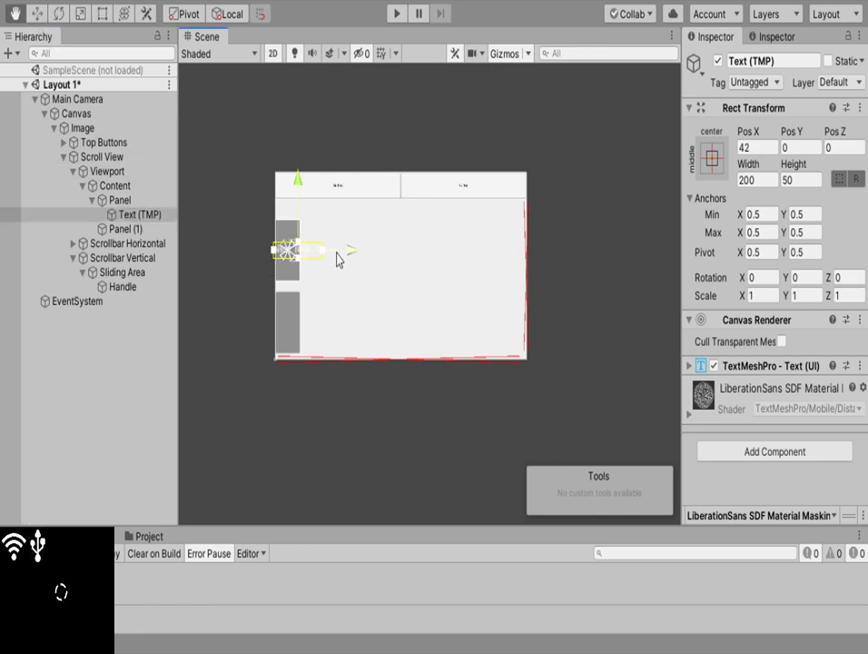
left_click_drag(292, 185, 293, 145)
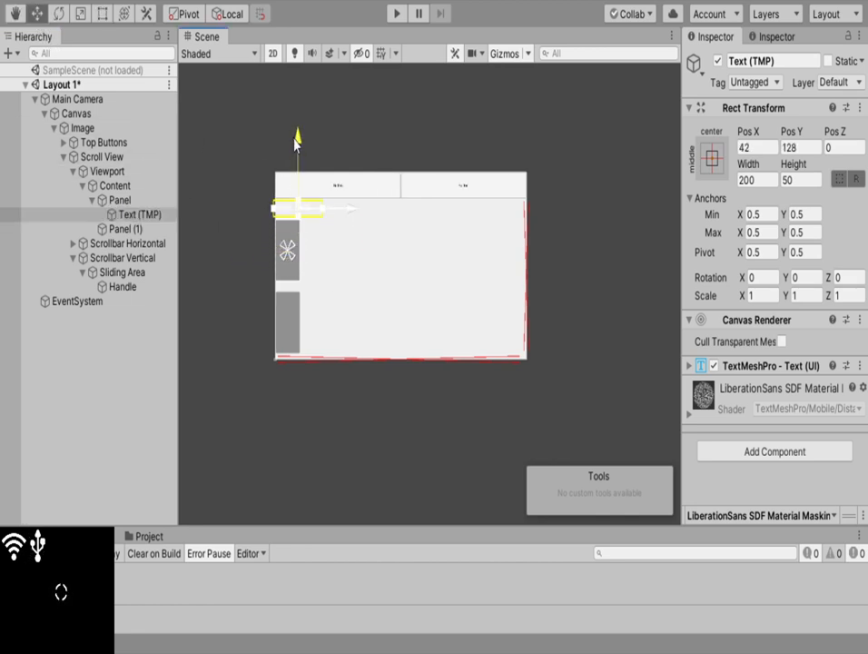
left_click_drag(357, 218, 360, 217)
Duplicate the text, make the copy a child of Panel (1), and move it just above that panel at about Y 108
key("ctrl+d")
left_click(143, 234)
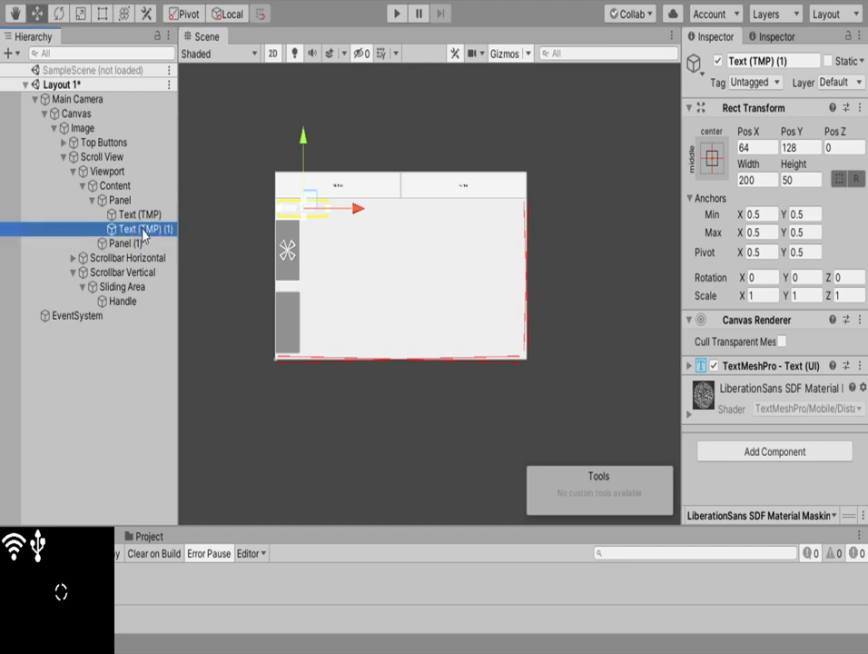
mouse_move(143, 234)
left_mouse_down()
mouse_move(148, 256)
mouse_move(145, 243)
left_mouse_up()
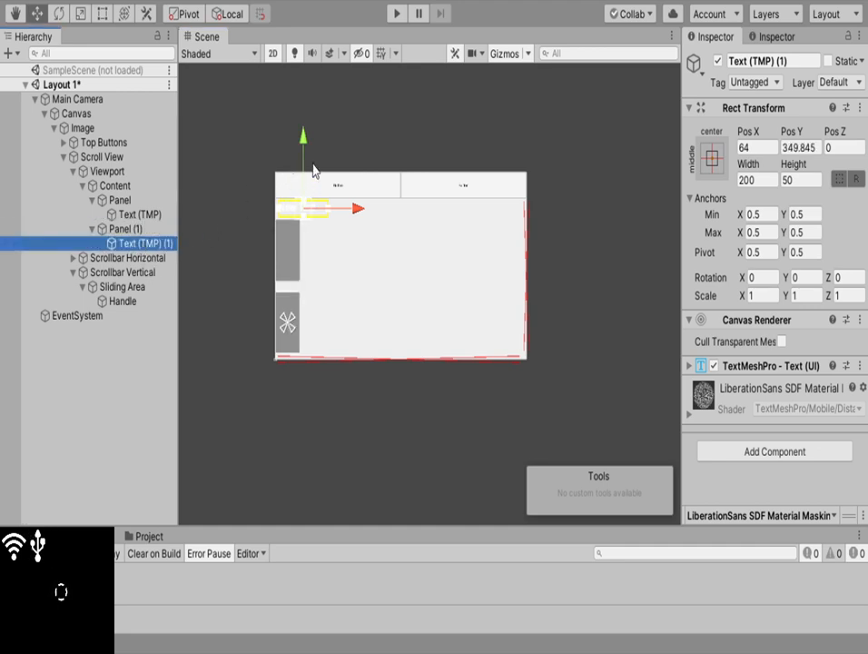
left_click_drag(304, 154, 301, 225)
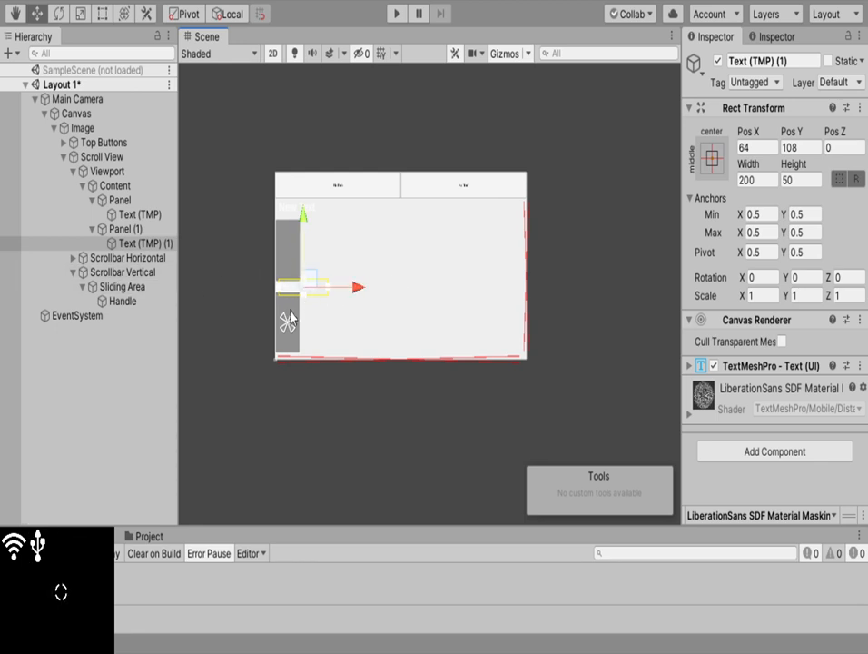
Move both text objects together horizontally to about X 53.4, lining them up with the panels' left edge
scroll(273, 284, "up", 2)
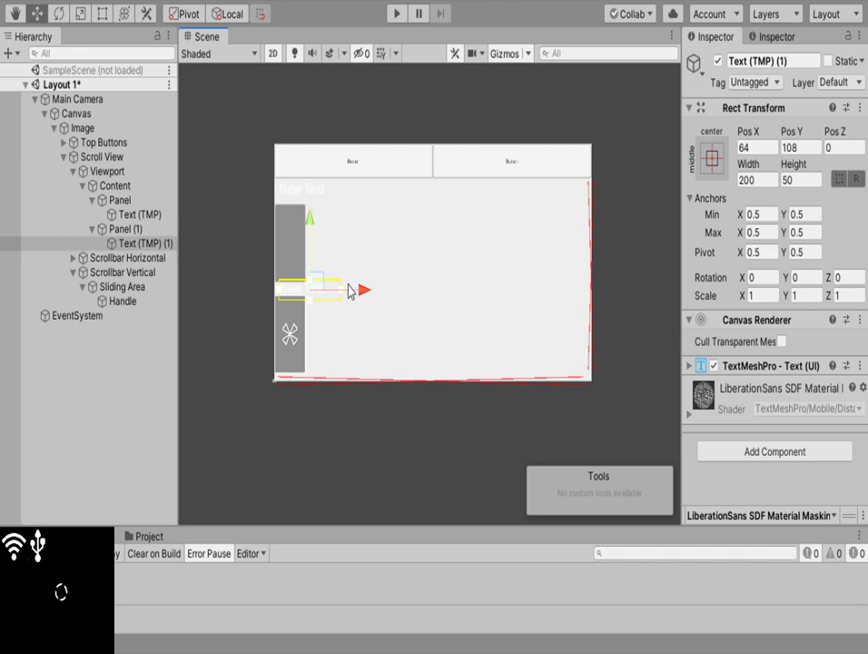
left_click(138, 218, "ctrl")
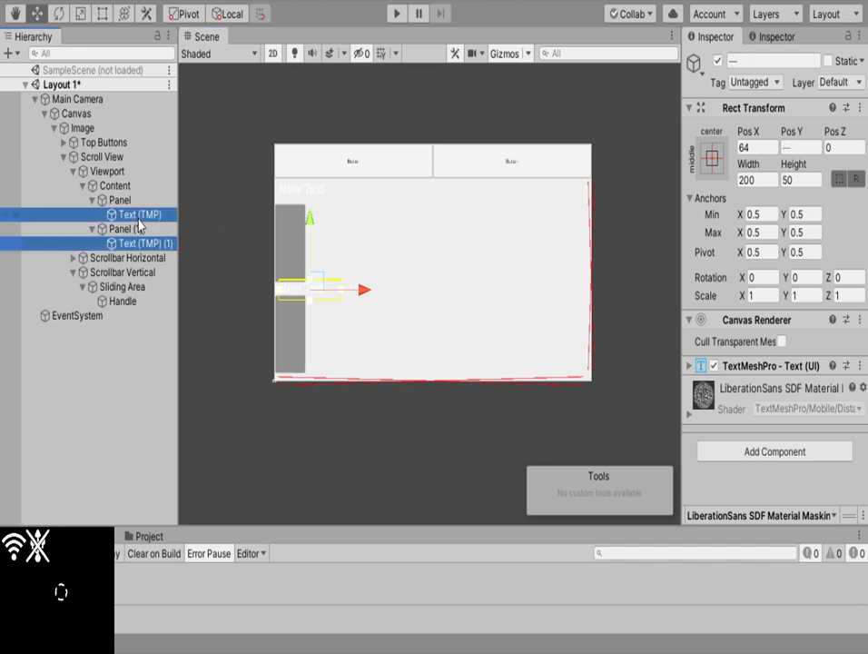
scroll(272, 293, "up", 4)
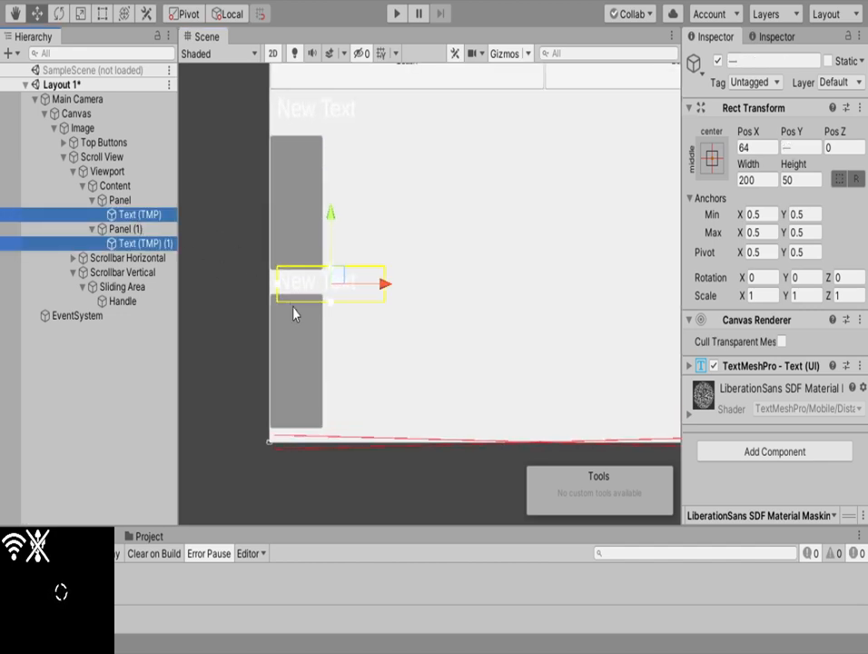
left_click_drag(393, 281, 388, 282)
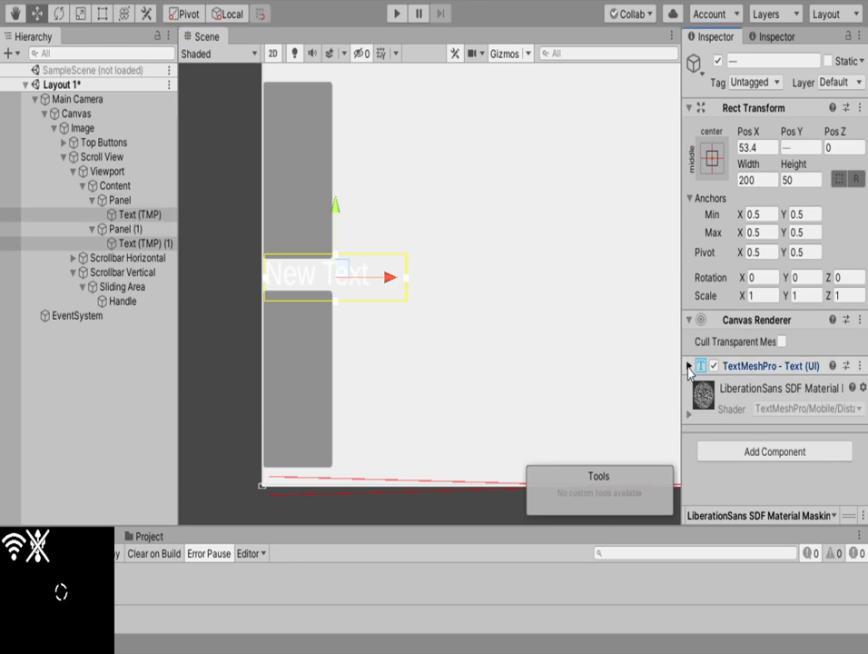
Change the vertex color of both TextMeshPro texts to black
left_click(758, 365)
scroll(774, 451, "down", 10)
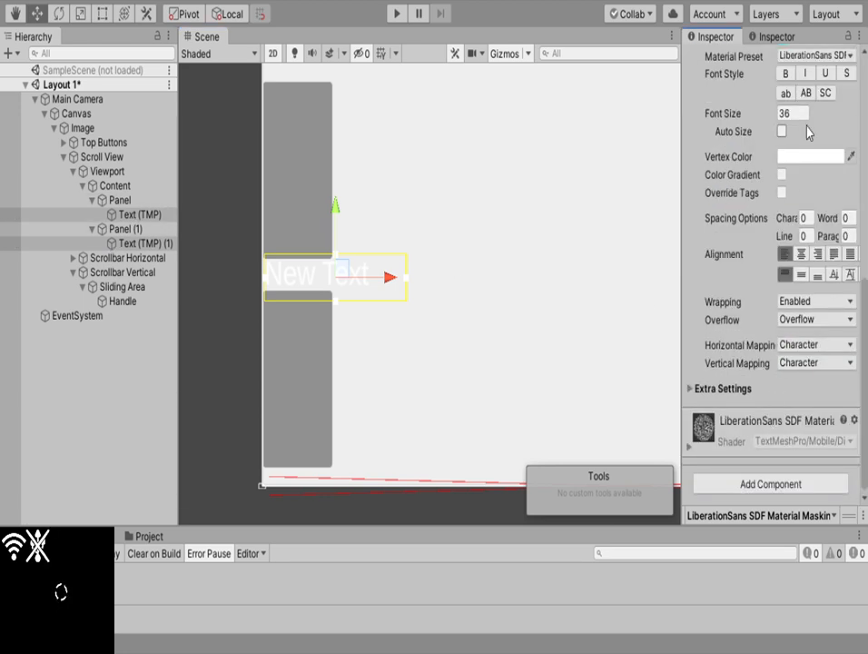
left_click_drag(785, 254, 865, 356)
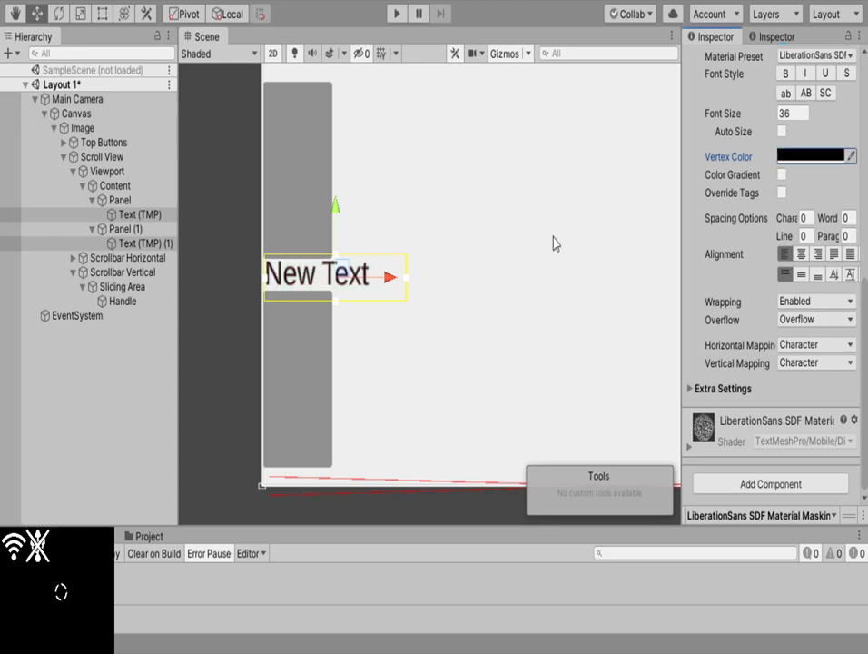
Select Panel and Panel (1) together and widen both to about 1009 so they span most of the Scroll View
scroll(520, 313, "down", 3)
middle_click_drag(520, 348, 506, 336)
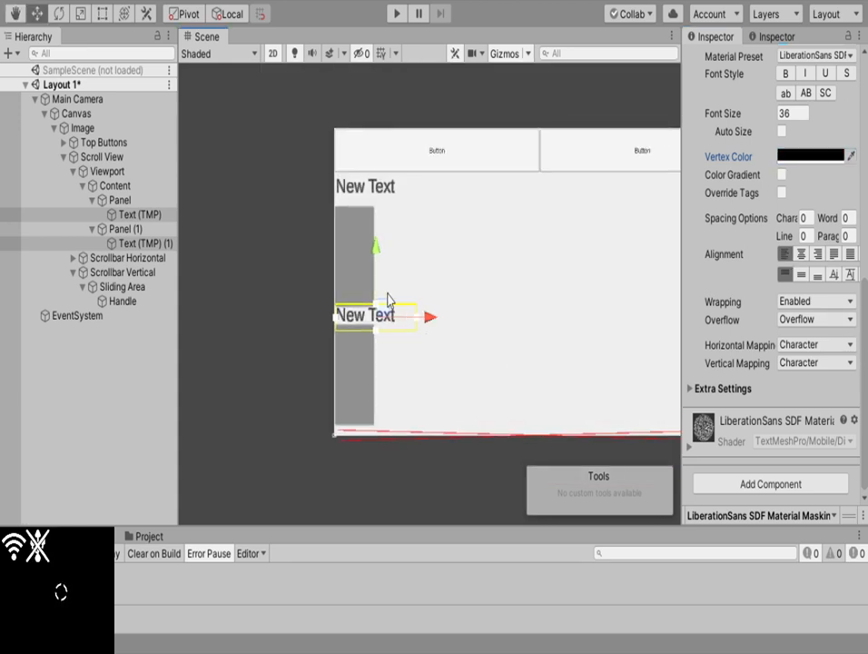
left_click(342, 267)
left_click(343, 267)
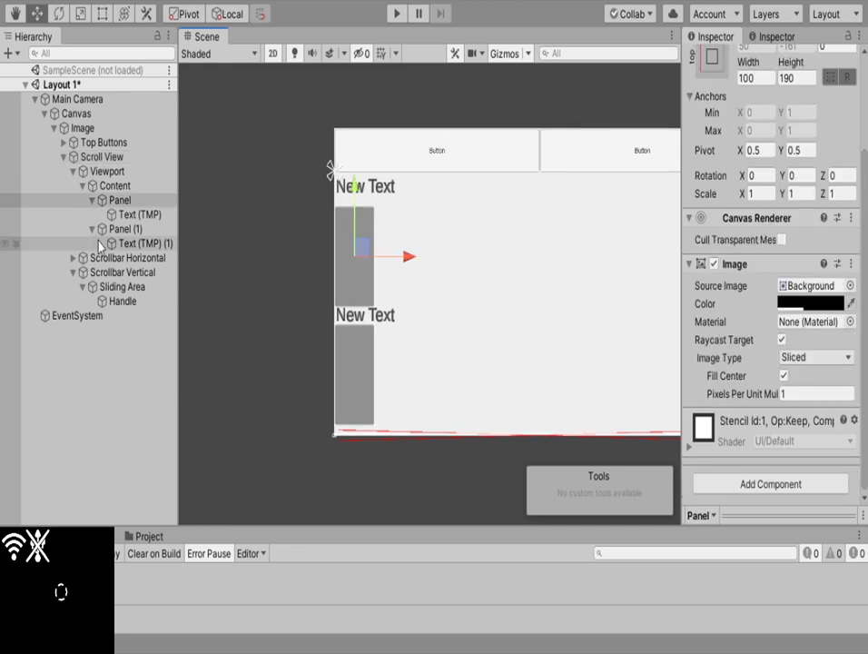
left_click(92, 200)
left_click(92, 215)
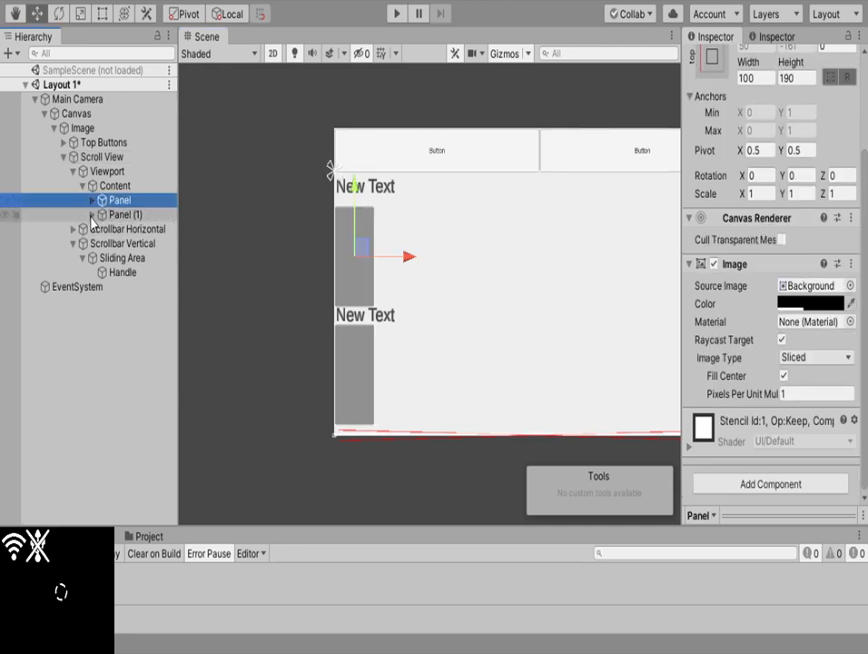
left_click(114, 215, "shift")
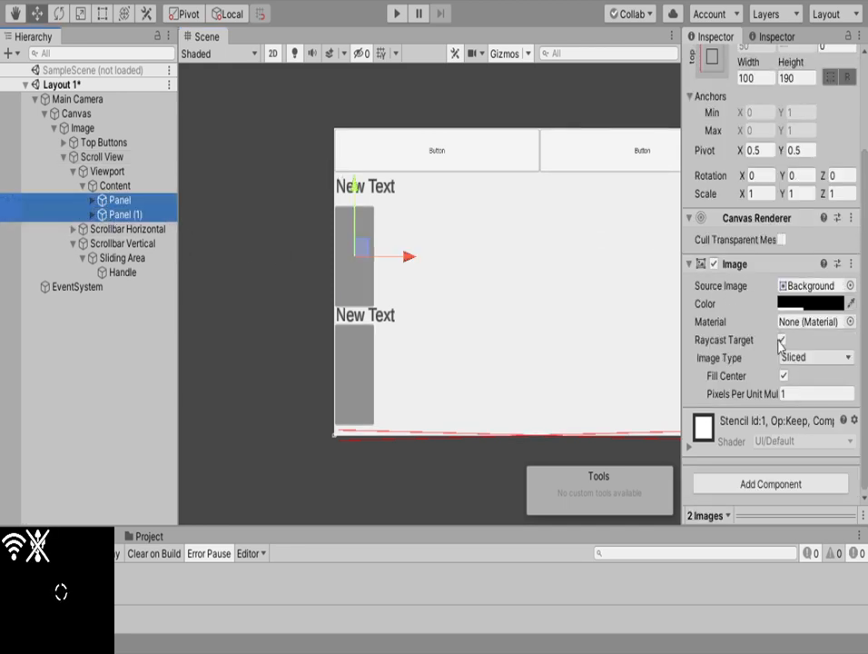
scroll(790, 238, "up", 3)
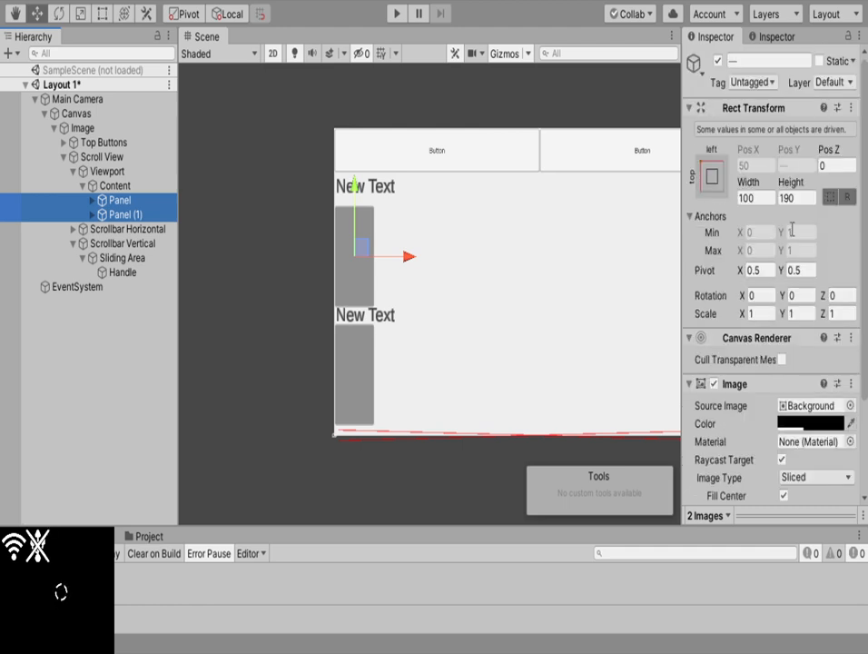
left_click(762, 200)
left_click_drag(750, 192, 308, 113)
middle_click_drag(309, 113, 457, 283)
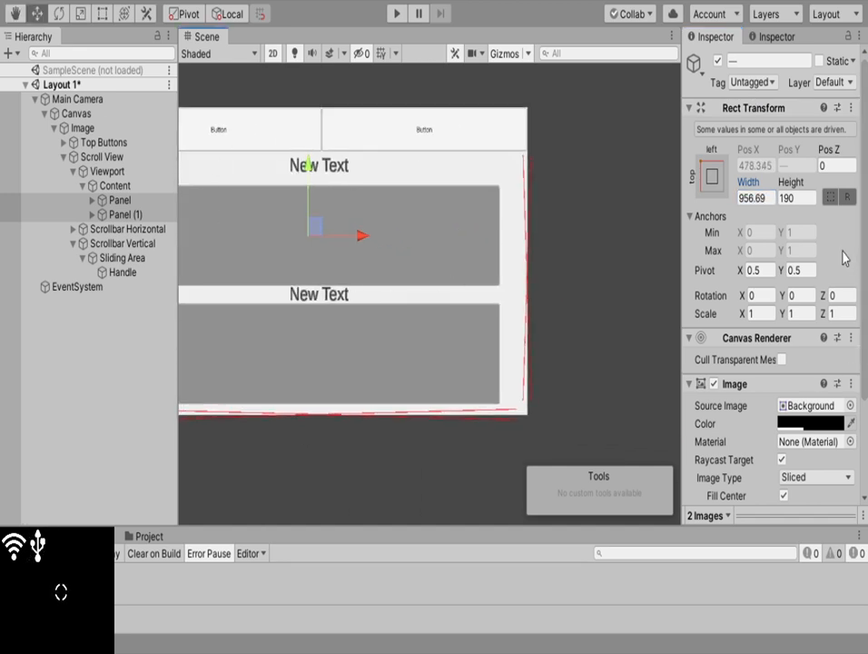
left_click_drag(748, 182, 14, 200)
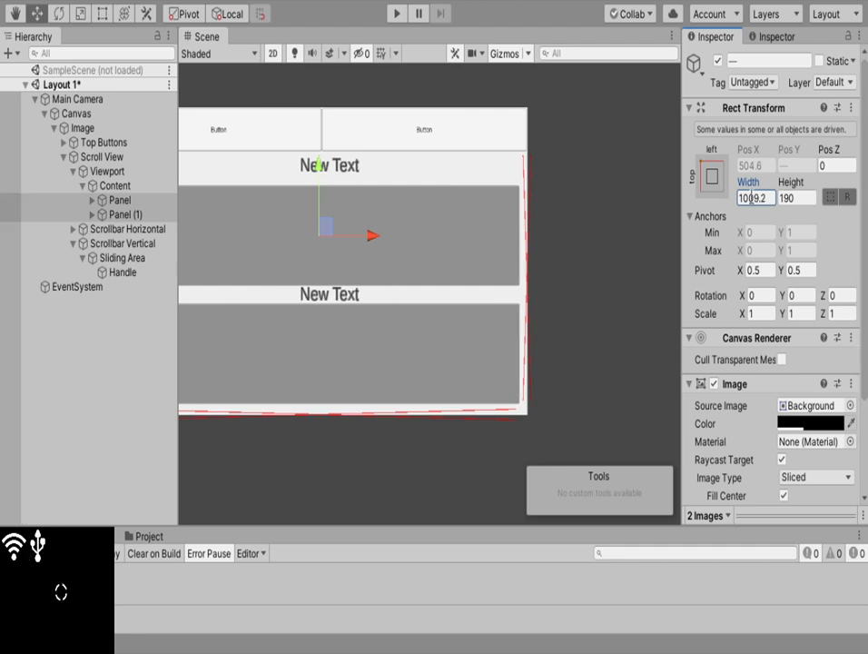
Set the width of both panels to exactly 1020
left_click_drag(742, 197, 772, 197)
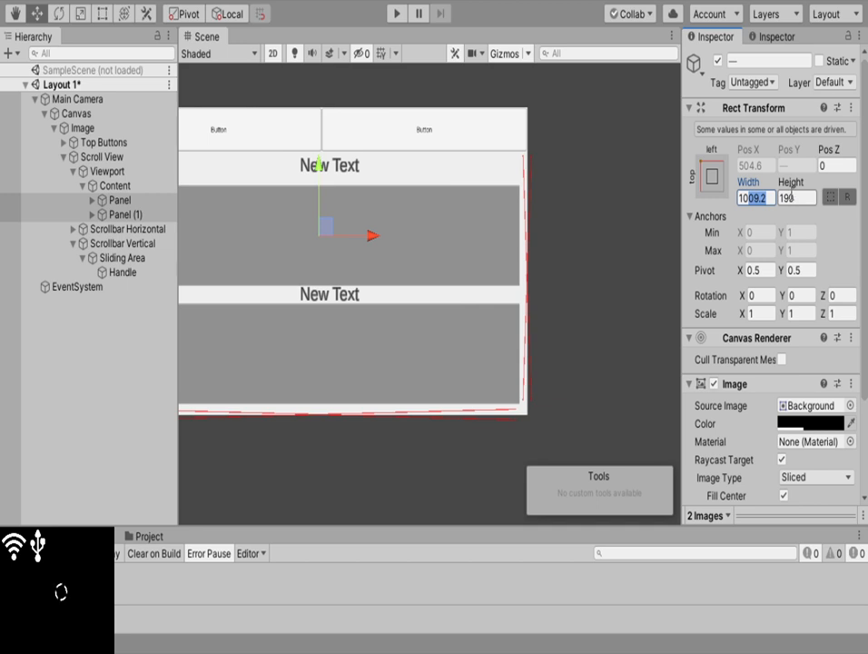
type("024")
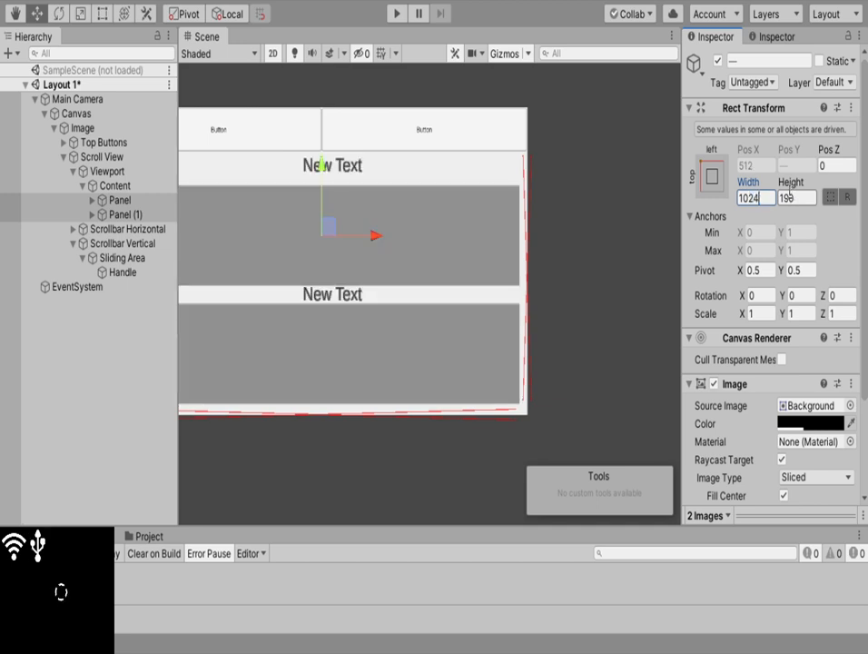
key("BackSpace")
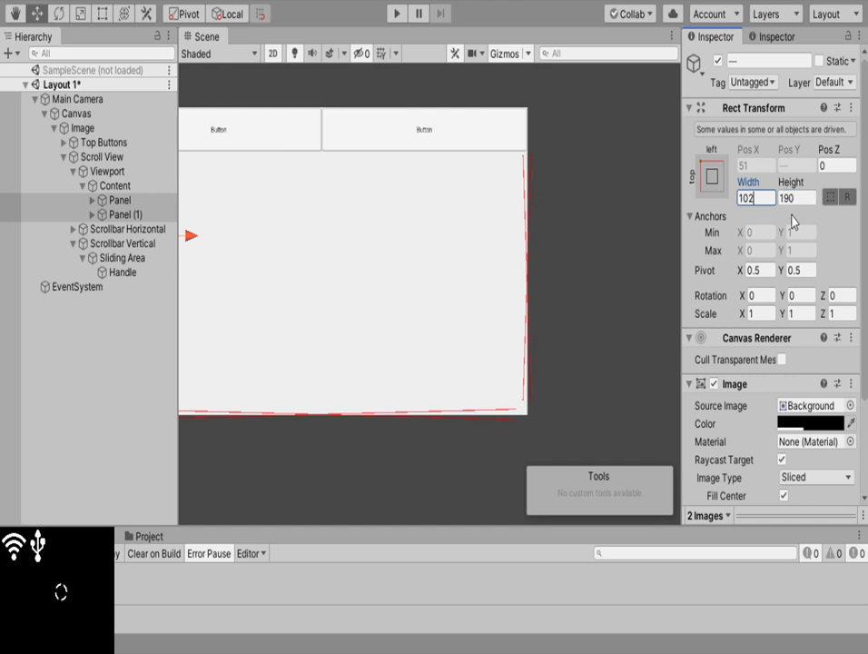
type("0")
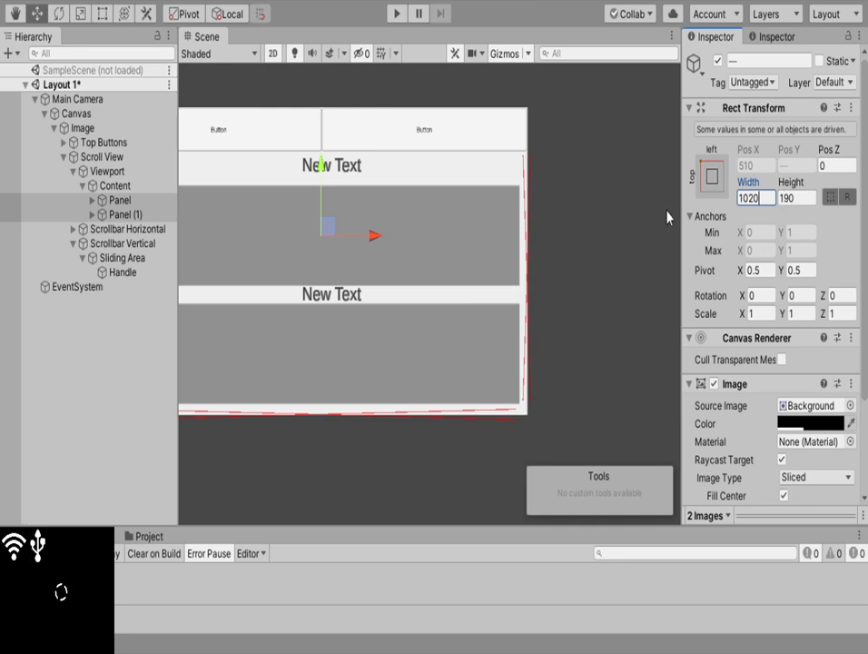
Add a UI Button as a child of the first Panel
left_click(92, 199)
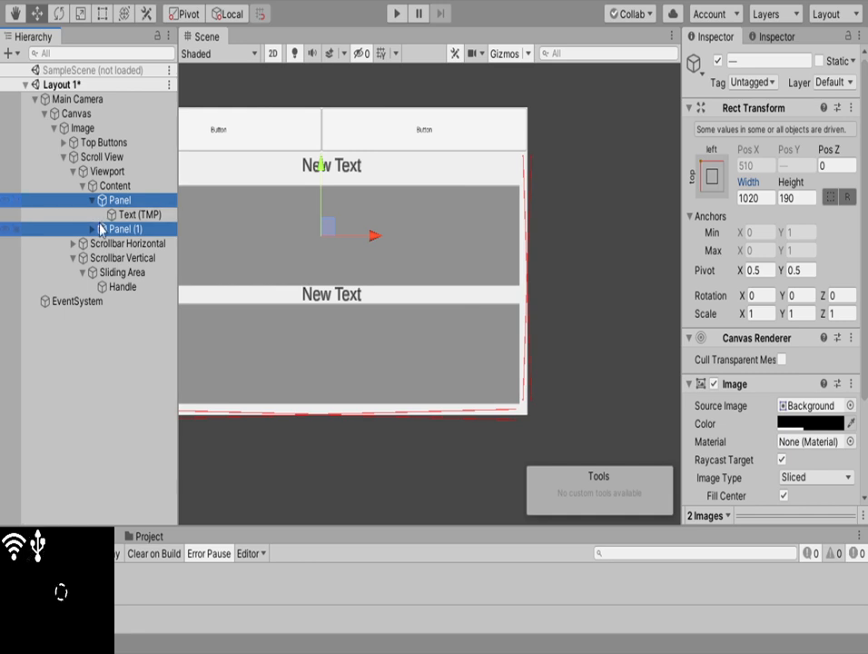
left_click(93, 230)
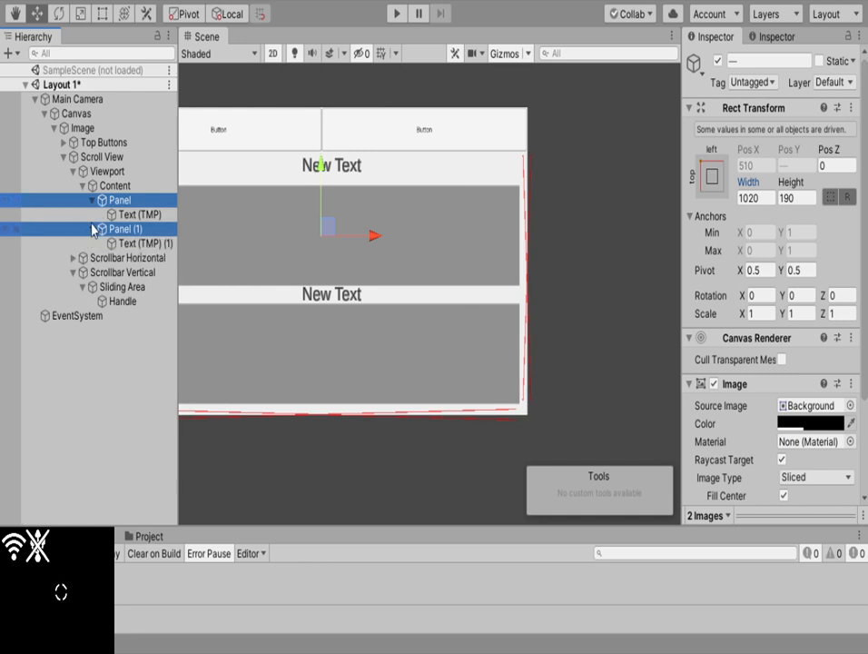
left_click(118, 200)
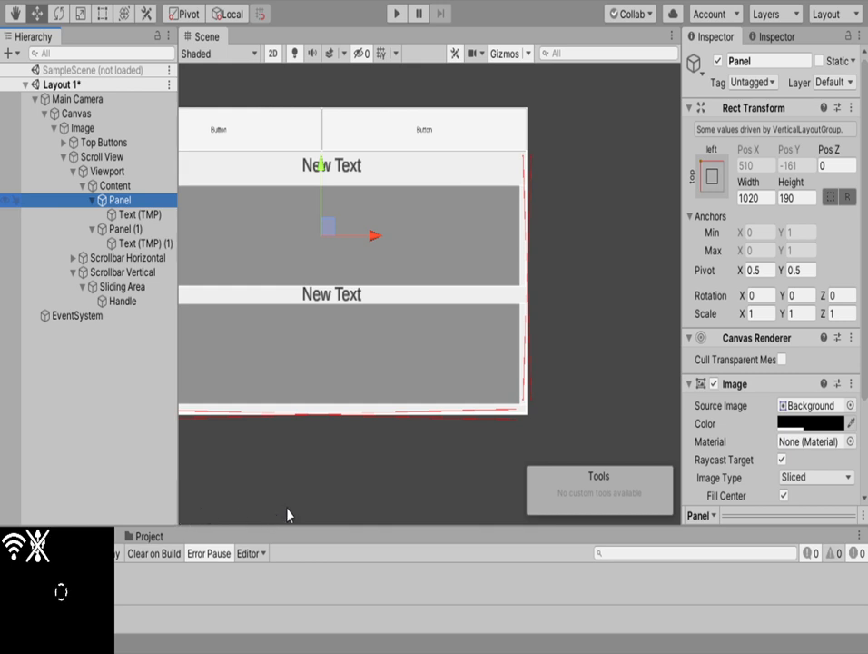
left_click(304, 279)
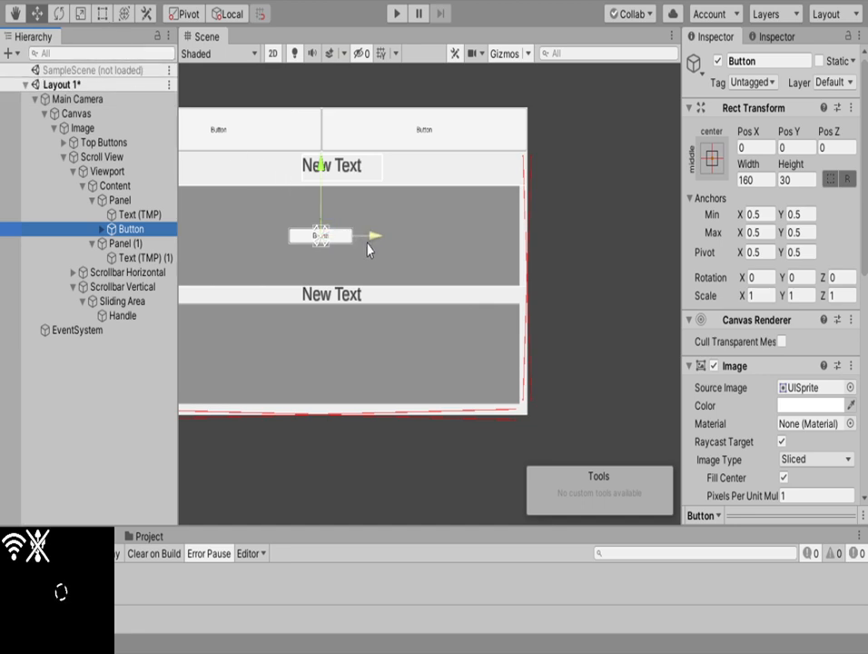
Create an empty child object in the first Panel and stretch its rect over the panel, about 1008.7 wide and 190 high
left_click(106, 14)
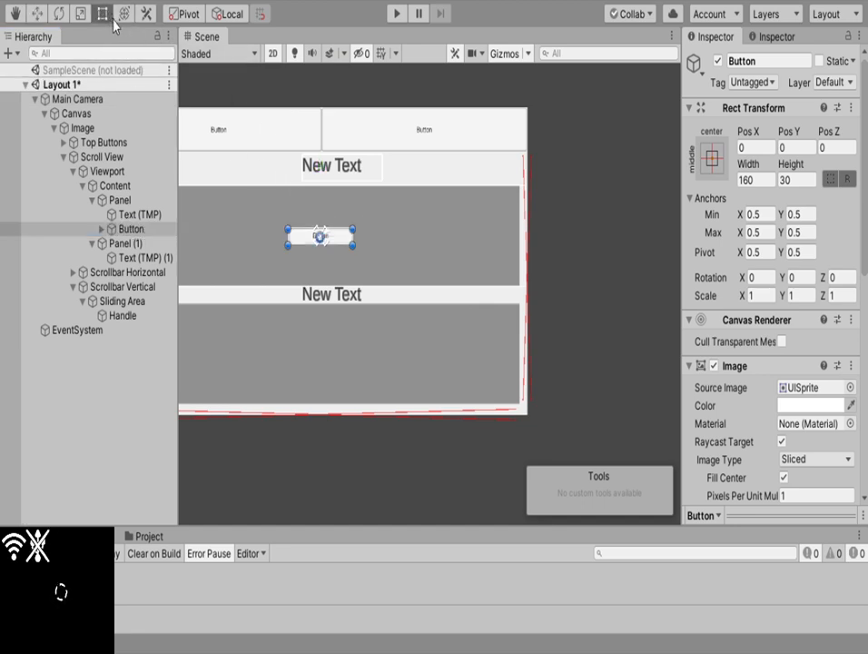
middle_click_drag(310, 246, 437, 261)
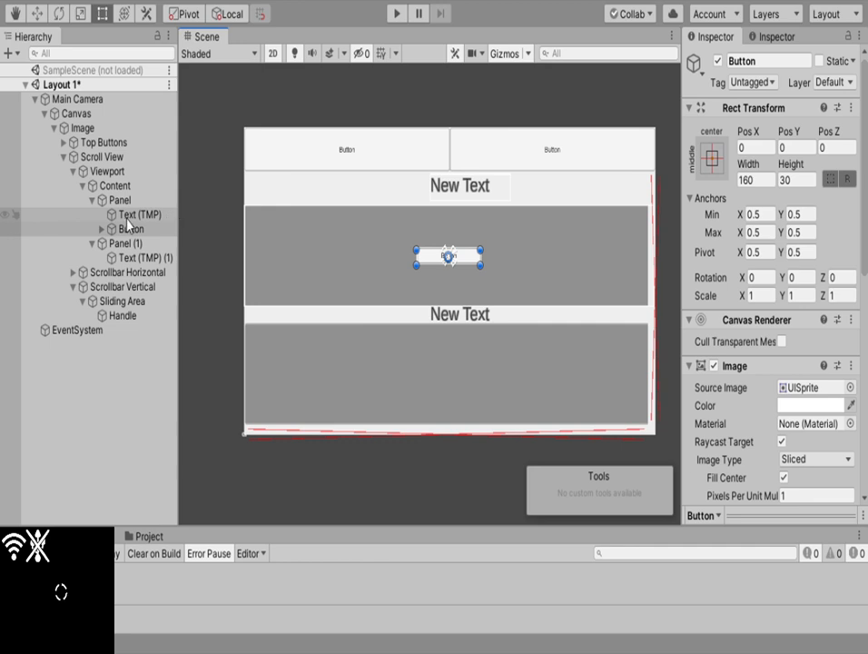
left_click(119, 200)
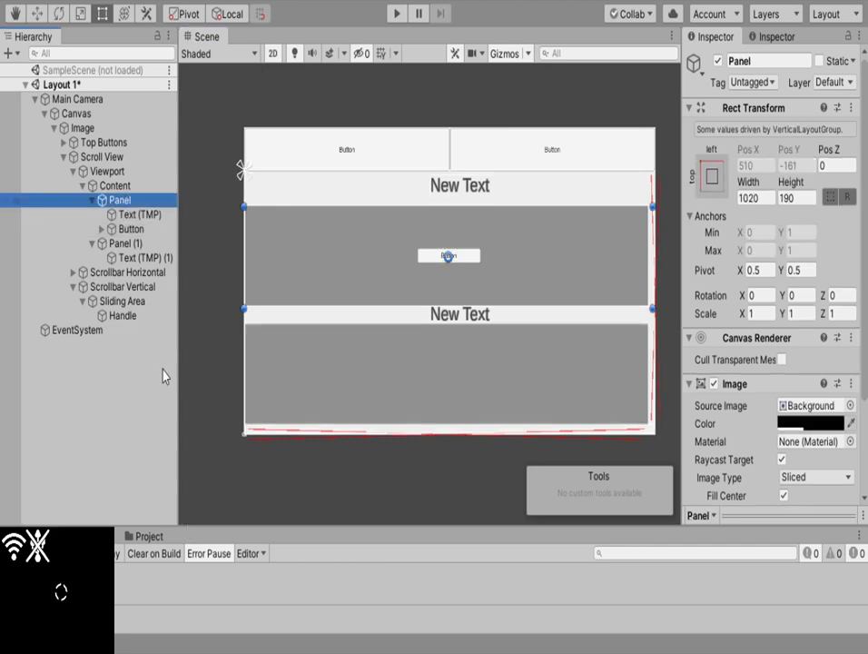
key("alt+shift+n")
left_click_drag(431, 260, 245, 287)
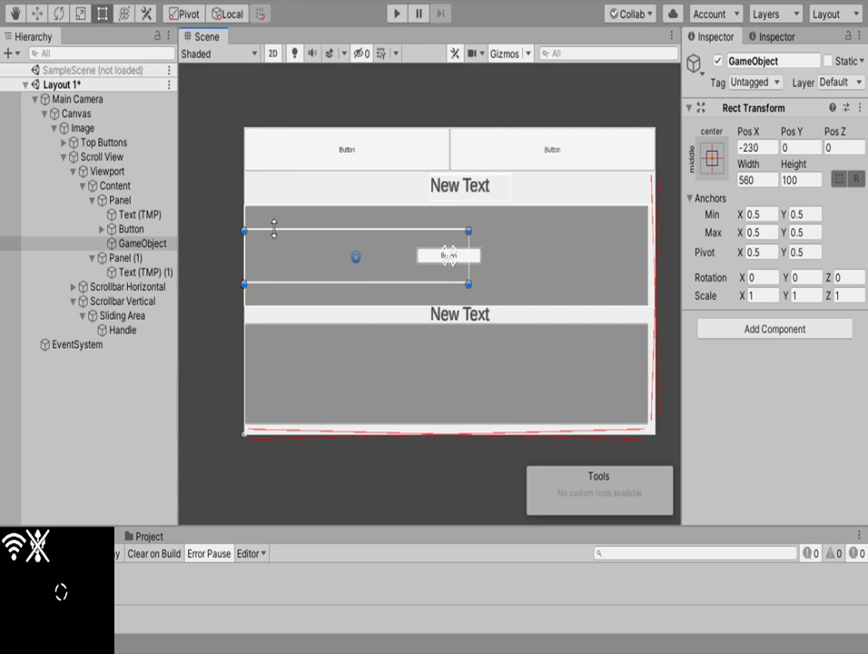
left_click_drag(273, 230, 273, 201)
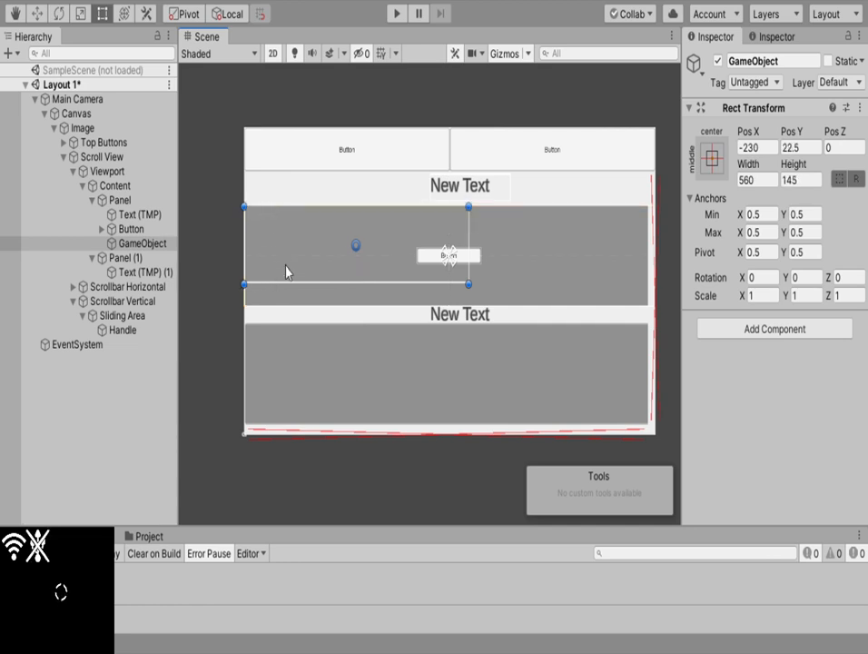
left_click_drag(285, 284, 287, 307)
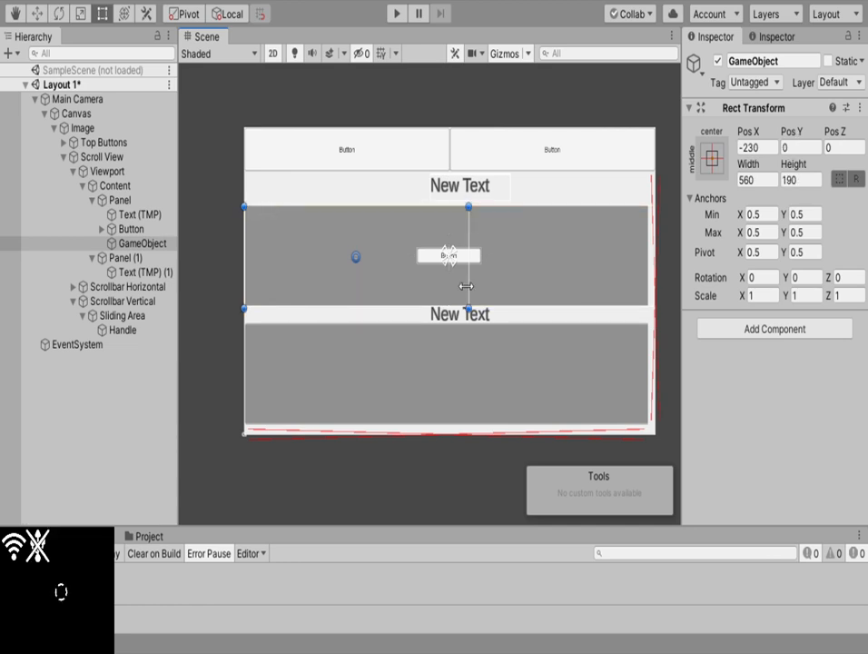
left_click_drag(465, 296, 645, 296)
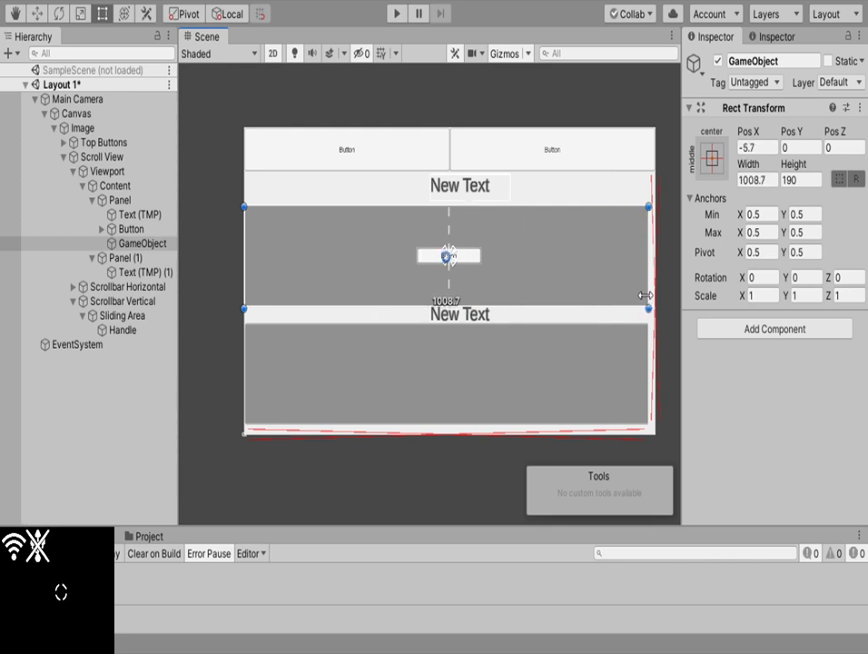
Make the Button a child of the empty GameObject and add a Horizontal Layout Group component to that GameObject
left_click_drag(170, 245, 132, 250)
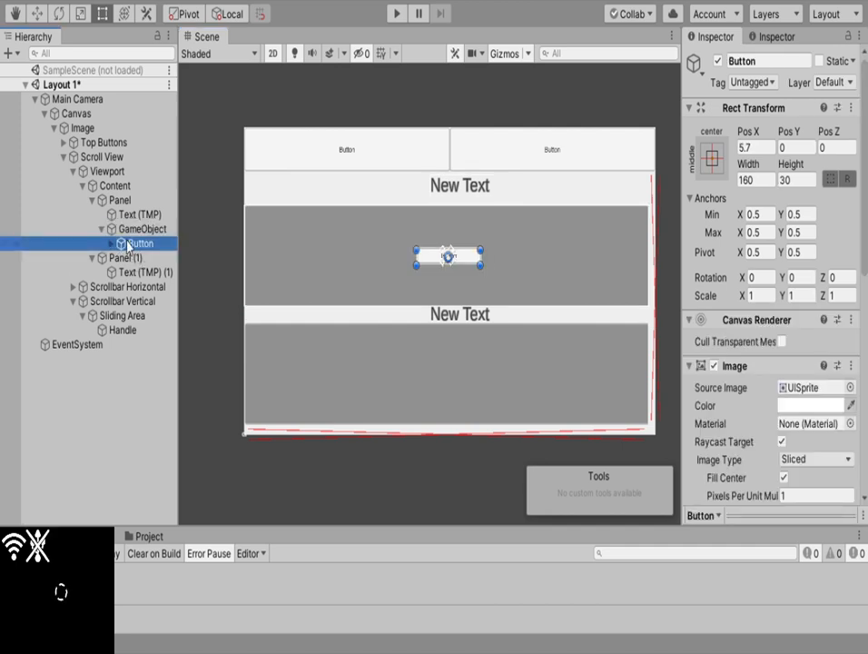
left_click(138, 229)
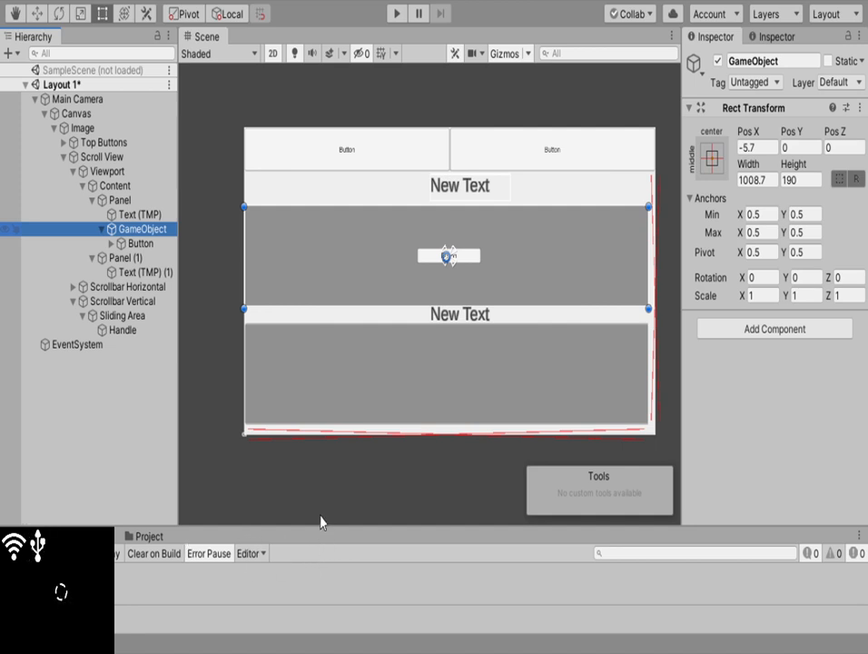
left_click(788, 351)
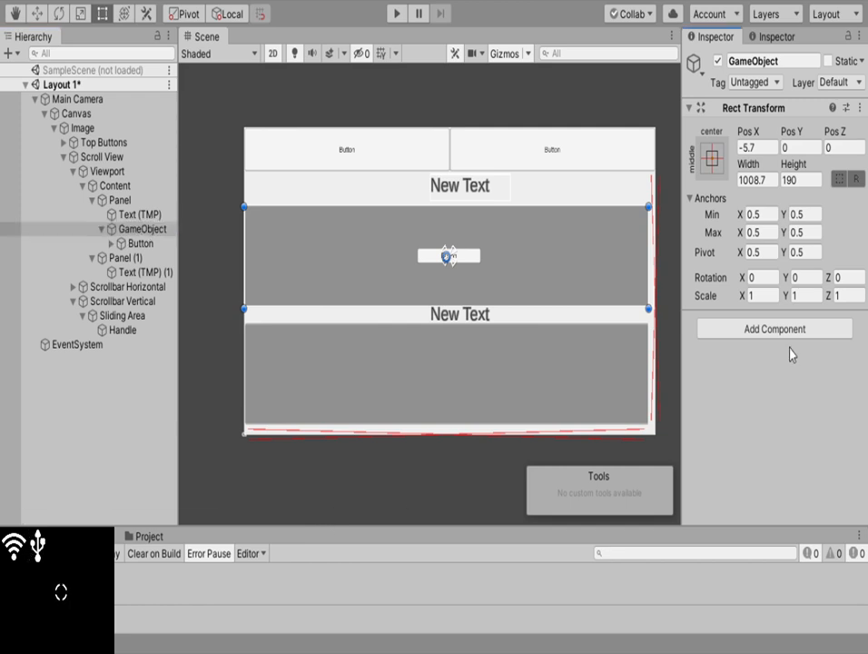
left_click(792, 329)
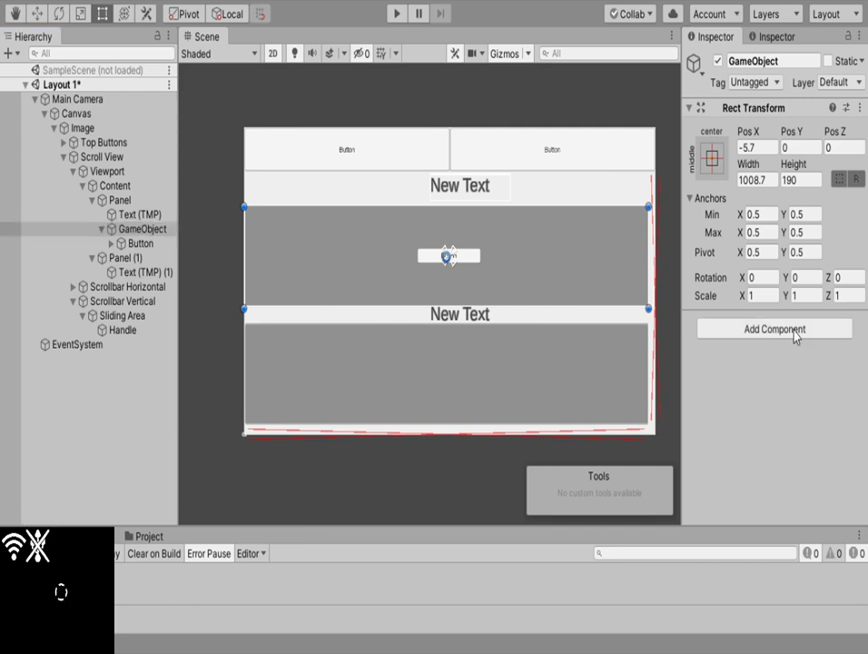
left_click(752, 529)
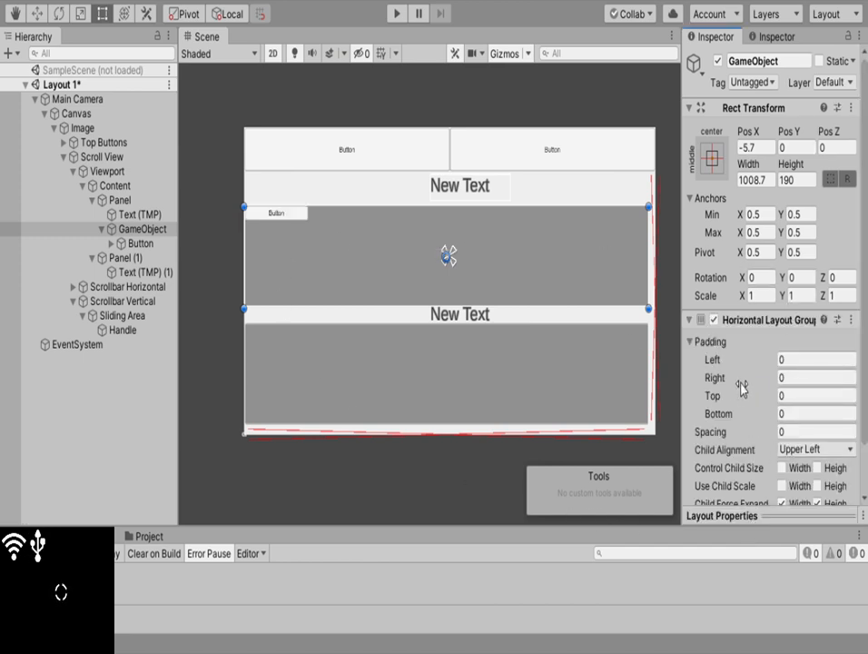
Resize the Button inside GameObject to a height of about 159.4, leaving a strip of the panel free beneath it
left_click(152, 244)
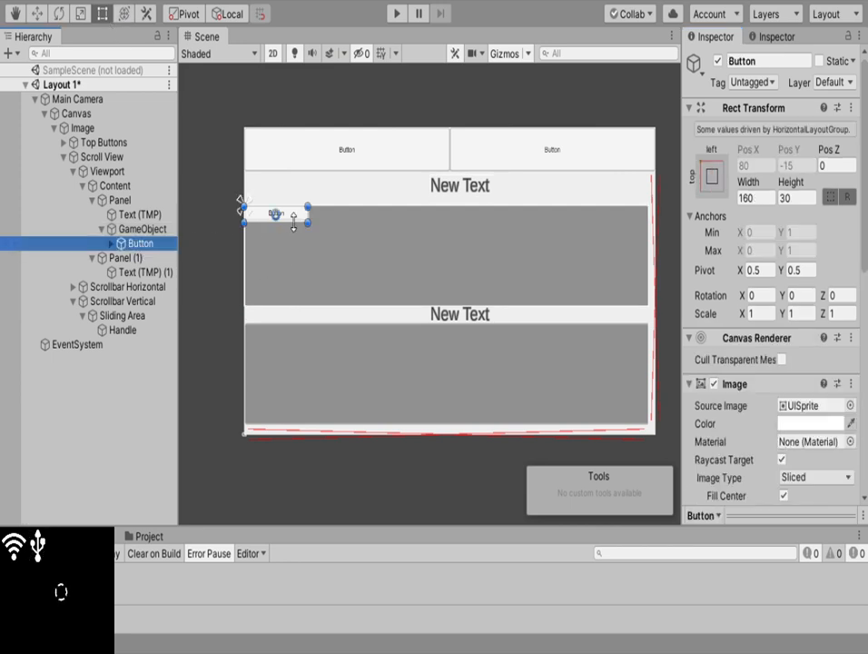
left_click_drag(294, 222, 295, 306)
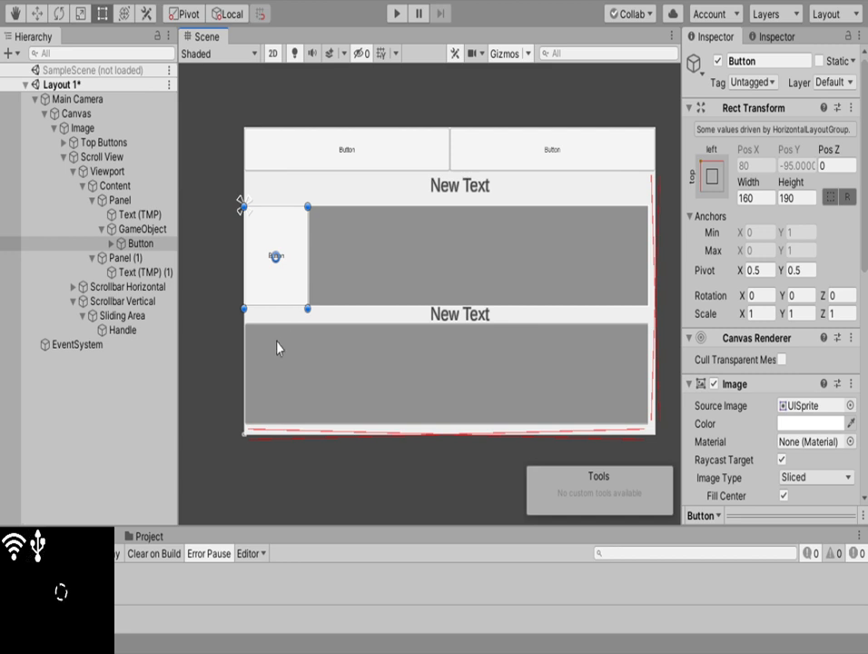
left_click_drag(272, 308, 274, 290)
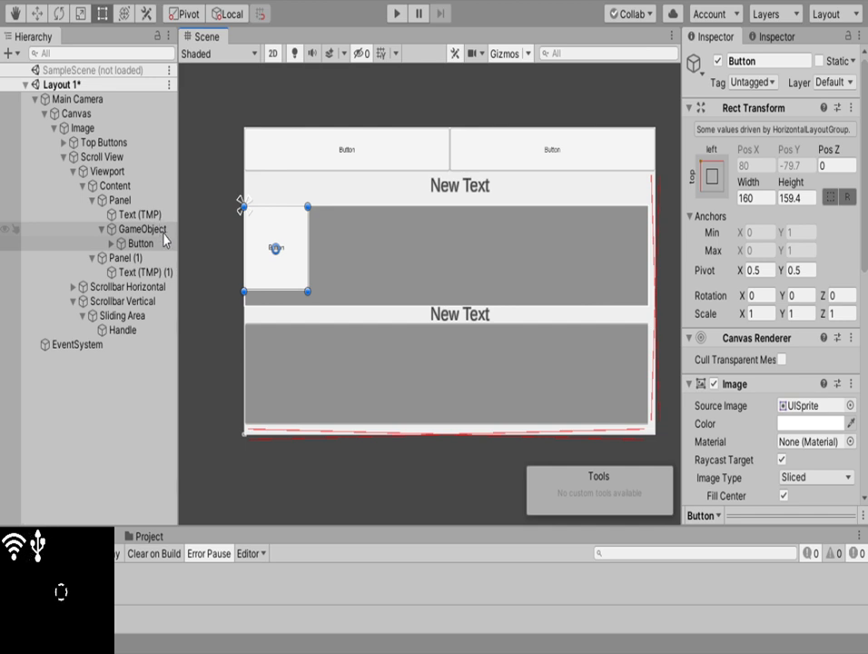
Move the Button's Text below the button and shrink its rect to a thin strip, about Top 159.9 and Bottom -30.7
left_click(111, 245)
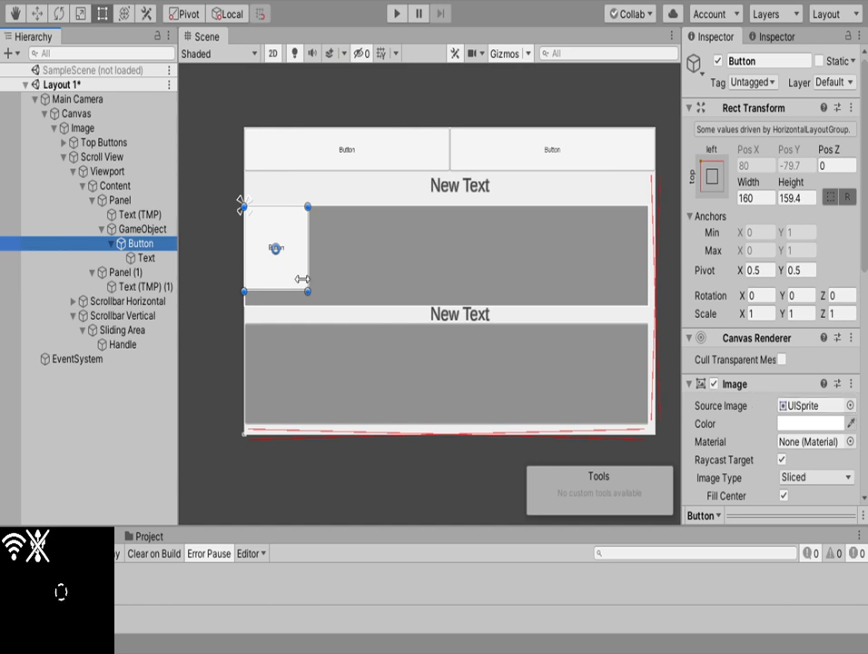
left_click(138, 259)
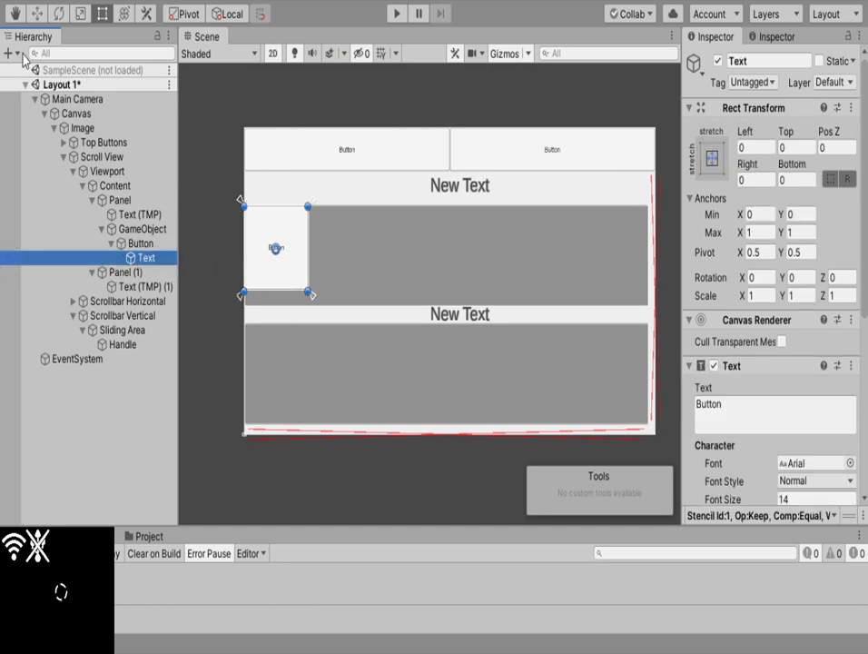
left_click(36, 13)
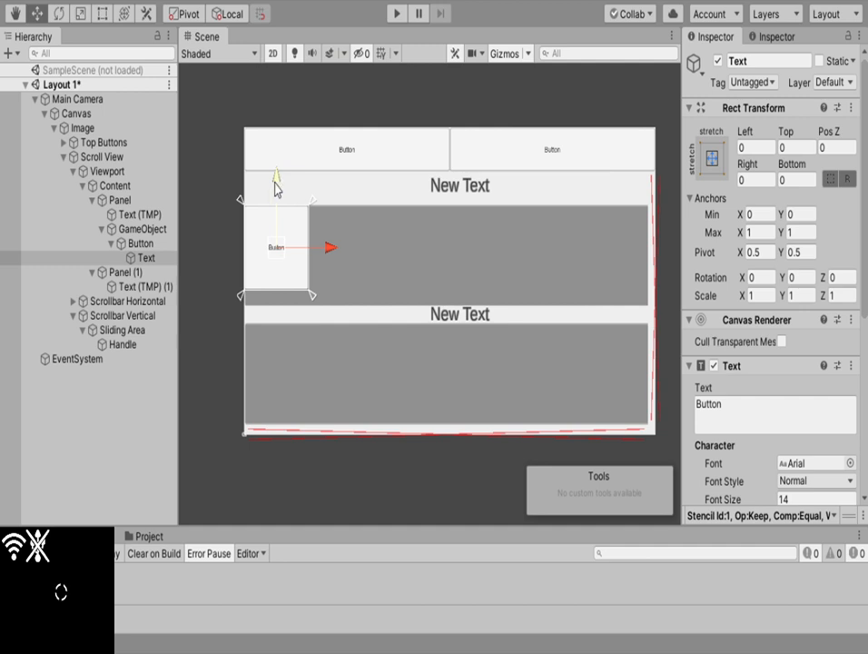
left_click_drag(276, 180, 276, 232)
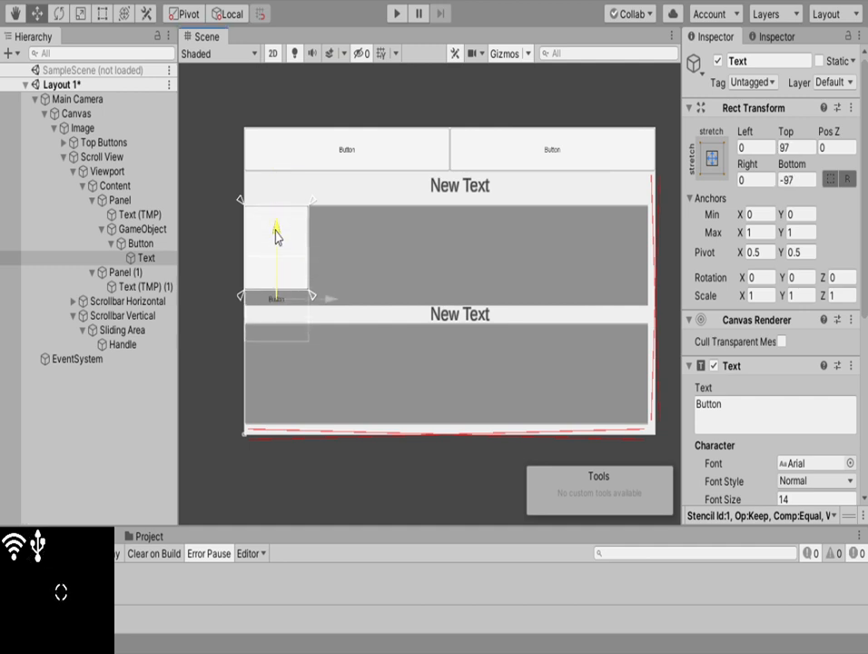
left_click(106, 15)
left_click_drag(288, 261, 289, 294)
left_click_drag(291, 344, 291, 309)
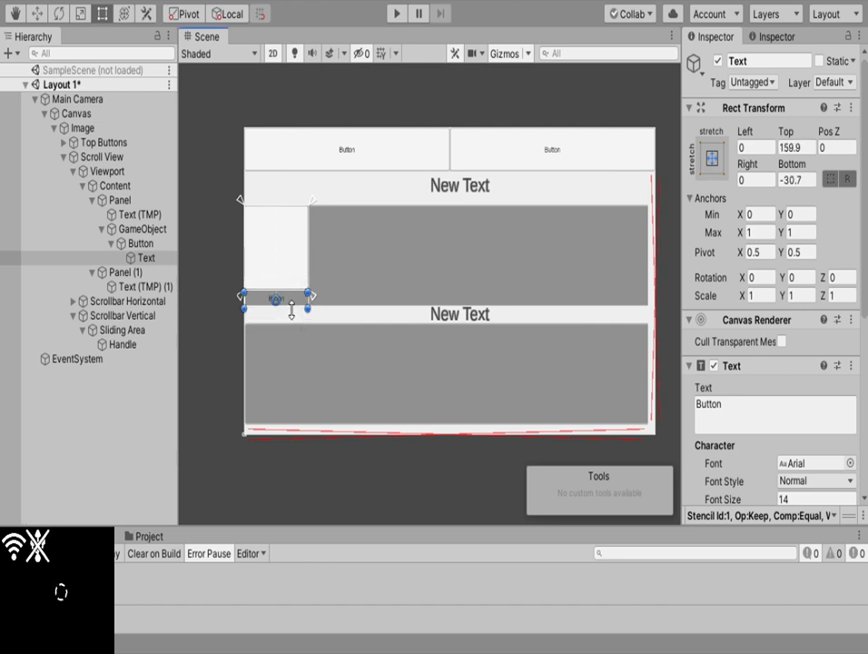
Change the caption text under the panel's button to BLAH BLAH
left_click(701, 400)
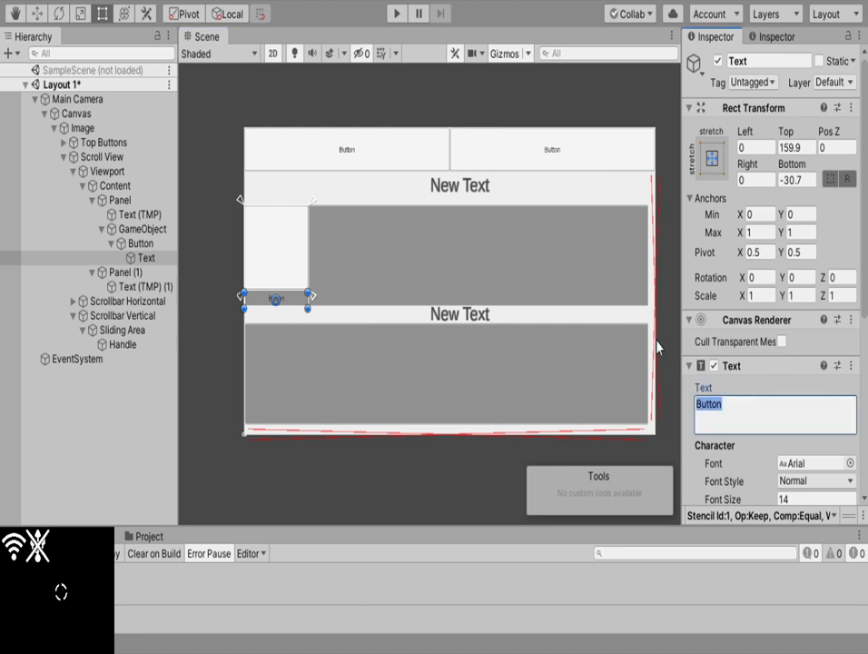
type("BL")
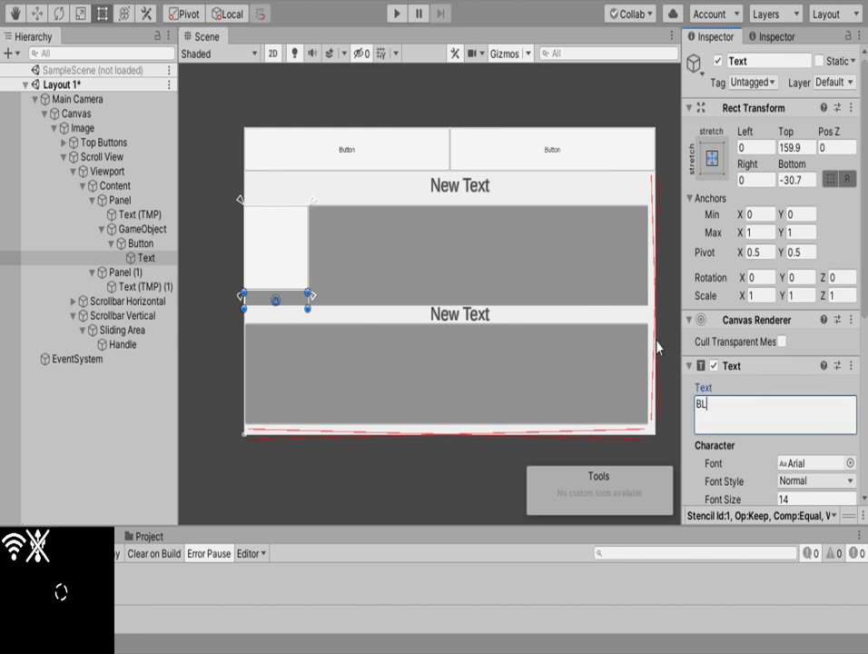
type("AC")
type("H BLAH")
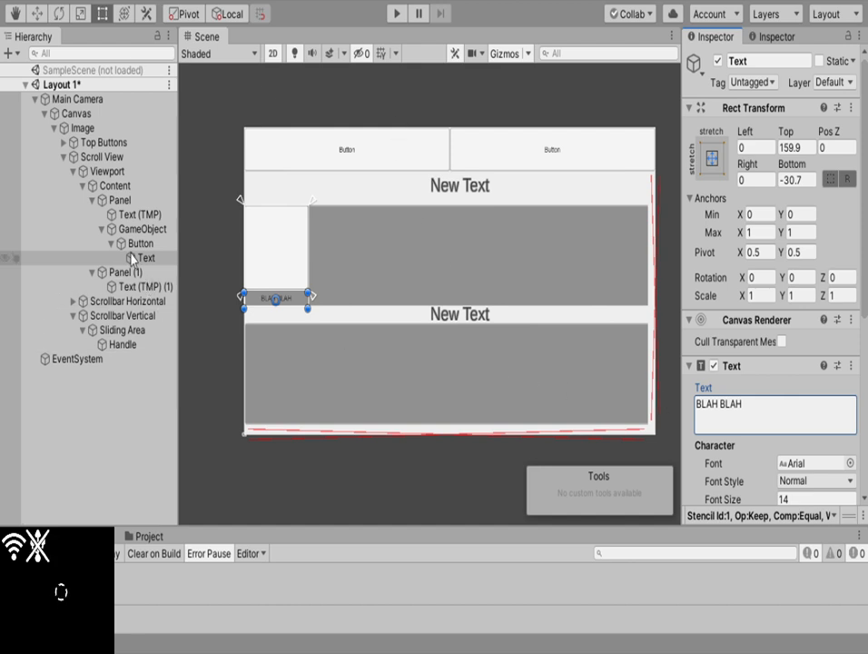
Add an Image as a child of the button's Text, fit it to the caption strip at 160 by 30.2, and colour it translucent black
left_click(130, 246)
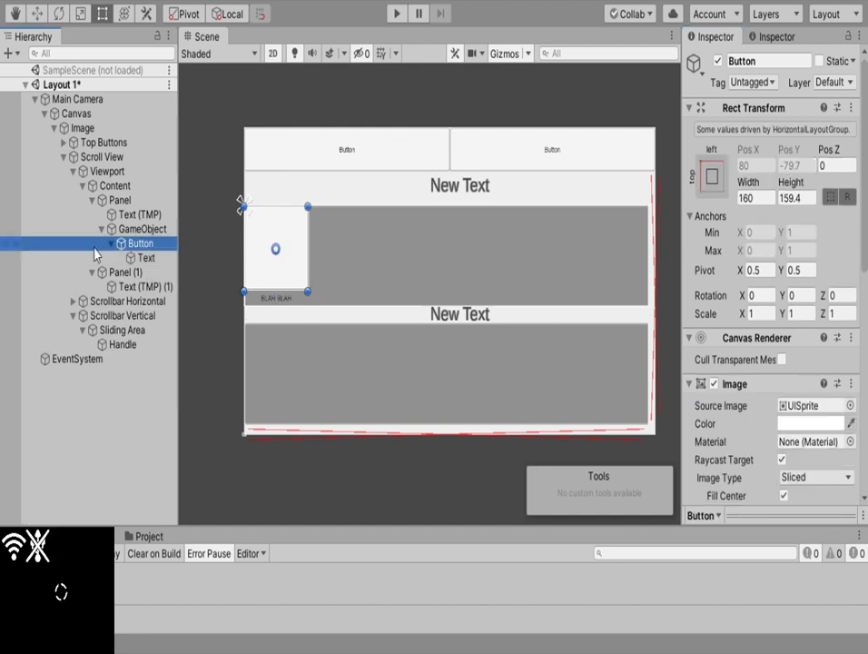
left_click(136, 259)
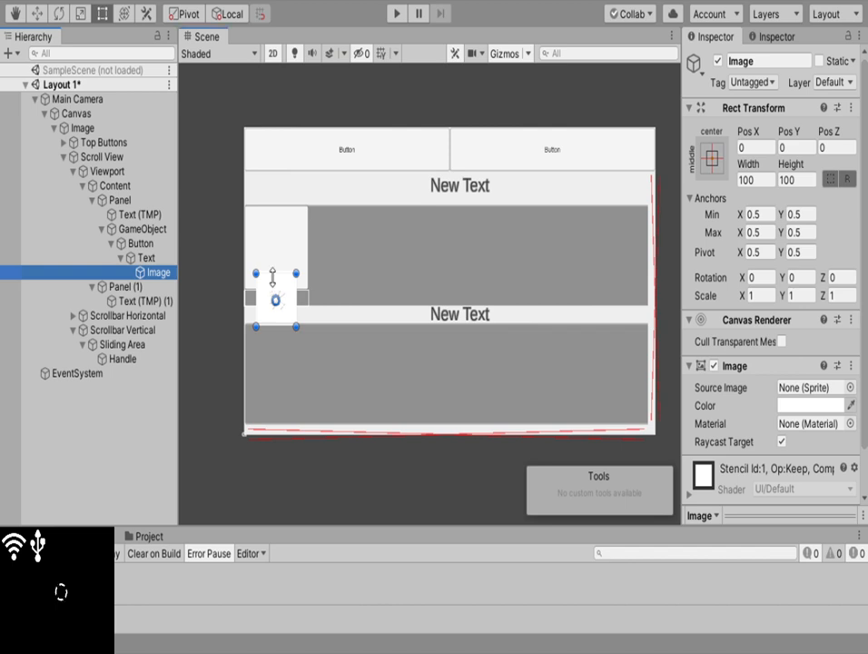
left_click_drag(272, 275, 242, 307)
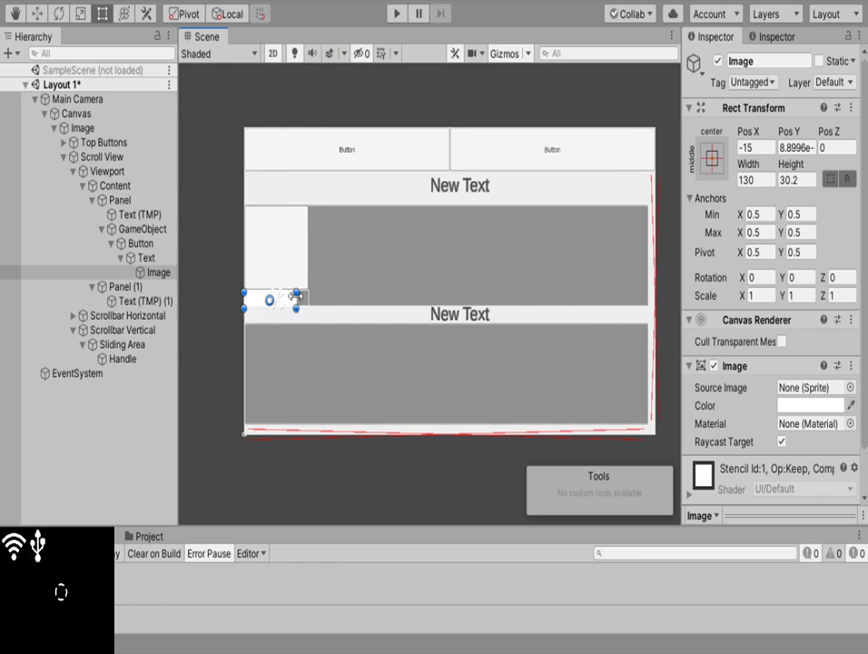
left_click_drag(296, 297, 308, 297)
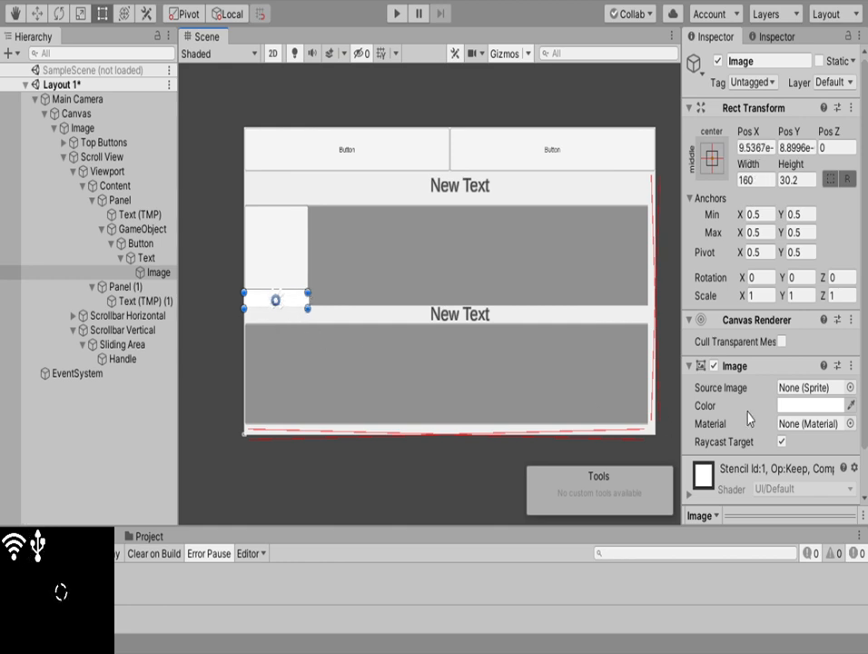
left_click_drag(777, 471, 750, 474)
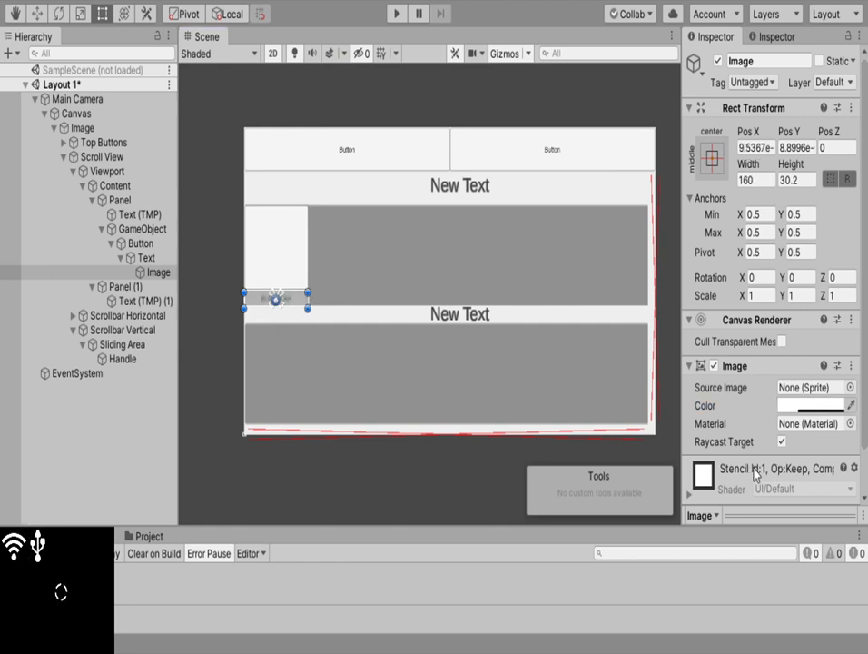
left_click_drag(760, 261, 748, 316)
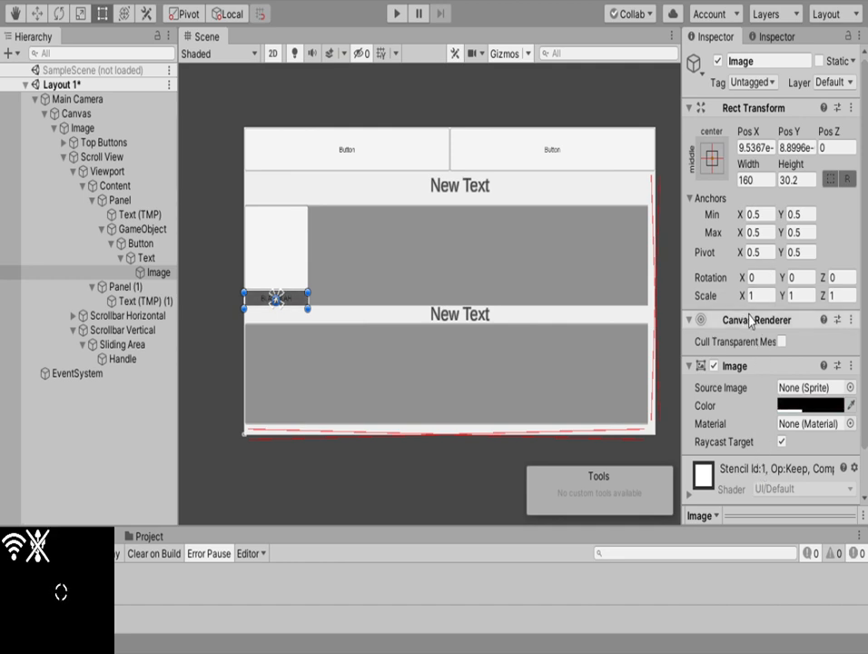
Move Panel (1) with its title text into the Button, above the button's Text
left_click(147, 272)
left_click_drag(145, 286, 151, 252)
left_click(157, 273)
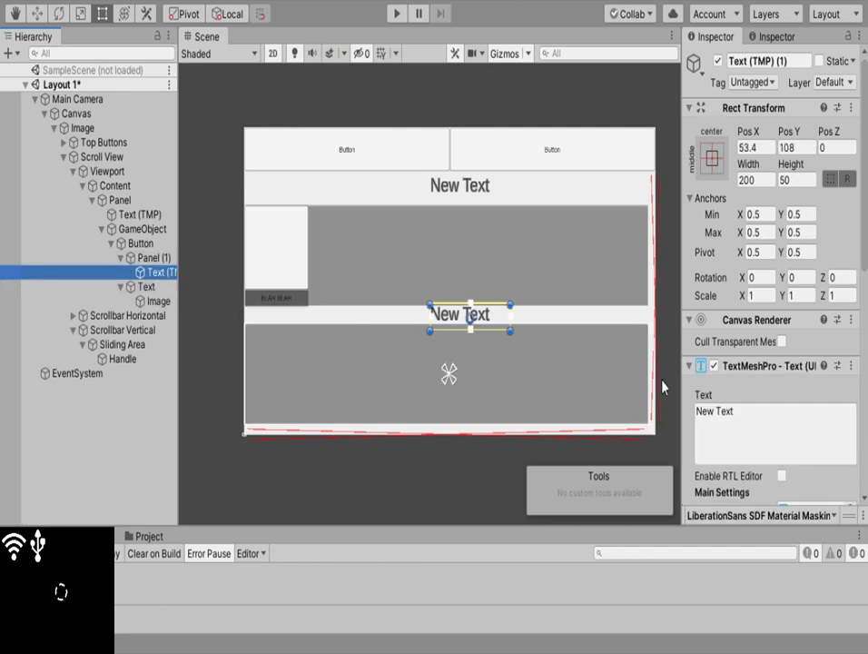
scroll(745, 399, "down", 10)
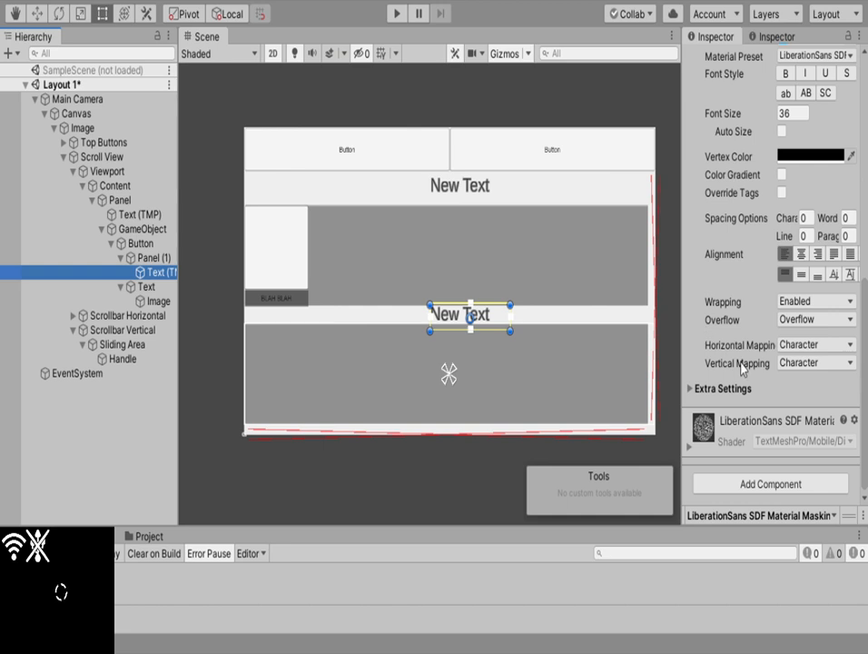
left_click(807, 160)
left_click(636, 107)
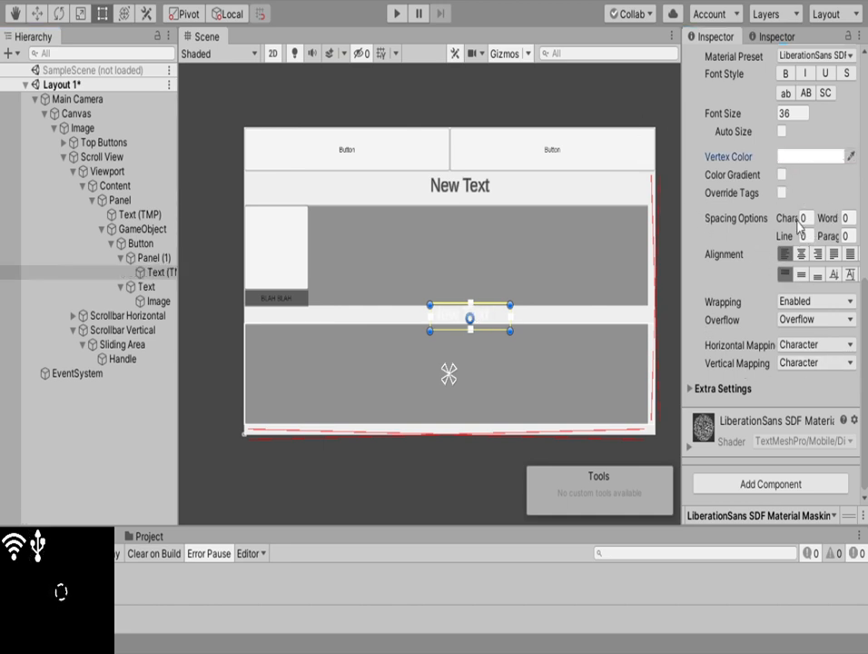
key("ctrl+z")
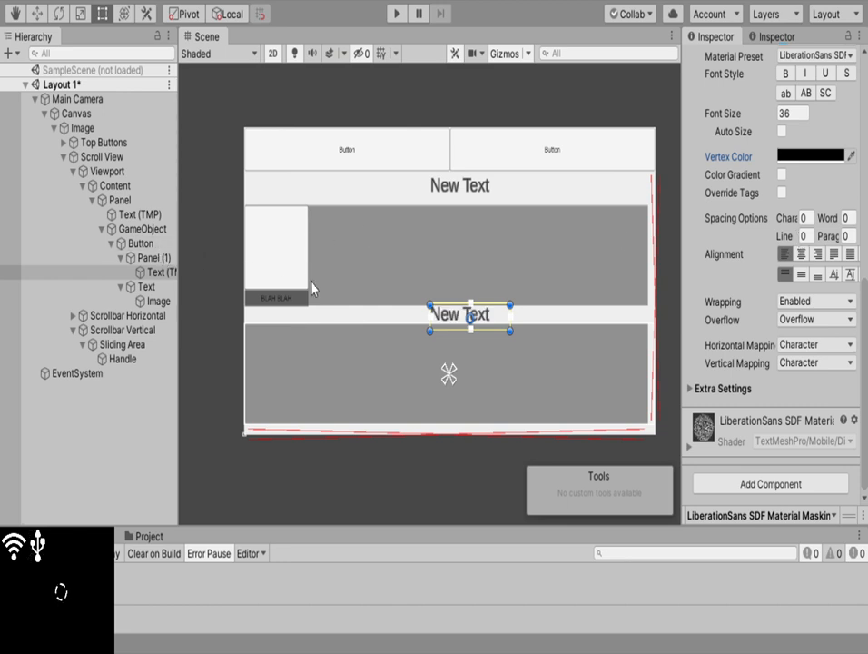
Move the black caption Image into Panel (1) and make the BLAH BLAH Text a child of that Image
left_click(270, 305)
left_click(272, 307)
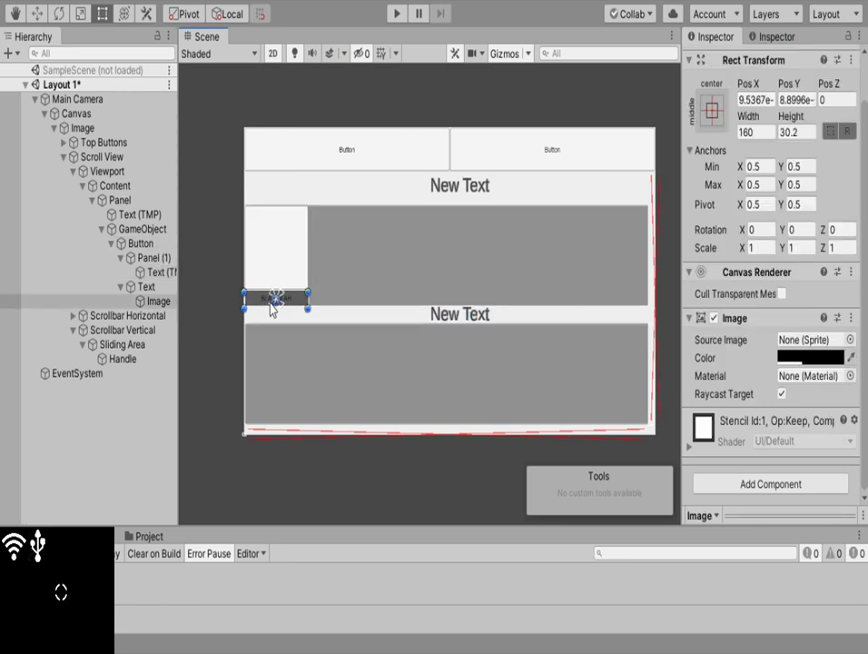
left_click(145, 286)
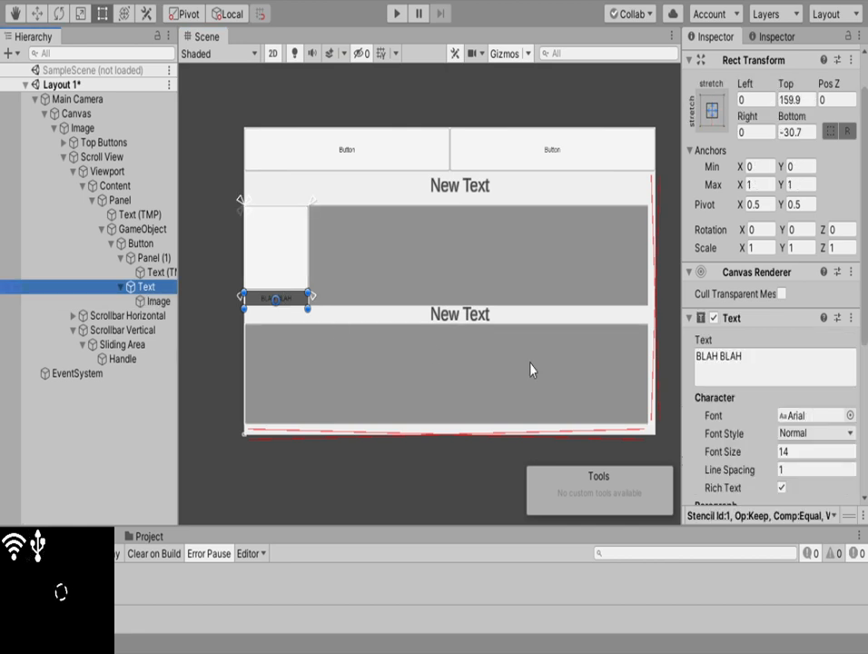
scroll(722, 413, "down", 5)
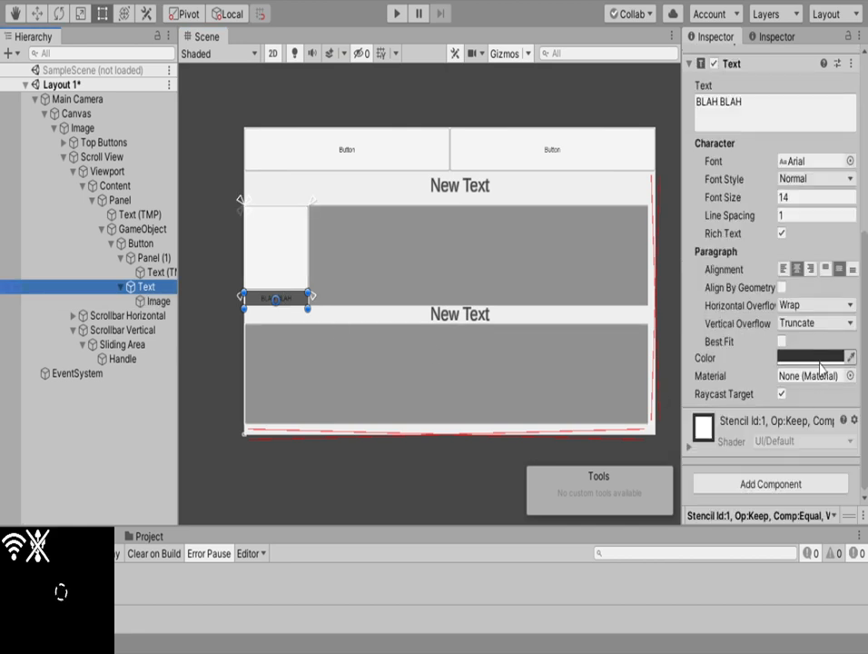
left_click(157, 302)
left_click_drag(159, 305, 150, 258)
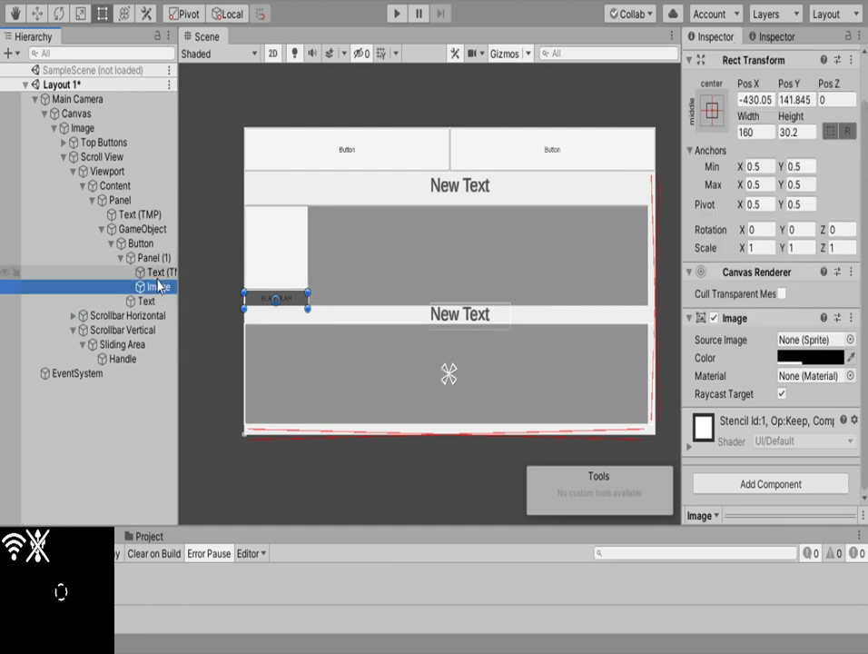
left_click(168, 297)
left_click_drag(168, 298, 159, 287)
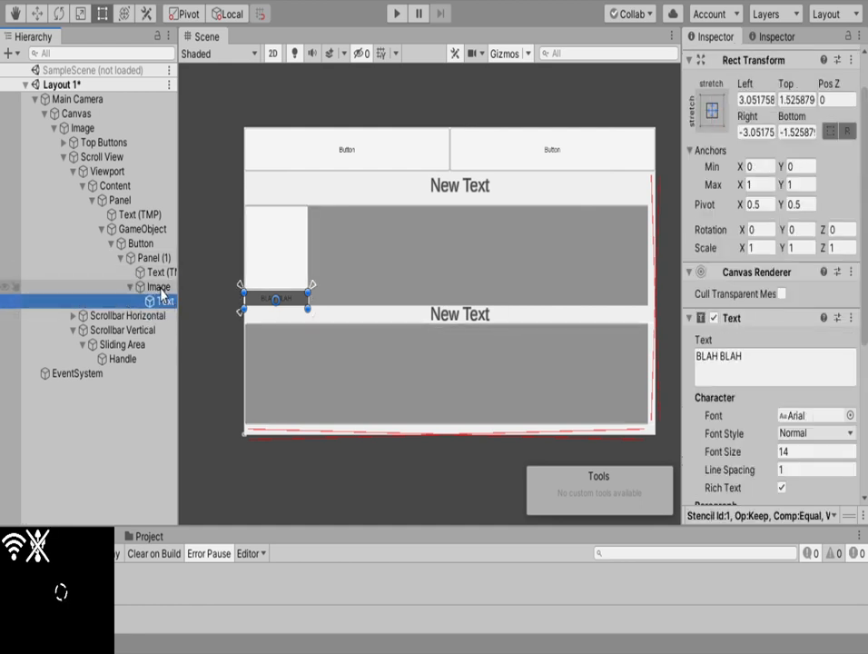
Set the BLAH BLAH caption's text colour to white and check its legibility against the dark strip
scroll(792, 370, "down", 4)
scroll(791, 370, "down", 3)
left_click(850, 357)
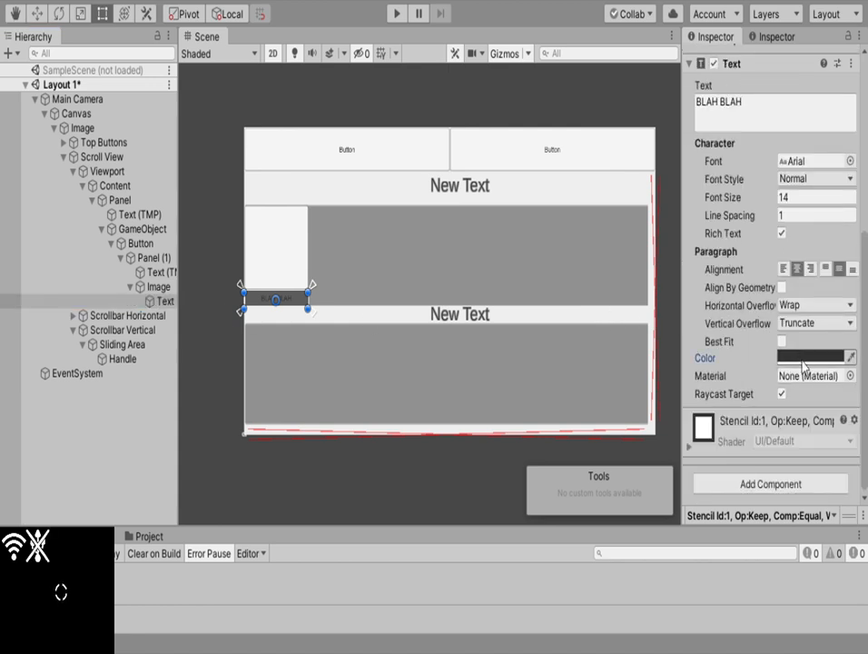
left_click(718, 111)
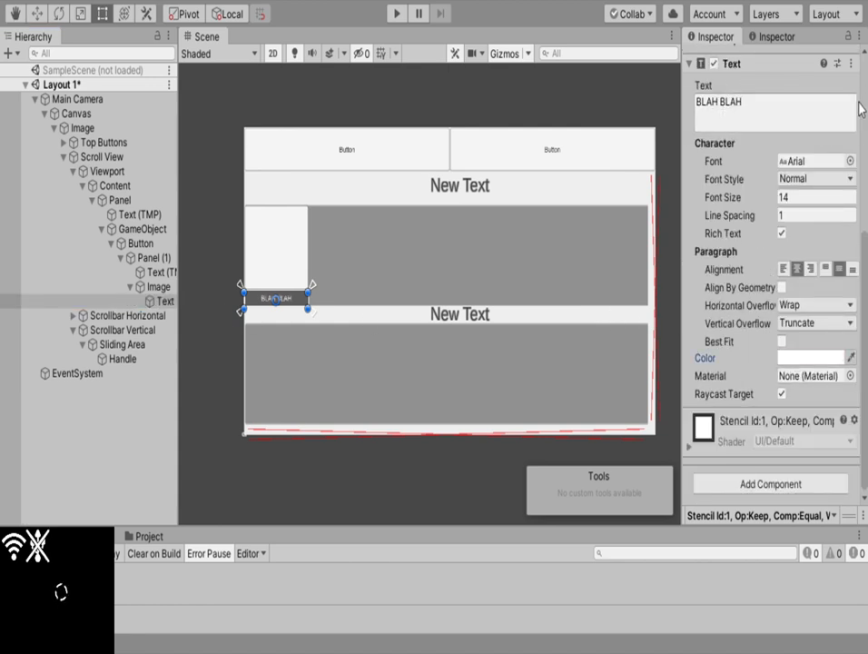
scroll(279, 303, "up", 2)
scroll(279, 304, "up", 4)
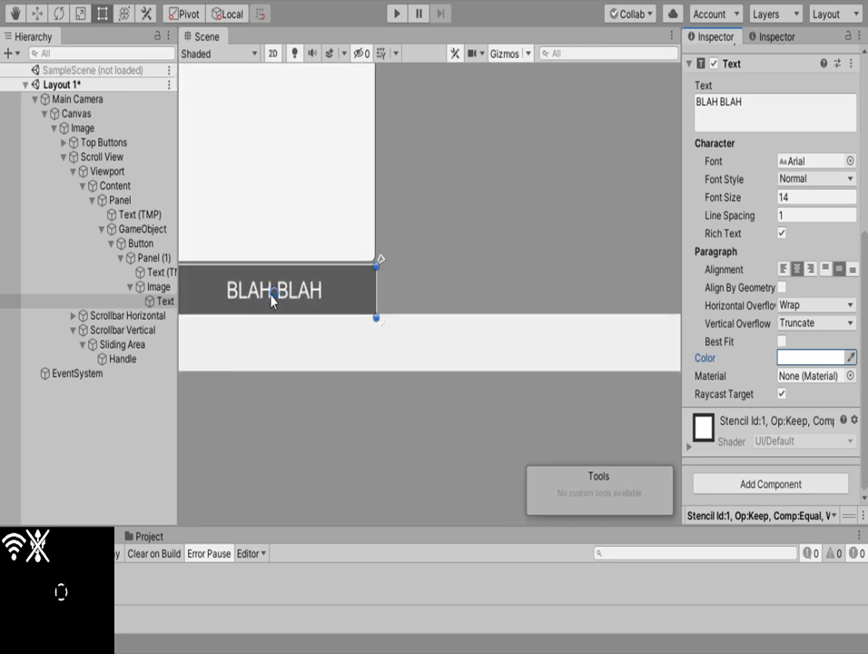
scroll(273, 301, "down", 1)
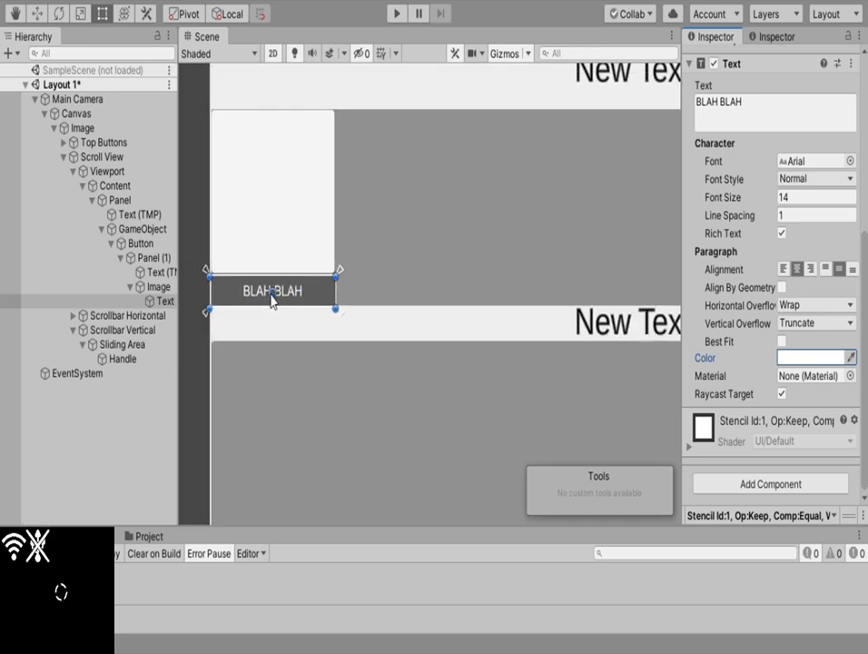
scroll(272, 300, "down", 4)
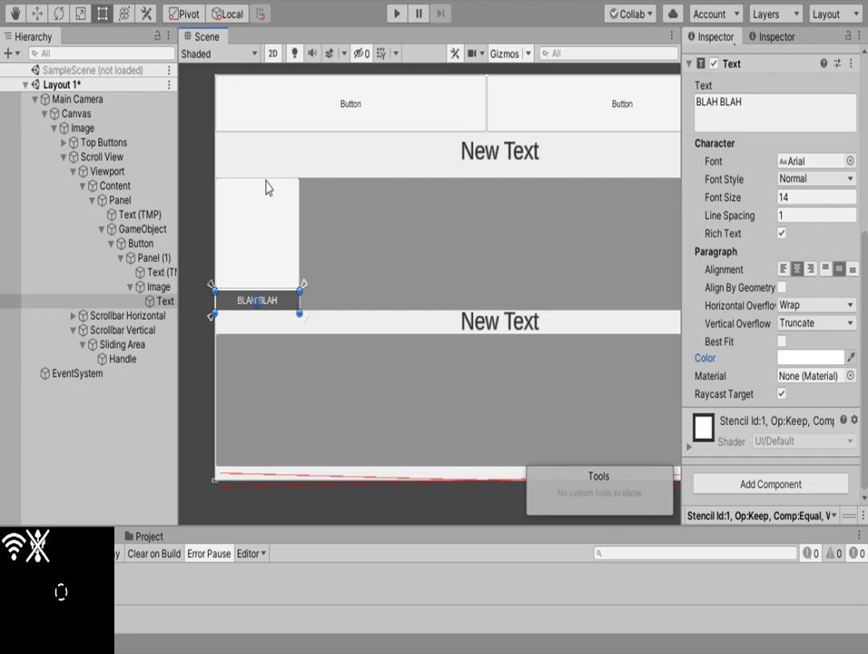
Collapse the Button's children and rename the GameObject that holds the Button as Block1
left_click(245, 228)
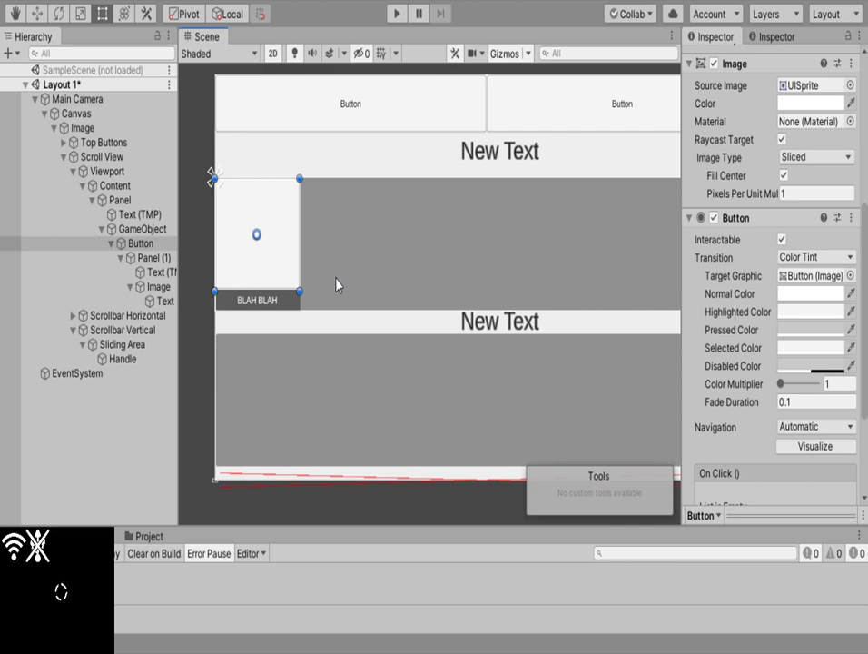
left_click(112, 245)
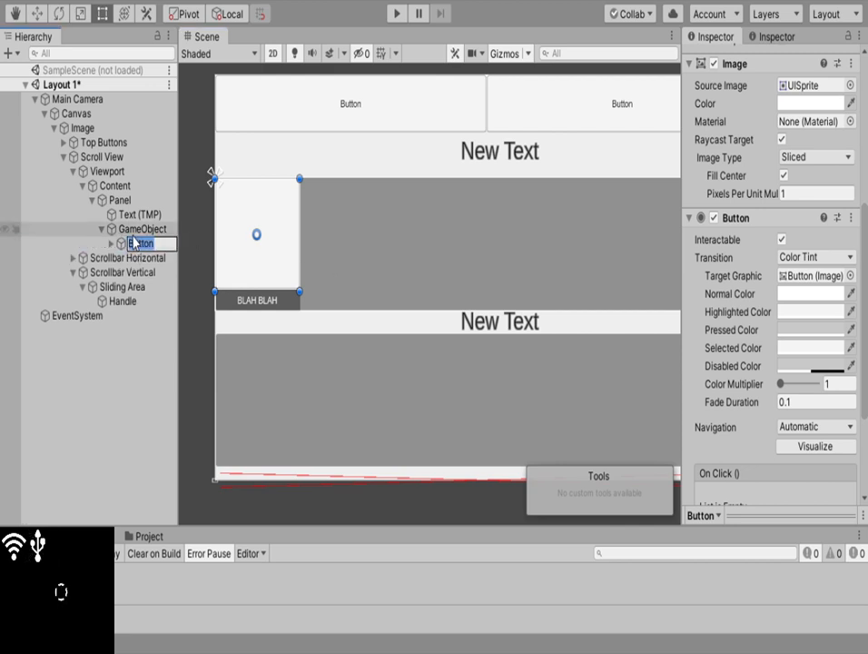
left_click(135, 230)
left_click(134, 230)
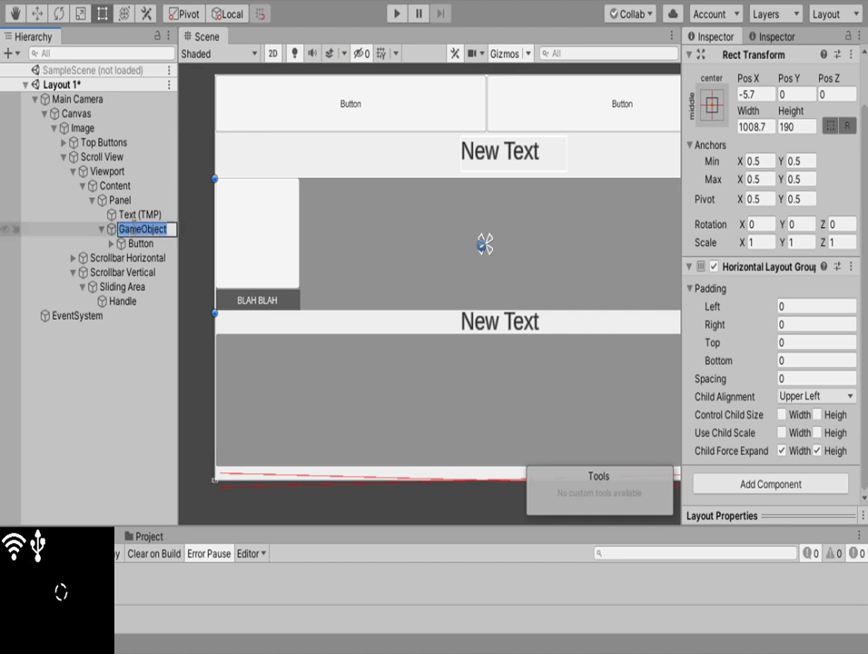
type("BL")
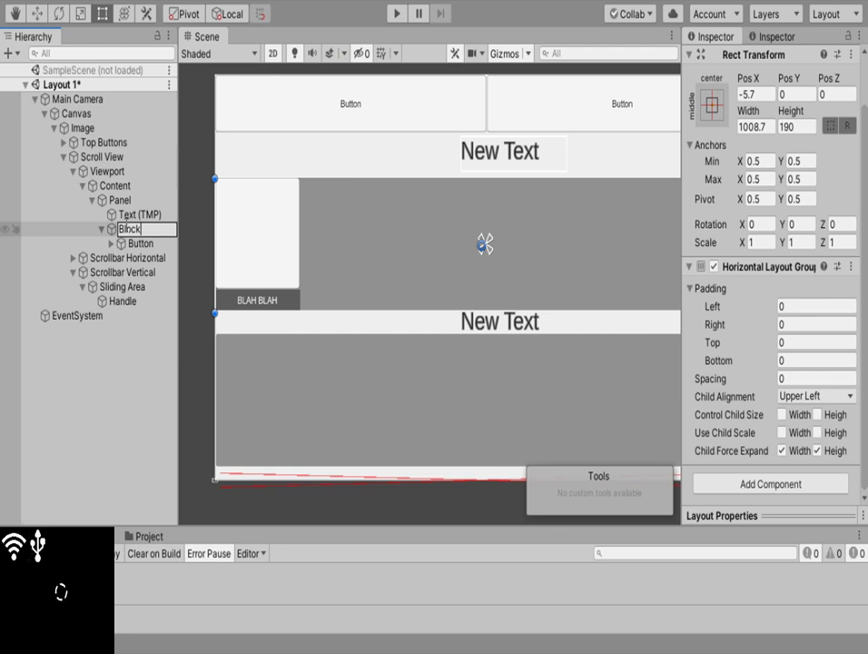
key("Return")
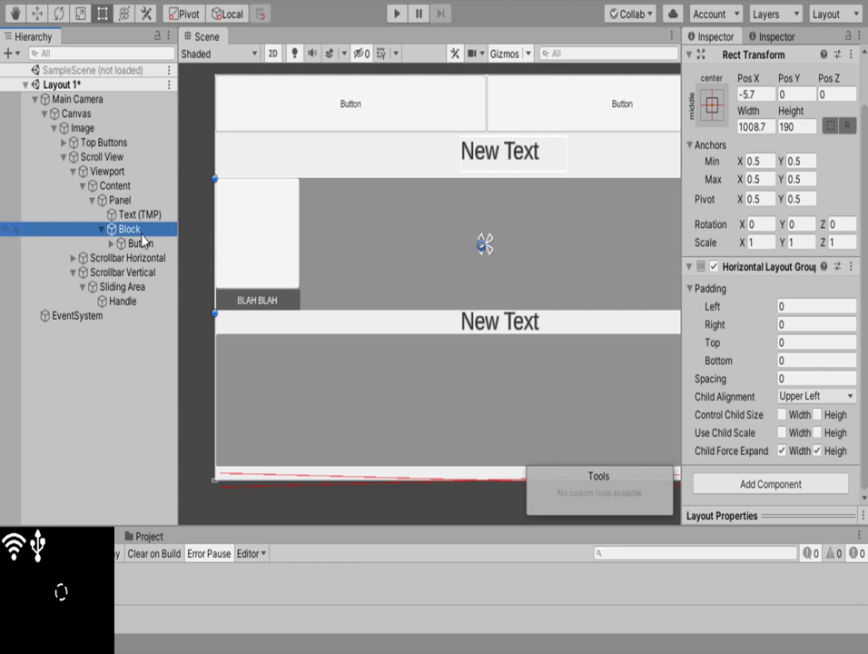
key("F2")
key("End")
type("1")
key("Return")
Rename the Panel containing Block1 as Block 1 Panel
left_click(117, 201)
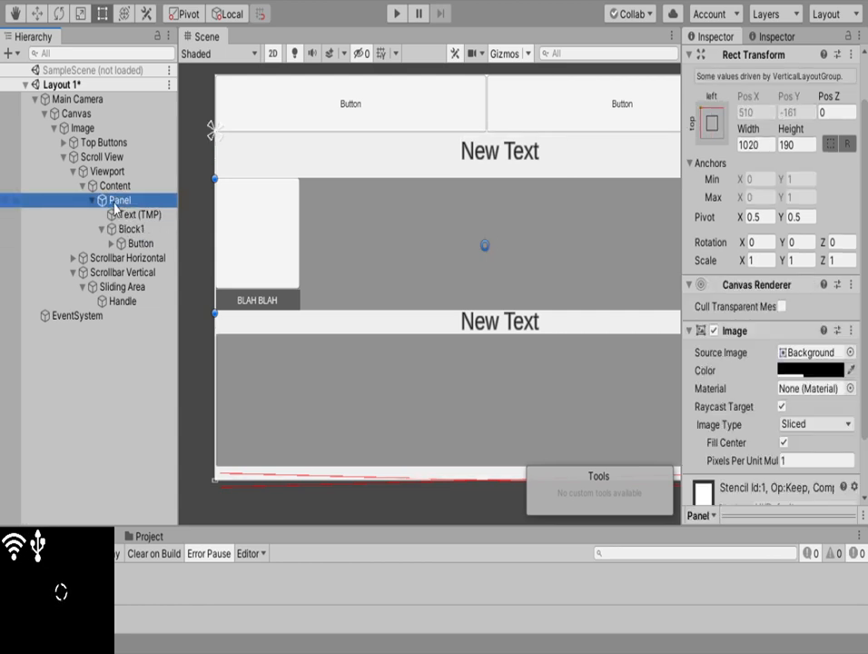
key("F2")
key("End")
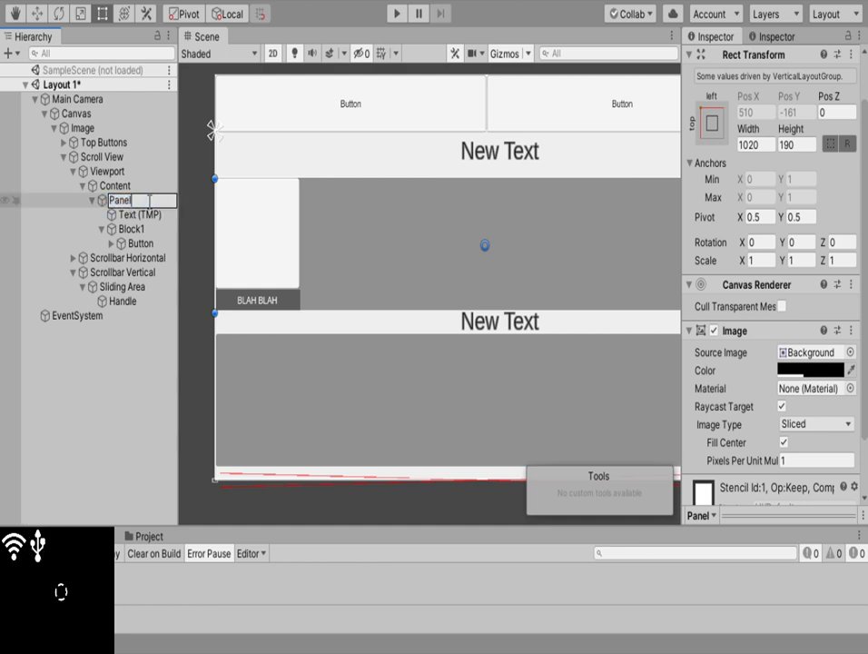
key("BackSpace")
type("Block 1 Panel")
key("Return")
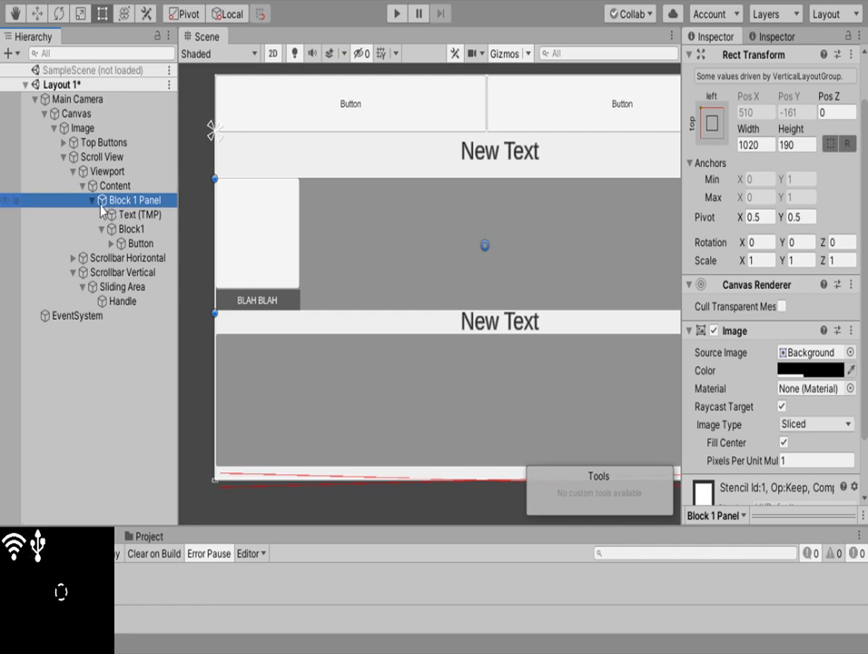
left_click(132, 232)
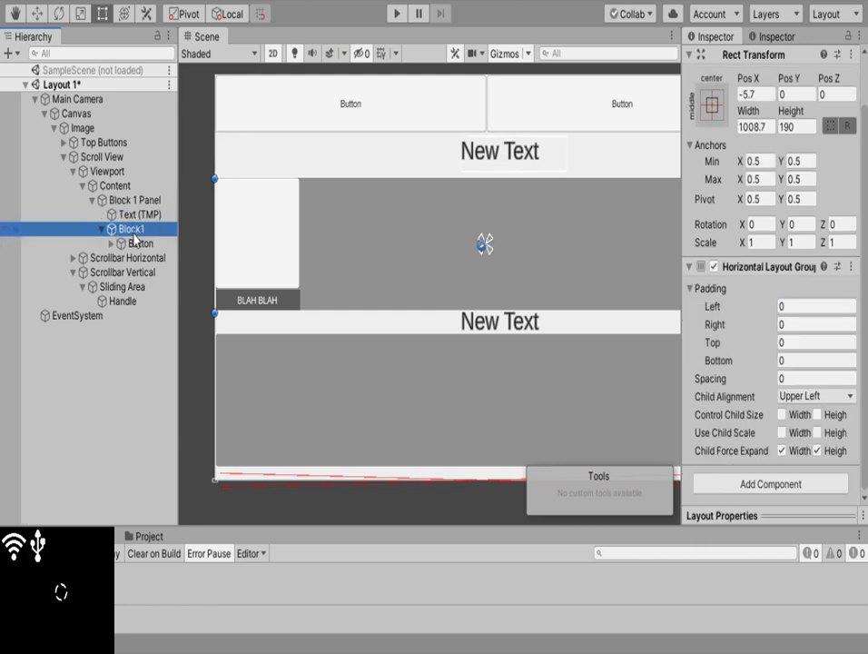
key("ctrl+d")
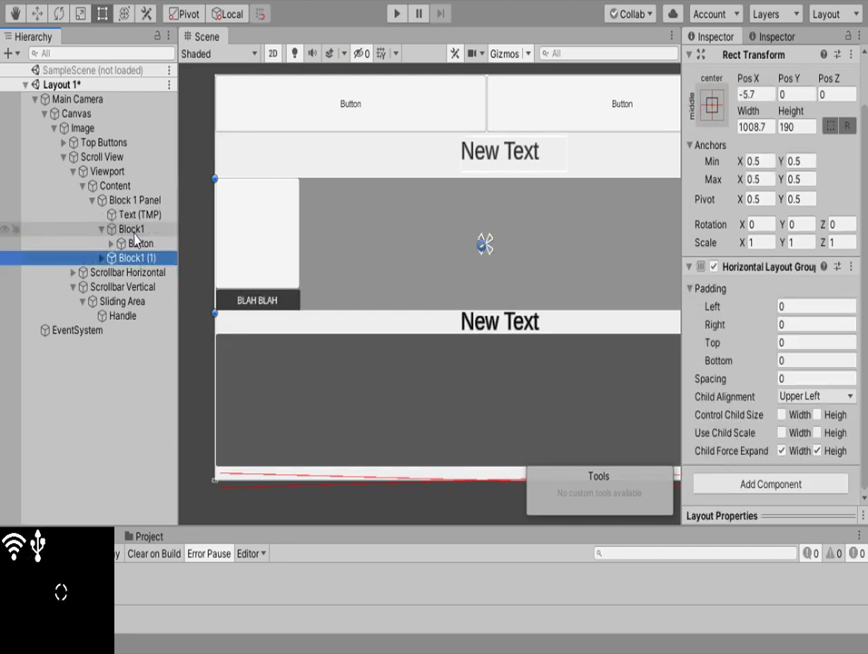
key("ctrl+z")
Duplicate the captioned Button inside Block1
left_click(138, 243)
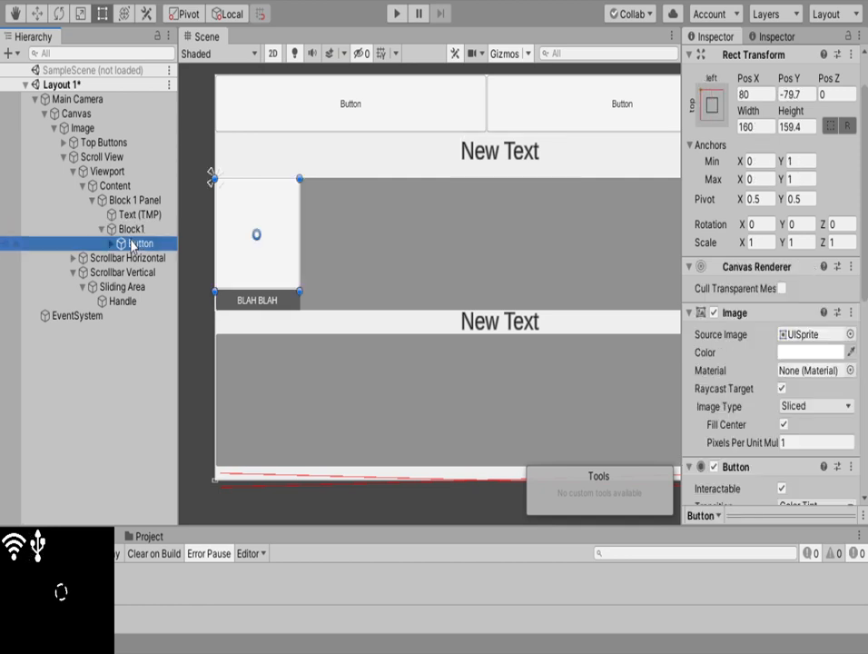
key("ctrl+d")
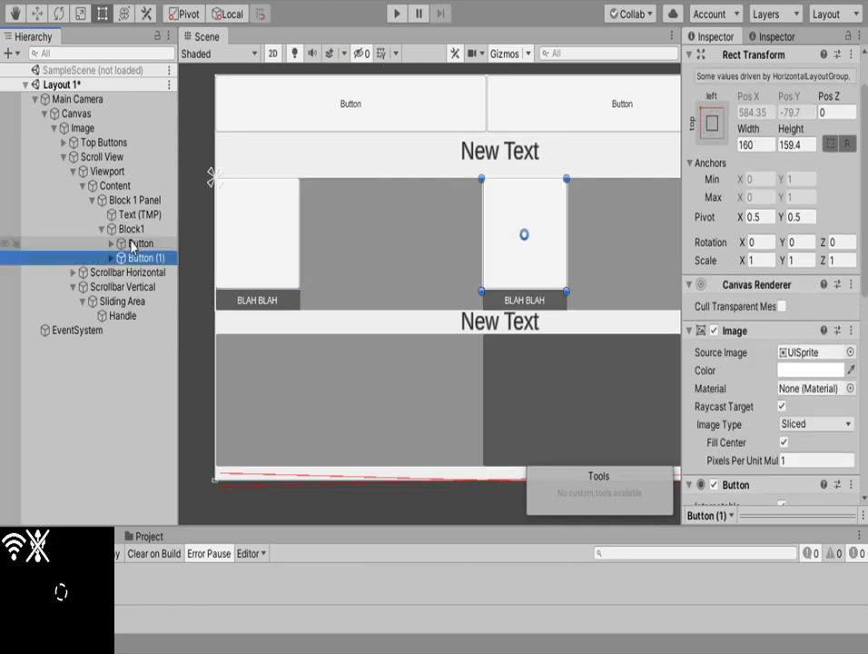
Delete the duplicate captioned Button from Block1, keeping only the original Button
scroll(401, 362, "down", 4)
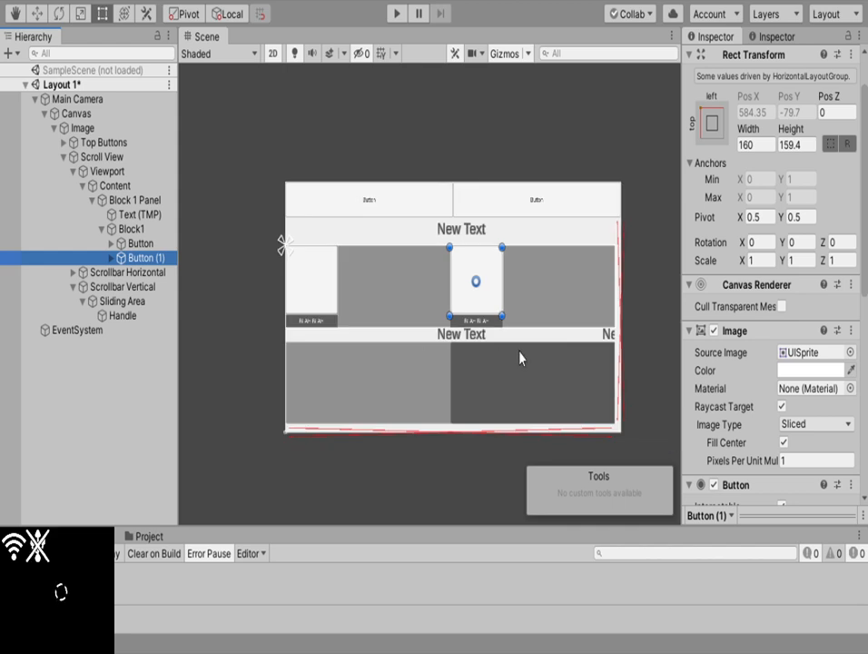
key("Delete")
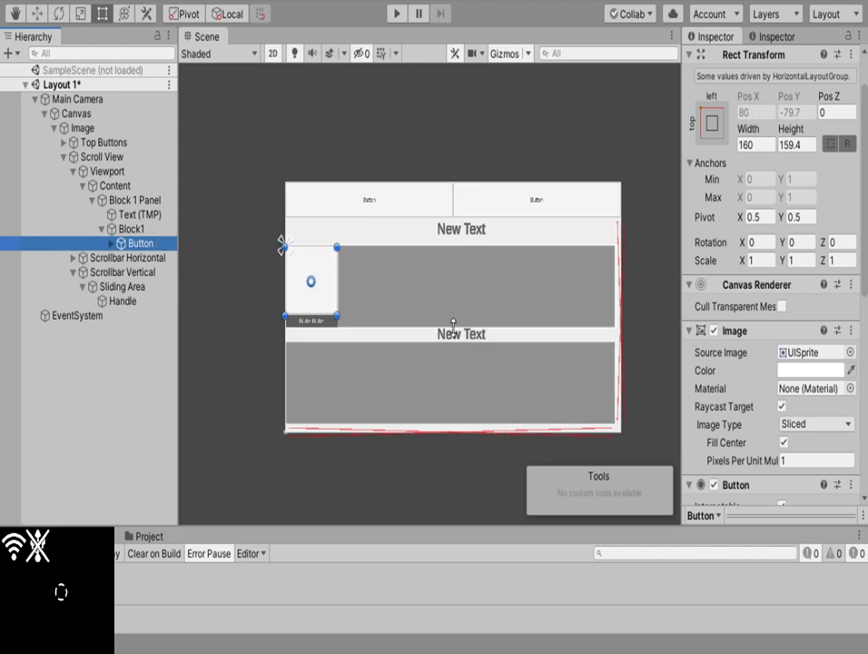
left_click(136, 243)
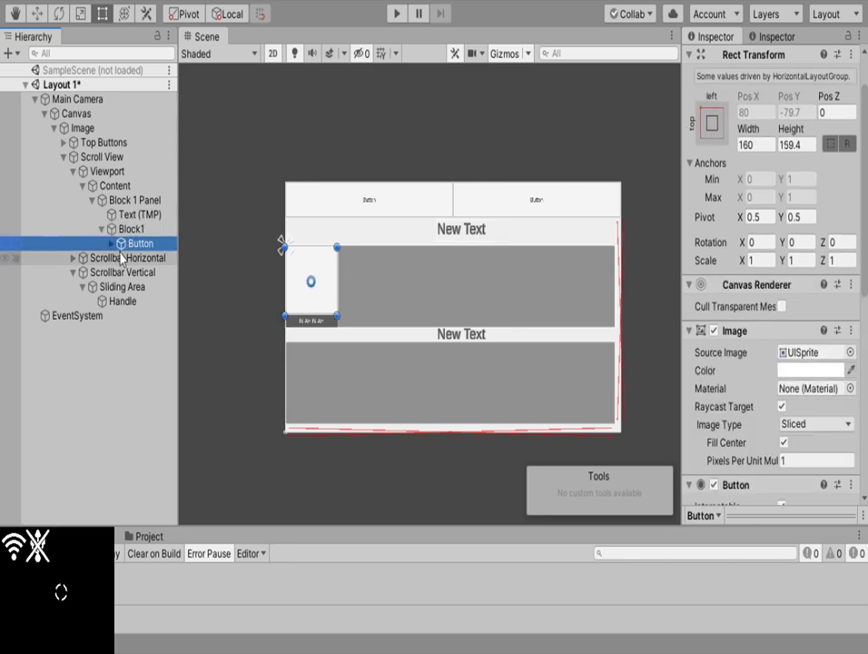
Try duplicating Block1 with its nested Button and undo the duplication
left_click(125, 229)
left_click(111, 244)
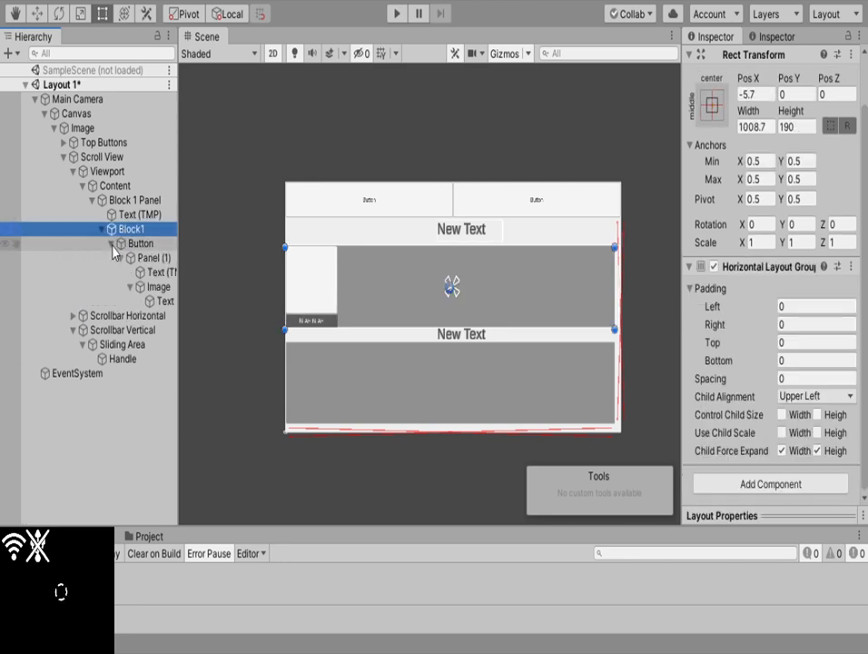
left_click(111, 243)
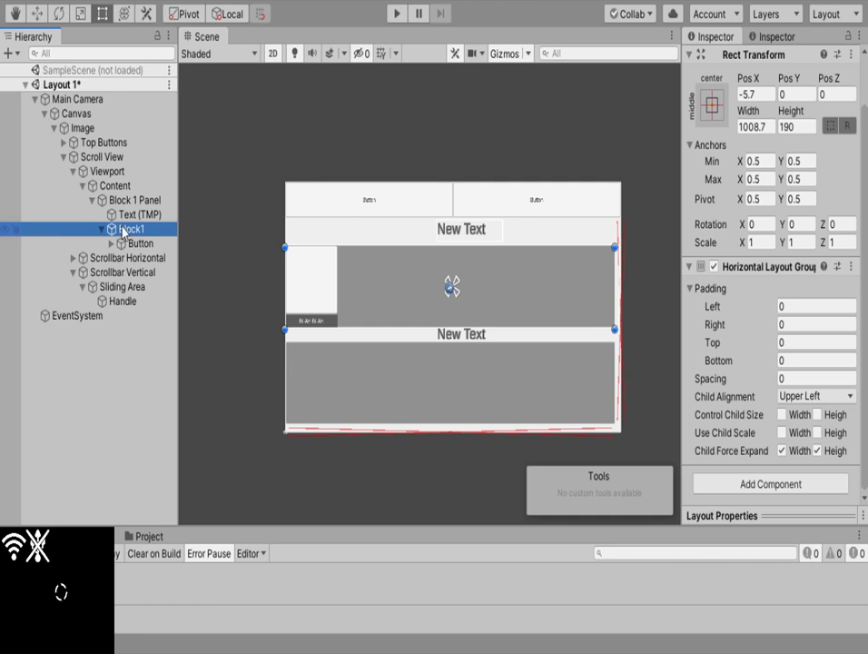
key("ctrl+d")
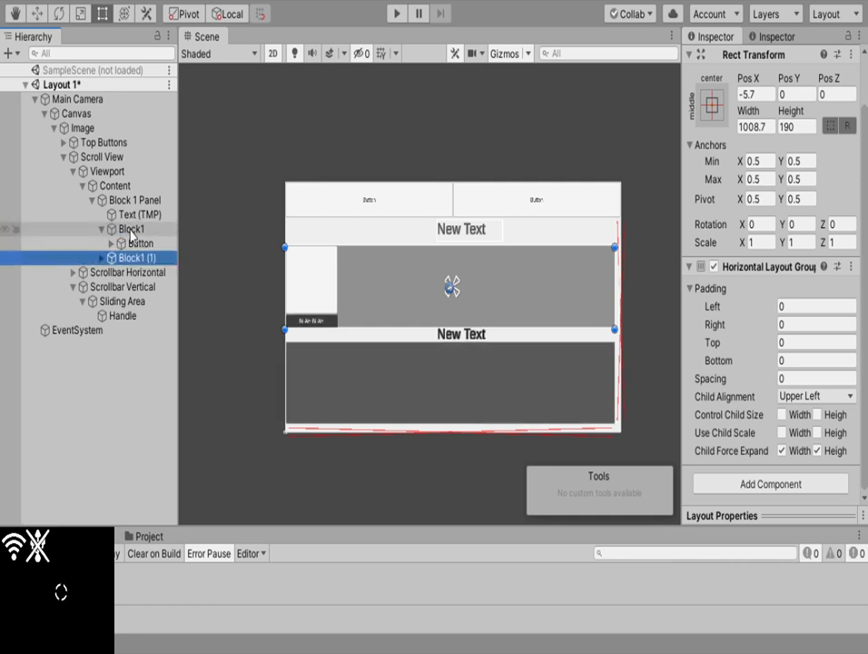
key("ctrl+z")
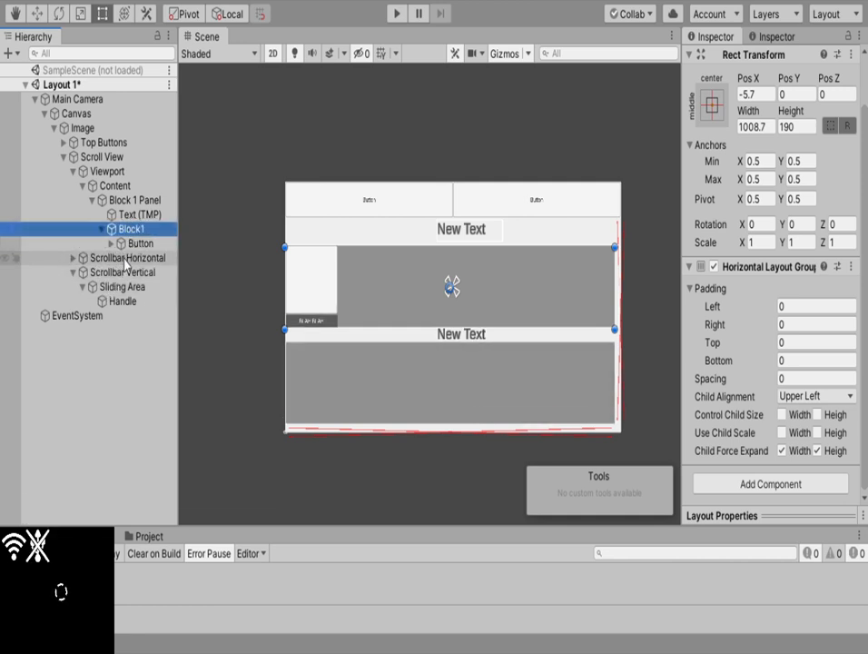
Move Panel (1) out of the Button in Block1 so it is a direct child of Content
left_click(115, 242)
left_click(102, 229)
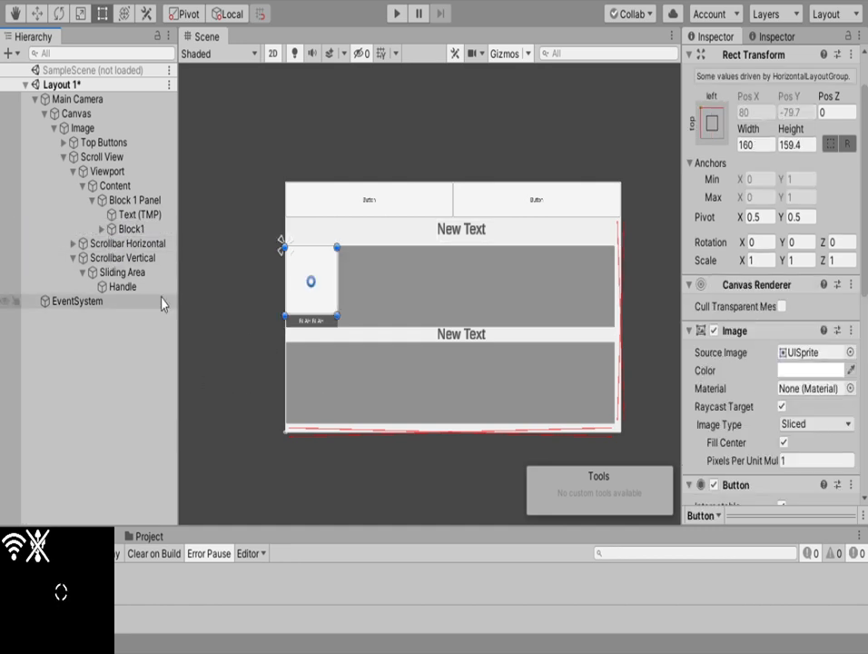
left_click(93, 200)
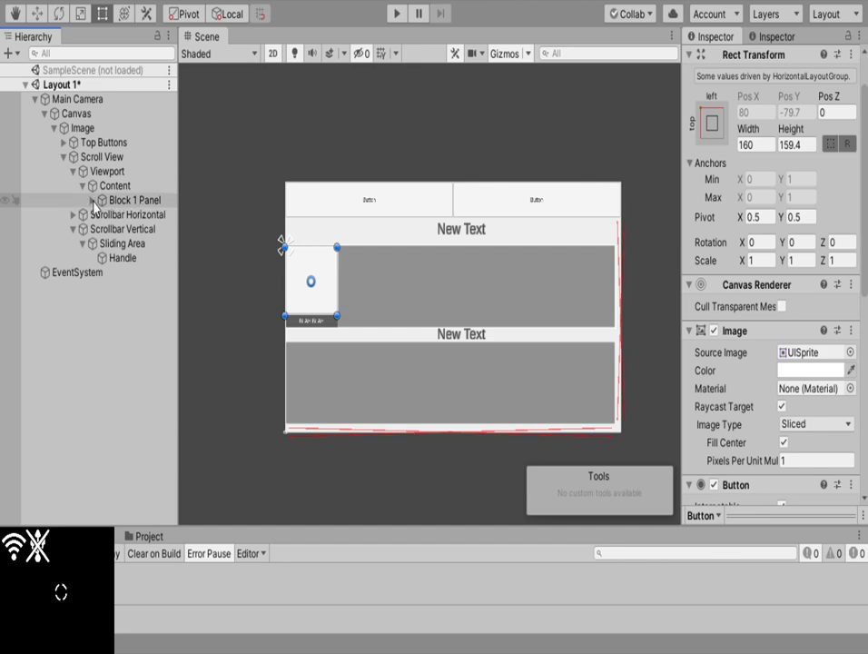
left_click(444, 391)
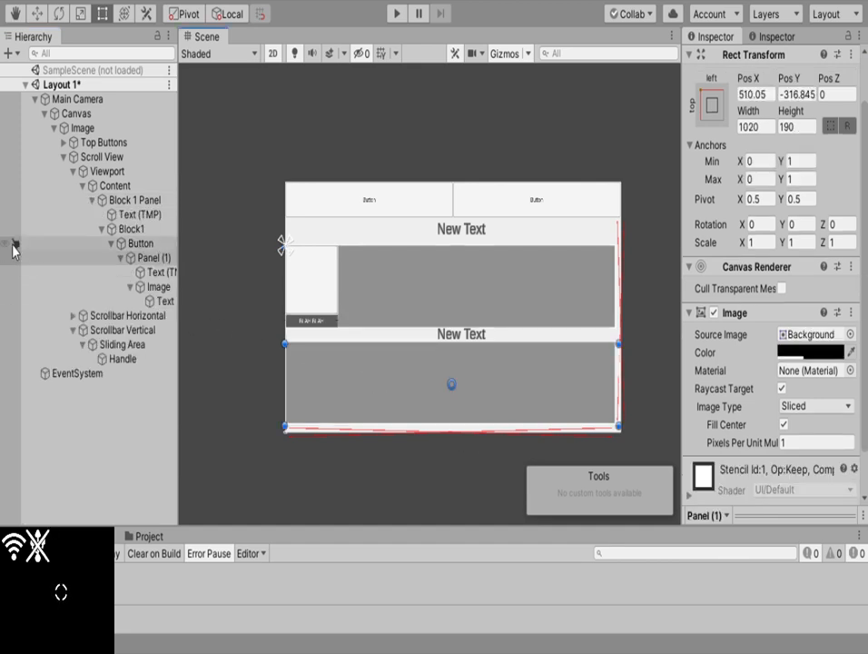
left_click(103, 229)
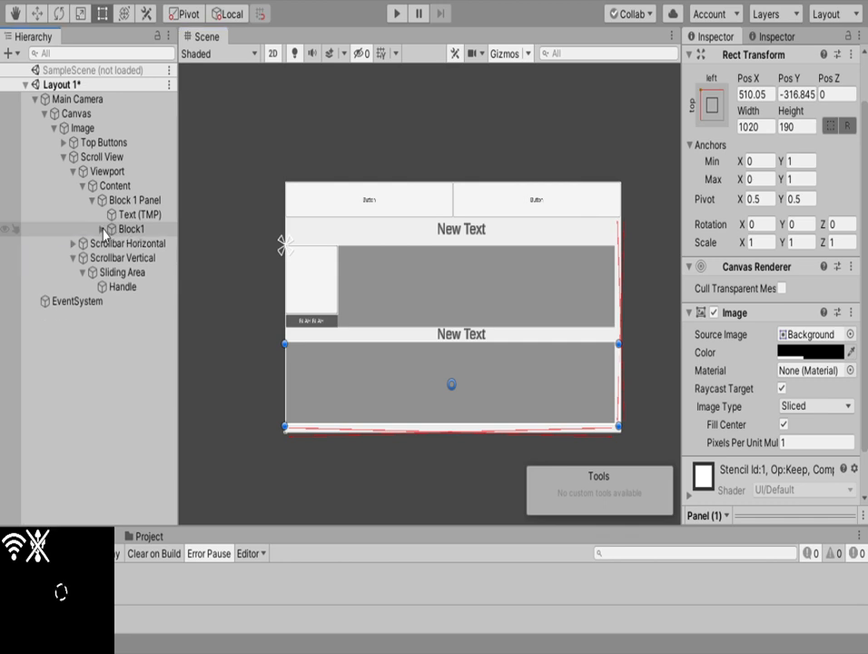
left_click(102, 229)
left_click_drag(152, 264, 118, 196)
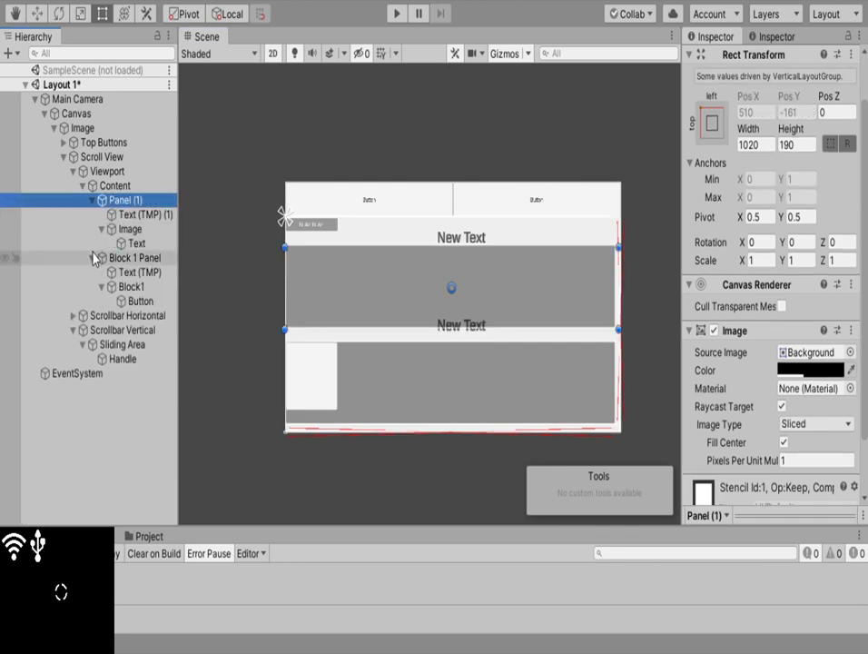
Reorder Content's children so that Block 1 Panel comes before Panel (1)
left_click(92, 258)
left_click(92, 201)
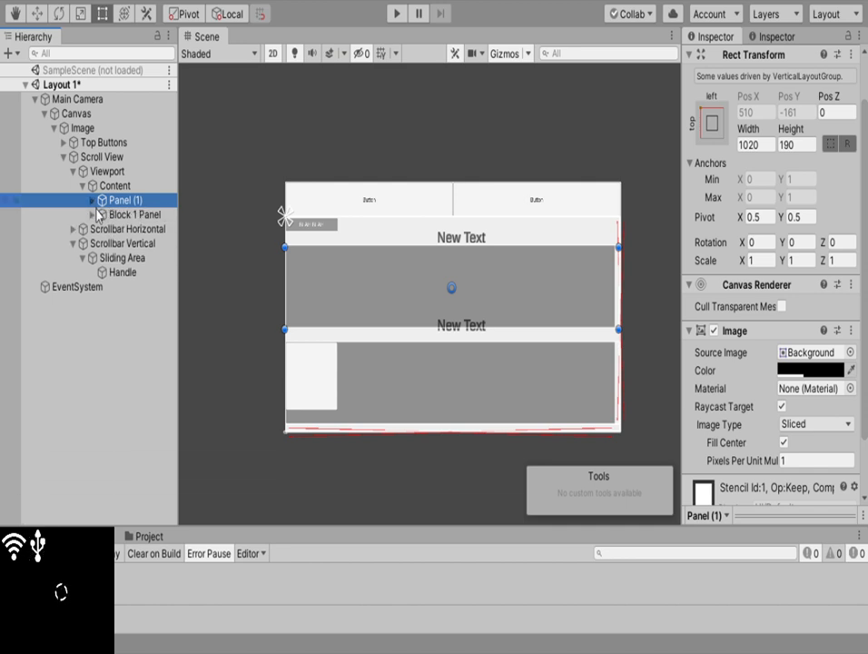
left_click(121, 215)
left_click_drag(121, 221, 102, 194)
left_click(91, 199)
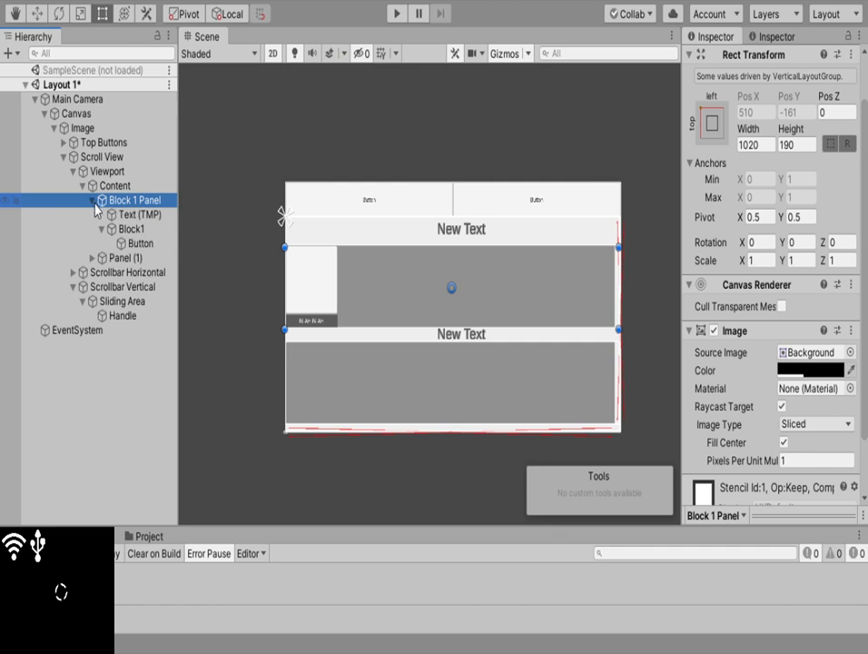
Duplicate Block1 inside Block 1 Panel and try adjusting the copy's Horizontal Layout Group spacing
left_click(134, 229)
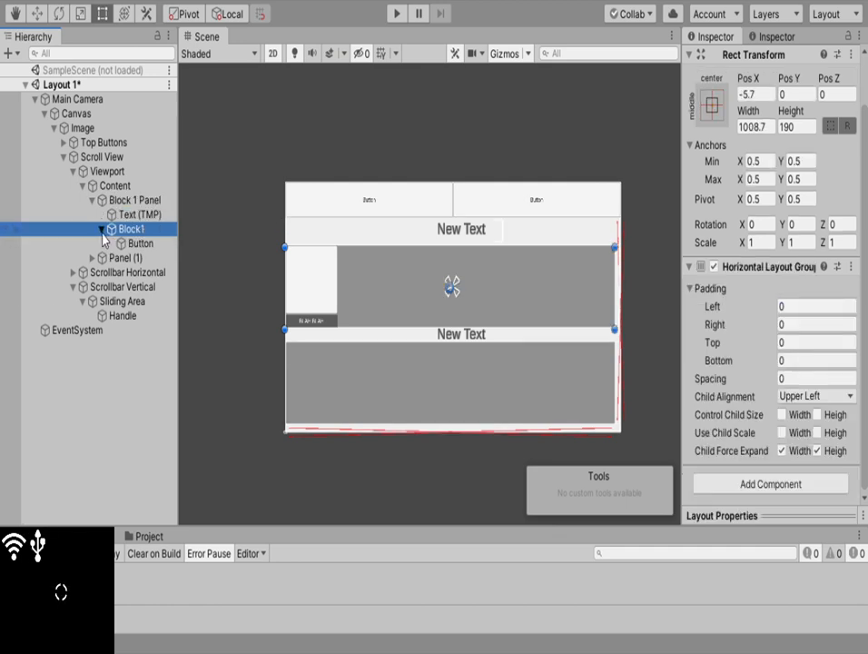
left_click(100, 230)
key("ctrl+d")
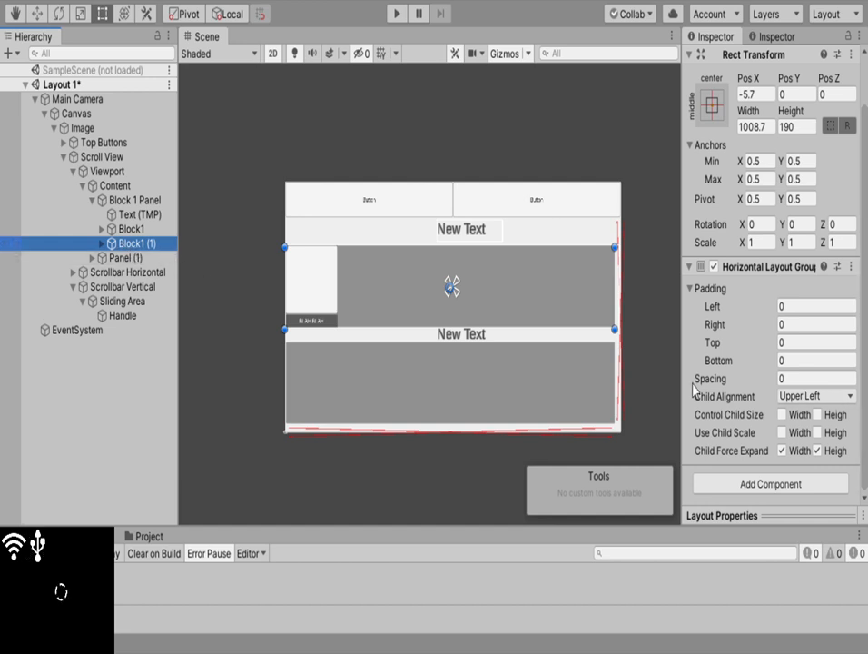
left_click_drag(705, 380, 762, 413)
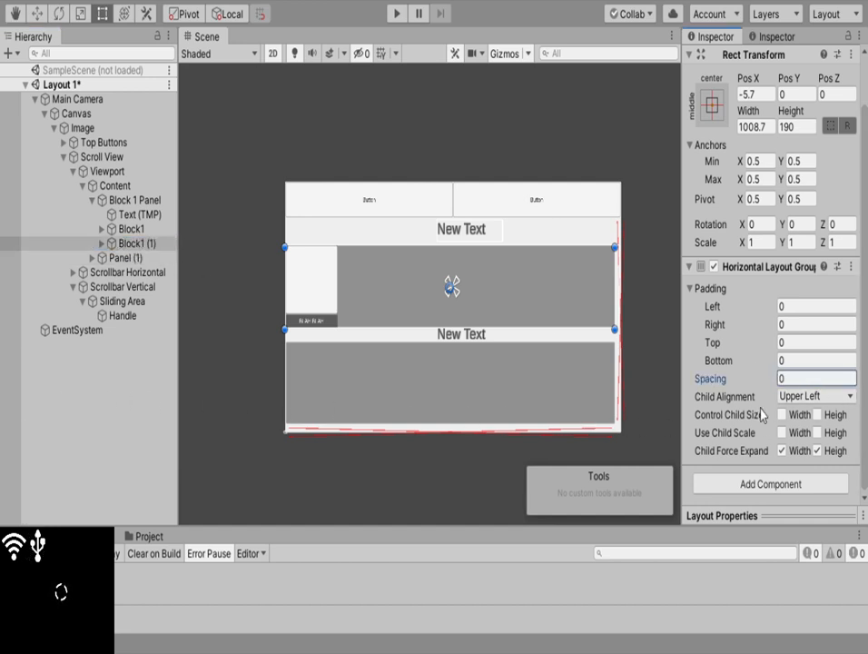
Compare the placement of Block1 and its copy, and remove the copy from Block 1 Panel
left_click(142, 232)
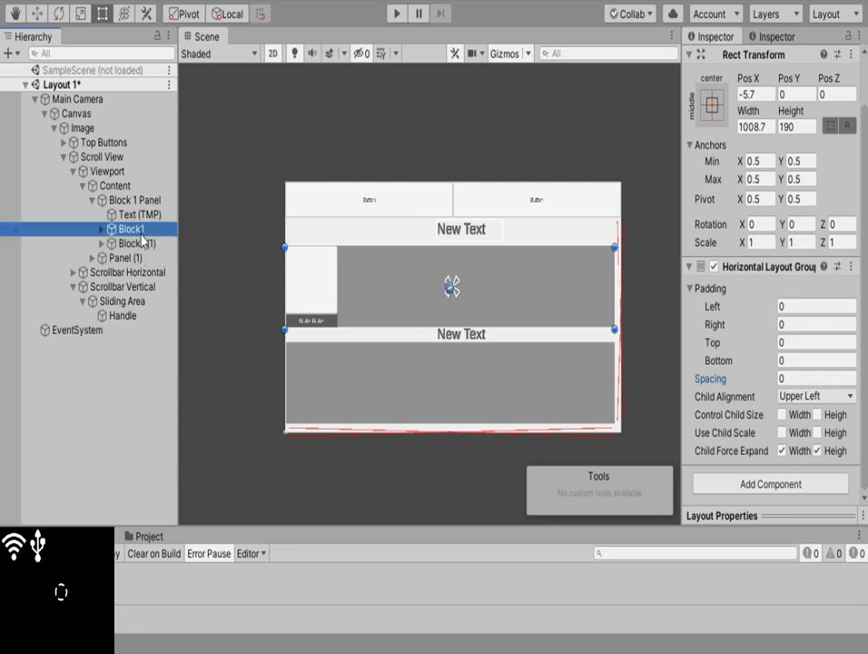
left_click(136, 243)
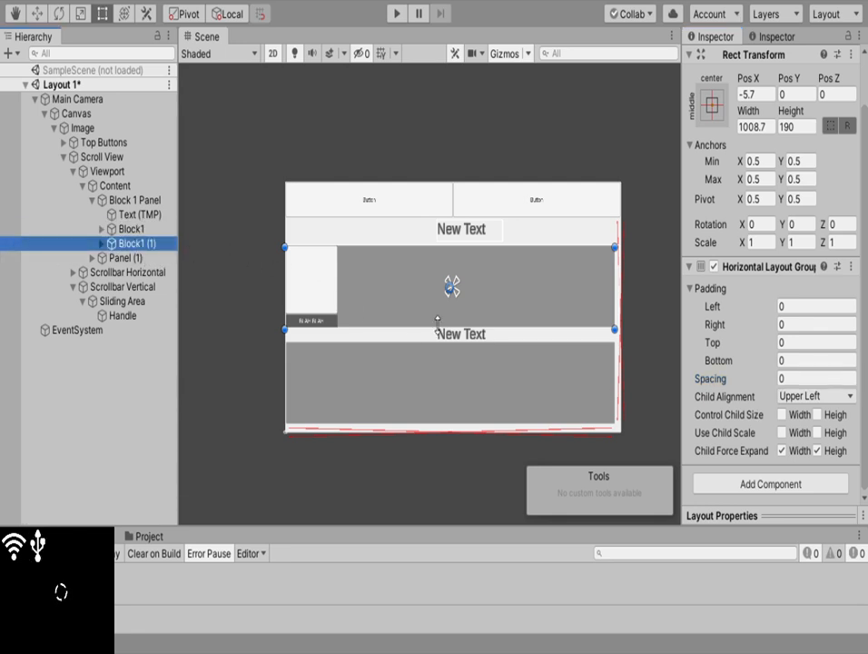
double_click(136, 243)
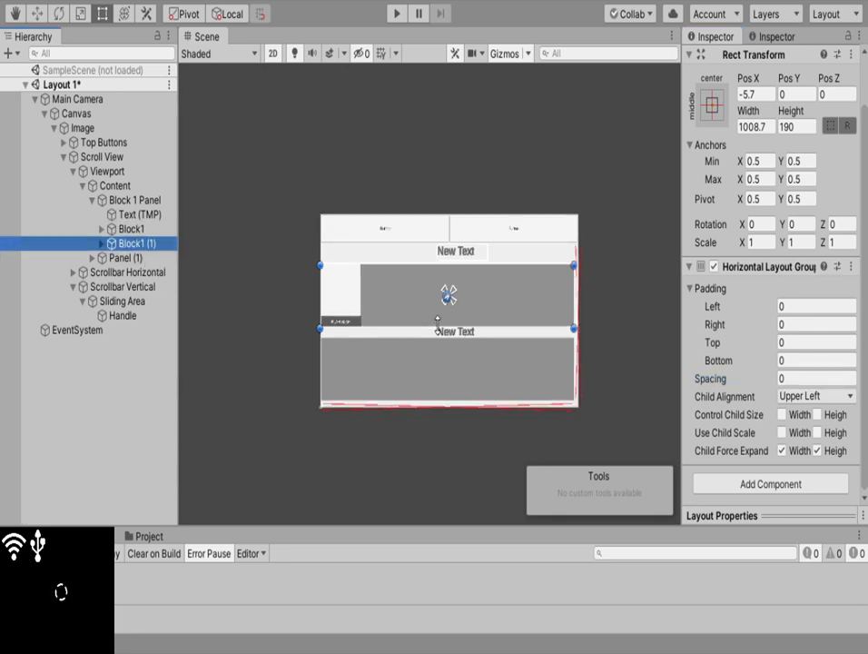
left_click(123, 229)
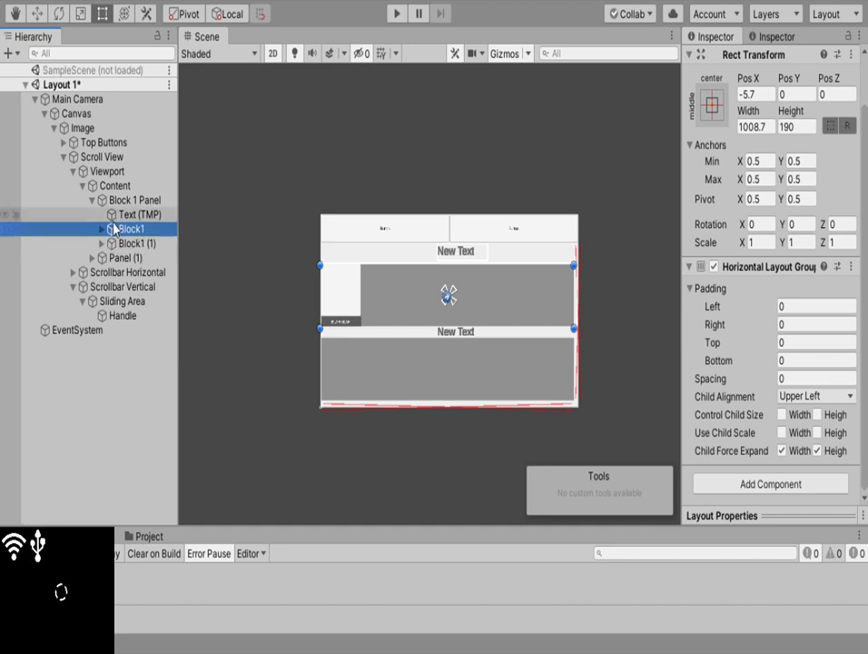
left_click(124, 243)
left_click(122, 230)
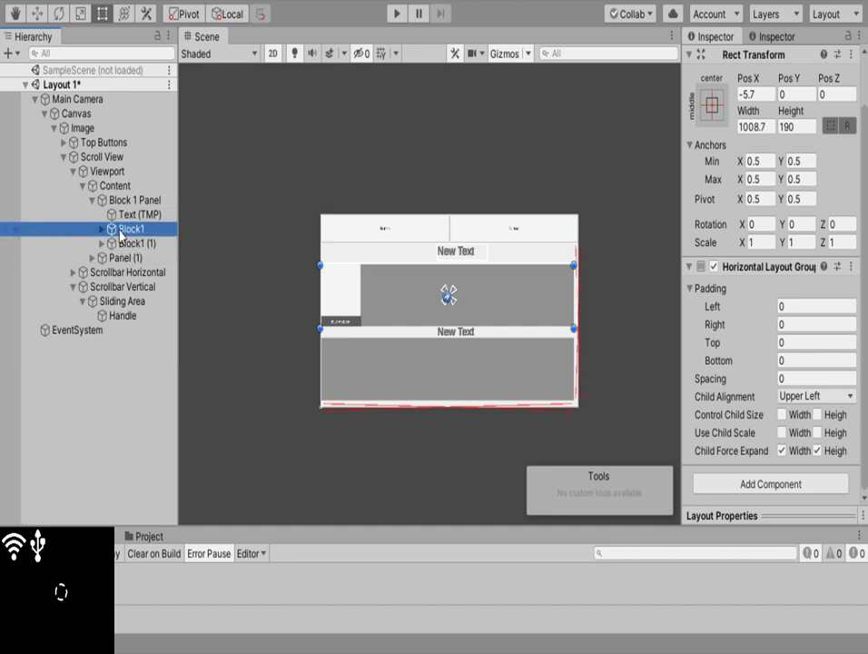
left_click(123, 244)
left_click(122, 230)
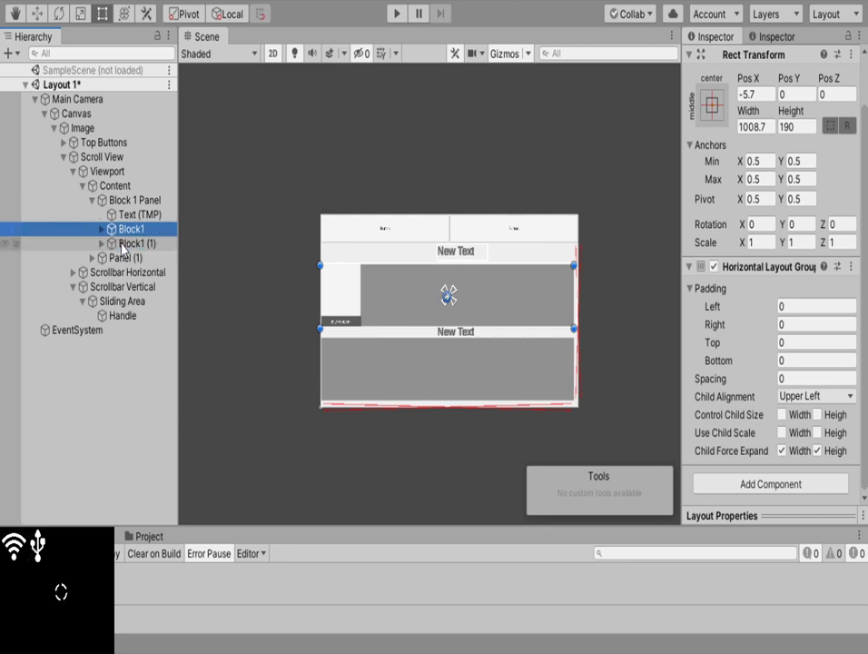
left_click(123, 243)
left_click(123, 230)
left_click_drag(125, 245, 104, 231)
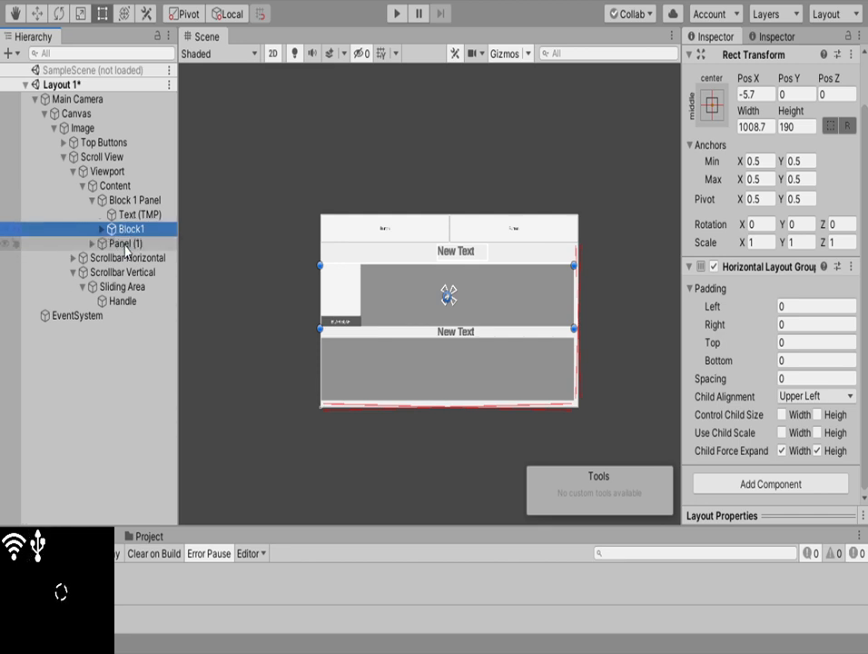
Duplicate the Button inside Block1 to test how the layout group places the copy
left_click(100, 230)
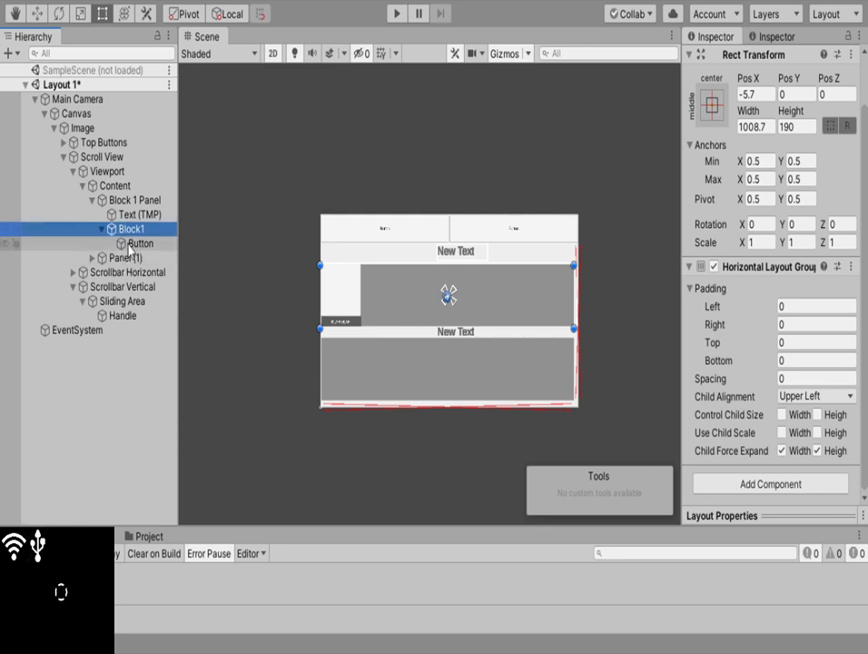
left_click(130, 244)
key("ctrl+d")
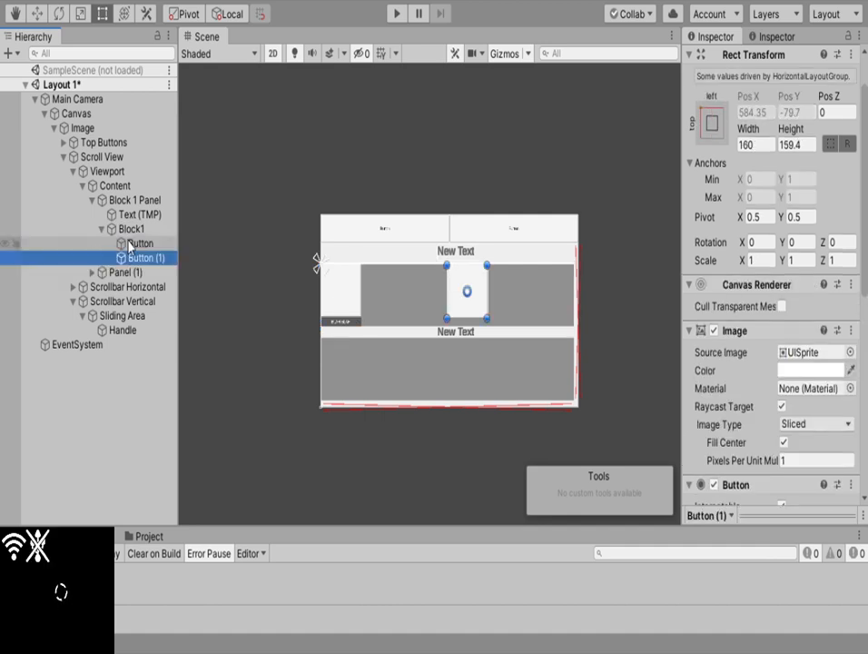
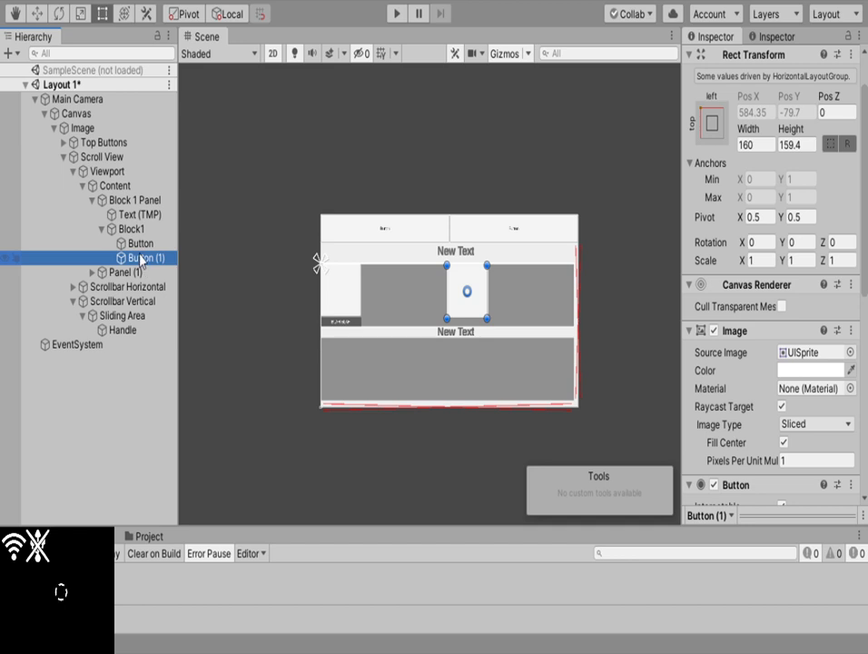
left_click(136, 245)
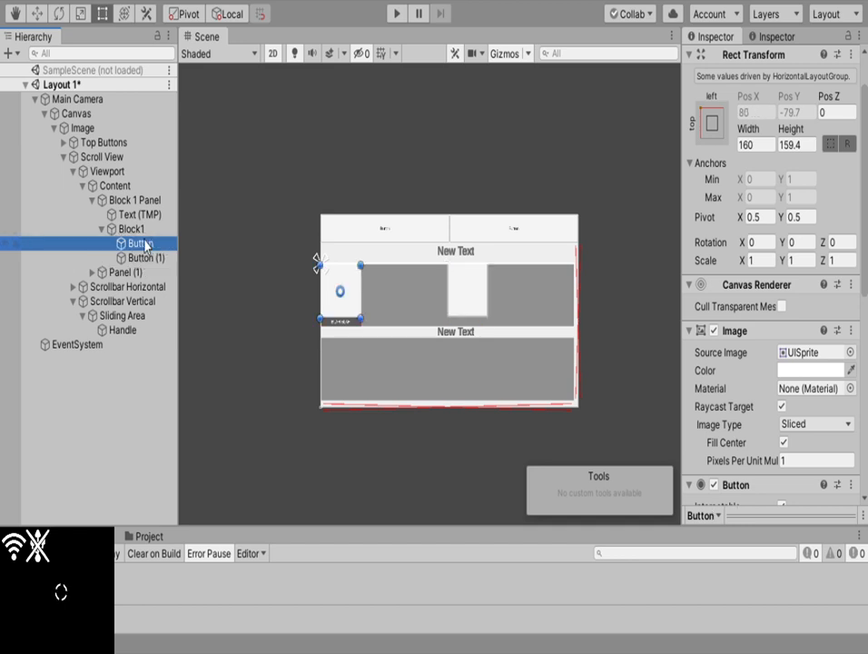
Delete the second Button from Block1 and select Block1
left_click(101, 229)
left_click(129, 216)
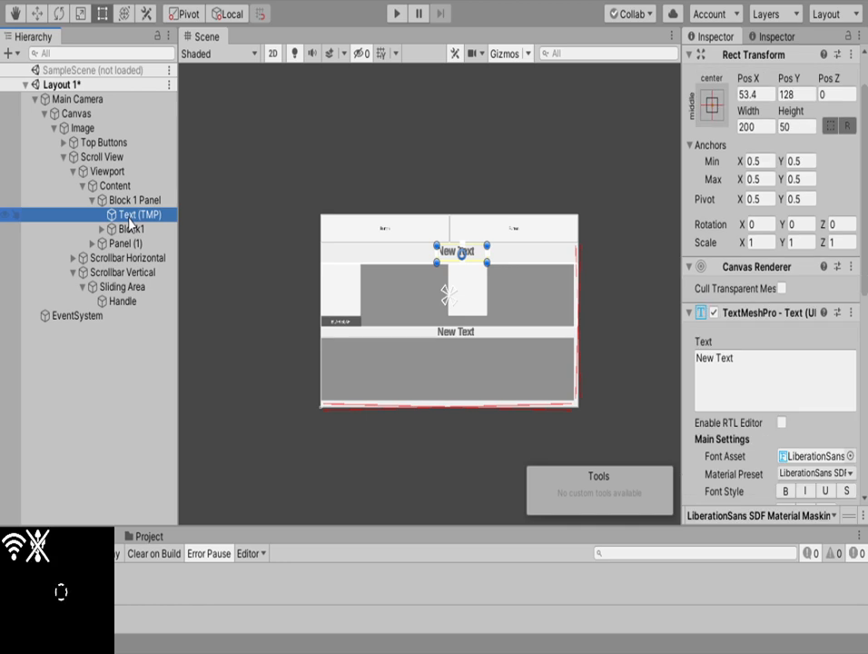
key("Down")
key("Right")
key("Down")
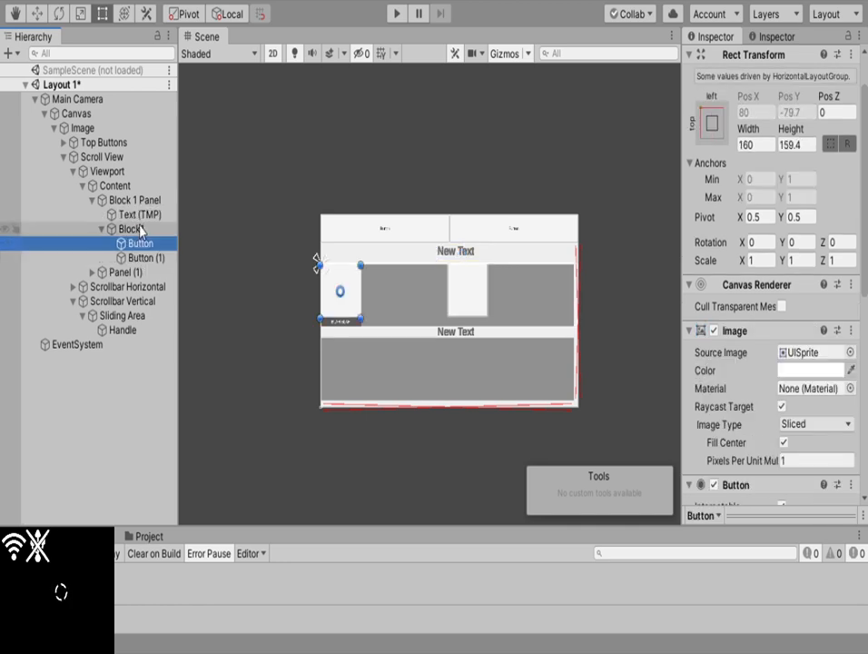
key("Down")
key("Delete")
left_click(132, 229)
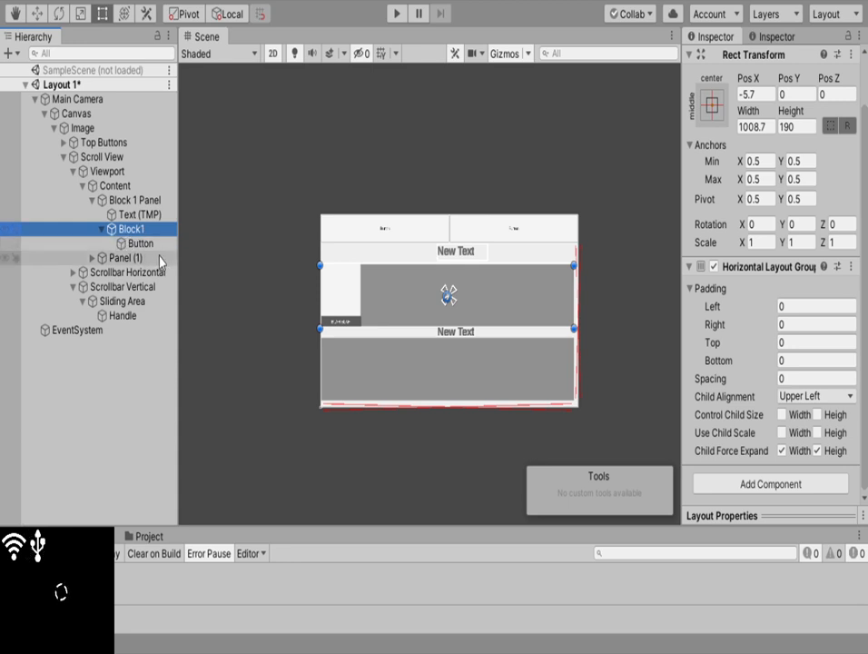
Expand Panel (1) and move its Text (TMP) (1) title under the Button in Block1
left_click(137, 215)
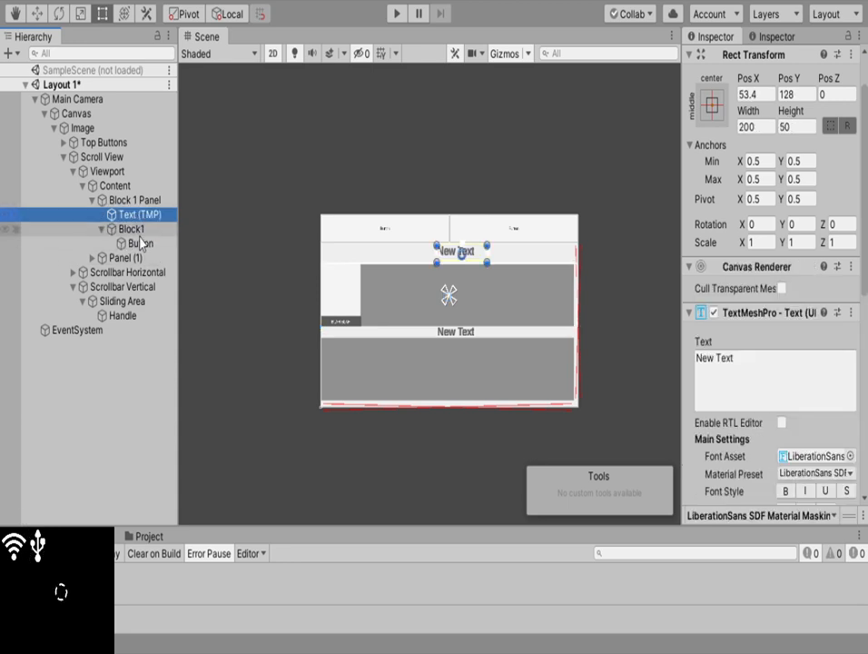
left_click(140, 244)
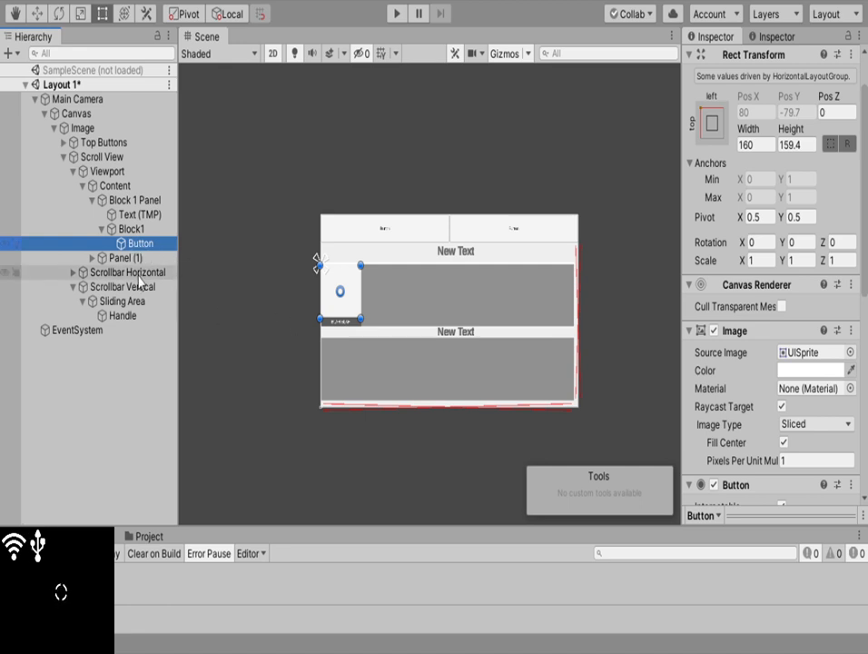
left_click(91, 258)
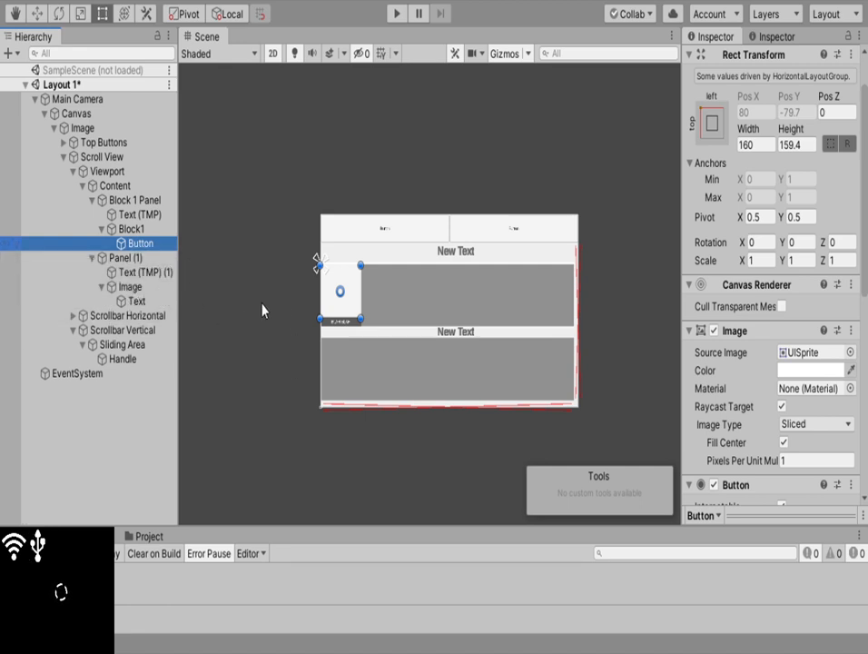
left_click(136, 272)
left_click_drag(125, 287, 151, 246)
key("ctrl+z")
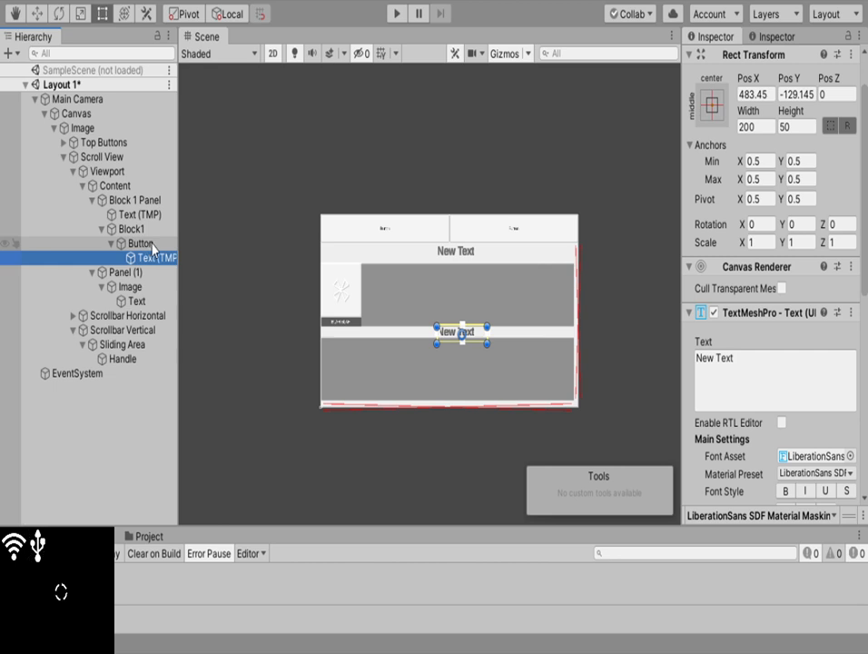
left_click(110, 244)
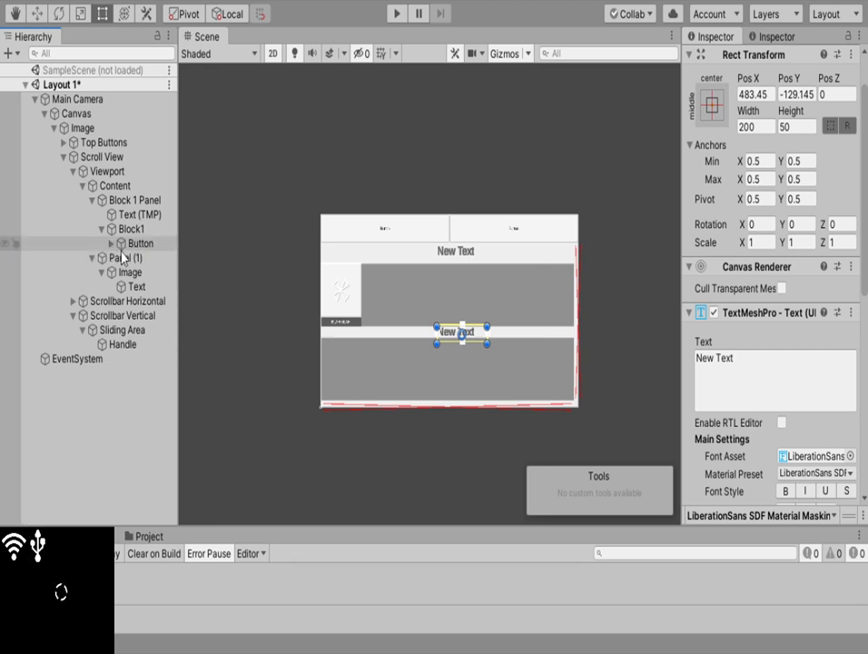
left_click(140, 246)
key("ctrl+d")
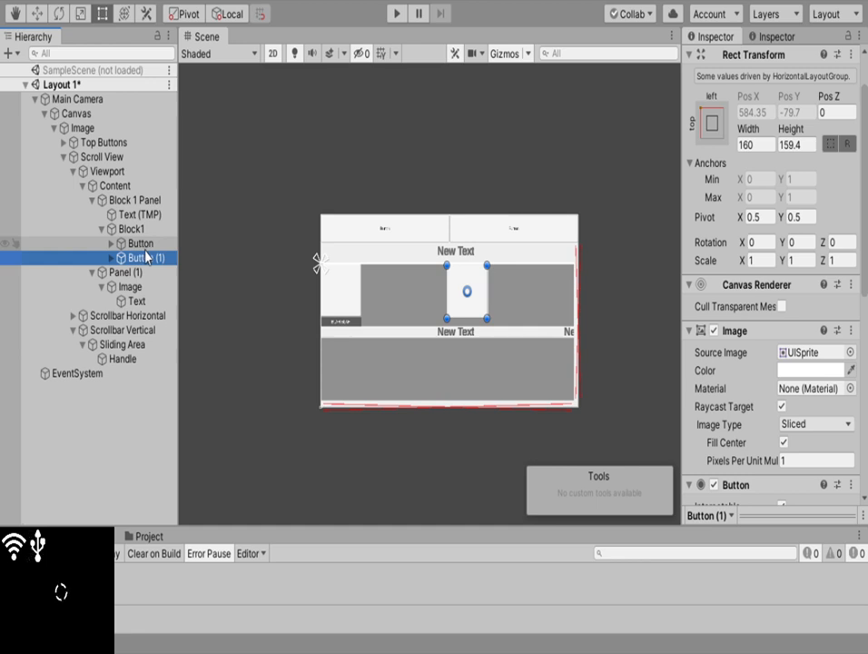
left_click(111, 243)
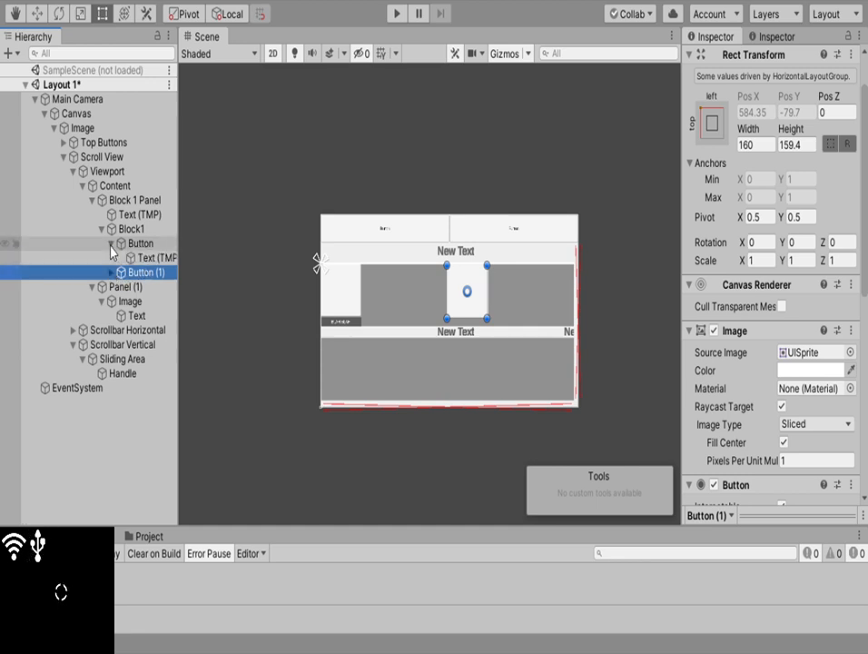
left_click(131, 264)
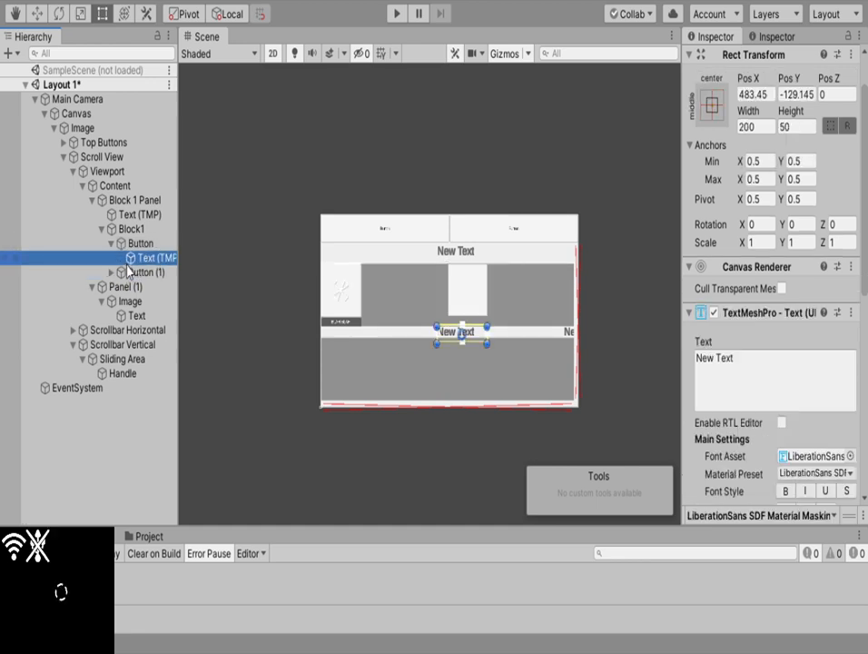
key("ctrl+z")
key("ctrl+z")
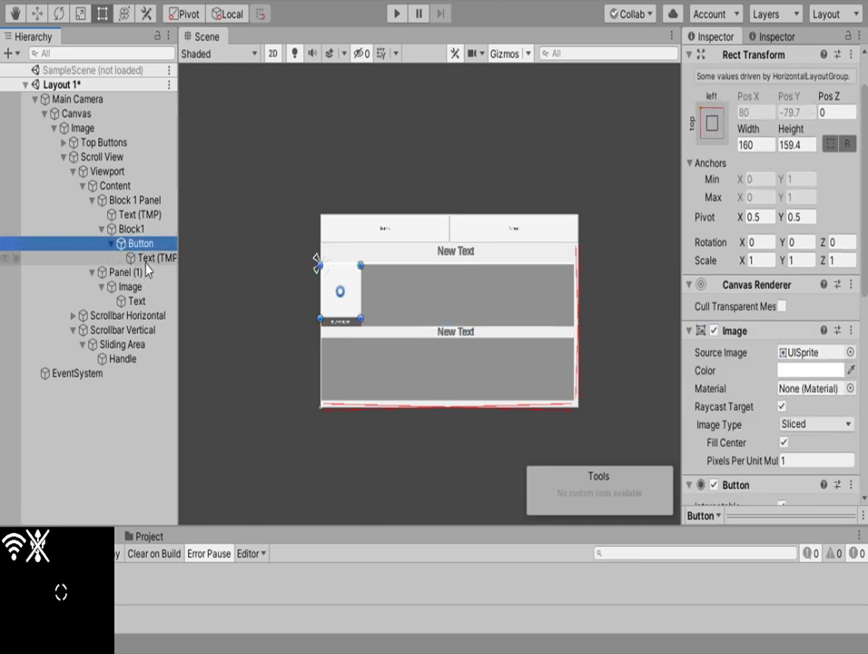
Move the Text (TMP) (1) title back under Panel (1) and nest the Image caption under the Button in Block1
left_click(146, 260)
key("Up")
left_click(146, 261)
mouse_move(146, 260)
left_mouse_down()
mouse_move(127, 272)
mouse_move(146, 285)
mouse_move(143, 253)
mouse_move(159, 273)
mouse_move(142, 254)
left_mouse_up()
left_click(134, 289)
left_click(141, 243)
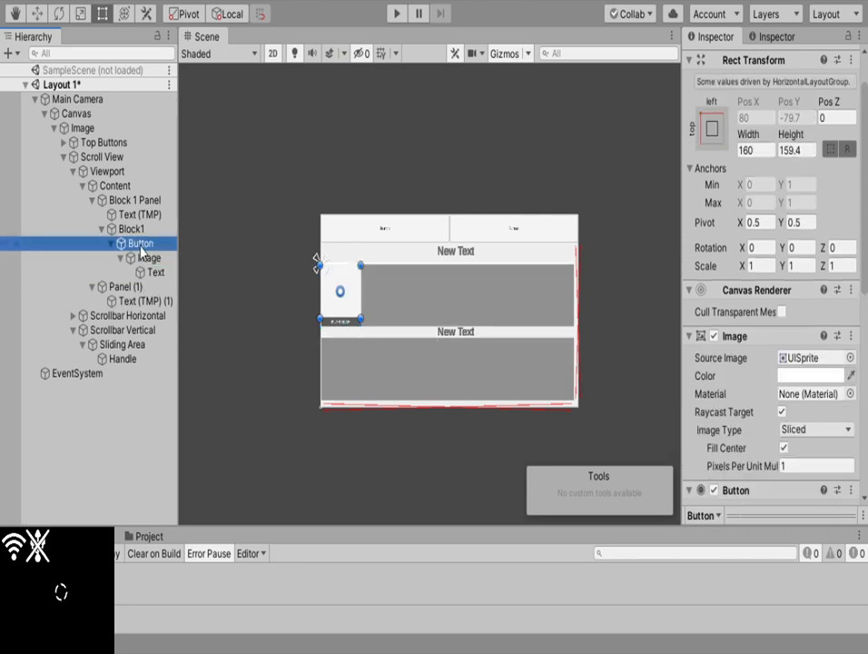
Duplicate the captioned Button in Block1 three times to make a row of four buttons
key("ctrl+d")
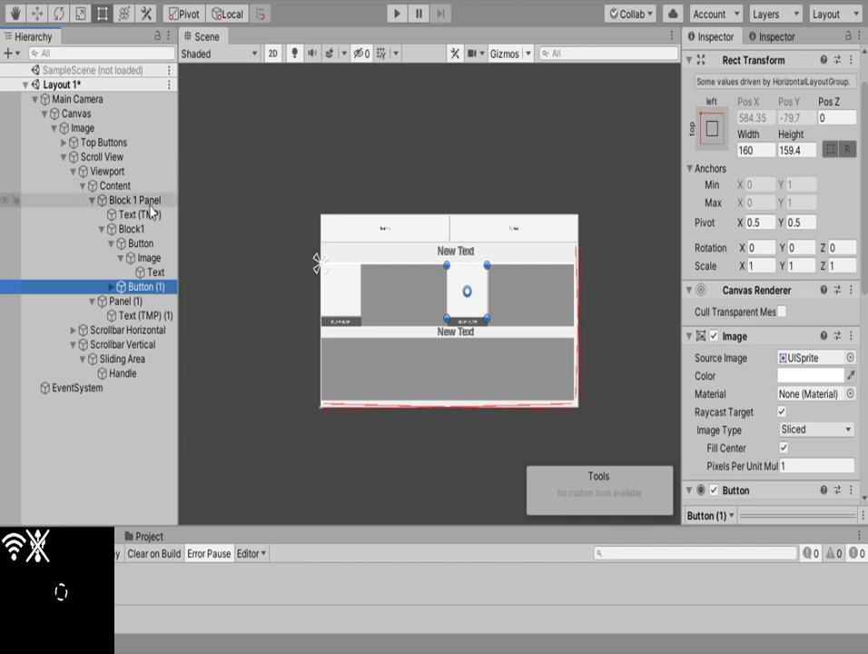
left_click(109, 243)
left_click(127, 229)
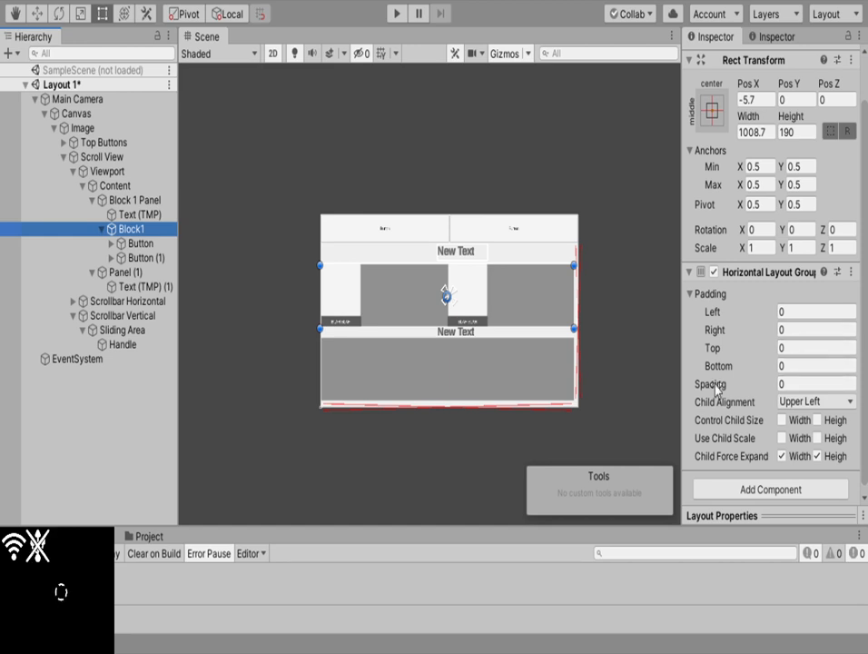
left_click(109, 272)
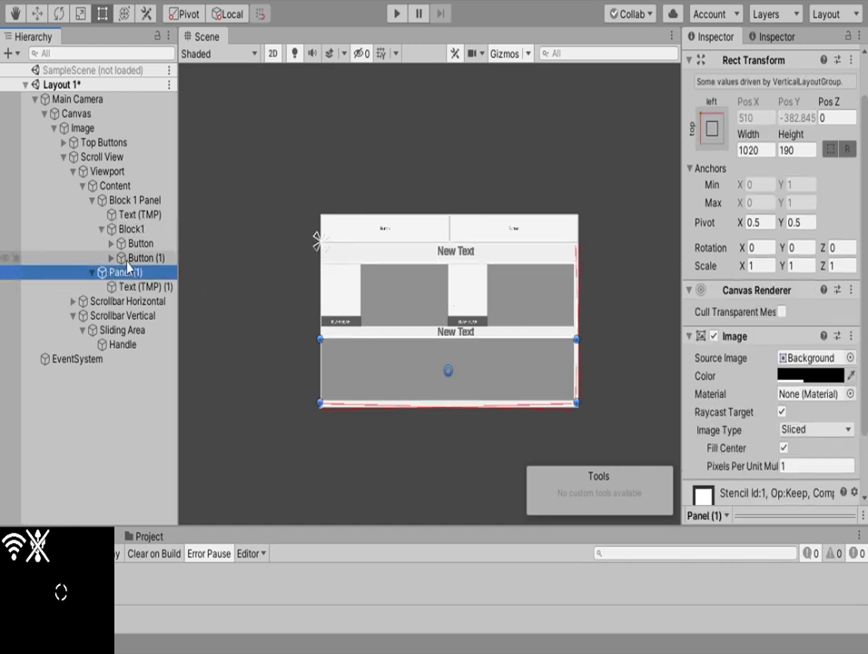
left_click(127, 260)
key("ctrl+d")
key("ctrl+d")
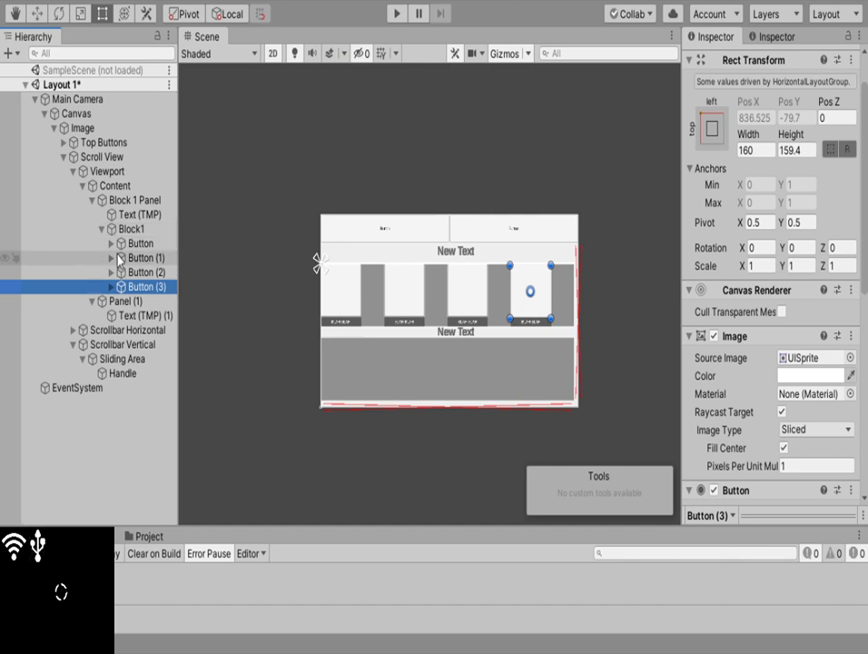
Try duplicating all four buttons inside Block1 together, and remove the extra copies
left_click(100, 229)
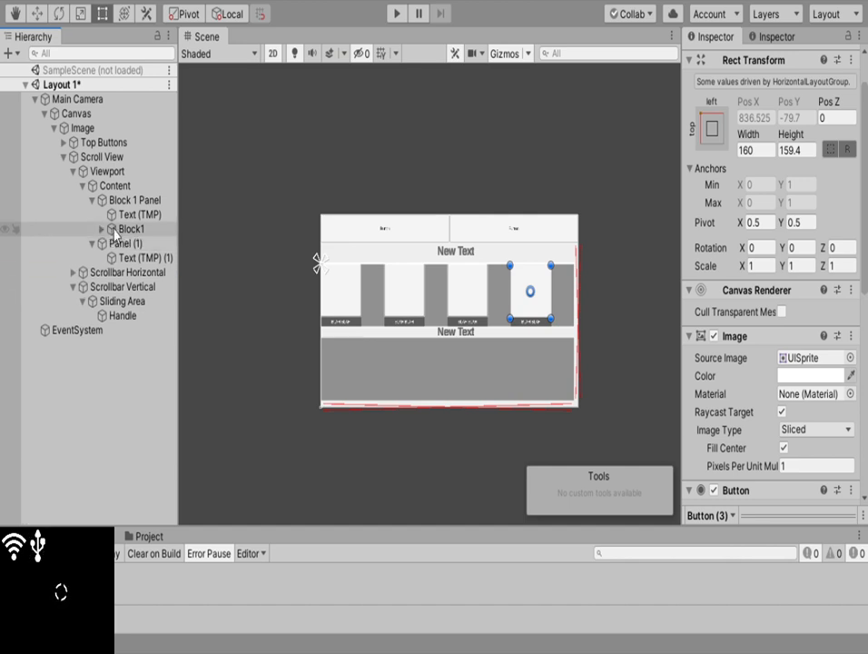
left_click(101, 228)
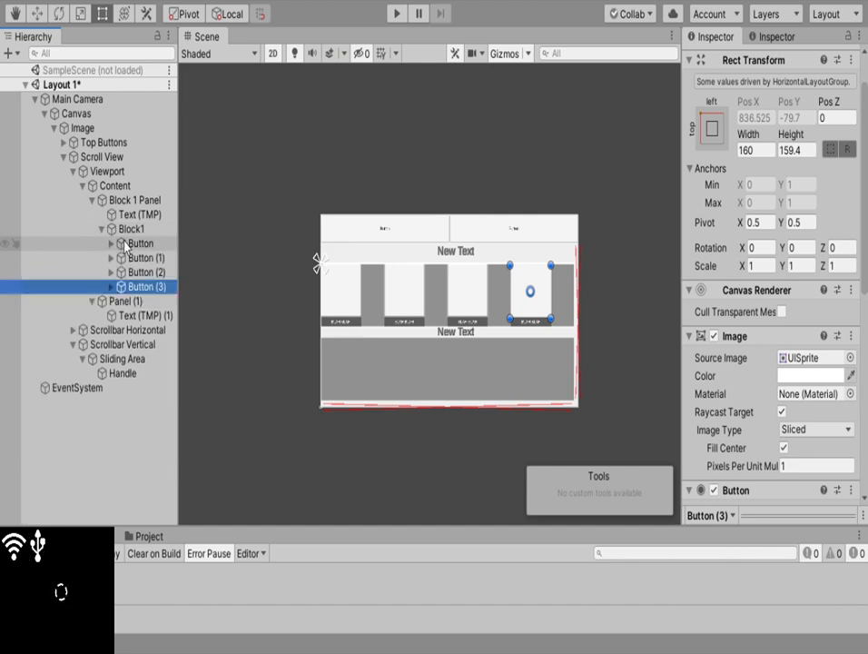
left_click(106, 243)
left_click(136, 287, "shift")
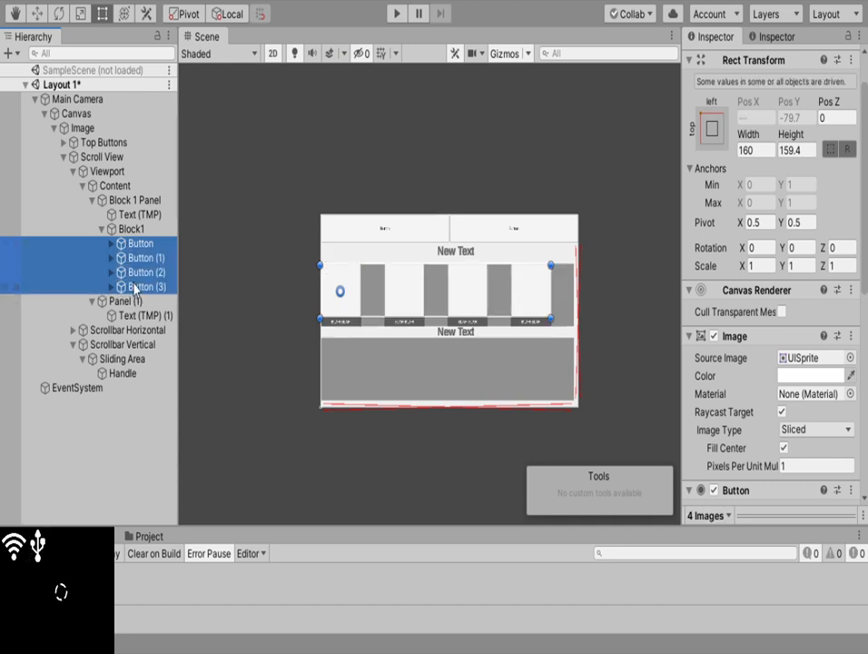
key("ctrl+d")
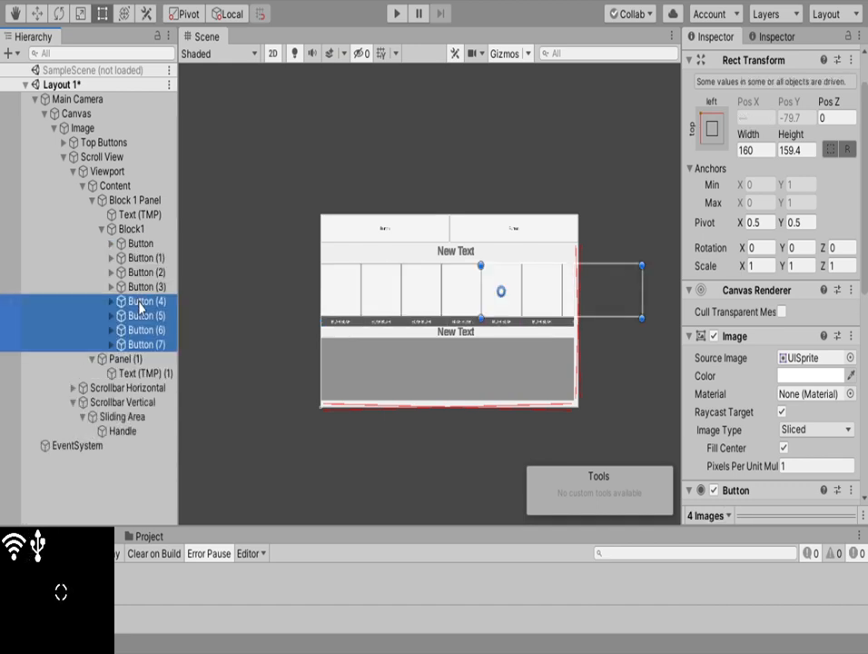
left_click_drag(140, 306, 142, 361)
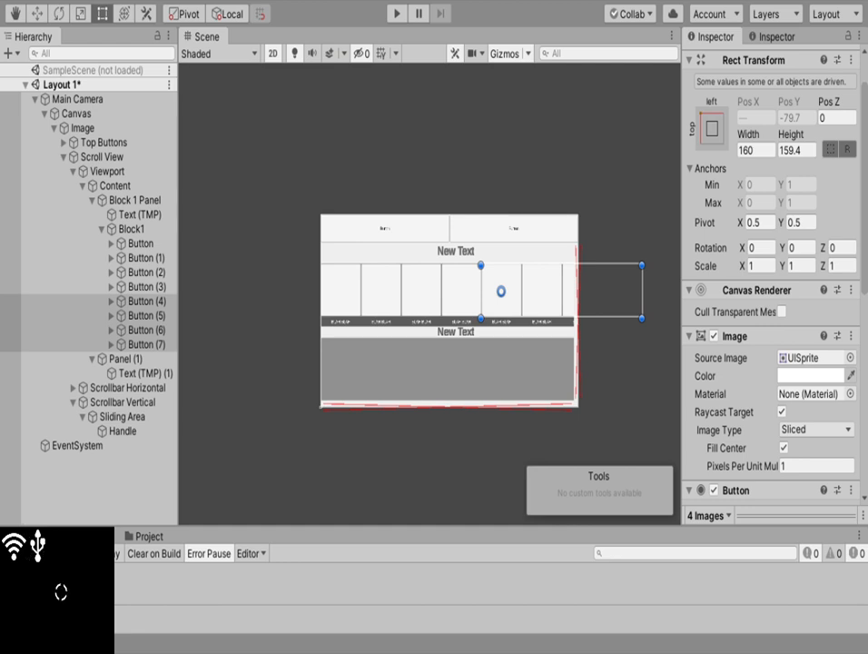
key("Delete")
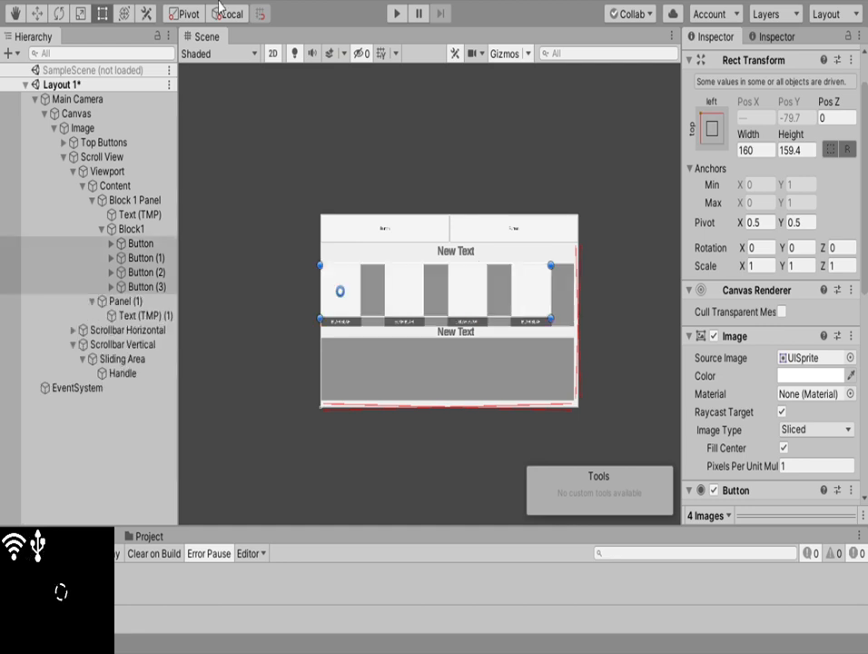
Collapse Block1 and rename Panel (1) under Content as Block 2 Panel
left_click(102, 229)
left_click(127, 229)
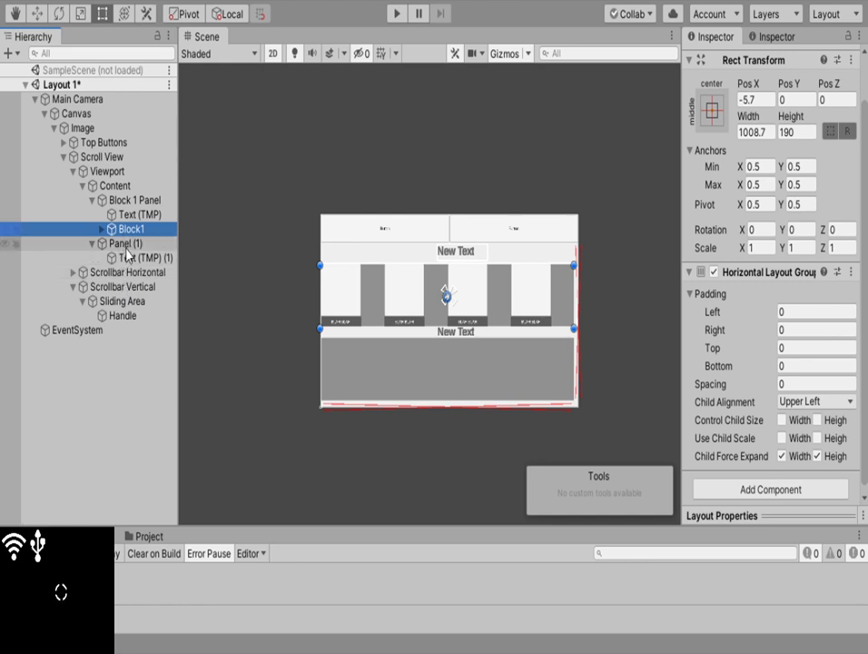
left_click(127, 200)
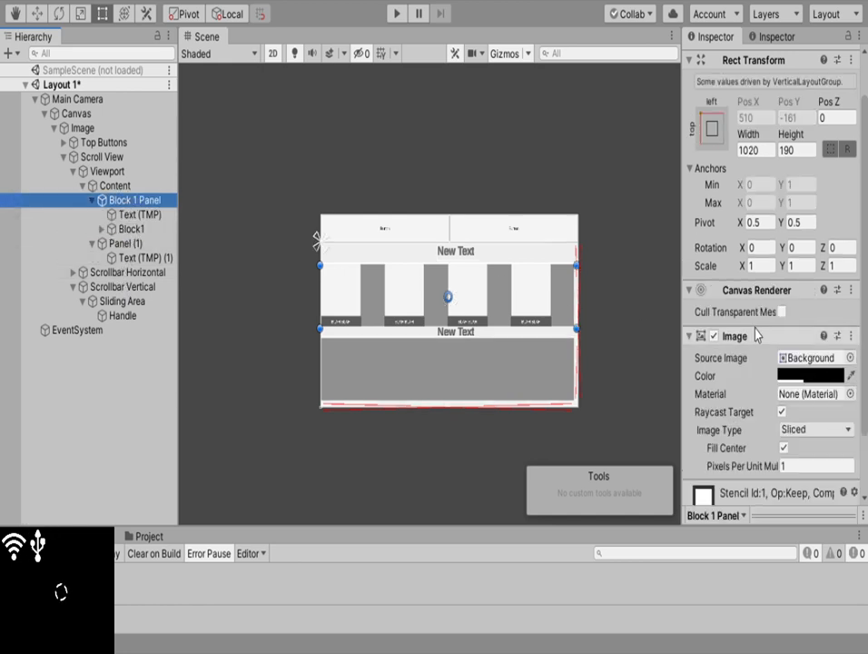
scroll(781, 363, "down", 3)
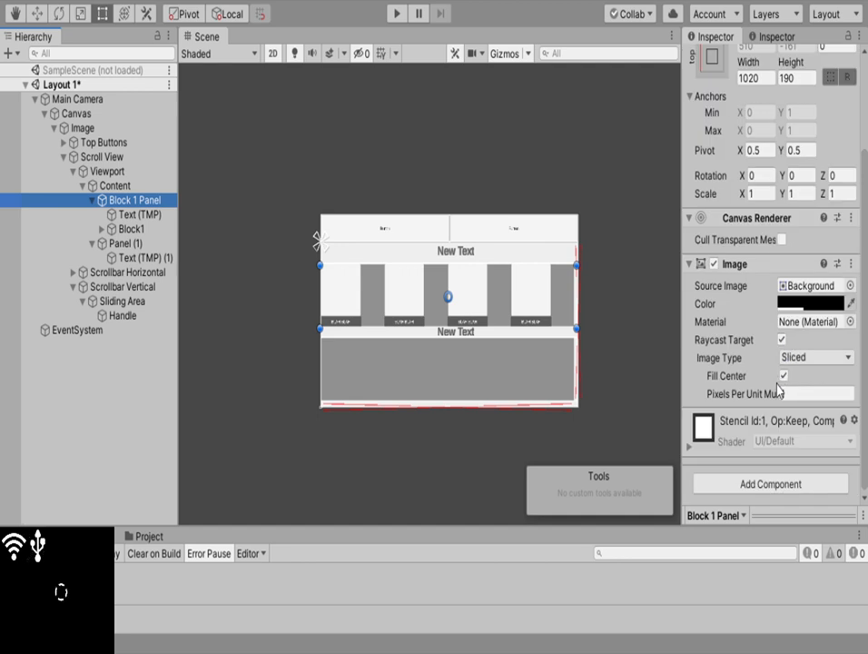
left_click(107, 186)
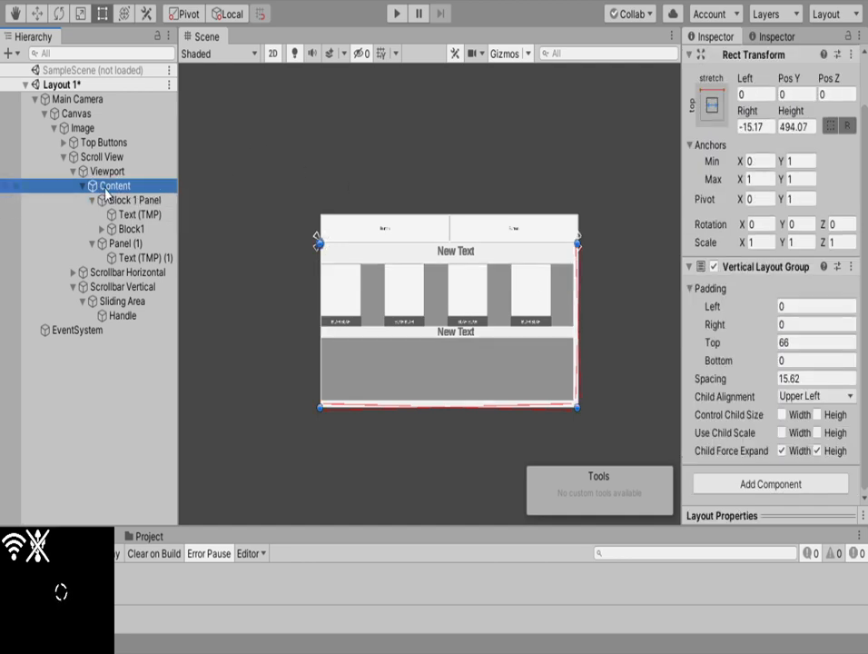
left_click(115, 200)
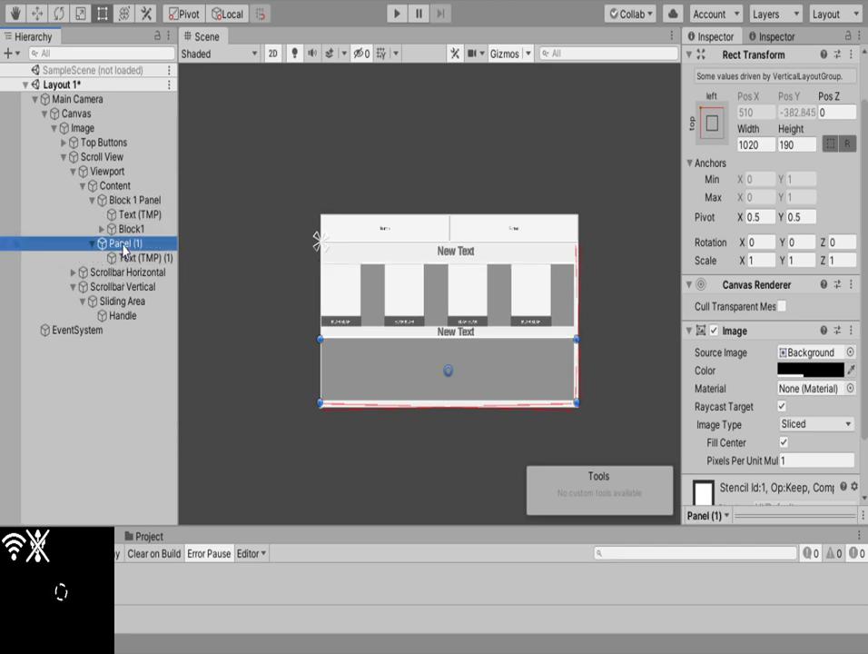
left_click(125, 245)
type("B")
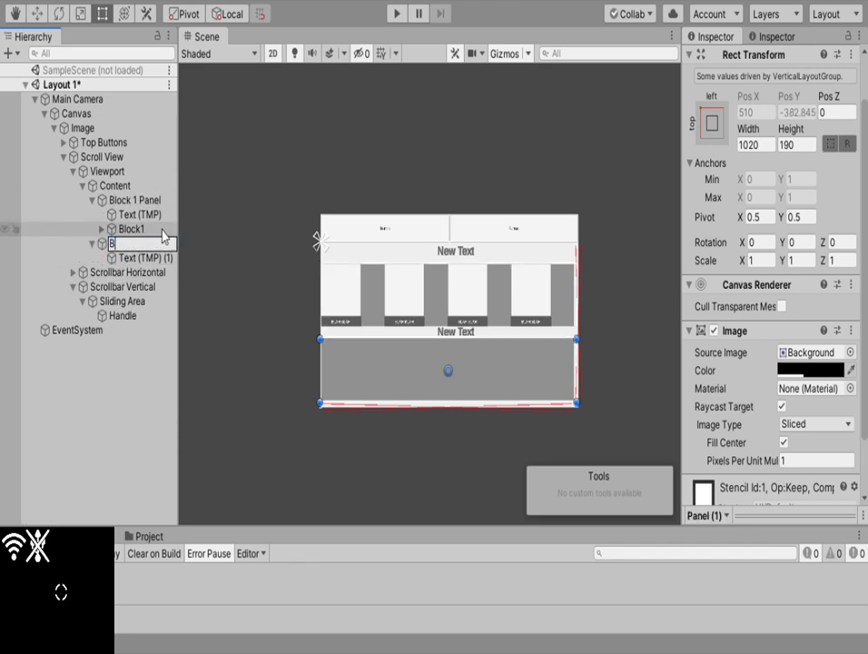
type("lock 2 Panel")
key("Return")
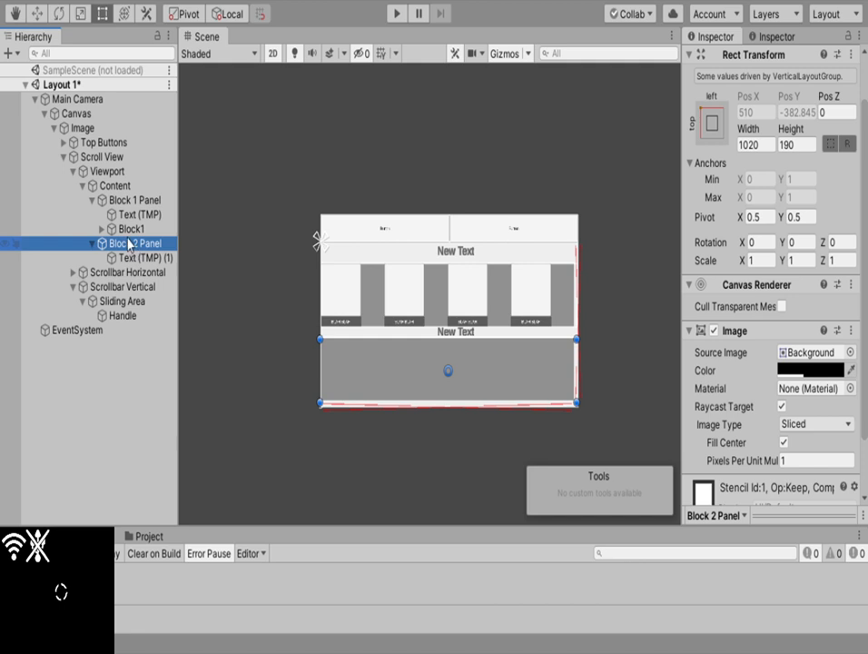
Duplicate Block1 with its four buttons and make the copy a child of Block 2 Panel
left_click(128, 230)
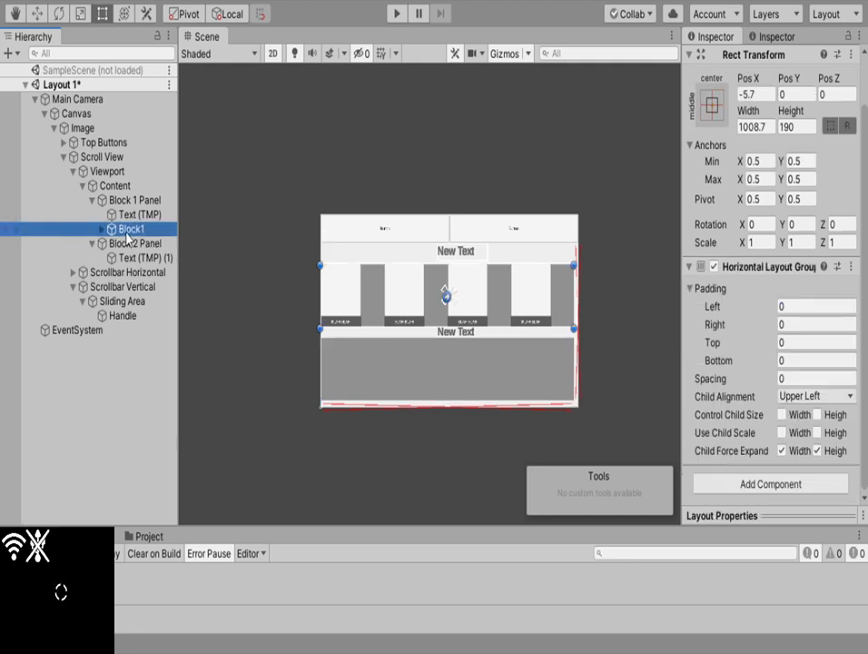
left_click(132, 245)
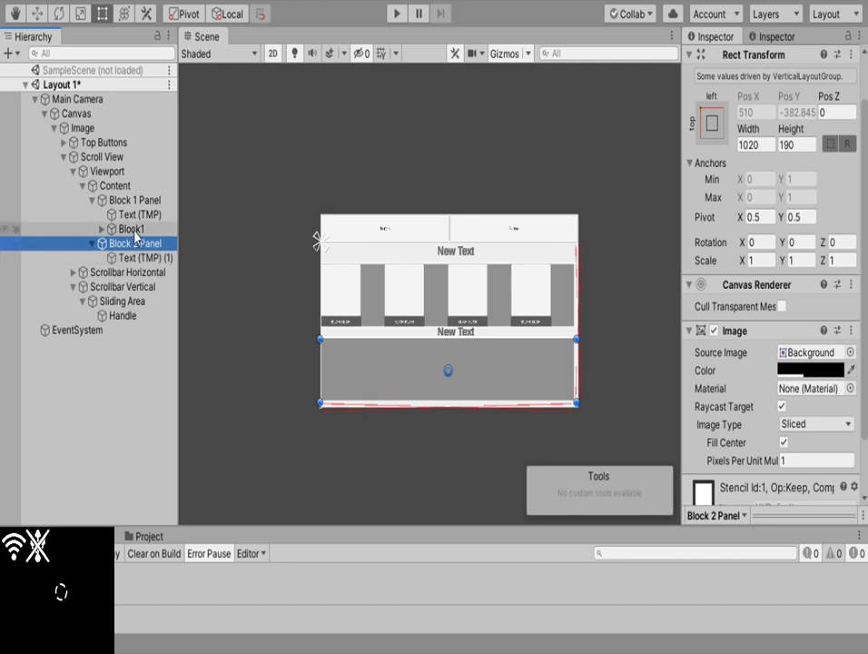
left_click(133, 229)
key("ctrl+d")
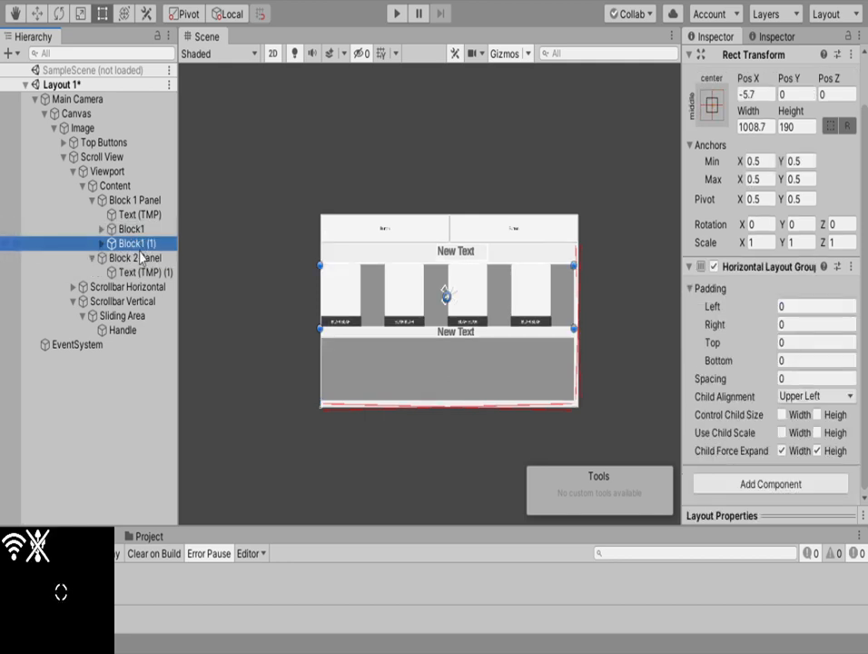
left_click_drag(133, 249, 136, 259)
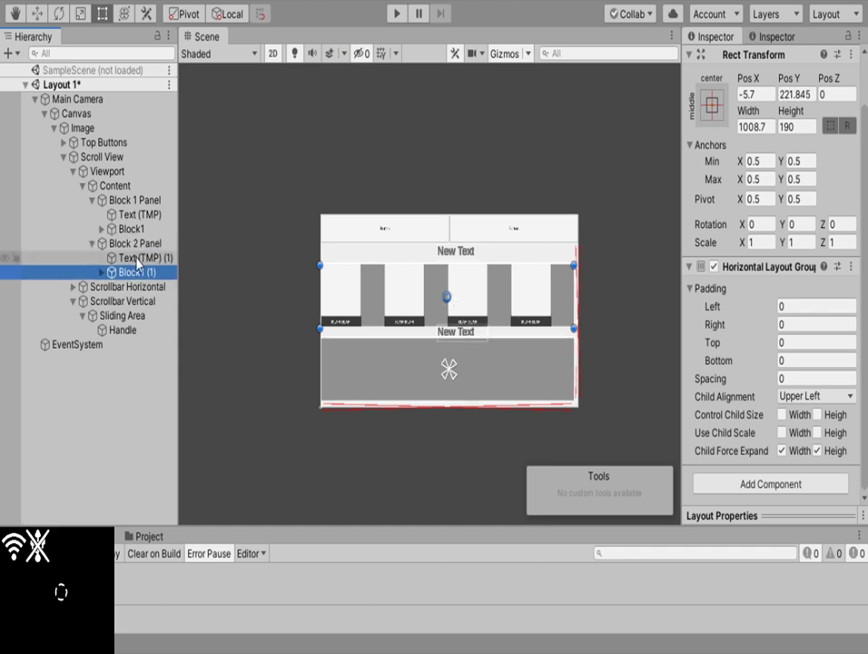
Lower the Block1 copy onto Block 2 Panel's grey area at Pos Y about -1.4, and collapse both block panels in the hierarchy
left_click(37, 12)
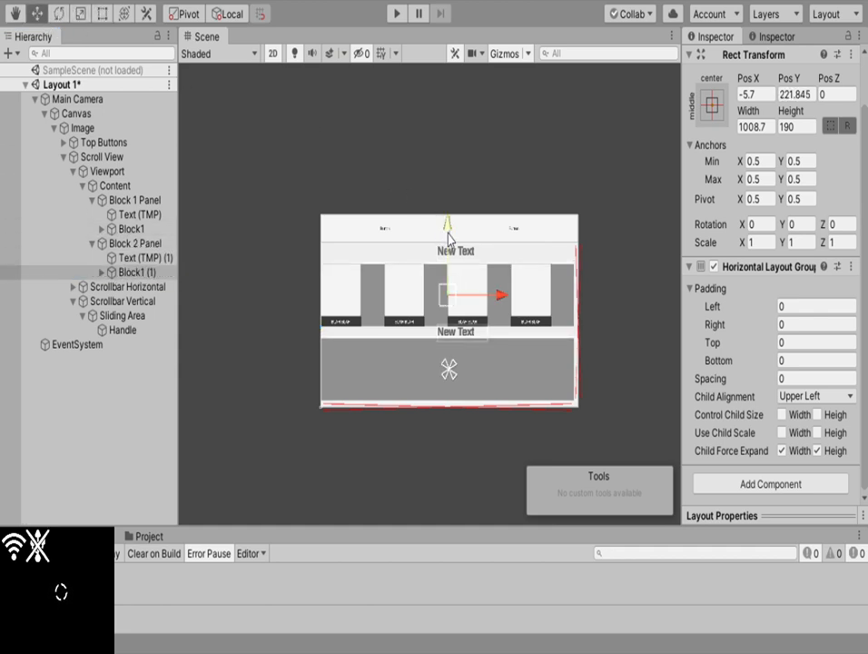
left_click_drag(450, 234, 459, 313)
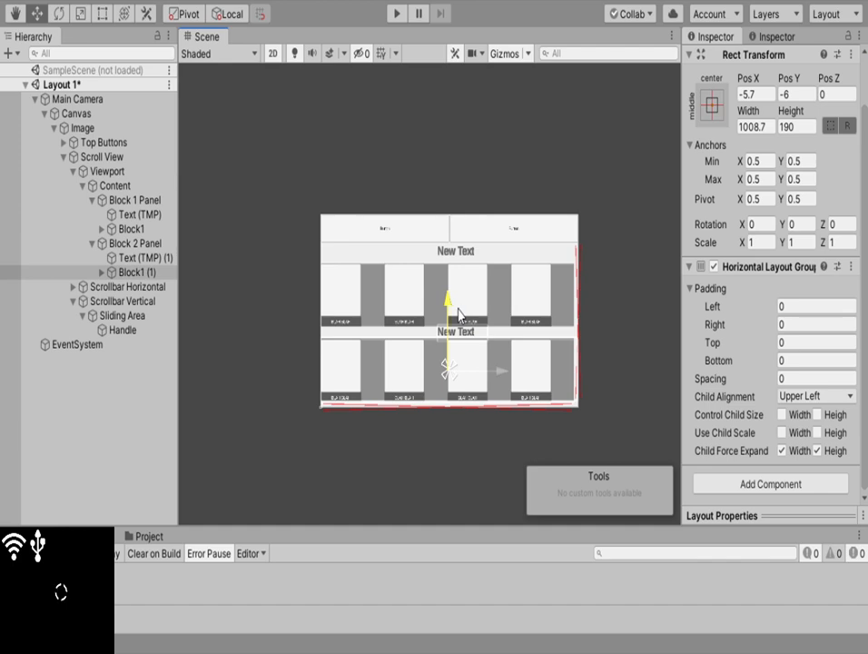
scroll(463, 350, "up", 5)
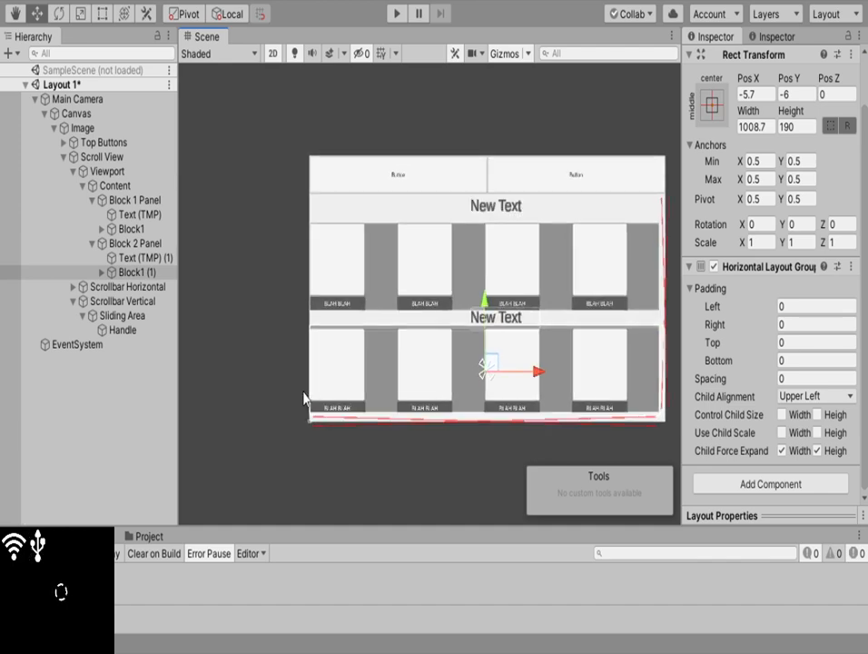
scroll(459, 349, "up", 3)
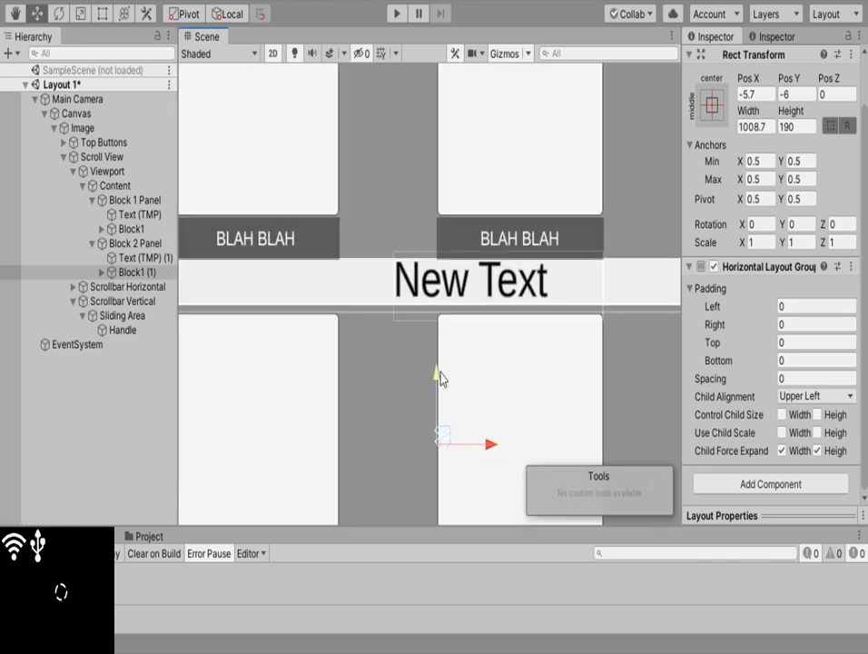
left_click_drag(439, 365, 434, 374)
middle_click_drag(435, 375, 433, 365)
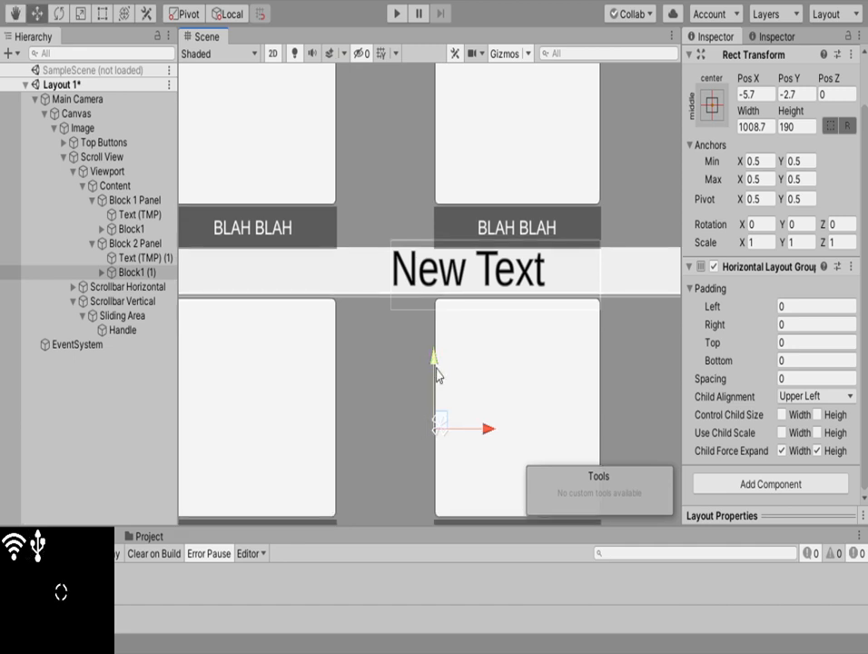
left_click_drag(435, 367, 434, 366)
middle_click_drag(434, 366, 407, 181)
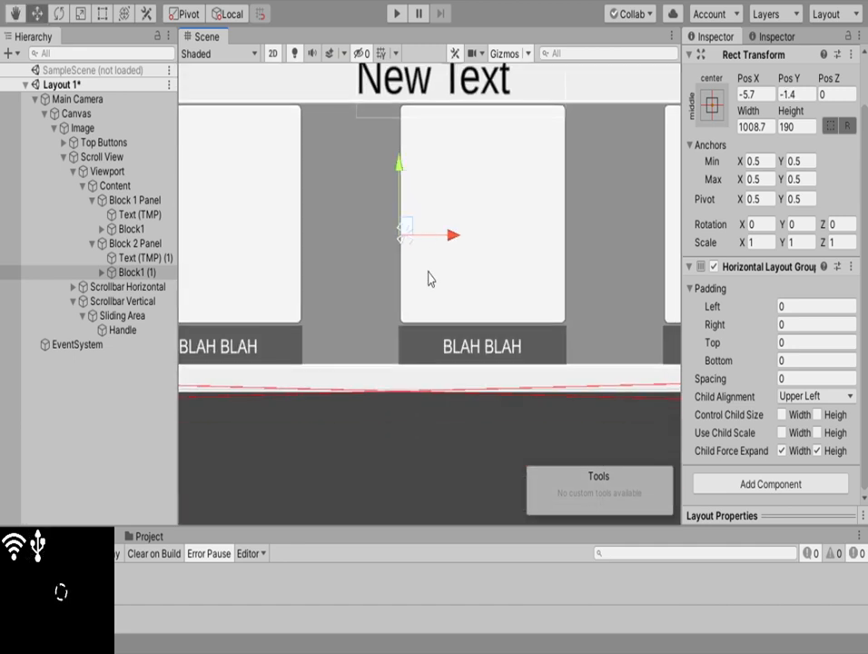
scroll(431, 306, "down", 6)
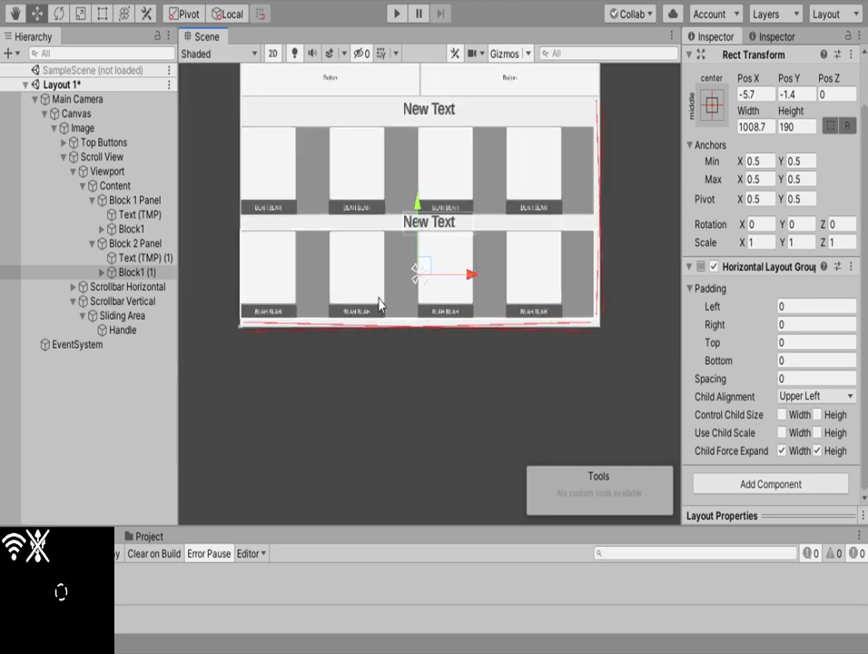
left_click(92, 244)
left_click(91, 200)
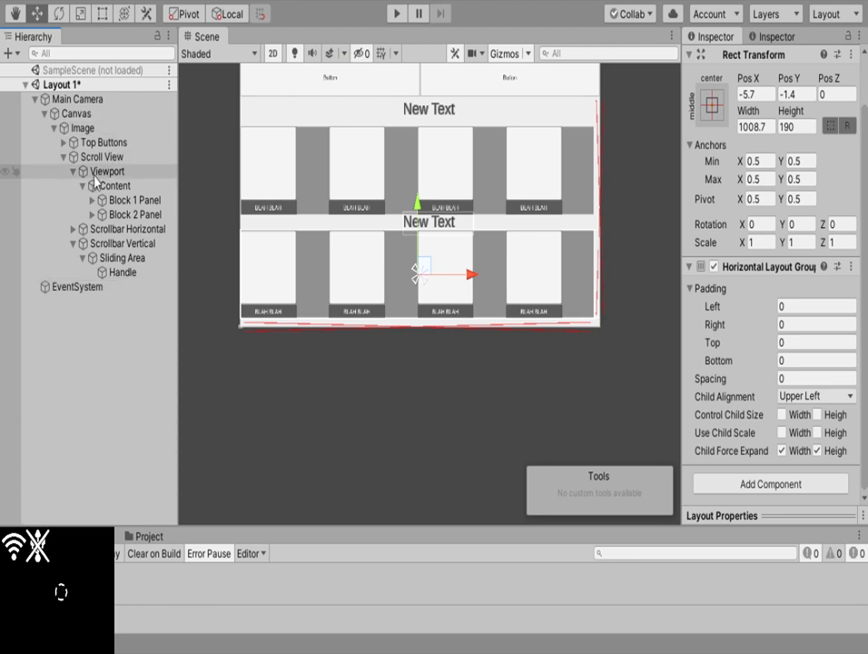
Change the title text above Block 1 Panel to New
left_click(127, 215)
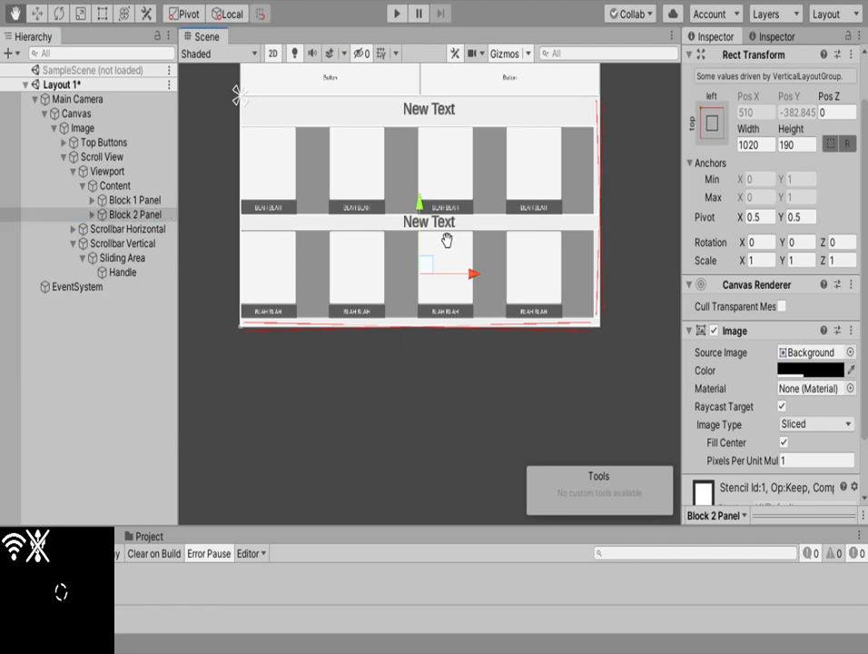
middle_click_drag(446, 241, 463, 295)
left_click(448, 184)
left_click(450, 186)
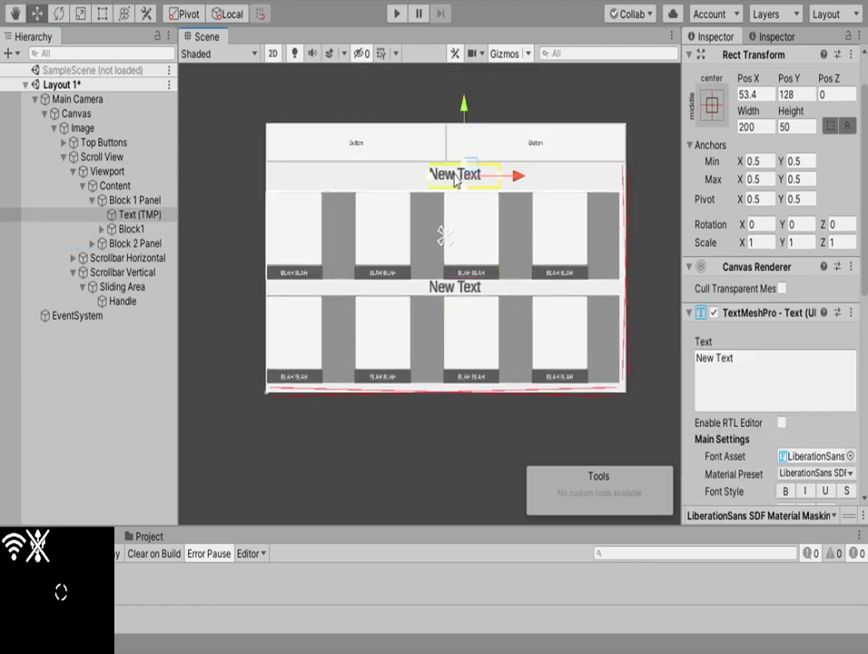
left_click(756, 362)
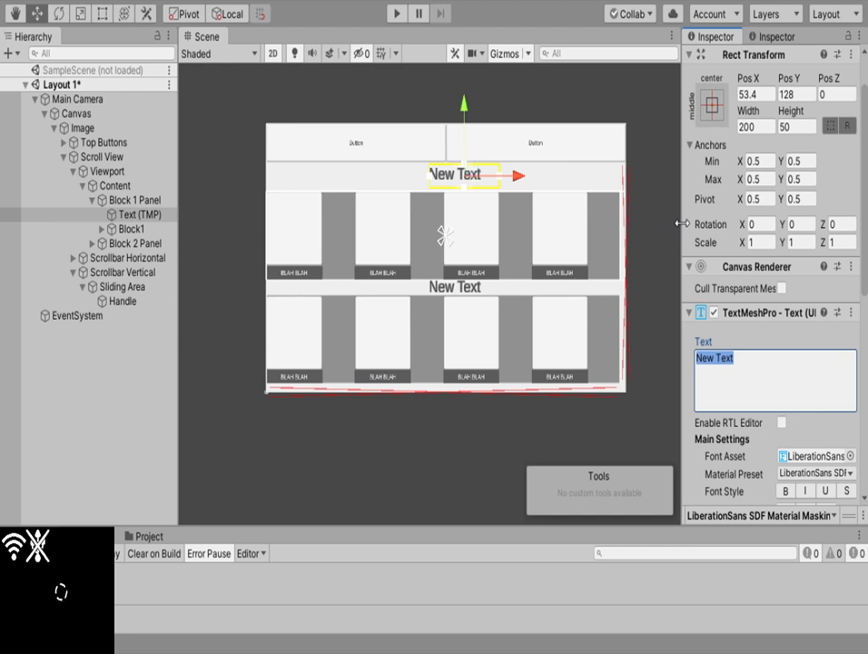
type("New")
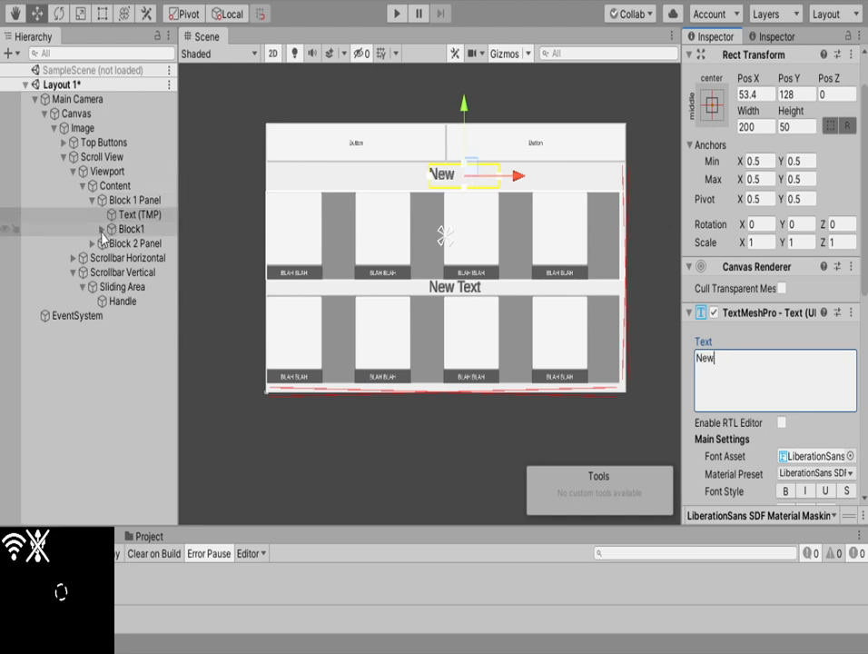
Change Block 2 Panel's title text to Next, and collapse both block panels in the hierarchy
left_click(101, 229)
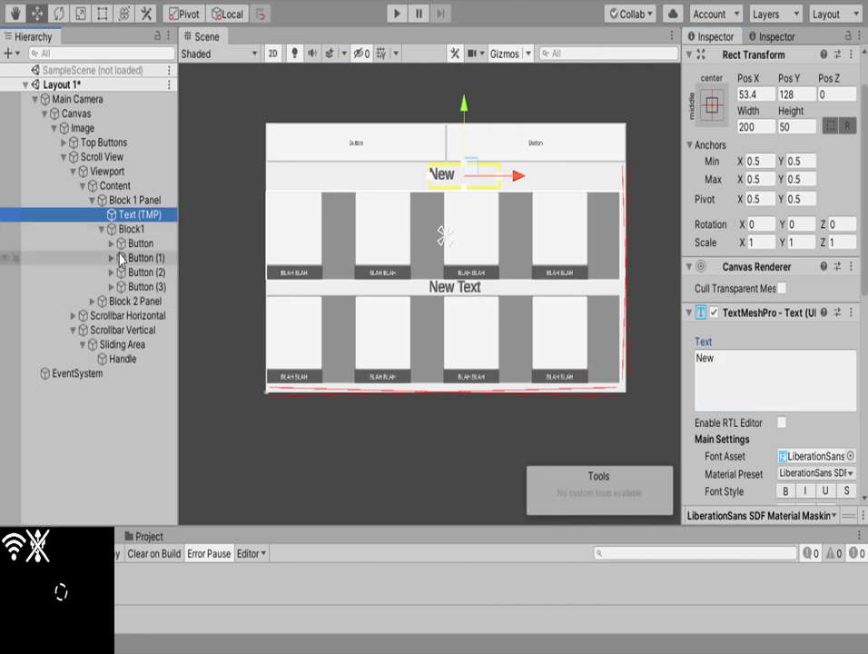
left_click(126, 229)
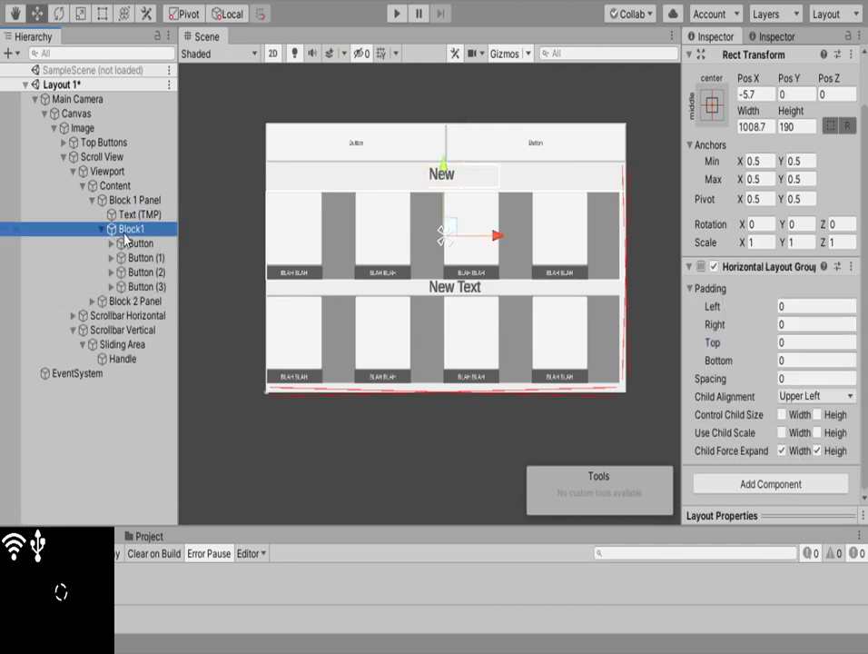
left_click(444, 299)
left_click(445, 300)
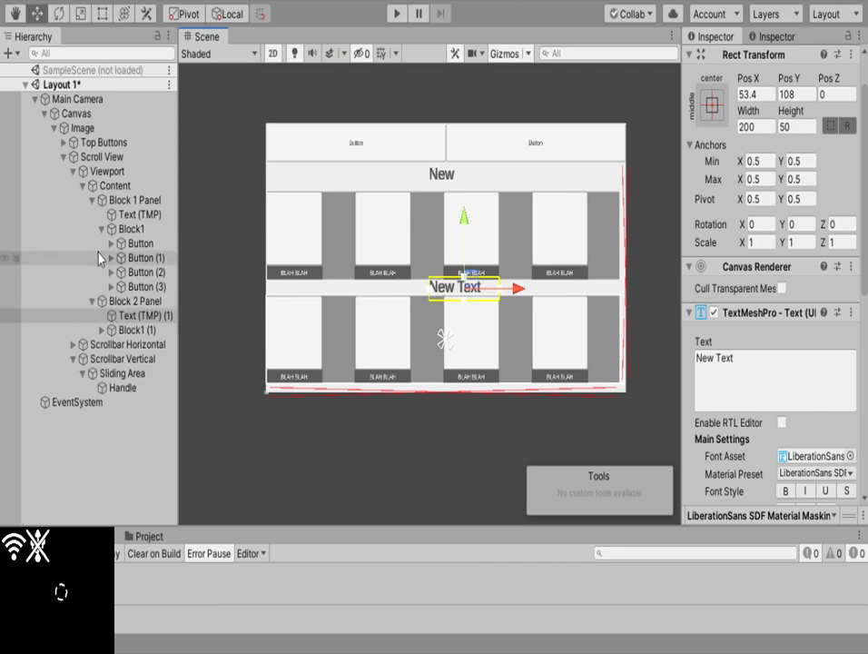
left_click(102, 229)
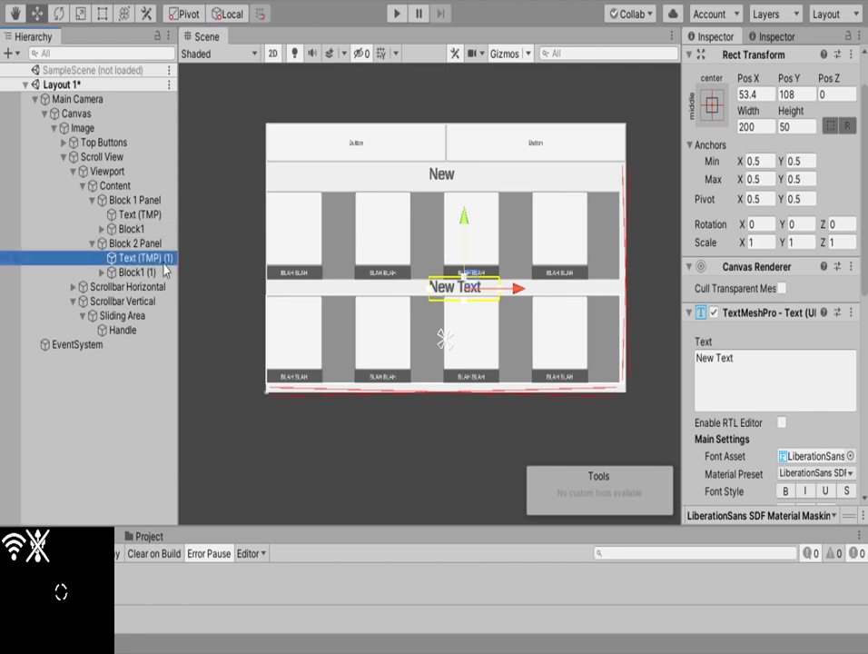
left_click(760, 358)
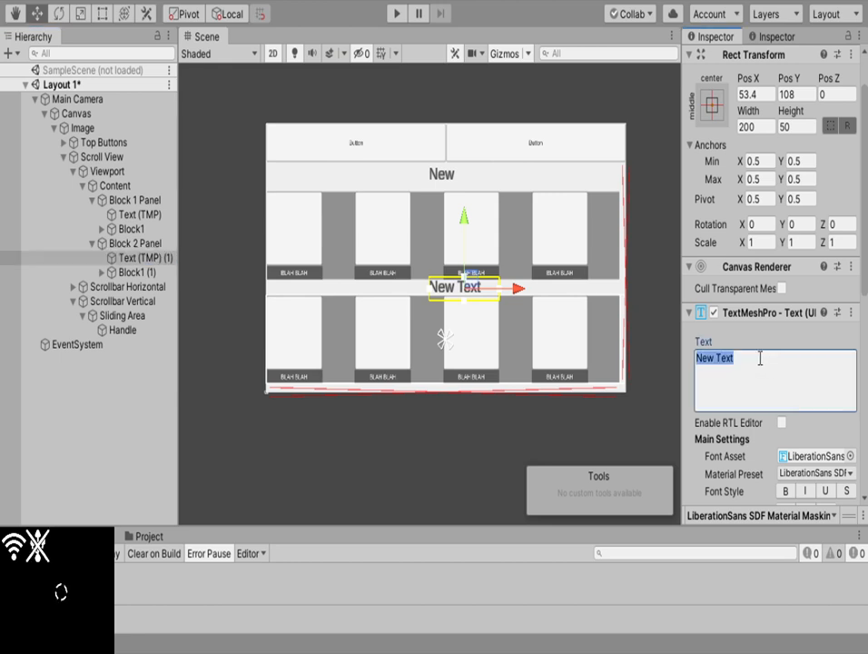
type("Next")
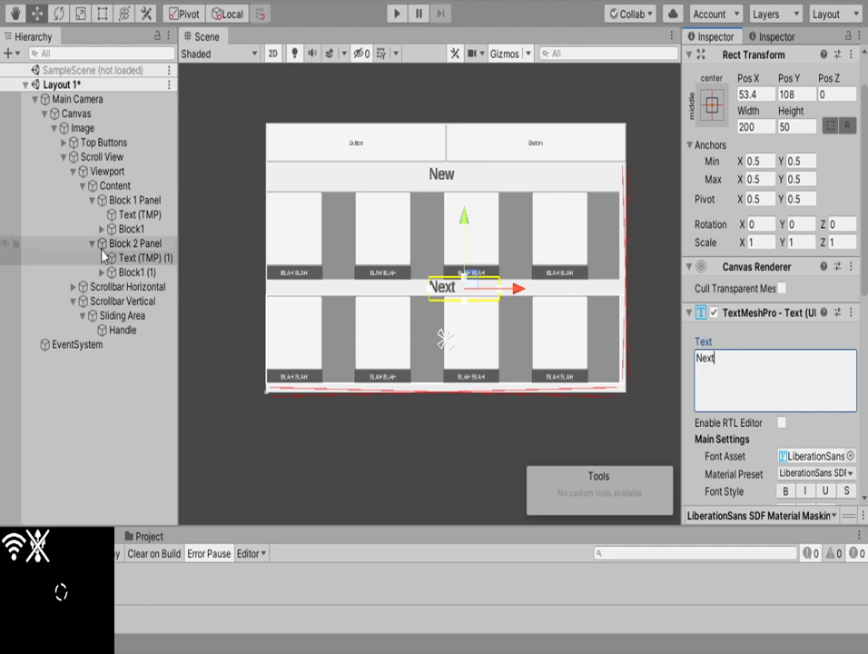
left_click(91, 243)
left_click(127, 242)
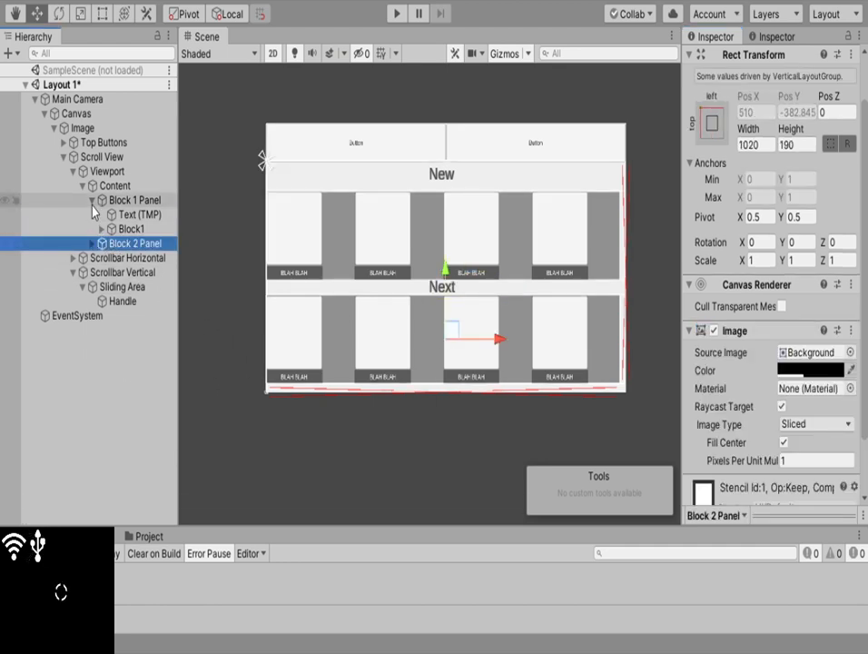
left_click(92, 200)
Try duplicating Block 2 Panel three times under Content, and undo the three copies
key("ctrl+d")
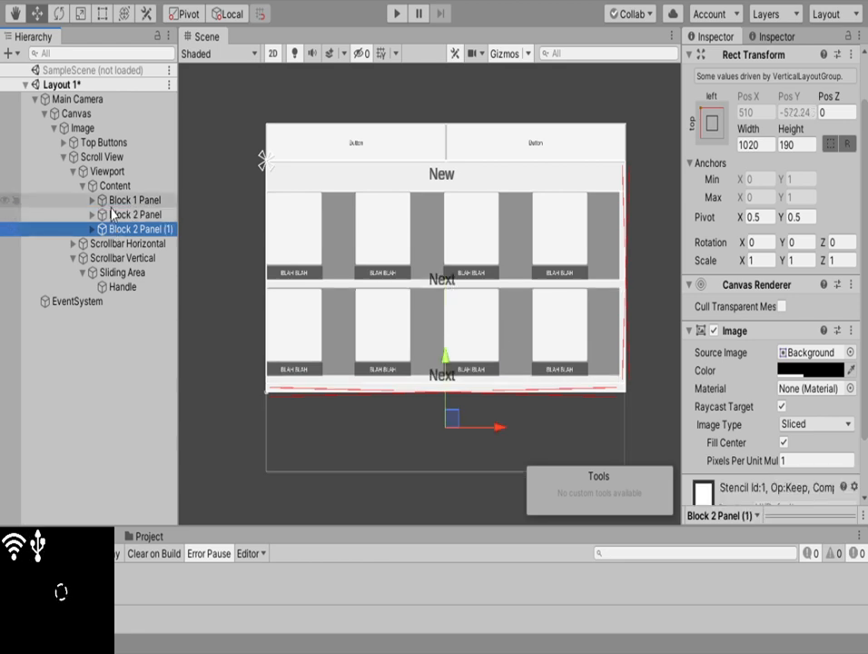
key("ctrl+d")
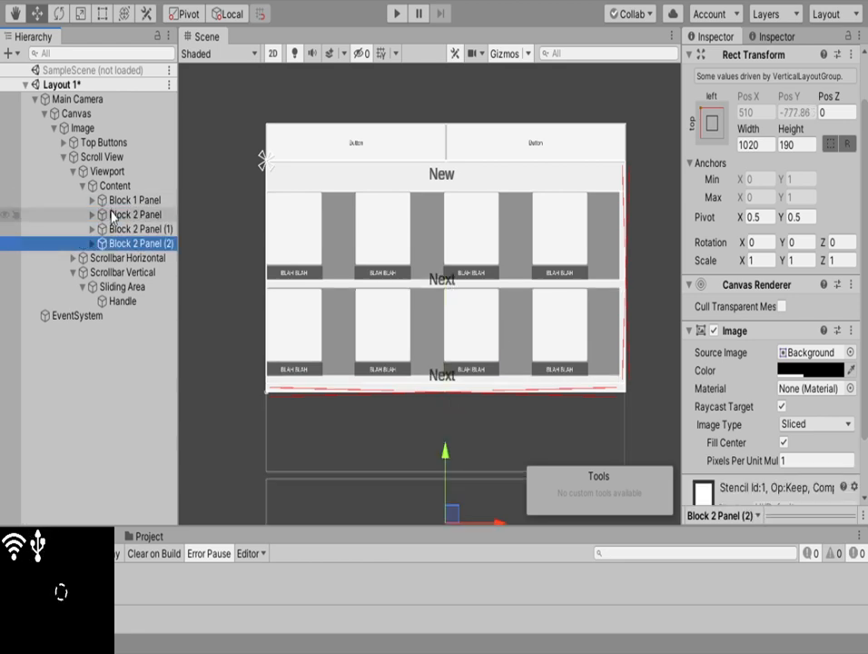
key("ctrl+d")
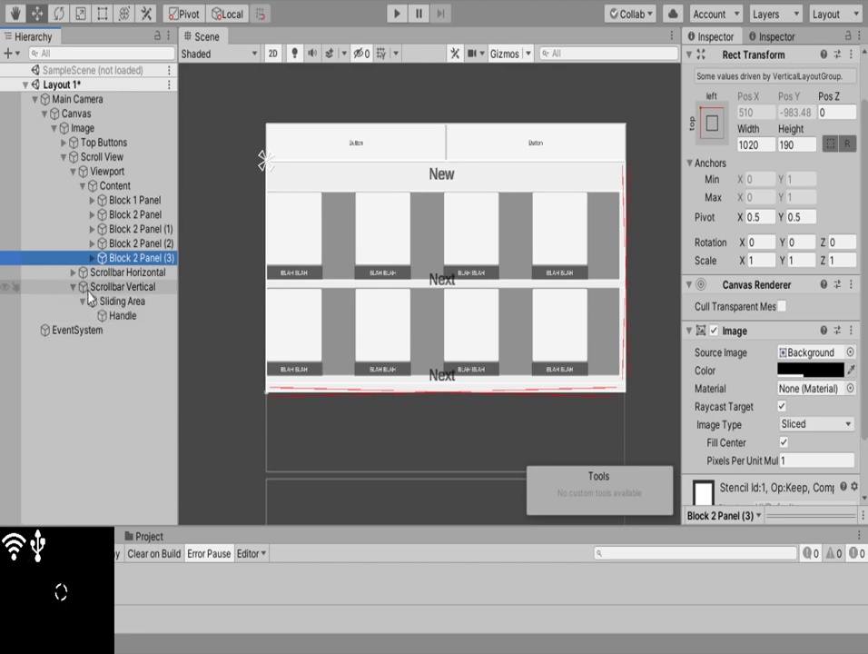
key("ctrl+z")
key("ctrl+z")
key("ctrl+z")
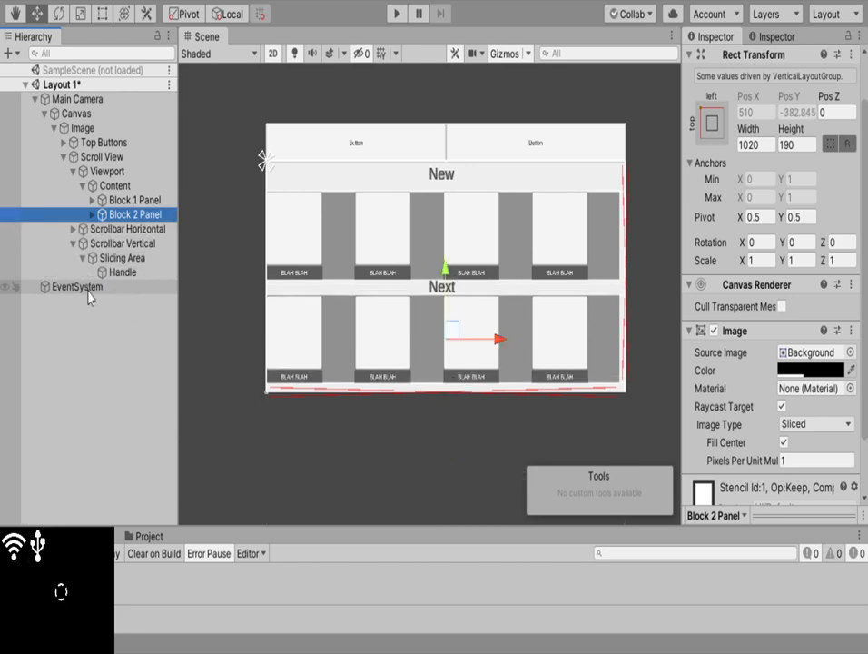
Set the spacing of Content's Vertical Layout Group to 33.9
left_click(111, 172)
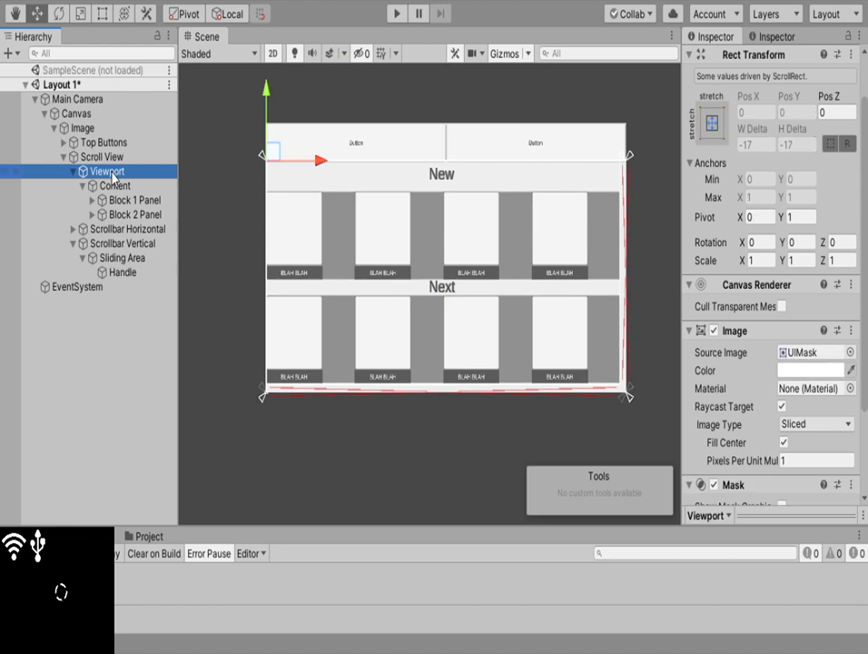
left_click(112, 186)
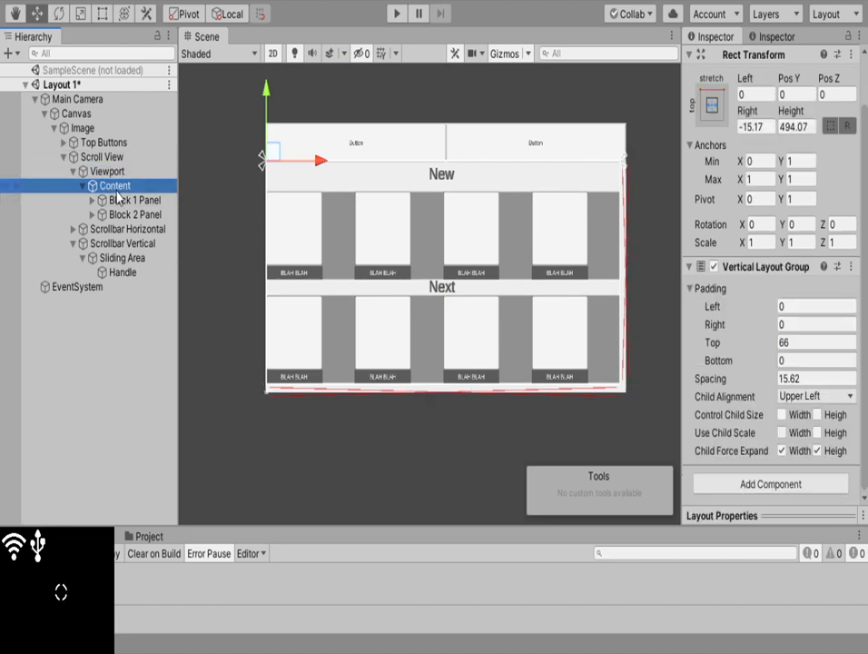
left_click_drag(765, 374, 319, 362)
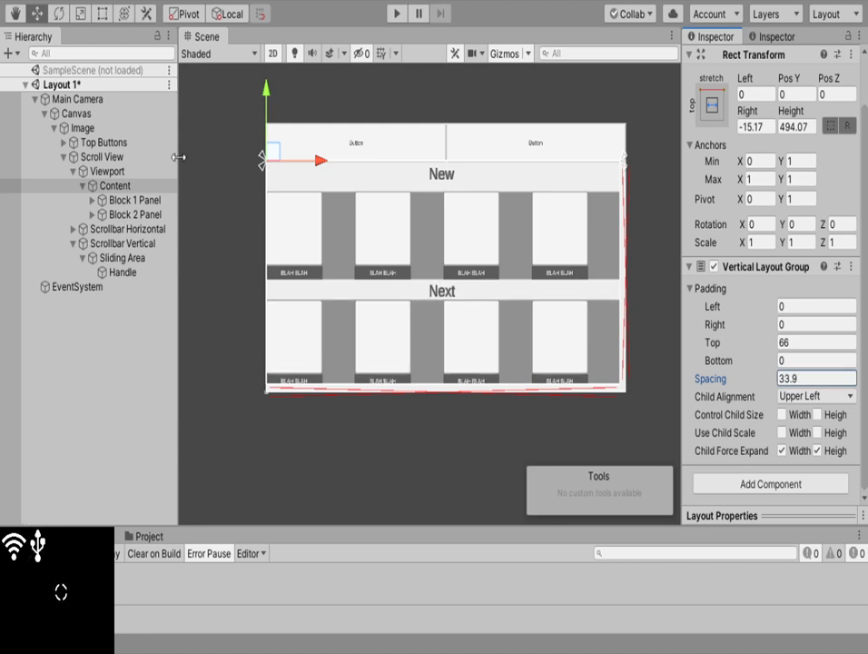
Duplicate Block 2 Panel three times under Content
left_click(124, 215)
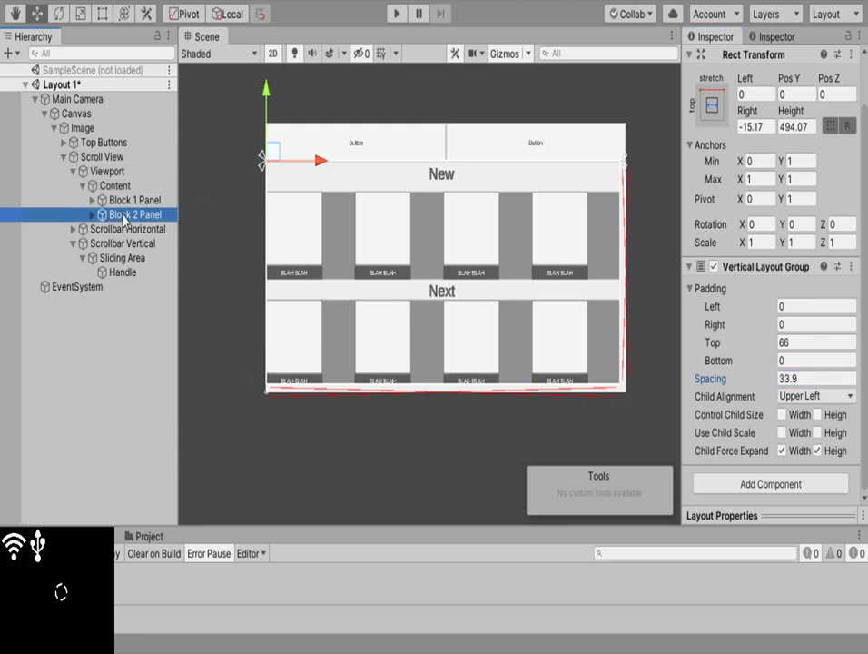
key("ctrl+d")
key("ctrl+d")
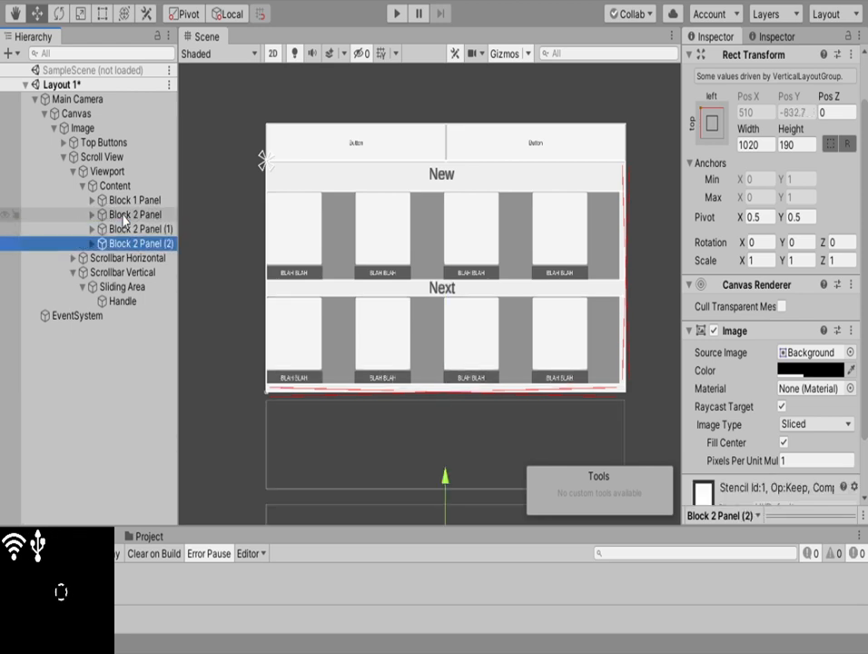
key("ctrl+d")
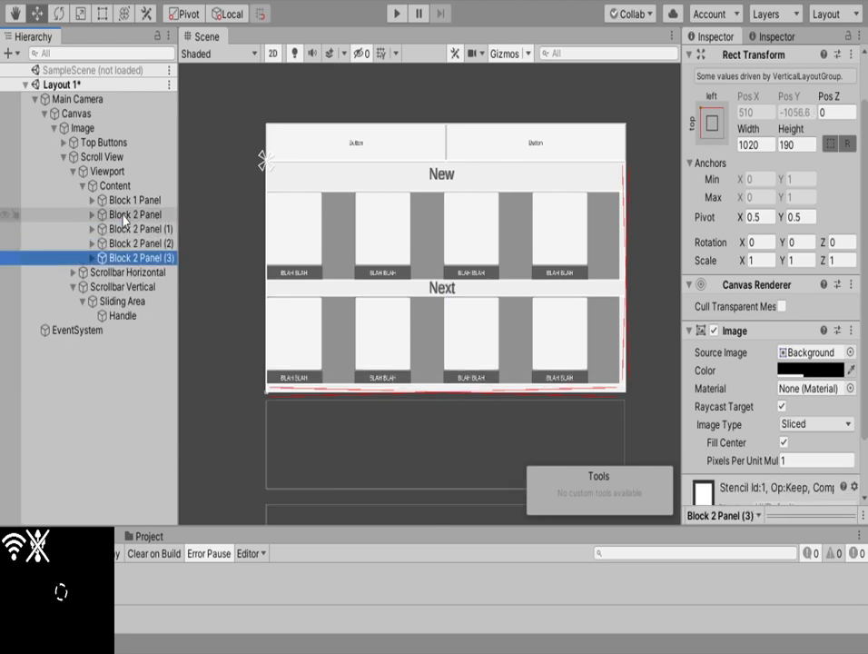
Run the scene with the Game view maximized, test scrolling the block panels in several directions, and return to the Scene view
left_click(398, 14)
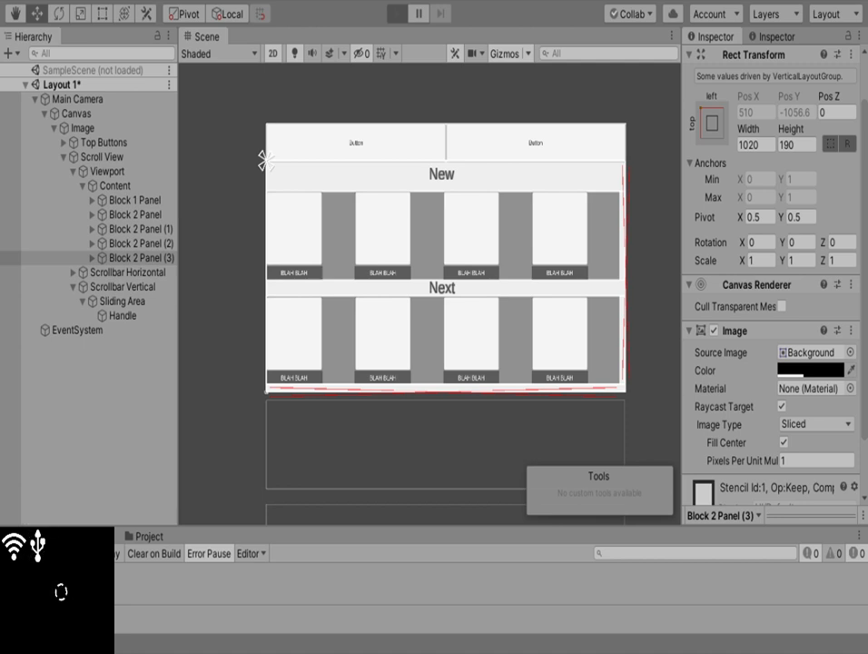
key("ctrl+p")
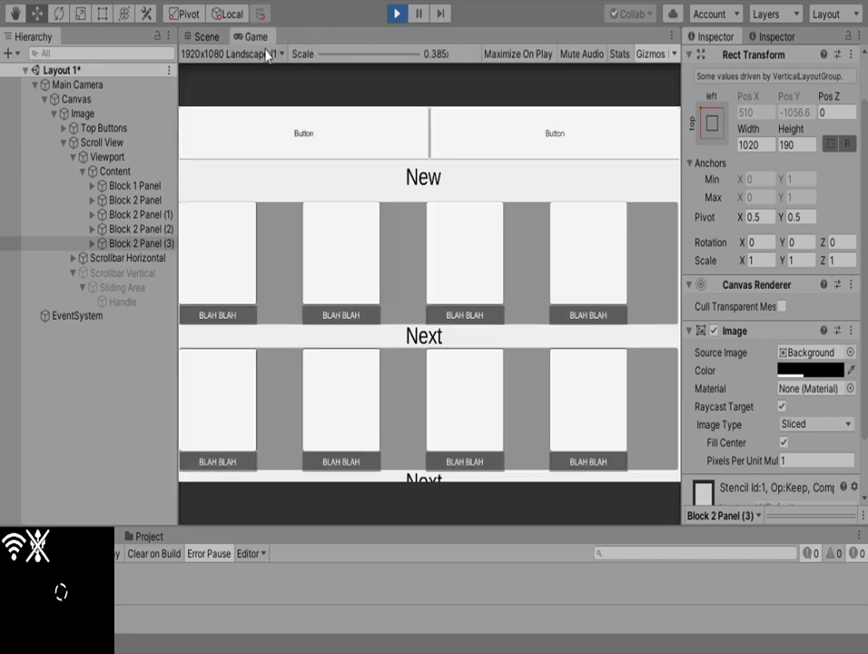
key("shift+space")
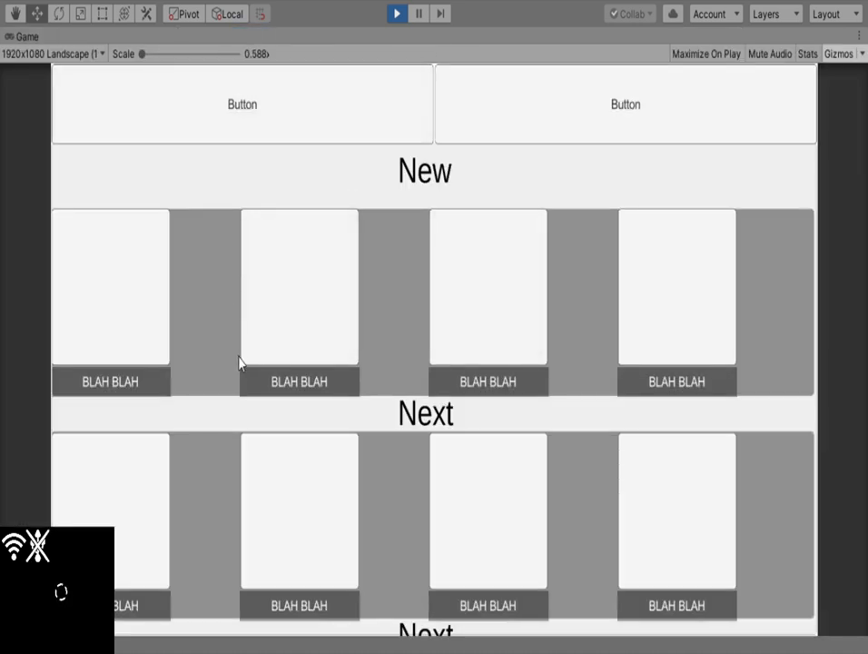
left_click_drag(191, 350, 369, 372)
left_click_drag(288, 349, 0, 365)
left_click_drag(475, 544, 256, 304)
left_click_drag(123, 318, 277, 312)
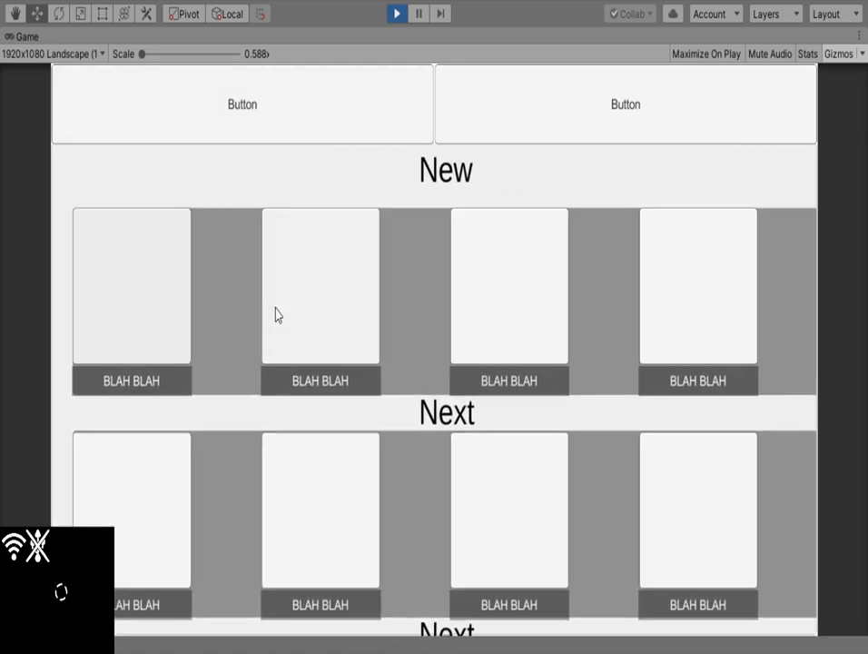
left_click(396, 15)
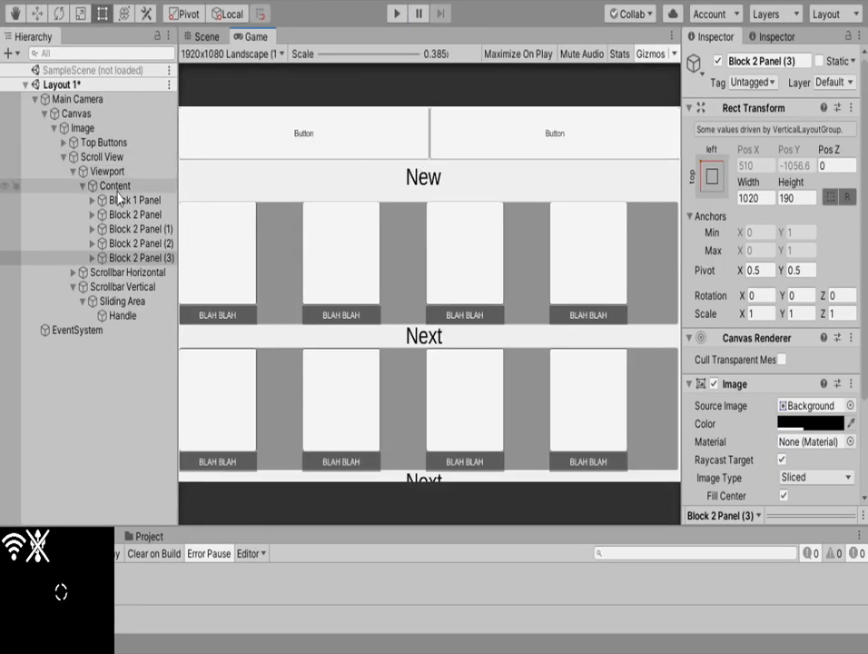
left_click(215, 39)
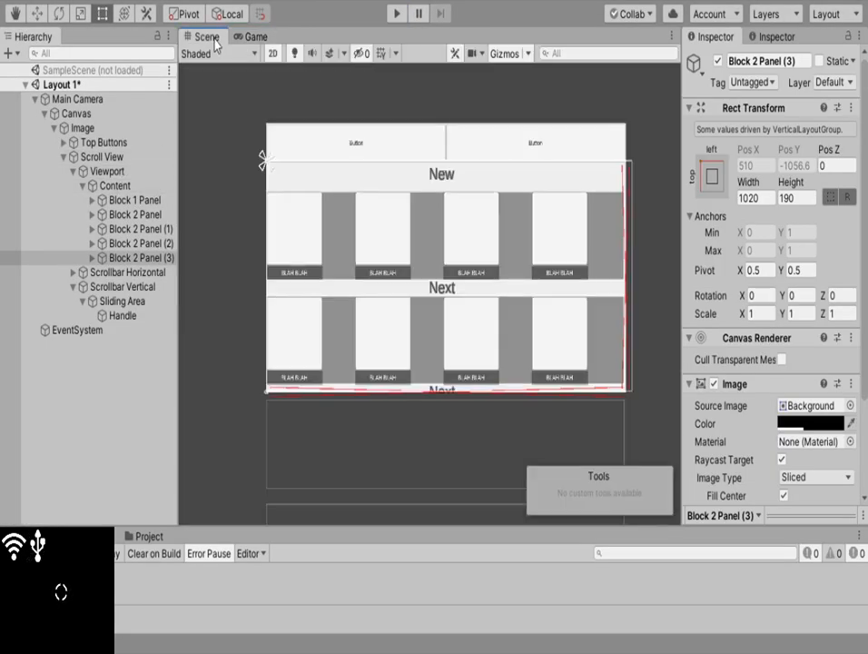
Turn off horizontal scrolling in the Scroll View's Scroll Rect component
left_click(106, 171)
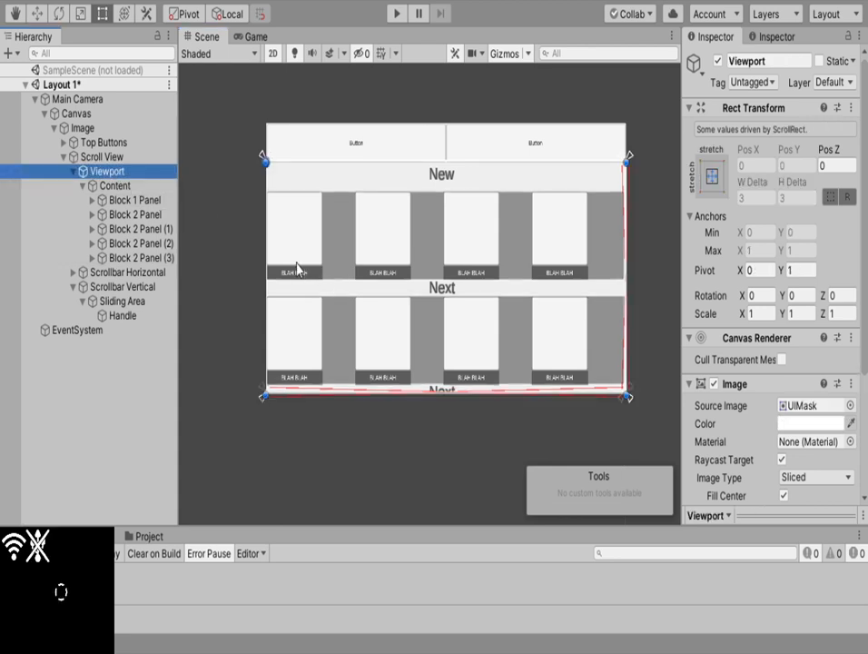
left_click(156, 186)
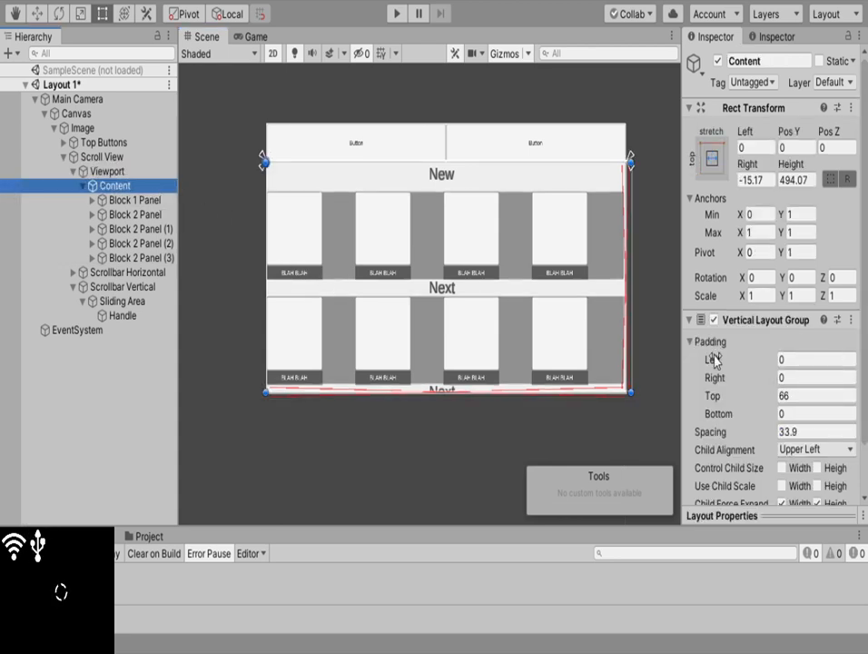
scroll(717, 359, "down", 3)
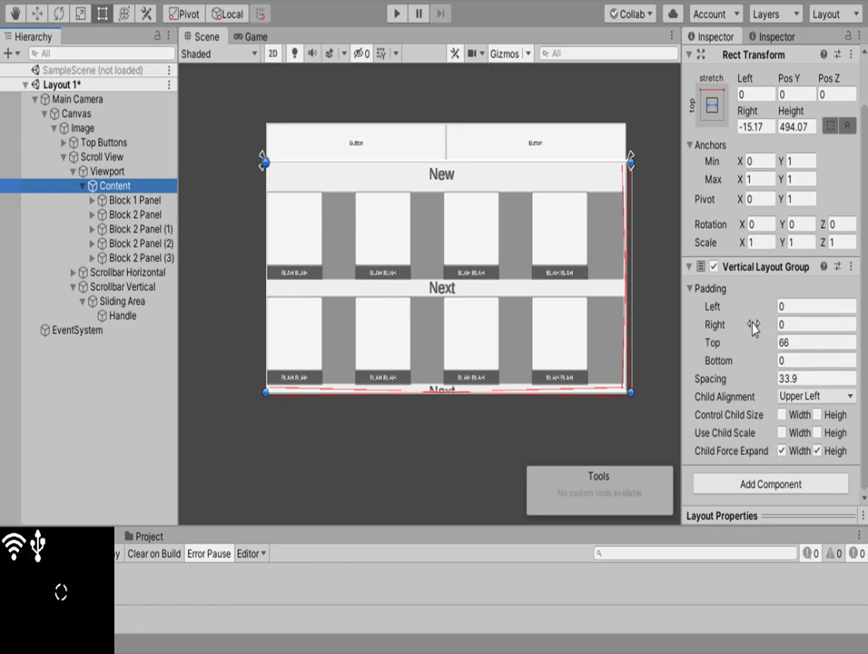
left_click(102, 156)
scroll(762, 400, "down", 5)
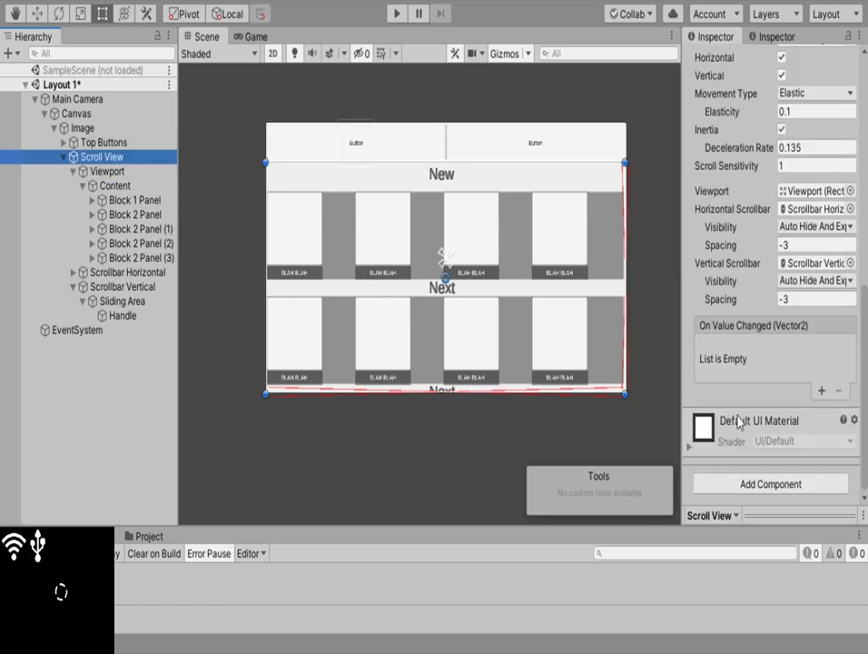
scroll(739, 423, "up", 6)
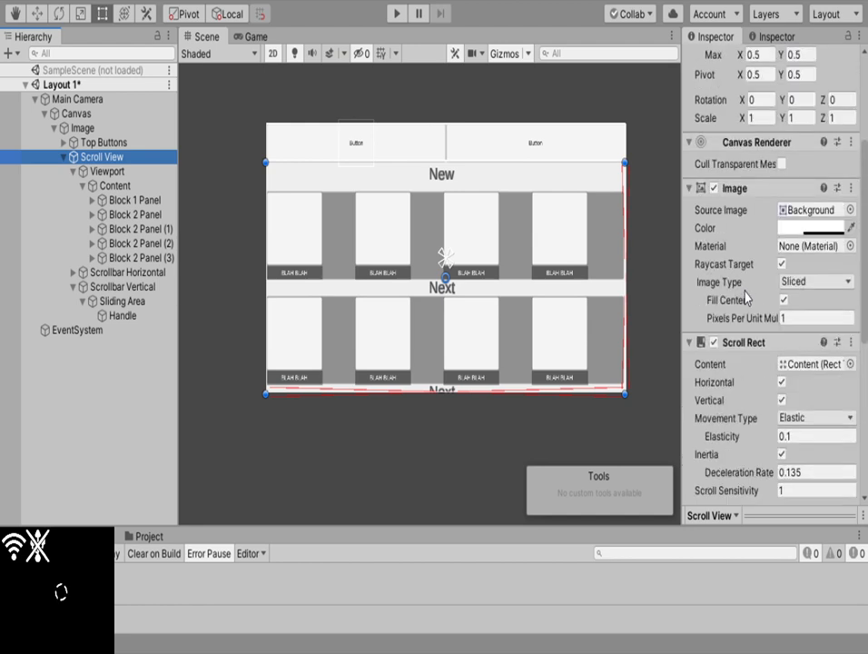
left_click(782, 401)
left_click(780, 383)
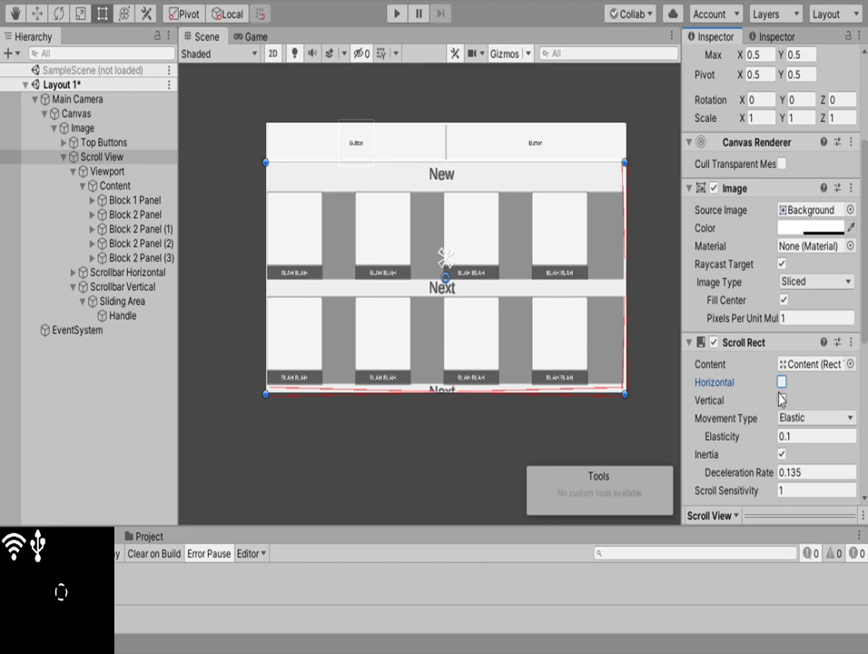
left_click(779, 399)
Set the Y value of the Canvas Scaler's Reference Resolution to 768 on Canvas
left_click(120, 186)
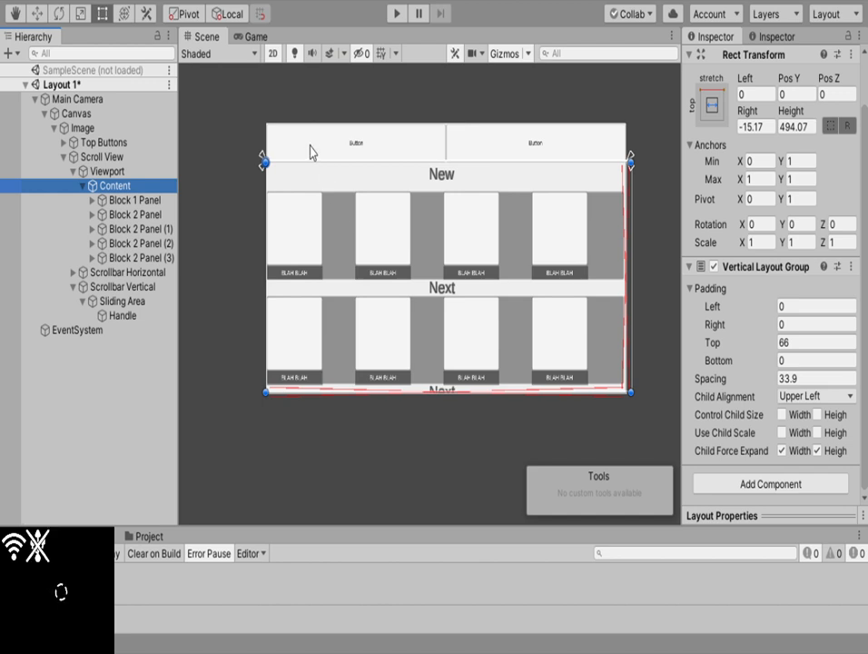
left_click(73, 115)
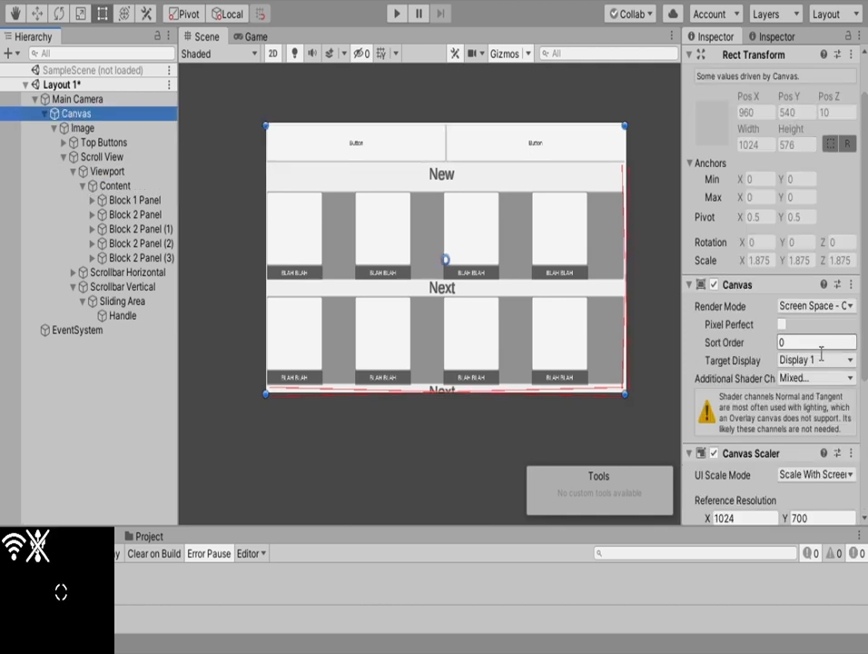
scroll(776, 440, "down", 5)
left_click(804, 305)
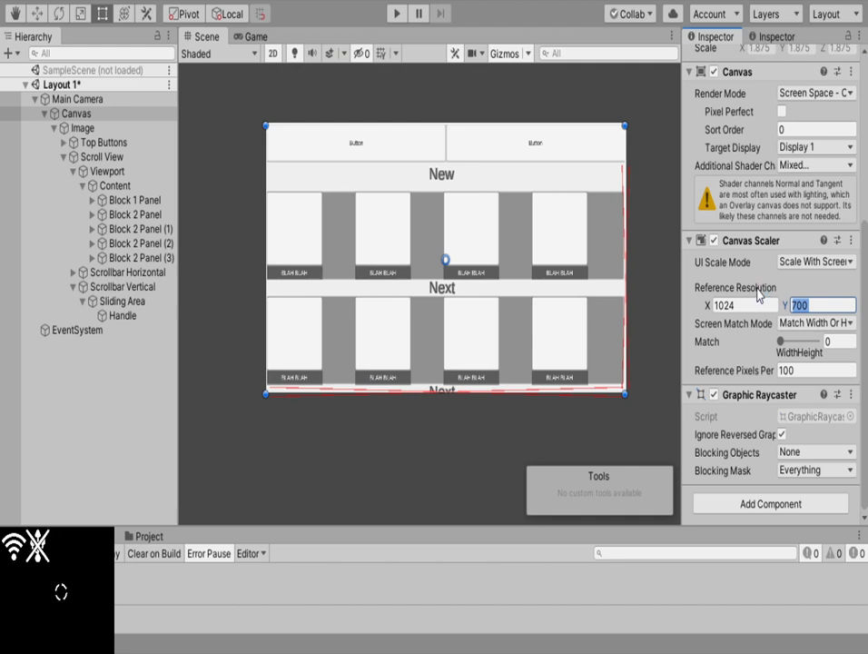
type("768")
left_click_drag(368, 394, 372, 407)
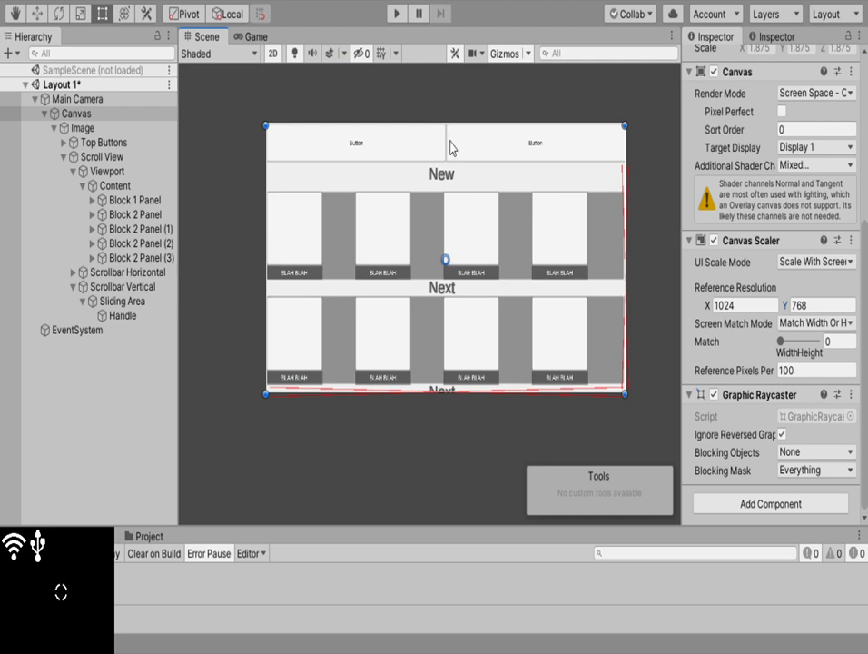
Collapse the Image hierarchy under Canvas and duplicate the whole Image object
left_click(508, 148)
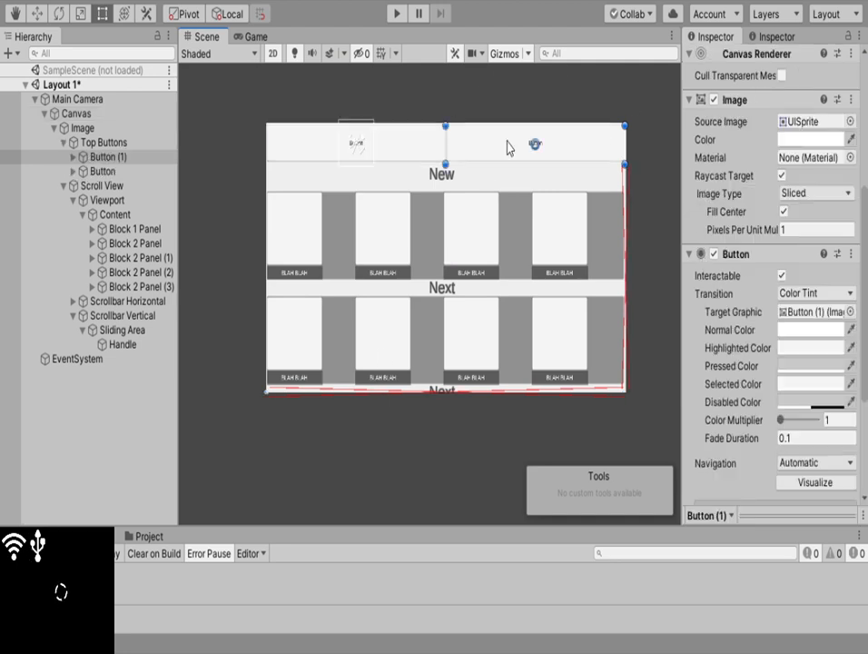
left_click(390, 138)
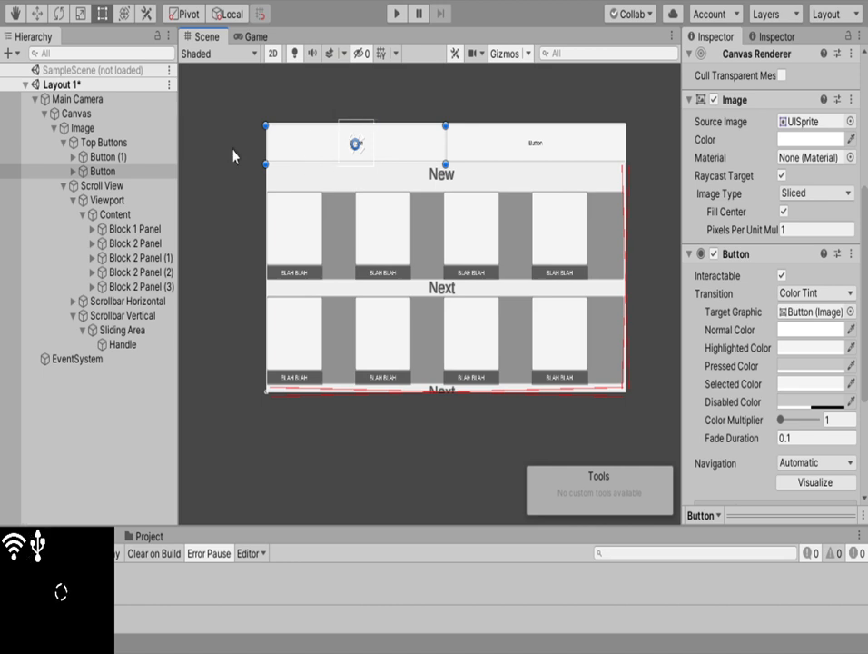
left_click(72, 186)
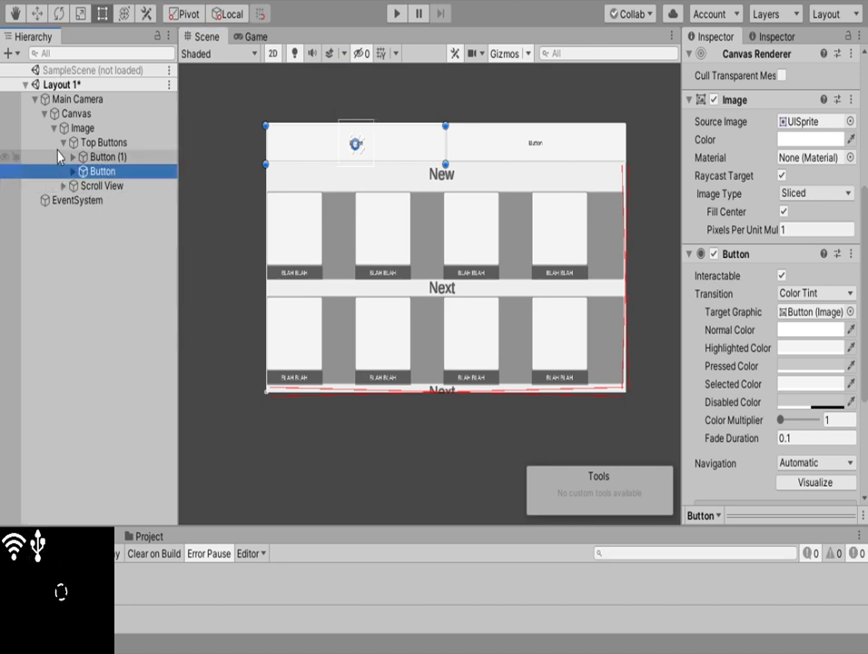
left_click(53, 129)
left_click(81, 129)
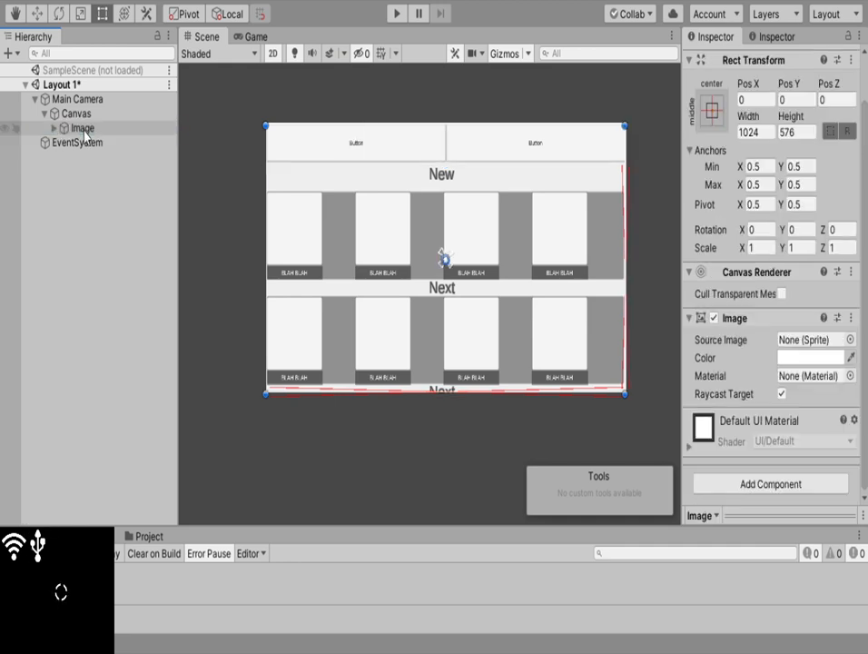
key("ctrl+d")
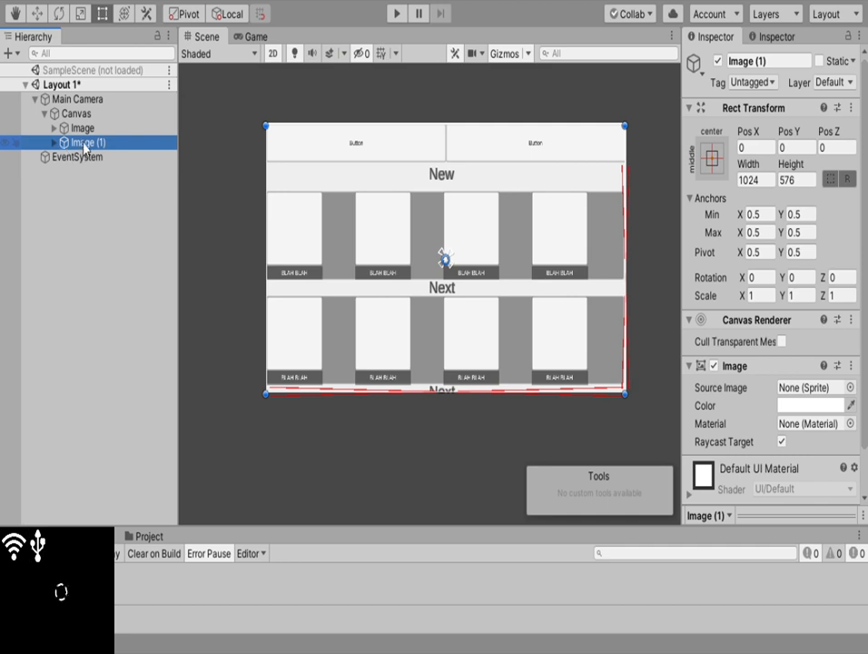
Rename the original Image object under Canvas to First Menu
double_click(85, 129)
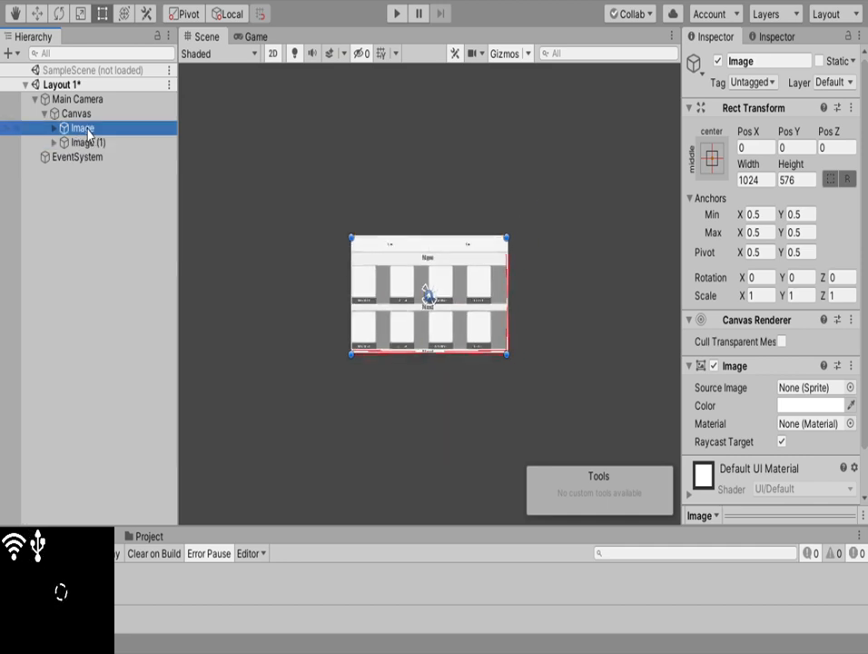
left_click(88, 132)
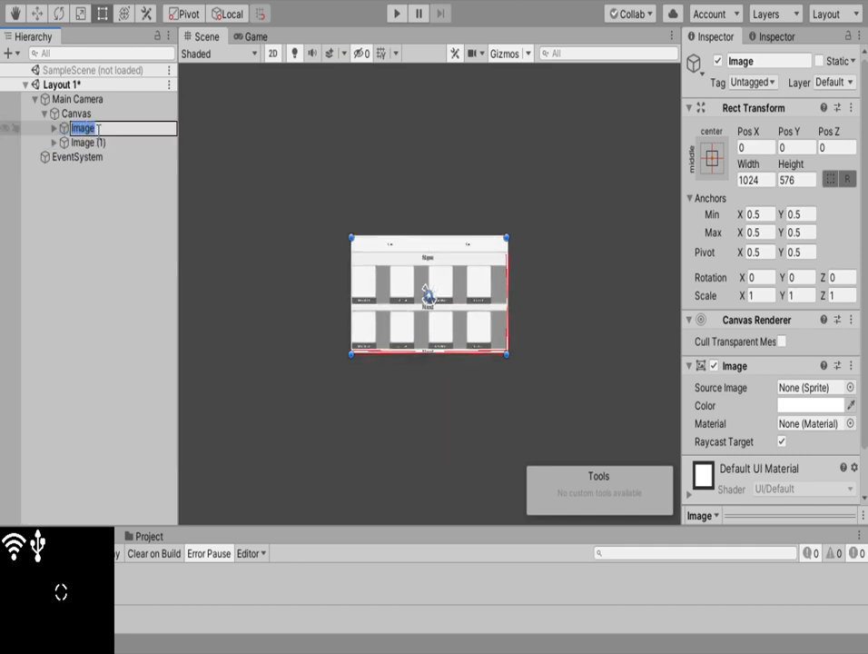
type("S")
key("BackSpace")
key("BackSpace")
type("First Me")
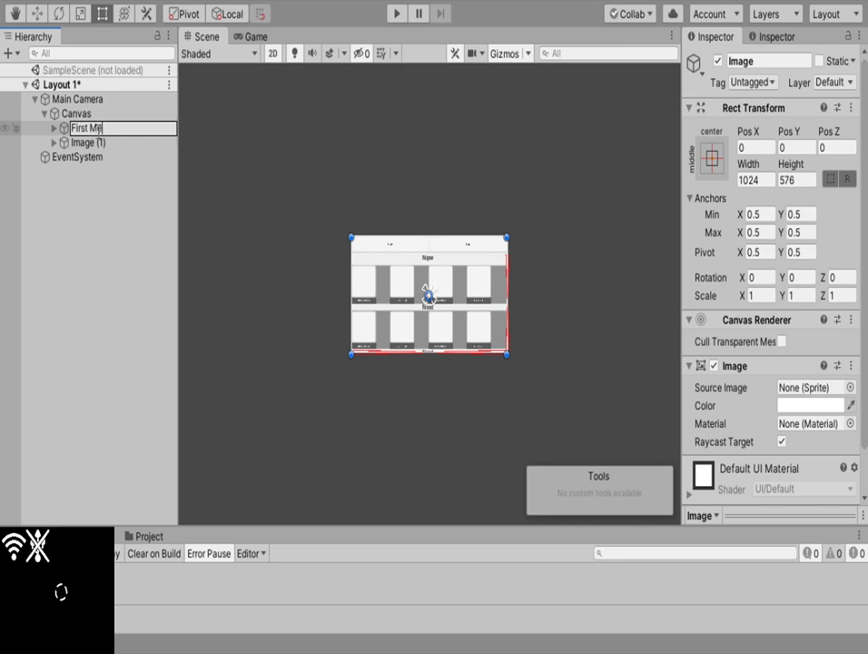
type("nu")
key("Return")
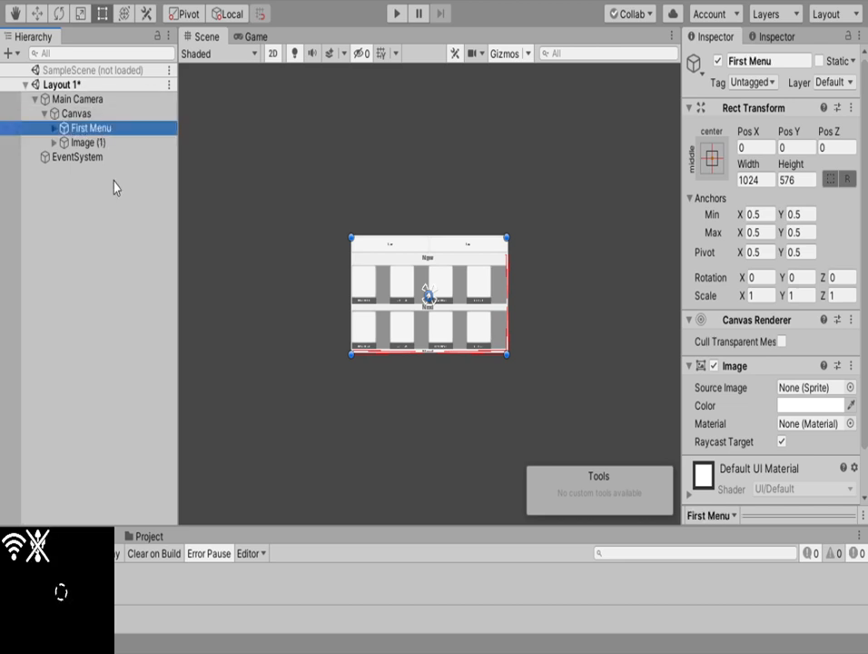
Rename the duplicated Image (1) object under Canvas to Second menu
left_click(86, 142)
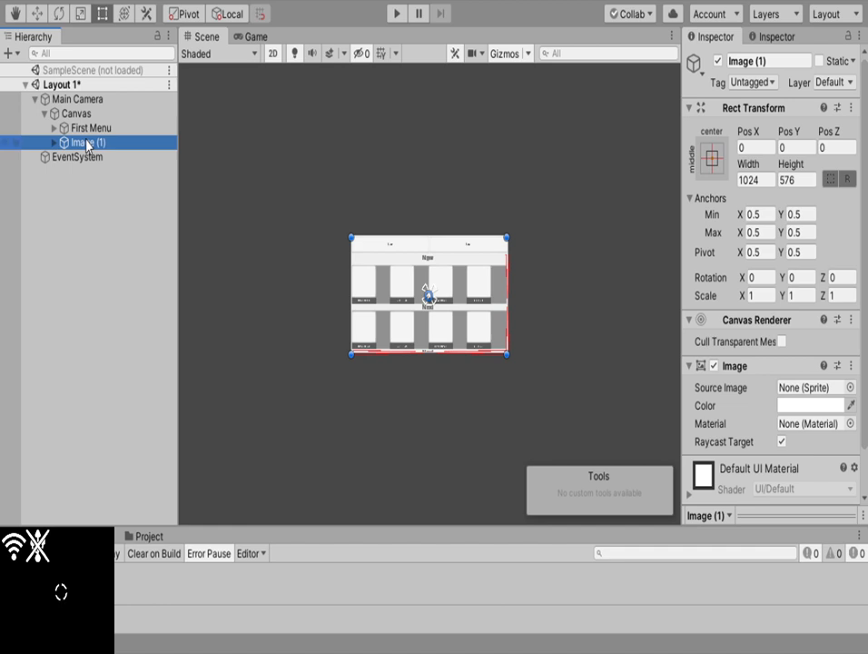
key("F2")
type("Second")
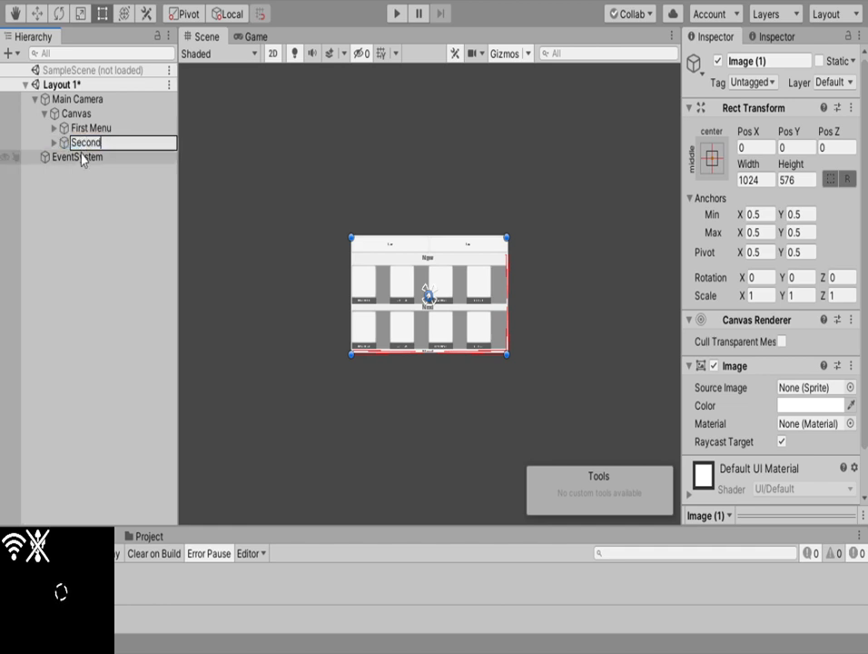
type(" menu")
key("Return")
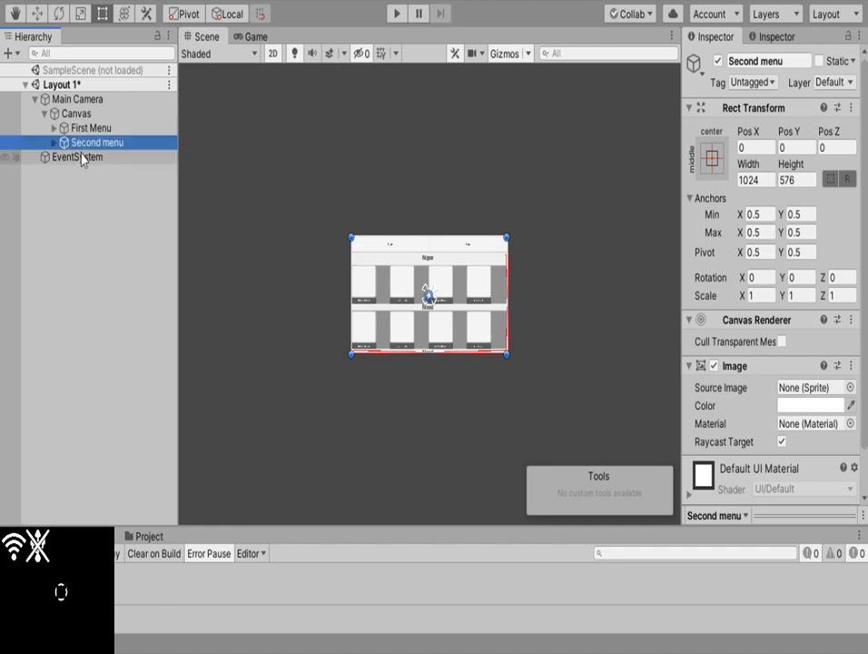
Deactivate the Second menu object
left_click(55, 144)
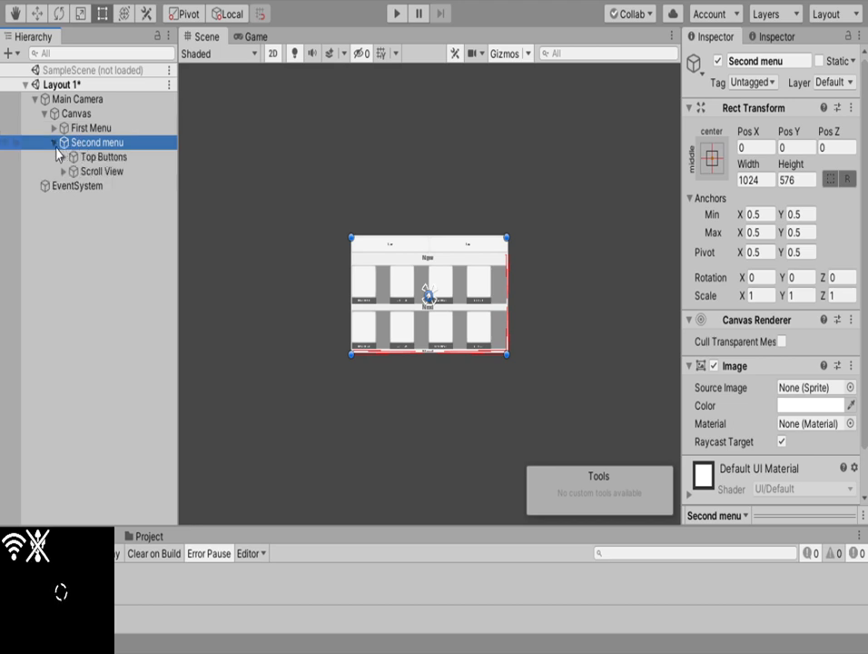
left_click(56, 143)
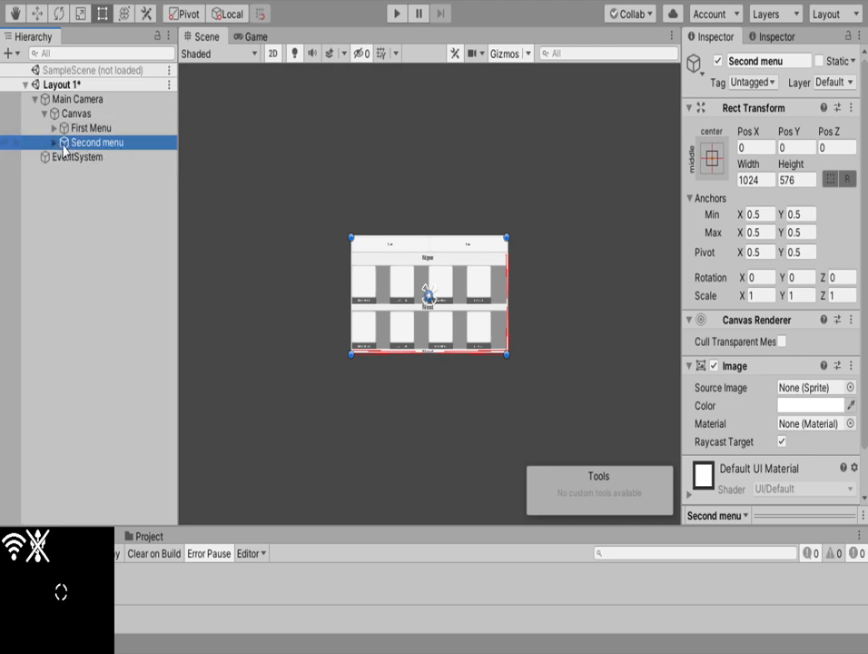
left_click(718, 60)
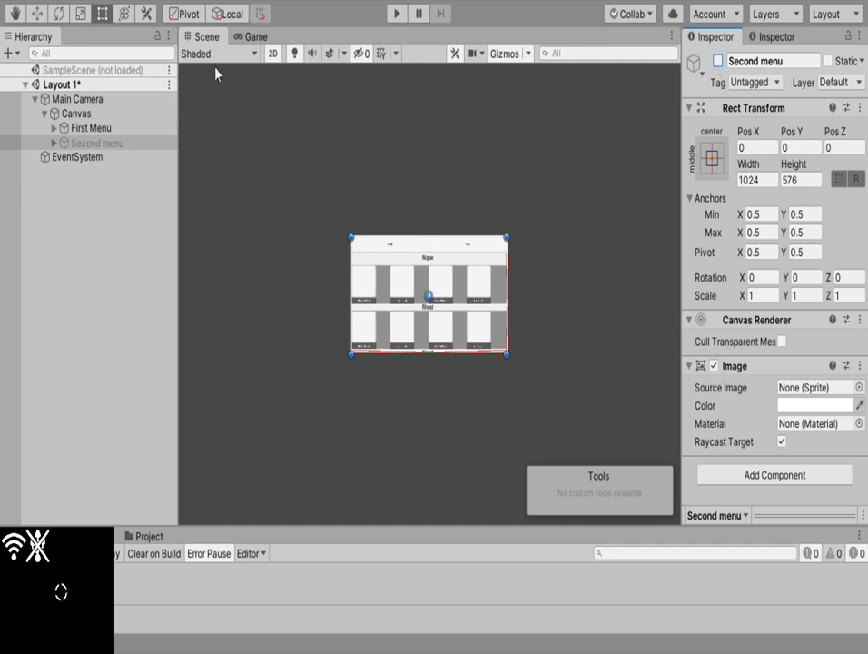
Add an On Click event to Button in First Menu's Top Buttons that calls GameObject.SetActive on Second menu
left_click(55, 128)
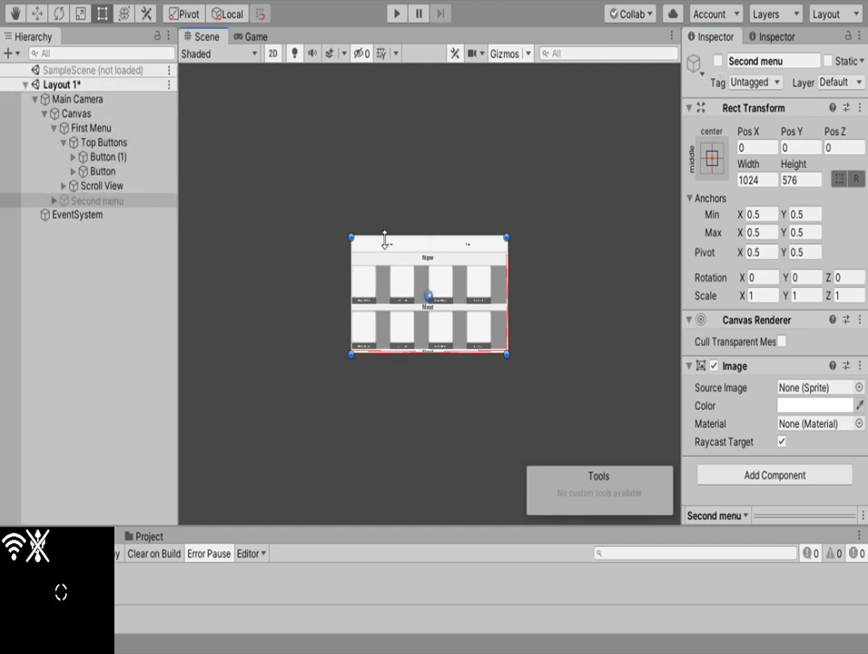
left_click(383, 246)
scroll(753, 418, "down", 10)
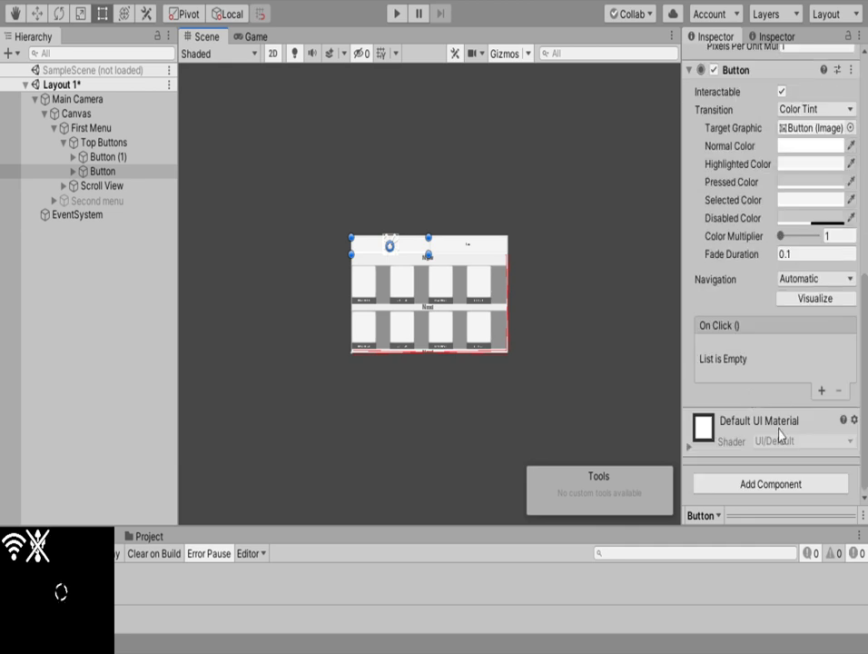
left_click(822, 390)
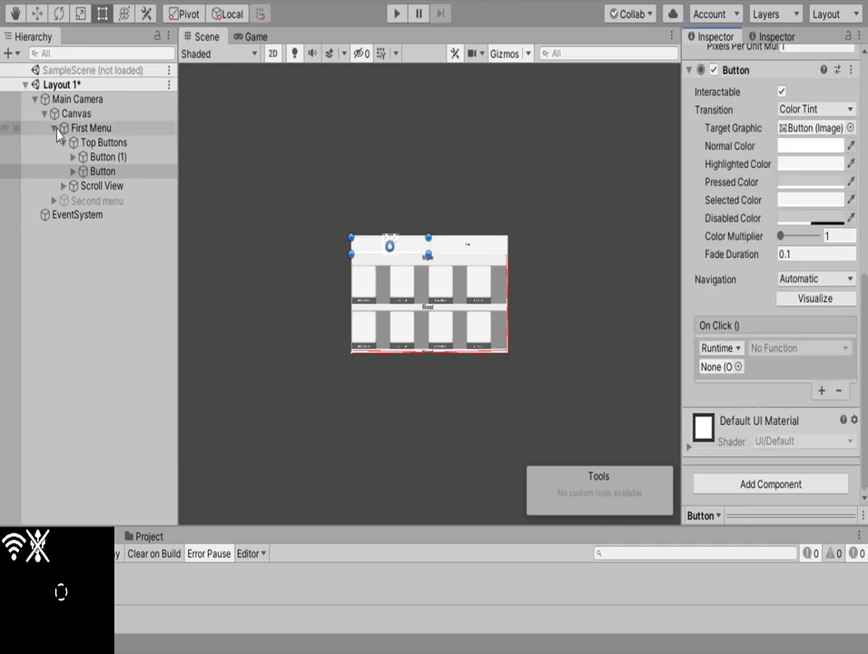
left_click_drag(95, 202, 717, 367)
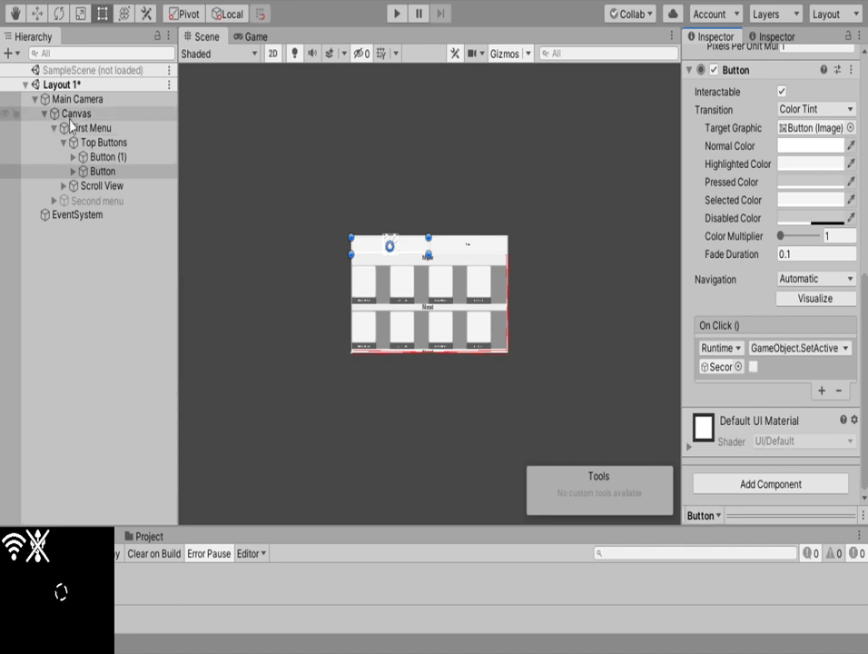
Add an On Click event calling GameObject.SetActive on First Menu with its value unchecked, and check the SetActive value for Second menu
left_click(821, 389)
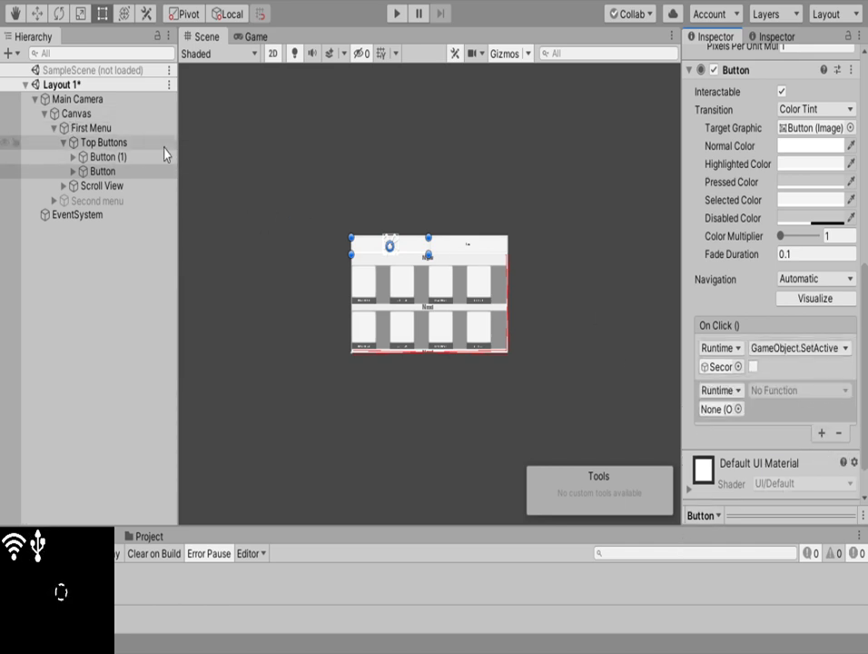
left_click(73, 130)
left_click_drag(73, 134, 719, 408)
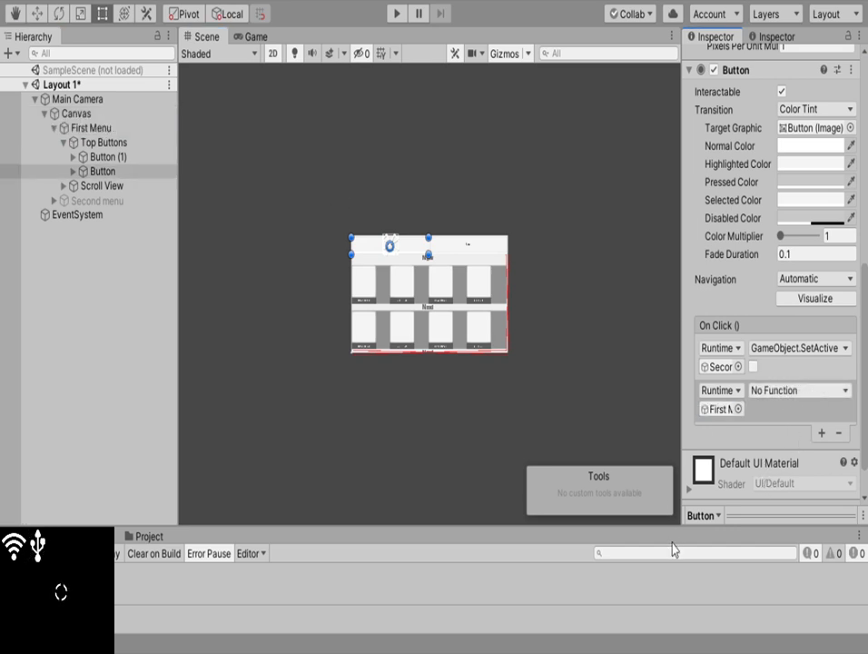
left_click(753, 366)
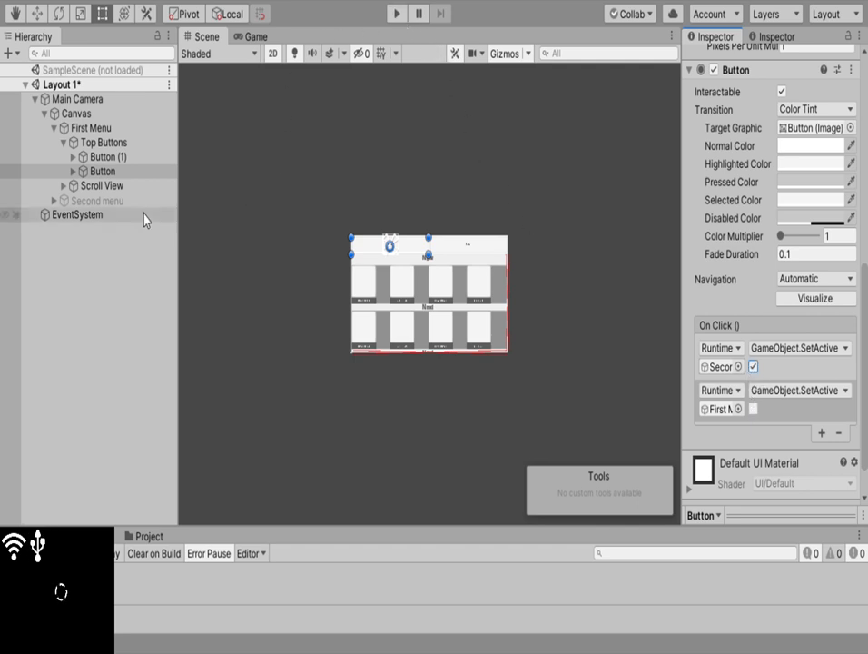
Add two On Click entries to Button in Second menu's Top Buttons, assigning Second menu to the first and First Menu to the second
left_click(93, 202)
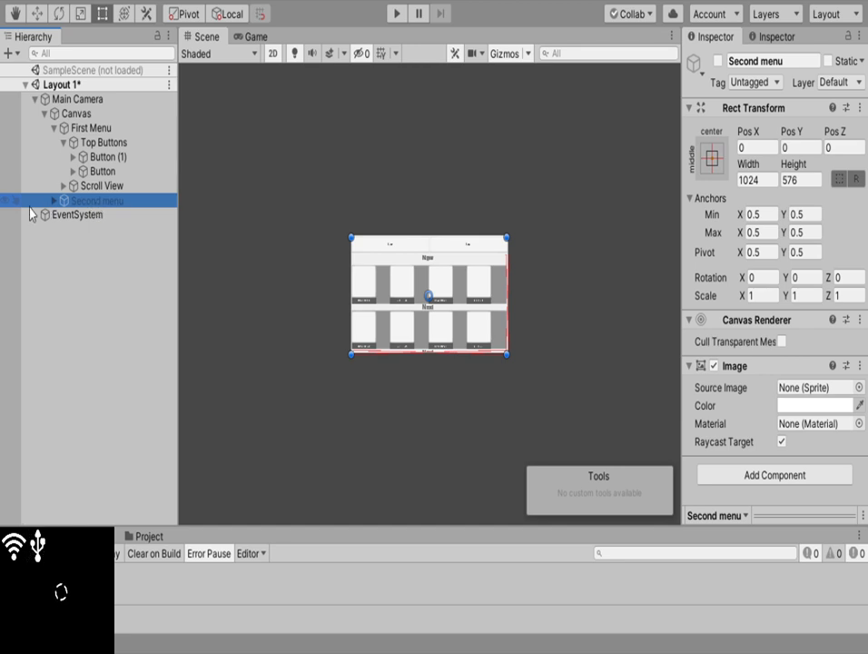
left_click(54, 200)
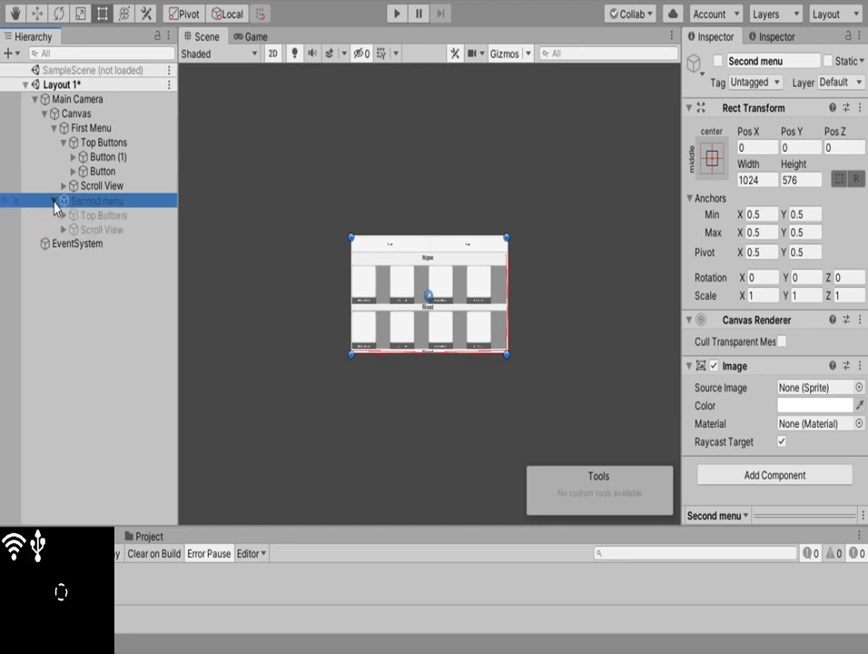
left_click(64, 216)
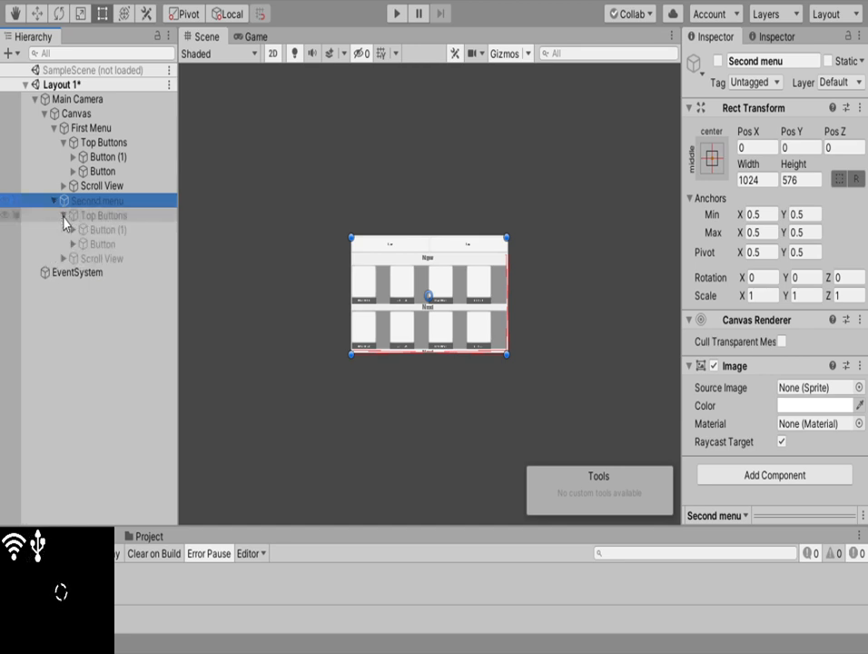
left_click(122, 233)
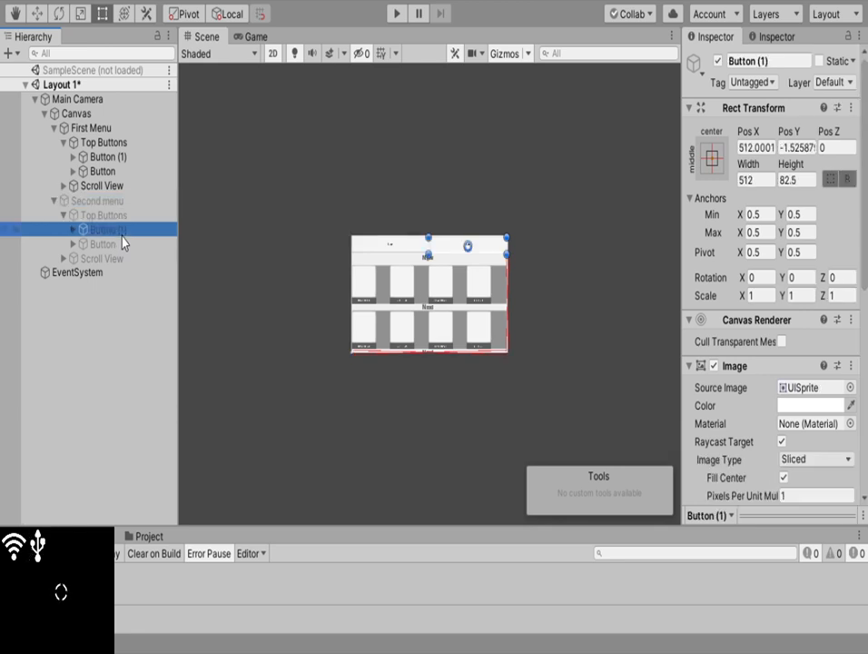
left_click(118, 246)
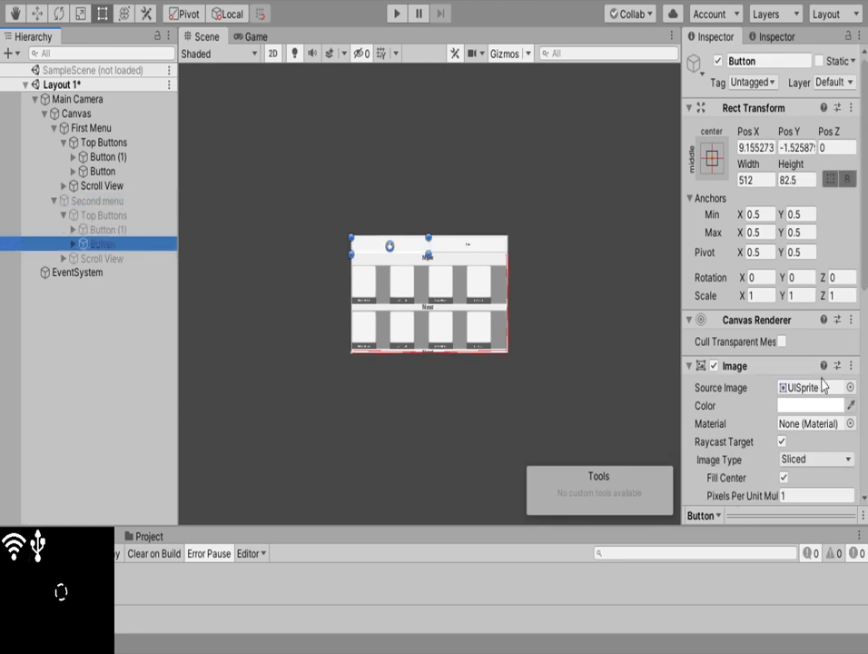
scroll(823, 305, "down", 8)
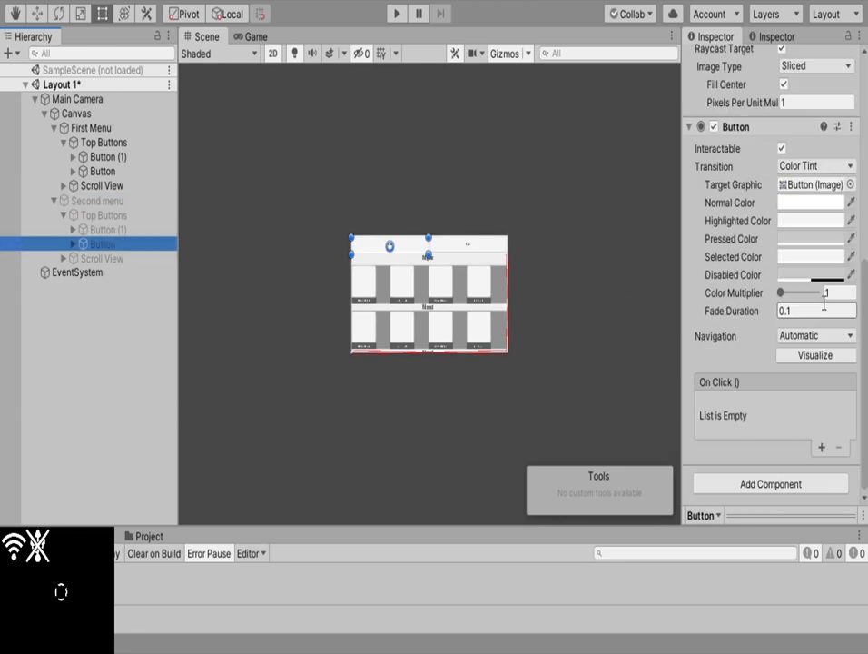
left_click(821, 447)
left_click(820, 447)
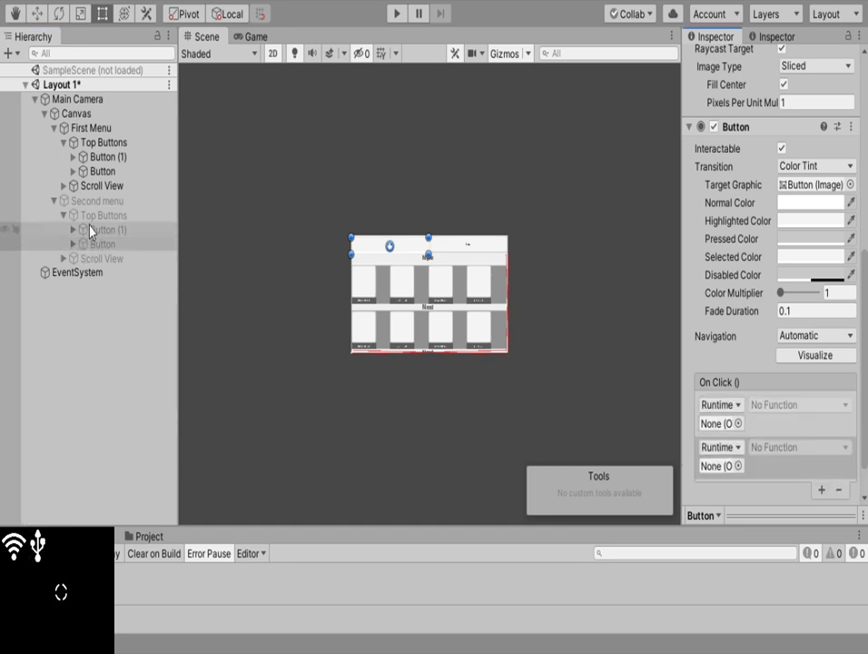
left_click_drag(98, 200, 716, 423)
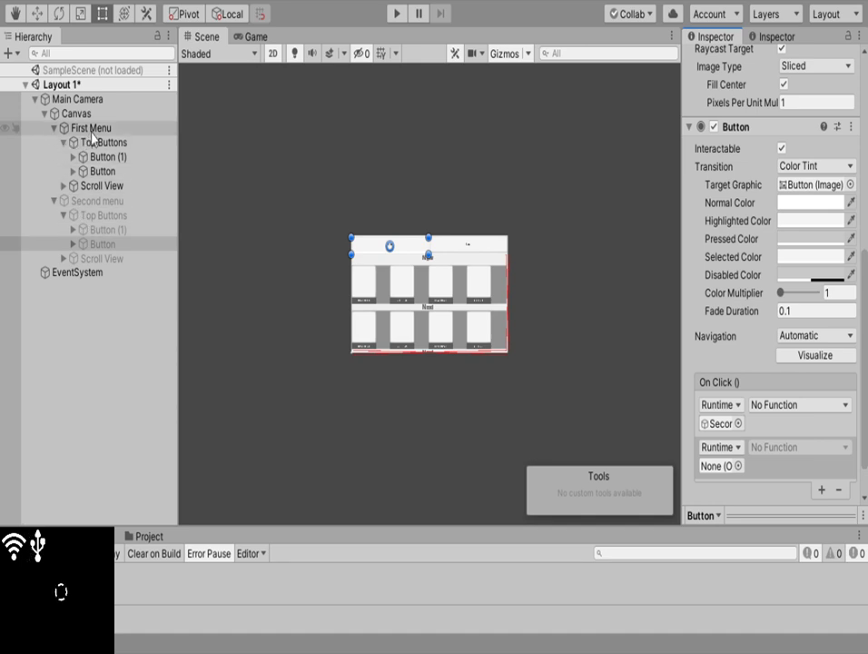
left_click_drag(88, 142, 714, 466)
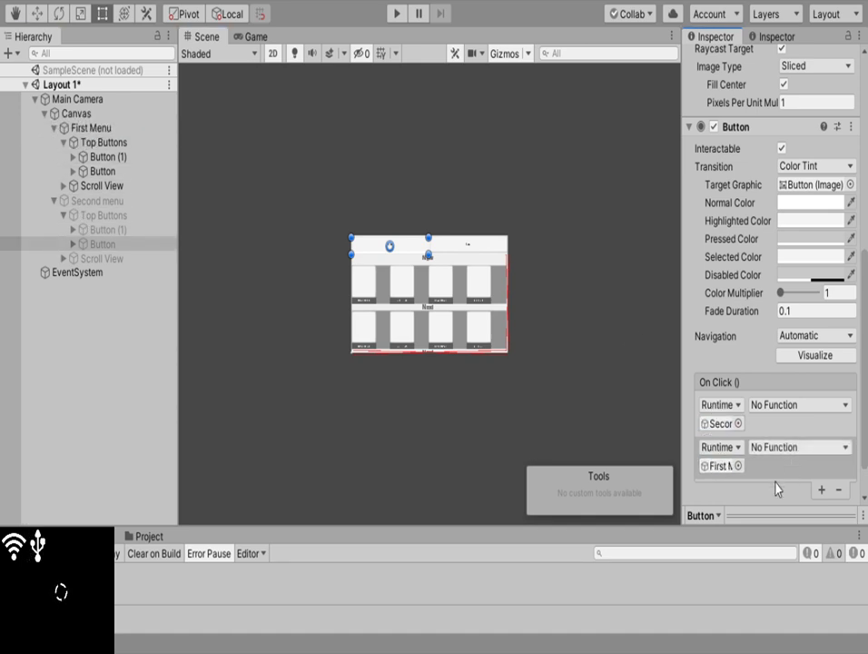
Set both On Click entries to GameObject.SetActive, leaving the value unchecked for Second menu and checked for First Menu
left_click(692, 628)
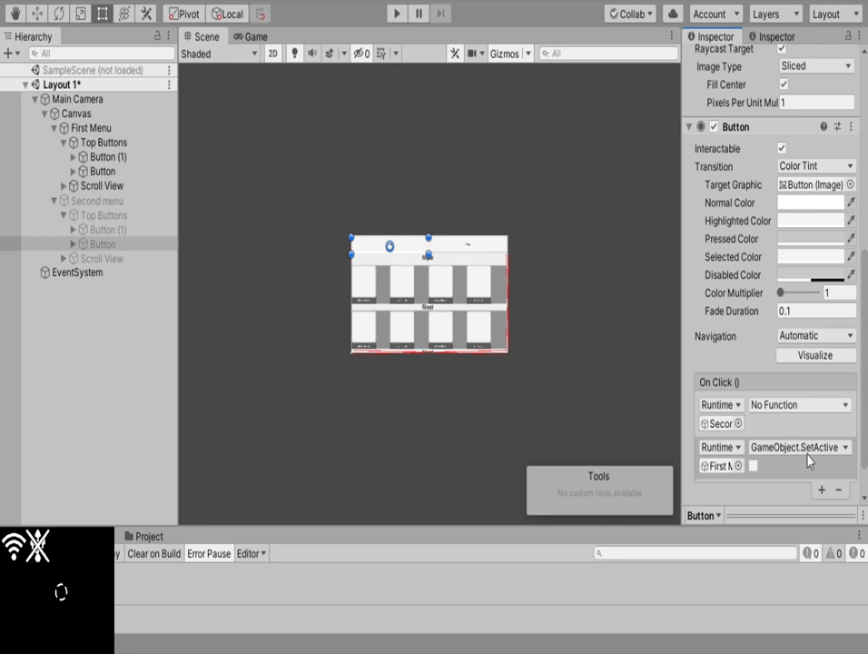
left_click(690, 590)
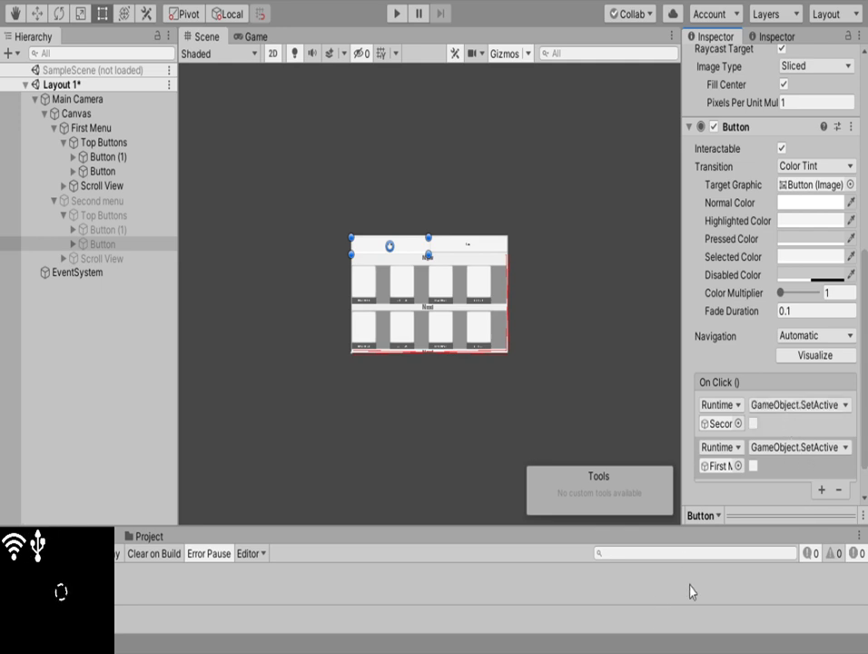
left_click(738, 463)
left_click(752, 464)
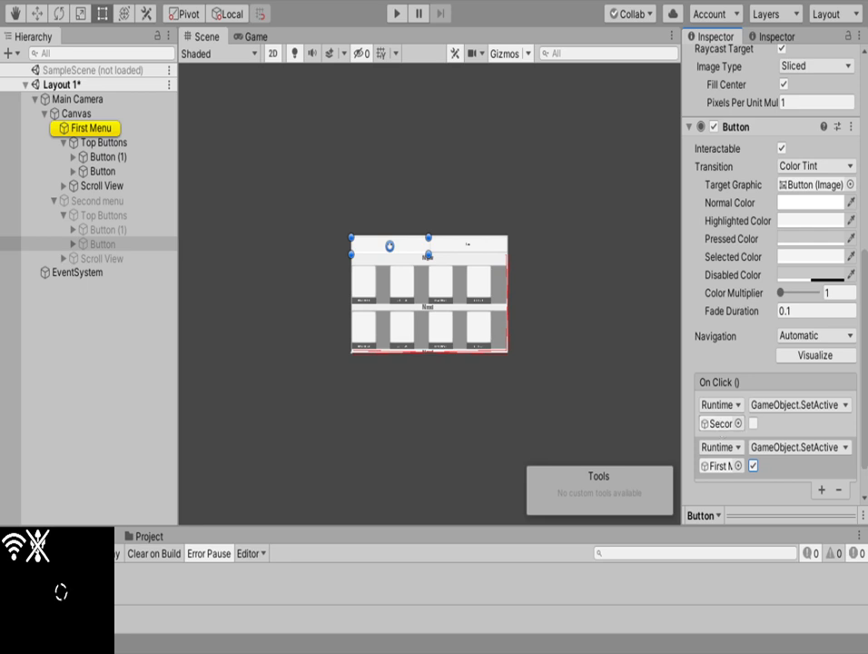
Run the scene in play mode, test switching menus with the first top button, and stop playback
left_click(397, 15)
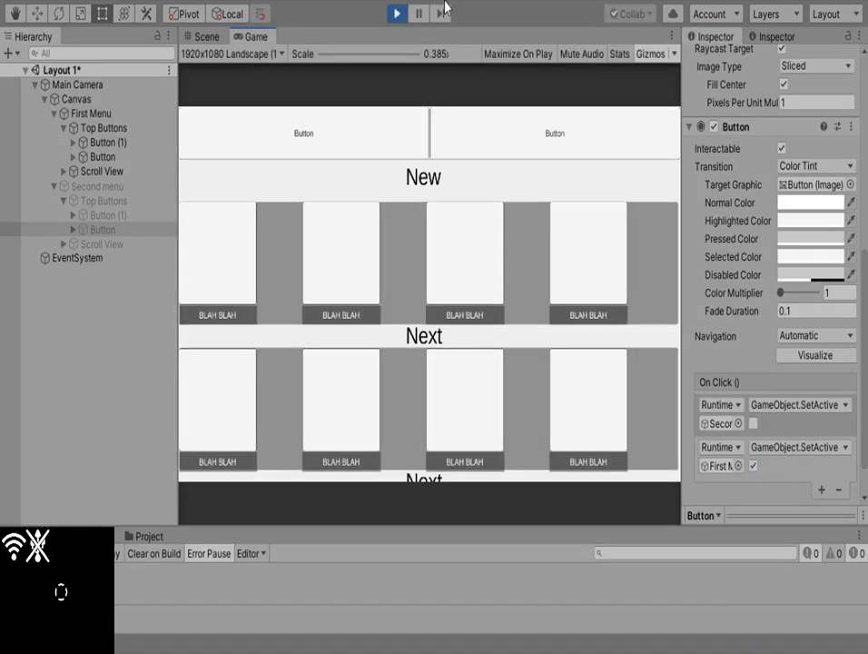
left_click(326, 138)
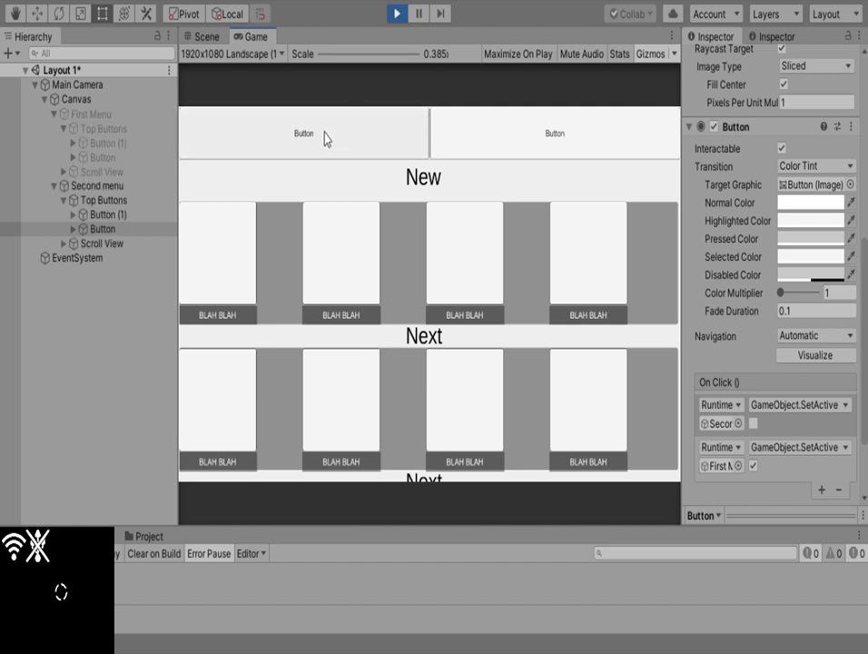
left_click(325, 138)
left_click(325, 138)
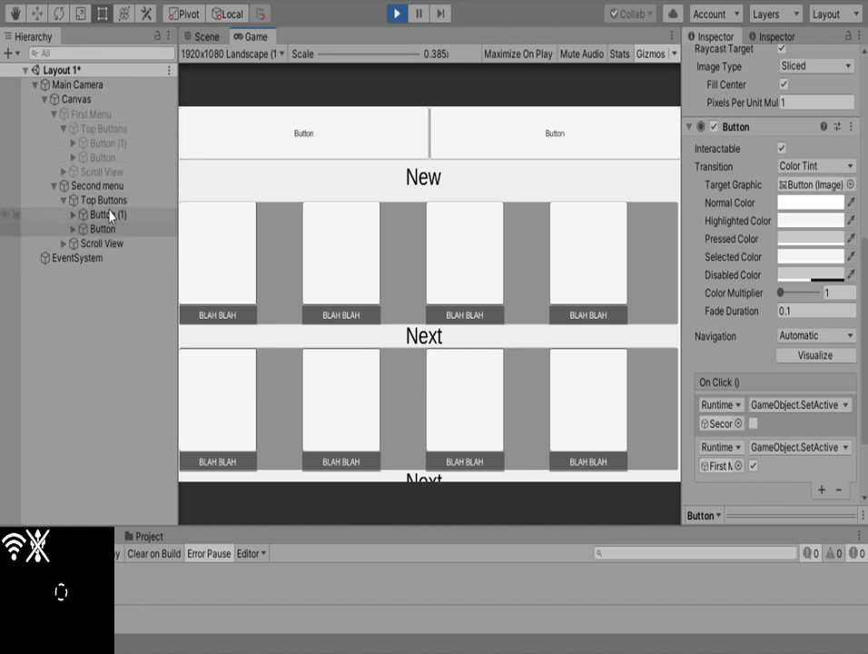
left_click(276, 142)
left_click(272, 142)
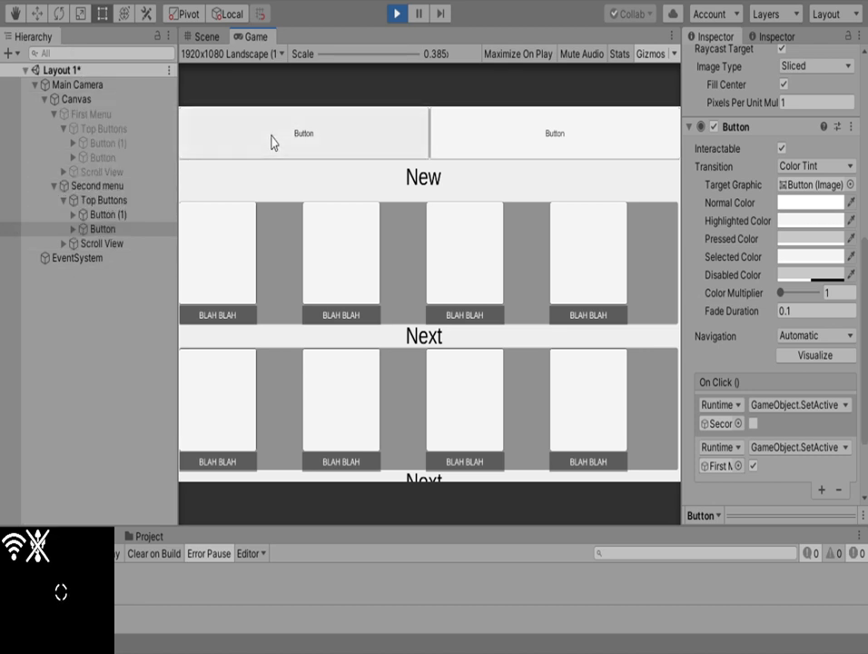
left_click(275, 142)
left_click(275, 141)
left_click(276, 143)
left_click(277, 144)
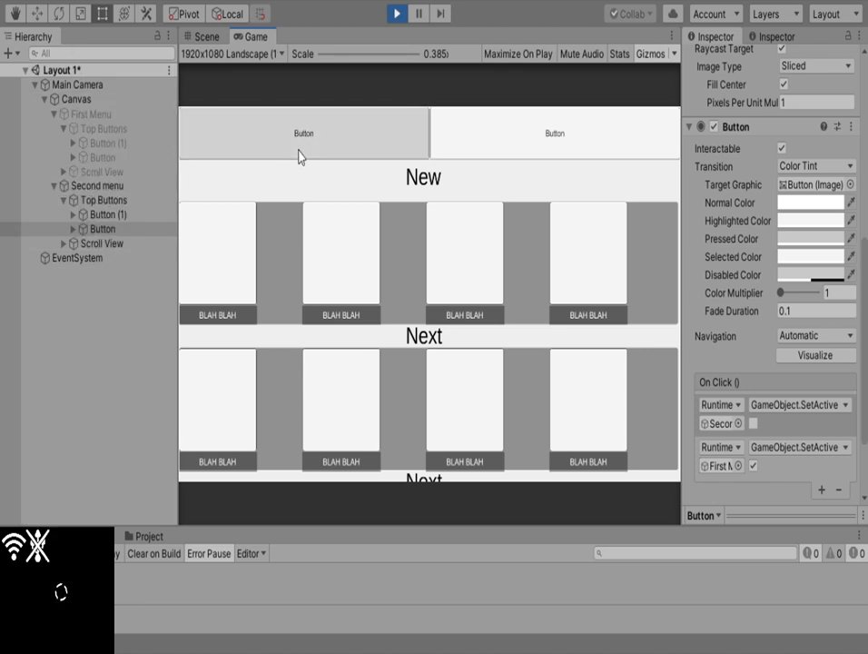
left_click(300, 156)
left_click(396, 13)
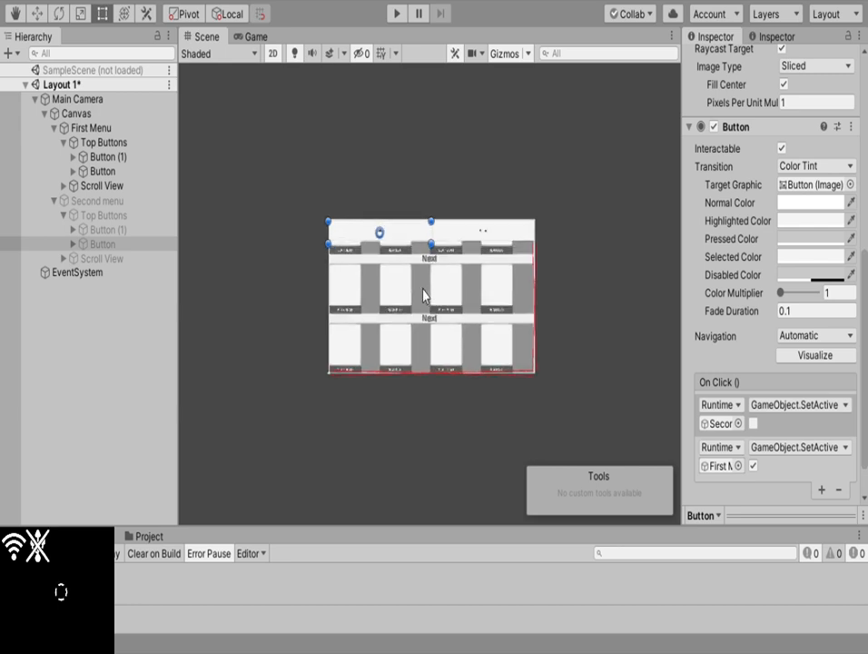
Deactivate the First Menu object and activate the Second menu object
scroll(424, 295, "up", 2)
left_click(54, 129)
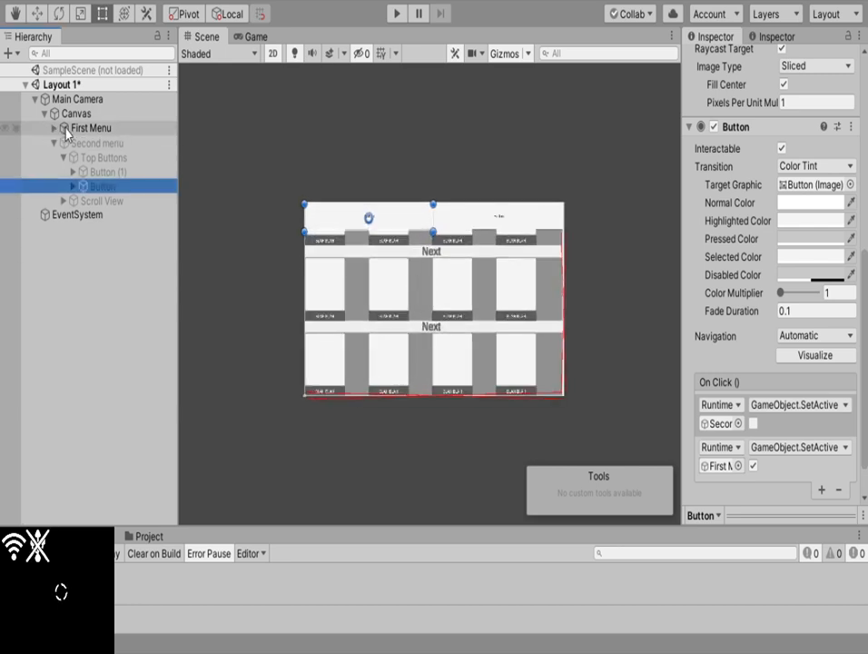
left_click(65, 129)
scroll(716, 65, "up", 2)
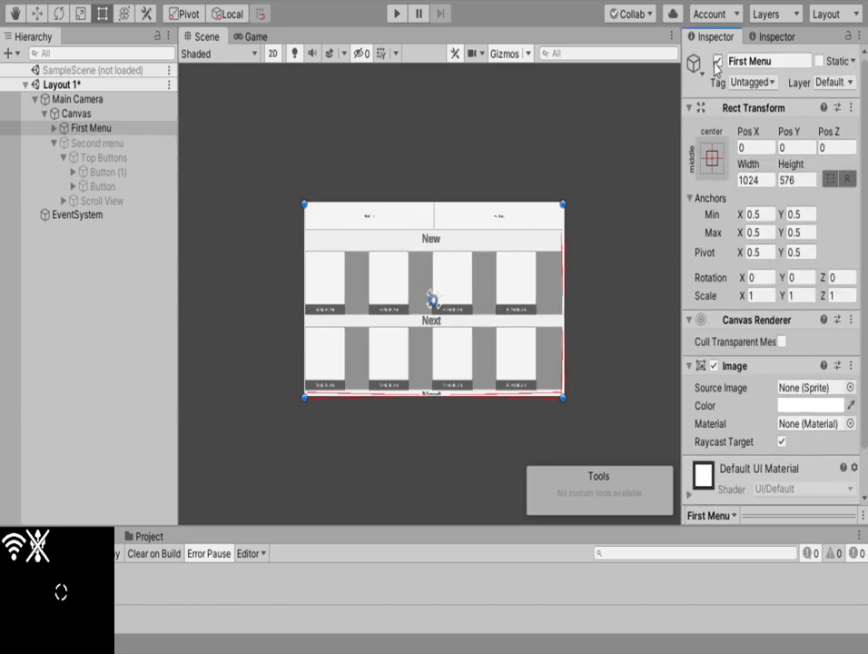
left_click(717, 61)
left_click(87, 142)
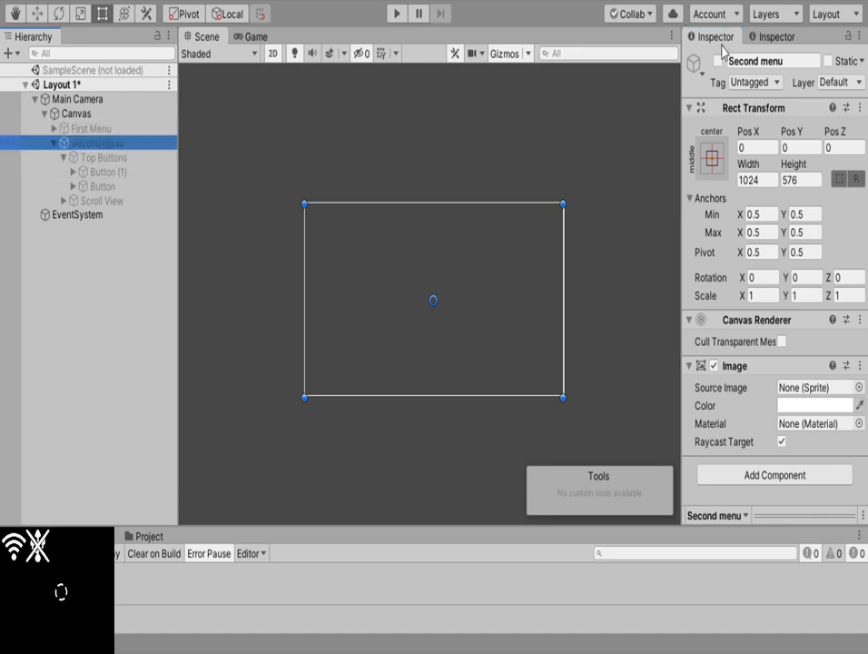
left_click(718, 61)
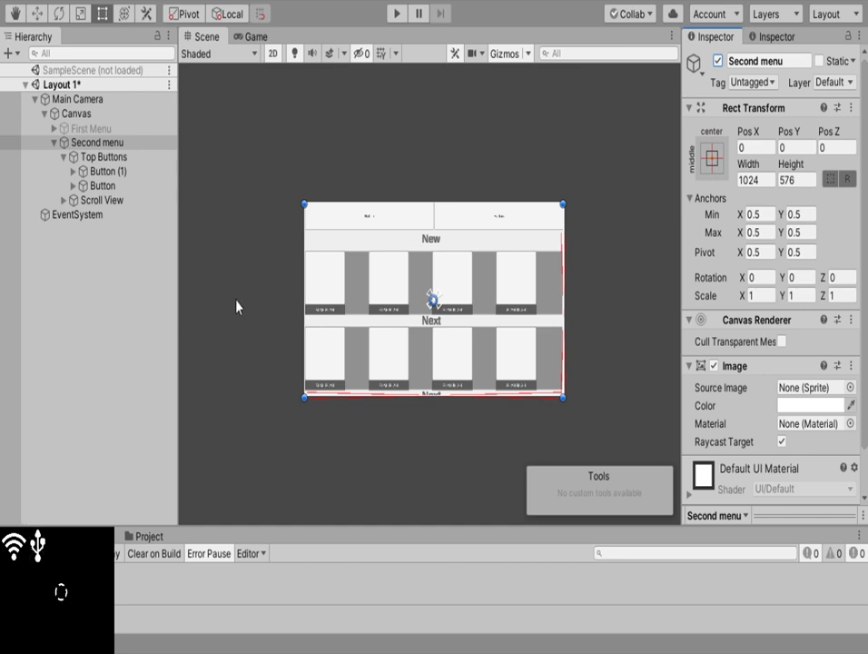
left_click(64, 157)
left_click(65, 172)
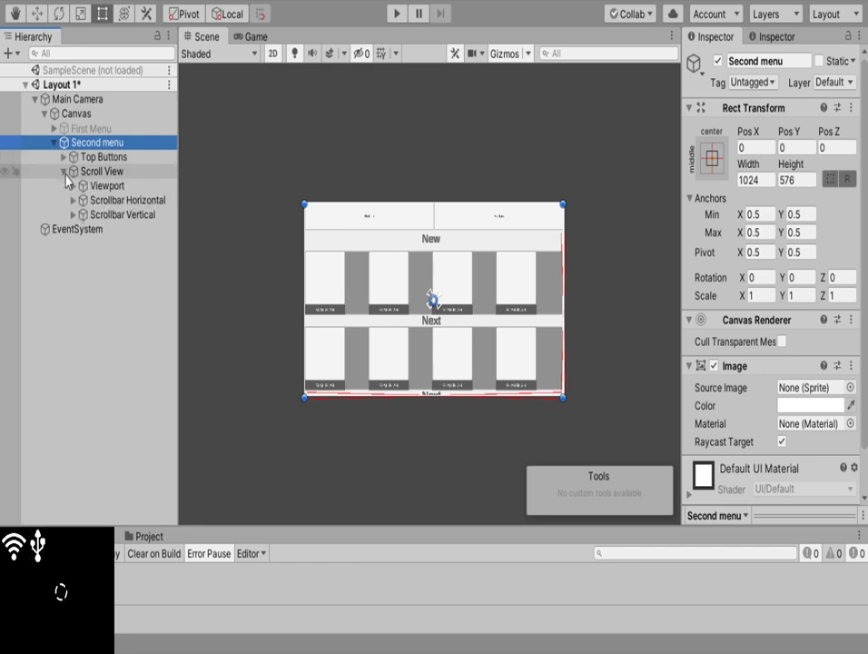
left_click(85, 176)
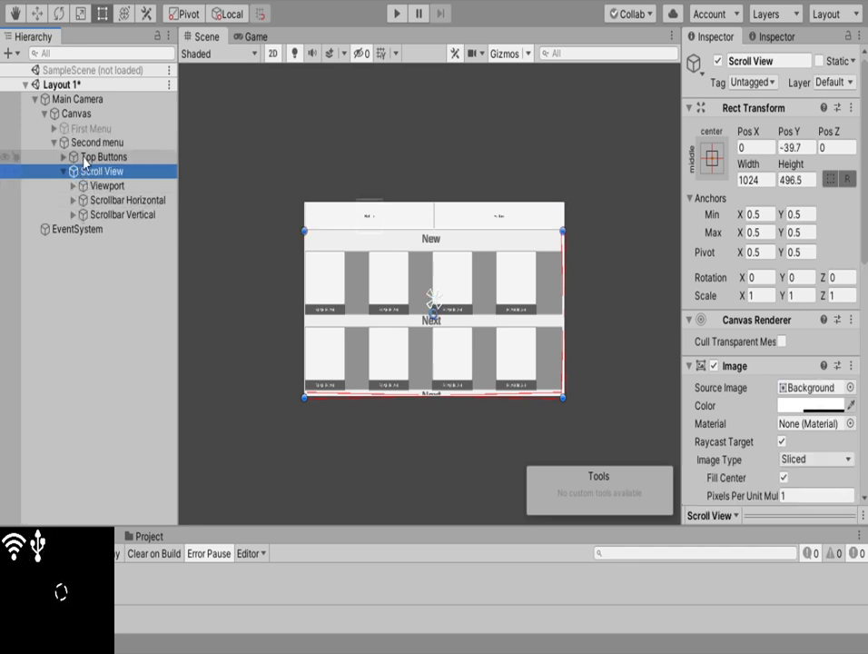
left_click(90, 157)
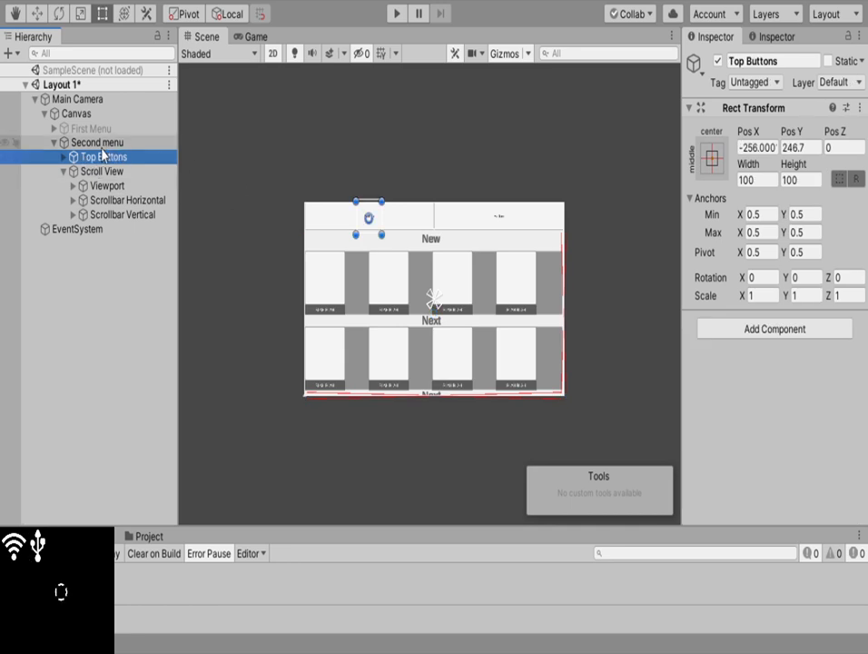
left_click(64, 157)
left_click(100, 185)
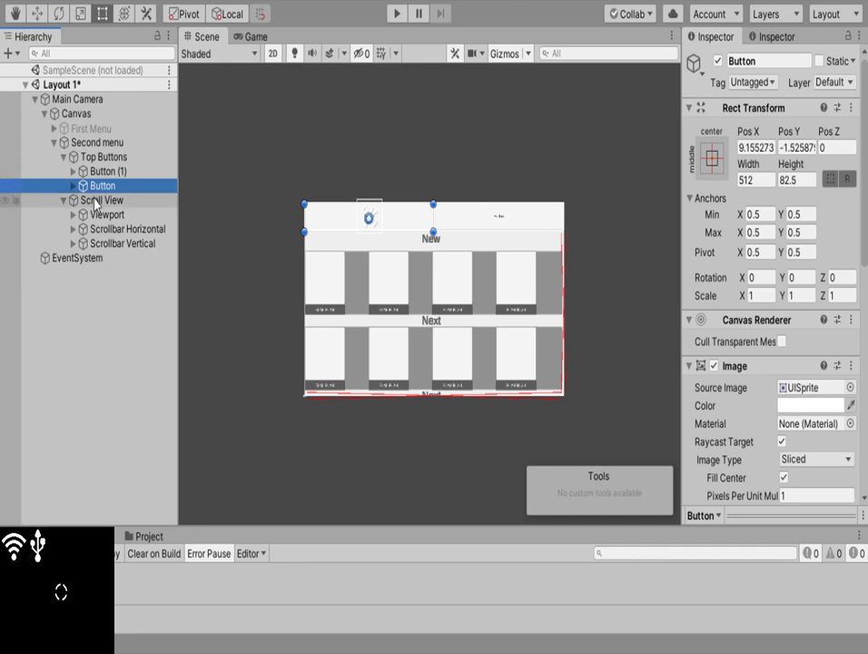
key("ctrl+d")
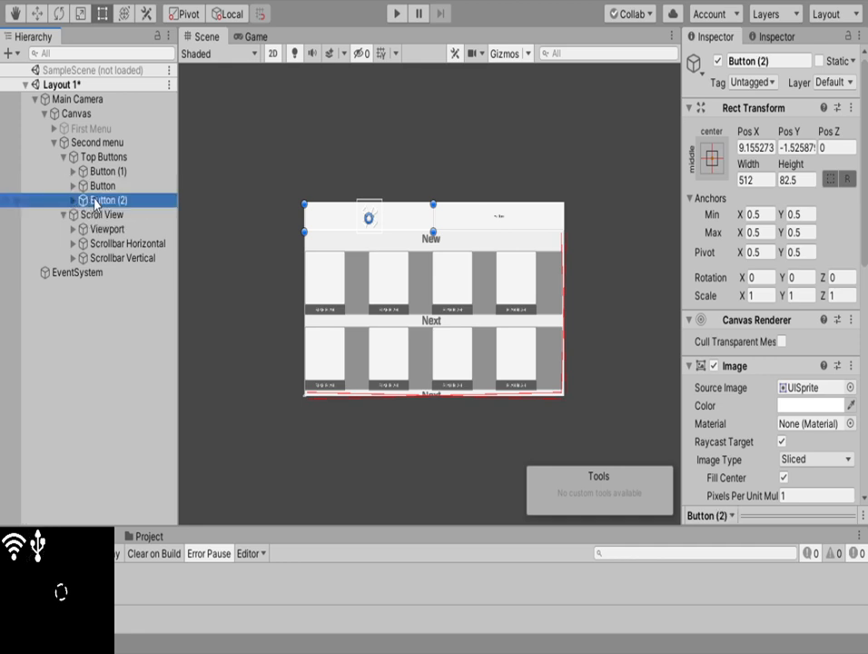
key("ctrl+z")
Add a Horizontal Layout Group to Second menu's Top Buttons and delete the child named Button
left_click(92, 158)
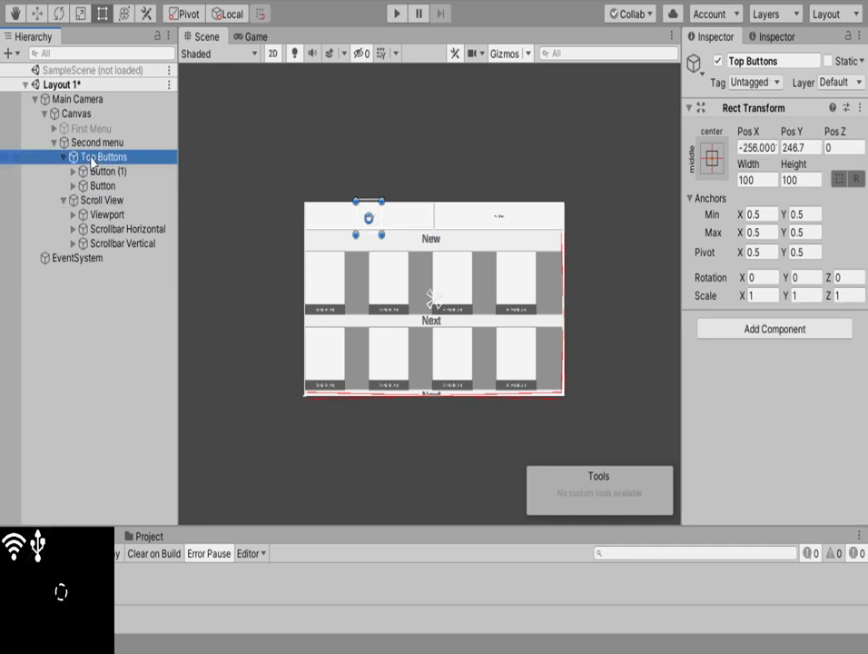
left_click(762, 339)
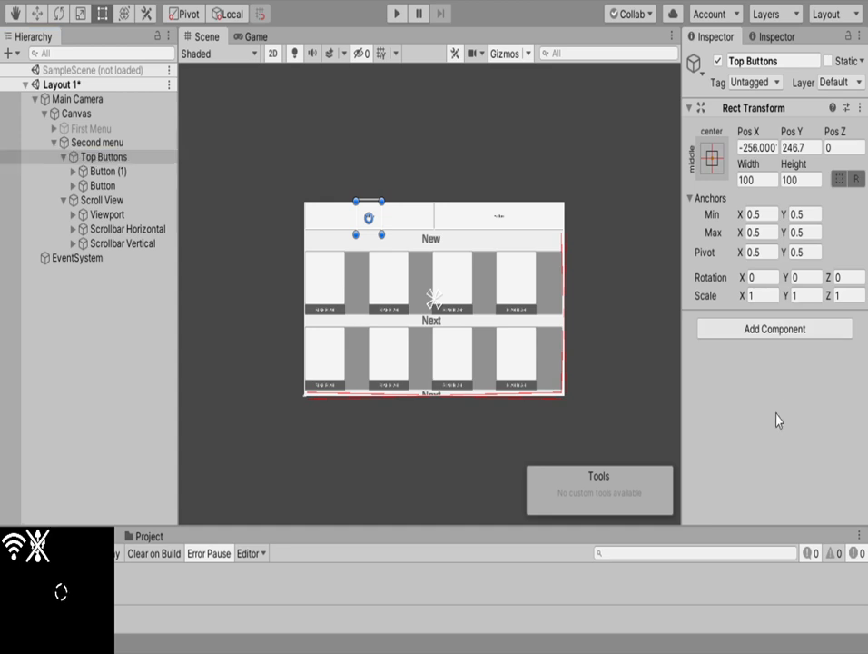
left_click(777, 417)
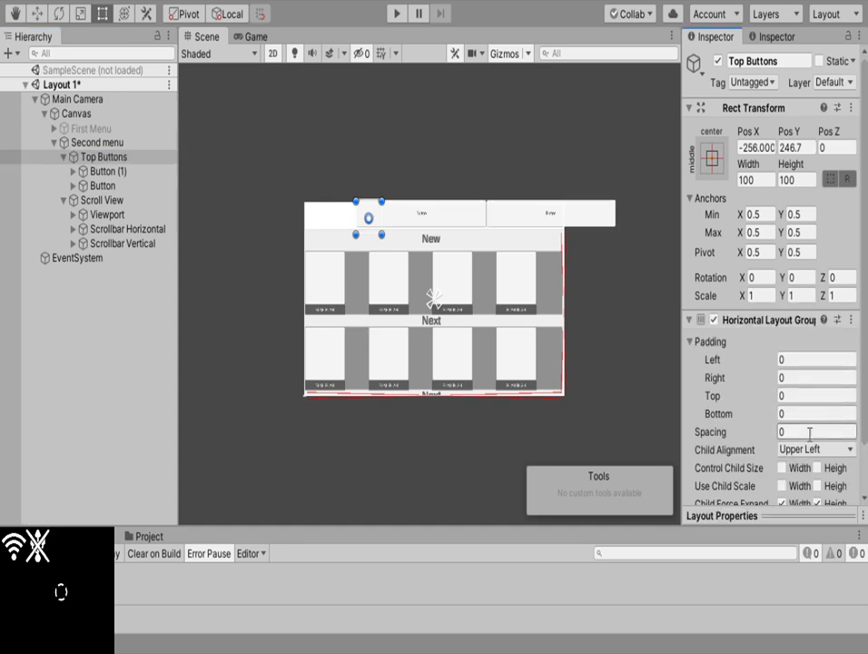
scroll(719, 389, "down", 2)
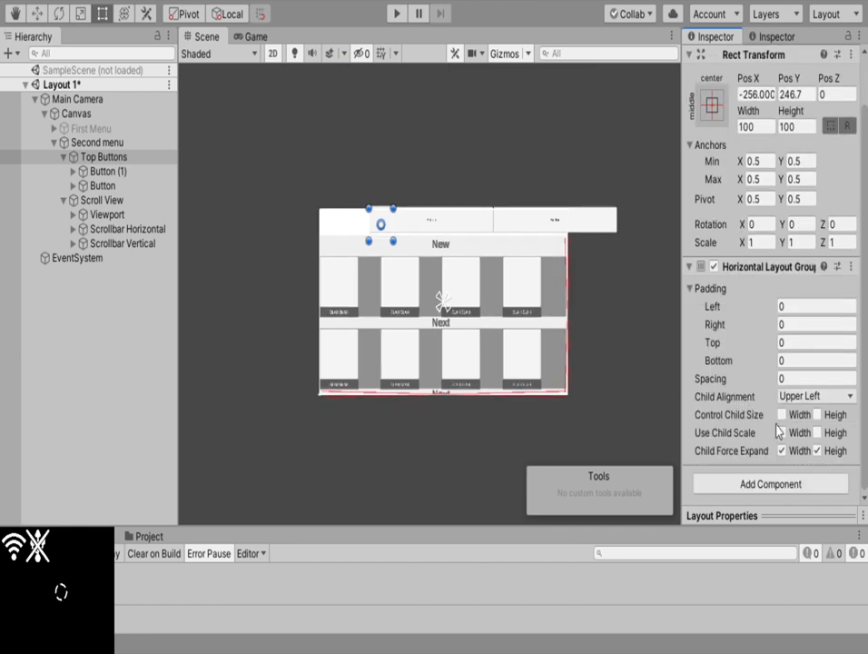
left_click(102, 185)
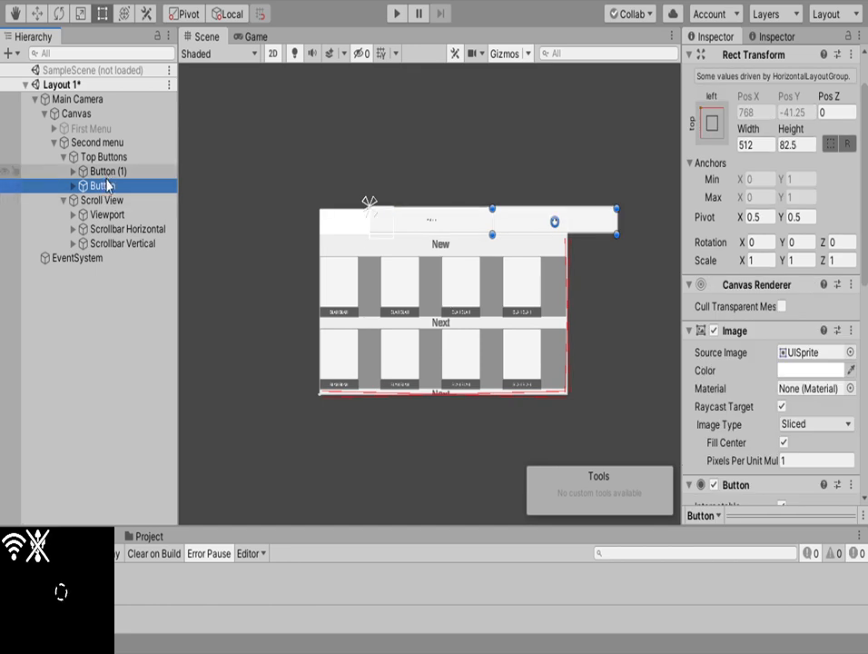
key("Delete")
Stretch Second menu's Top Buttons rectangle across the full menu width, 1024, keeping its height at 100
left_click(104, 173)
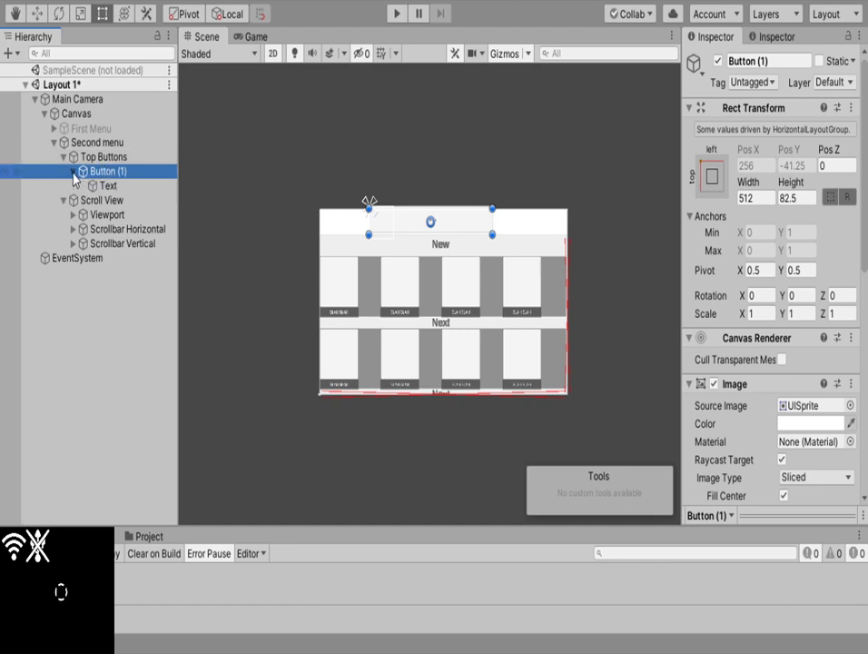
left_click(72, 172)
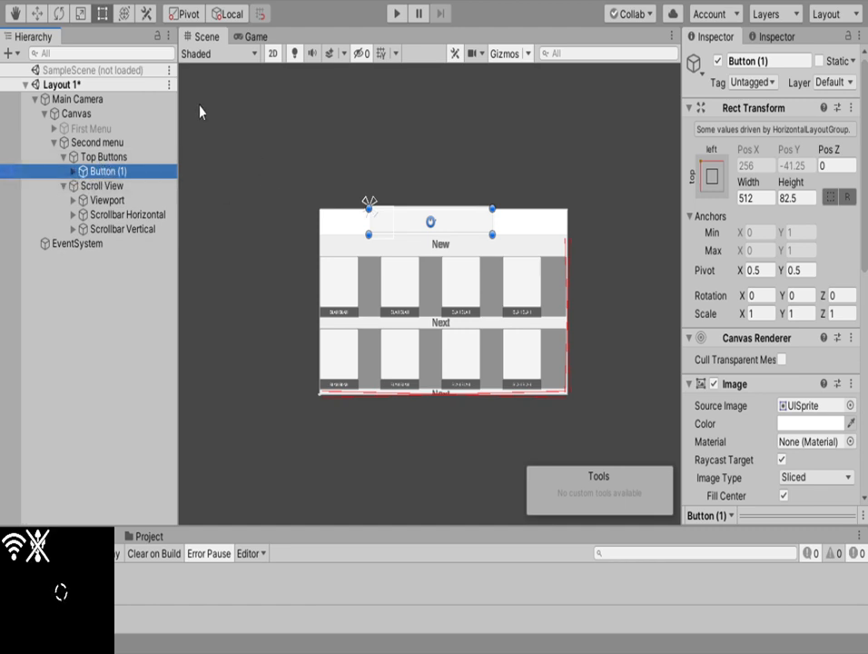
scroll(391, 250, "up", 2)
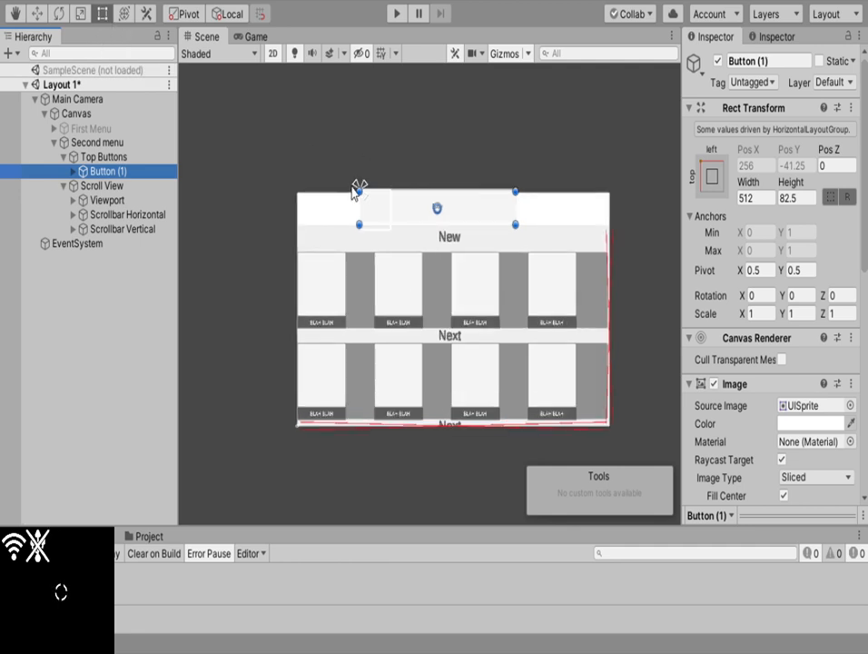
left_click_drag(360, 211, 306, 233)
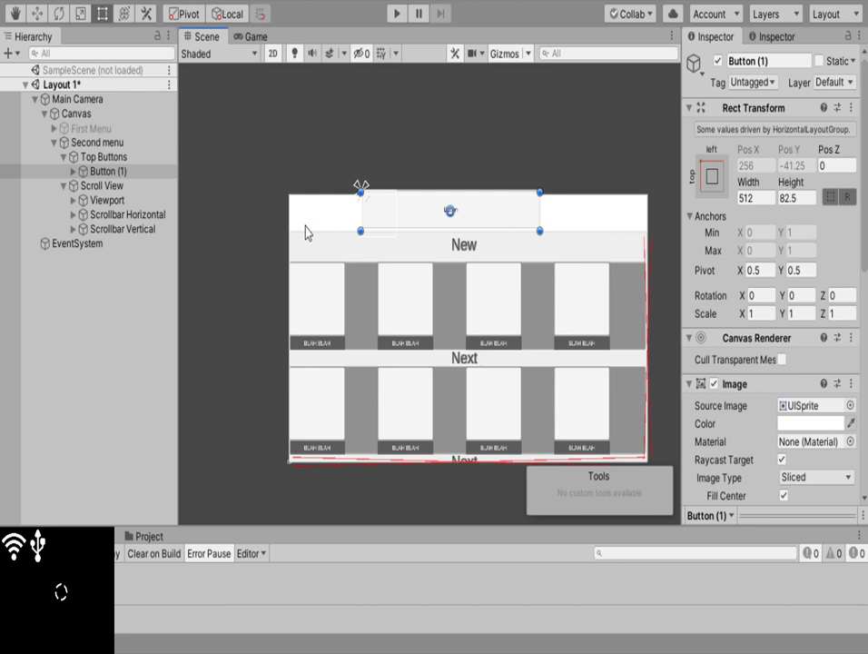
left_click(115, 157)
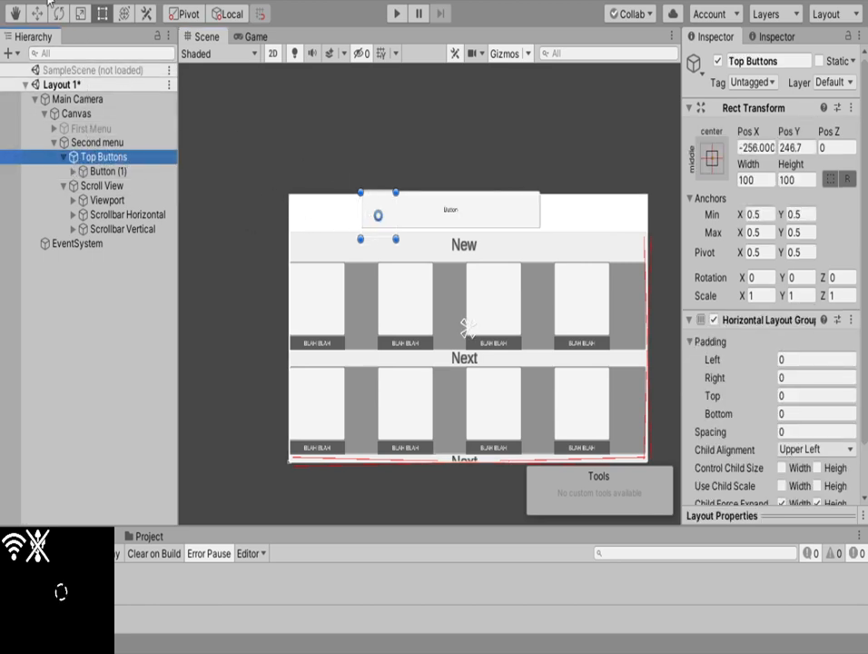
left_click_drag(361, 225, 287, 228)
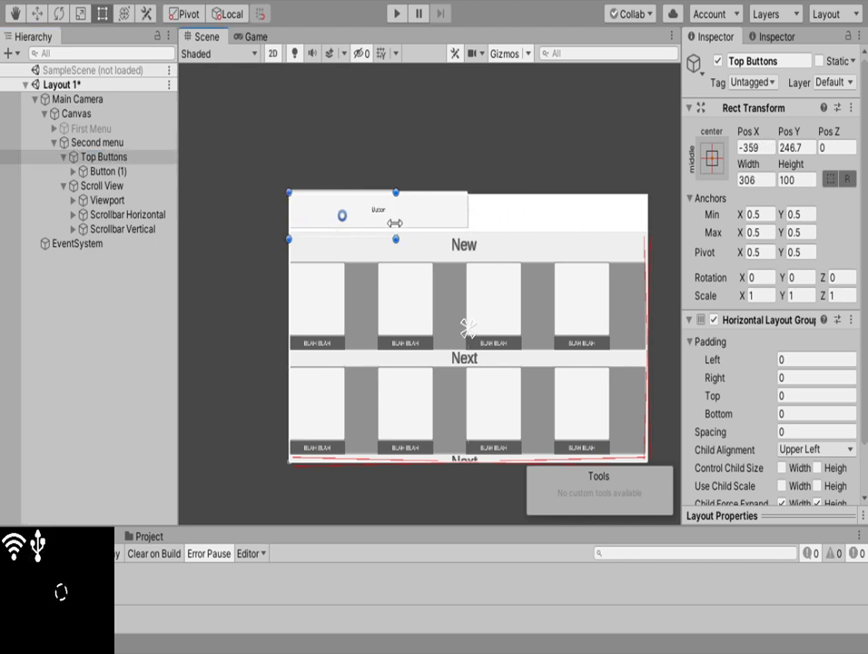
left_click_drag(394, 222, 647, 224)
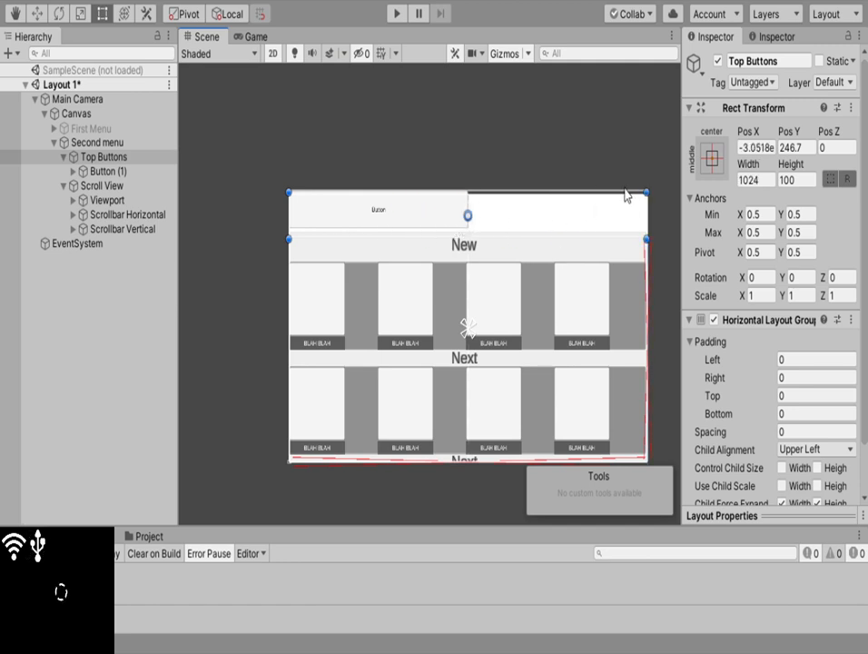
Narrow Button (1) in Second menu's Top Buttons to a width of 202 and make five duplicates of it
left_click(113, 171)
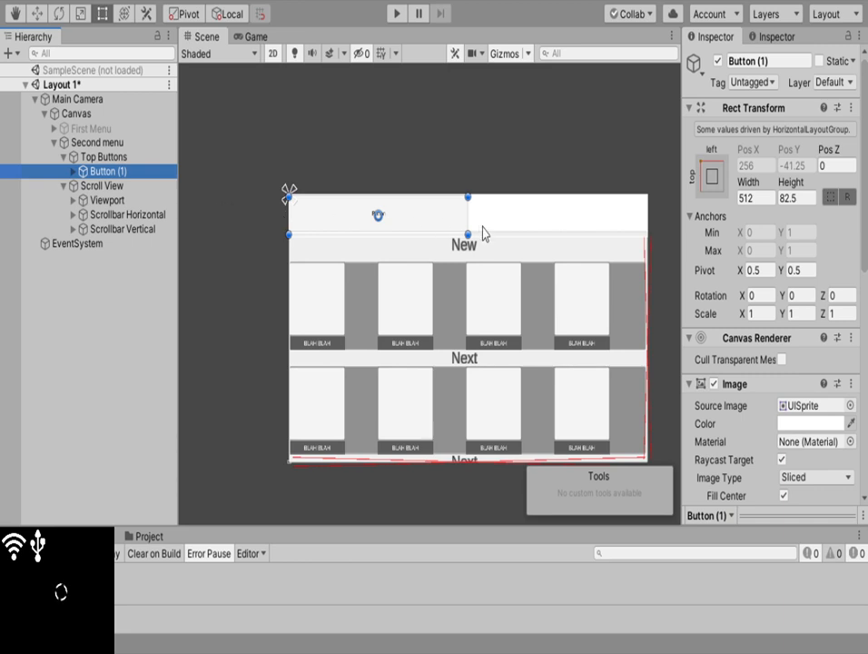
left_click_drag(467, 227, 358, 228)
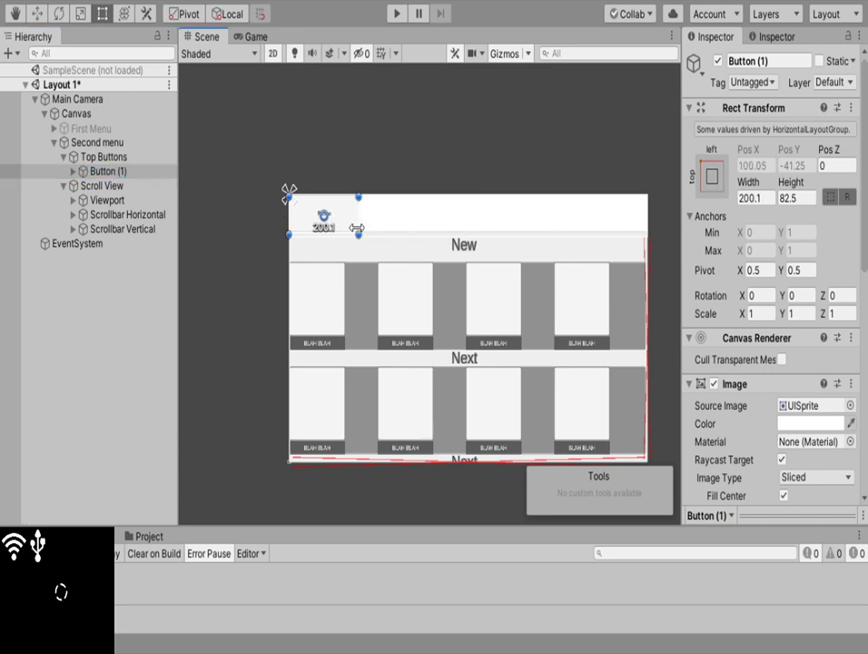
left_click(107, 171)
key("ctrl+d")
key("ctrl+d")
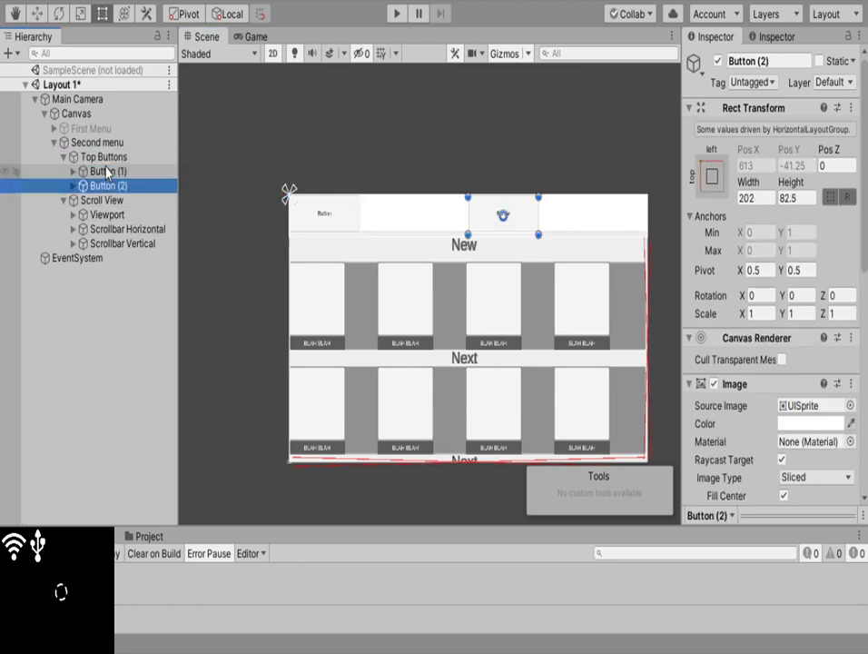
key("ctrl+d")
key("ctrl+d")
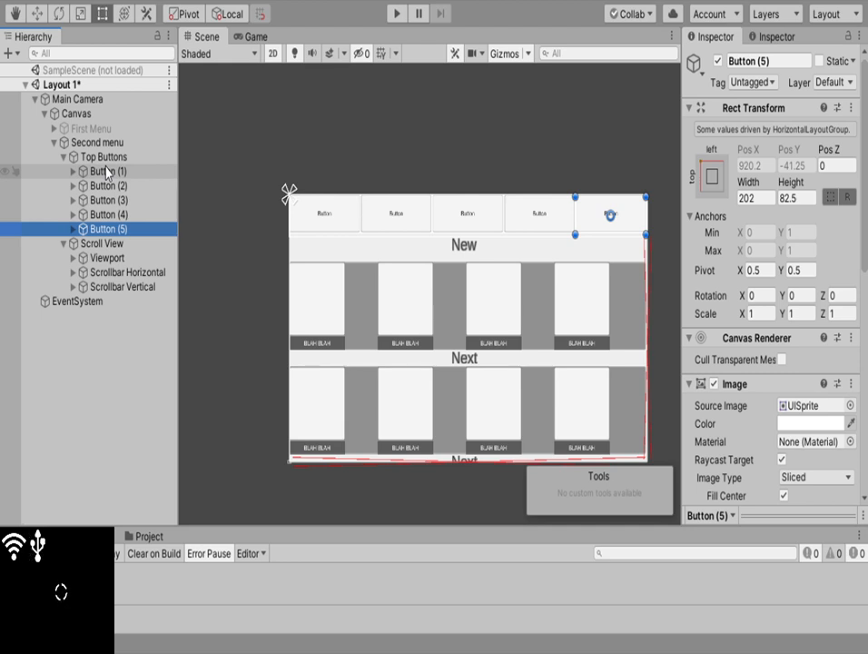
key("ctrl+d")
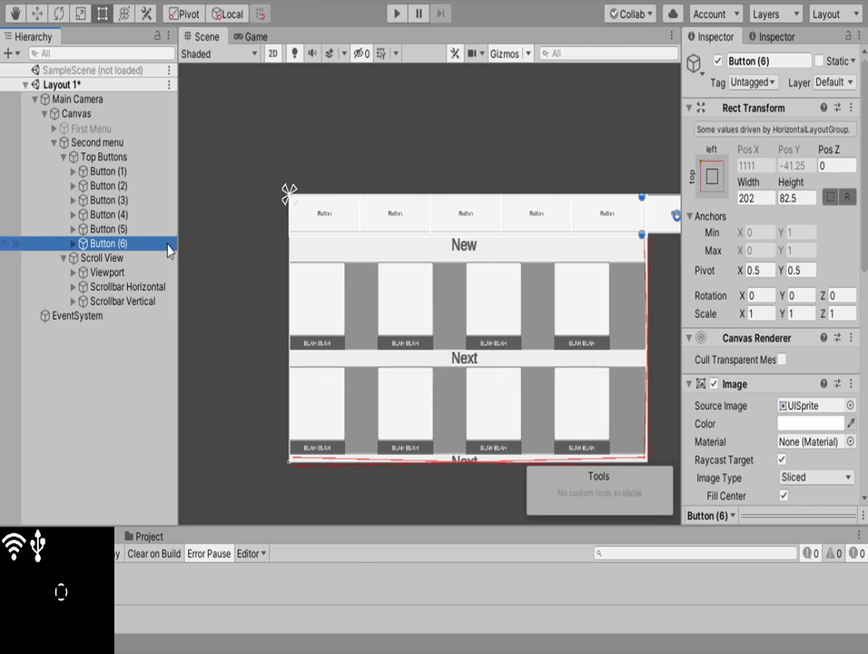
Delete Button (6) through Button (2) from the Top Buttons group, one after another
key("Delete")
key("Delete")
key("Delete")
key("Delete")
key("Delete")
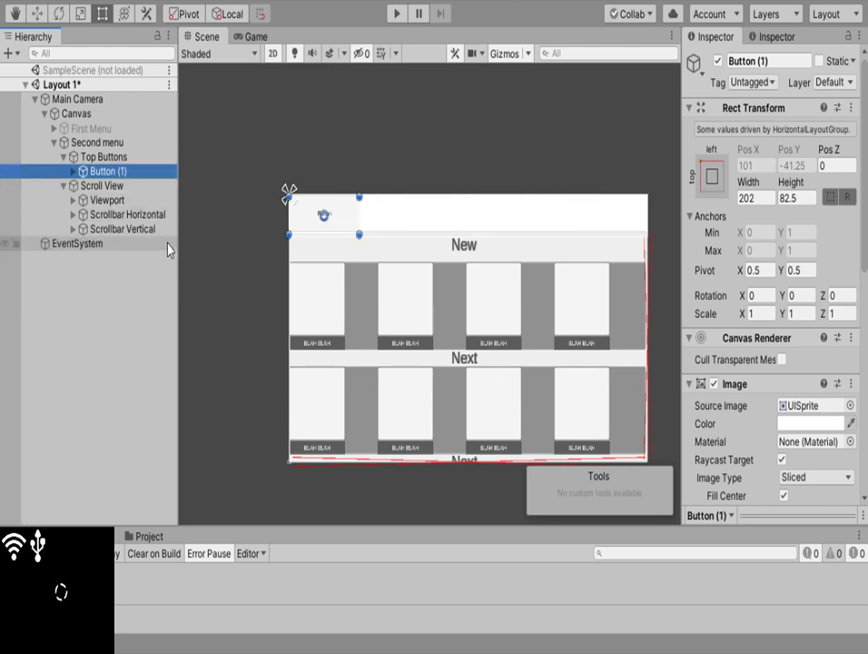
Narrow Button (1) in the Top Buttons group to about 161 wide and duplicate it six times
left_click_drag(363, 230, 345, 229)
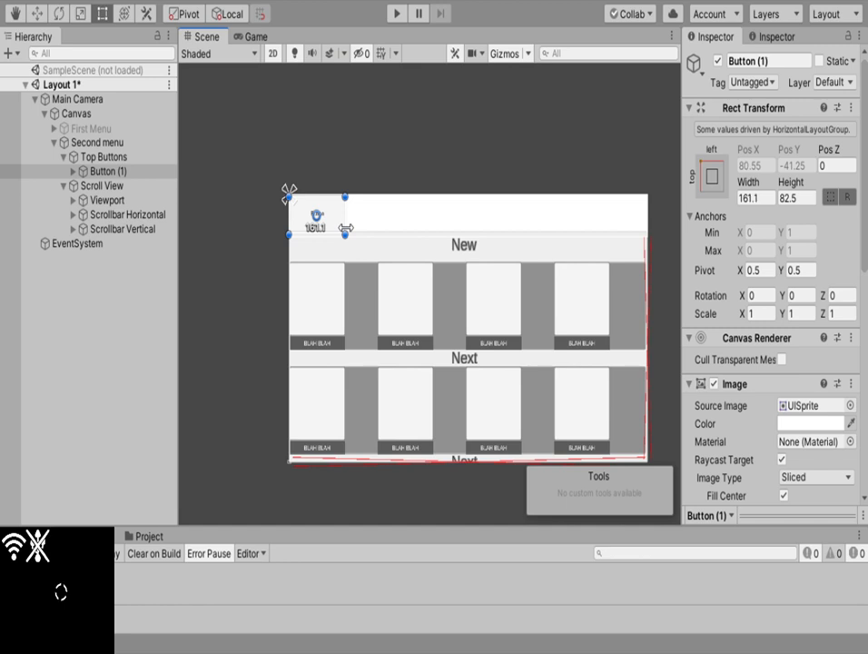
left_click(132, 174)
key("ctrl+d")
key("ctrl+d")
key("ctrl+d")
key("ctrl+d")
key("ctrl+d")
key("ctrl+d")
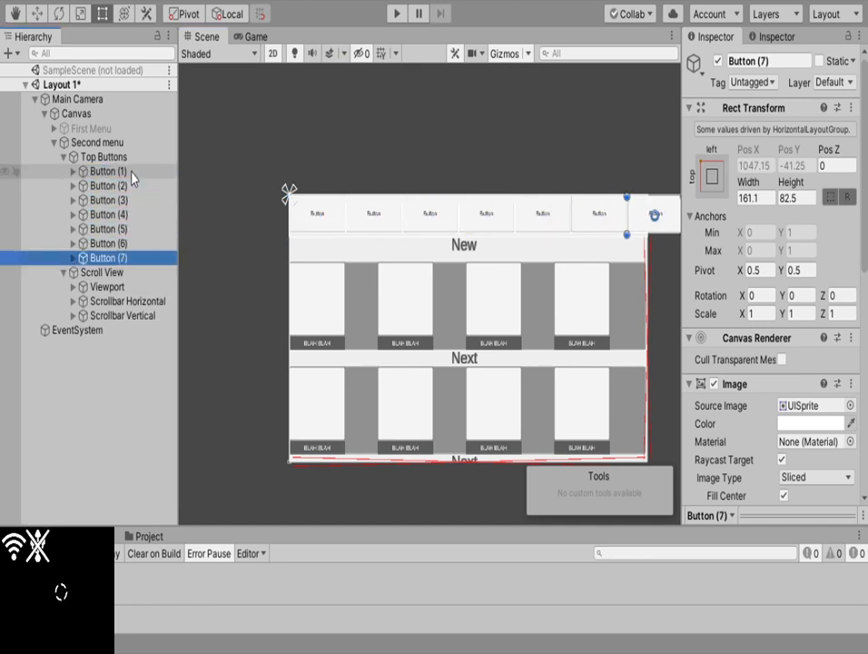
Undo the six duplicates of Button (1)
key("ctrl+z")
key("ctrl+z")
key("ctrl+z")
key("ctrl+z")
key("ctrl+z")
key("ctrl+z")
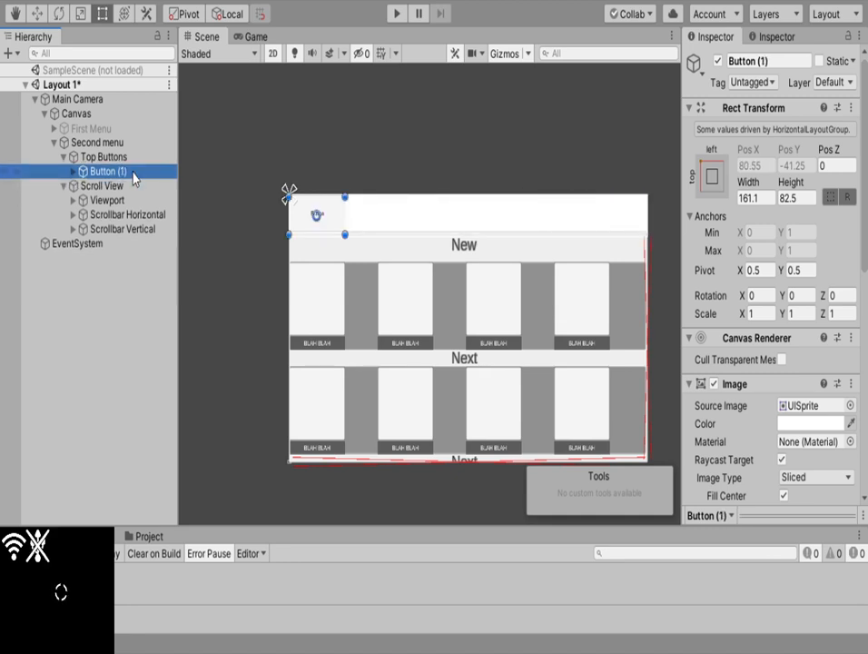
Narrow Button (1) in the Top Buttons group to about 122 wide and duplicate it five times
left_click_drag(345, 219, 332, 220)
key("ctrl+d")
key("ctrl+d")
key("ctrl+d")
key("ctrl+d")
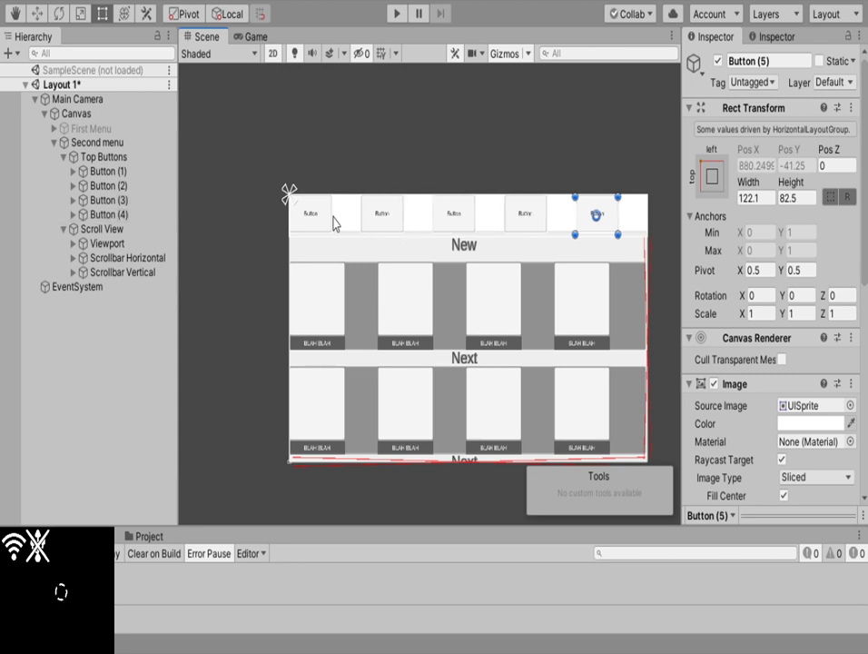
key("ctrl+d")
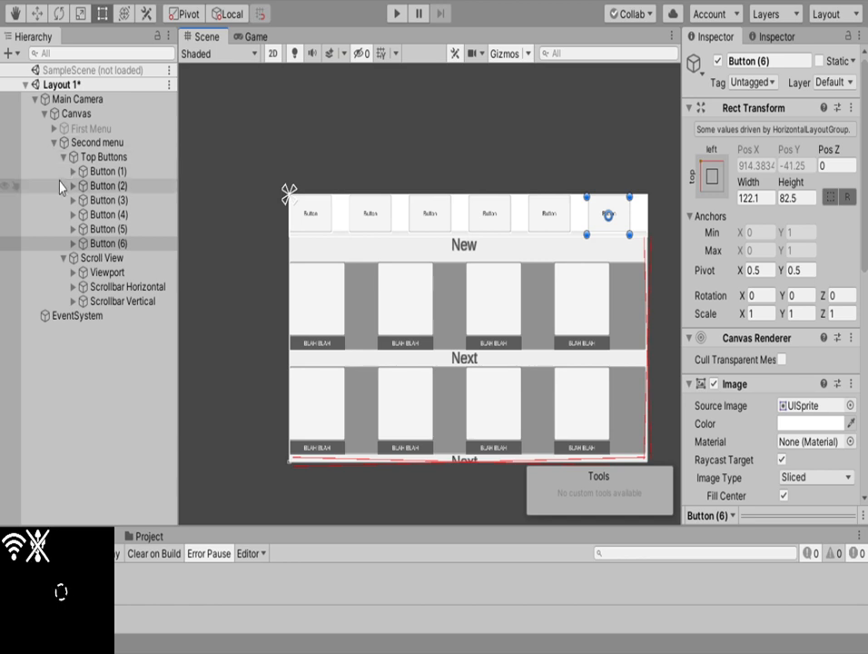
Widen all six top buttons together to a width of 170.7 so they fill the top row
left_click(128, 174, "shift")
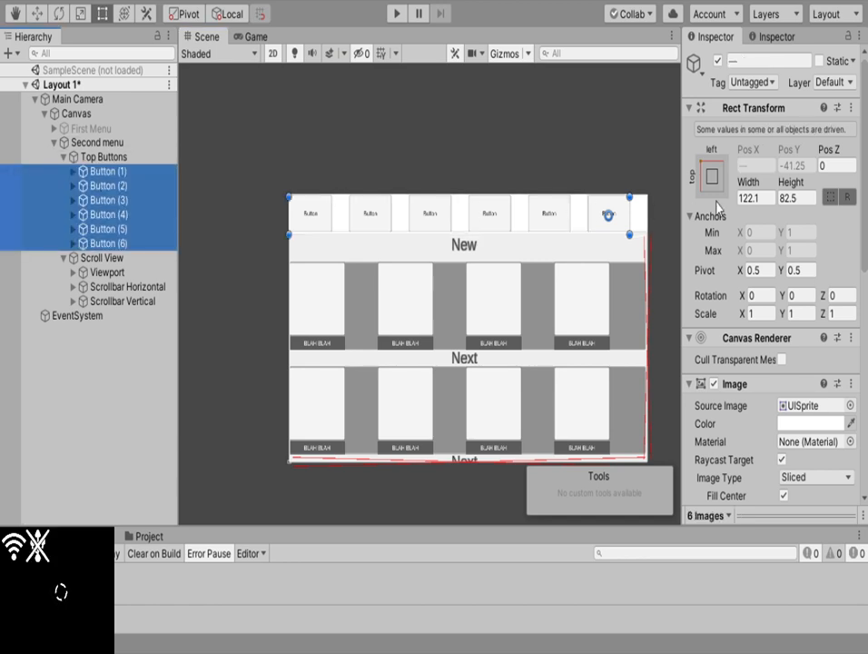
left_click_drag(748, 182, 635, 154)
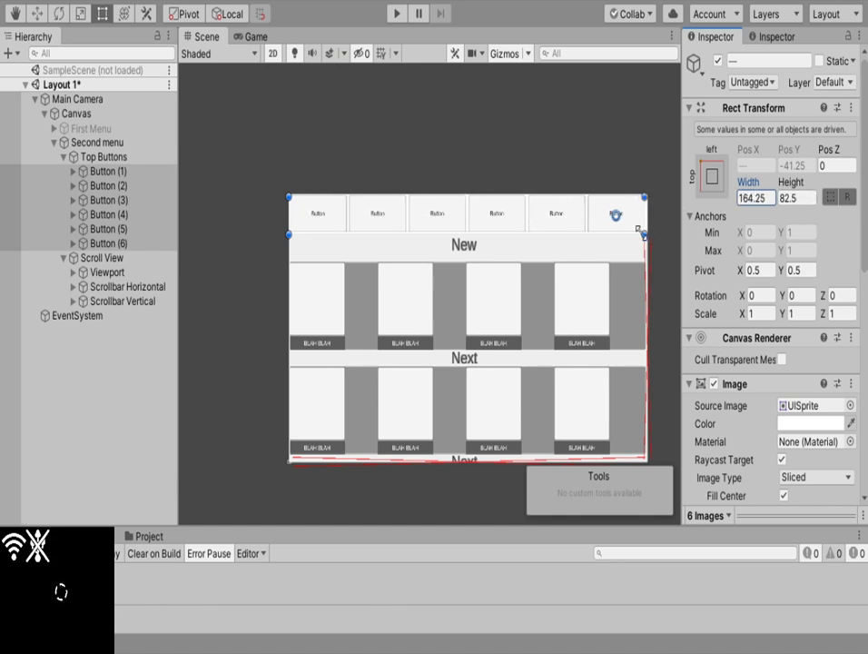
scroll(640, 232, "up", 10)
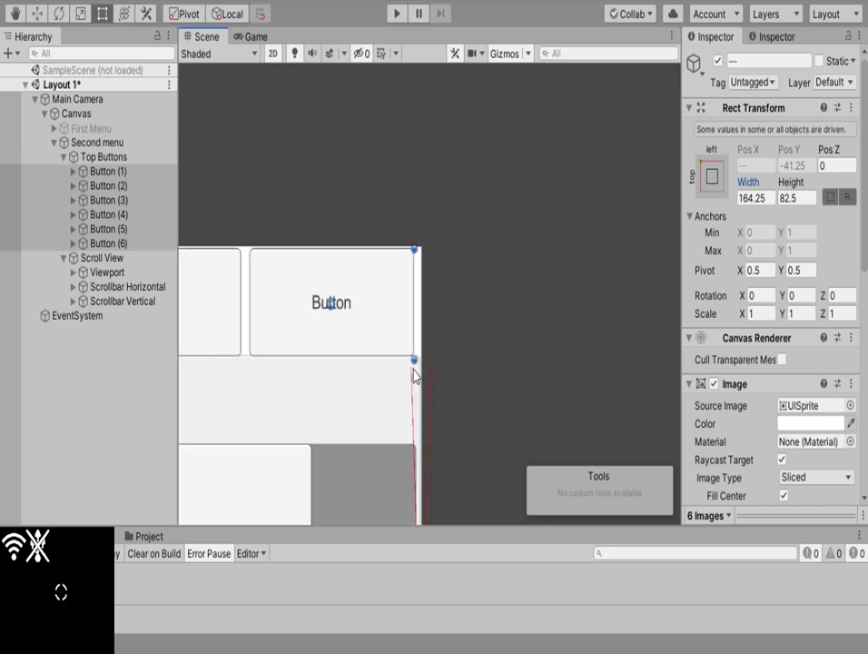
scroll(414, 374, "up", 3)
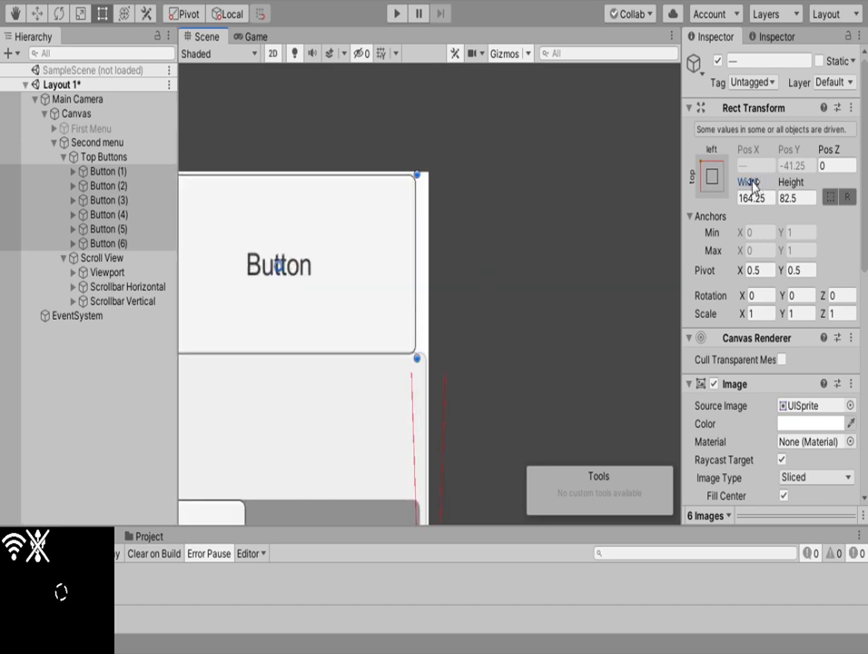
left_click_drag(746, 185, 773, 187)
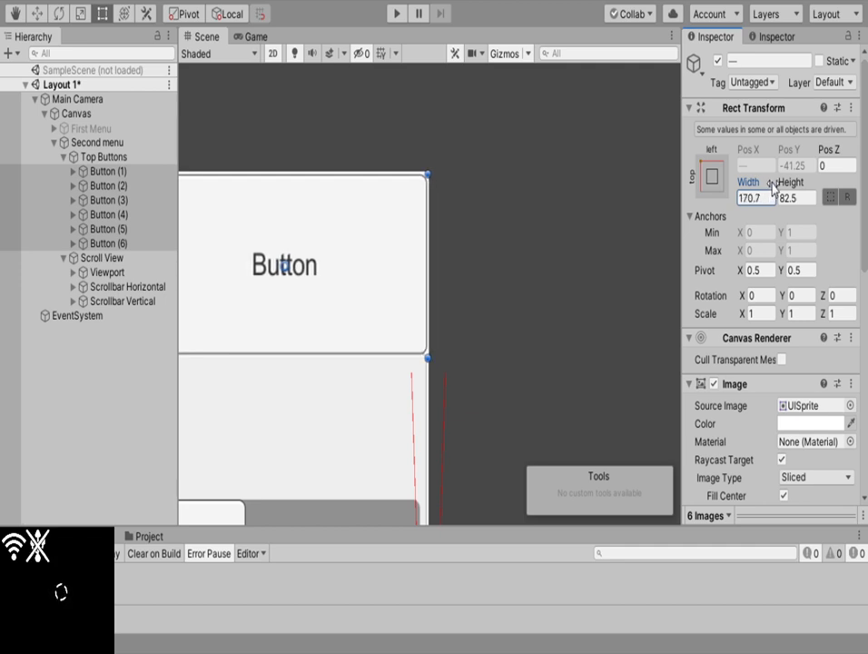
scroll(468, 392, "down", 8)
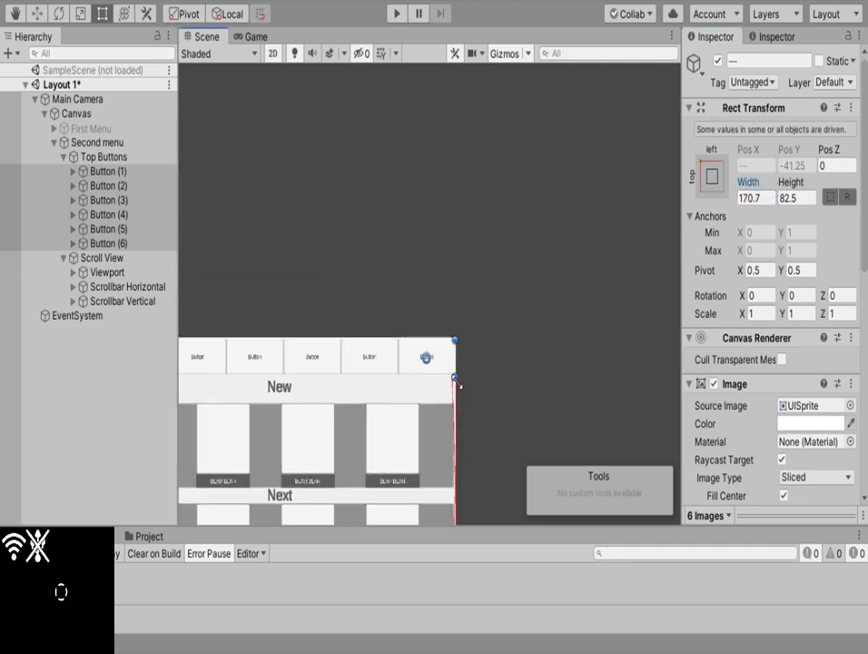
middle_click_drag(457, 384, 510, 263)
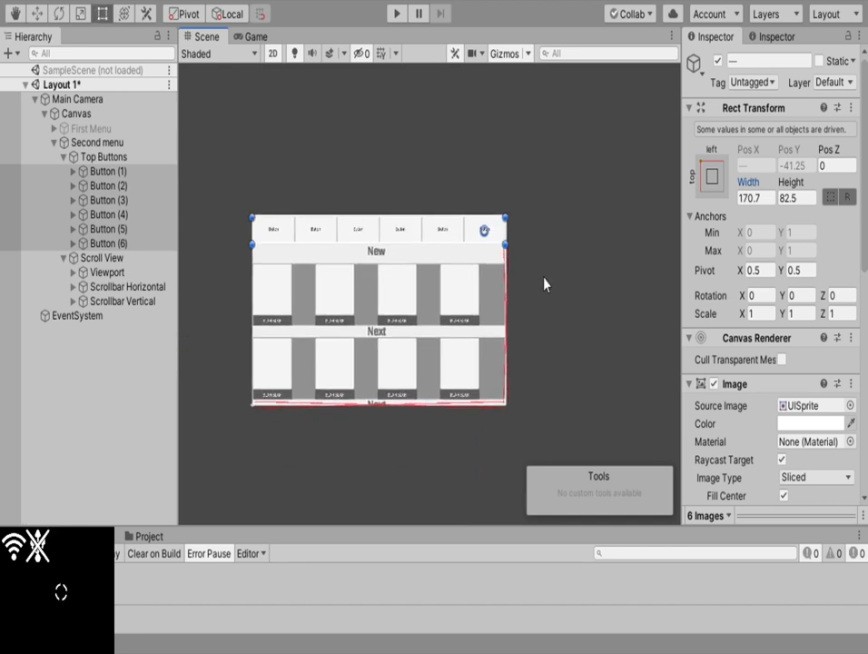
Collapse the Top Buttons group and expand the Scroll View hierarchy down to the block panels inside Content
left_click(70, 160)
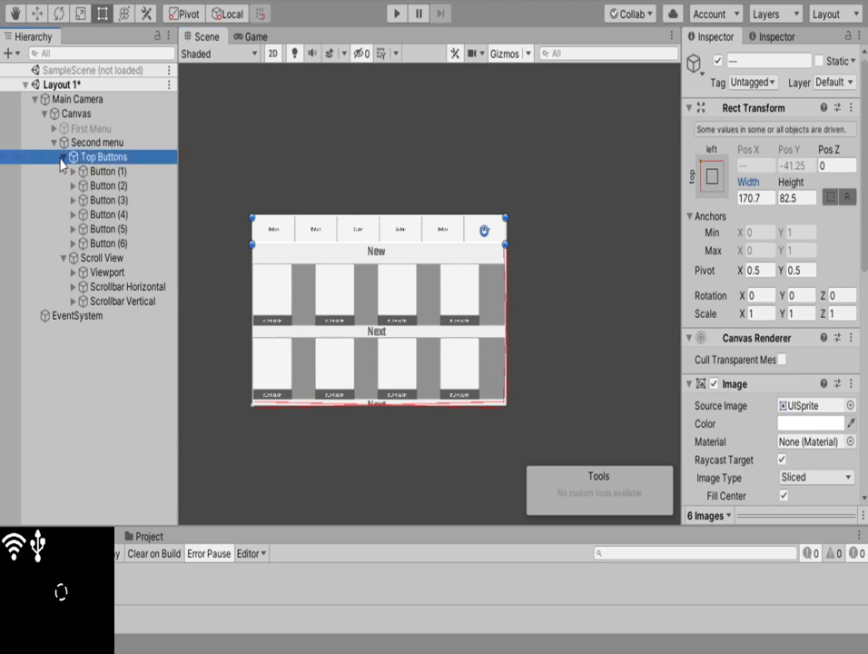
key("Left")
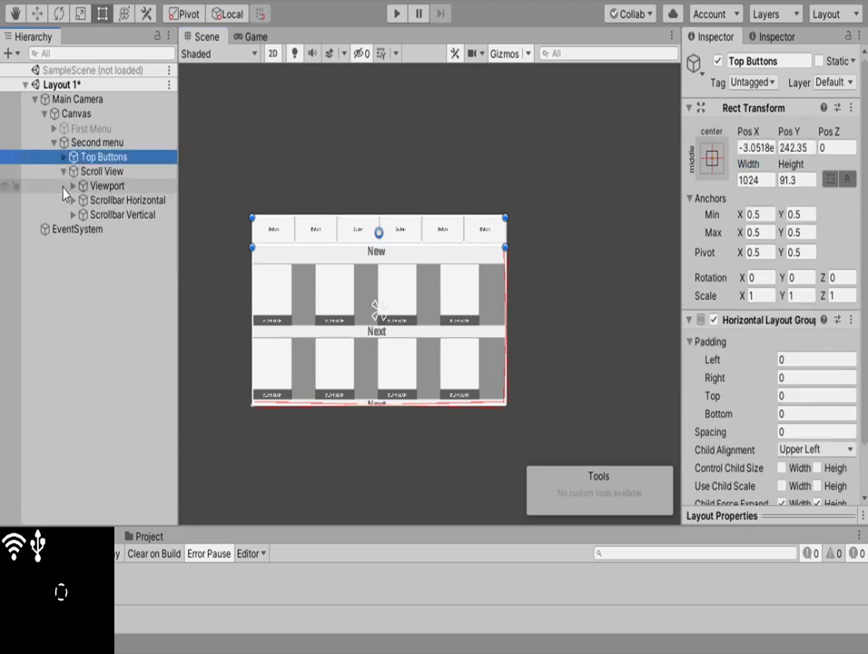
left_click(72, 185)
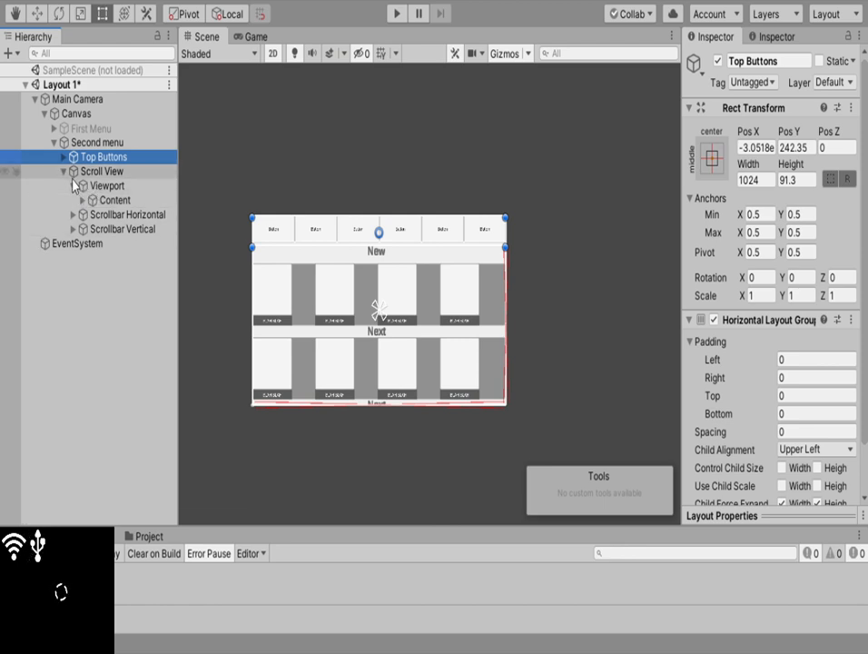
left_click(83, 200)
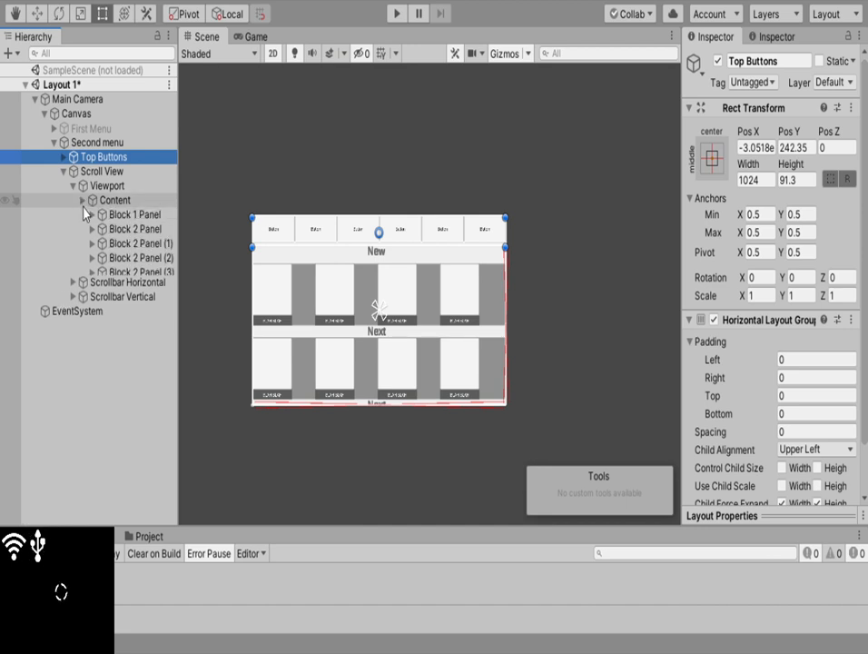
left_click(83, 199)
left_click(63, 171)
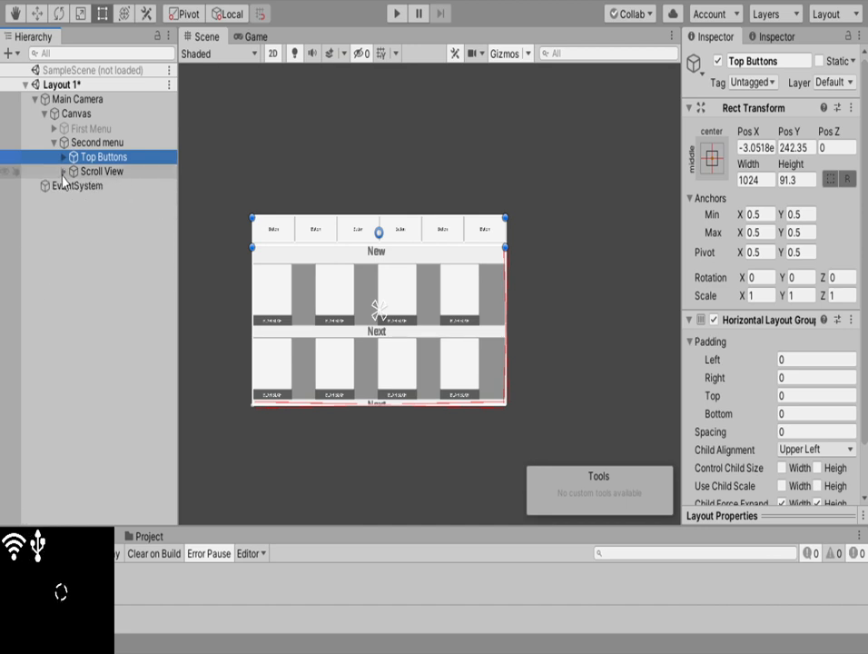
left_click(63, 172)
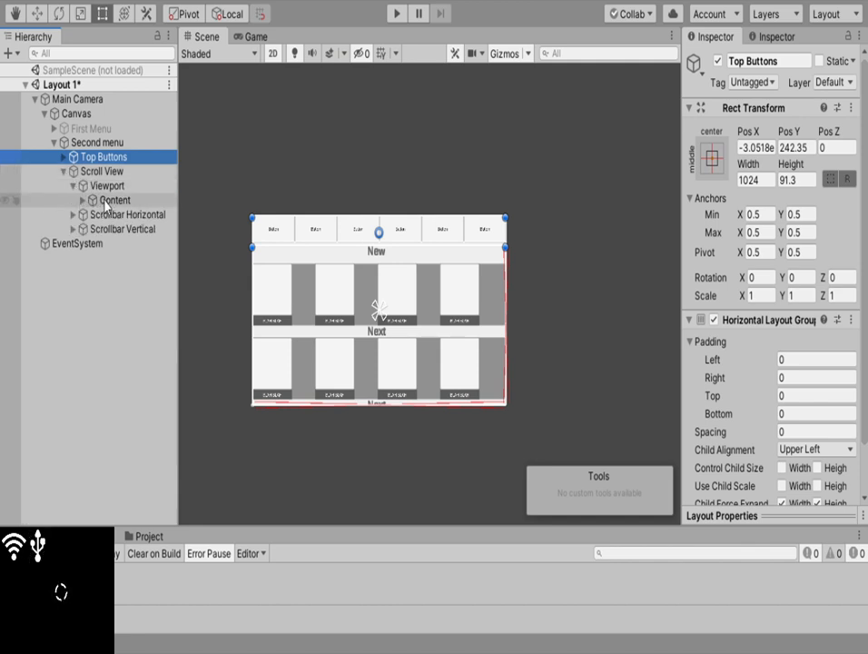
left_click(88, 200)
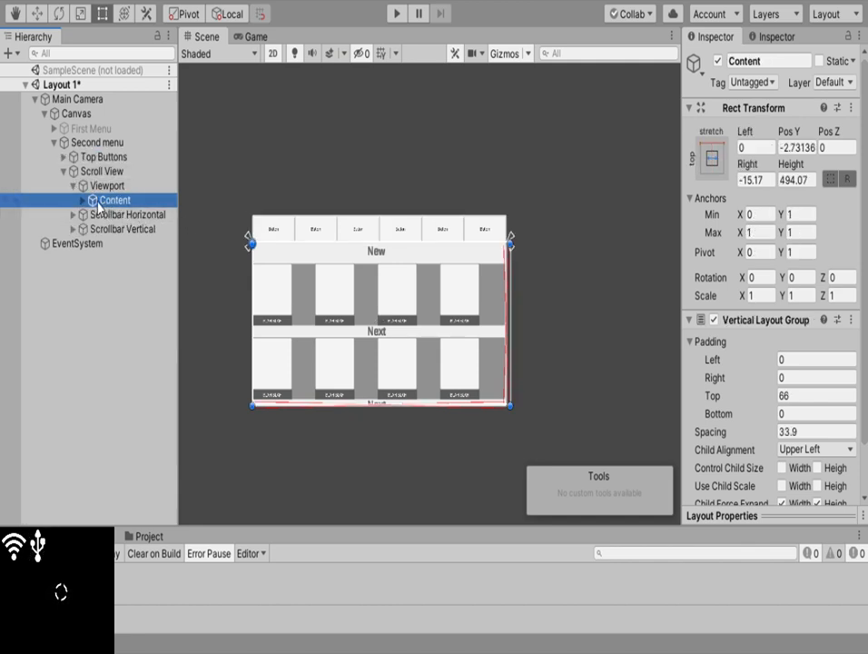
left_click(82, 201)
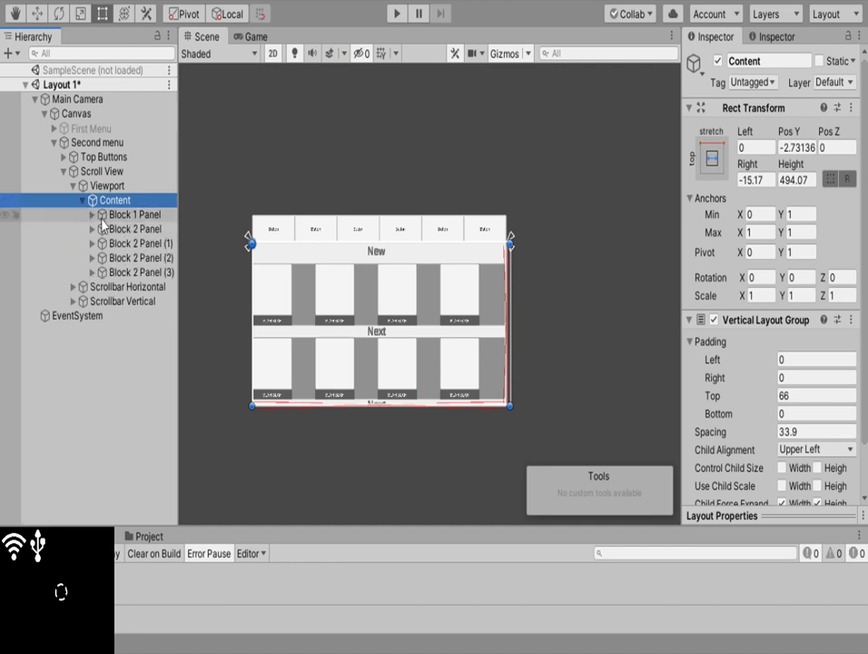
Delete Block 2 Panel and its copies (1), (2) and (3) from the Scroll View's Content
left_click(107, 216)
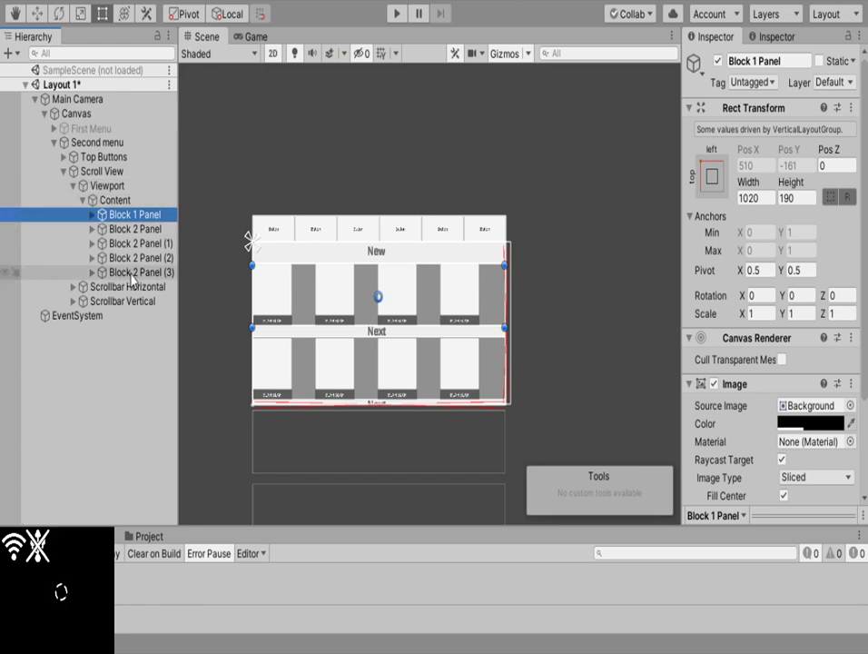
left_click(116, 229)
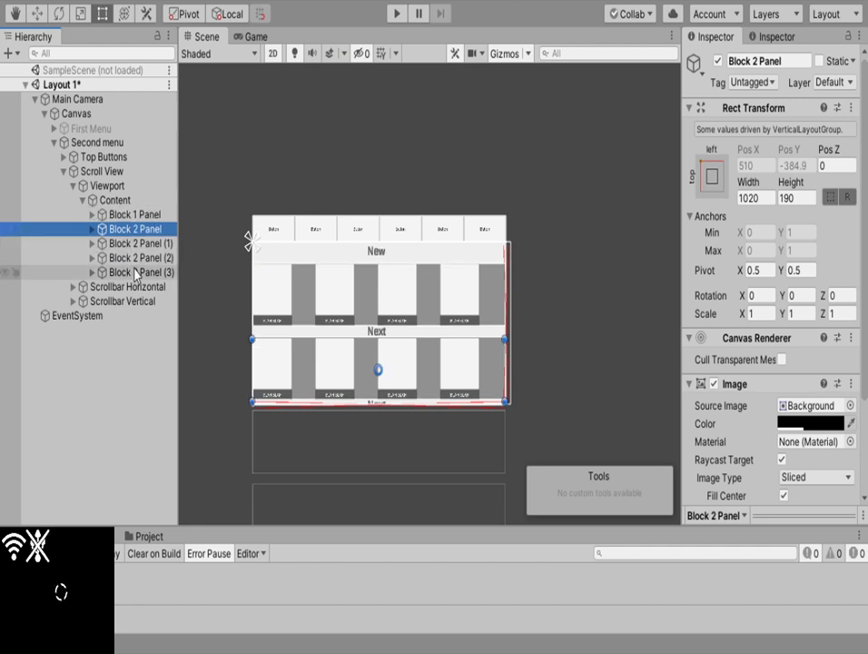
left_click(136, 273, "shift")
key("Delete")
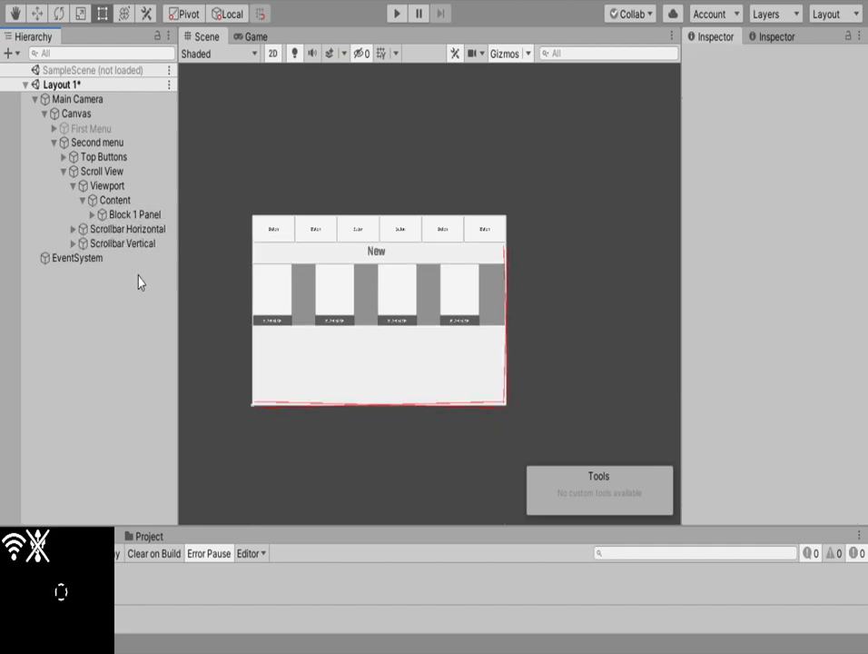
Expand Block 1 Panel and stretch it down to the canvas's lower edge, about 428 high
left_click(115, 200)
left_click(124, 215)
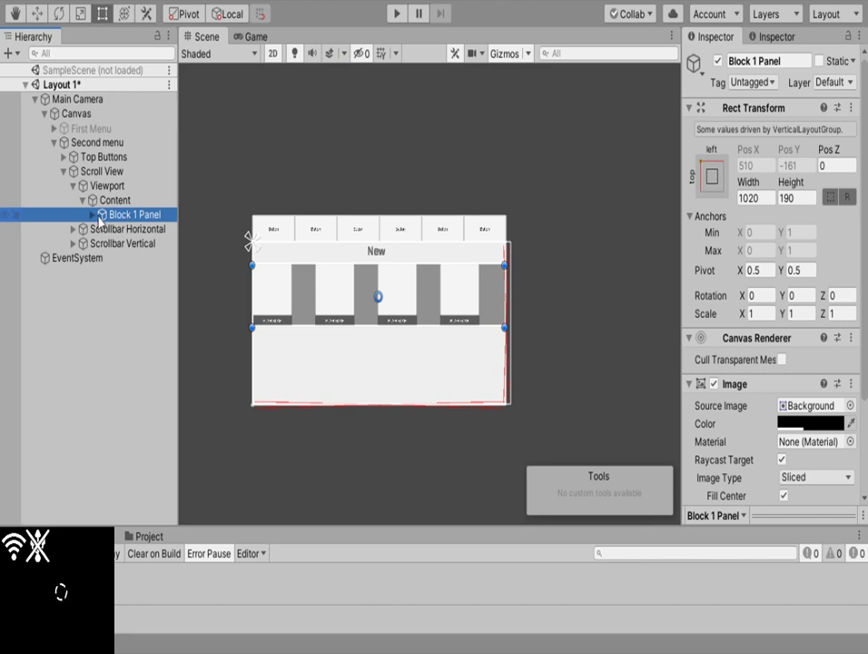
left_click(94, 215)
left_click(103, 201)
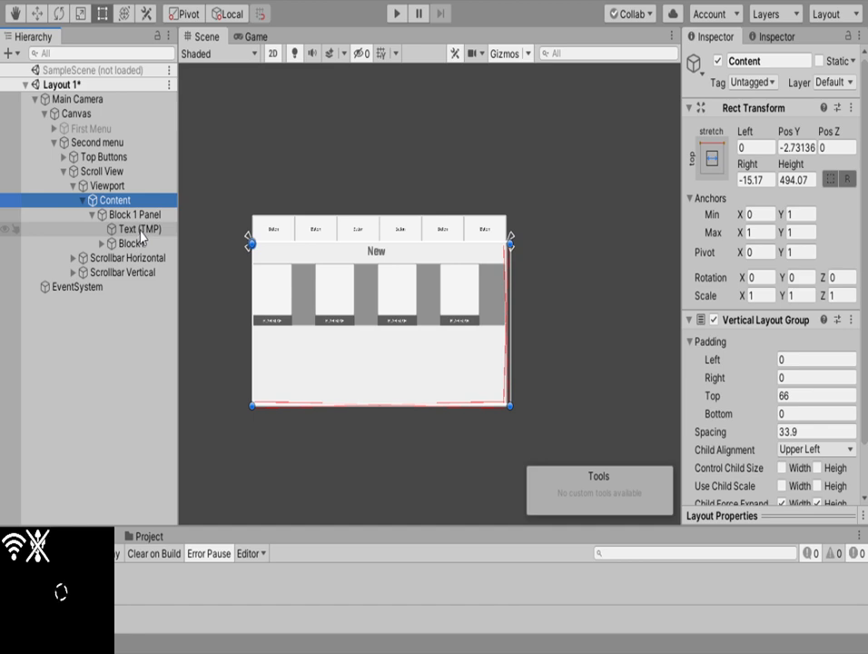
left_click(141, 232)
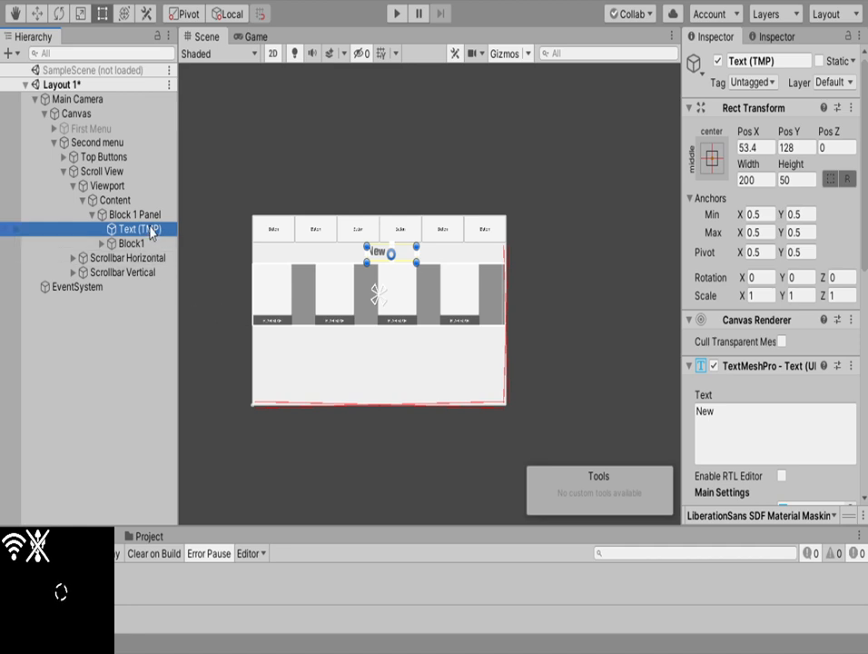
left_click(141, 215)
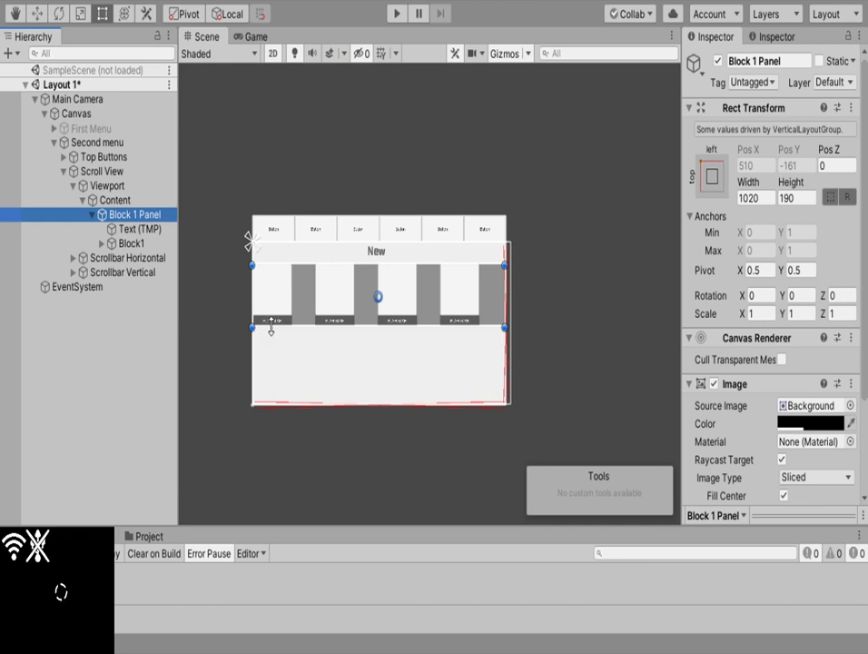
left_click_drag(271, 329, 291, 405)
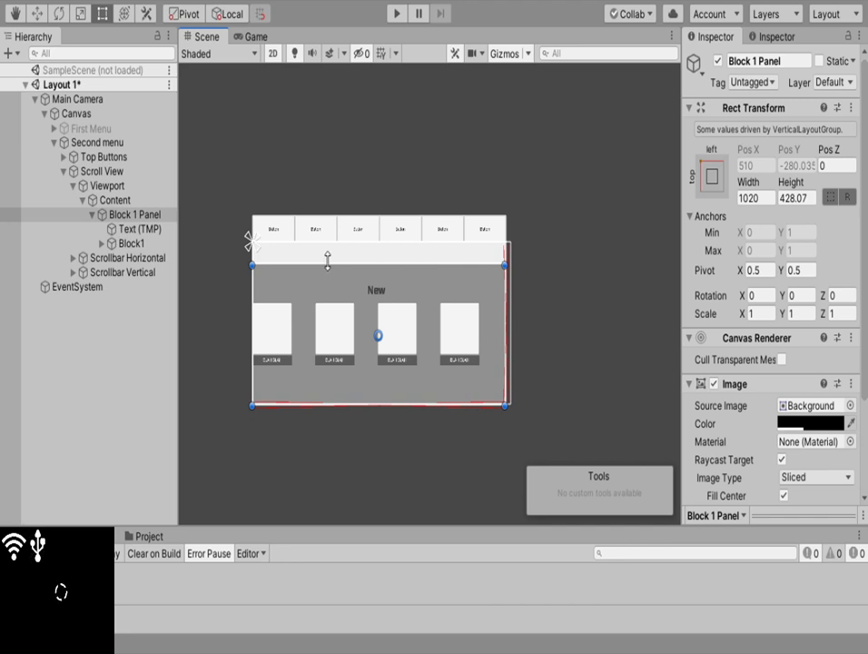
Delete the "New" heading text from Block 1 Panel
left_click(375, 291)
left_click(376, 293)
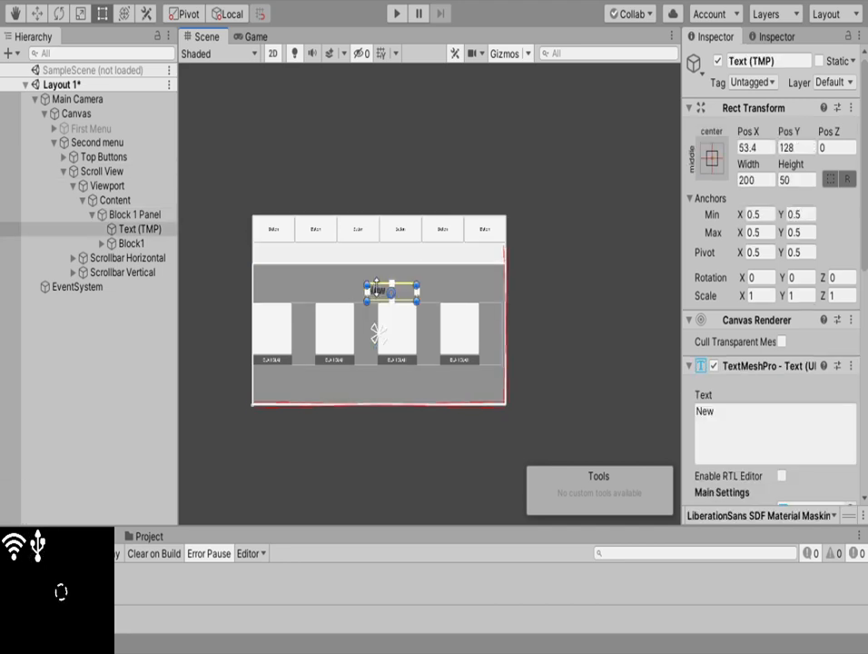
key("Delete")
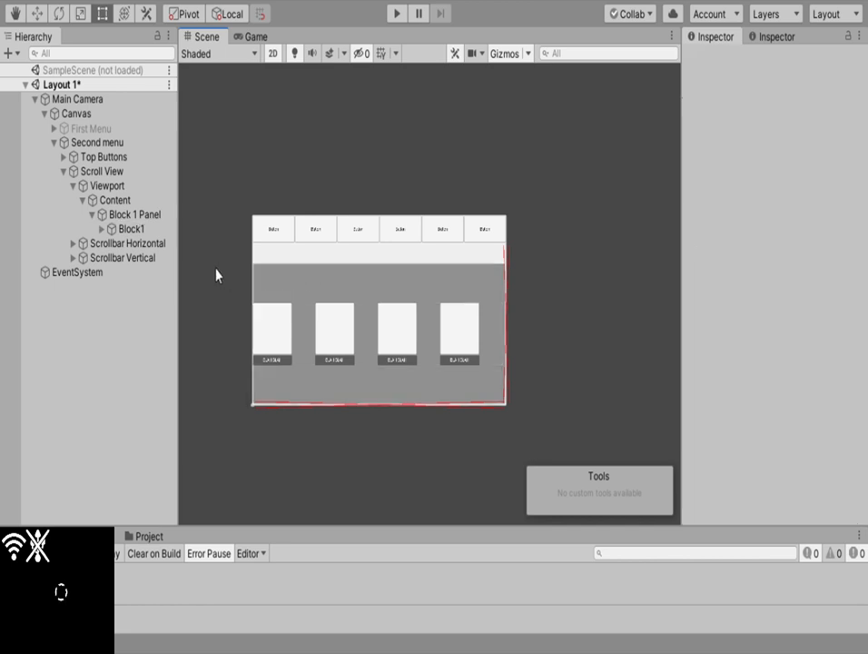
Stretch Block1 up and down to the full height of Block 1 Panel, about 428 high
left_click(109, 230)
left_click_drag(316, 300, 316, 259)
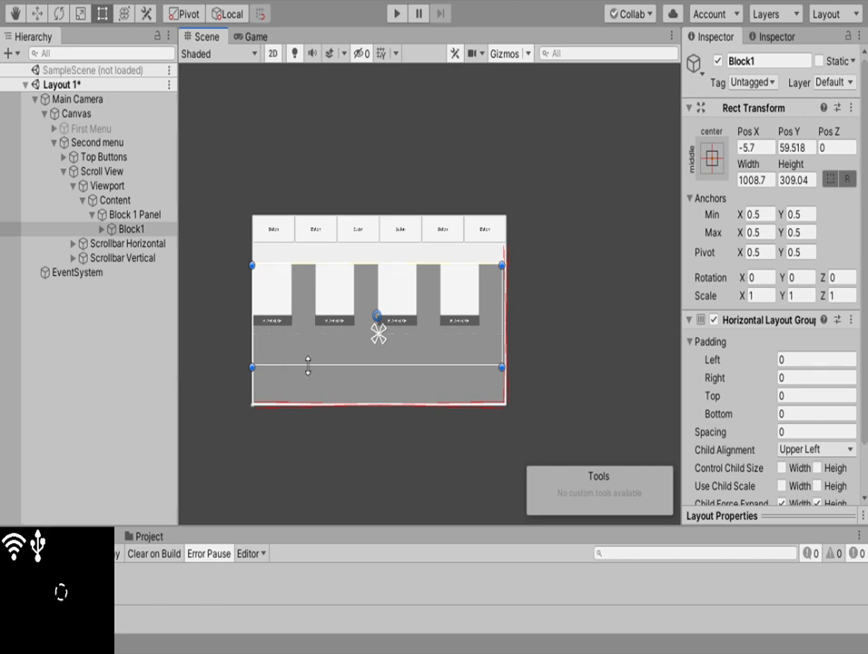
left_click_drag(308, 366, 315, 401)
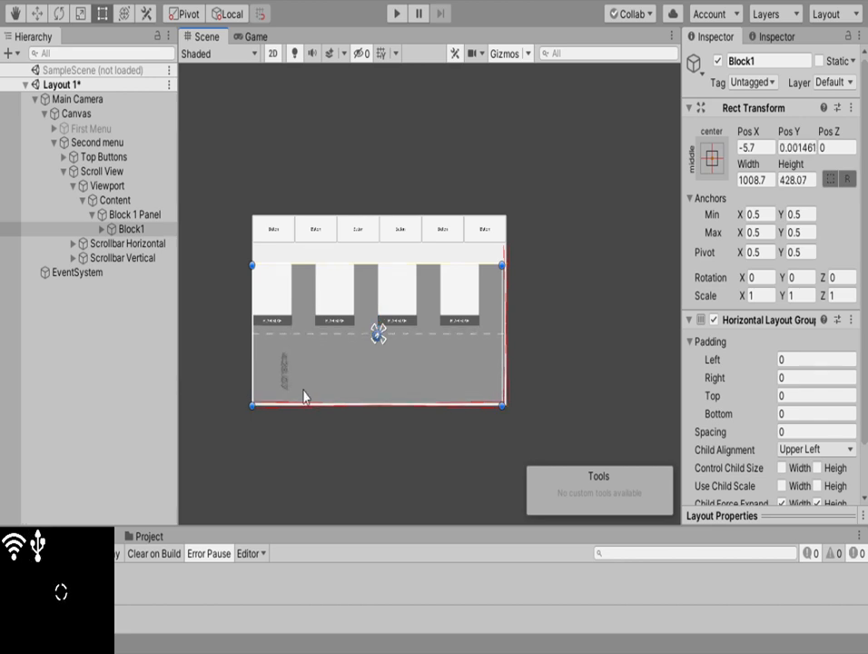
Replace Block1's Horizontal Layout Group with a Vertical Layout Group
left_click(100, 230)
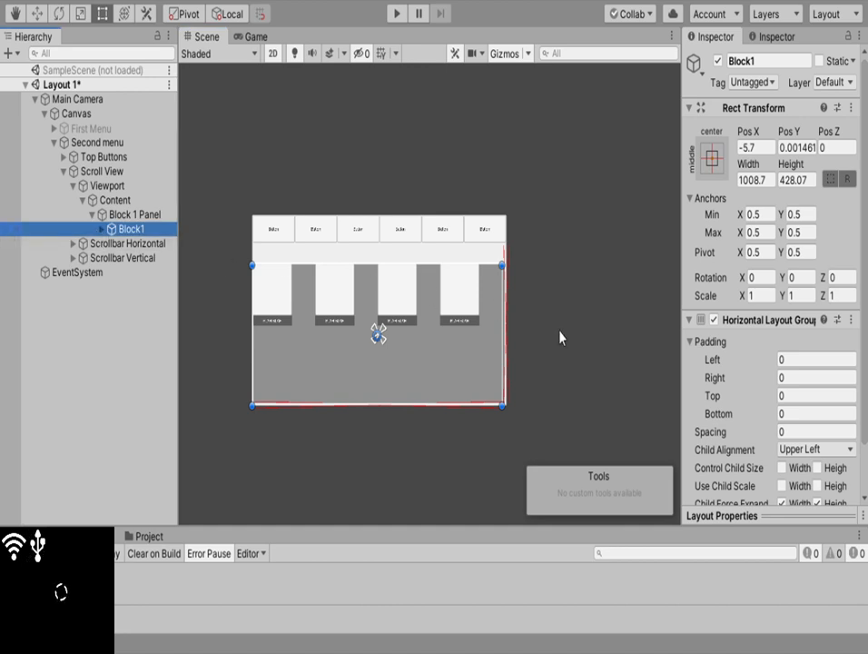
scroll(736, 434, "down", 3)
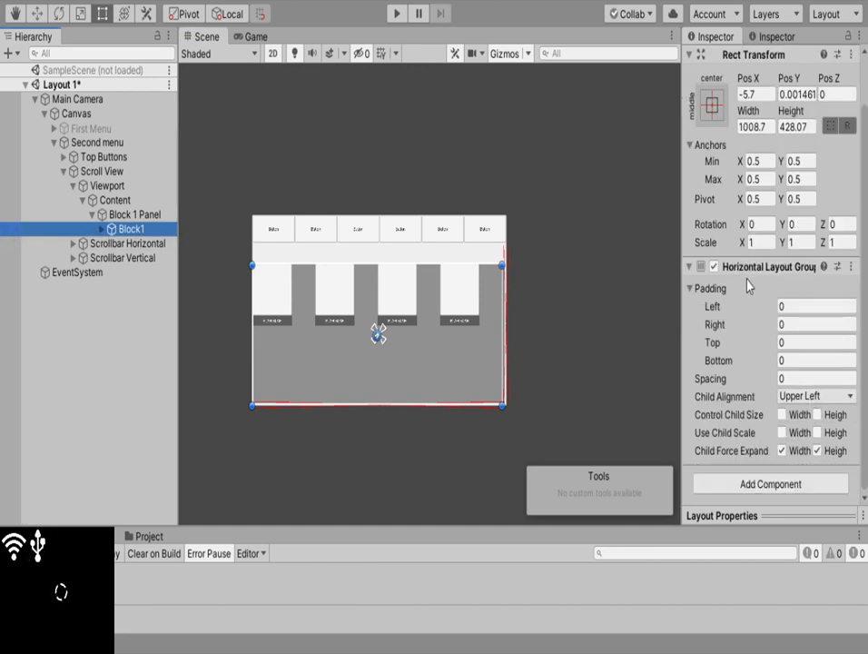
key("ctrl+z")
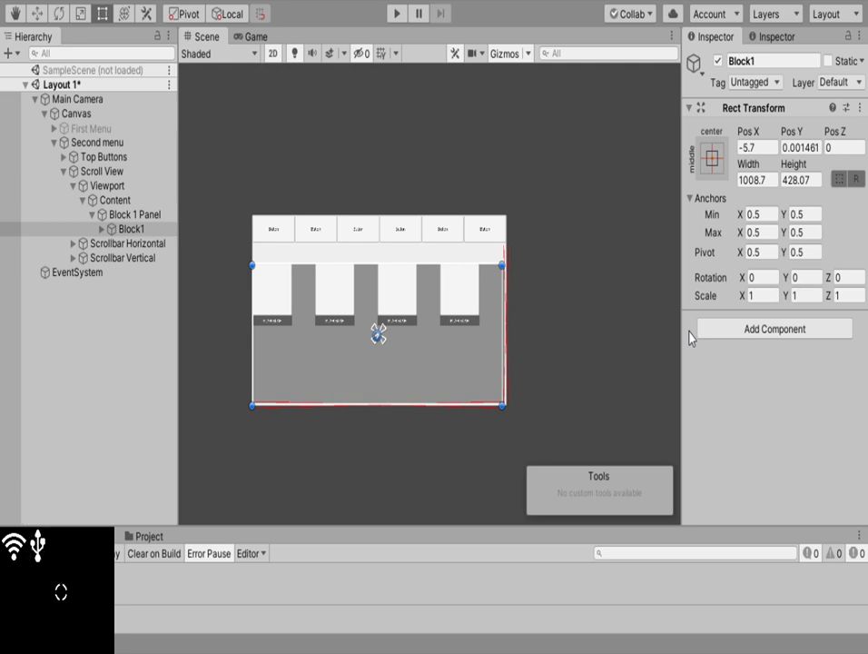
key("Return")
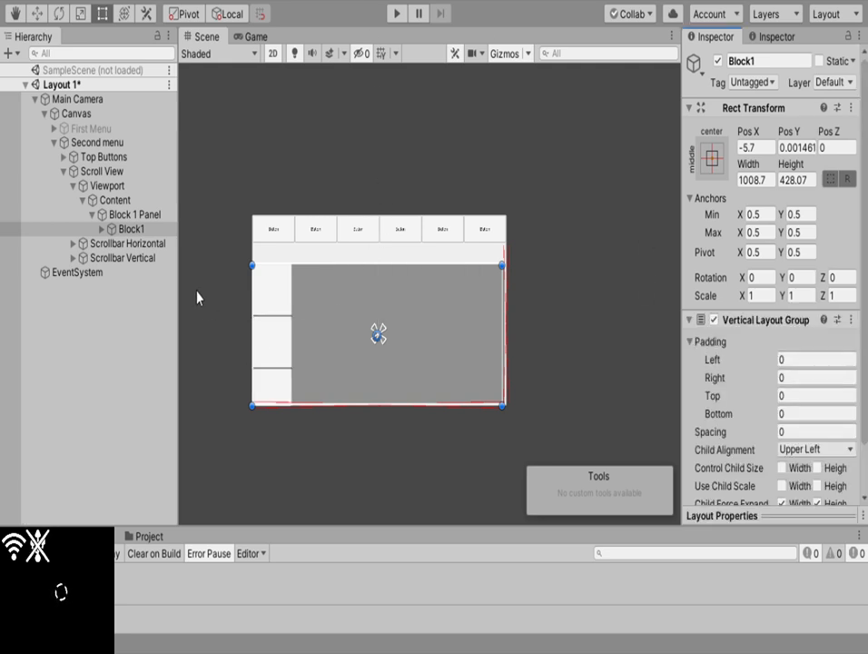
Stretch all four buttons inside Block1 together to the canvas's right edge, about 1023 wide
left_click(105, 231)
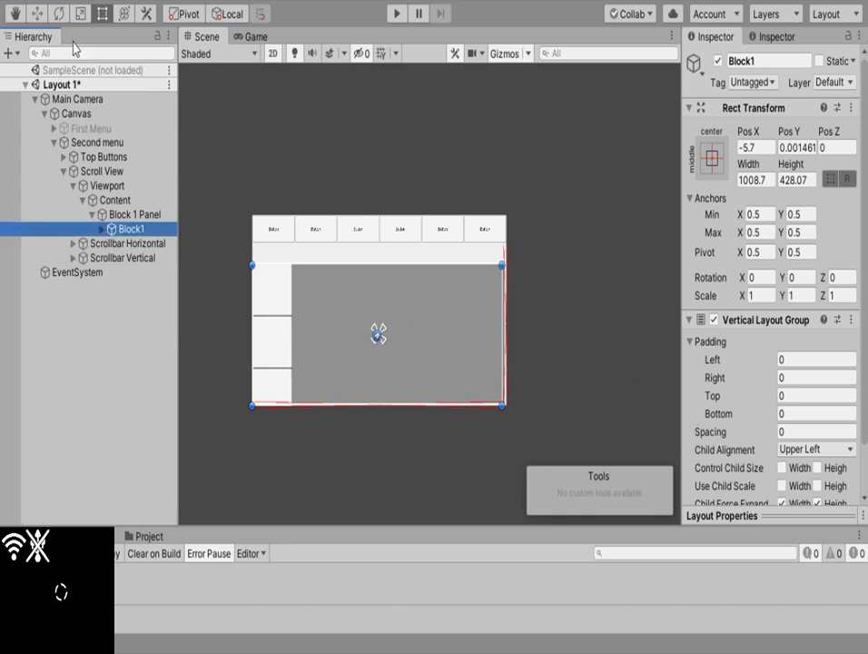
left_click(101, 232)
left_click(136, 243)
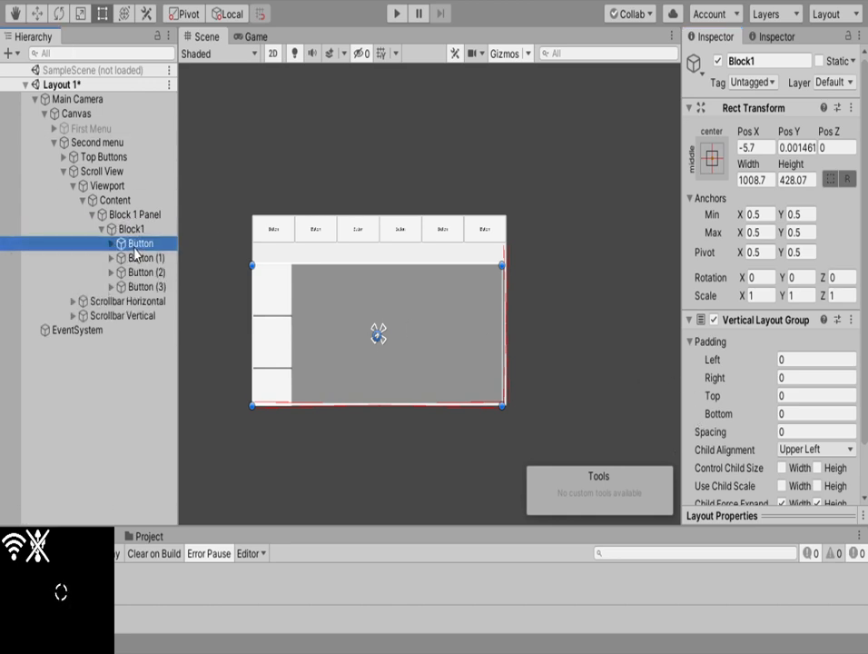
left_click(156, 301, "shift")
left_click(157, 301, "ctrl")
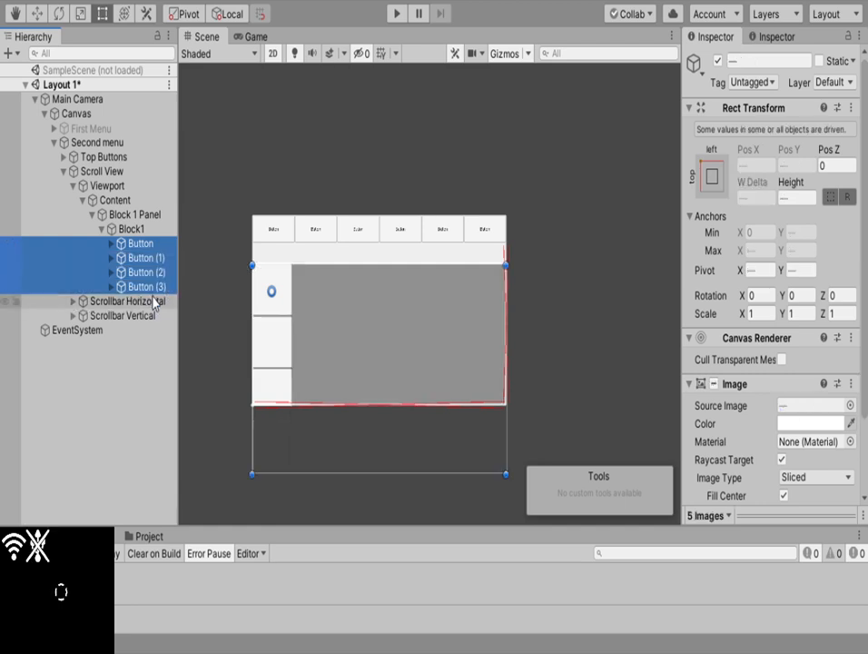
left_click_drag(293, 293, 504, 315)
scroll(504, 316, "up", 6)
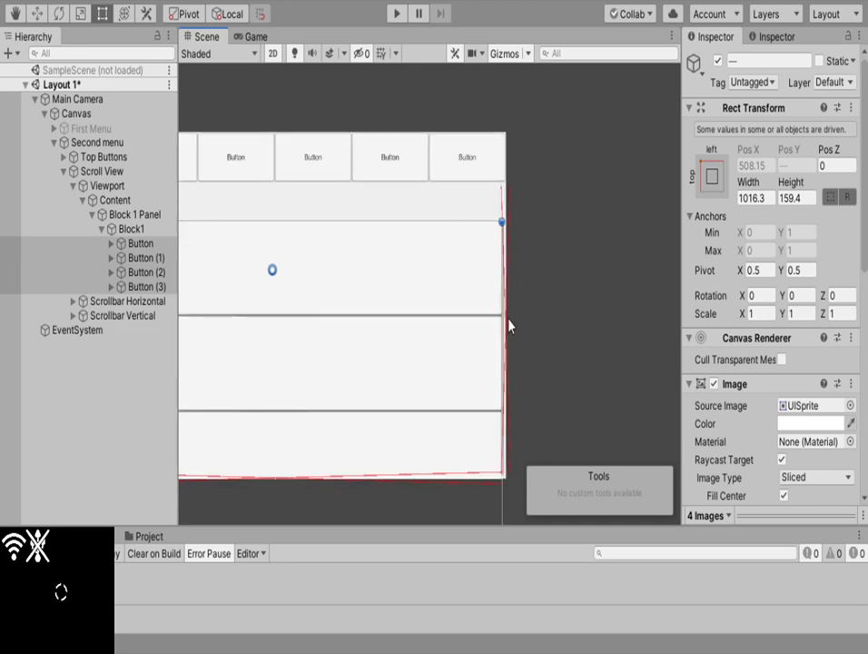
middle_click_drag(501, 184, 479, 314)
scroll(476, 246, "up", 4)
left_click_drag(469, 233, 484, 244)
scroll(454, 253, "down", 8)
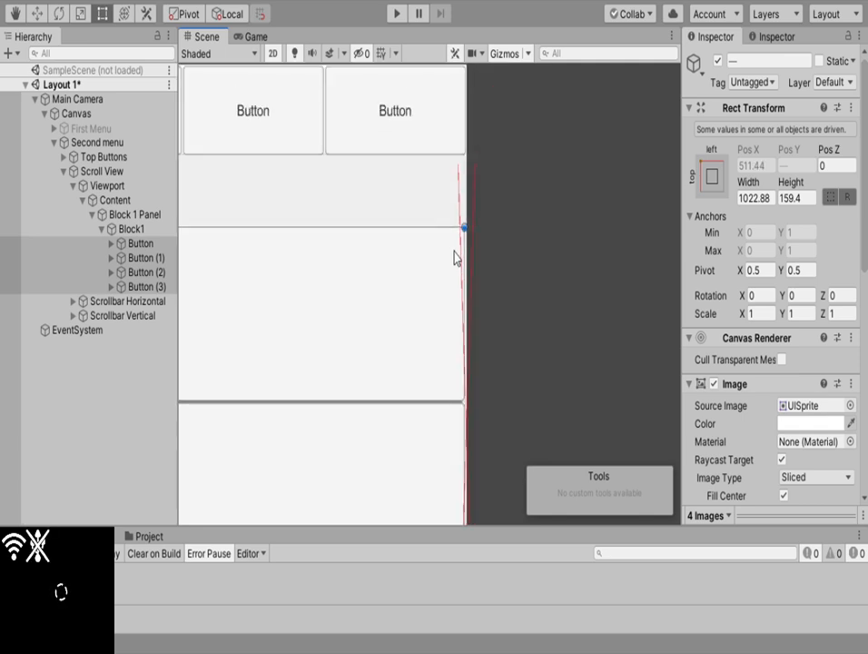
scroll(451, 254, "down", 3)
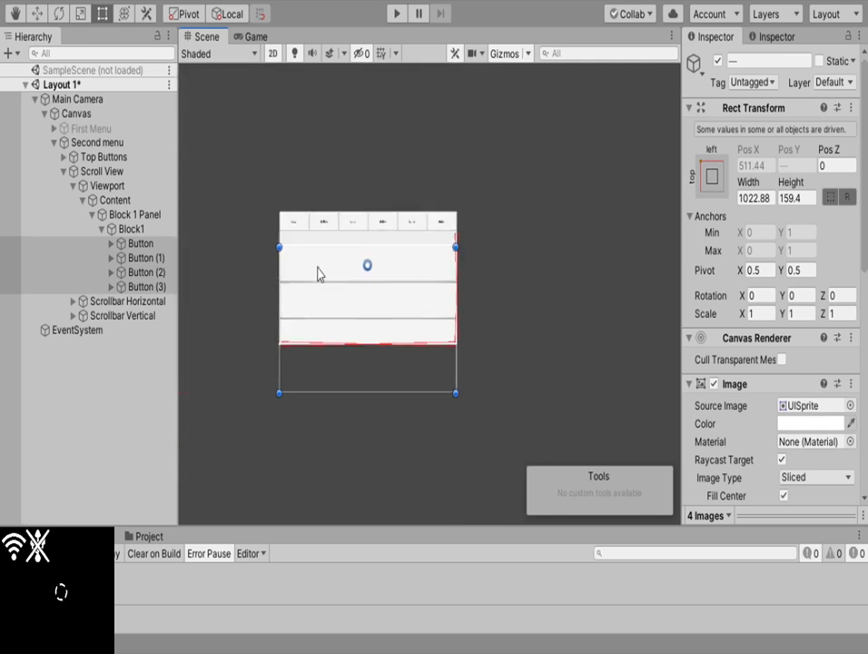
Stretch Block1 upward to just below the top button row, about 487 high
left_click(129, 229)
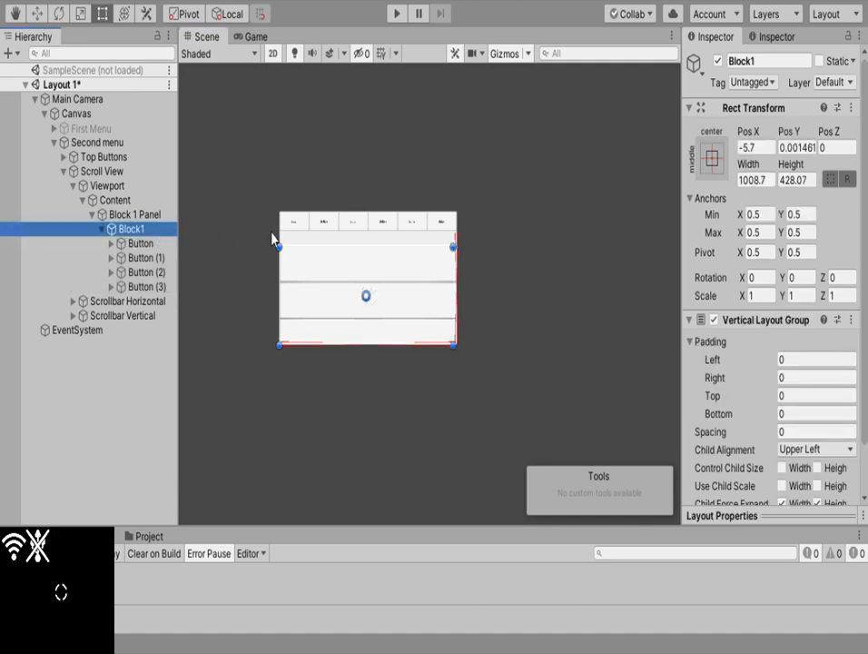
scroll(310, 247, "up", 5)
left_click_drag(310, 246, 310, 223)
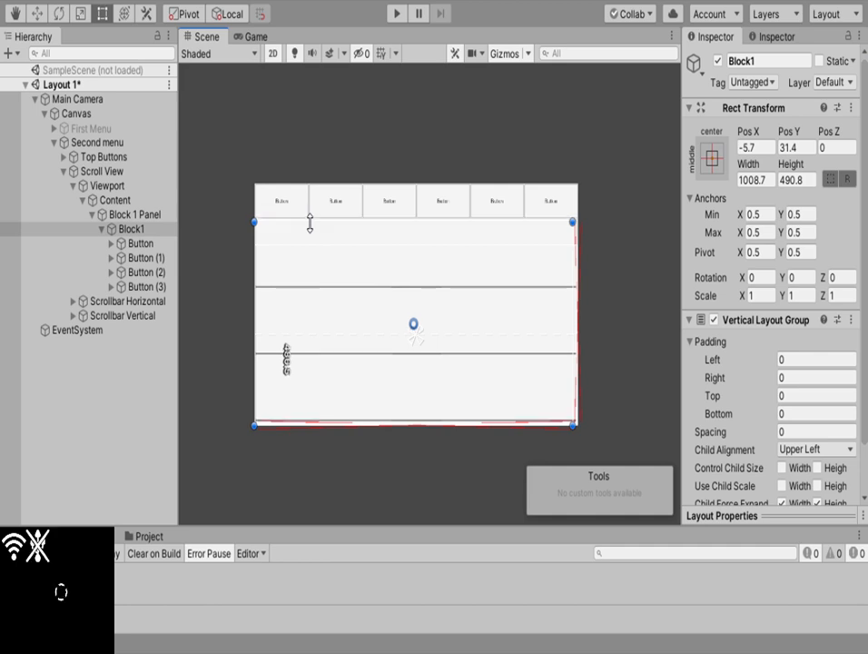
Add an Image component to Block1 and set its color to black
scroll(765, 413, "down", 2)
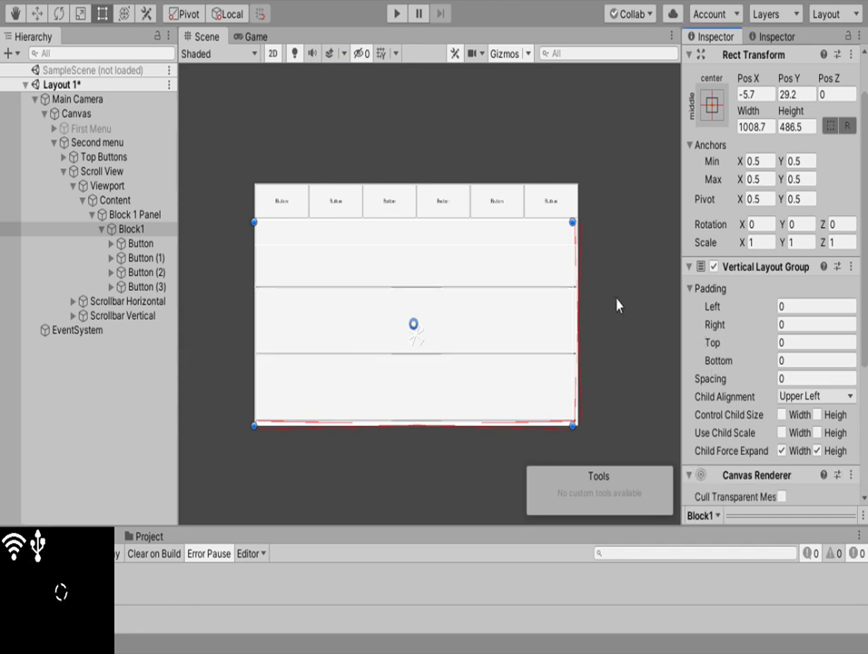
scroll(748, 323, "down", 4)
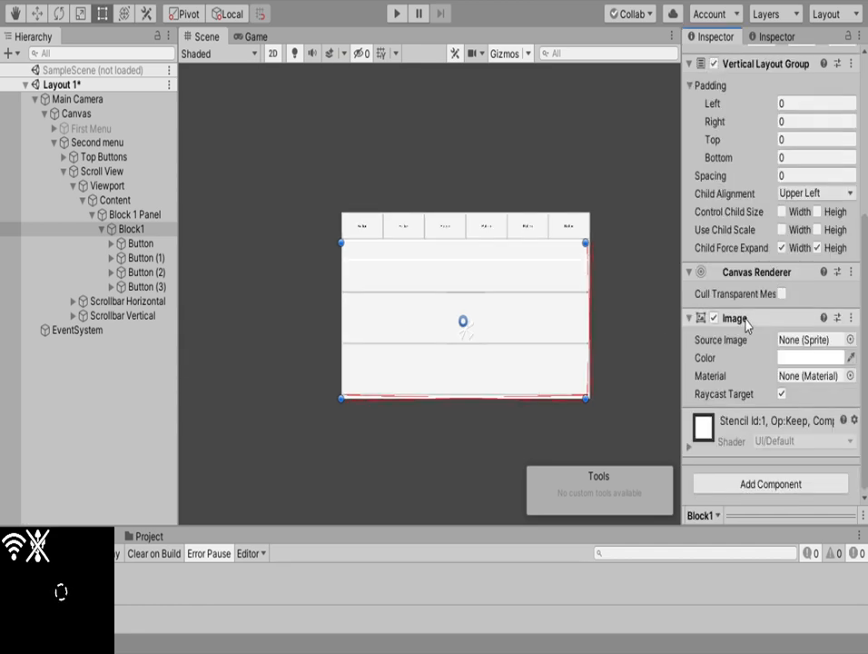
left_click(795, 358)
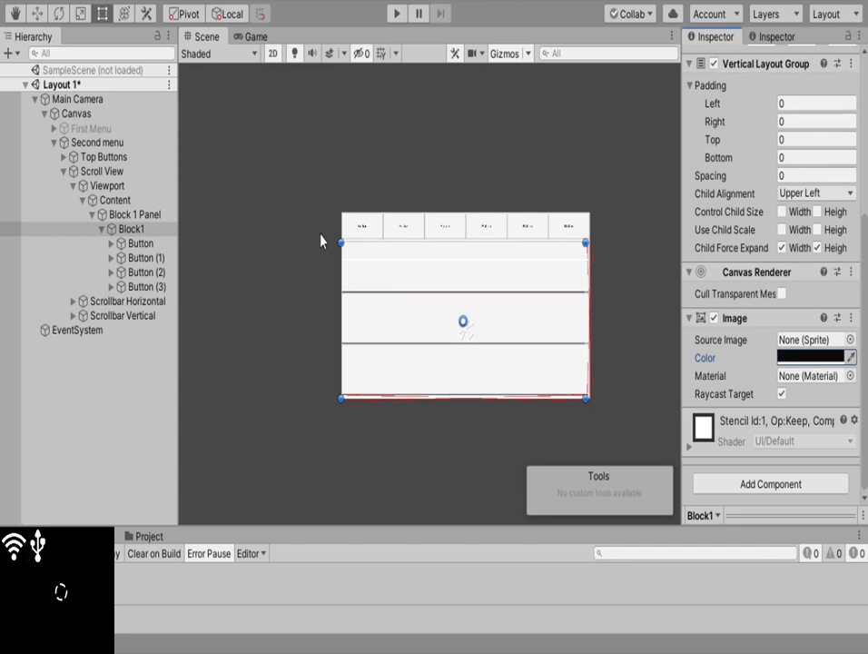
Set the height of all four buttons inside Block1 to 113
left_click(110, 242)
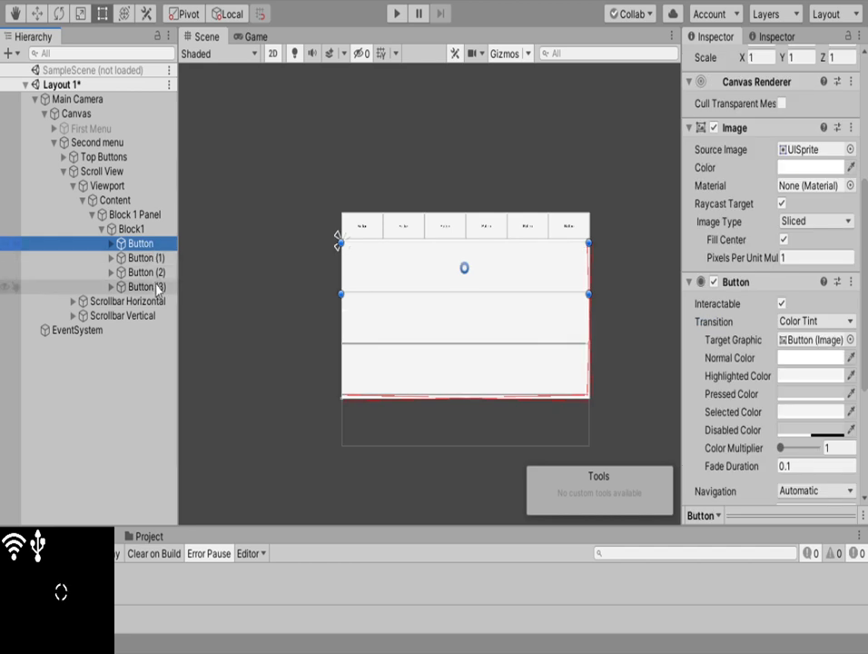
left_click(145, 258, "ctrl")
left_click(145, 272, "ctrl")
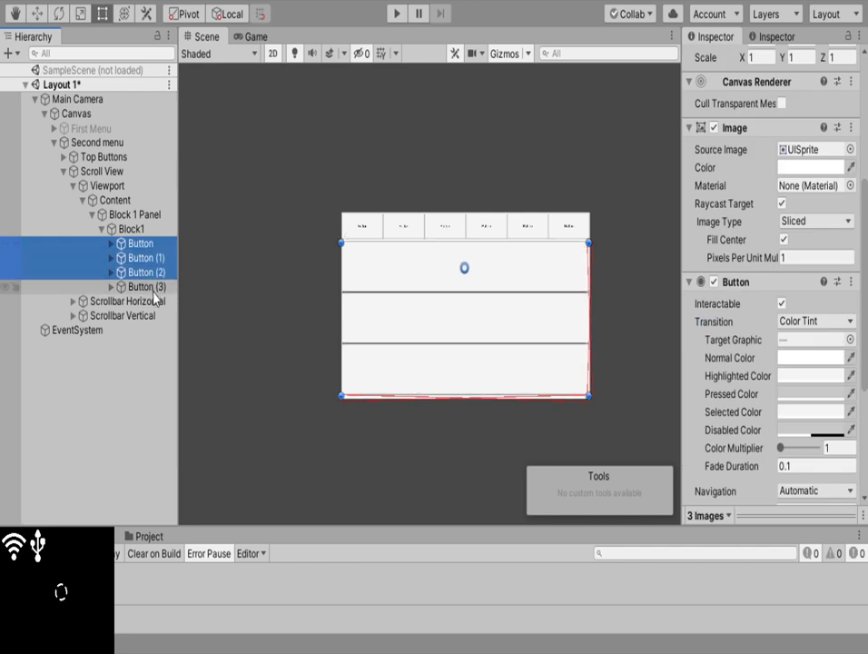
left_click(153, 292, "ctrl")
left_click(125, 229)
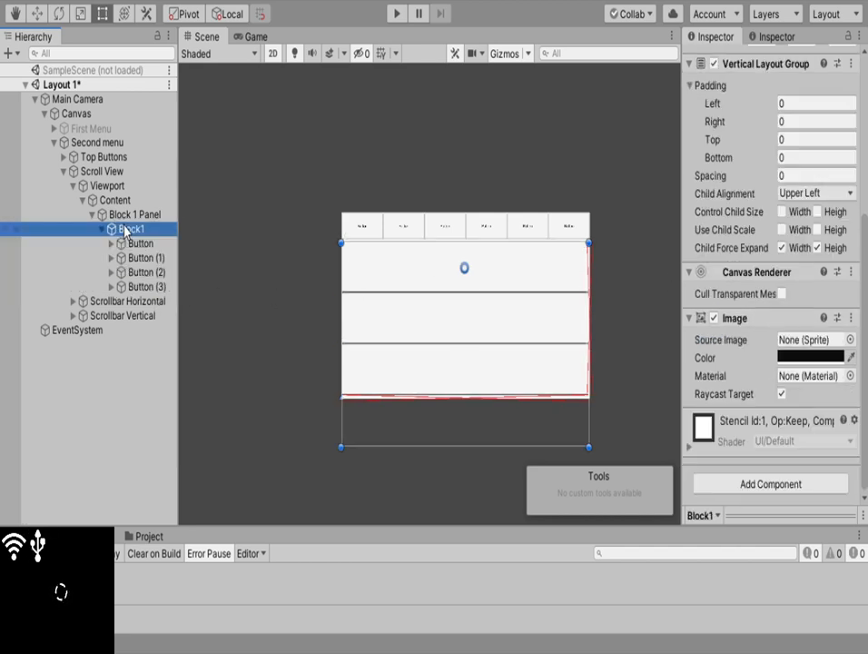
left_click(130, 244)
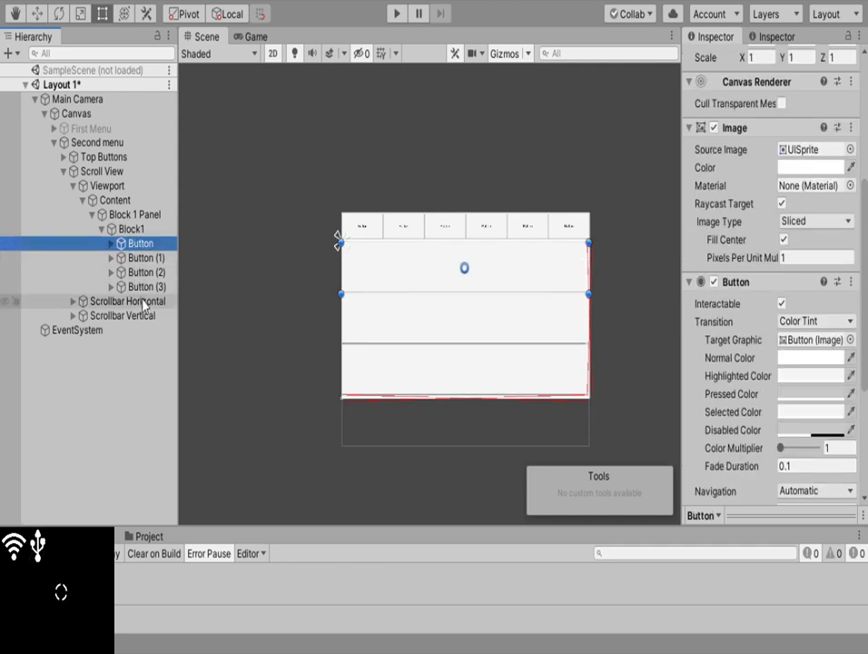
left_click(145, 287, "shift")
scroll(791, 222, "up", 5)
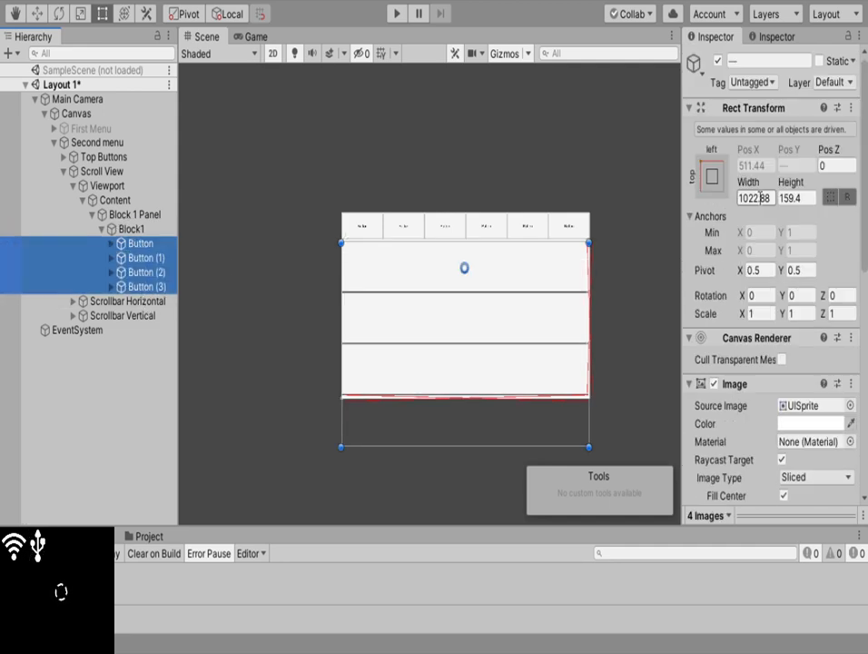
left_click_drag(779, 188, 702, 211)
scroll(577, 290, "up", 2)
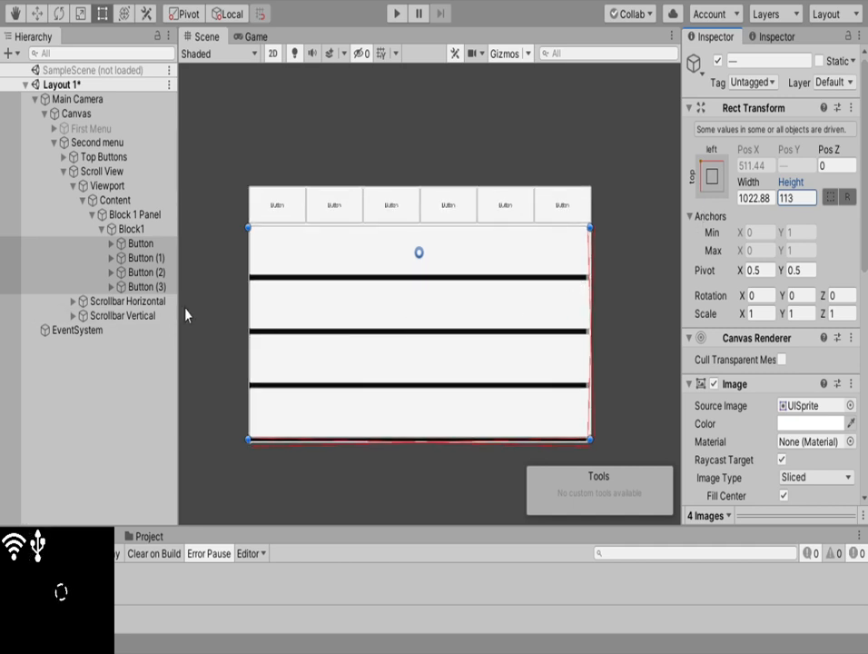
scroll(285, 312, "up", 5)
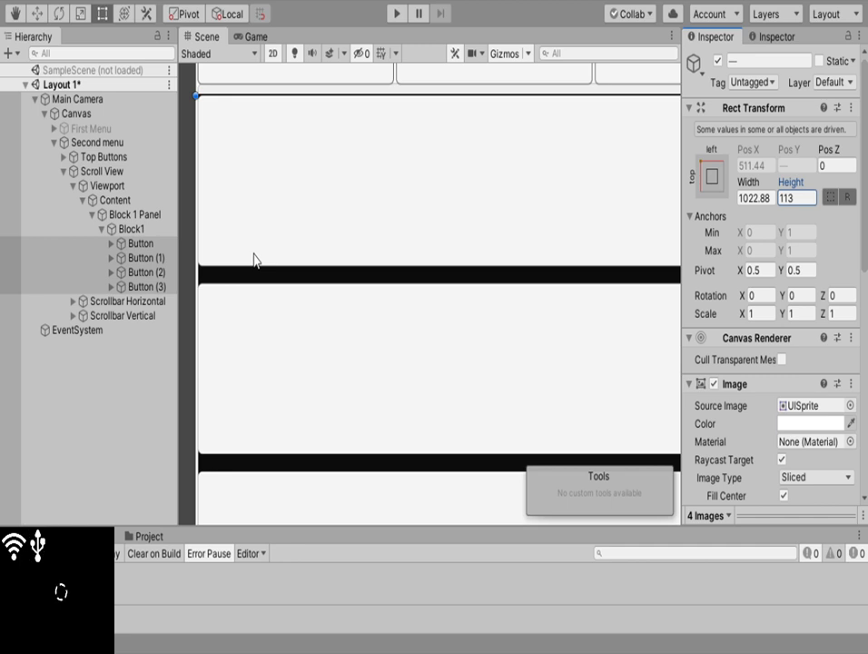
scroll(254, 261, "down", 2)
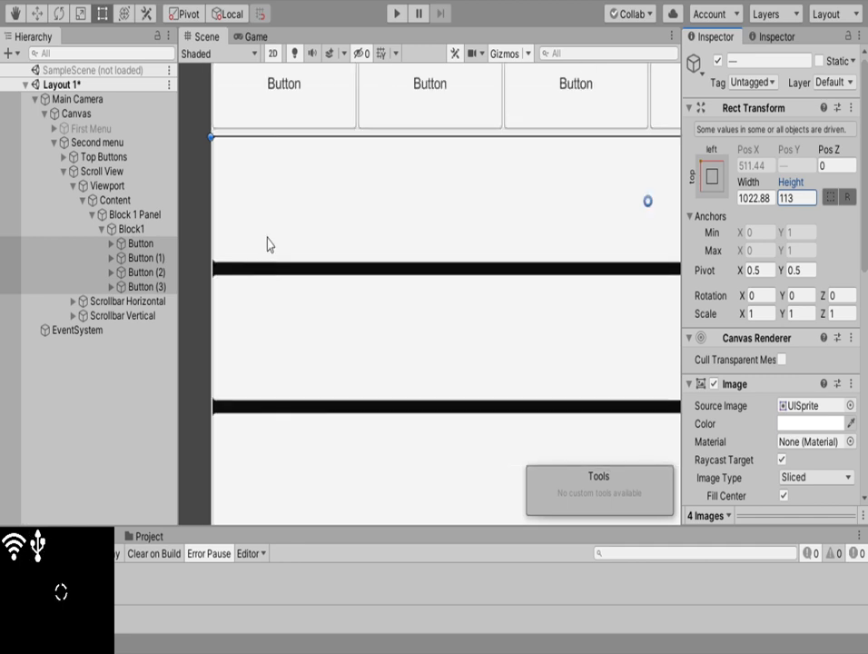
scroll(268, 240, "down", 3)
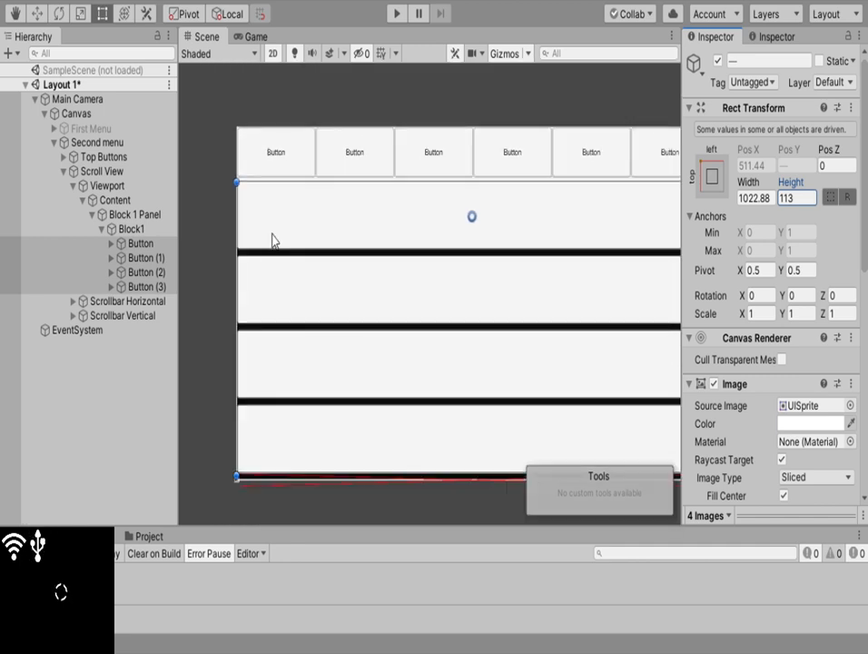
scroll(274, 235, "down", 3)
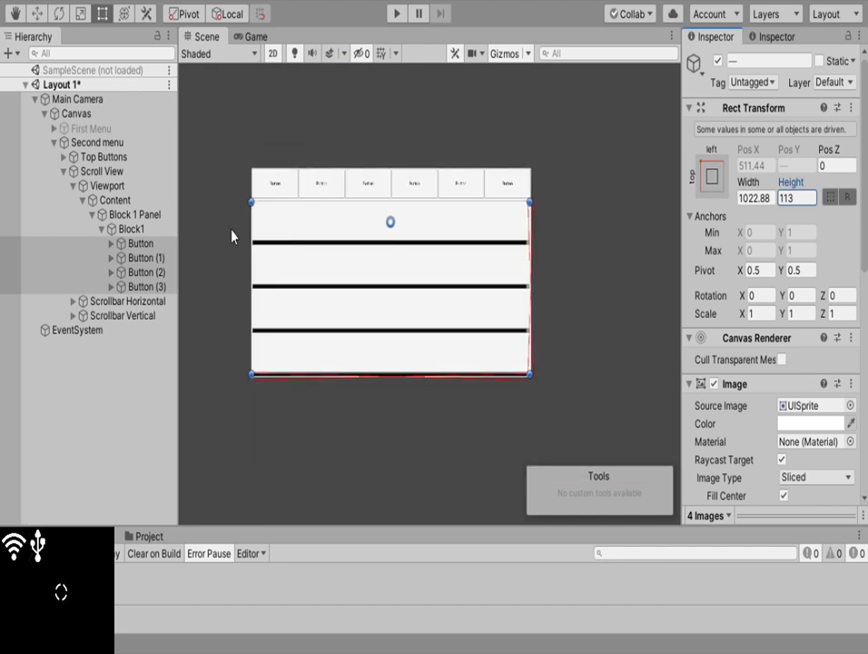
left_click(271, 194)
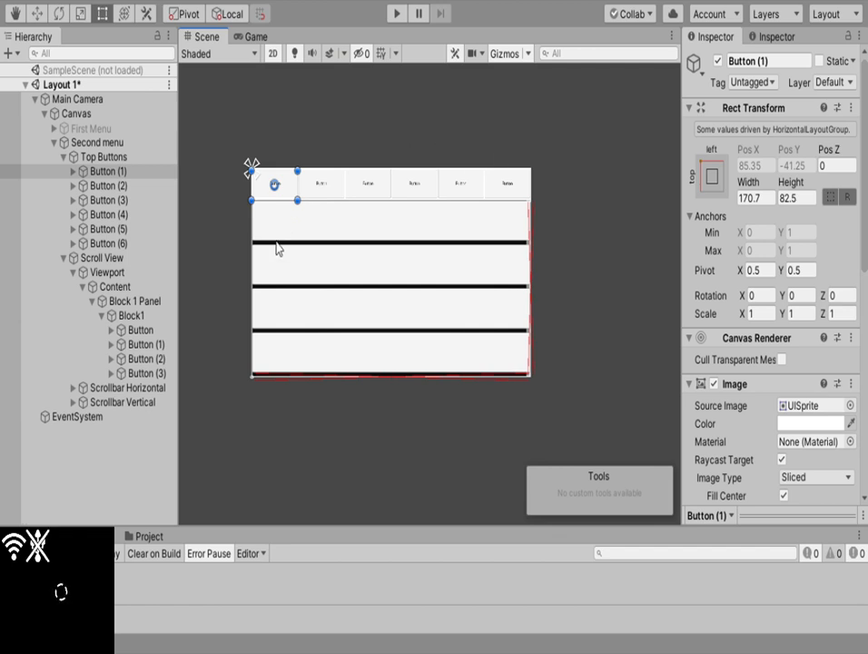
left_click(137, 302)
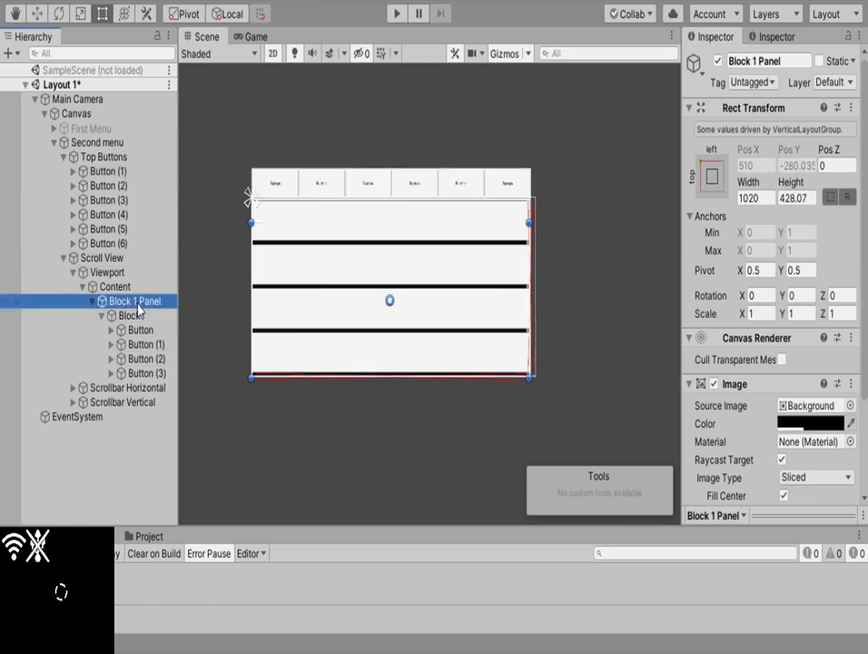
left_click(365, 378)
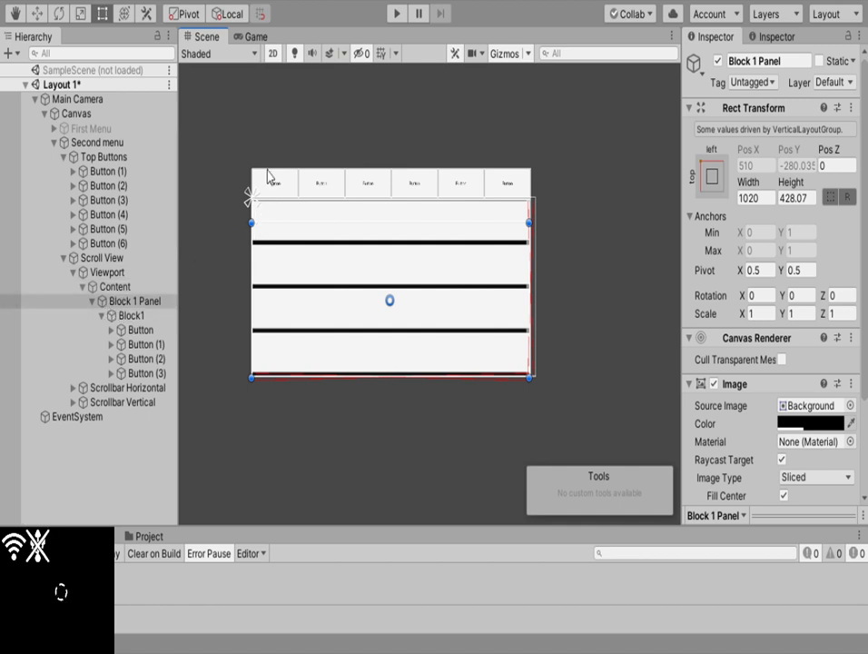
Collapse the Top Buttons group in Second menu and duplicate it
left_click(275, 187)
left_click(97, 158)
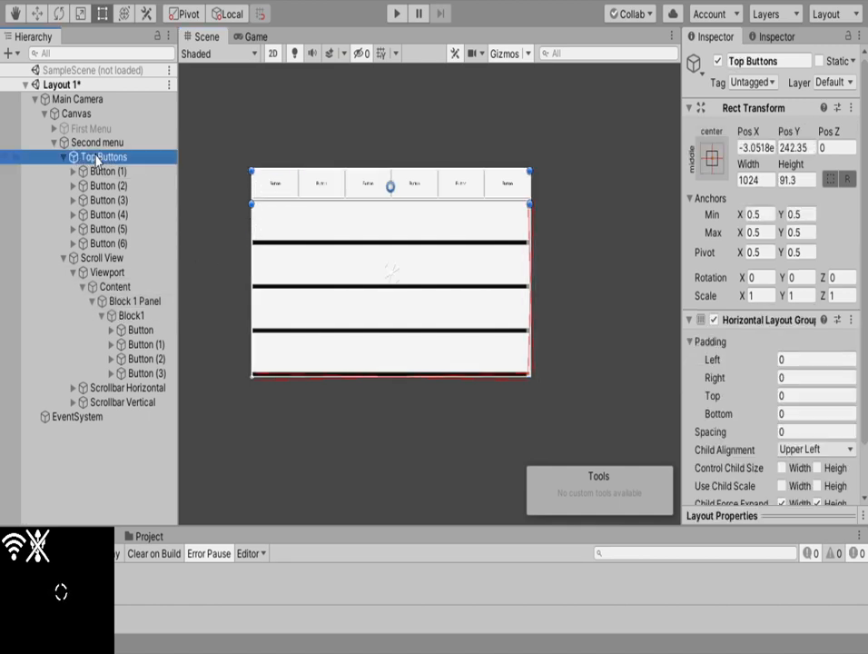
left_click(64, 157)
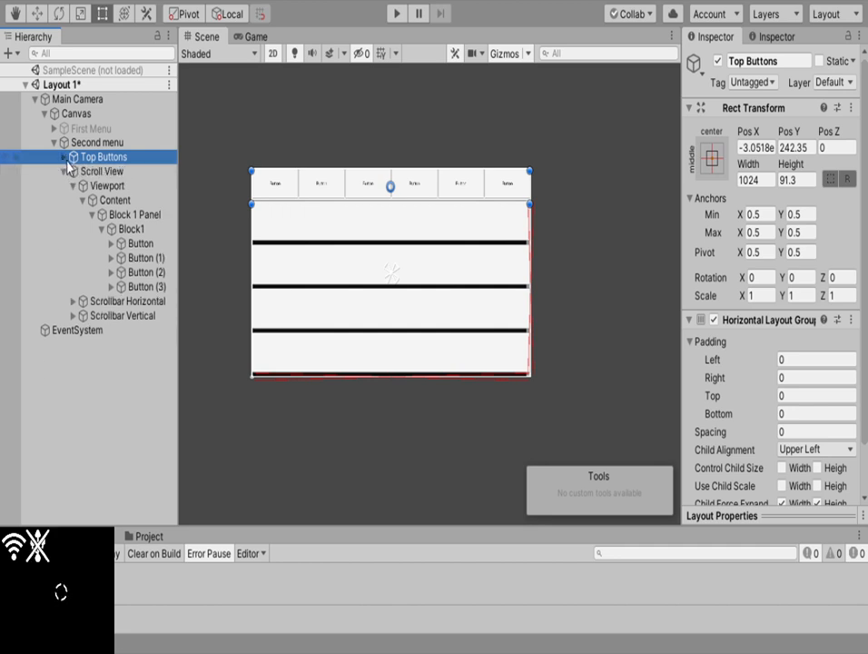
key("ctrl+d")
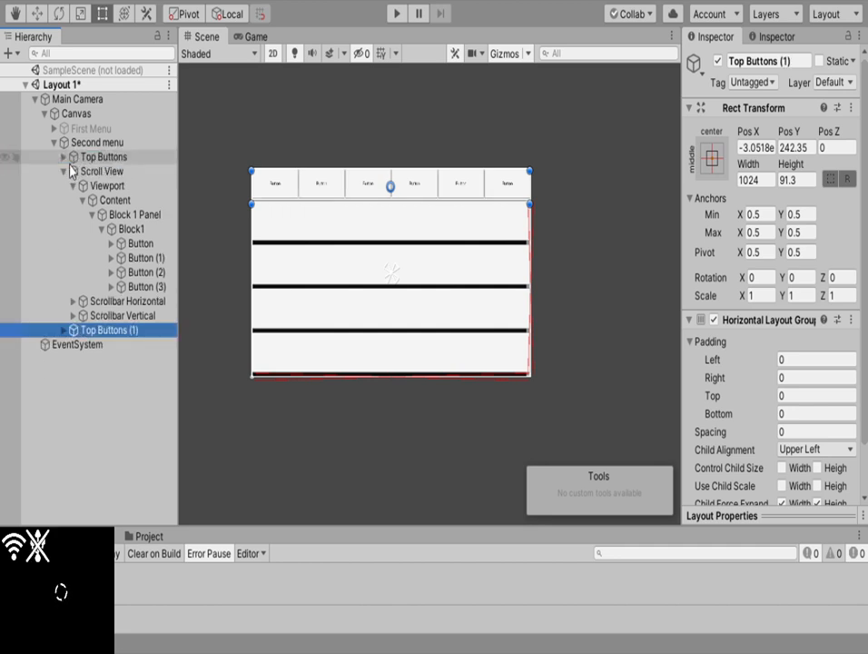
Move the duplicated button row straight down to the canvas's lower edge, at Pos Y about -250
left_click(41, 15)
left_click_drag(390, 114, 405, 294)
scroll(318, 388, "up", 5)
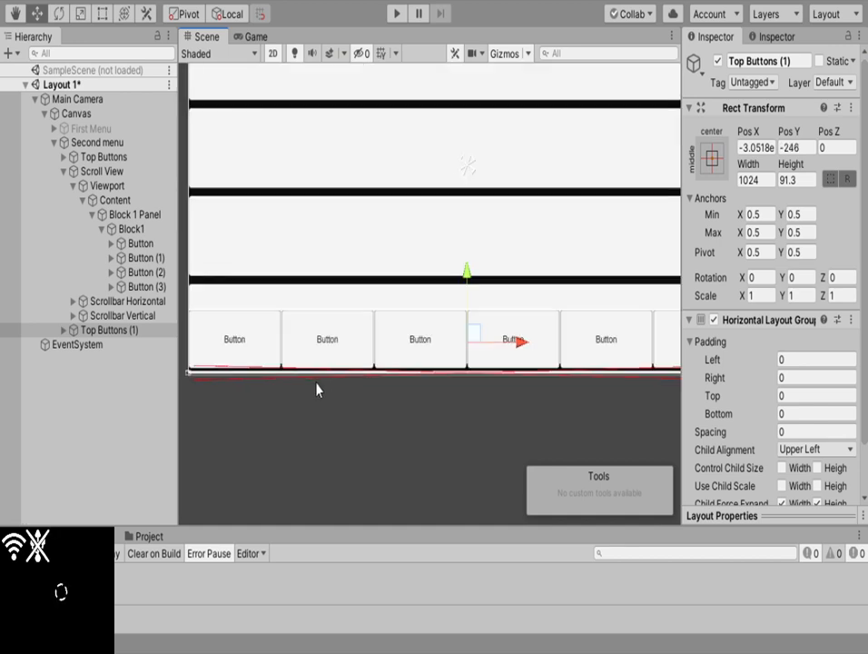
scroll(478, 335, "up", 5)
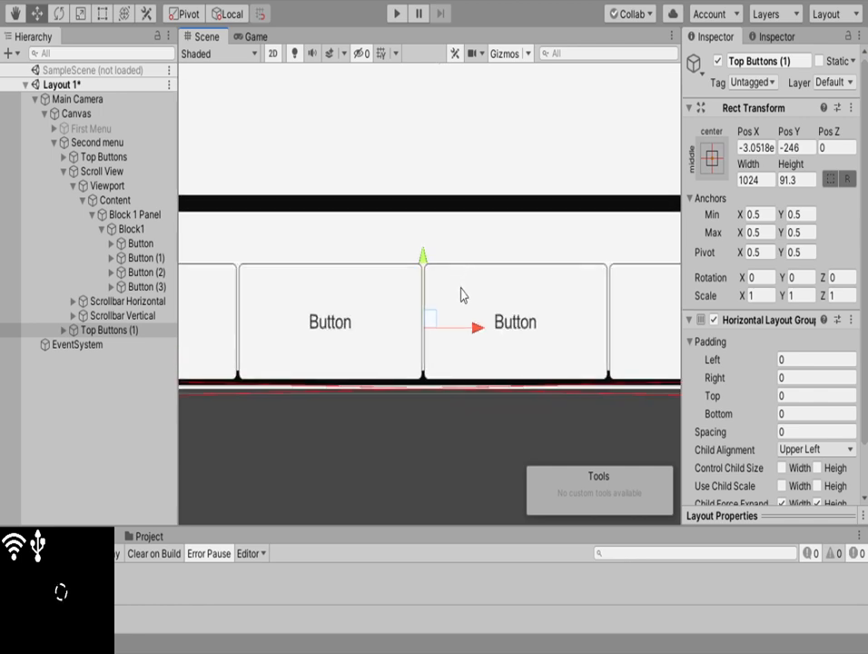
left_click_drag(410, 263, 413, 287)
scroll(413, 287, "down", 8)
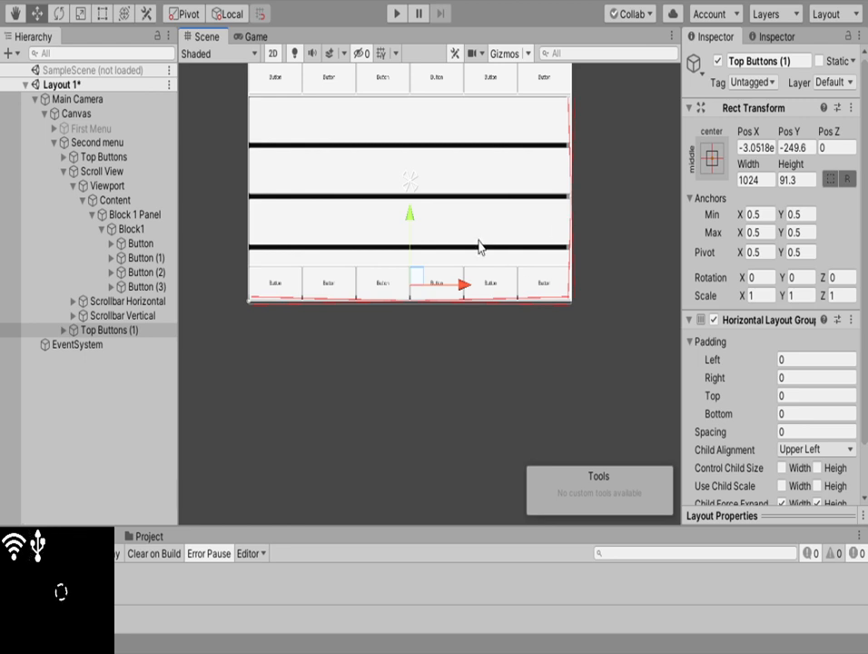
middle_click_drag(480, 246, 463, 371)
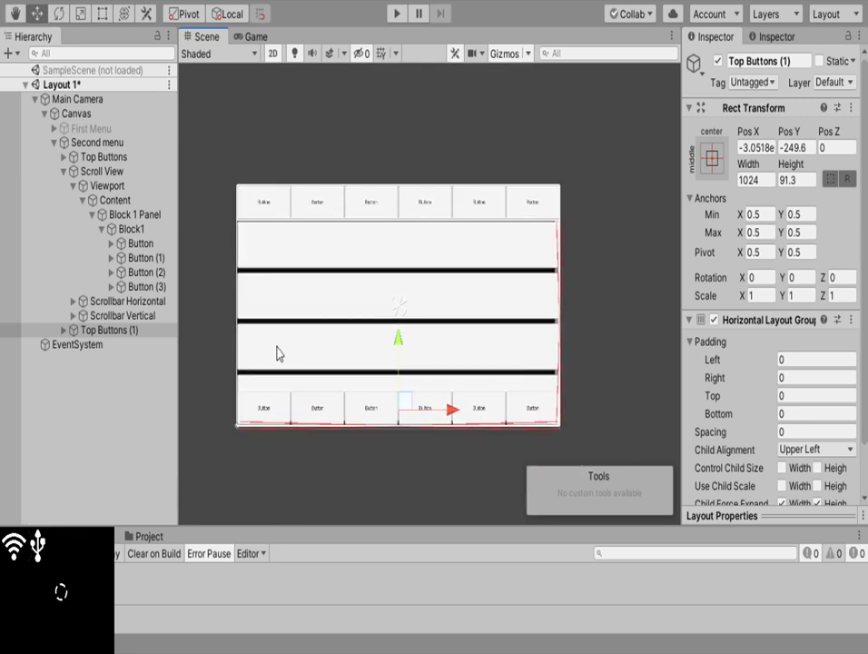
Collapse Block1, expand the duplicated button group Top Buttons (1), and delete its last button, Button (6)
left_click(101, 229)
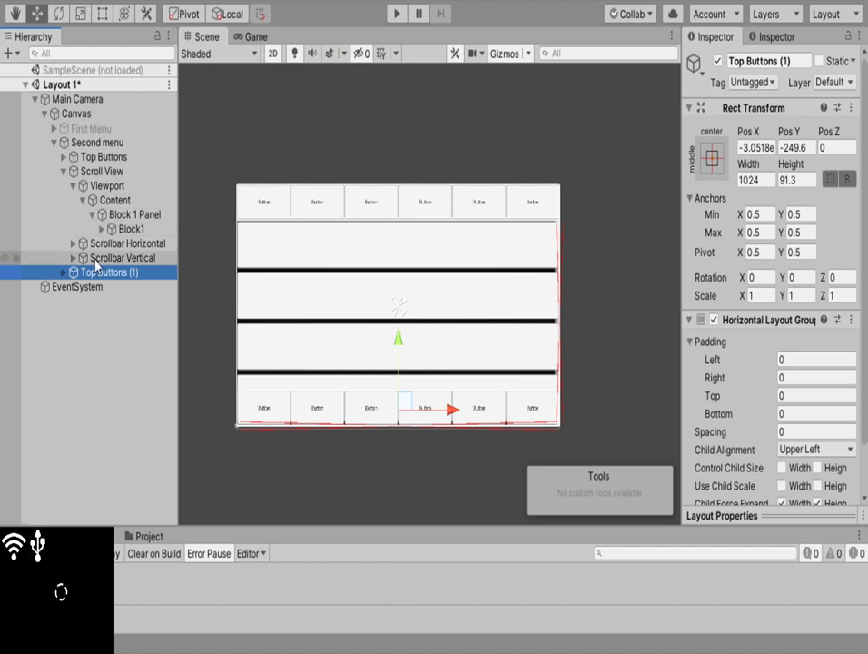
left_click(64, 273)
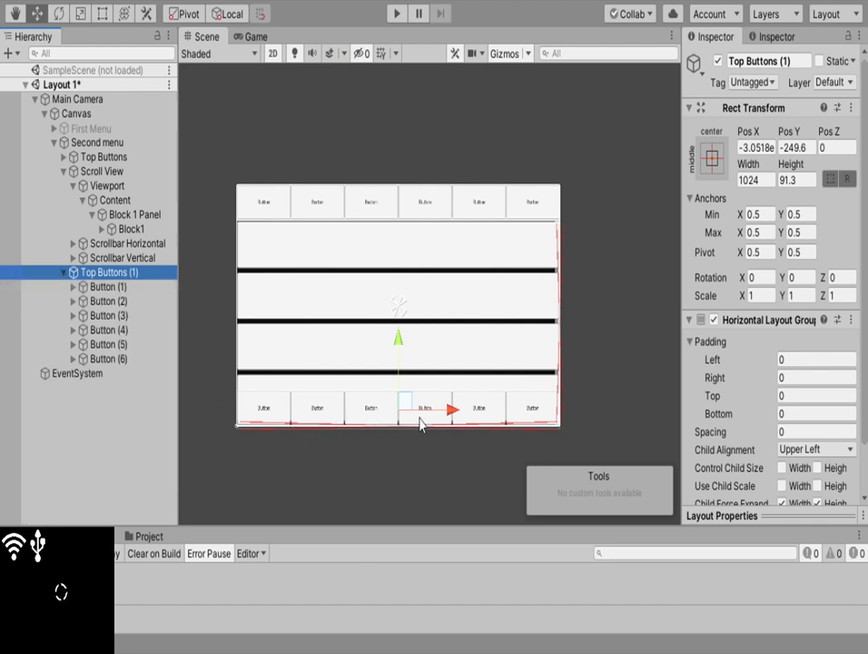
left_click(110, 361)
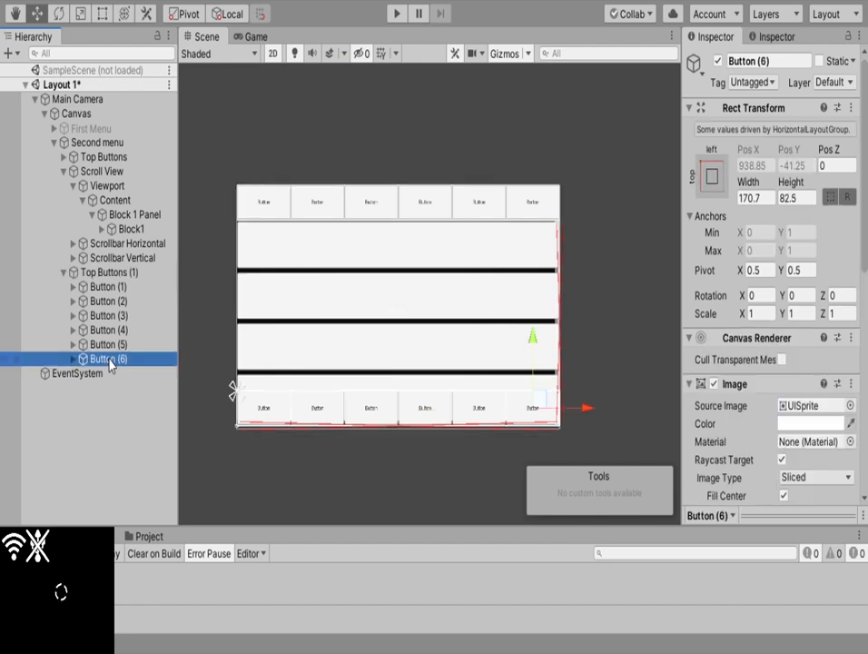
key("Delete")
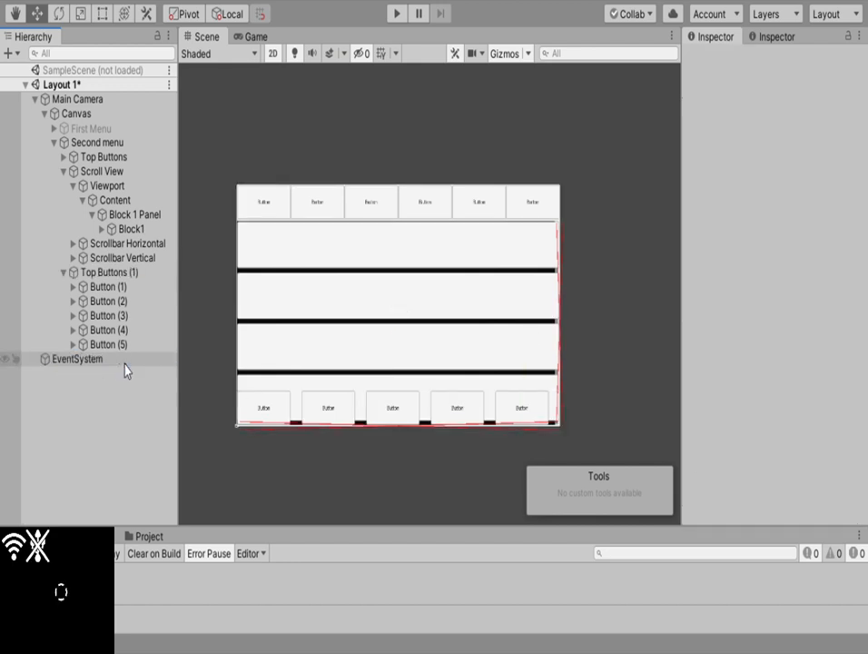
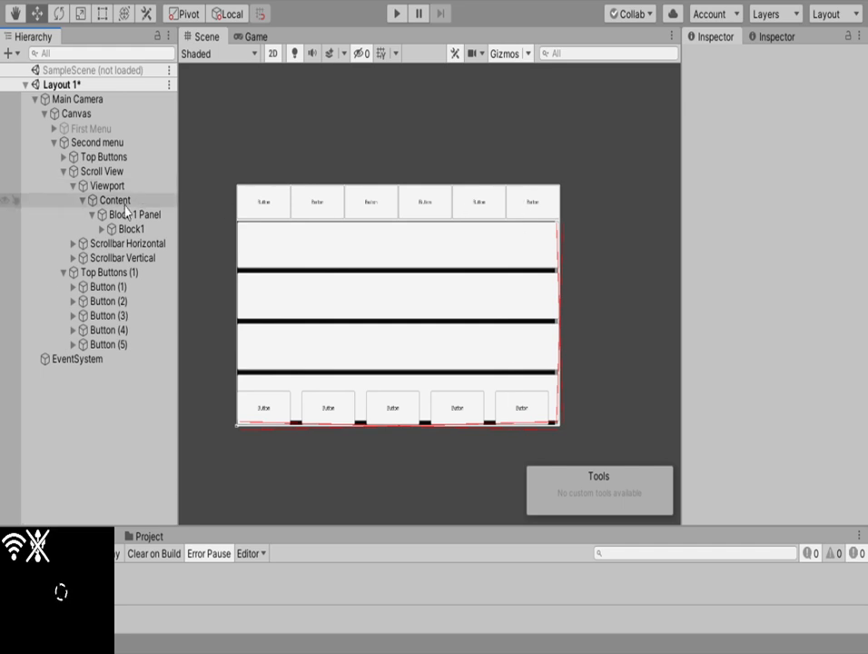
Narrow all four buttons inside Block1 together to about half the canvas, roughly 517 wide
left_click(100, 274)
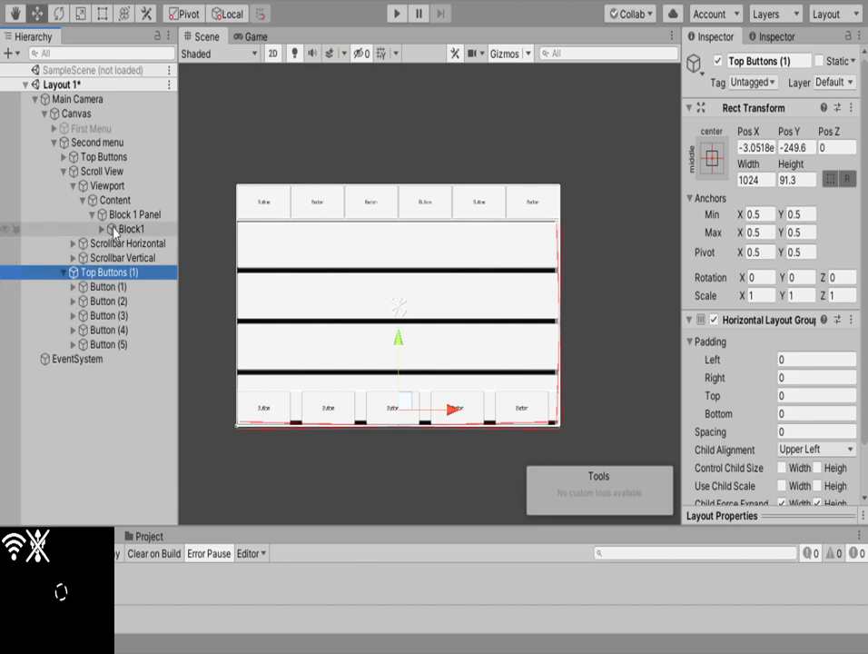
left_click(102, 229)
left_click(141, 243)
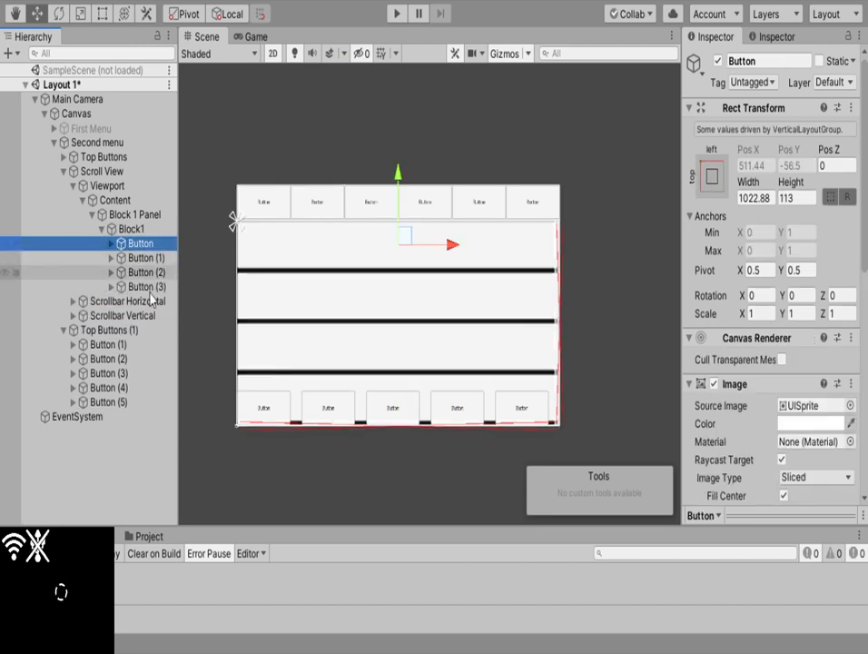
key("t")
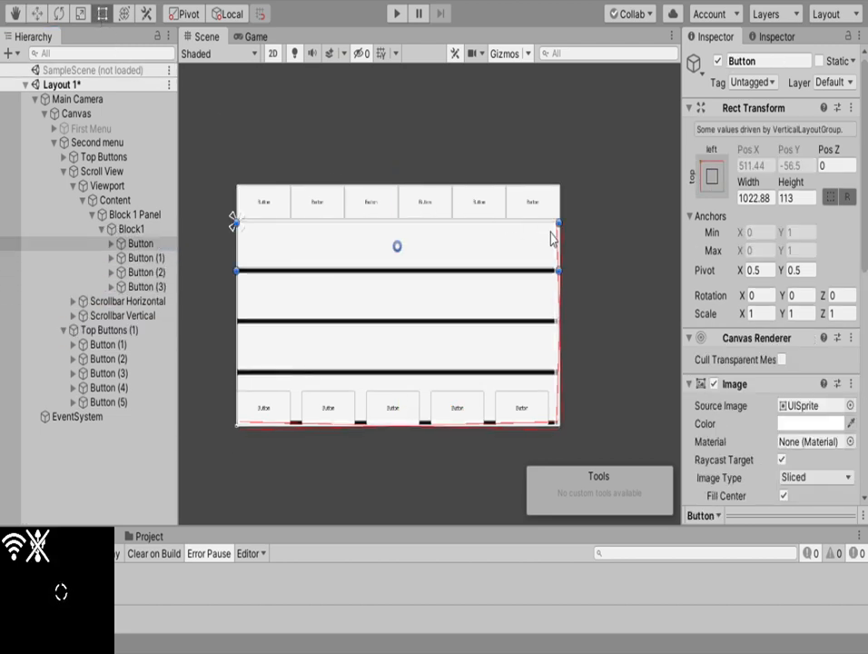
left_click(145, 287, "shift")
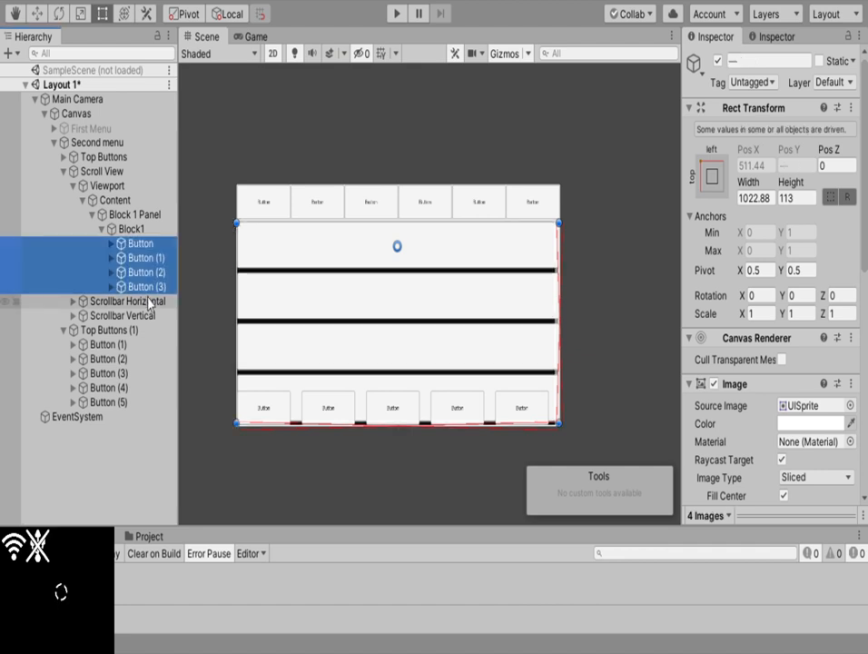
left_click_drag(560, 283, 402, 318)
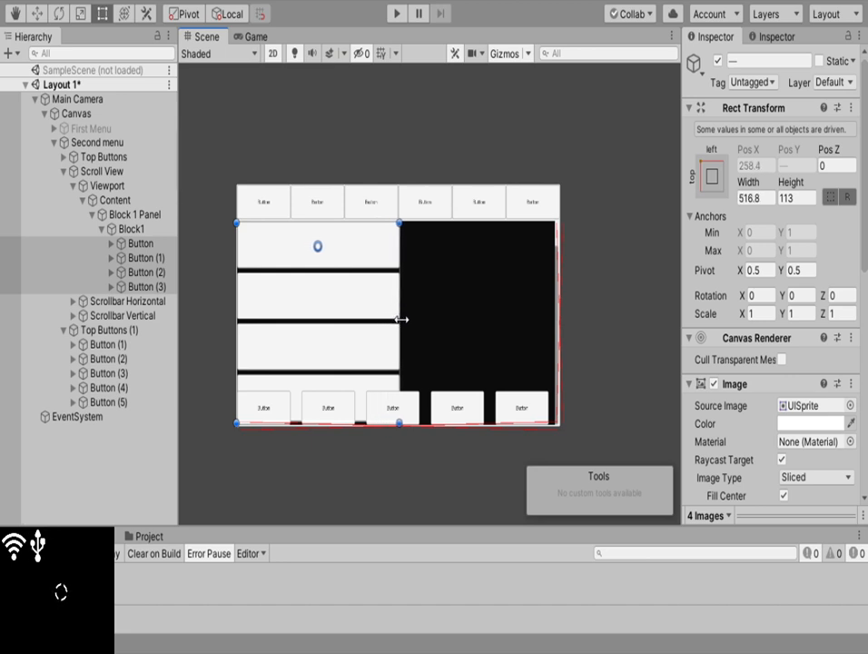
Resize the four Block1 buttons together to a width of 515.7 and a height of about 88
mouse_move(338, 419)
left_mouse_down()
mouse_move(343, 364)
mouse_move(345, 410)
left_mouse_up()
left_click(345, 417)
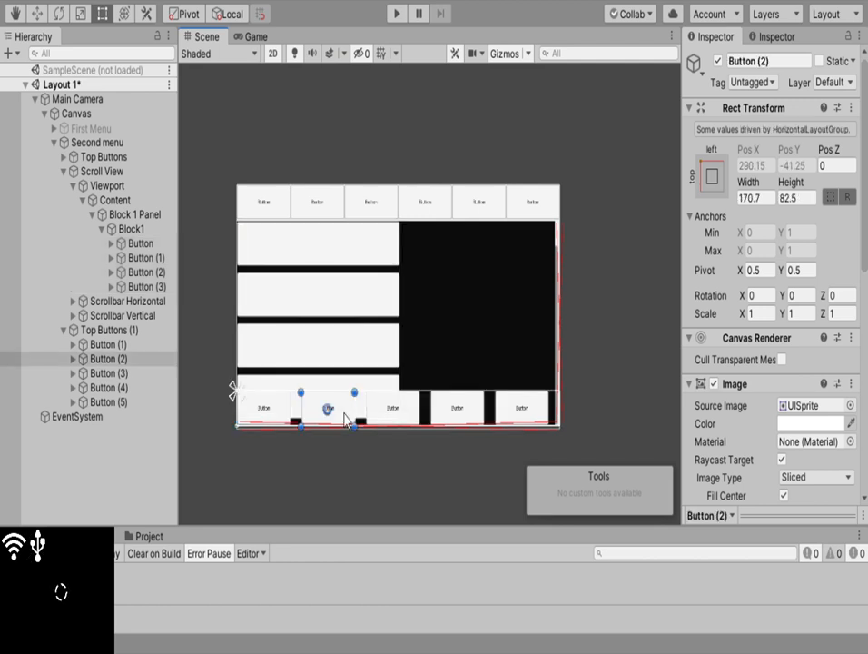
left_click(346, 418)
key("ctrl+z")
key("ctrl+z")
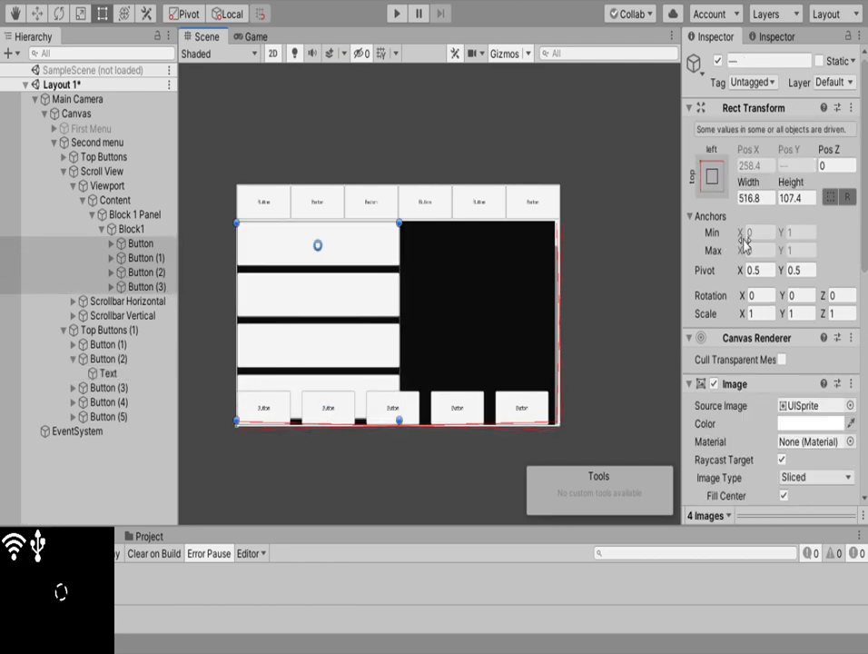
left_click(791, 184)
left_click_drag(790, 184, 791, 225)
left_click_drag(755, 186, 753, 285)
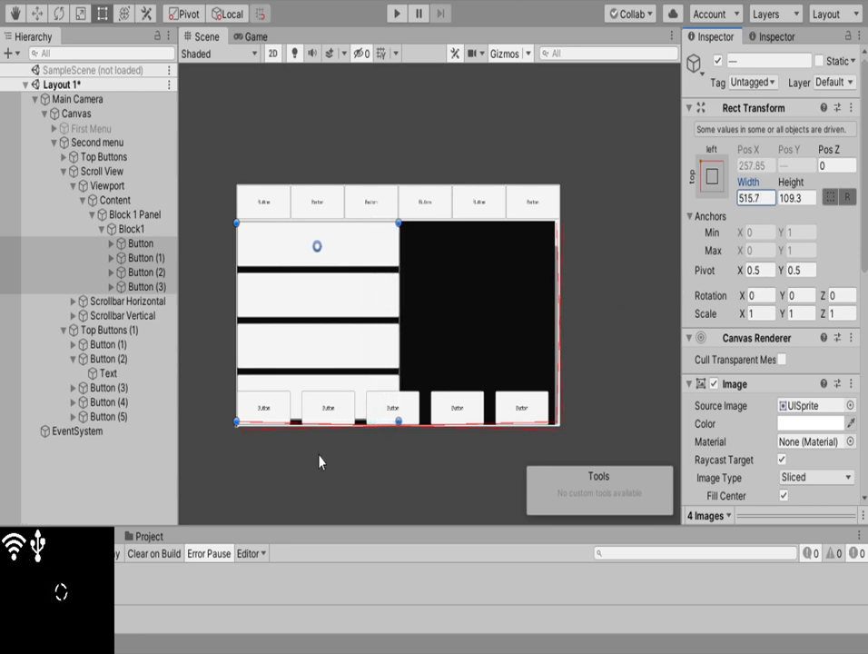
left_click_drag(295, 421, 308, 383)
Delete the fourth button, Button (3), from Block1
left_click(140, 272)
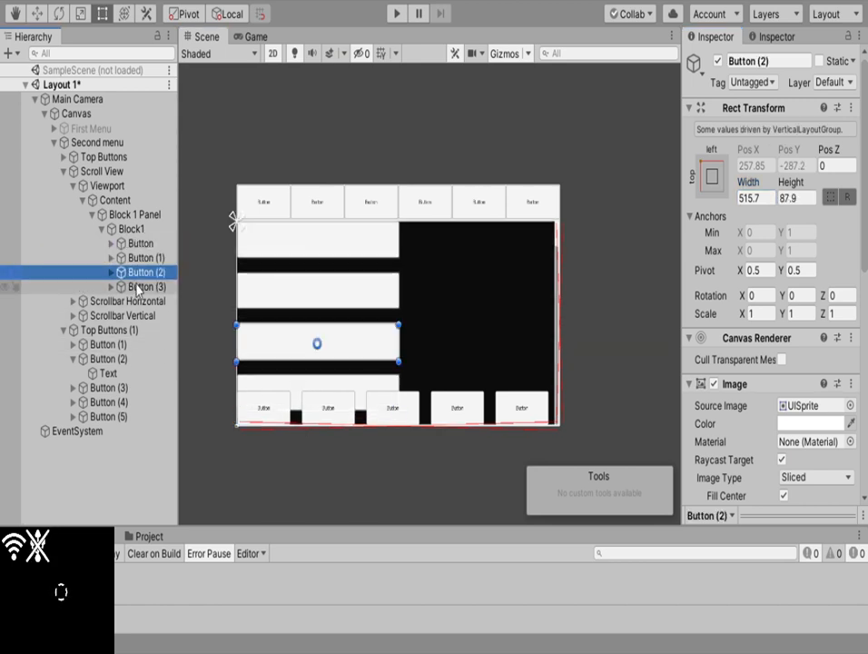
left_click(138, 287)
key("Delete")
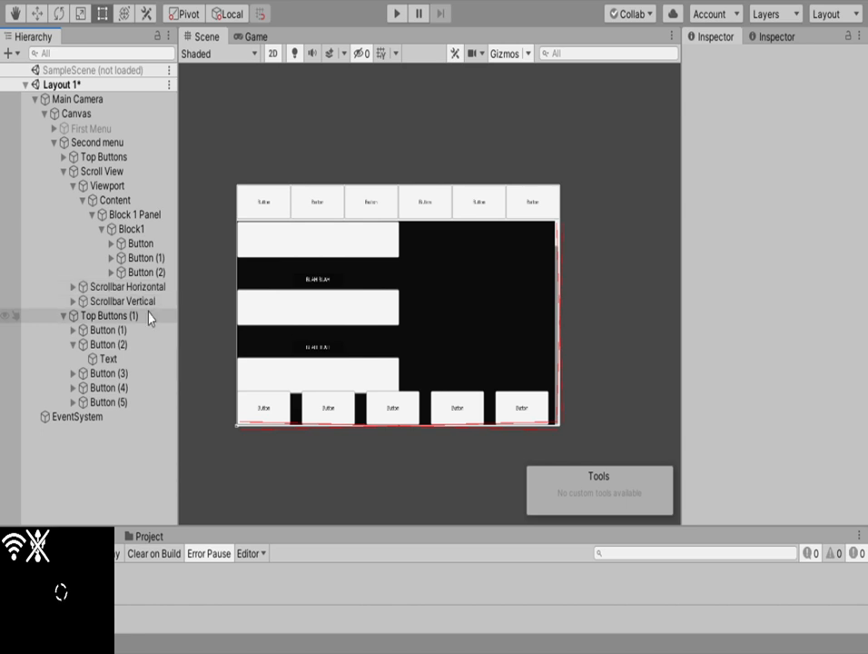
Reduce the height of the three remaining Block1 buttons to 80.5 so they end above the lower button row
left_click(123, 243)
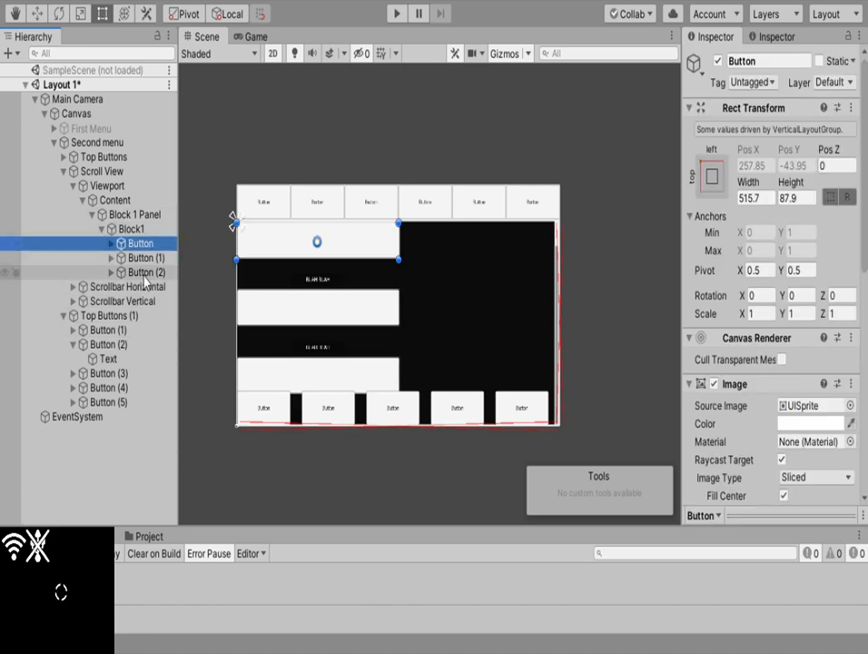
left_click(144, 274, "shift")
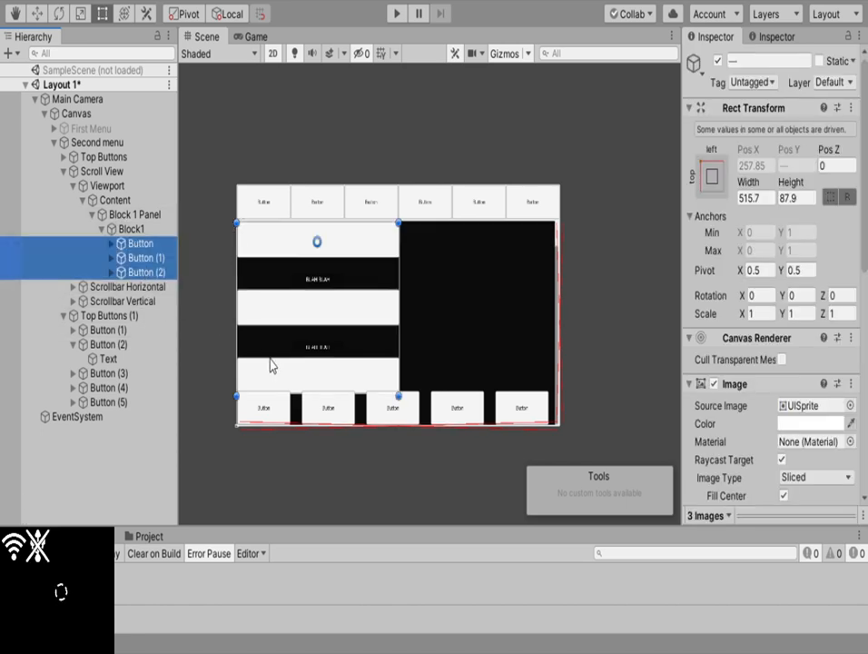
mouse_move(284, 392)
left_mouse_down()
mouse_move(286, 362)
mouse_move(290, 378)
left_mouse_up()
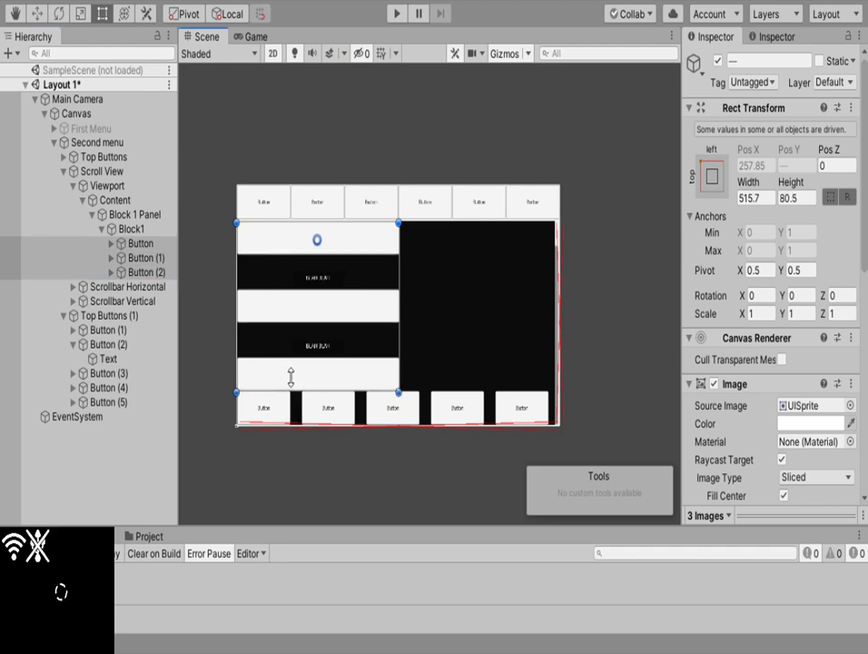
left_click(137, 245)
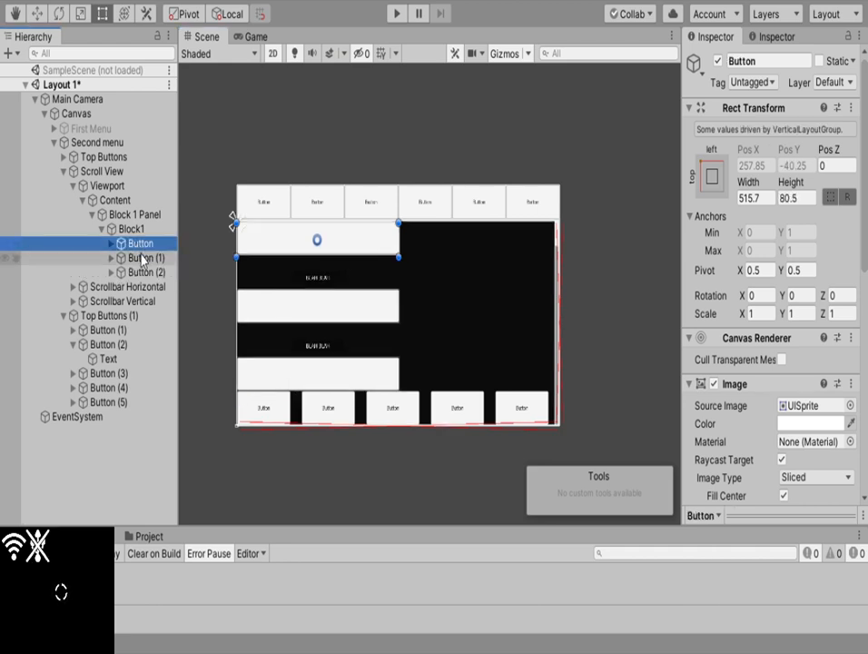
left_click(142, 259)
left_click(144, 244)
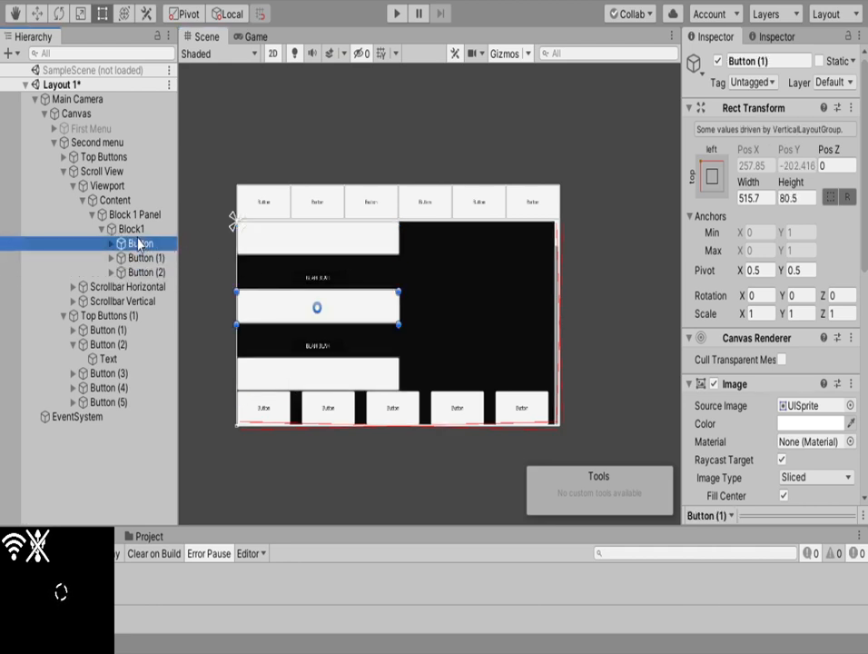
left_click(144, 273, "shift")
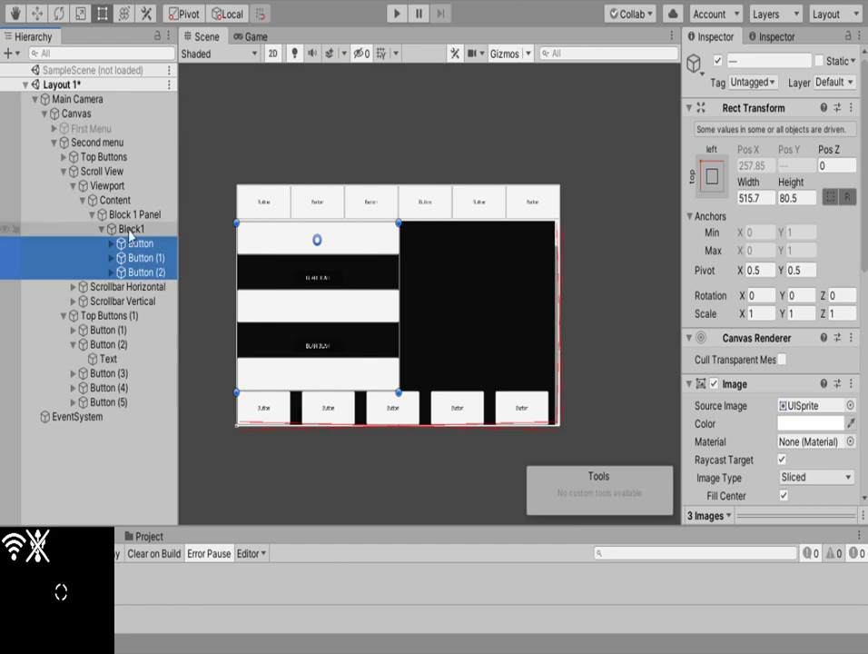
left_click(130, 230)
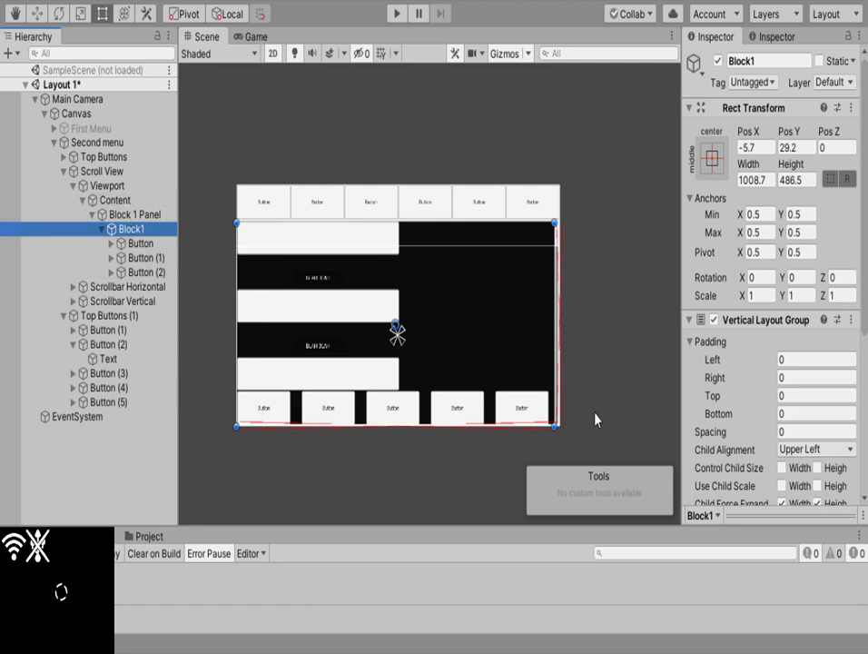
Shrink the scroll view's Content to a height of about 423 and align its side edge with the canvas, with Right at 0
left_click(125, 201)
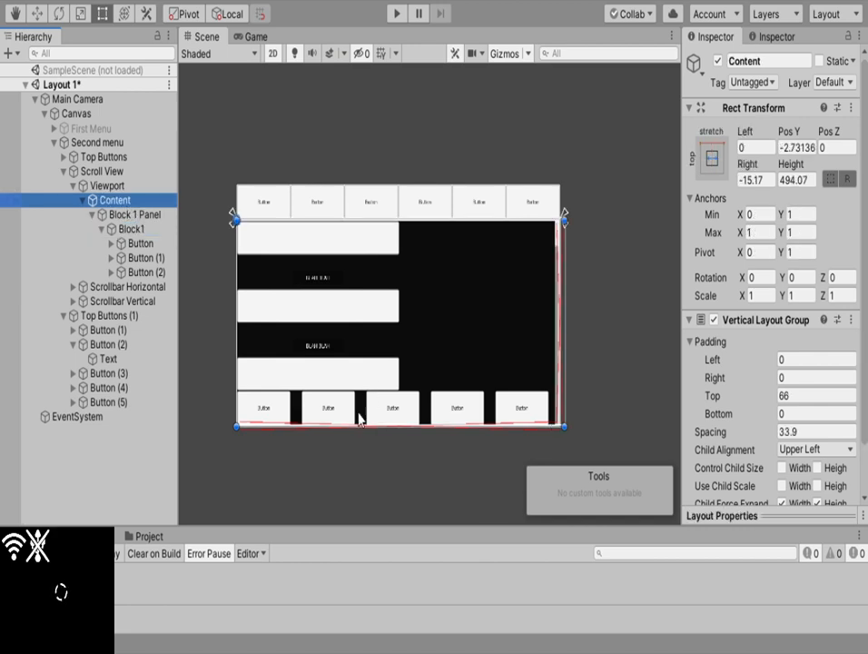
left_click_drag(346, 427, 430, 388)
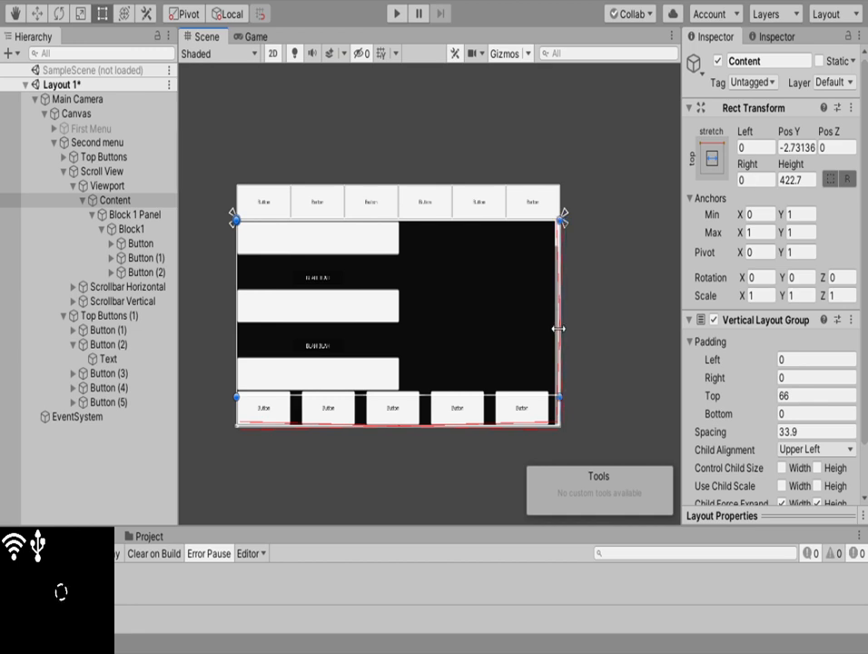
left_click_drag(560, 327, 558, 329)
Try to lower the upper edge of Block 1 Panel, and undo the change
left_click(137, 214)
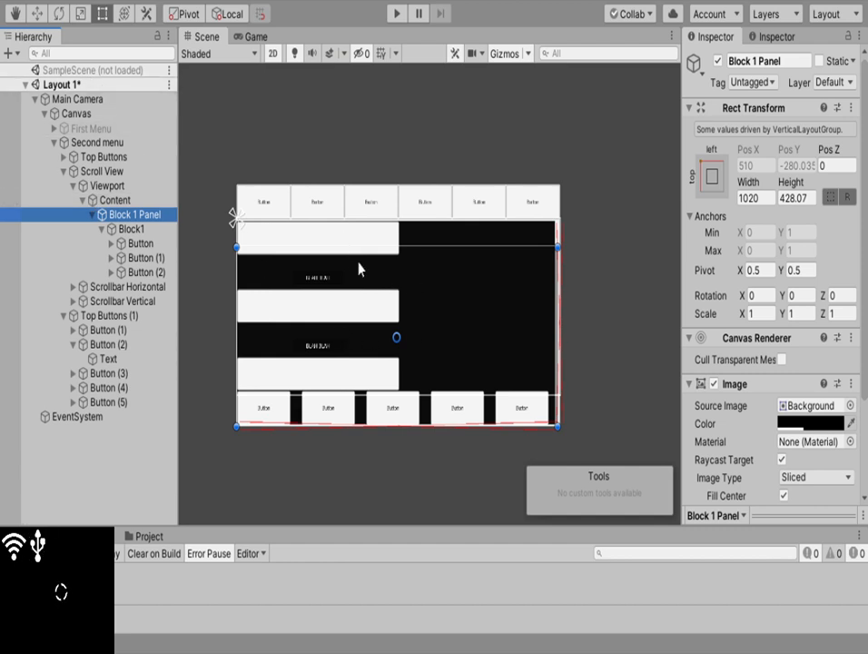
left_click(324, 247)
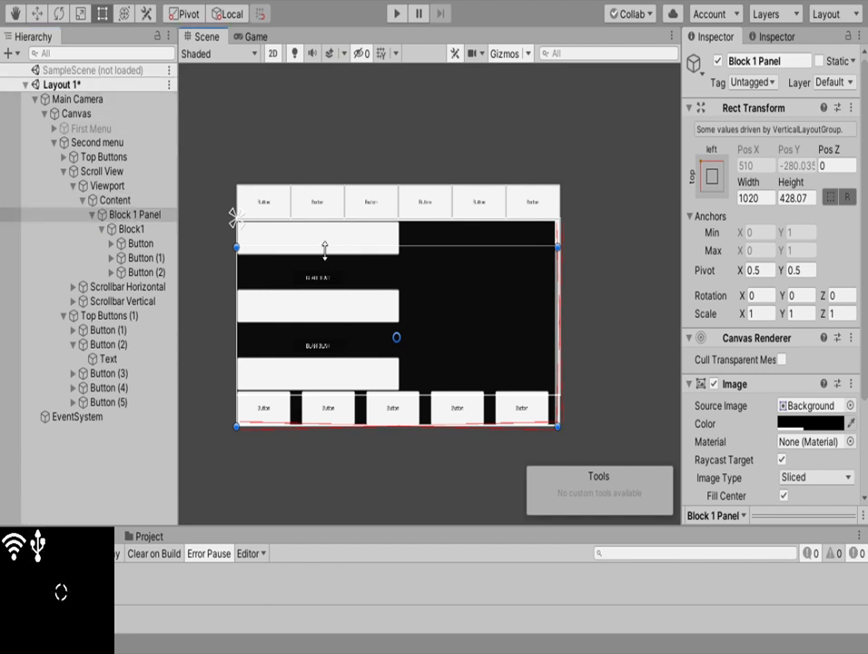
left_click(115, 200)
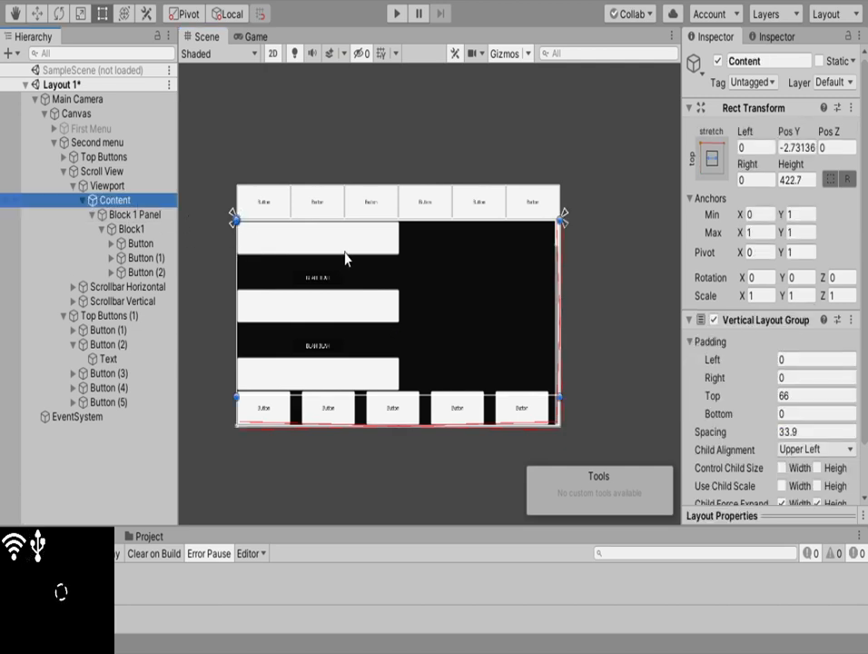
left_click(133, 214)
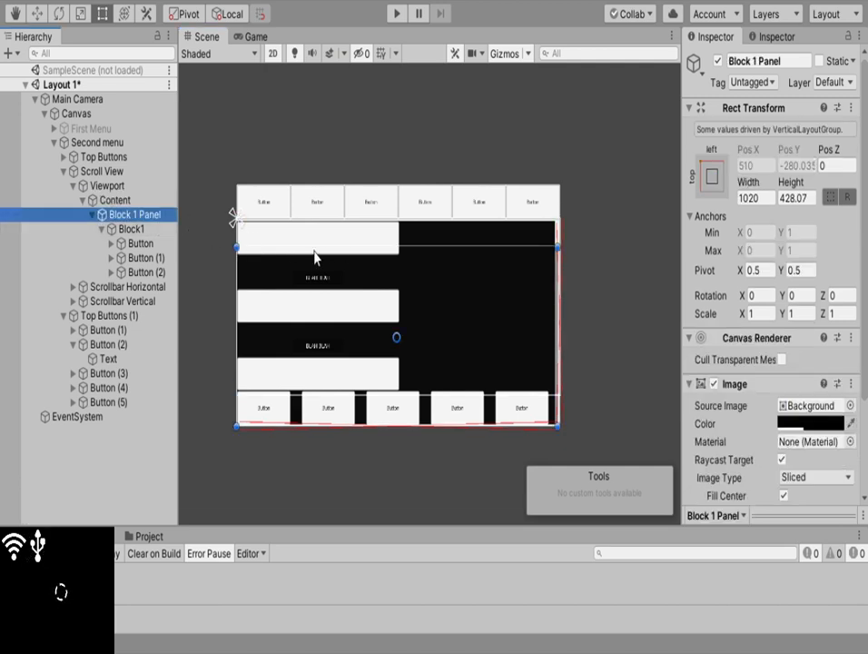
left_click_drag(319, 245, 341, 292)
key("ctrl+z")
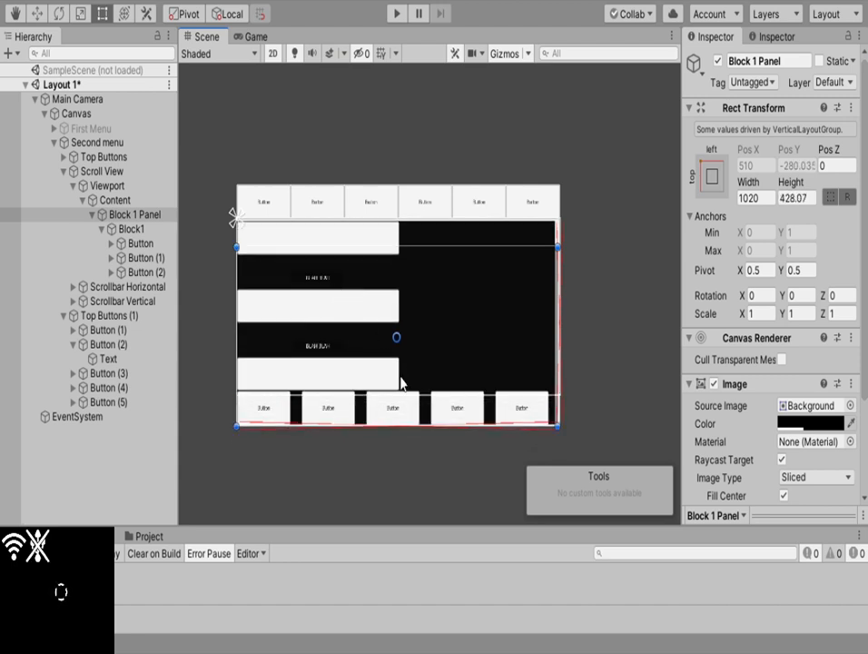
Raise the lower edge of Block 1 Panel to Content's lower edge, for a height of about 357
left_click_drag(327, 425, 332, 396)
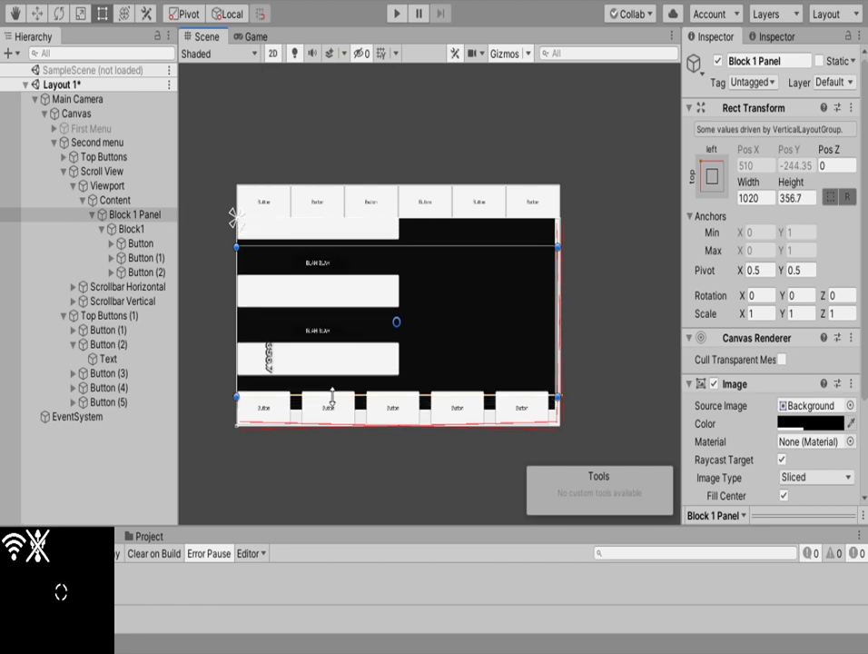
scroll(572, 263, "up", 5)
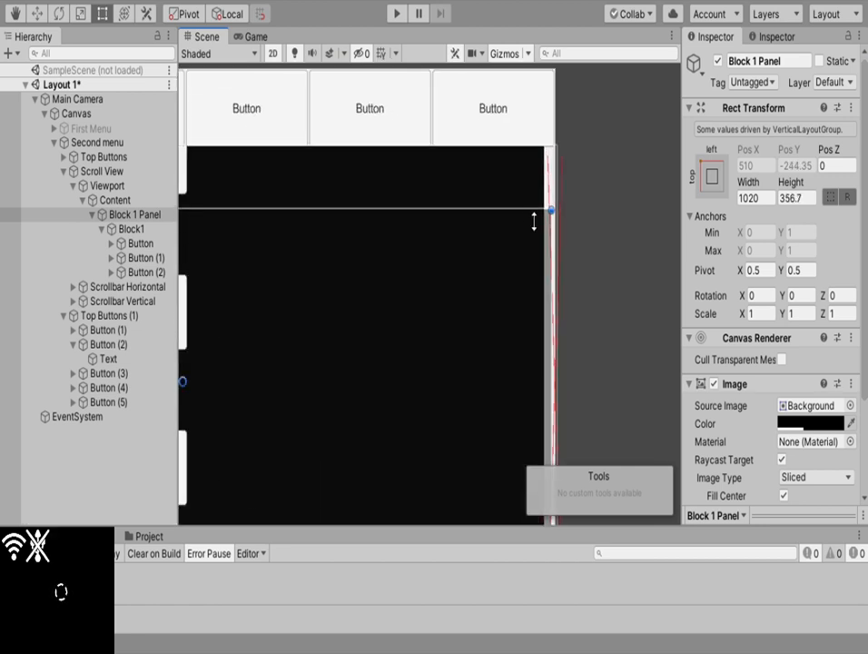
scroll(552, 236, "up", 2)
middle_click_drag(478, 227, 495, 262)
scroll(496, 262, "up", 2)
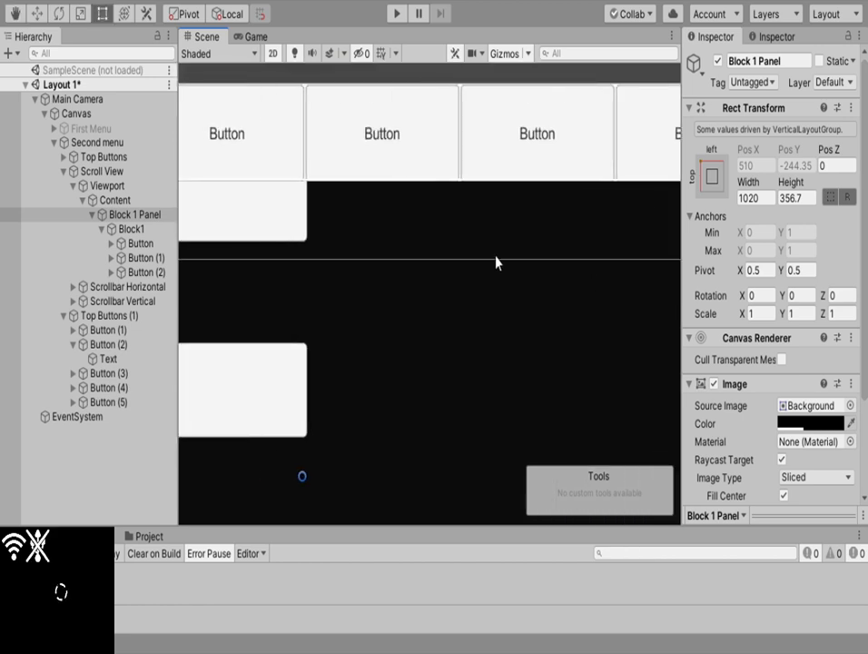
middle_click_drag(375, 254, 538, 260)
scroll(300, 250, "down", 4)
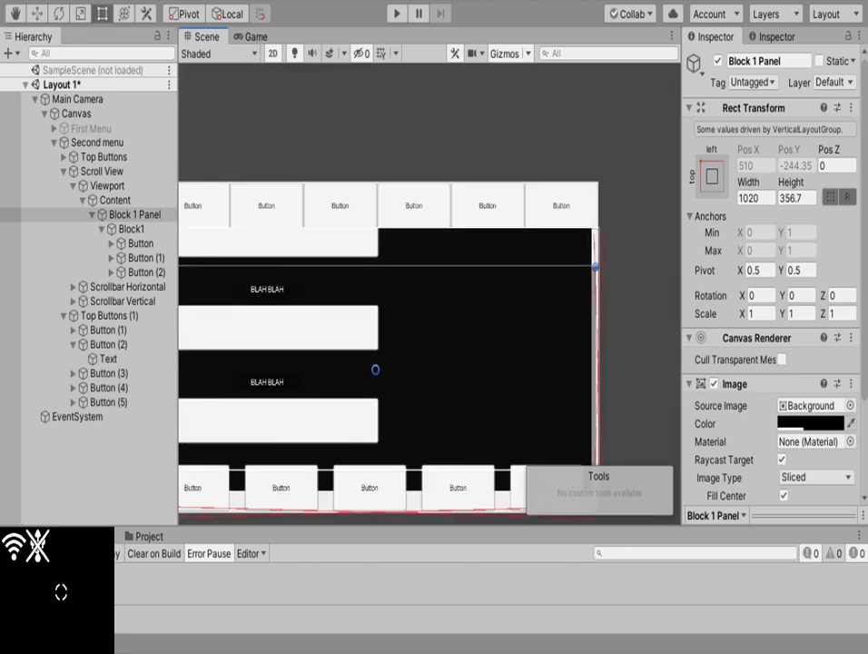
key("w")
left_click(375, 306)
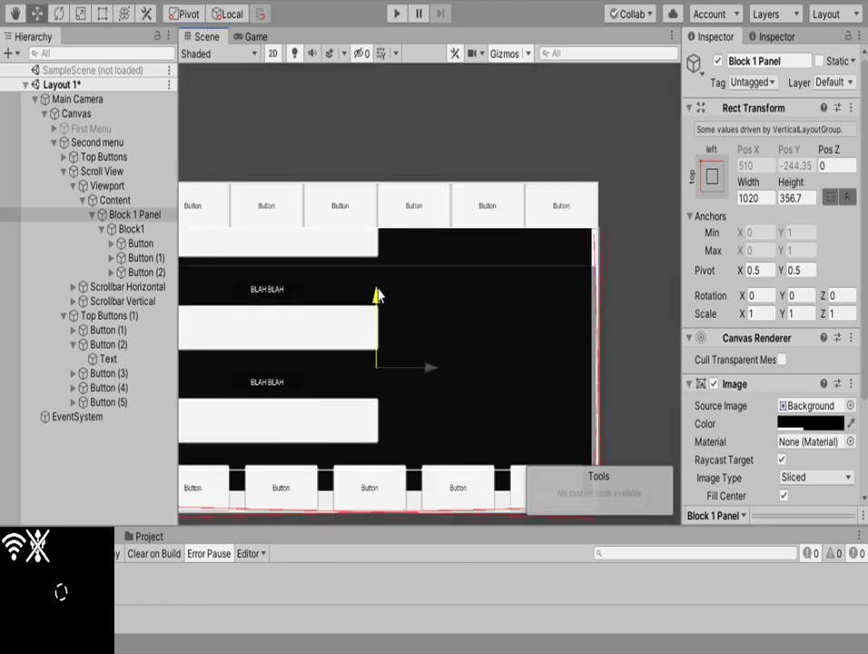
Compare the Rect Transform and layout settings of Content, Block 1 Panel and Block1 in the scroll view
left_click(133, 201)
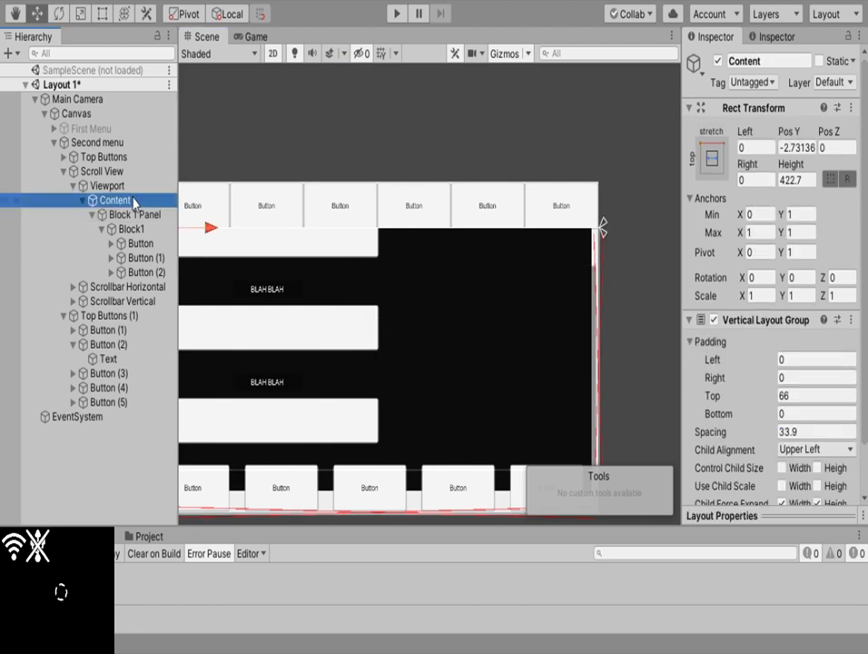
key("f")
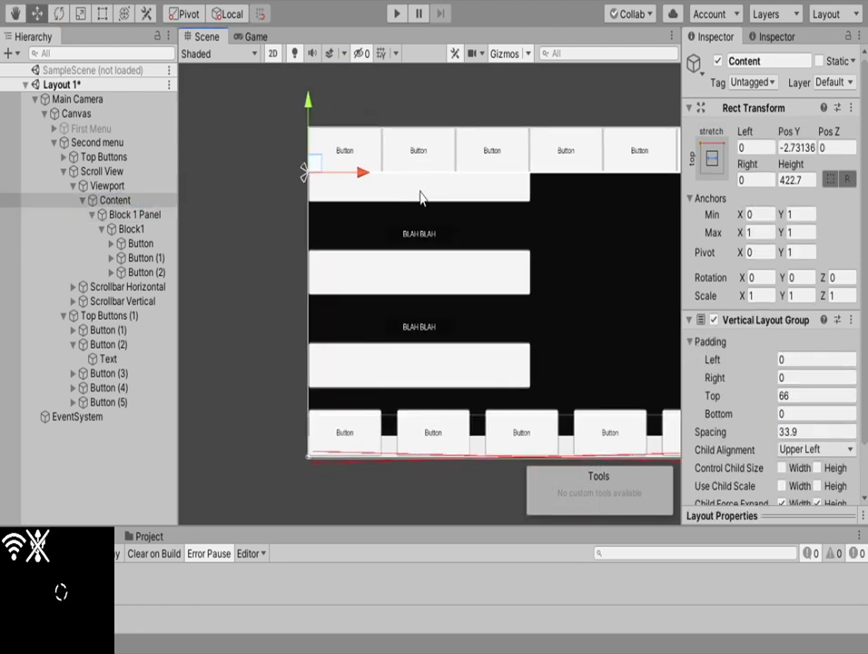
left_click(132, 215)
left_click(129, 230)
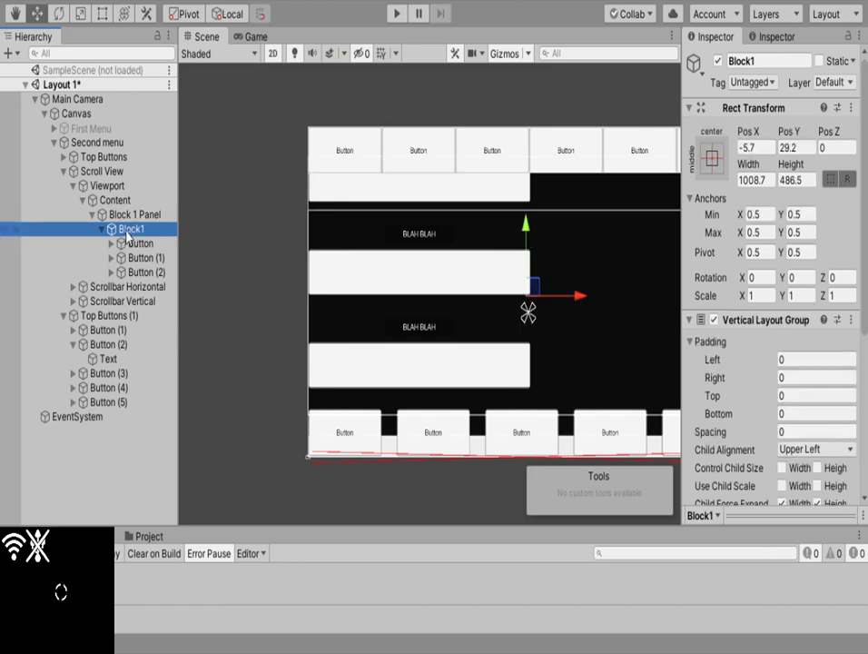
left_click(118, 216)
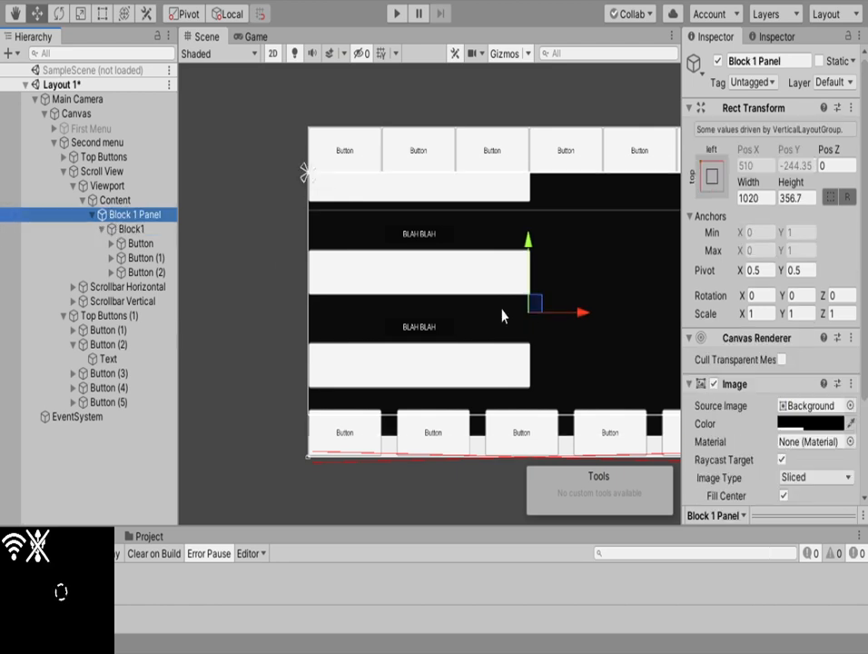
scroll(723, 313, "down", 3)
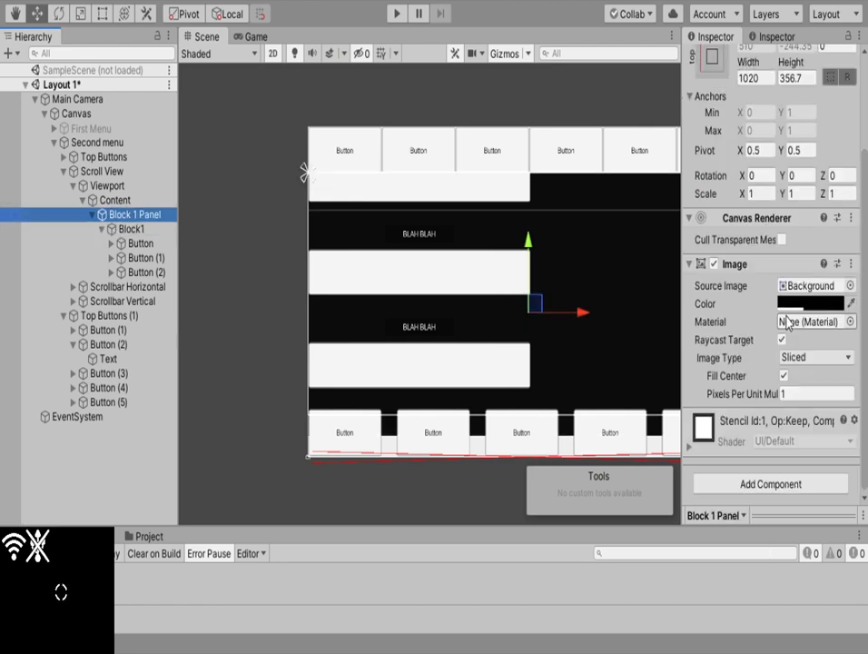
left_click(132, 229)
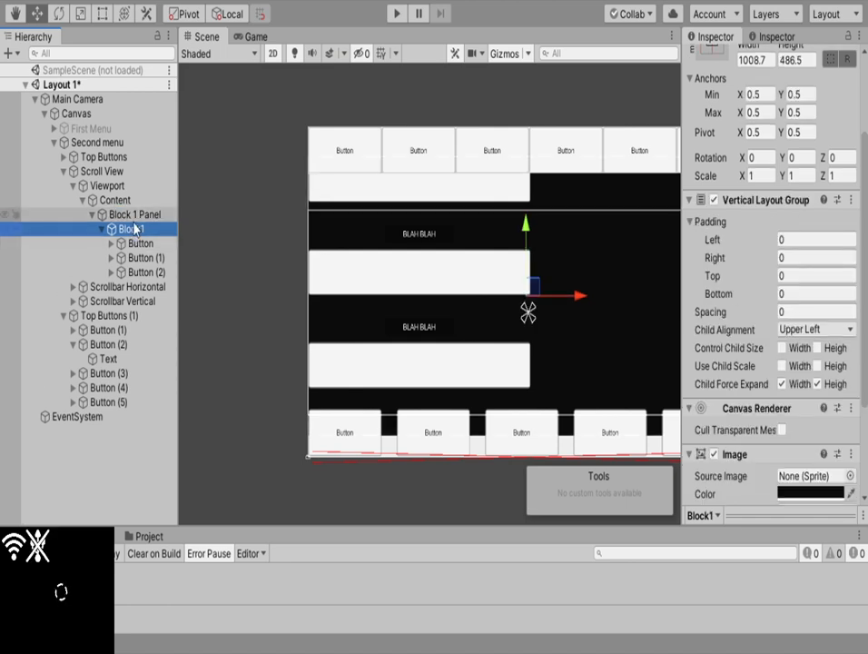
left_click(127, 216)
left_click(118, 200)
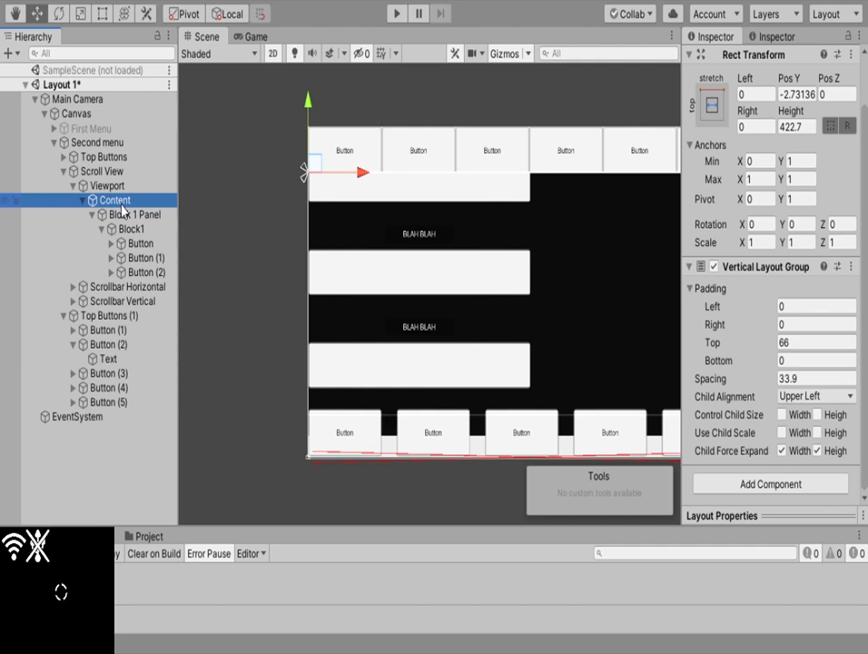
left_click(127, 214)
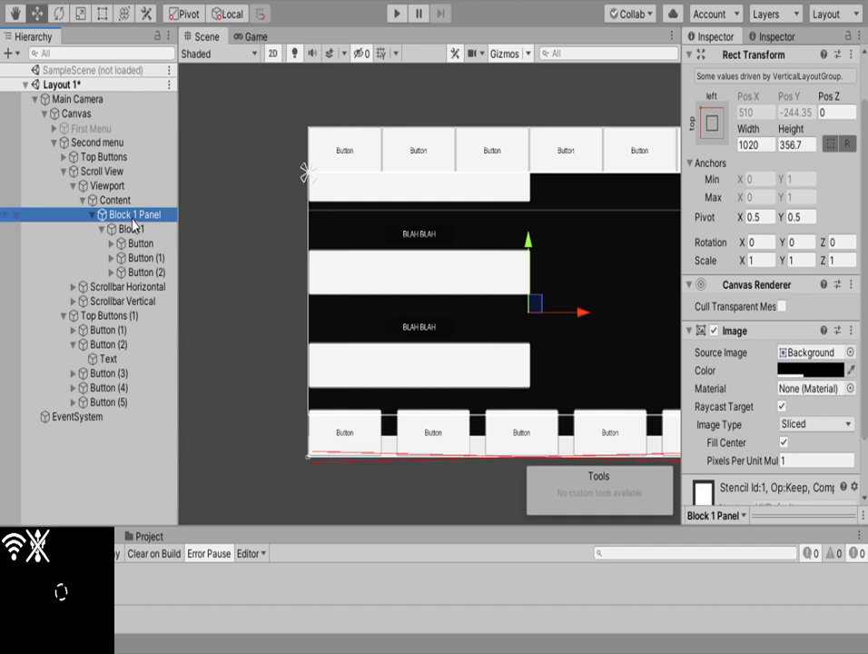
left_click(111, 200)
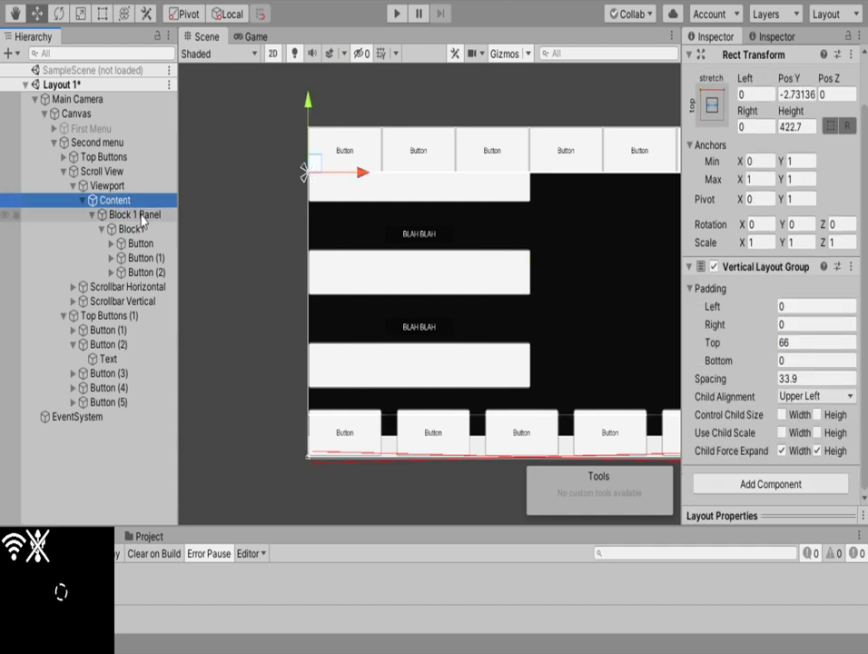
left_click(142, 217)
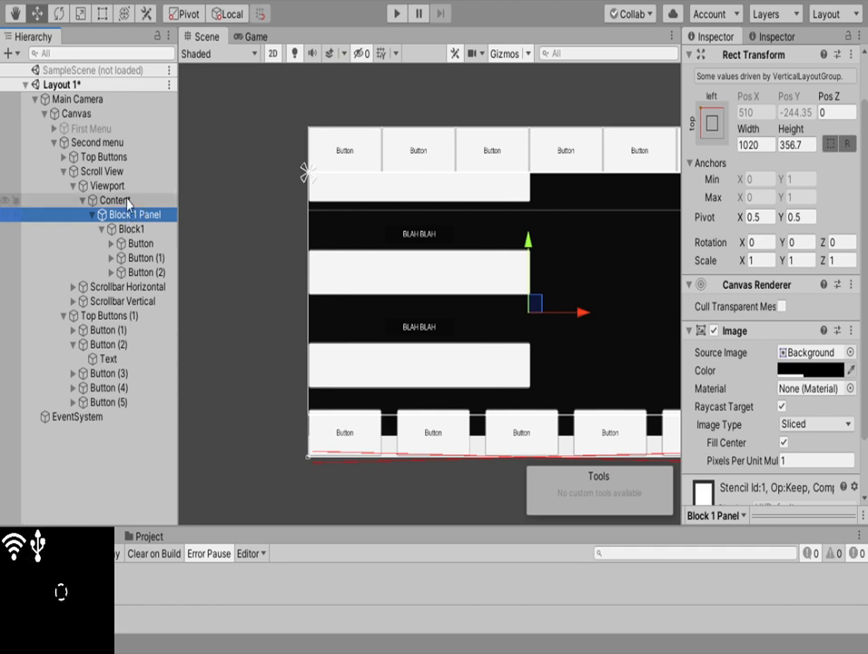
Disable Content's Vertical Layout Group and stretch Block 1 Panel from Content's upper edge down to the lower button row
left_click(118, 199)
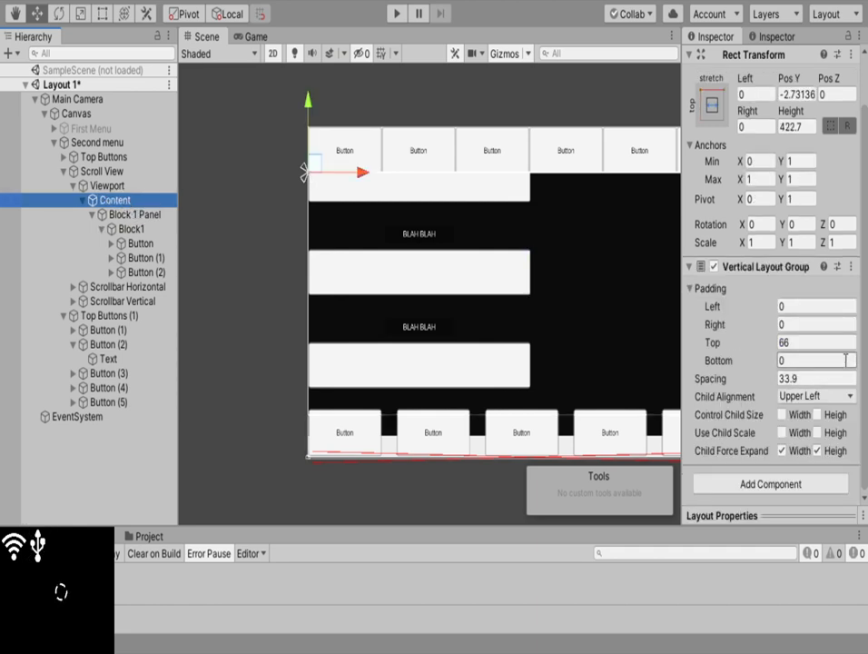
left_click(714, 267)
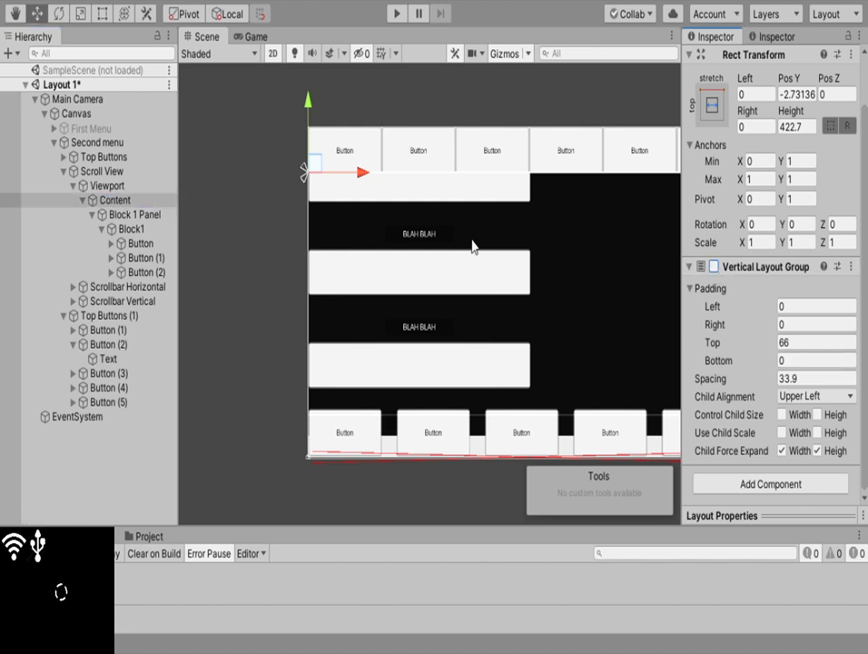
left_click(146, 218)
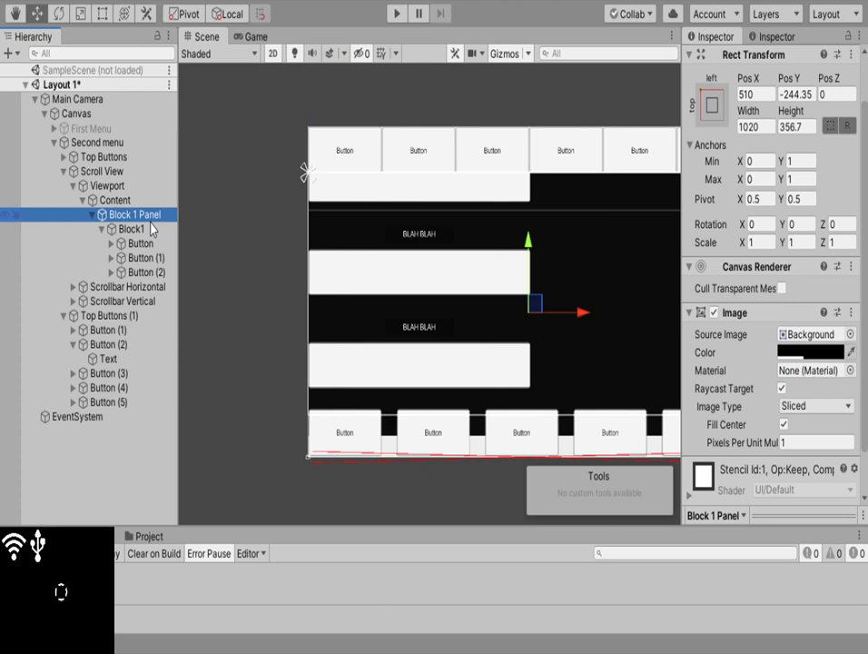
left_click(103, 13)
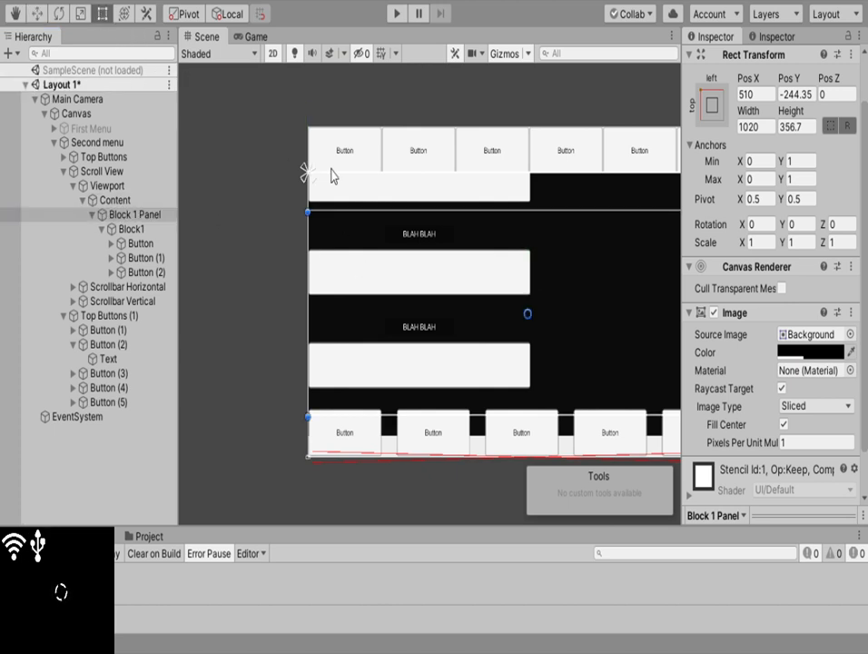
left_click_drag(420, 210, 453, 169)
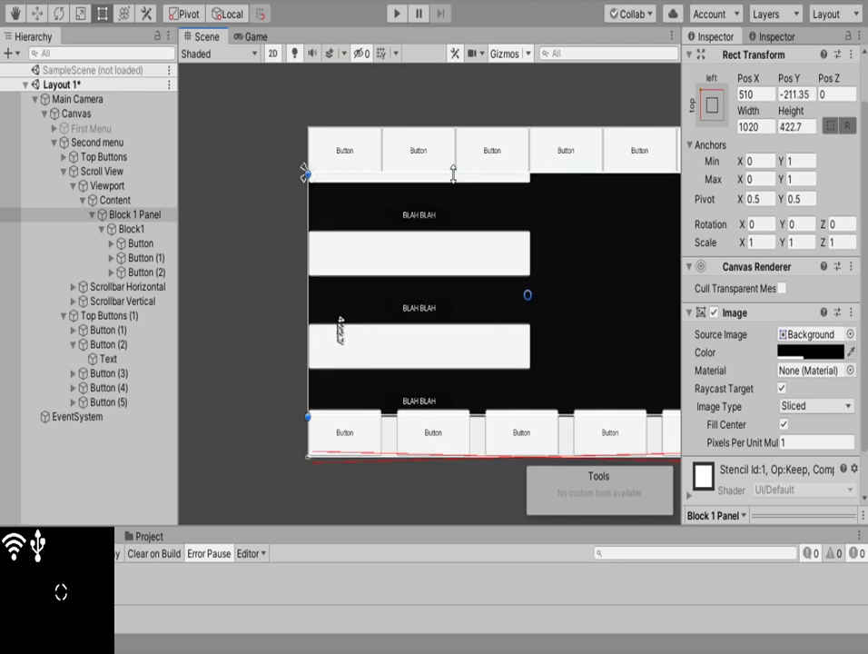
left_click_drag(410, 413, 409, 390)
Fit Block1 to the upper and lower edges of Block 1 Panel, with Pos Y 0 and a height of 410.1
left_click(151, 229)
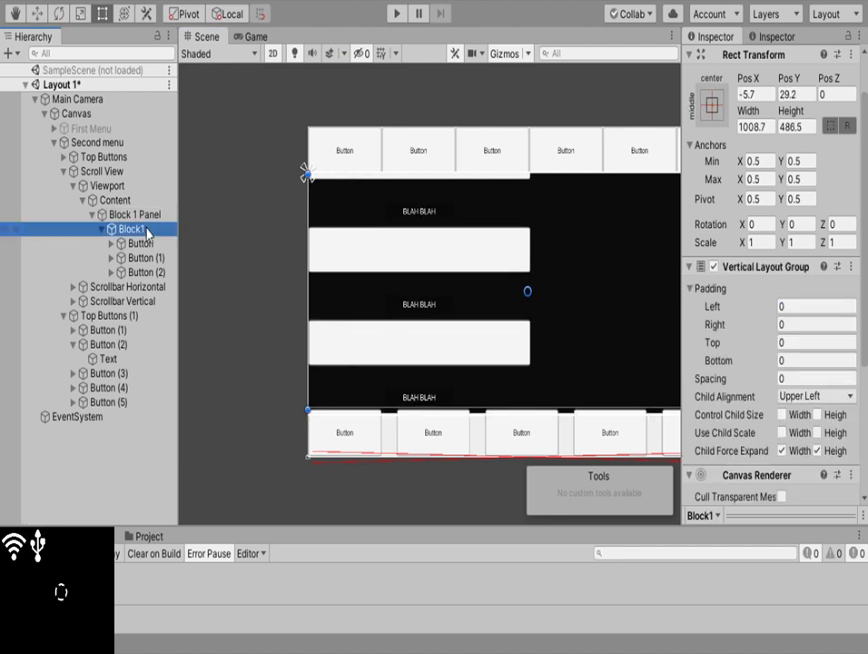
left_click_drag(361, 136, 369, 174)
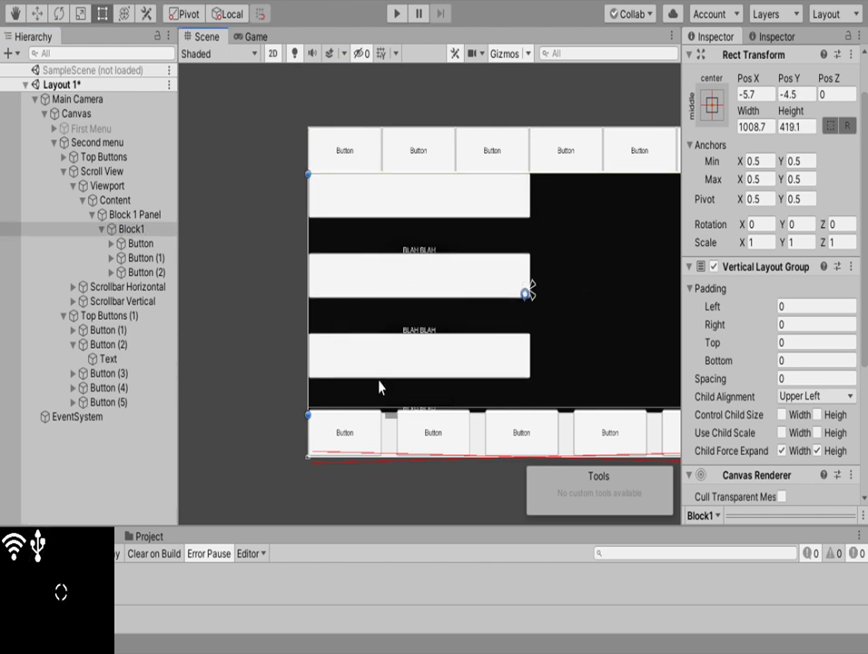
mouse_move(369, 410)
left_mouse_down()
mouse_move(373, 363)
mouse_move(375, 409)
left_mouse_up()
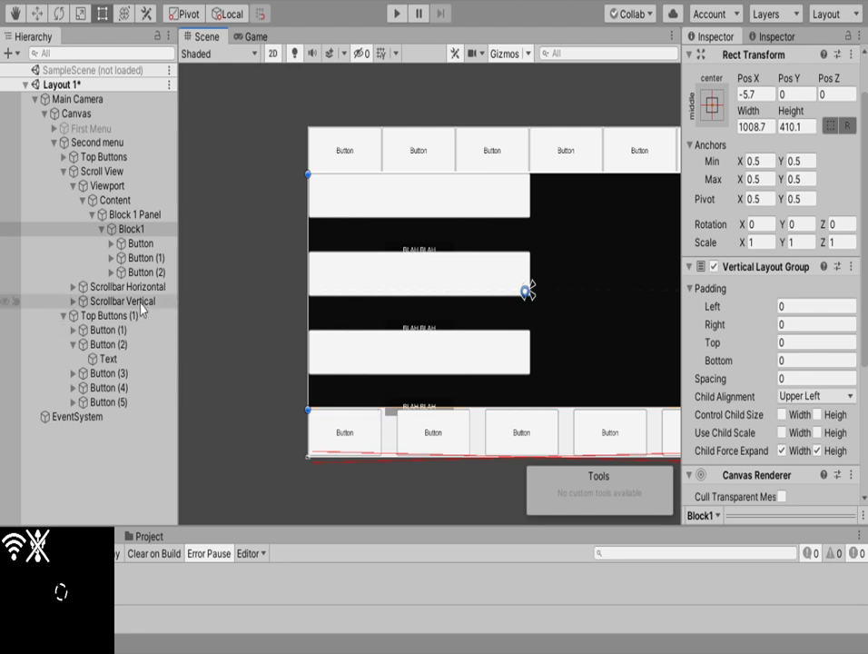
Expand the Block1 buttons and their images, and delete Button (2) and Button (1) from Block1
left_click(111, 272)
left_click(111, 258)
left_click(111, 243)
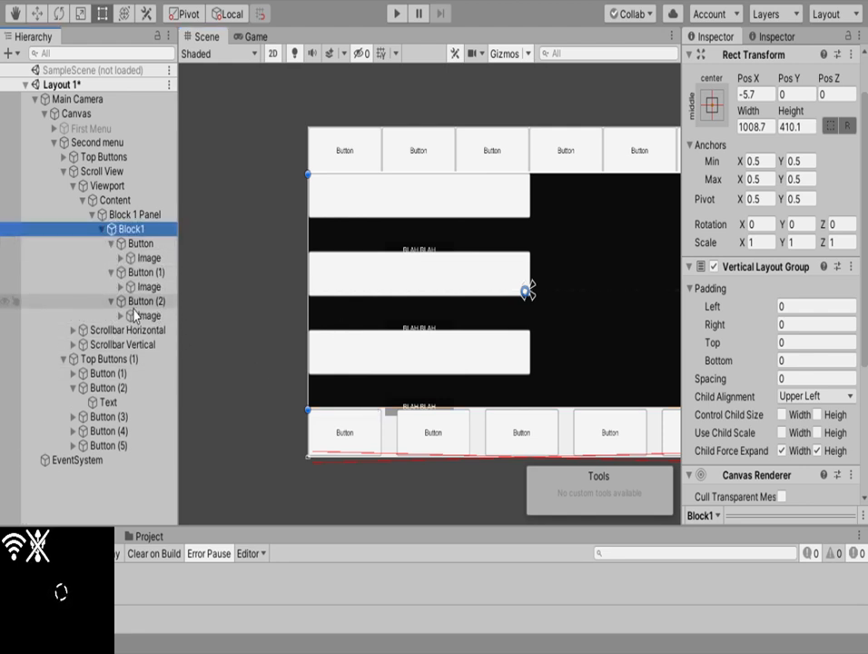
left_click(121, 287)
left_click(121, 258)
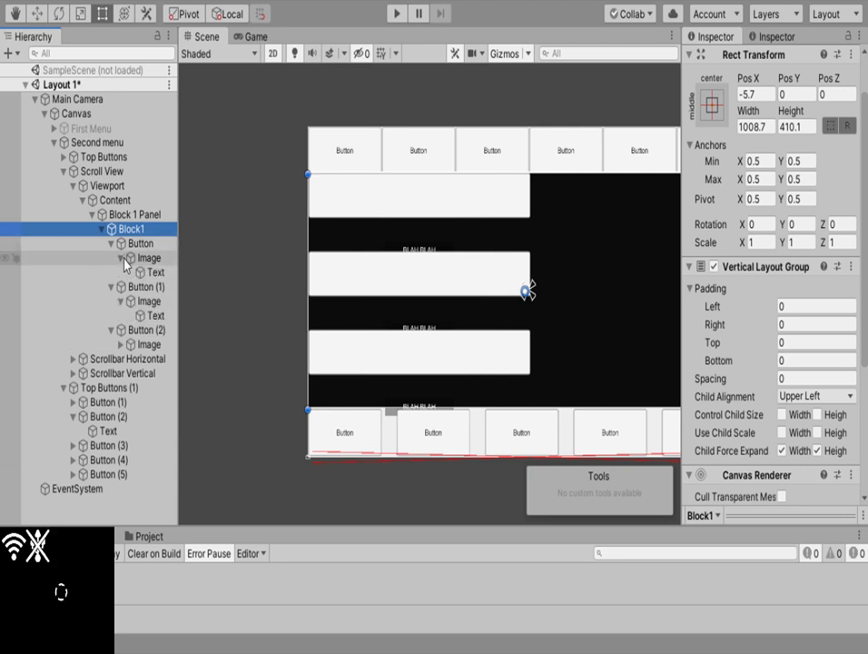
left_click(122, 345)
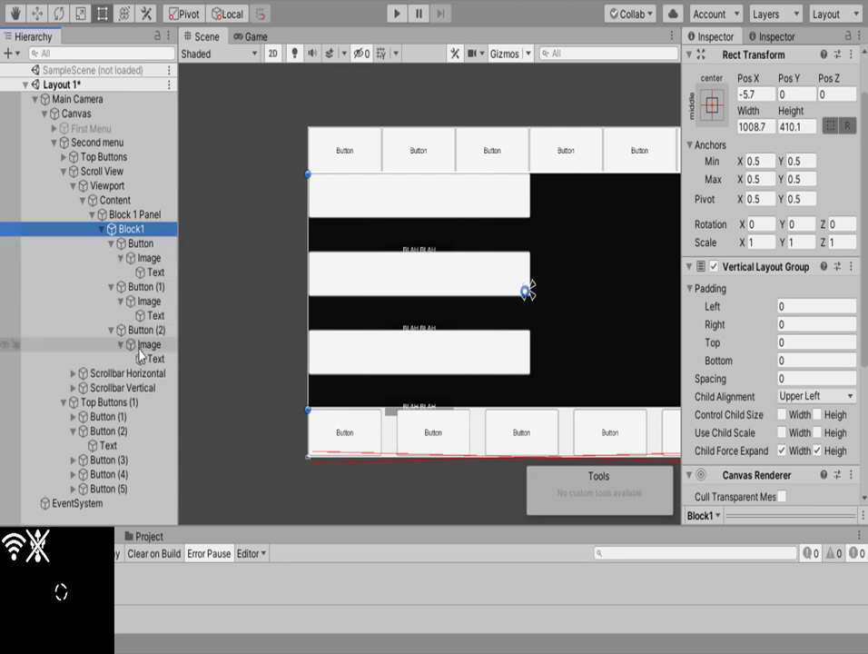
left_click(152, 331)
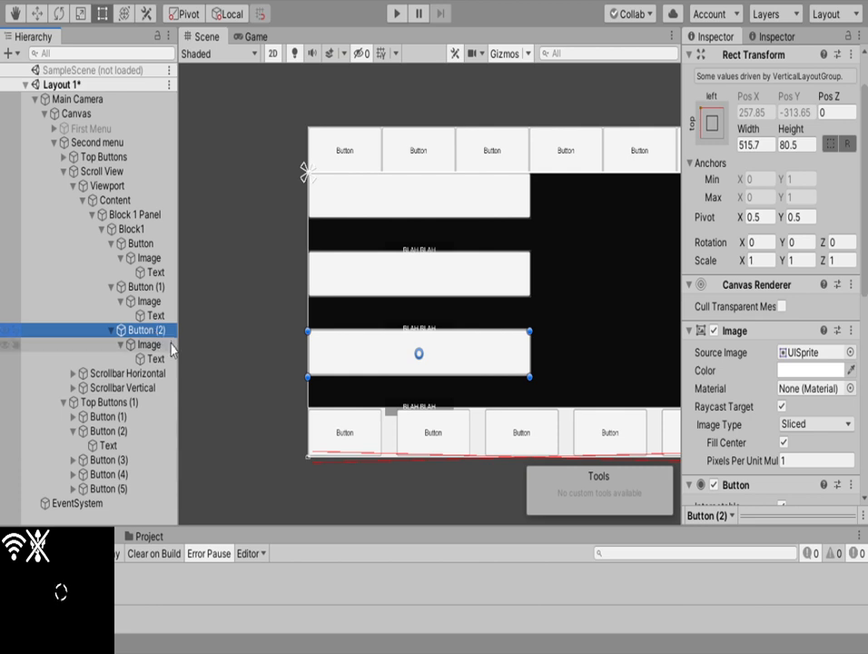
key("Delete")
left_click(132, 285)
key("Delete")
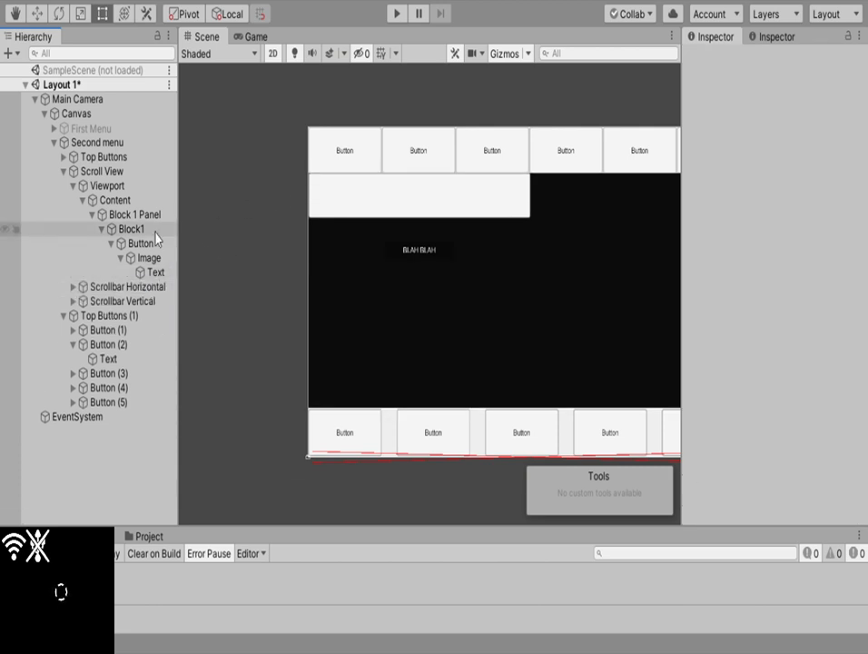
Enlarge the remaining Block1 button to the block's full width of 1008.7 and a height of 150
left_click(145, 257)
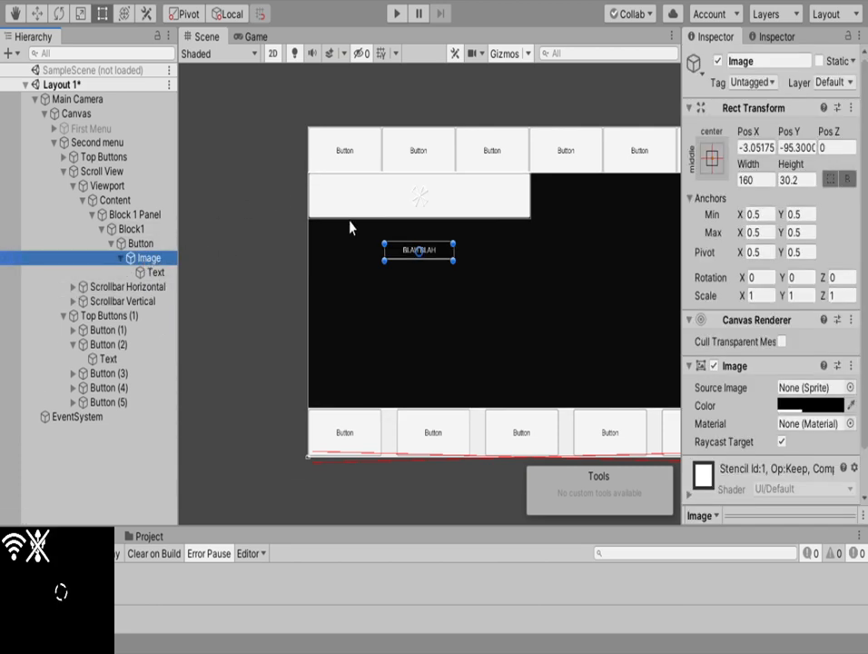
left_click(138, 244)
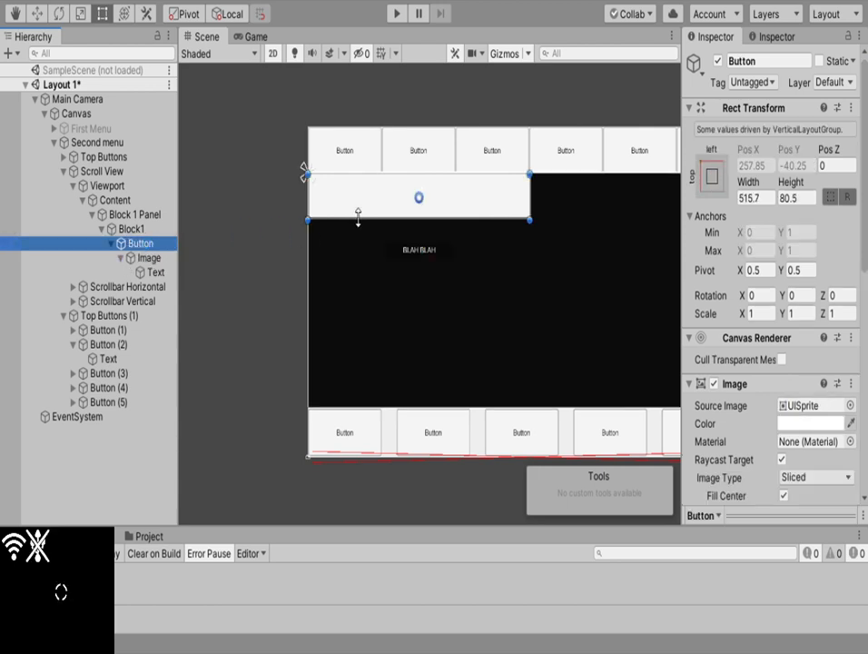
left_click_drag(358, 216, 358, 257)
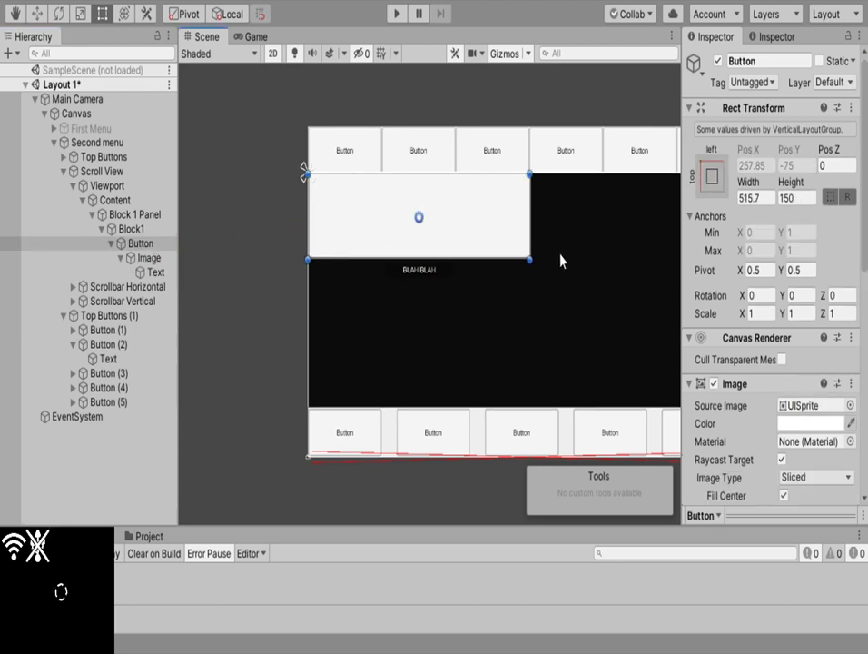
middle_click_drag(560, 258, 434, 261)
left_click_drag(406, 235, 617, 248)
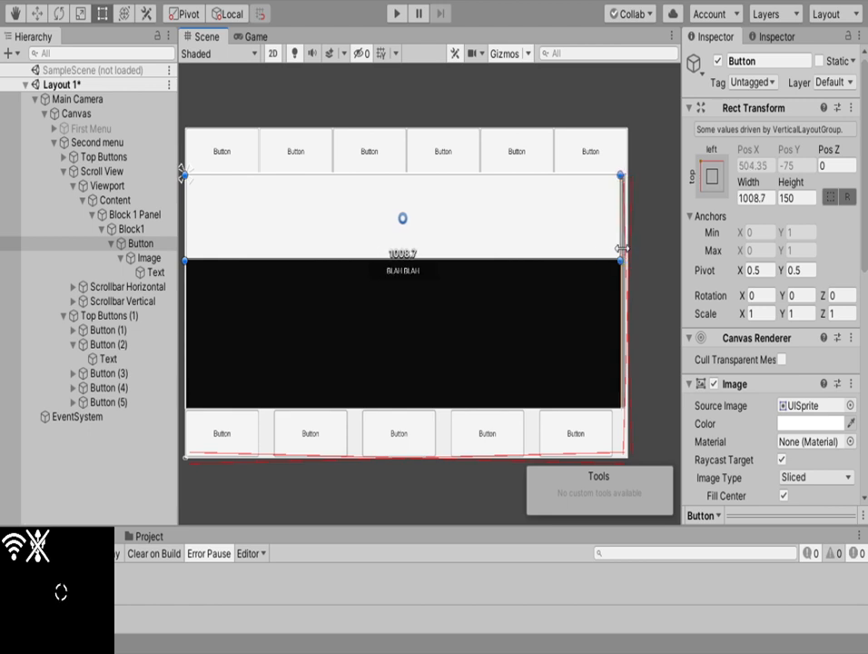
Move the BLAH BLAH text up into the white button, near the button's left end
middle_click_drag(406, 281, 498, 281)
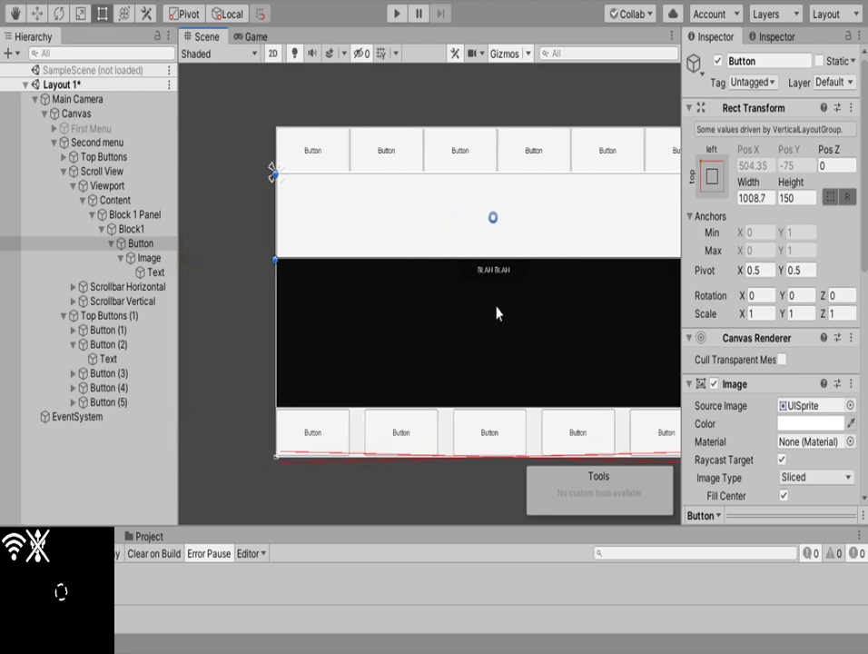
left_click(484, 276)
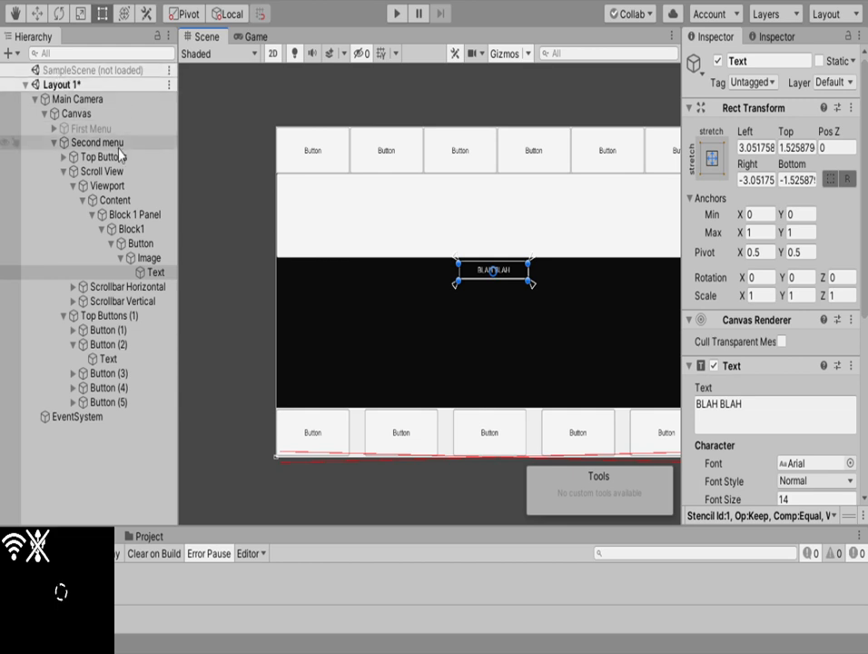
left_click(36, 14)
left_click_drag(498, 210, 493, 154)
left_click_drag(547, 217, 385, 235)
Change the colour of the BLAH BLAH text to black
scroll(755, 361, "down", 5)
left_click(794, 356)
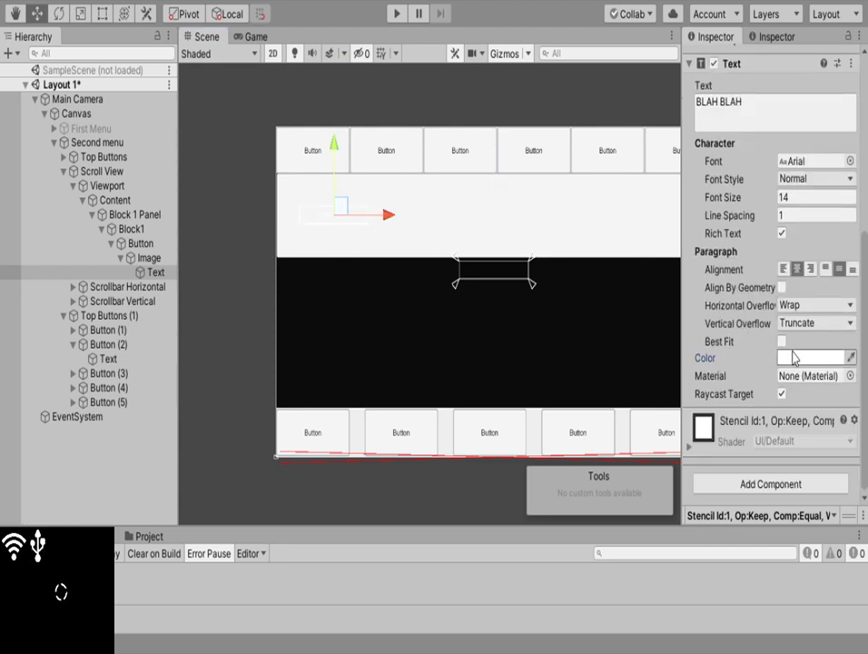
left_click_drag(721, 189, 739, 395)
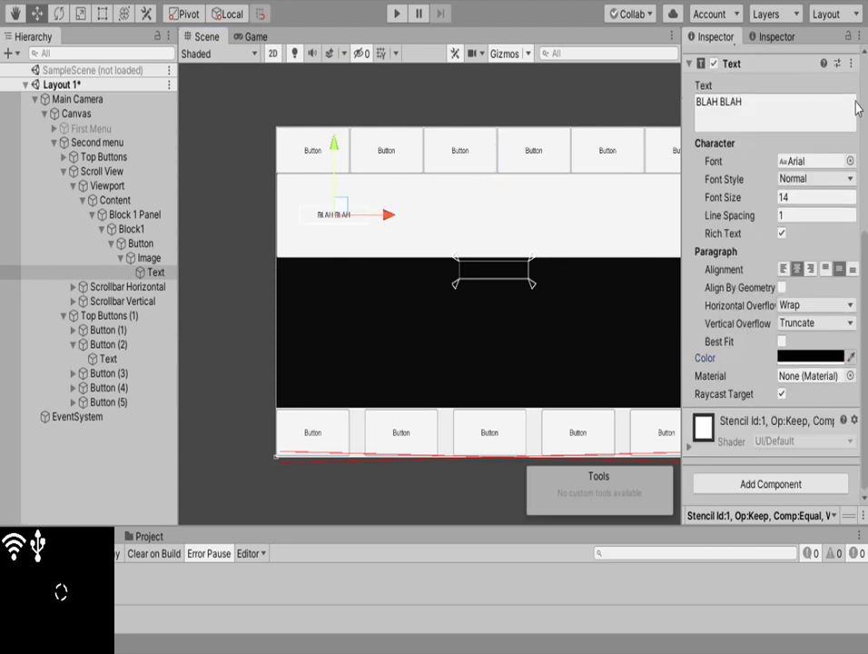
Set the BLAH BLAH text's font to Bangers and its font size to 20
left_click(850, 161)
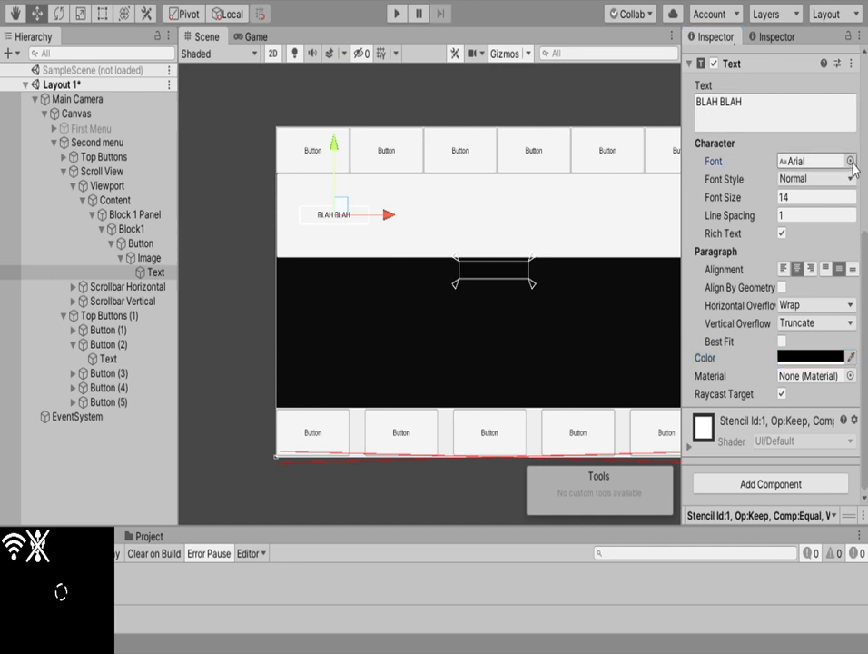
double_click(595, 366)
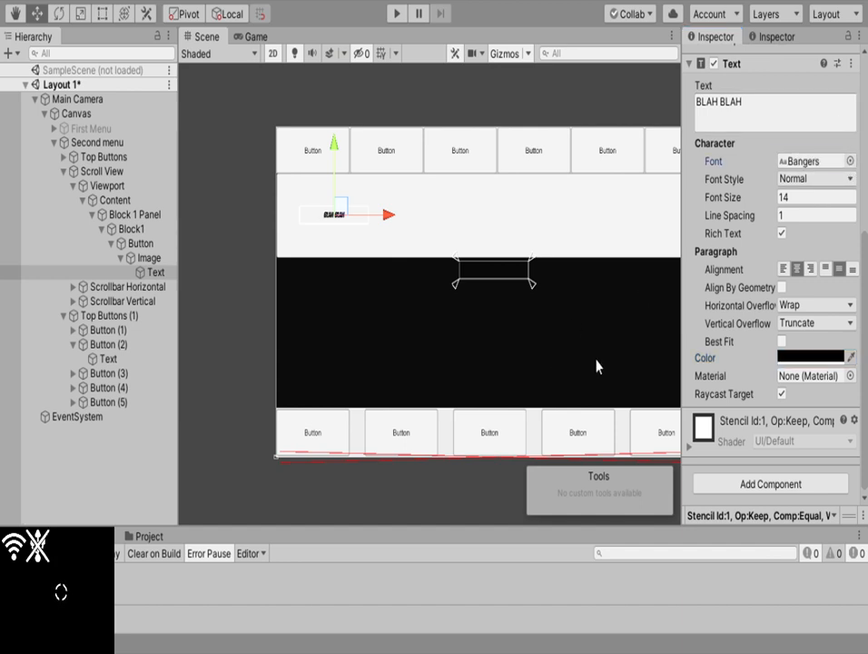
left_click(802, 195)
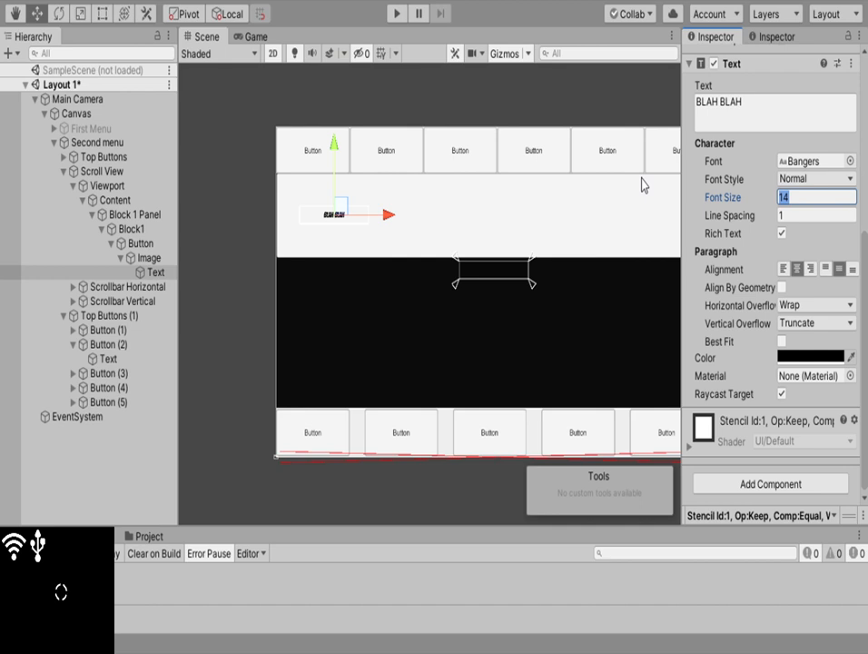
type("200")
key("BackSpace")
key("BackSpace")
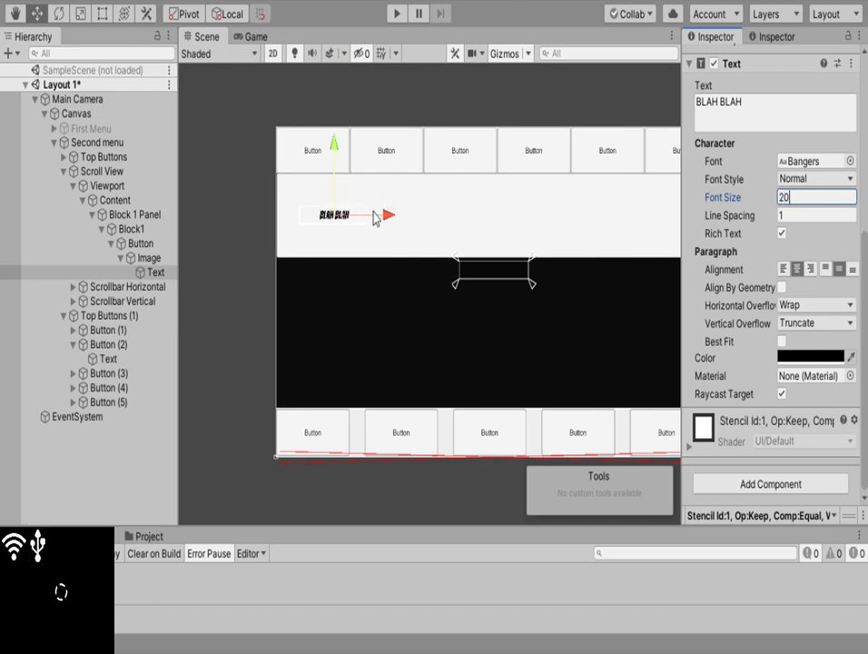
Move the BLAH BLAH text to the upper-left corner of the white button
key("Return")
left_click_drag(368, 222, 364, 222)
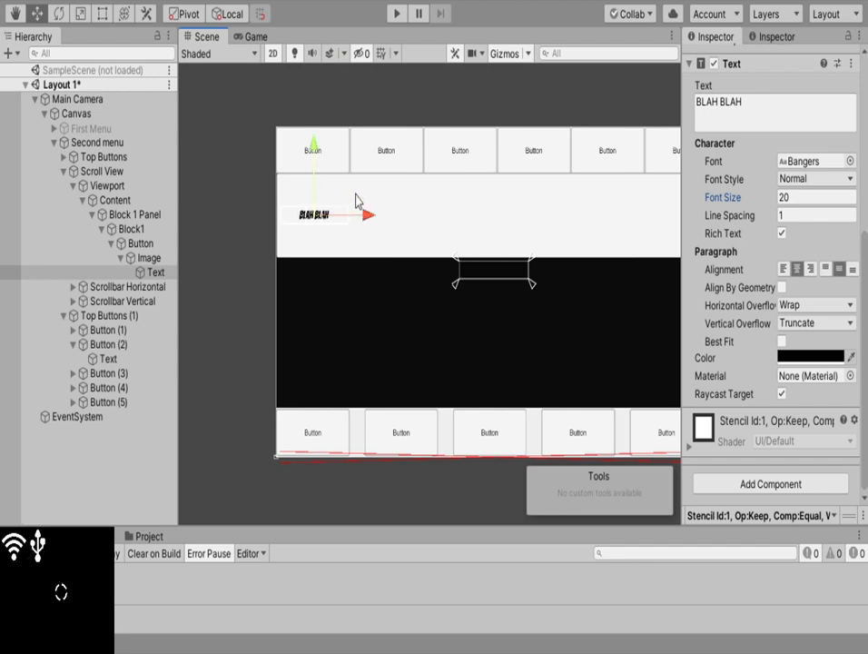
left_click_drag(311, 153, 313, 123)
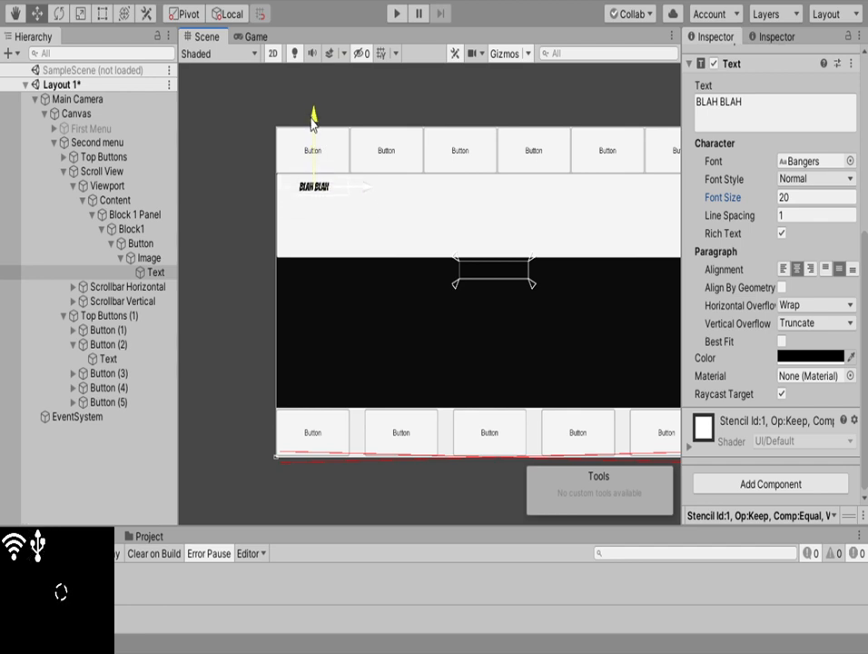
Duplicate the BLAH BLAH text, set the copy's font to Arial and place it just below the original
left_click(166, 273)
key("ctrl+d")
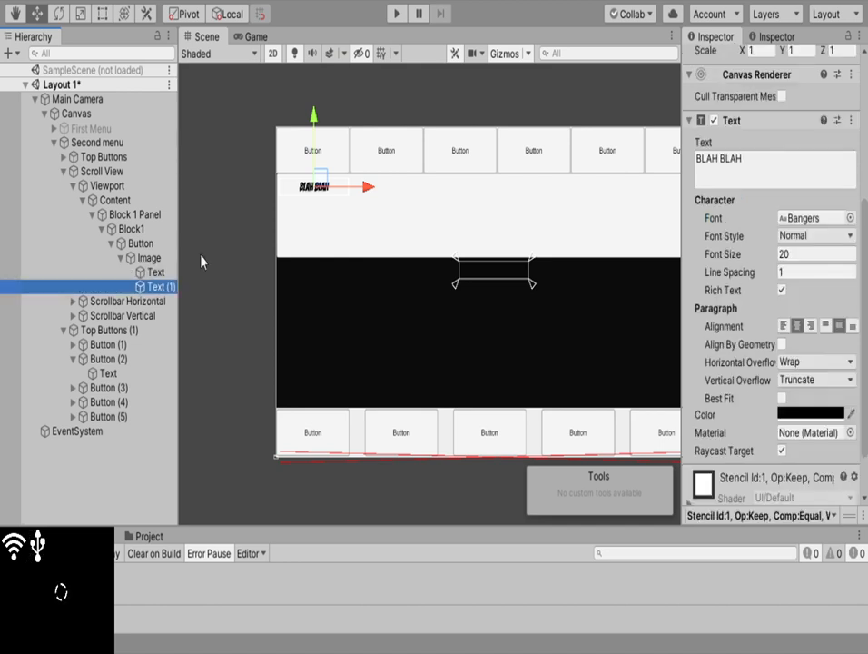
left_click_drag(319, 132, 318, 156)
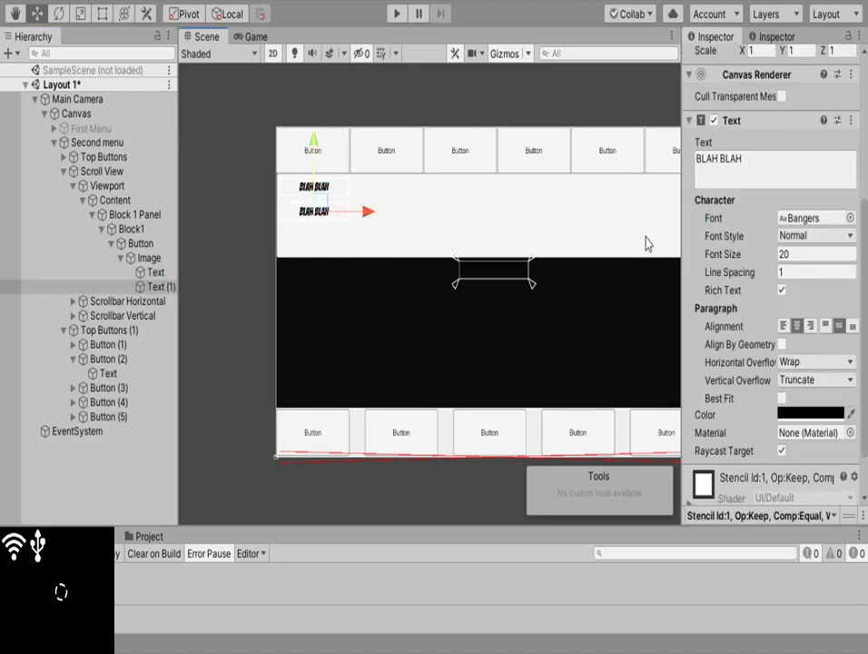
left_click(851, 218)
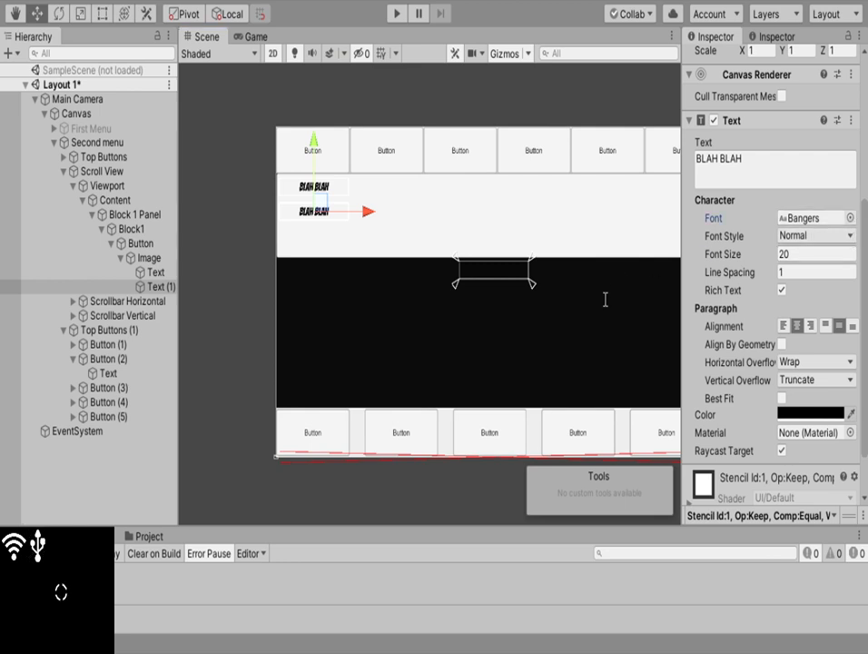
double_click(595, 422)
left_click_drag(317, 160, 316, 146)
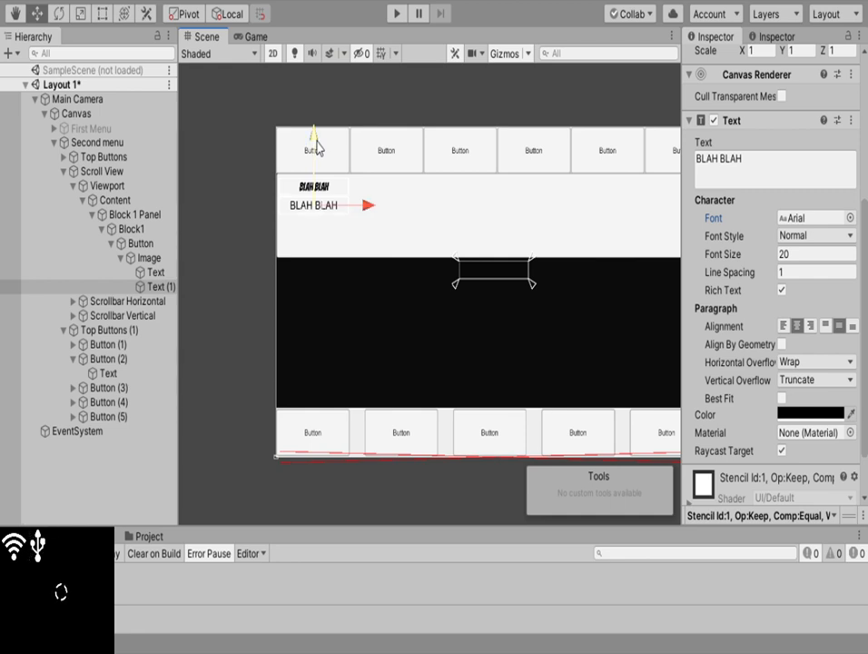
Duplicate the Arial BLAH BLAH text, place the copy below it, and add the Date script to the copy
left_click(164, 288)
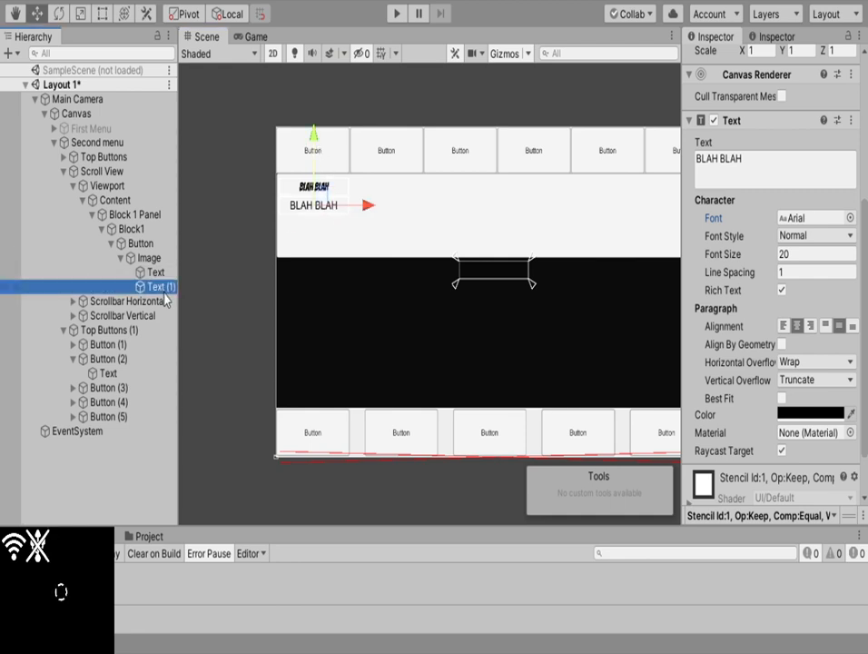
key("ctrl+d")
left_click_drag(316, 151, 316, 172)
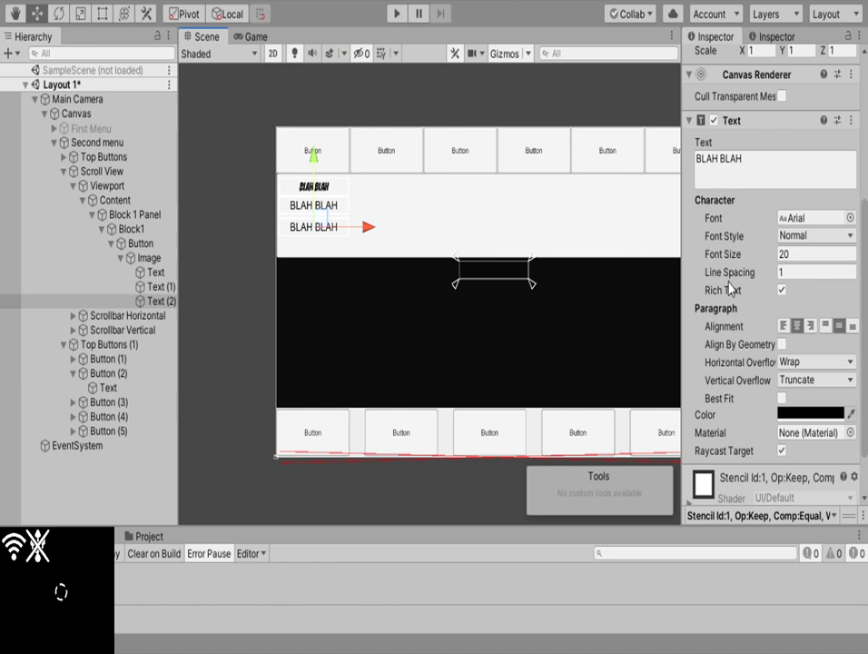
scroll(770, 397, "down", 3)
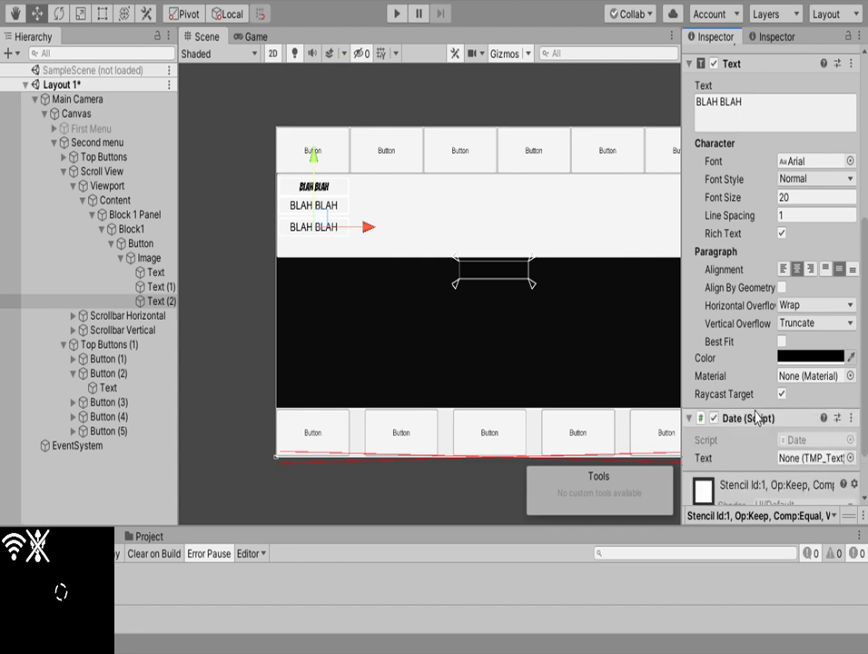
Replace Text (2)'s Text component with a TextMeshPro text component and assign Text (2) to the Date script's Text field
left_click(159, 301)
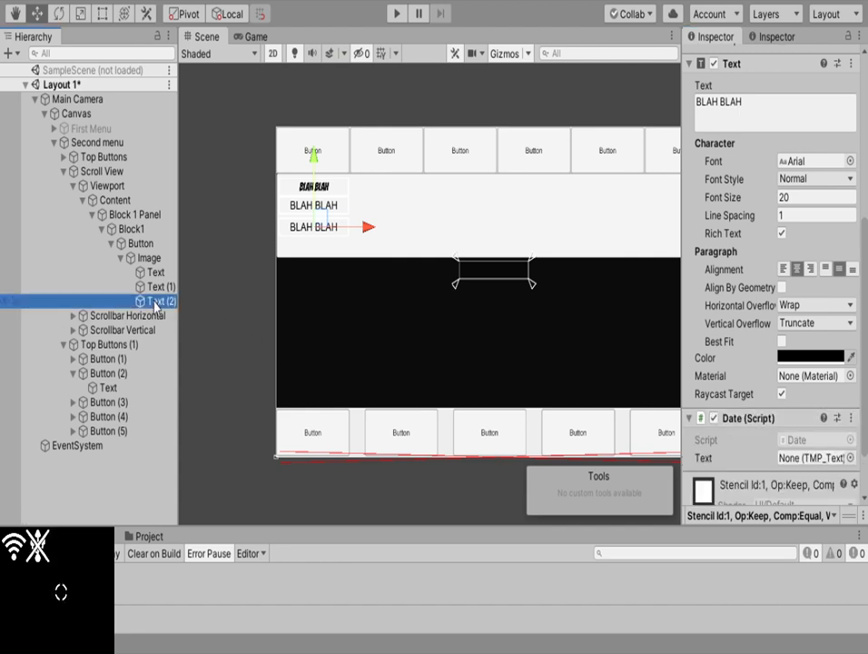
right_click(735, 68)
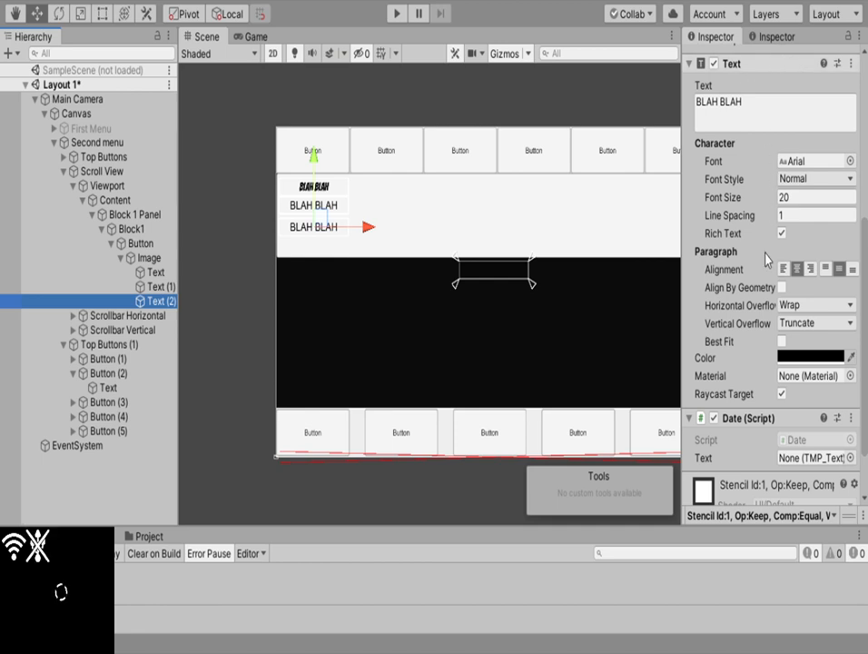
left_click(766, 111)
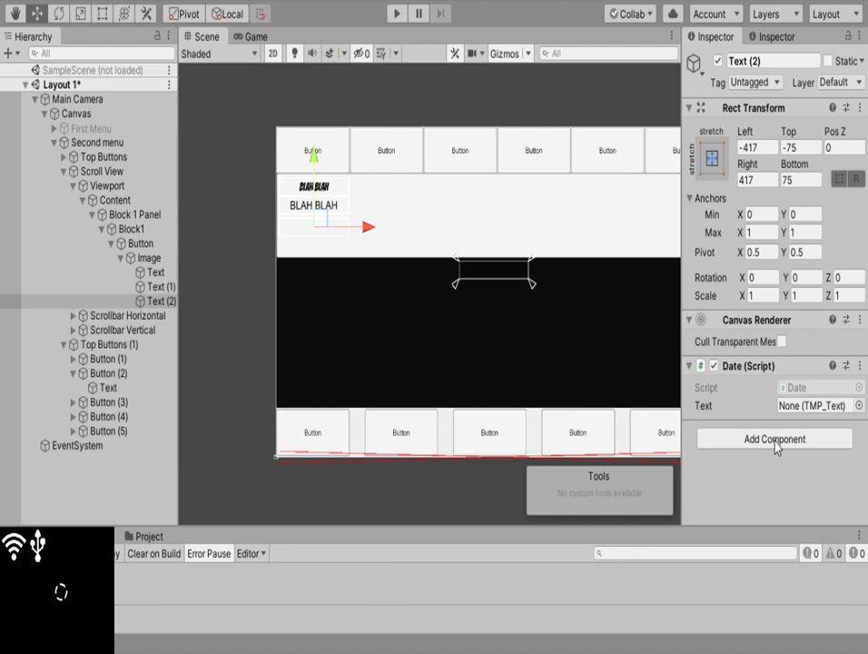
key("Return")
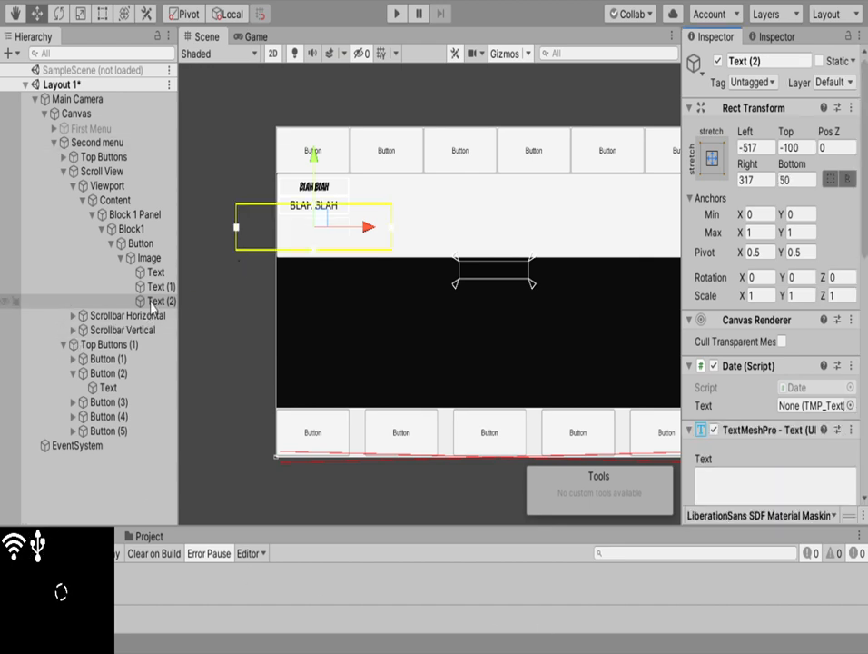
left_click_drag(151, 302, 794, 406)
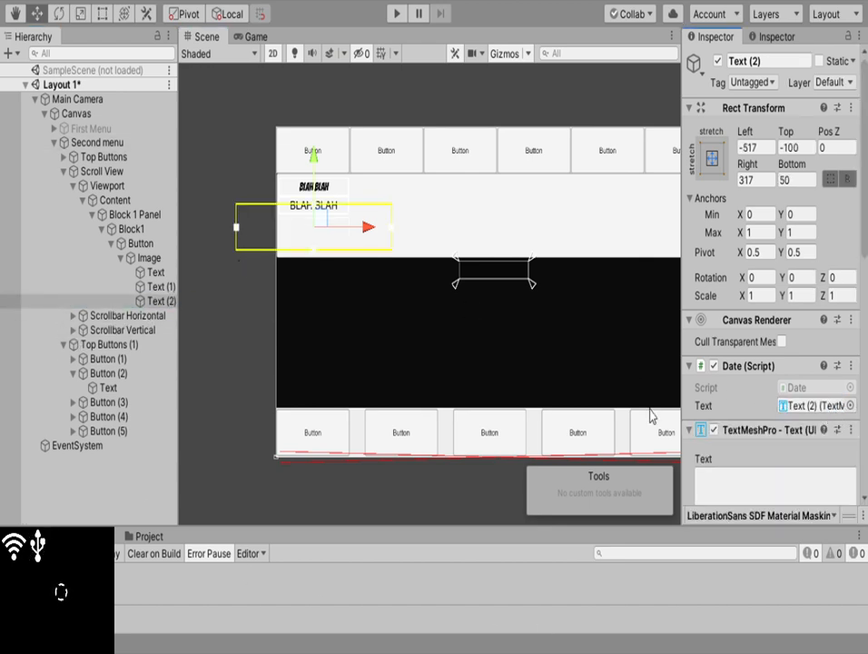
Resize Text (2)'s box to fit below the Arial line, with Left -417, Right 417 and Top about -82.8
left_click(104, 20)
left_click_drag(235, 240, 281, 244)
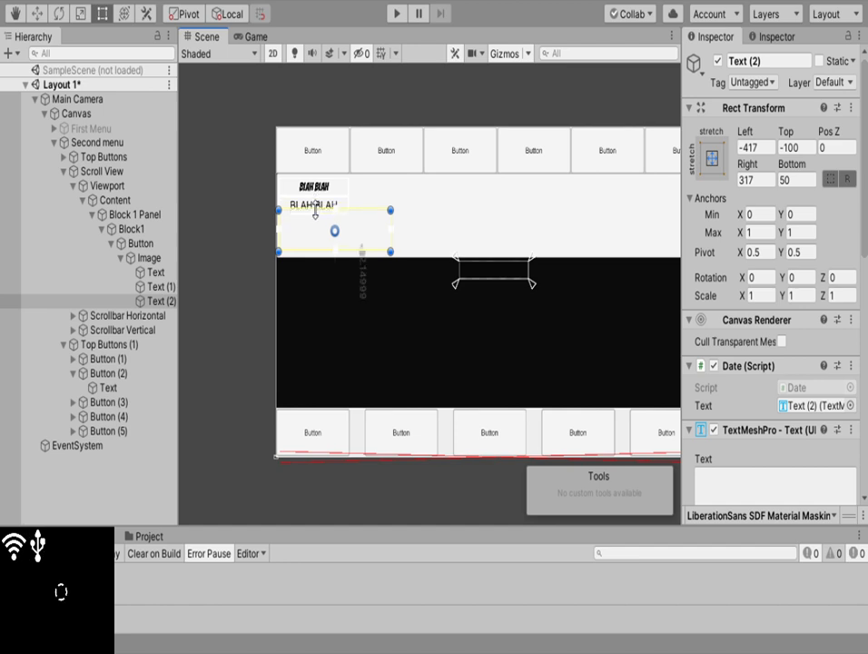
left_click_drag(315, 212, 315, 216)
left_click_drag(389, 243, 348, 250)
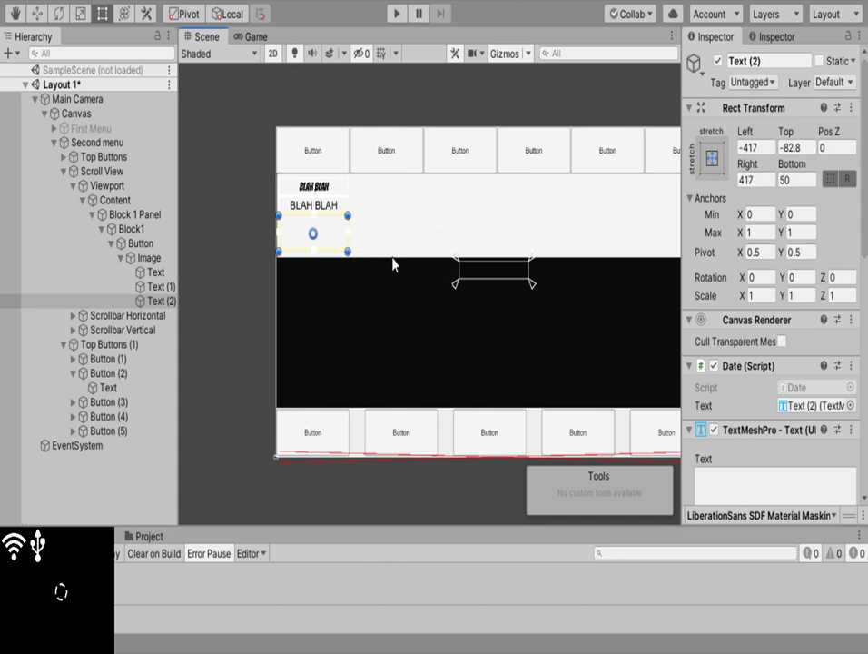
Set the vertex colour of Text (2) to black and preview the time display in play mode
scroll(732, 327, "down", 10)
left_click(785, 156)
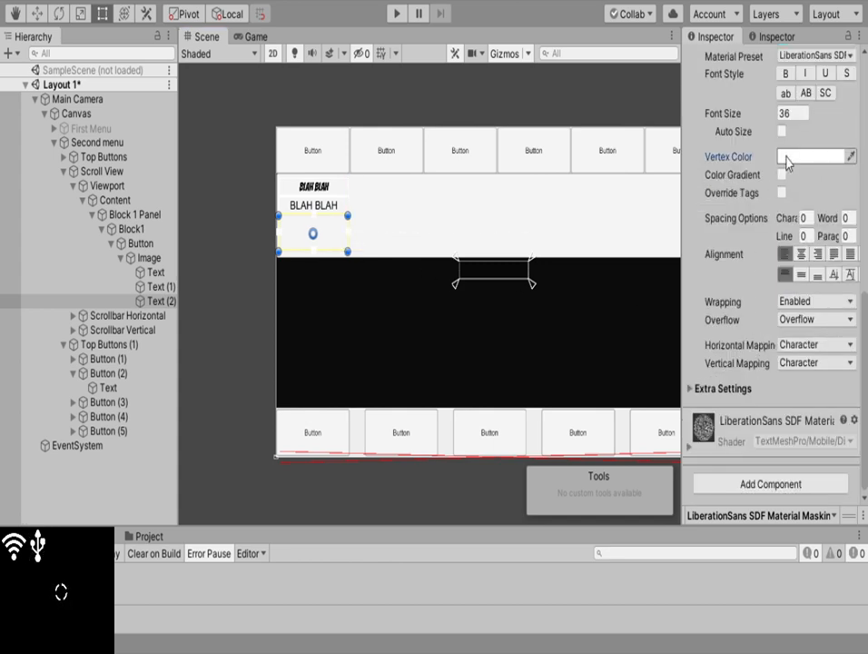
left_click_drag(785, 237, 706, 330)
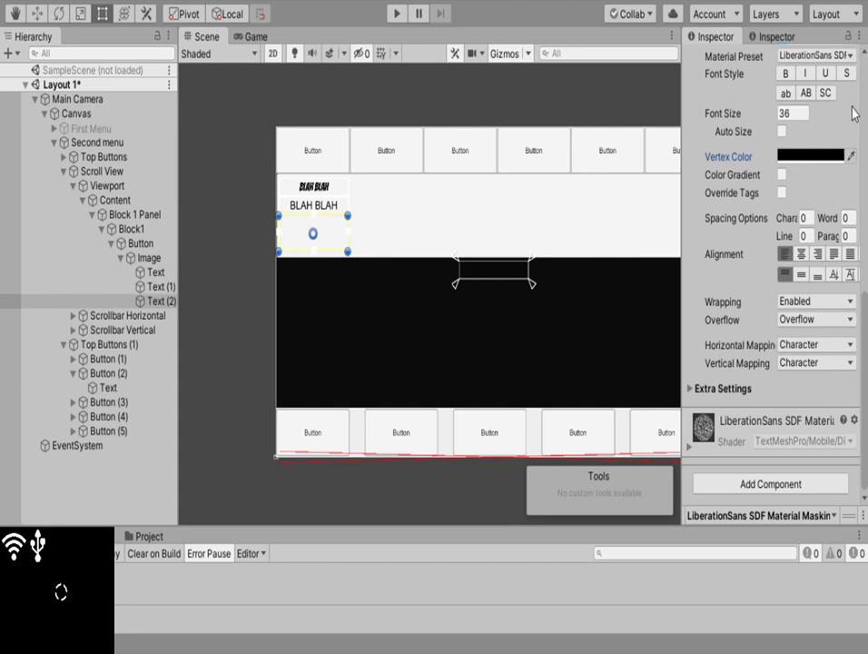
left_click(402, 15)
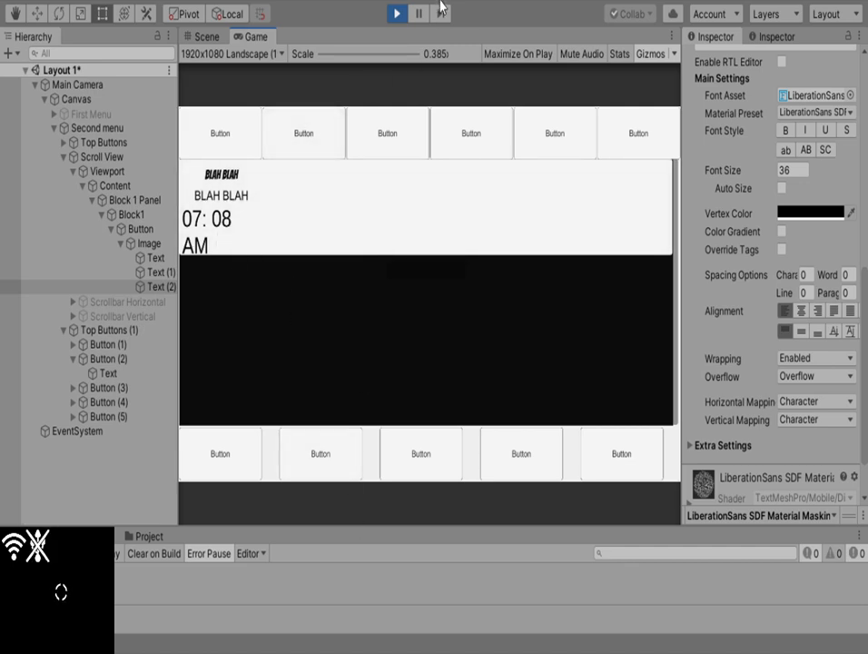
left_click(397, 13)
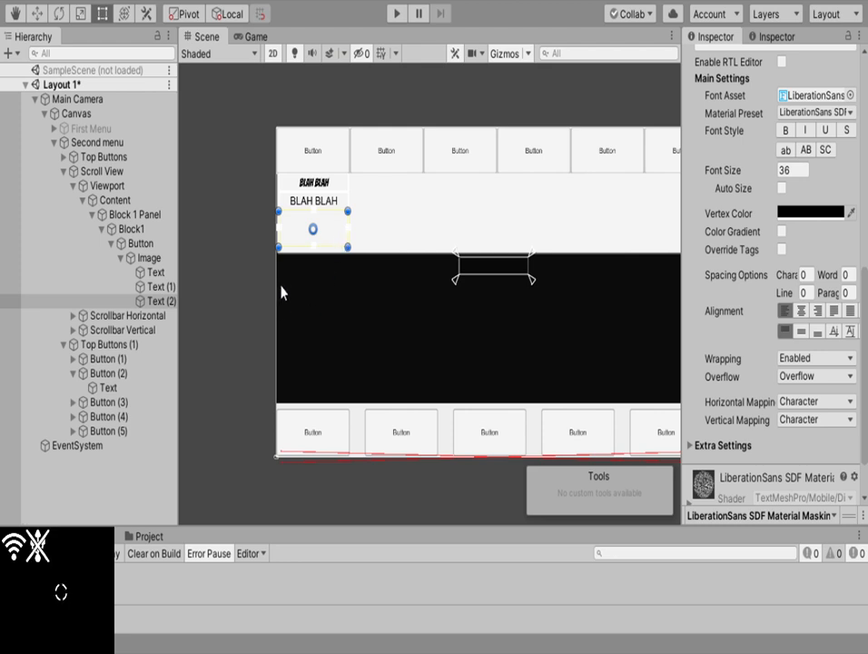
Set the font size of the TextMeshPro text on Text (2) to 15
scroll(756, 356, "up", 10)
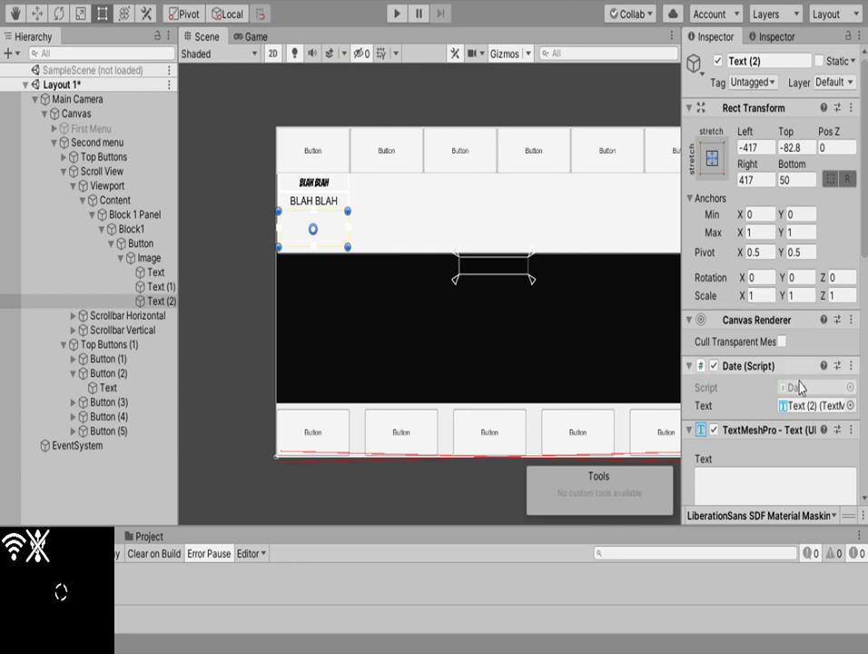
scroll(799, 331, "down", 7)
left_click(704, 320)
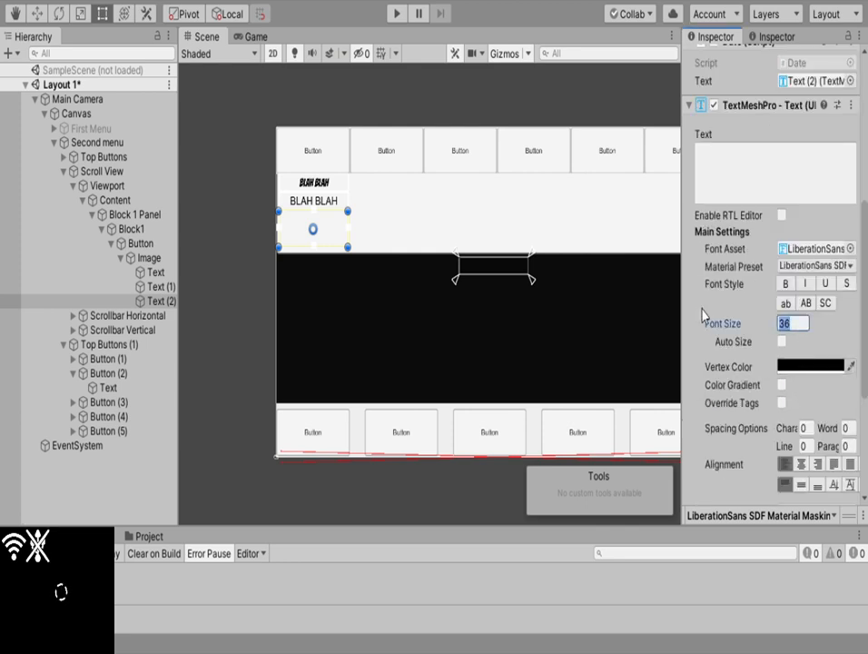
type("15")
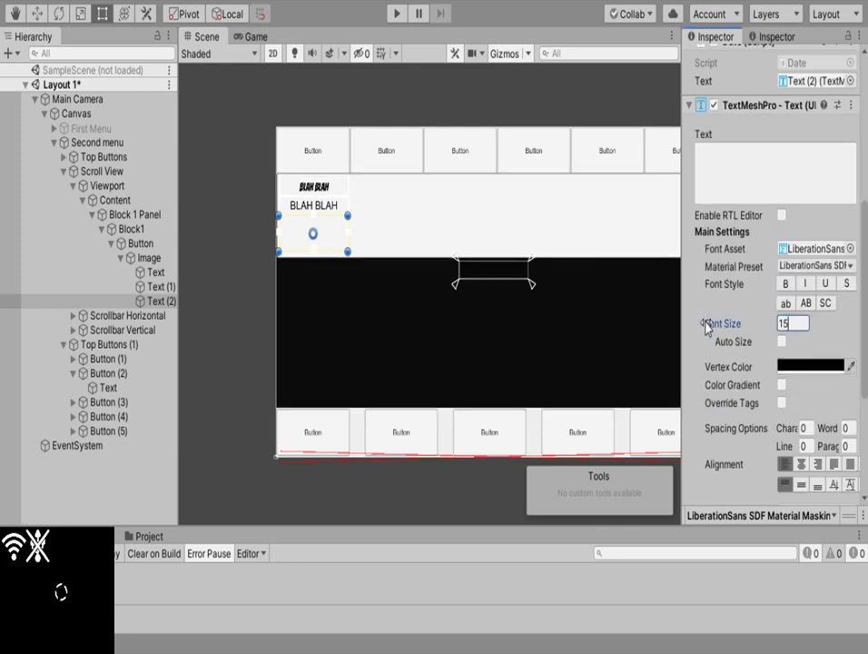
Try centring the time text horizontally and vertically and lowering its box's top edge while in play mode
left_click(397, 15)
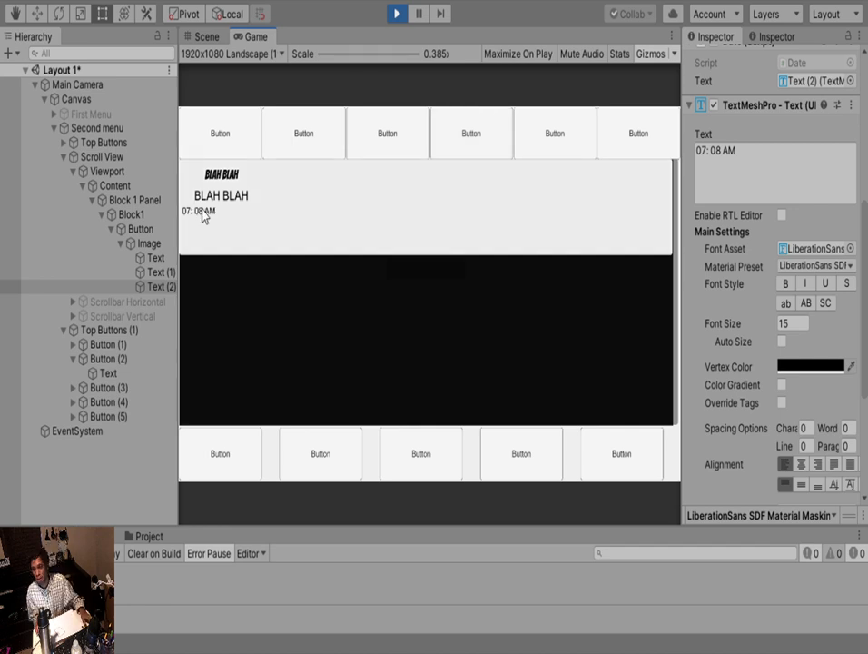
left_click(201, 37)
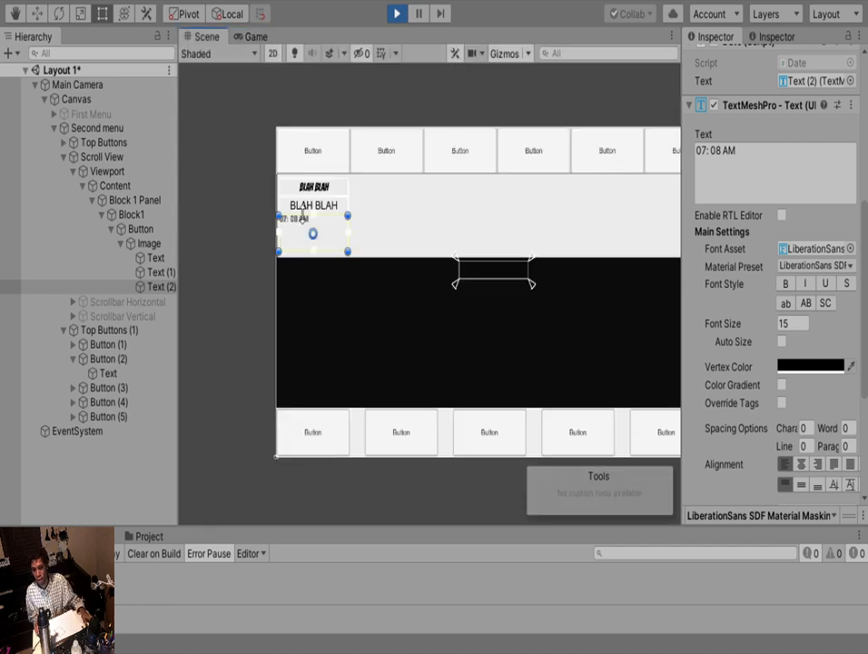
left_click(803, 465)
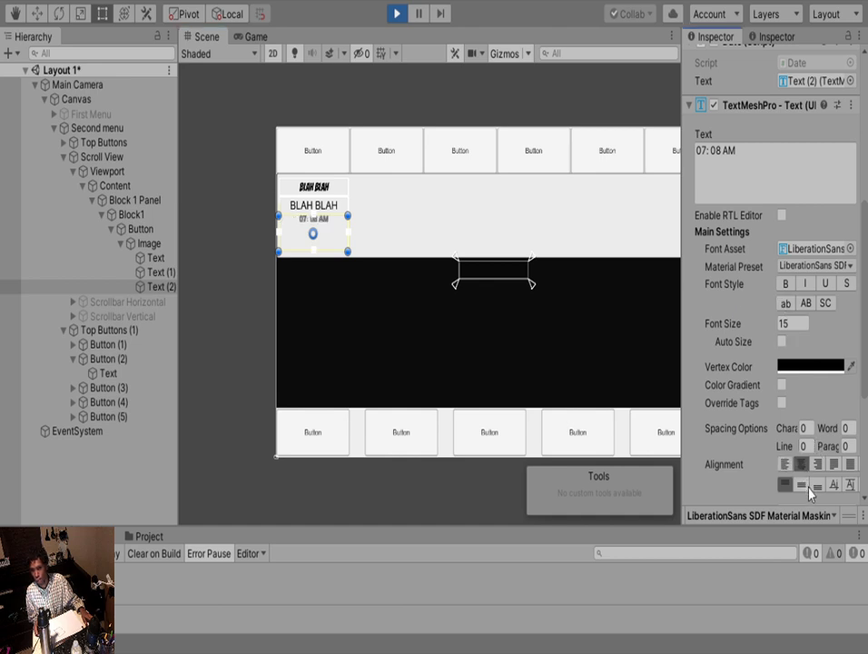
left_click(805, 488)
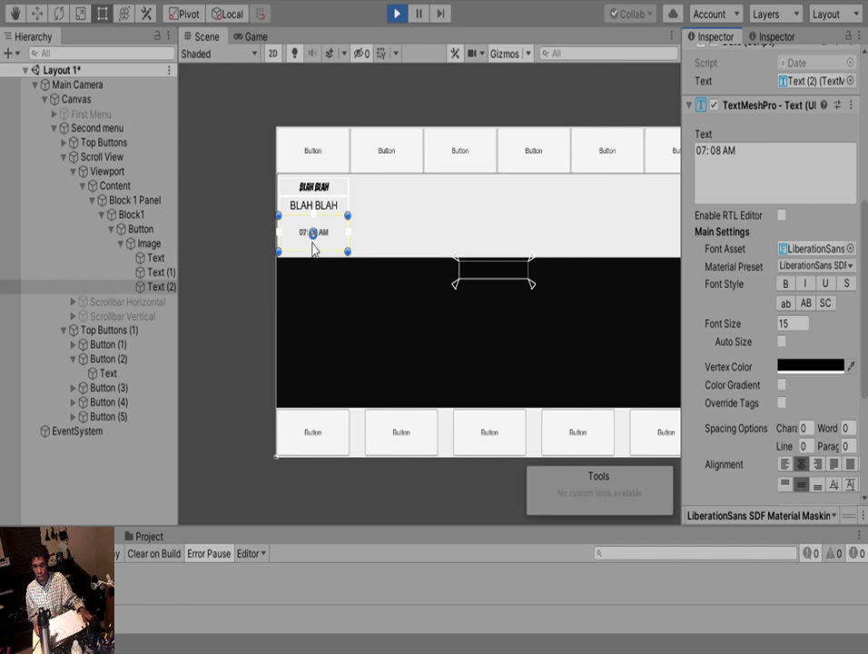
left_click_drag(323, 216, 325, 227)
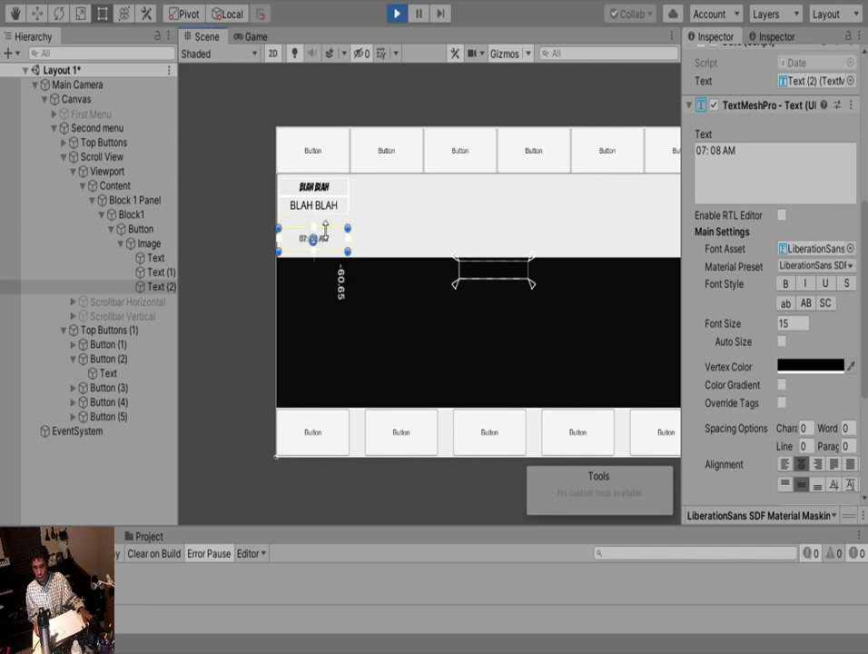
key("ctrl+p")
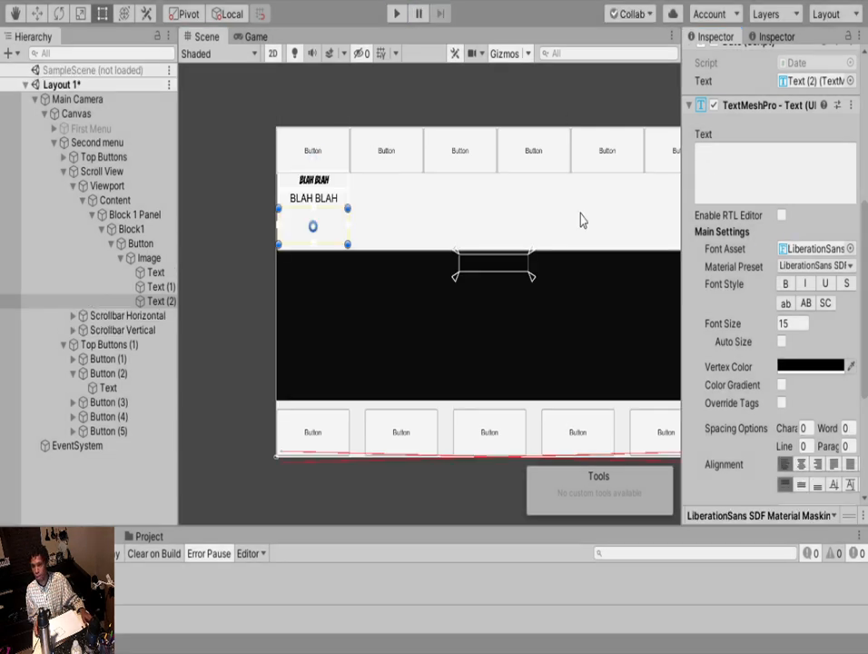
Centre and bottom-align Text (2) in a shorter box, and extend the Arial text's box down to meet it
left_click(817, 486)
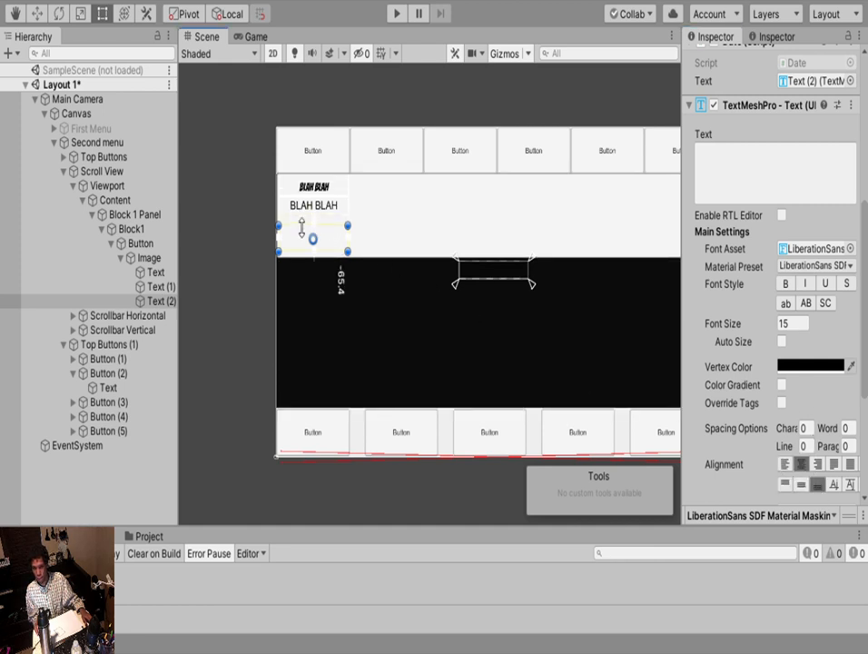
left_click(300, 214)
left_click(304, 212)
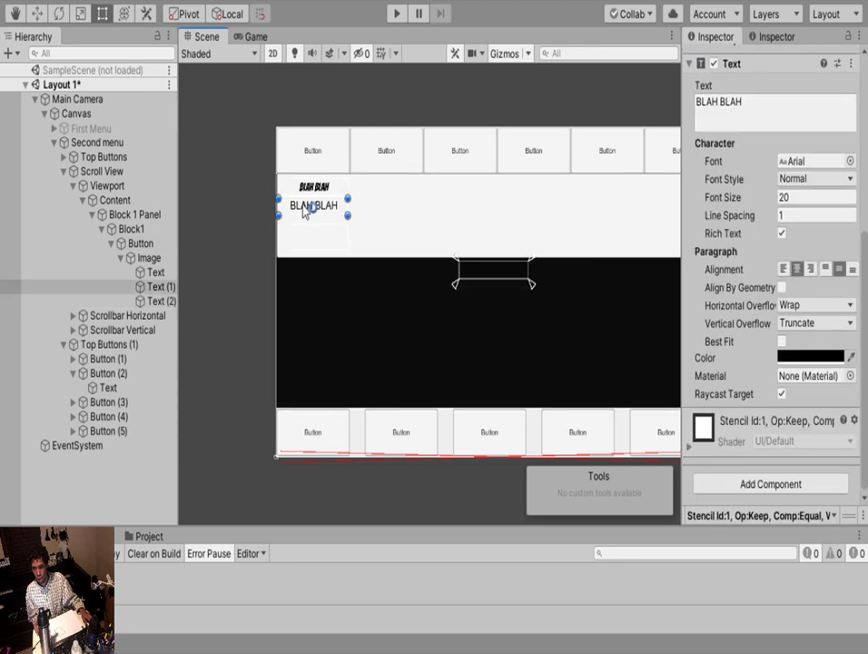
left_click_drag(306, 215, 308, 225)
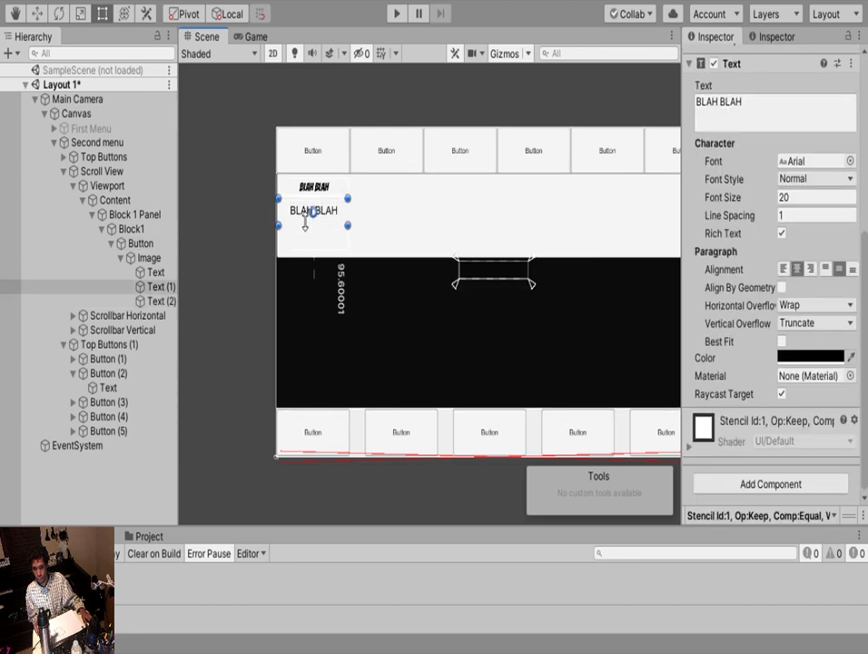
Set the font size of the Arial text on Text (1) to 15
left_click(712, 197)
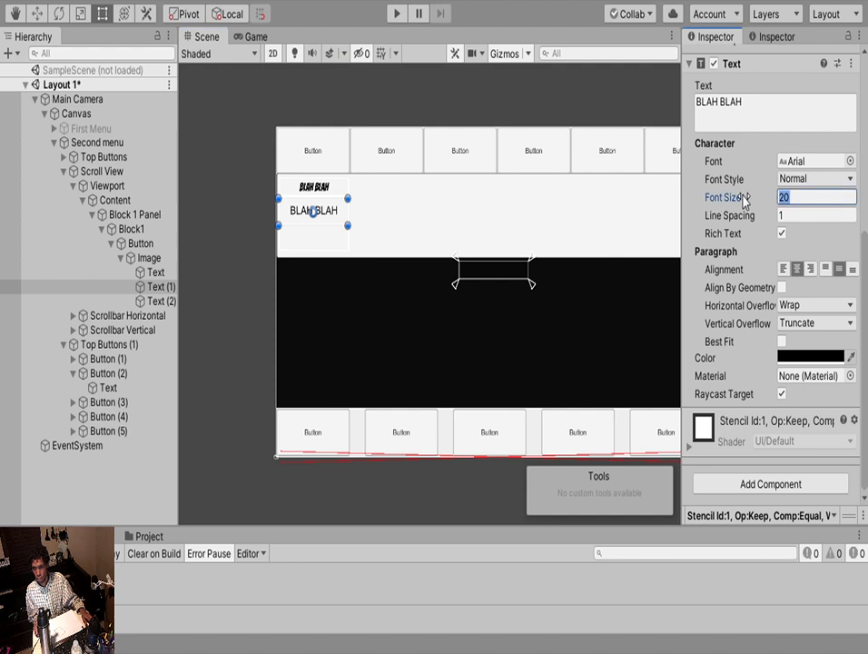
type("10")
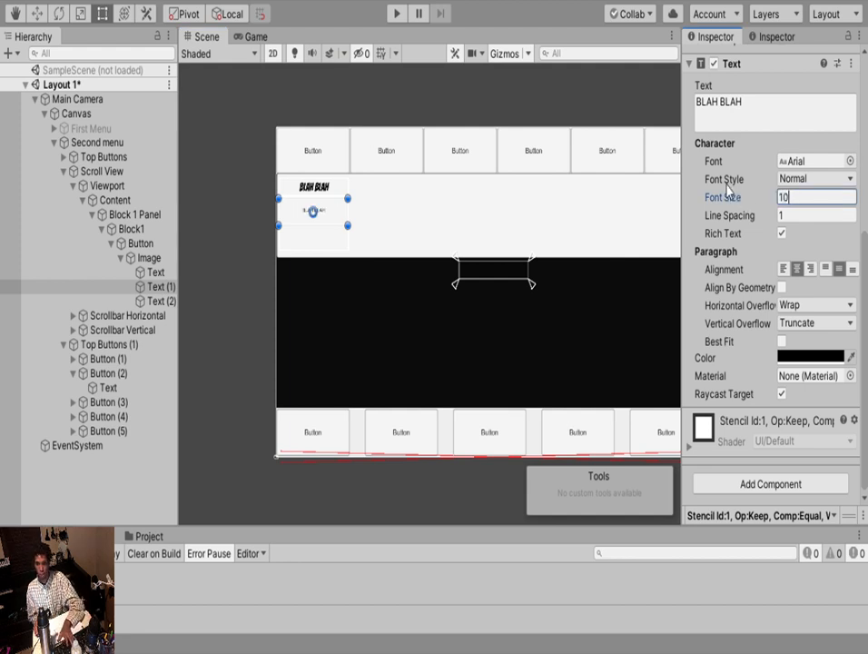
key("BackSpace")
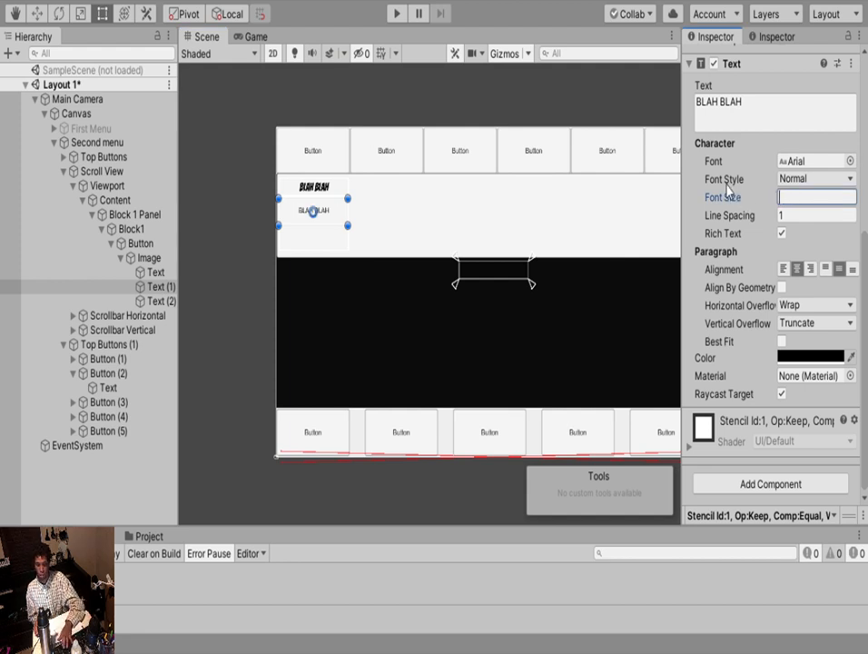
type("5")
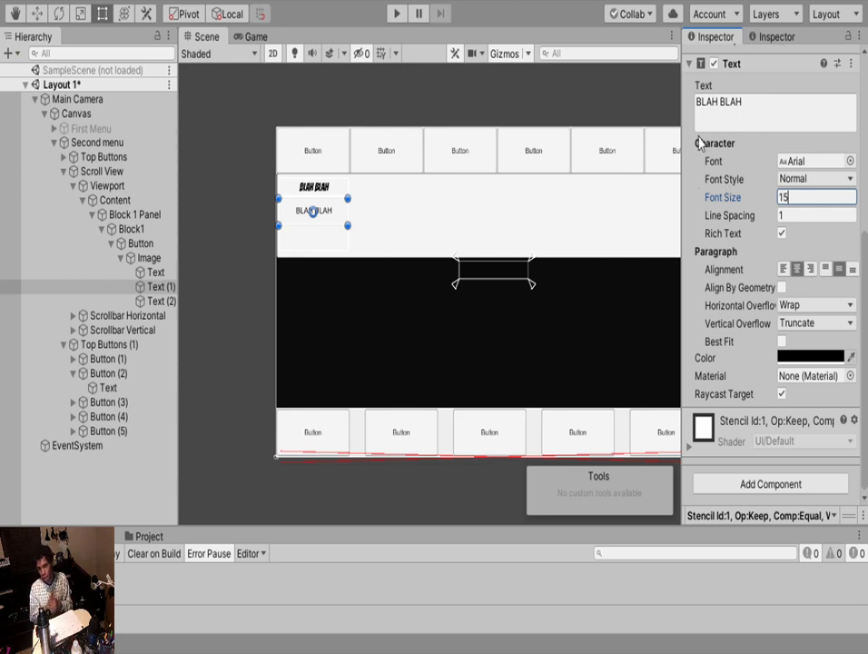
Change the vertex colour of Text (2) to dark grey and preview the time display in play mode
left_click(160, 301)
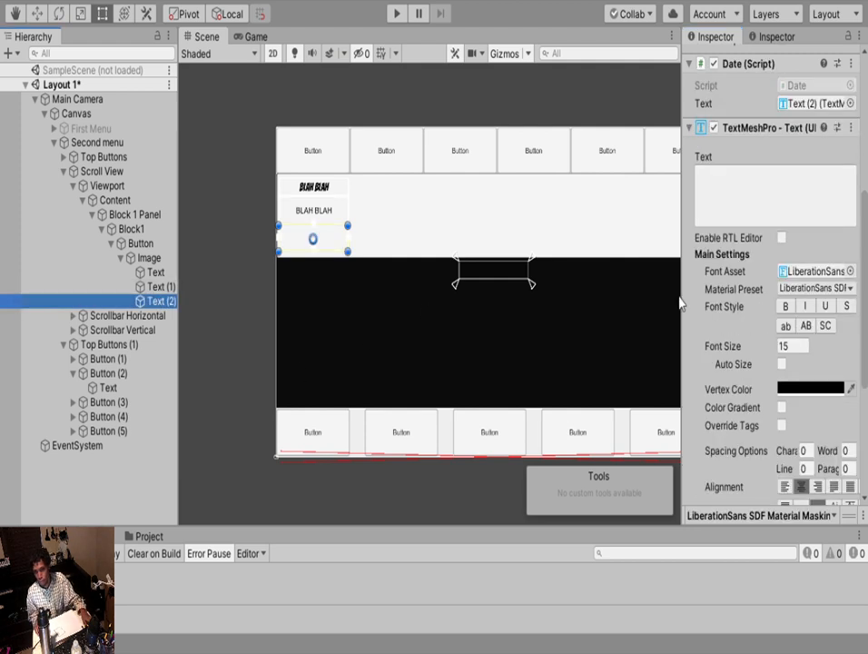
left_click(799, 388)
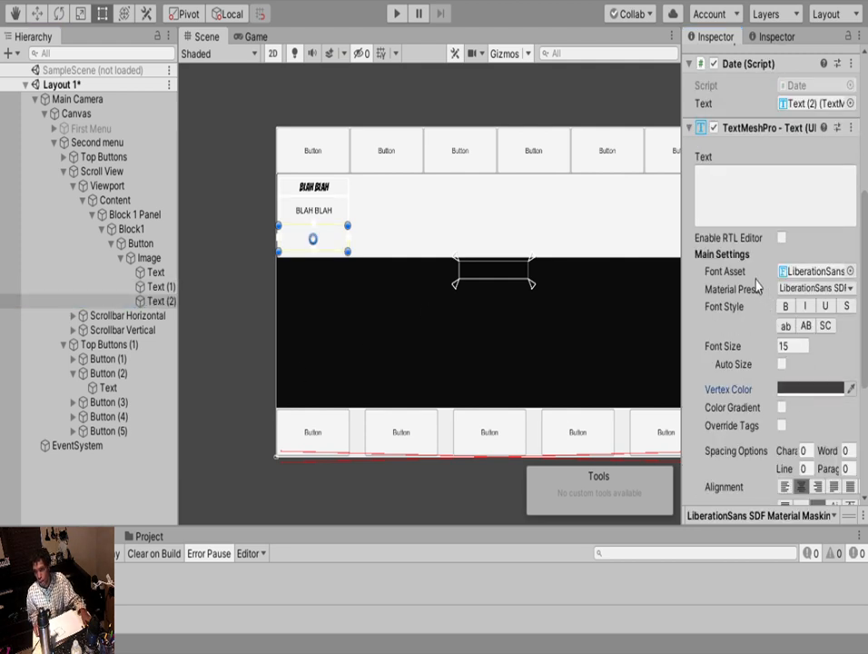
left_click(398, 15)
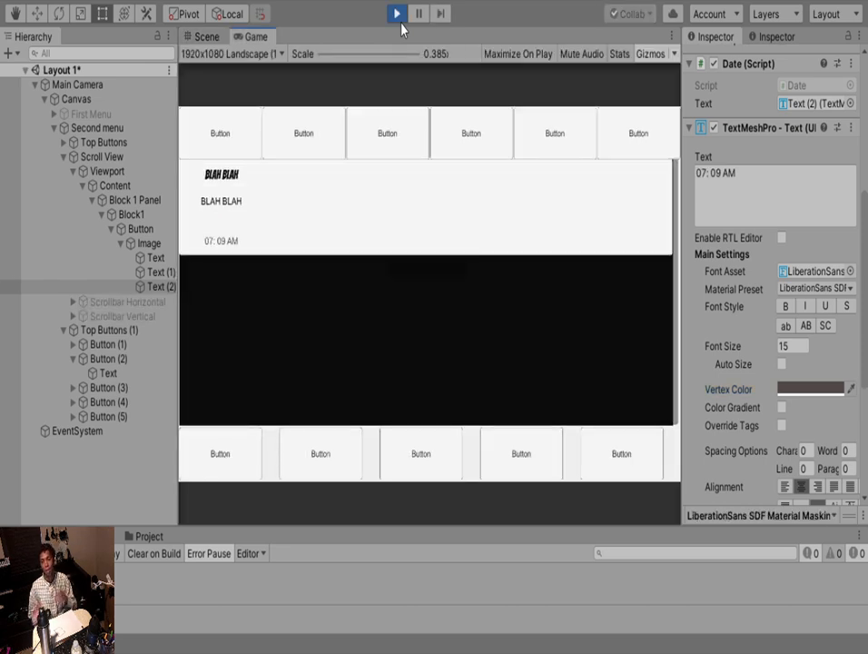
Try the Oswald Bold, Bangers and Electronic Highway Sign font assets on the time text while in play mode
left_click(841, 272)
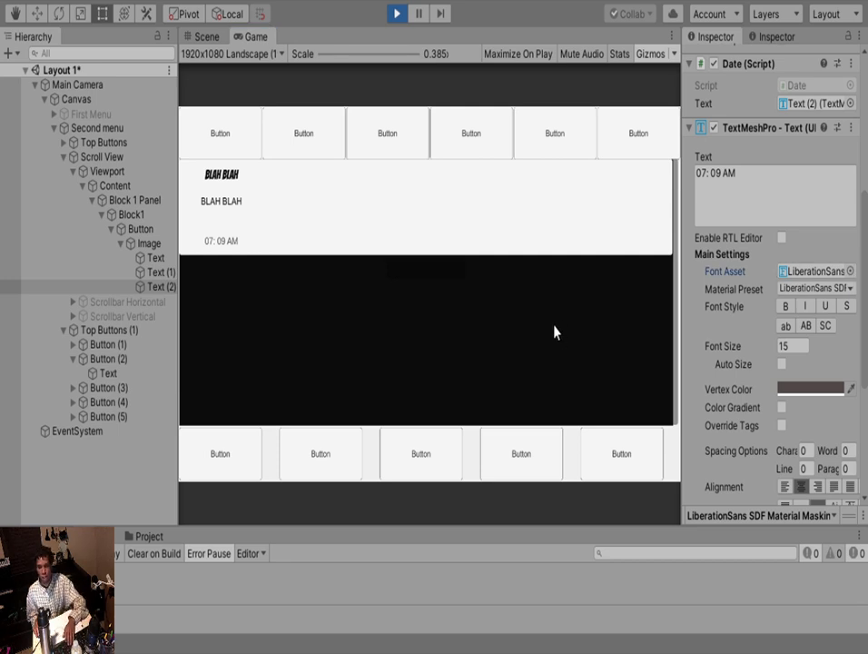
key("Down")
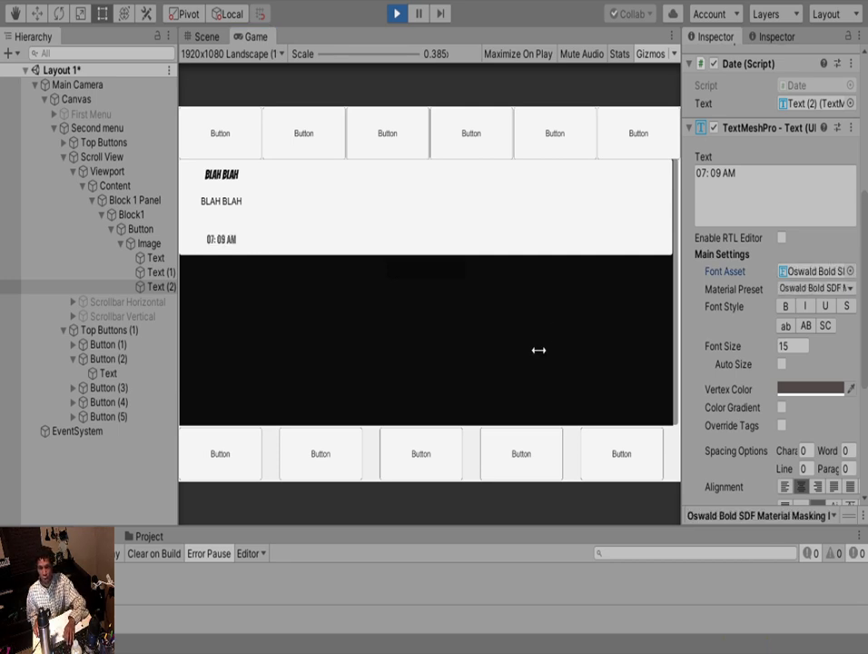
key("Up")
key("Up")
key("Up")
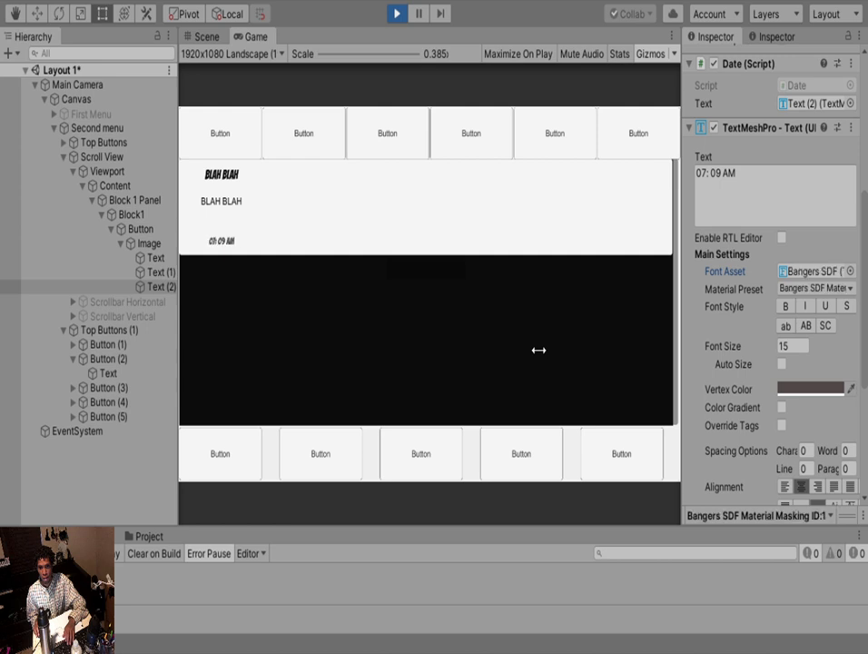
key("Down")
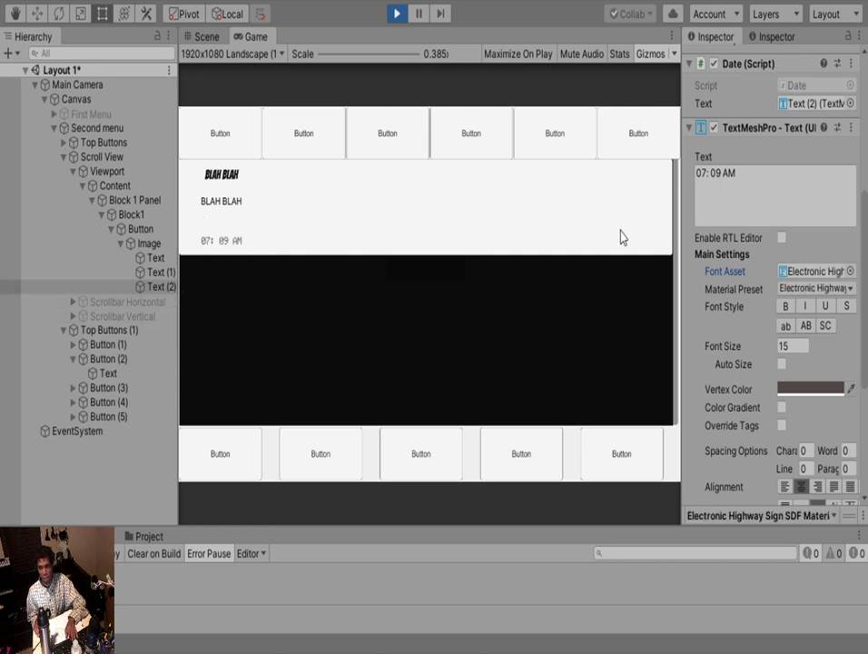
left_click(827, 268)
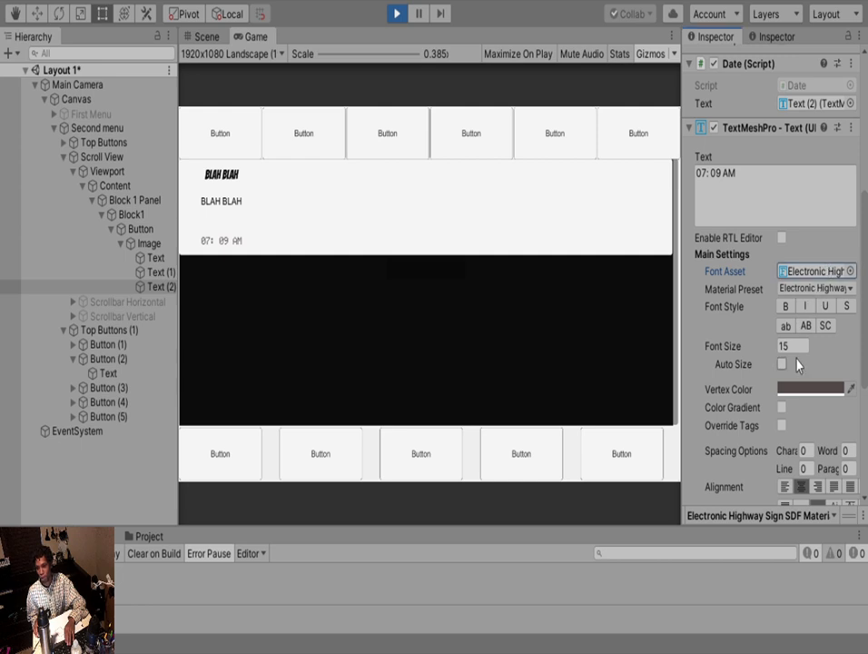
Try font size 17 and bold on the time text in play mode, and stop playing
left_click(793, 347)
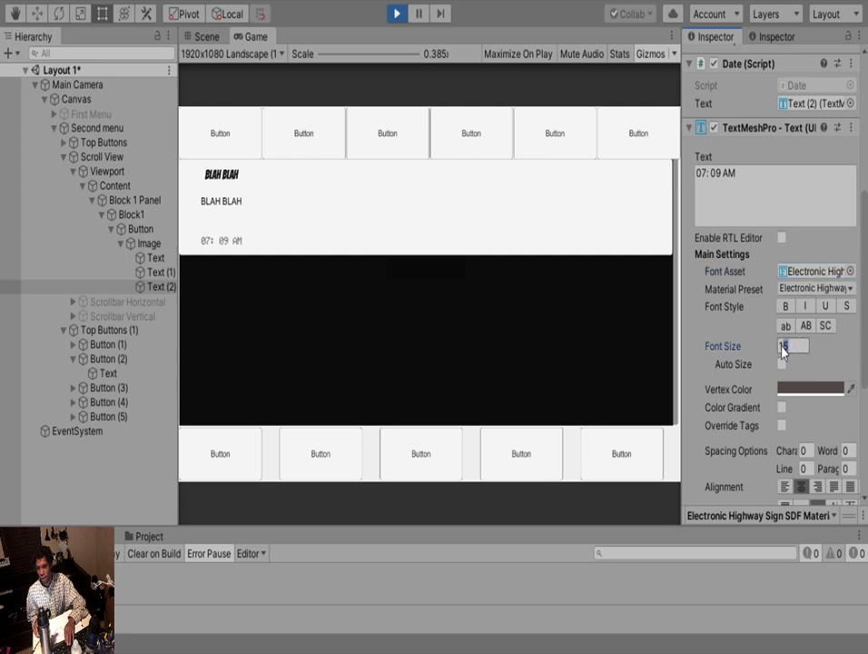
type("17")
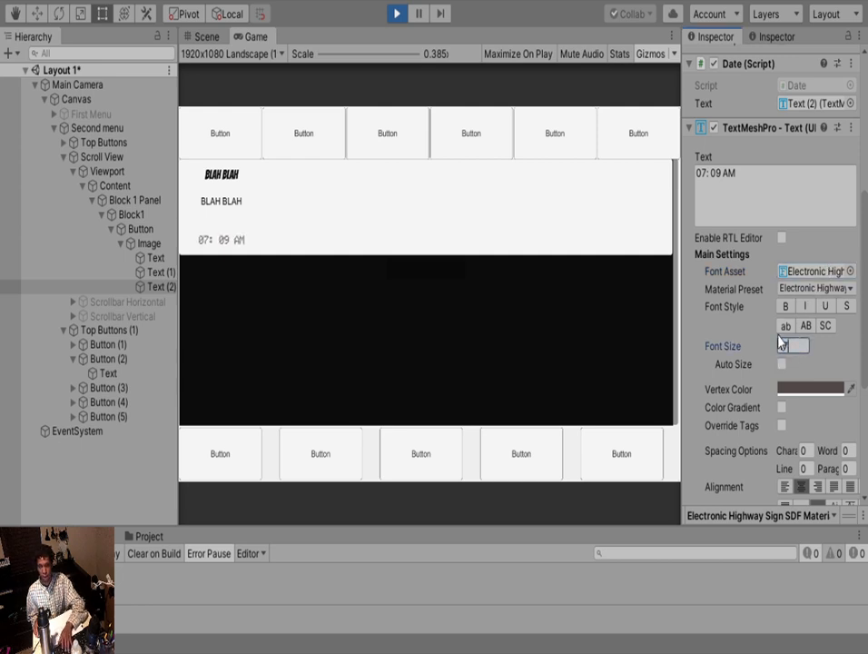
left_click(786, 306)
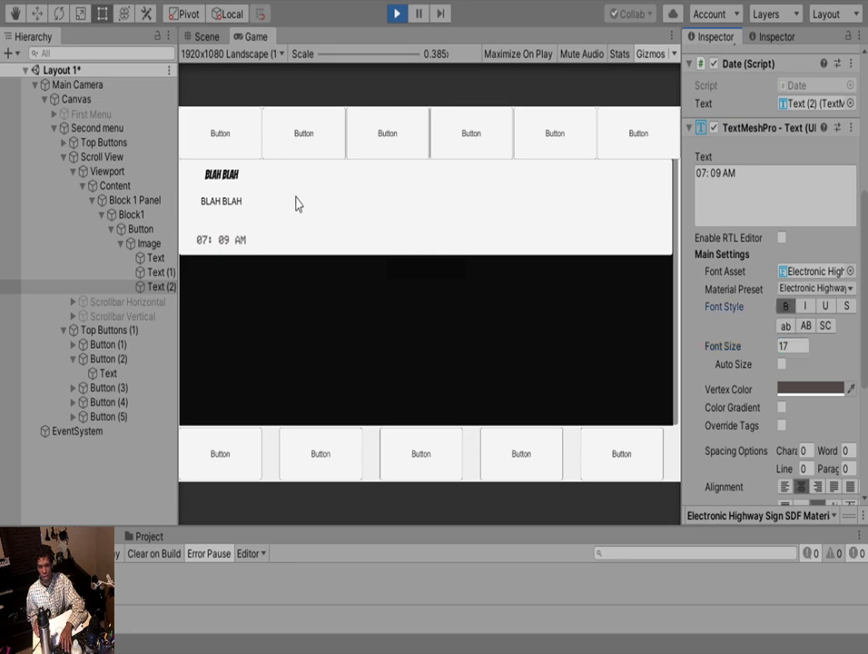
left_click(396, 13)
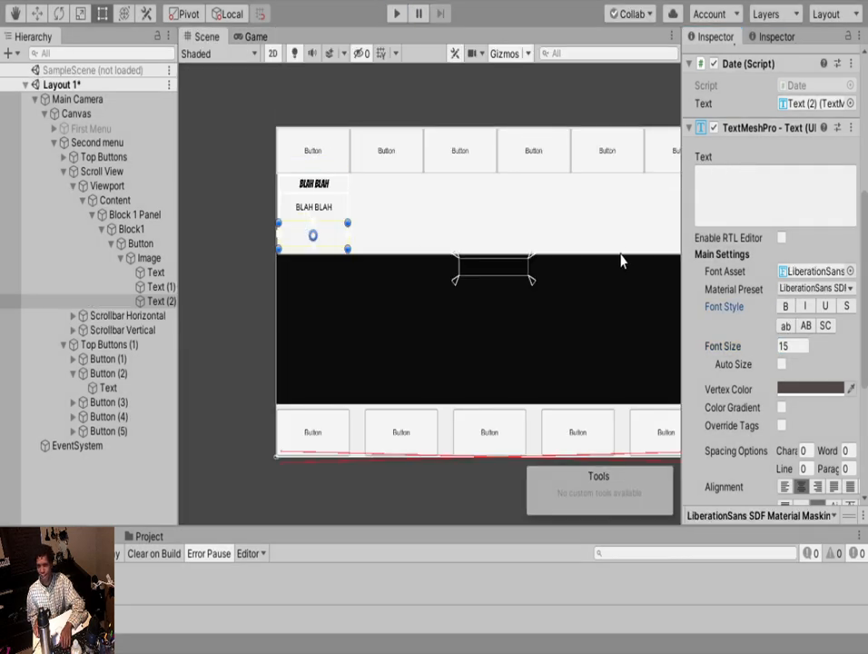
Enable Auto Size and bold on Text (2) and set its font asset to Electronic Highway Sign SDF
left_click(782, 364)
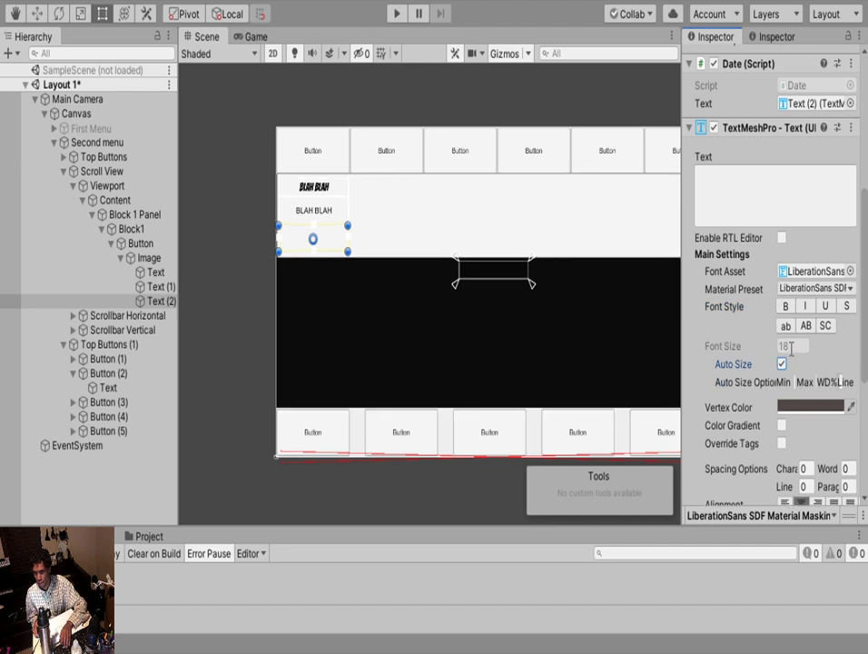
left_click(782, 365)
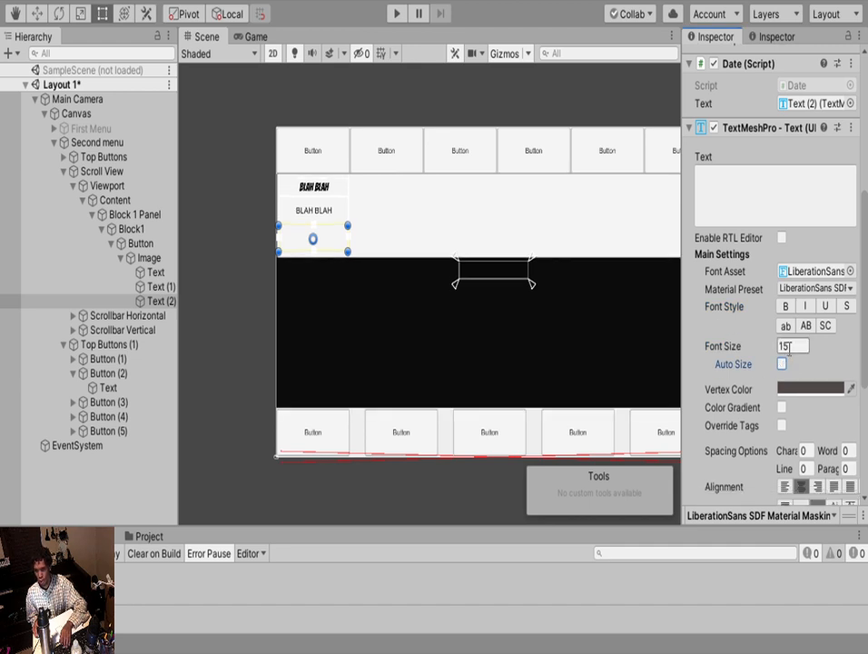
left_click(782, 364)
left_click(785, 306)
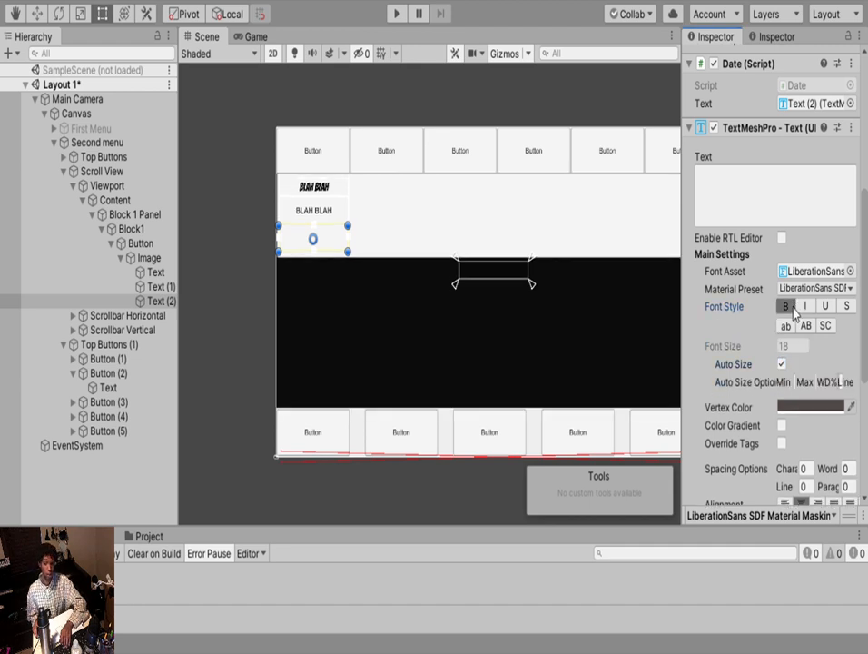
left_click(851, 273)
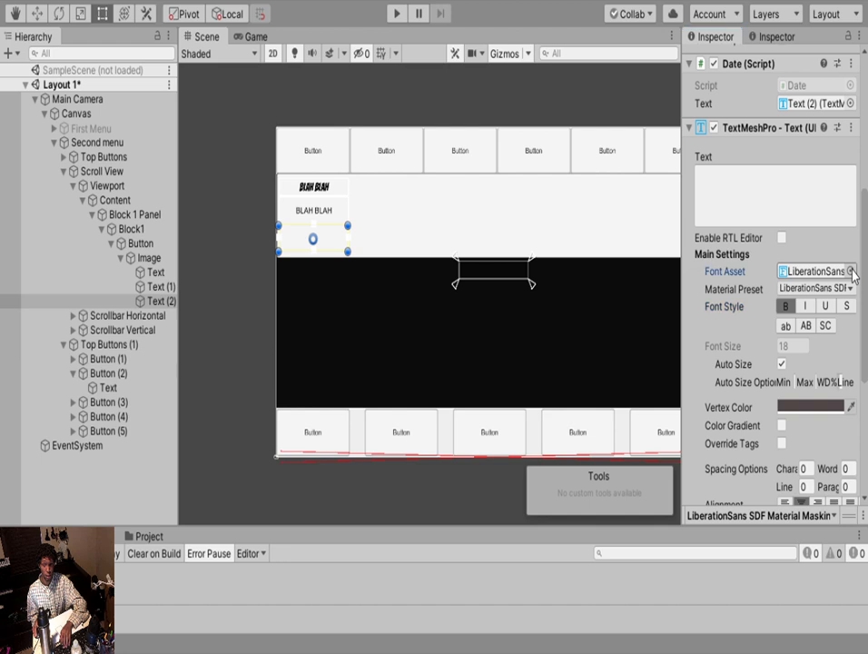
left_click(613, 378)
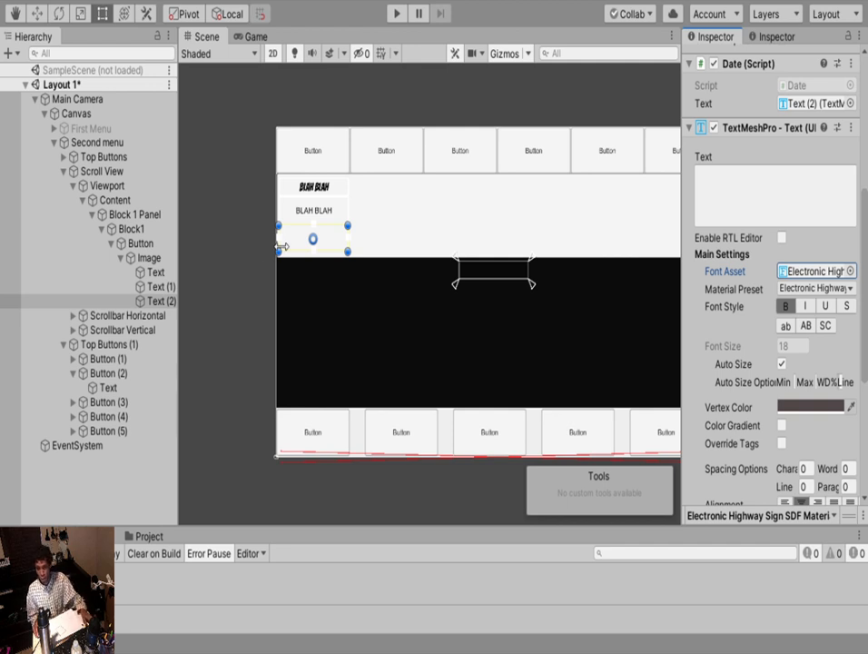
Shorten the boxes of Text (2) and Text (1) by raising their bottom edges
scroll(299, 247, "up", 4)
scroll(295, 266, "up", 2)
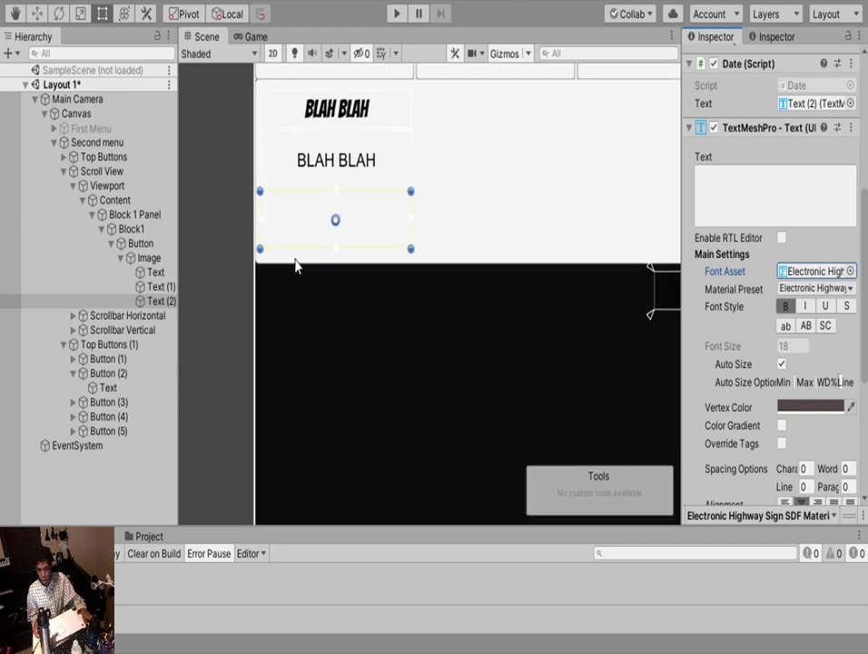
left_click_drag(293, 247, 296, 191)
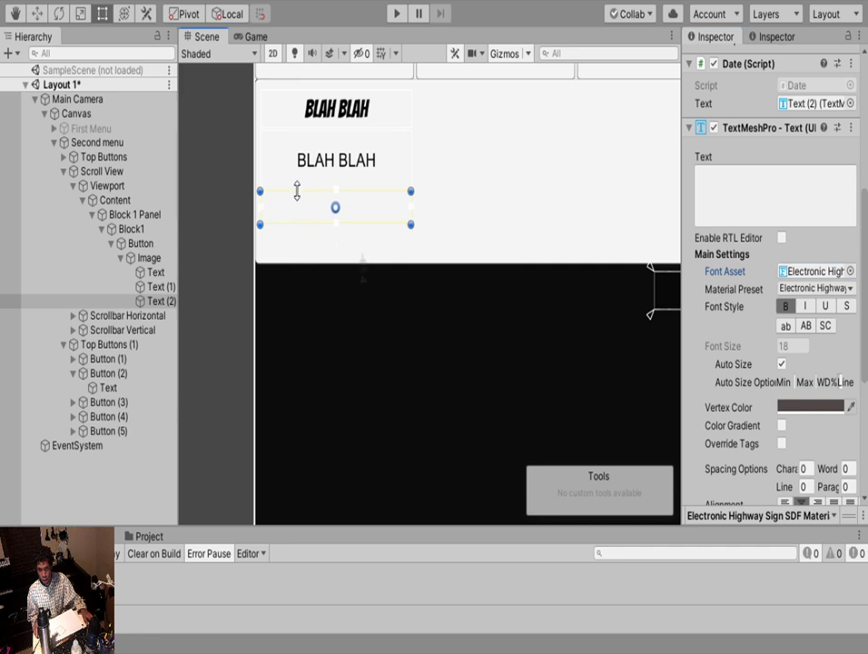
left_click(309, 163)
left_click(308, 164)
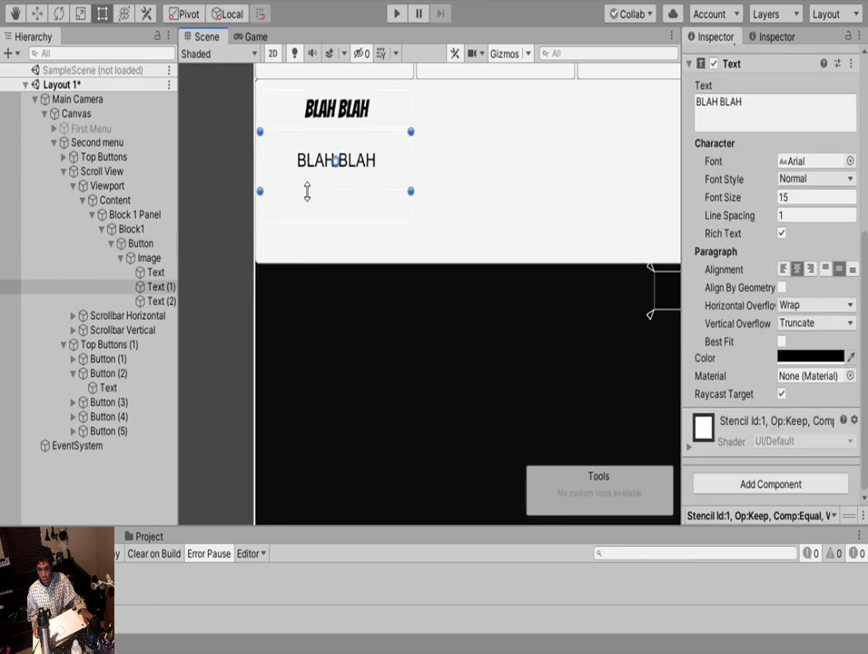
left_click_drag(307, 191, 308, 177)
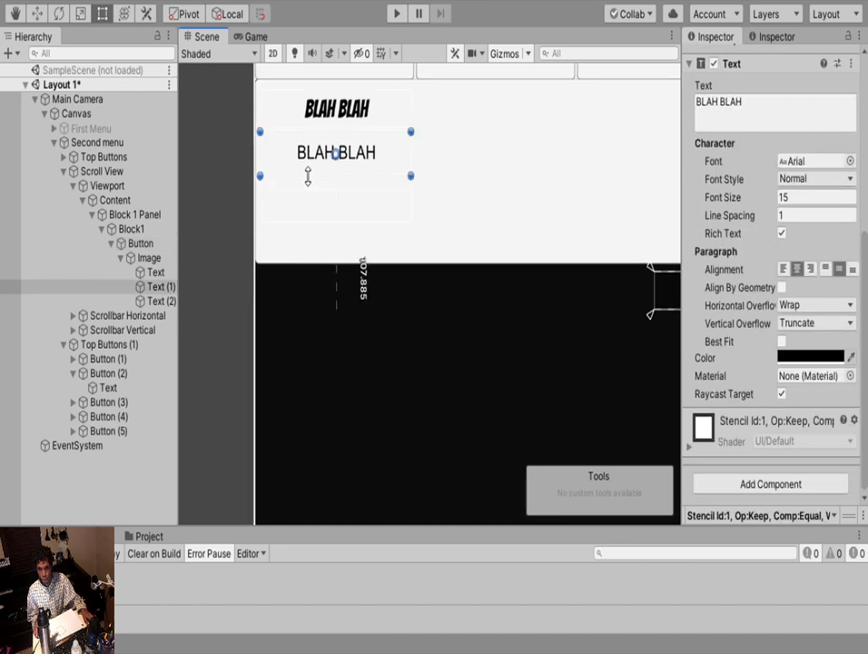
Extend the Text (2) box up to meet the Arial text's box and raise its bottom edge slightly
left_click(310, 206)
left_click(312, 209)
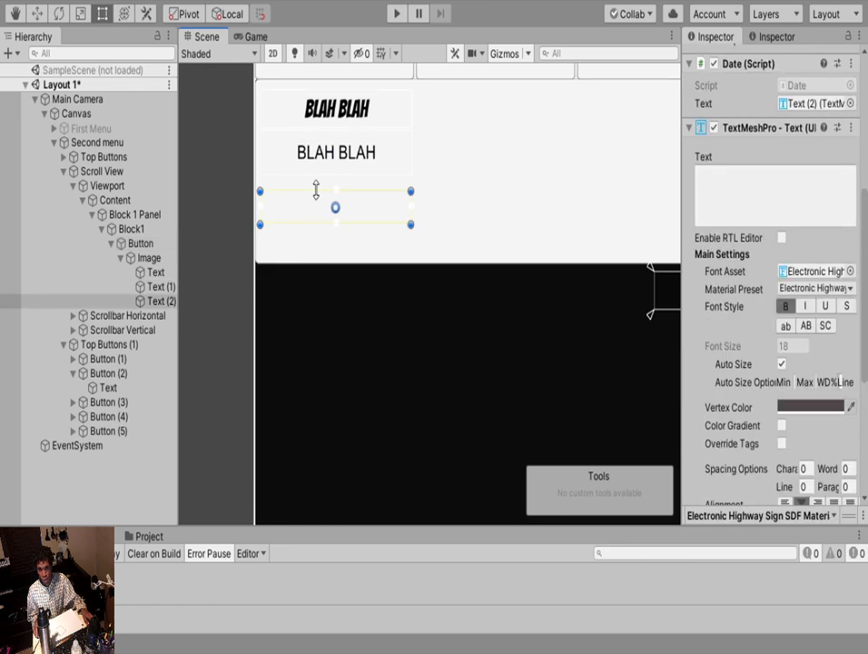
left_click_drag(316, 190, 316, 175)
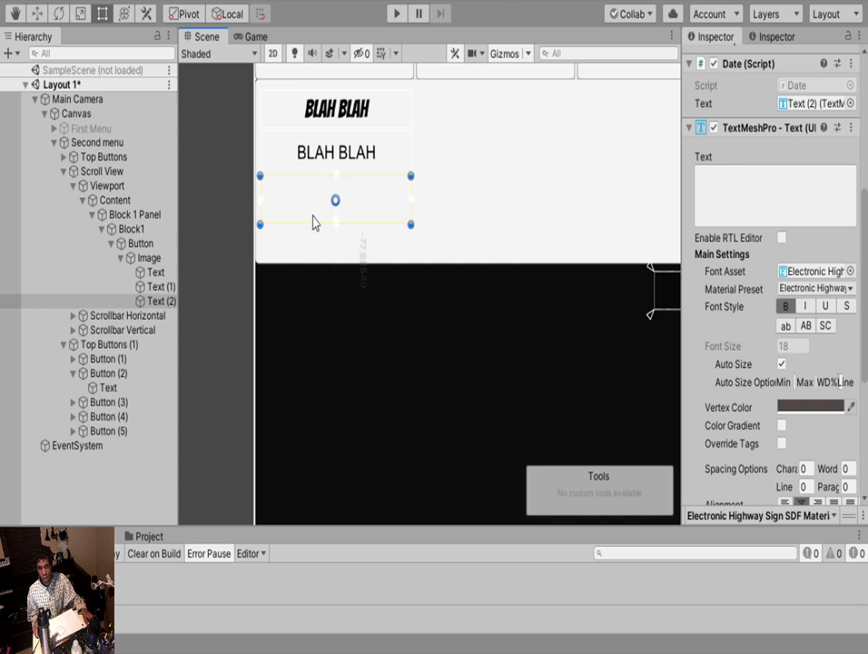
left_click_drag(306, 220, 306, 215)
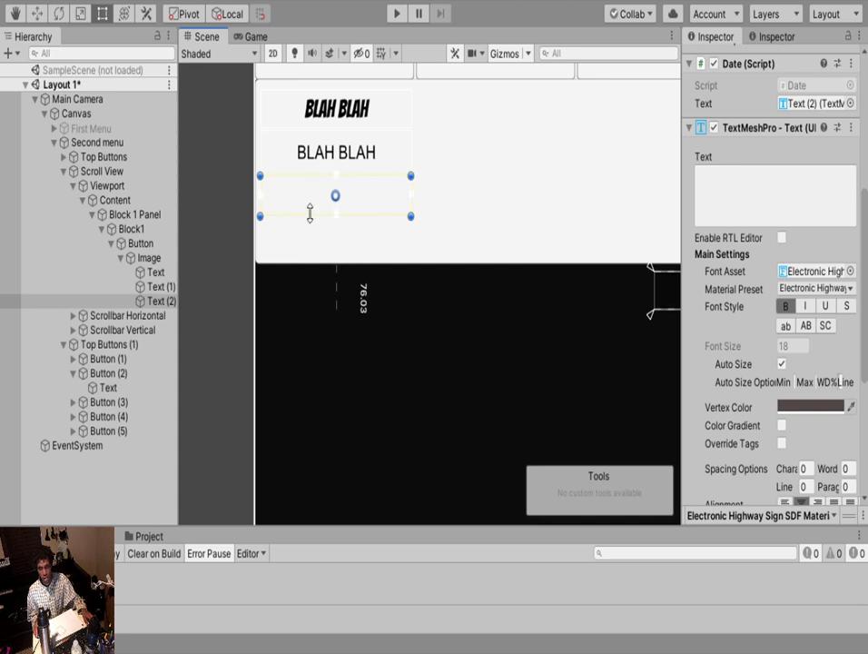
Add a new UI Image under Block1 and make it a child of Block1's Button, beside the existing Image
left_click(121, 259)
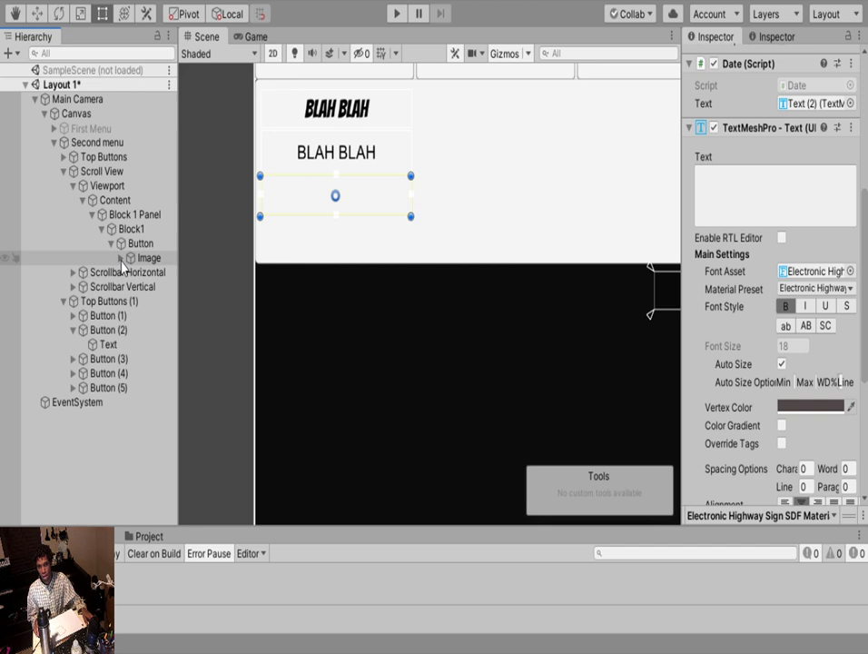
left_click(136, 243)
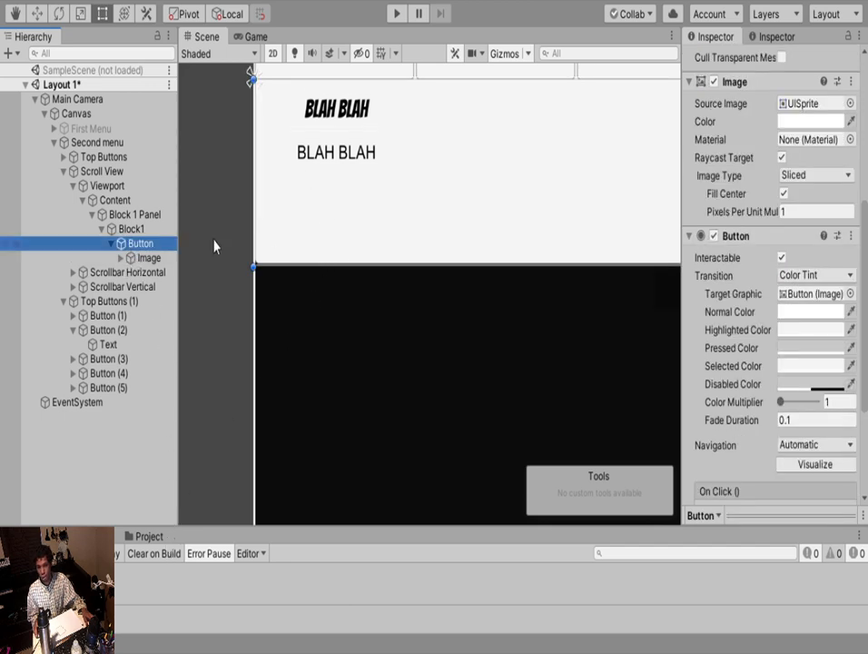
left_click(127, 257)
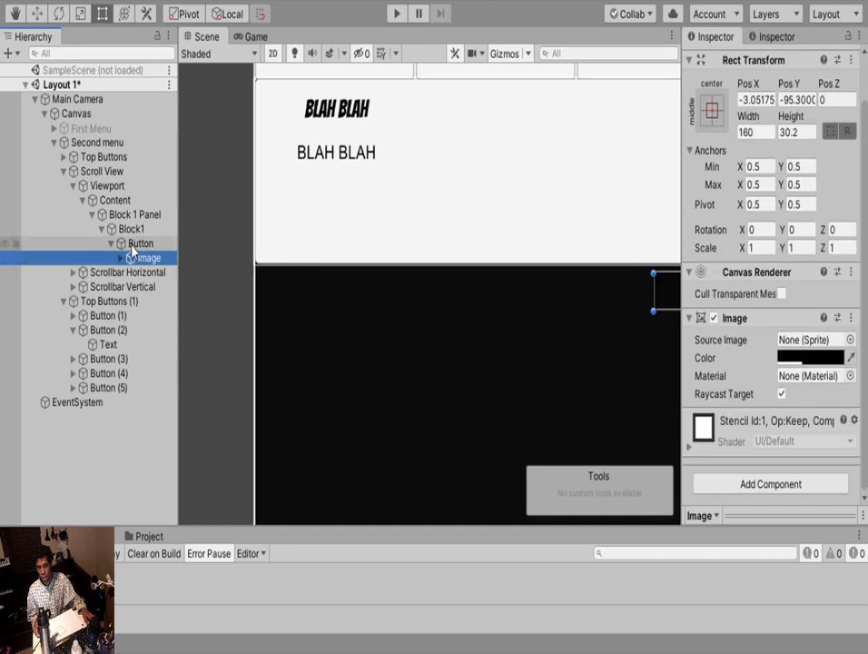
left_click(132, 229)
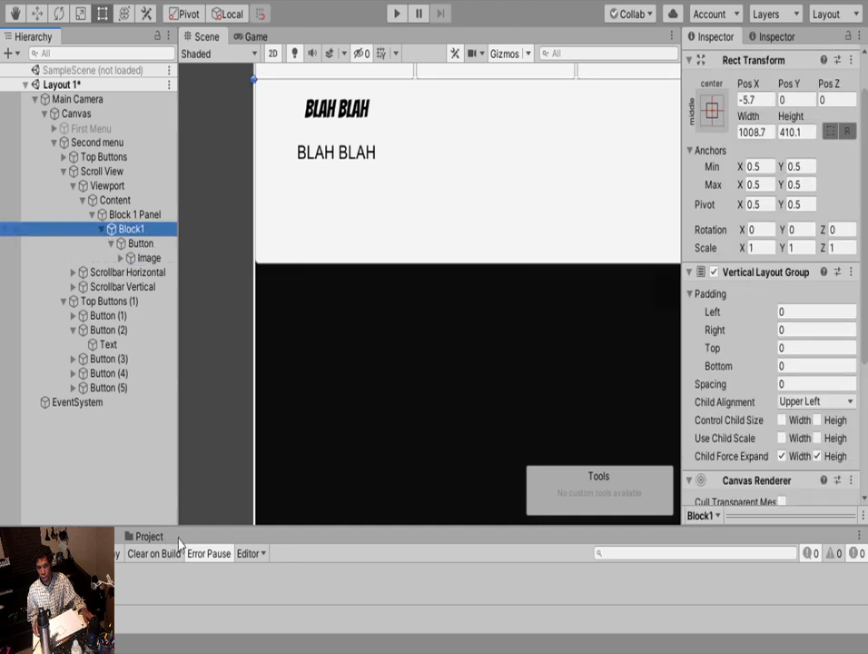
left_click(324, 261)
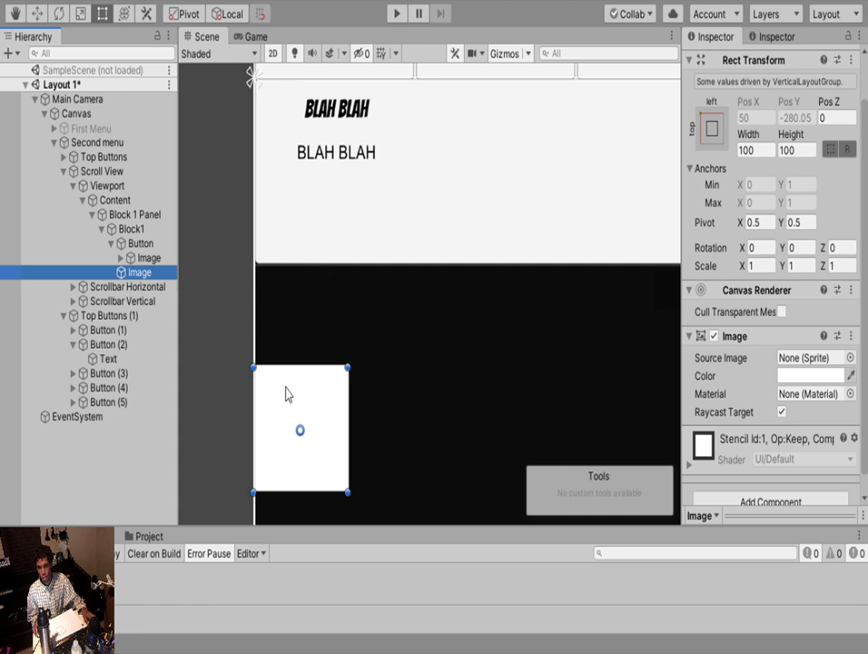
left_click(136, 243)
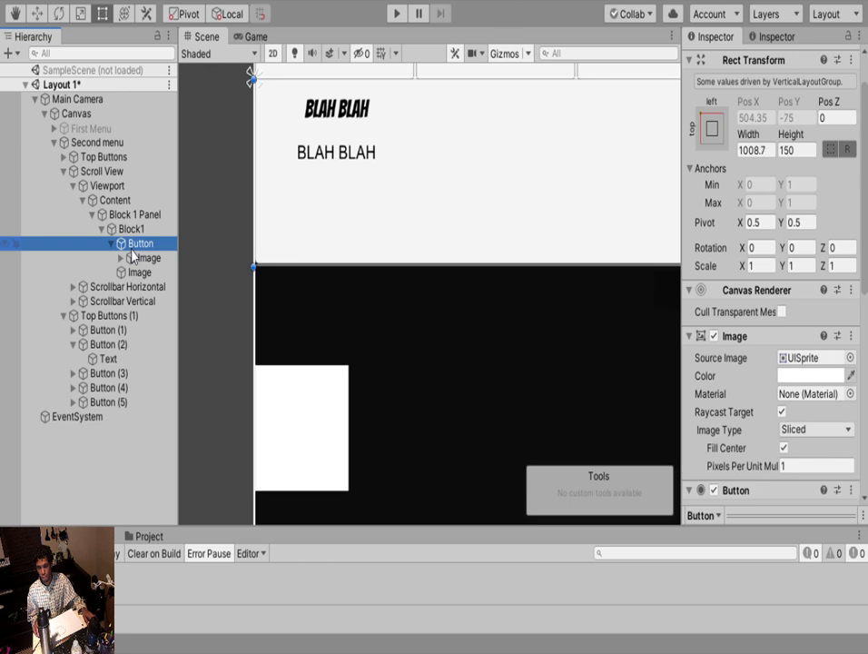
left_click_drag(138, 273, 134, 247)
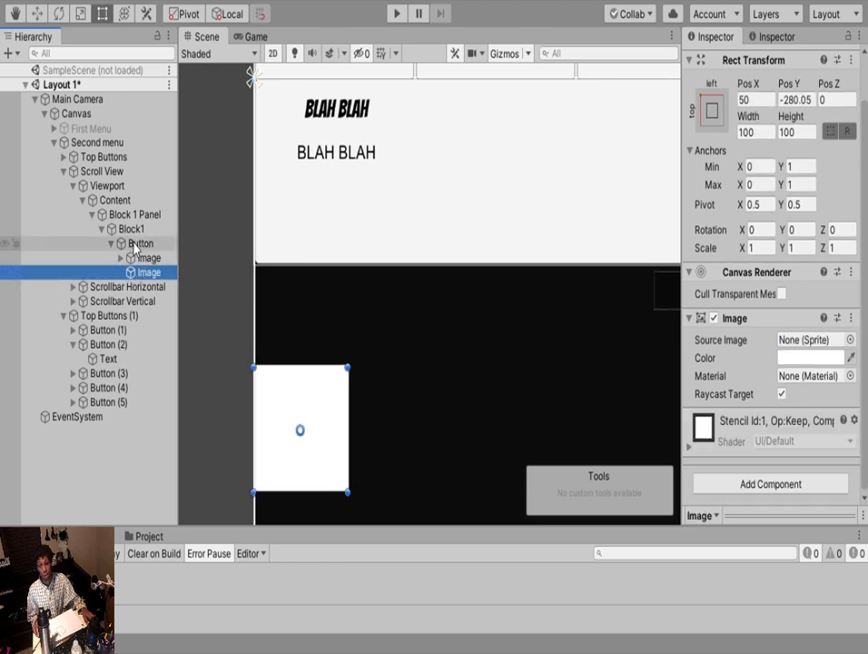
Move the new Image up to Pos Y -155 over the button's lower left corner and color it grey
left_click(36, 14)
left_click_drag(309, 364, 285, 212)
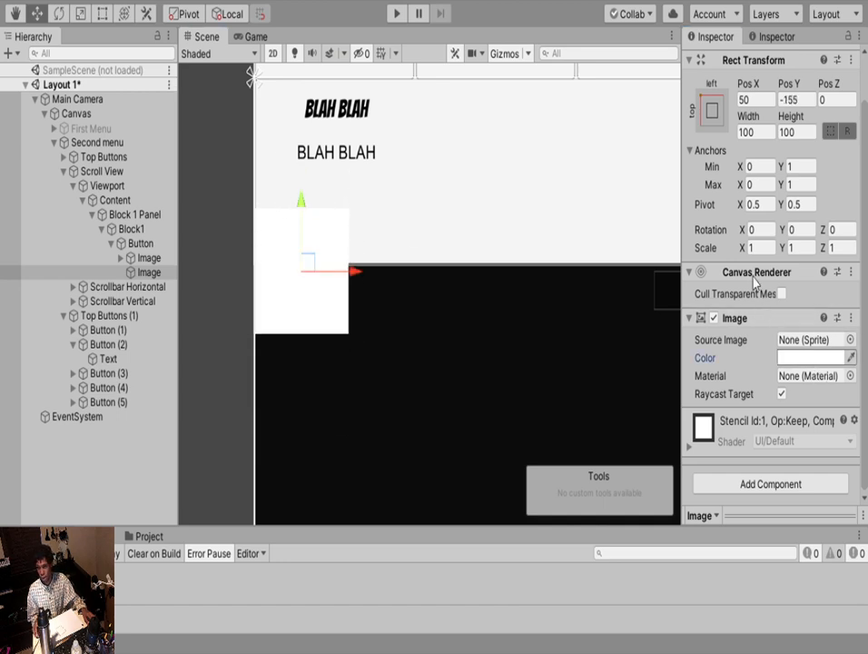
mouse_move(752, 276)
left_mouse_down()
mouse_move(746, 275)
mouse_move(751, 255)
left_mouse_up()
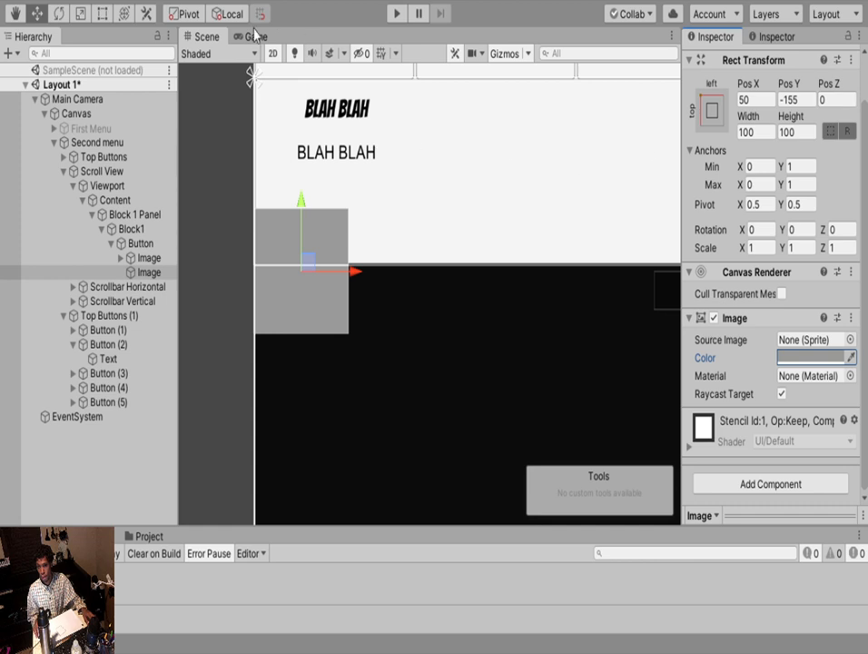
Flatten the grey Image into a strip about 12.5 high, just below the Text (2) box
left_click(101, 12)
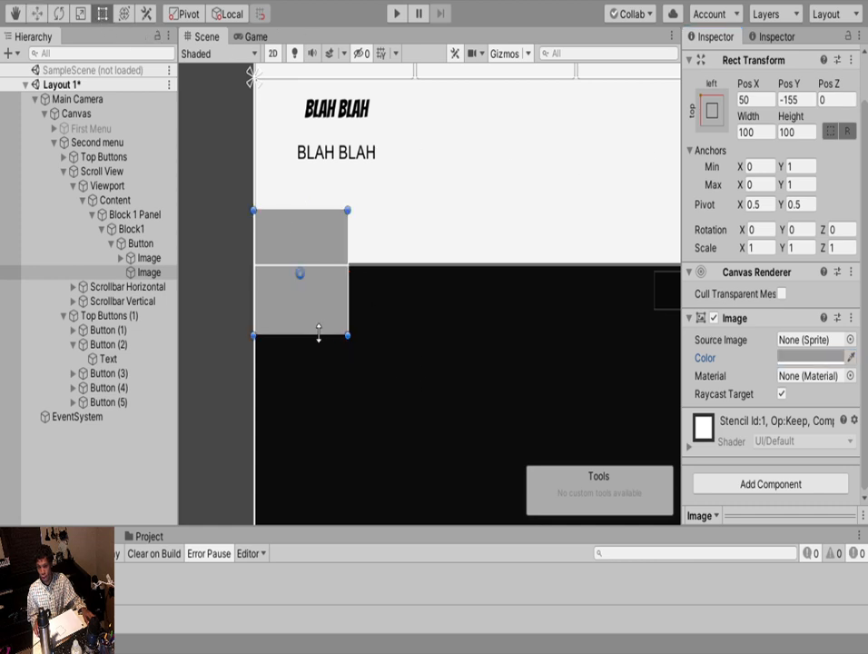
left_click_drag(315, 336, 315, 222)
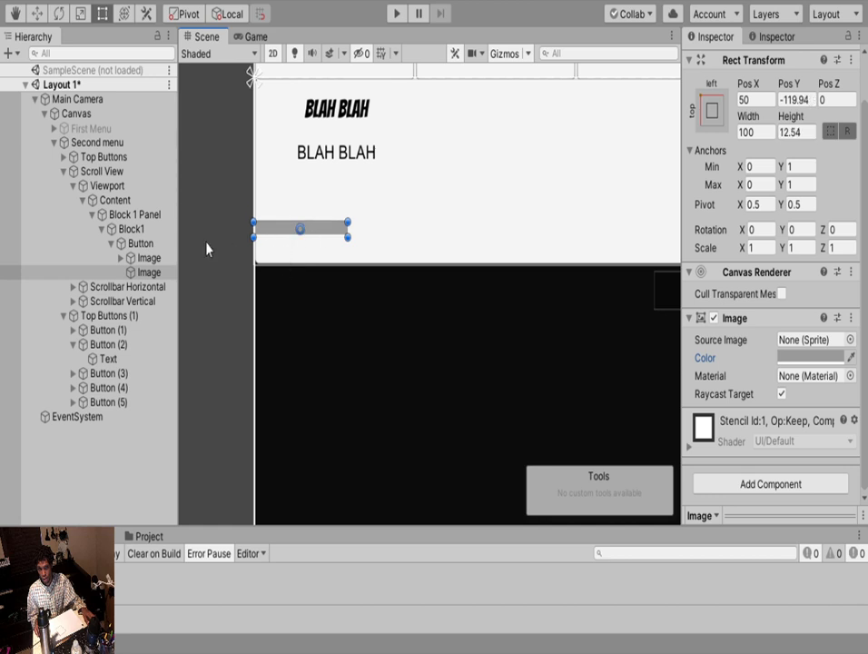
left_click(138, 243)
left_click(121, 258)
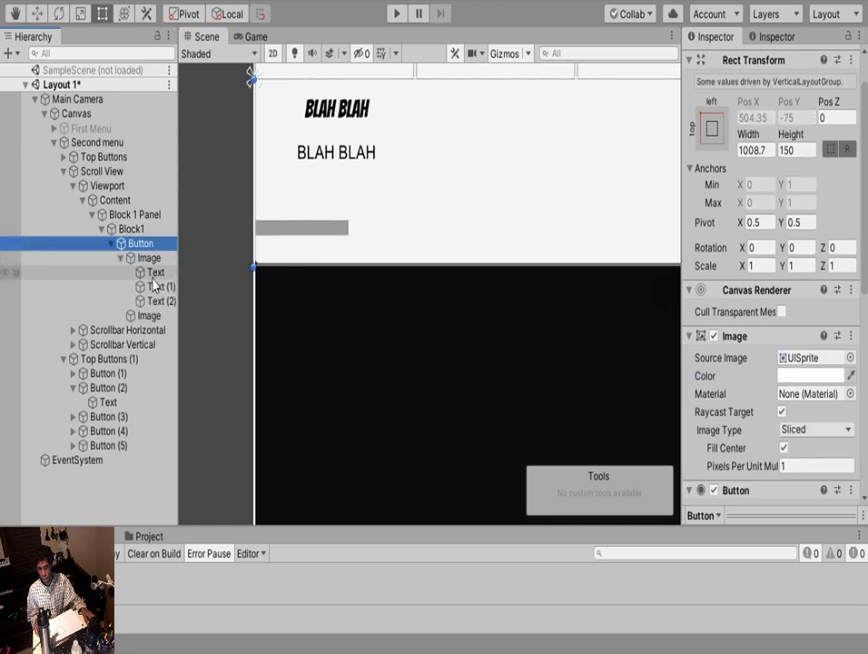
left_click(159, 302)
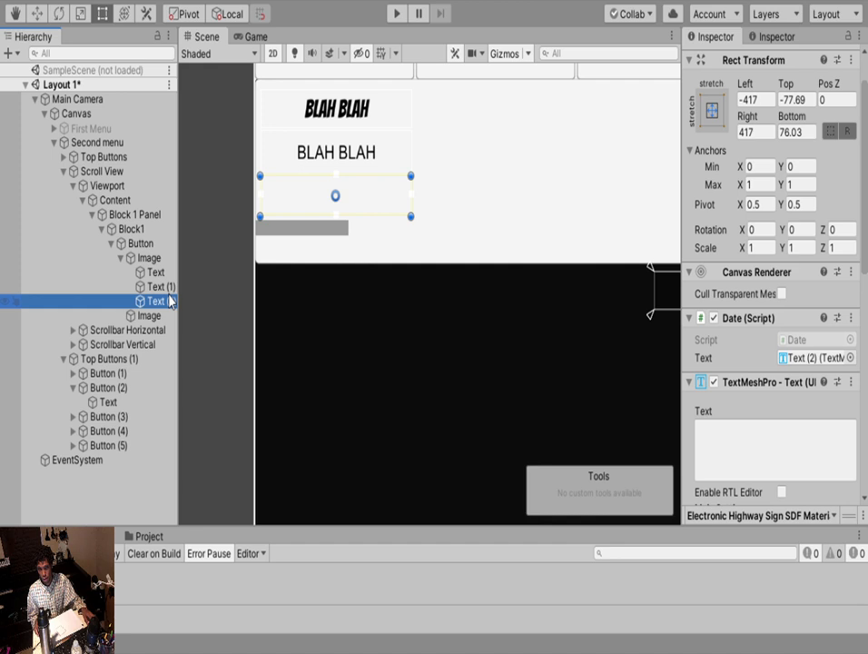
left_click(323, 235)
left_click(320, 234)
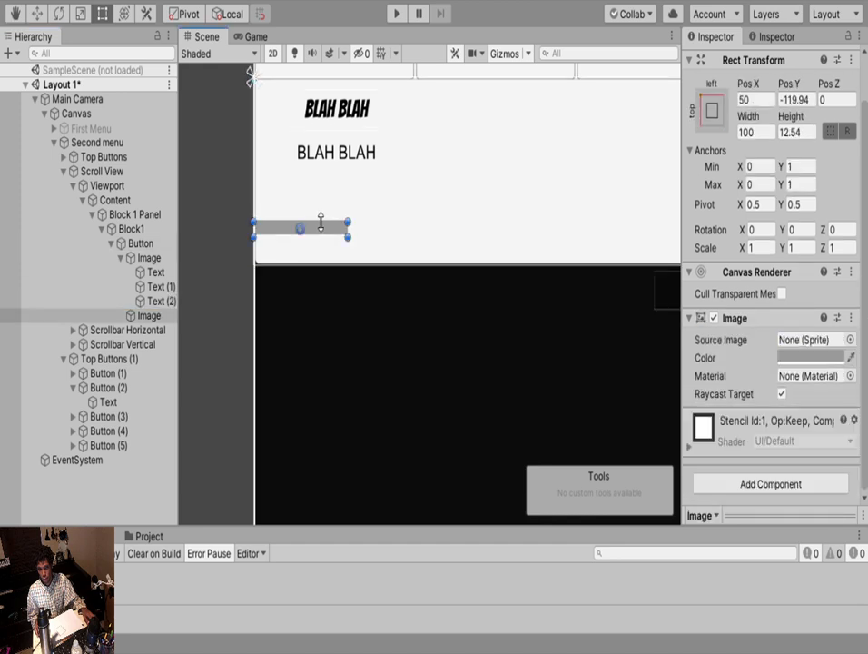
Stretch the grey strip across the button's full width of 1008.7 and make it about 14 high
left_click_drag(321, 224, 625, 222)
middle_click_drag(535, 270, 150, 313)
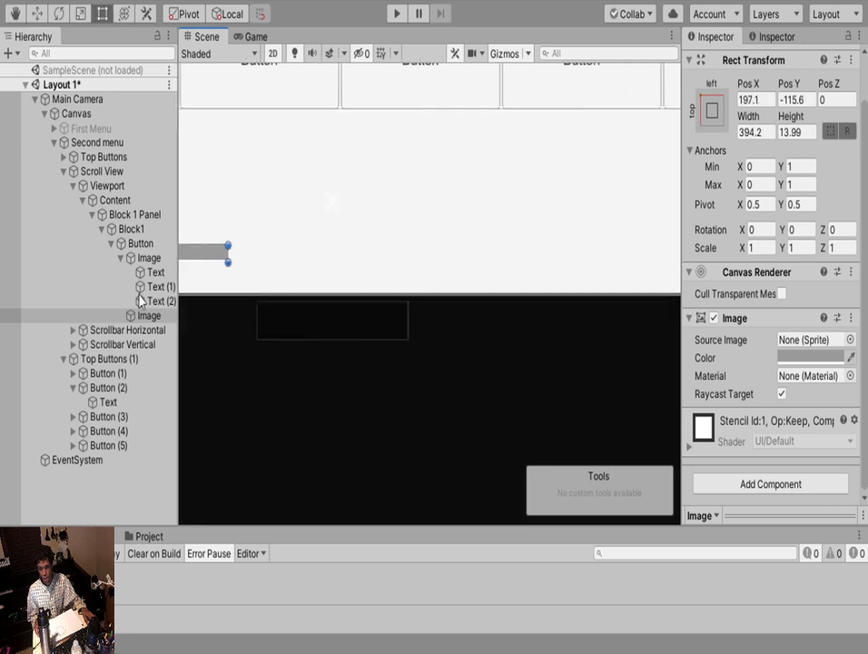
scroll(286, 300, "down", 4)
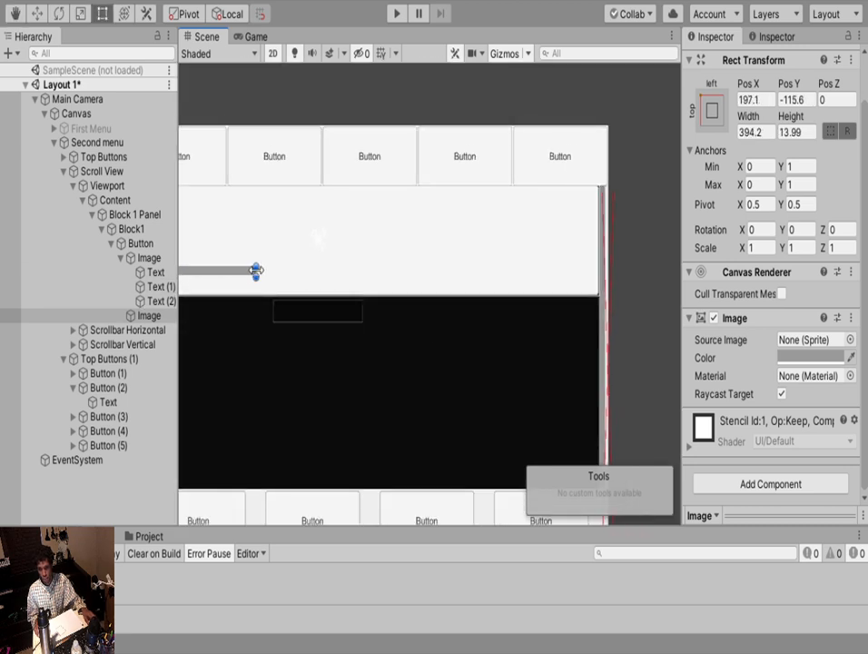
left_click_drag(261, 272, 597, 271)
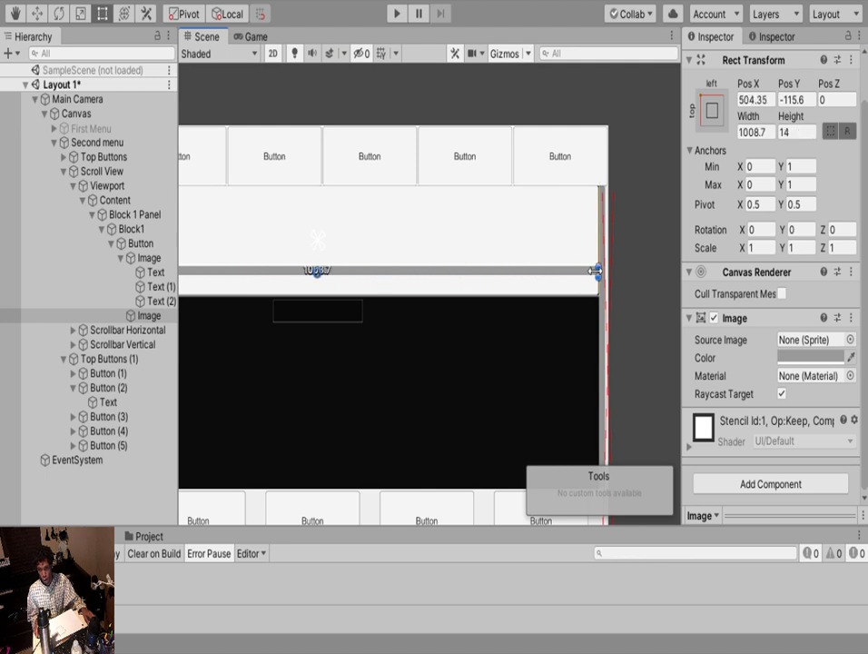
Thin the grey strip into a divider line about 2.25 high by raising its lower edge
scroll(583, 295, "up", 5)
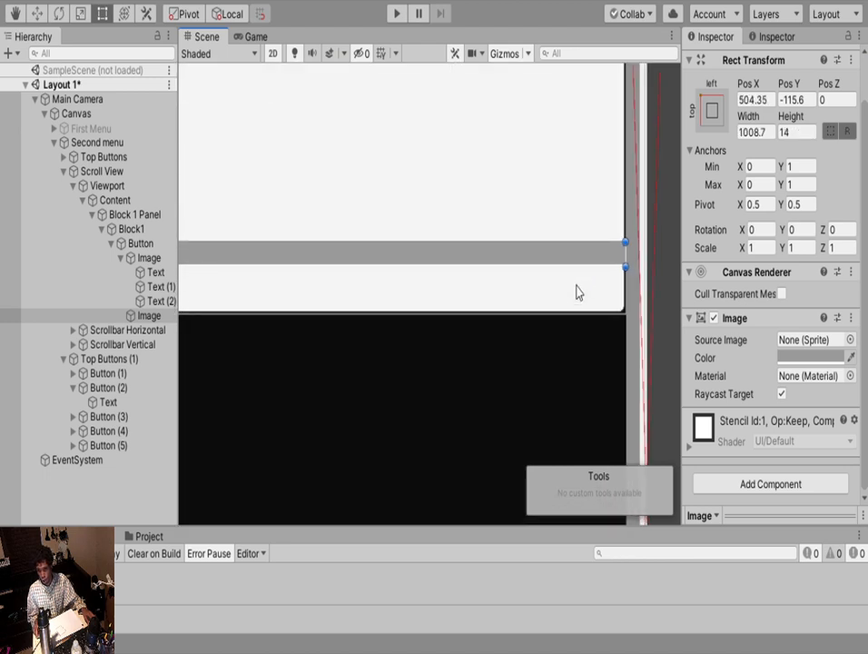
scroll(577, 258, "up", 3)
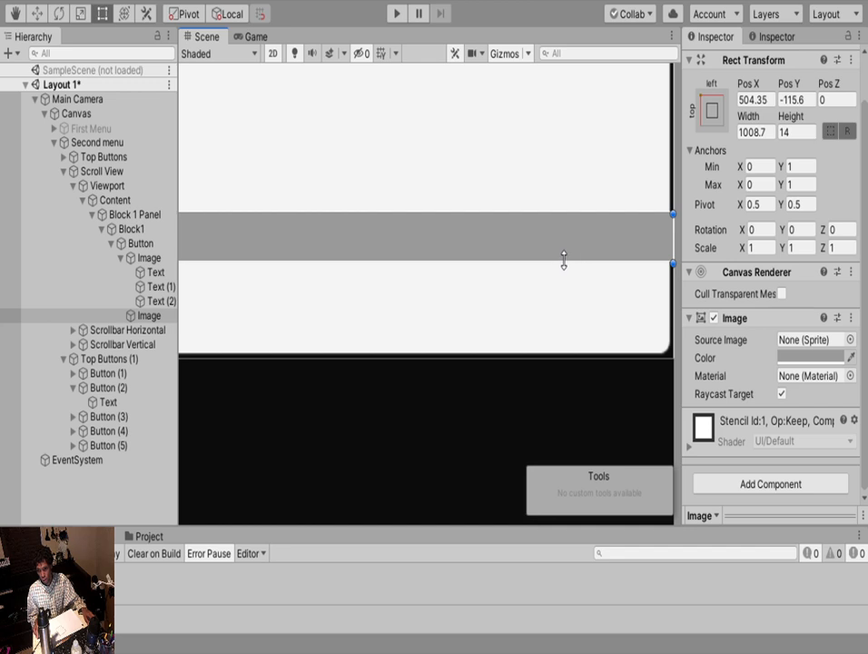
left_click_drag(564, 260, 570, 219)
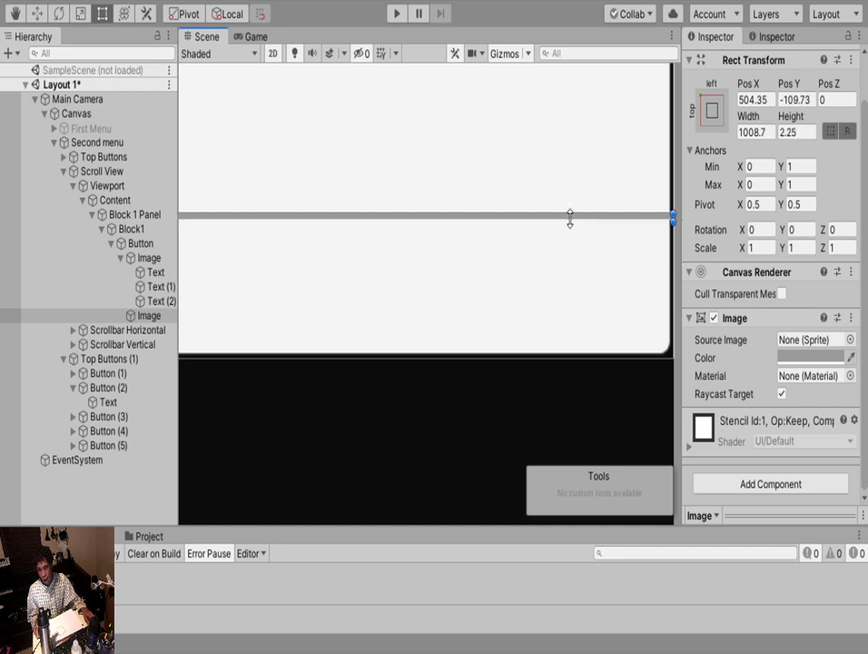
Add a child Image to the divider line and shrink it to about 33.8 high, fitting below the line
scroll(555, 250, "down", 4)
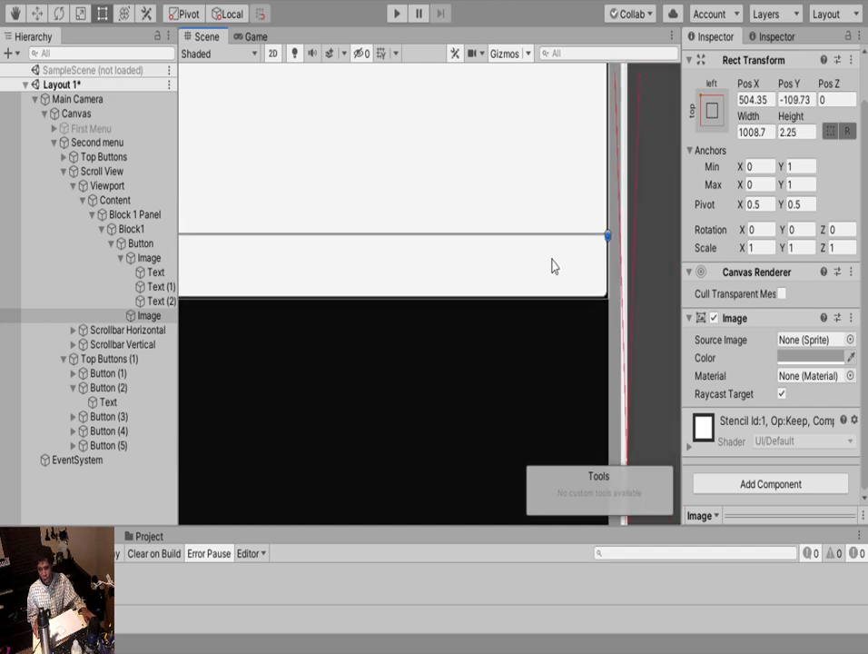
middle_click_drag(552, 264, 733, 302)
scroll(523, 304, "down", 5)
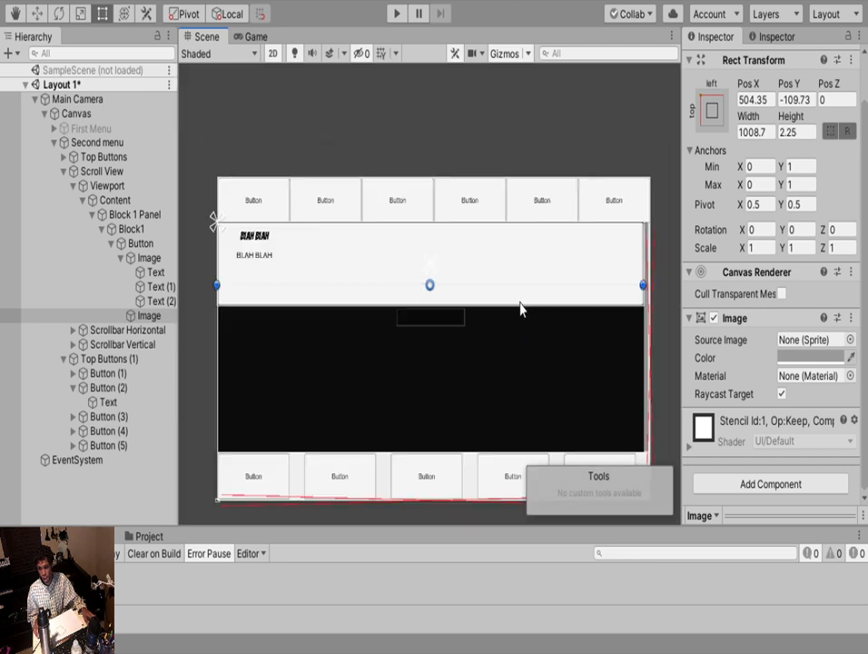
scroll(238, 302, "up", 5)
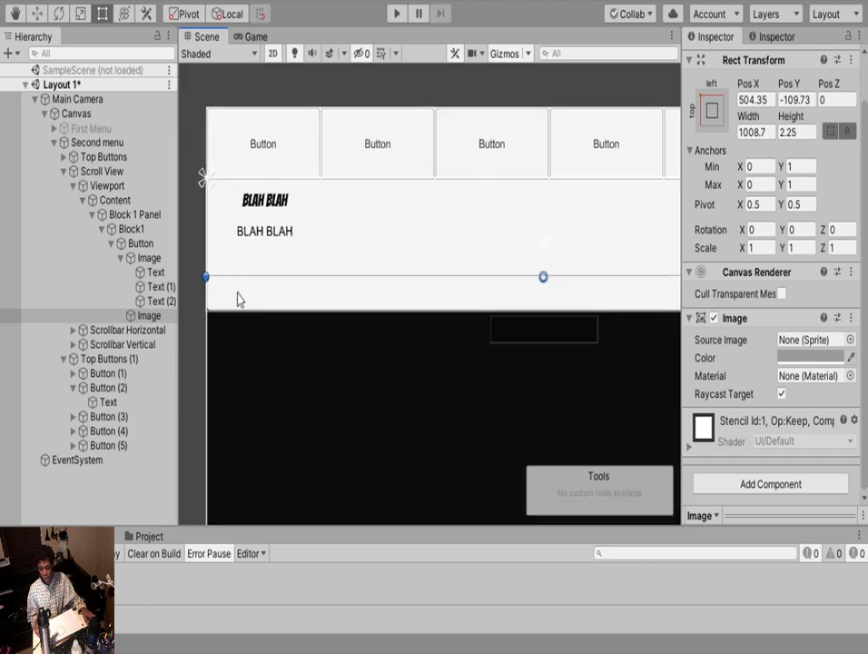
middle_click_drag(451, 329, 337, 304)
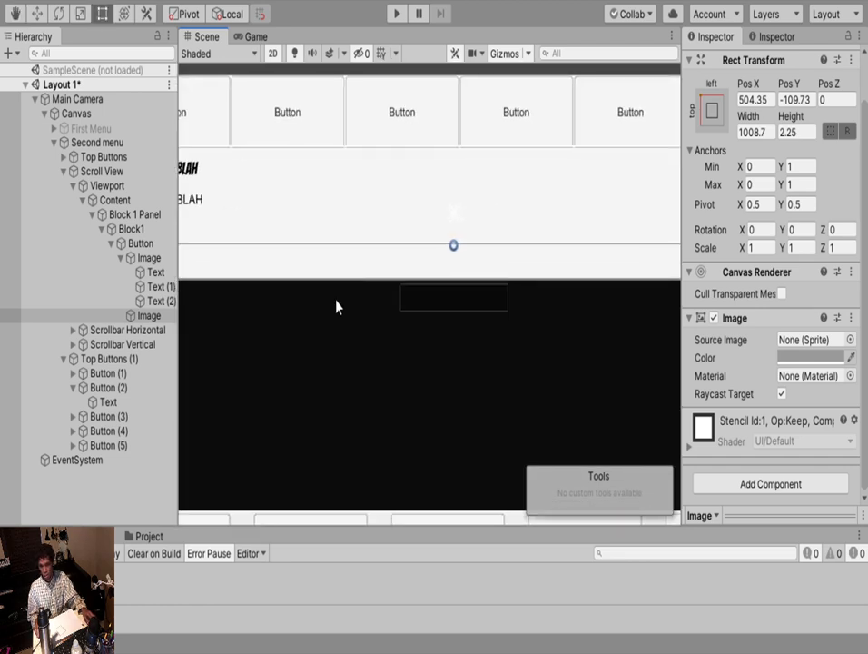
left_click(139, 315)
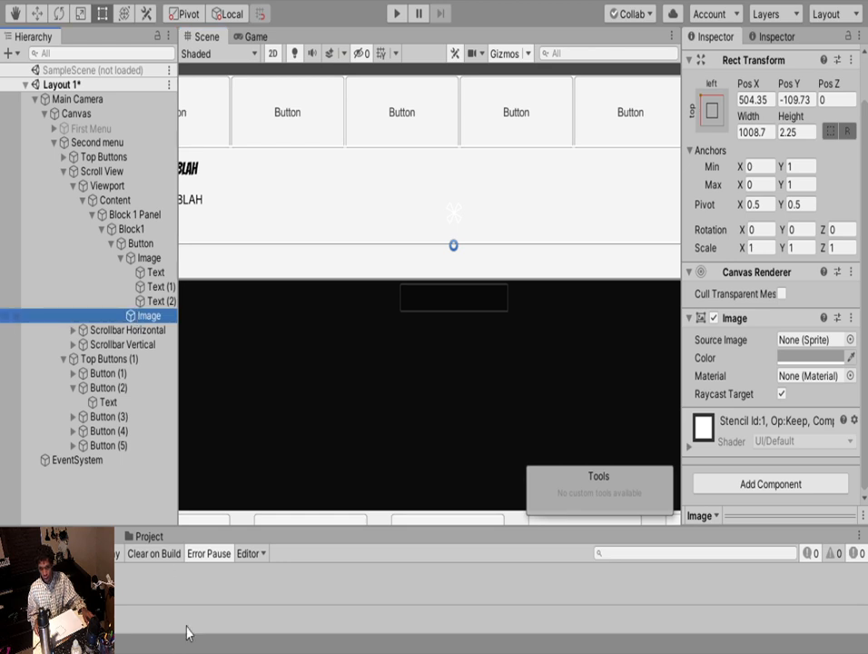
left_click(332, 350)
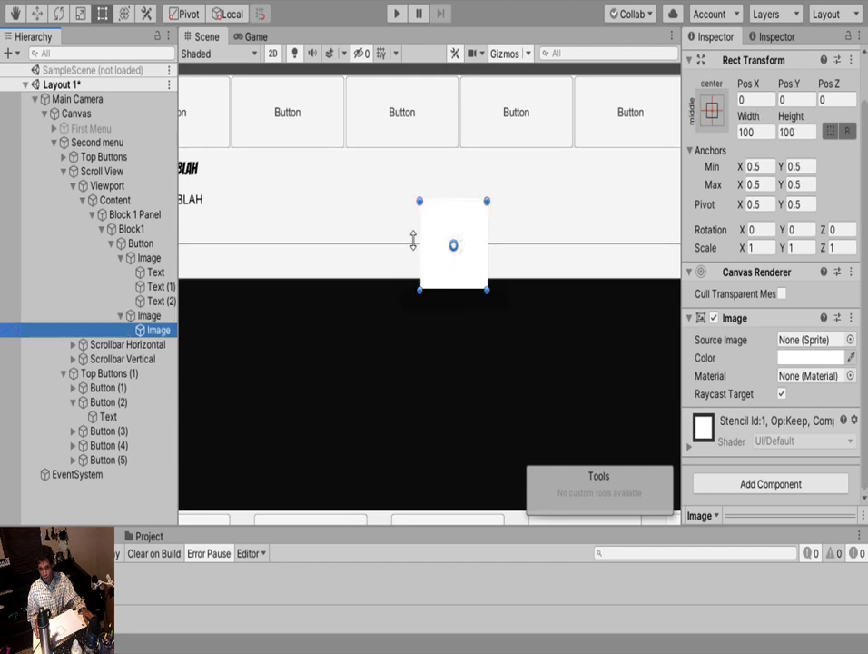
left_click_drag(437, 202, 437, 245)
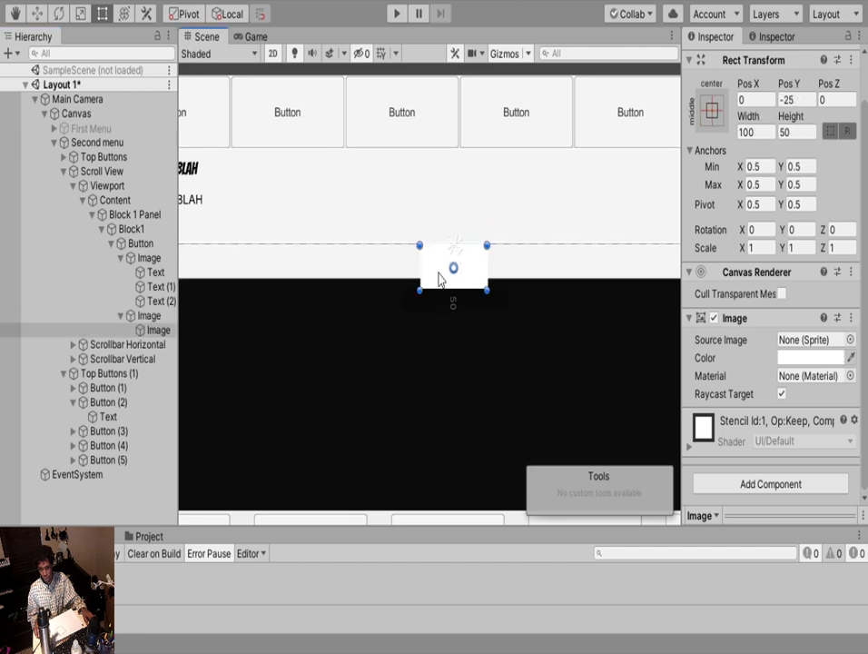
left_click_drag(440, 287, 438, 271)
left_click(424, 272)
left_click(427, 269)
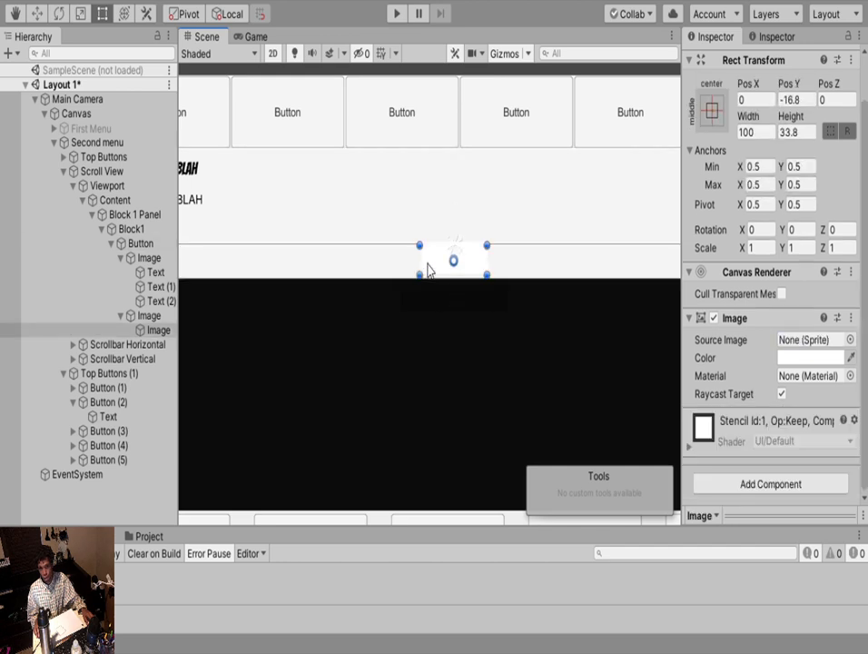
Move the white child Image right to Pos X 299 and down to about Pos Y -20.4 inside the lower strip
scroll(405, 330, "down", 5)
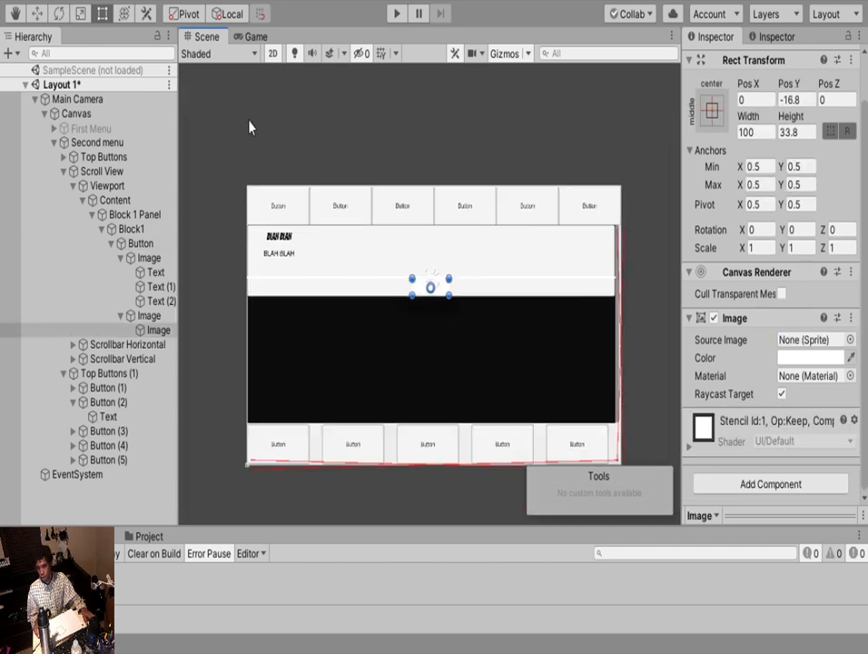
left_click(36, 14)
left_click_drag(480, 287, 587, 313)
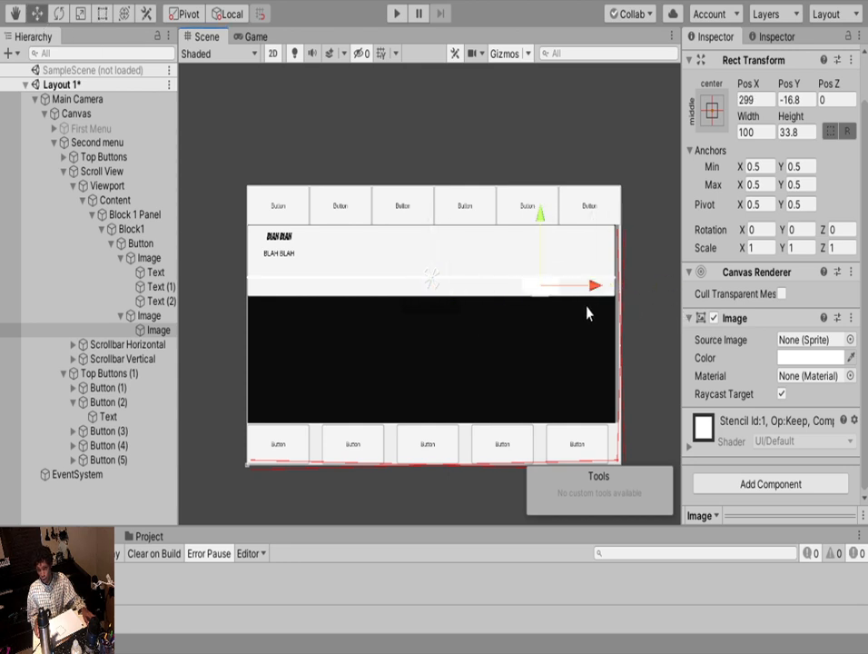
scroll(588, 313, "up", 6)
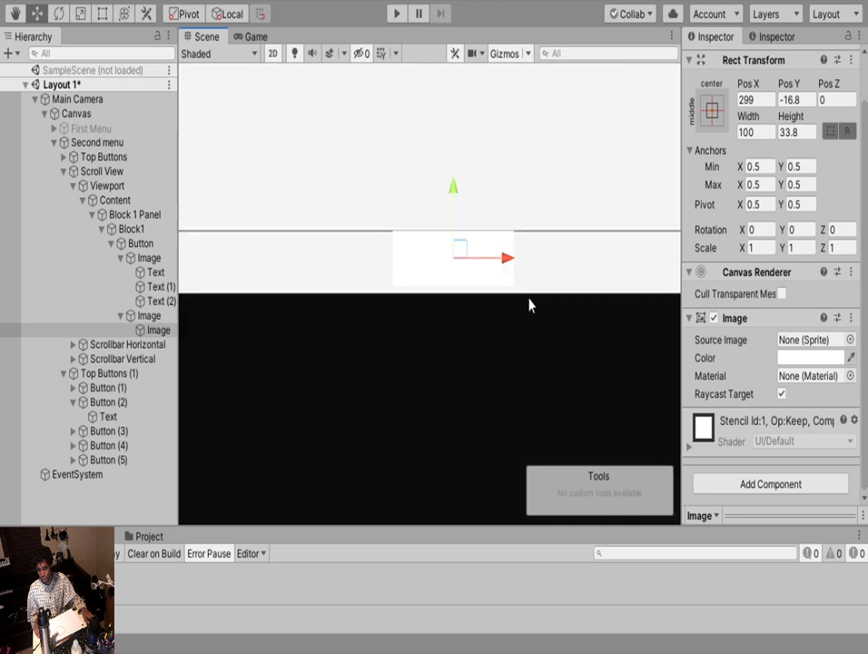
scroll(531, 305, "up", 2)
left_click_drag(416, 172, 416, 188)
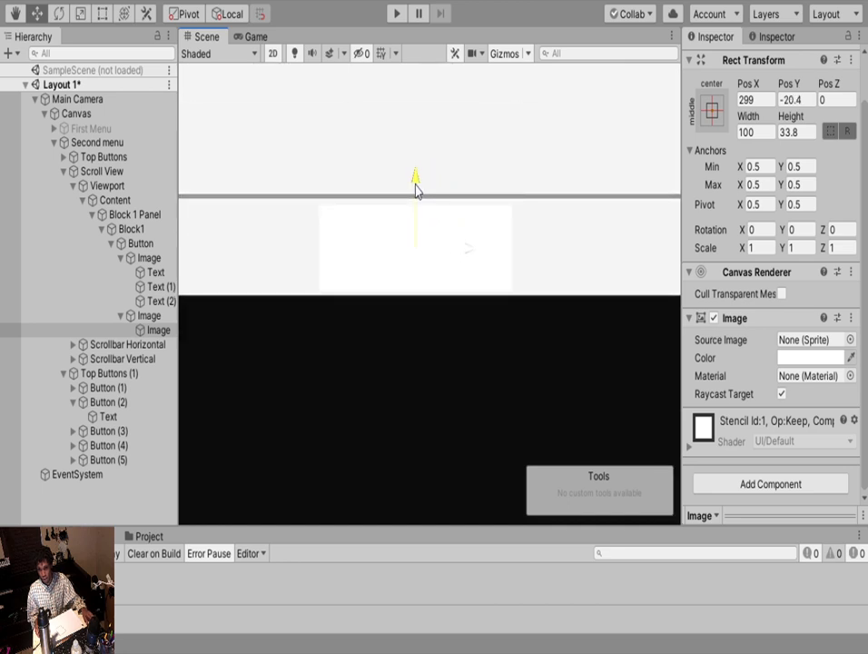
Narrow the white child Image to about 42 wide and extend it upward to about 37.3 high
left_click(103, 14)
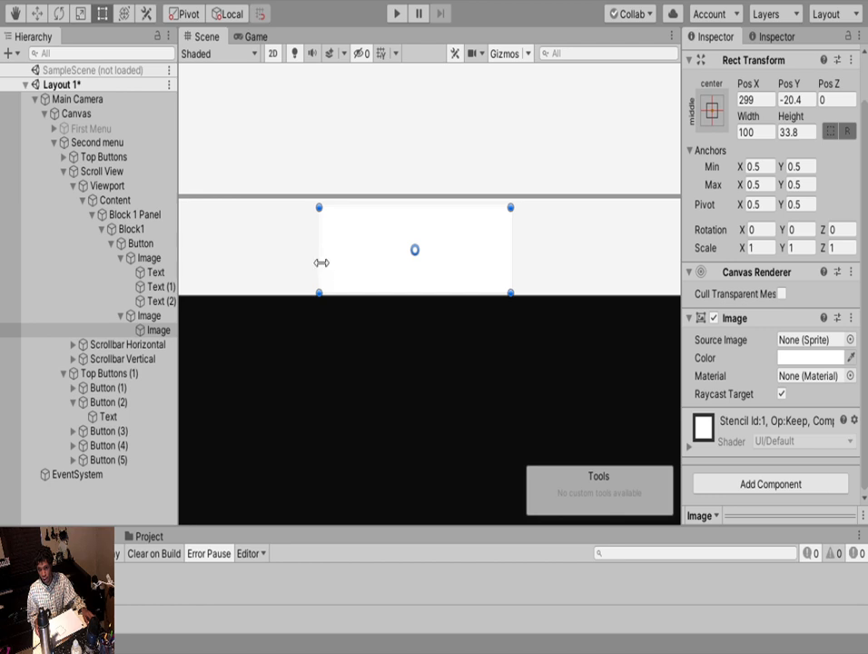
left_click_drag(323, 263, 430, 270)
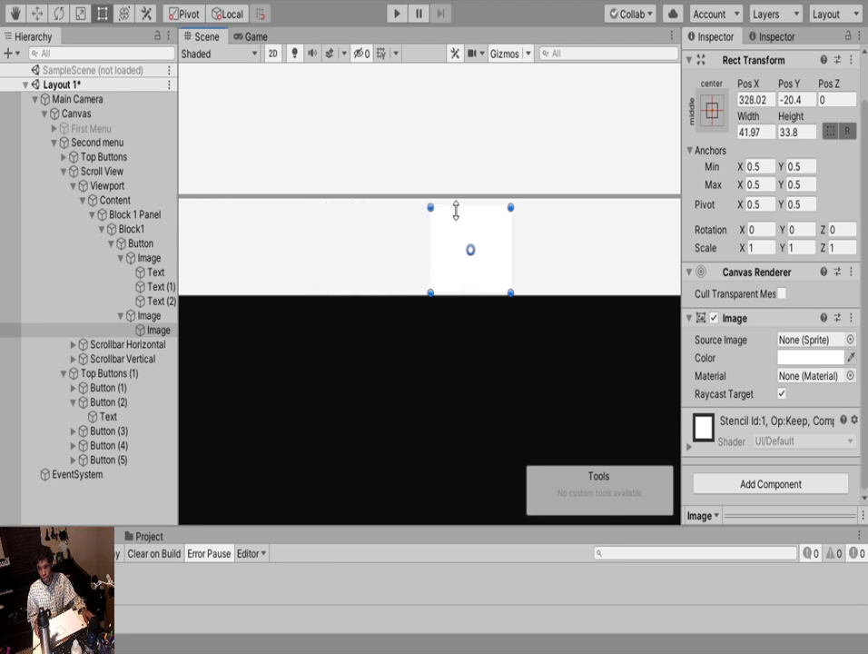
left_click_drag(456, 209, 459, 203)
Duplicate the small white Image and place the copy to its right below the divider line
scroll(529, 334, "down", 4)
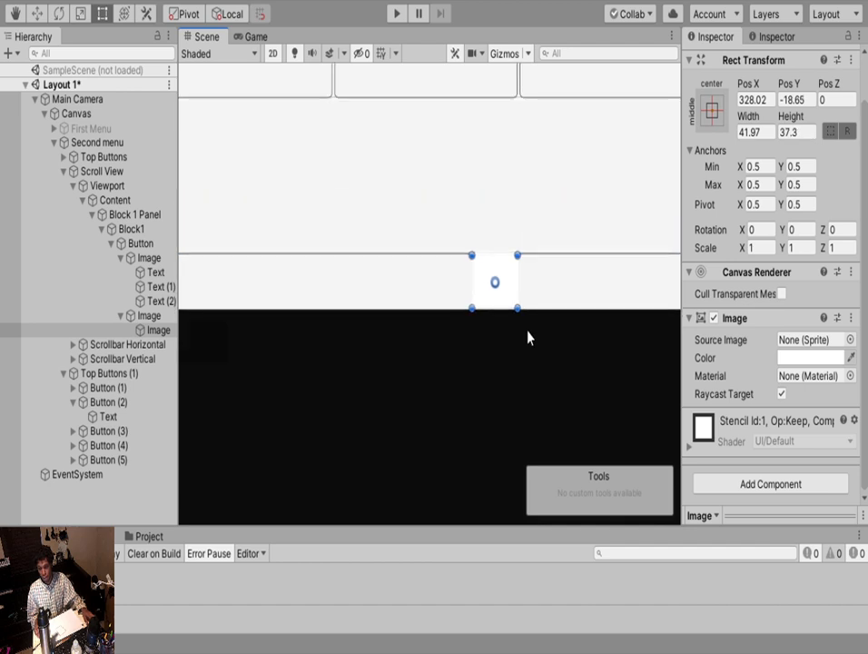
middle_click_drag(535, 342, 397, 357)
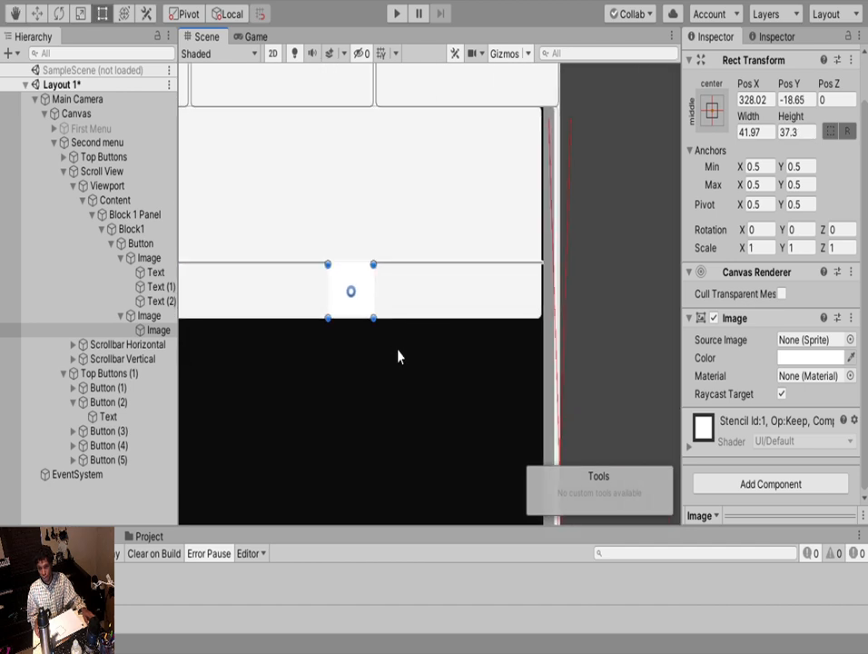
left_click(158, 329)
key("ctrl+d")
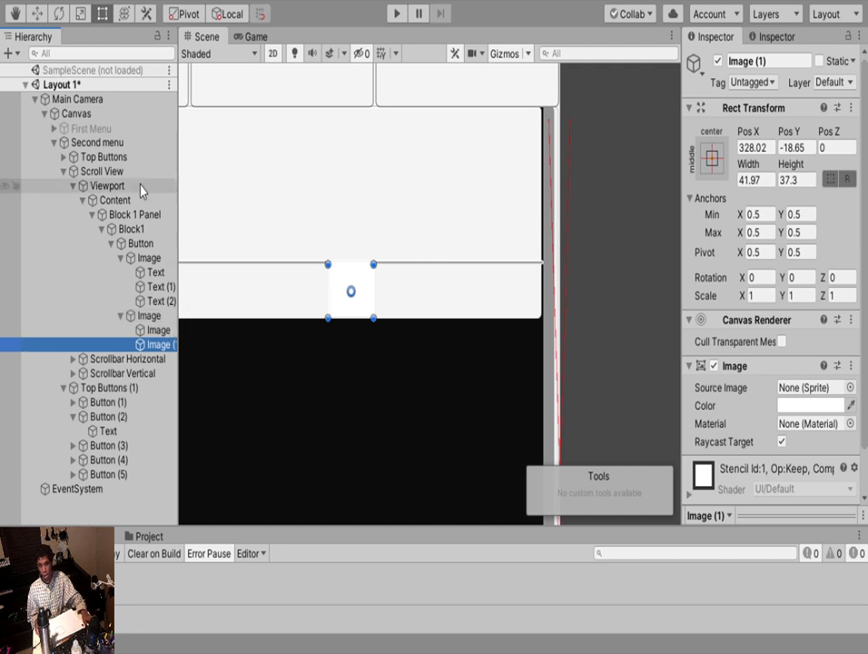
left_click(36, 13)
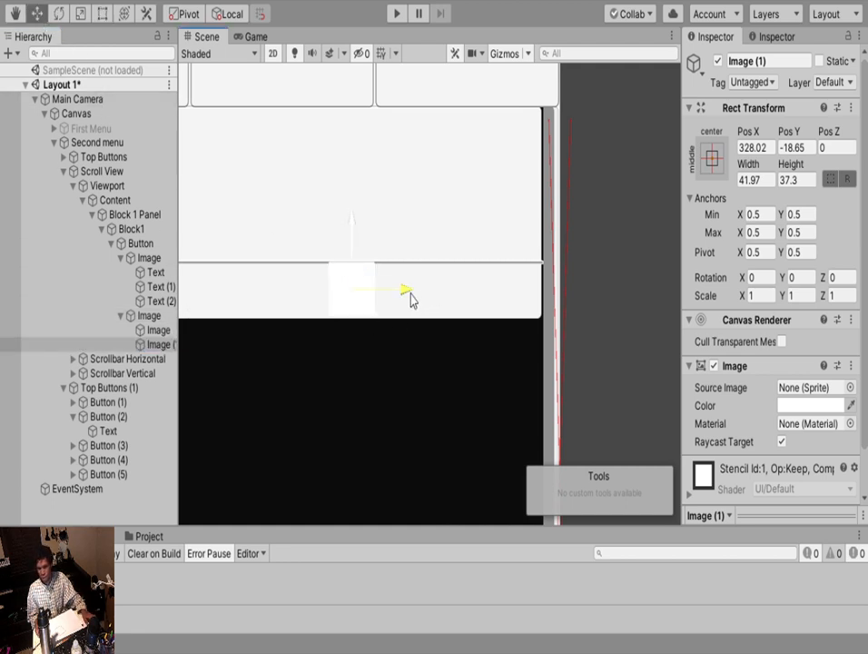
left_click_drag(411, 299, 513, 309)
Add a Text child at Pos X 88.6 to the original small Image and shift that Image left to Pos X 291.6
left_click(158, 330)
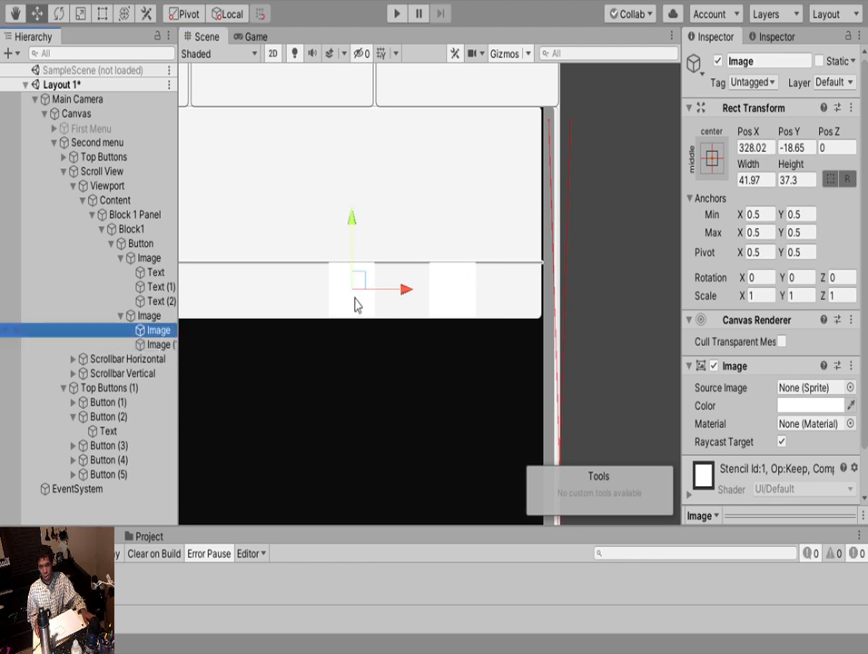
left_click_drag(403, 291, 492, 309)
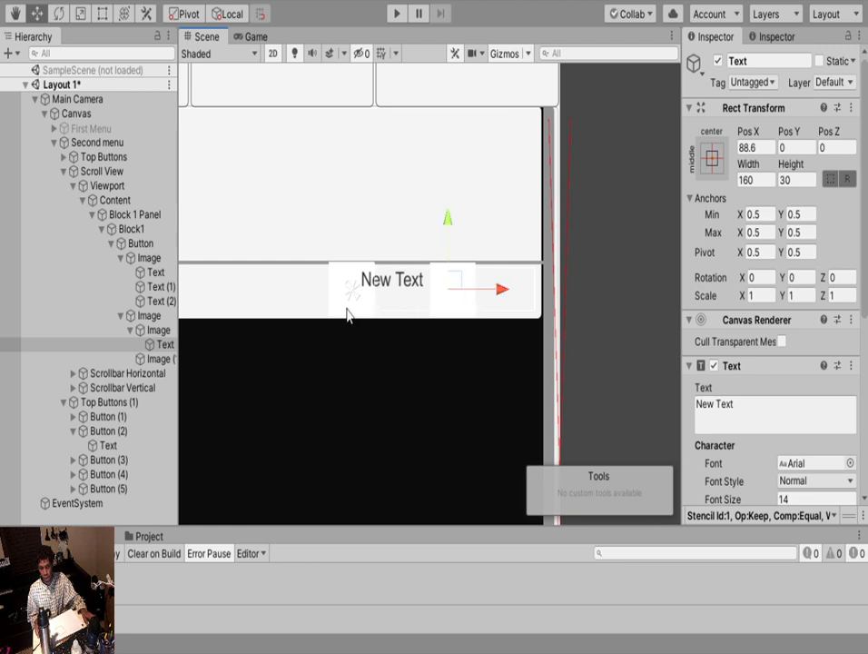
left_click(159, 331)
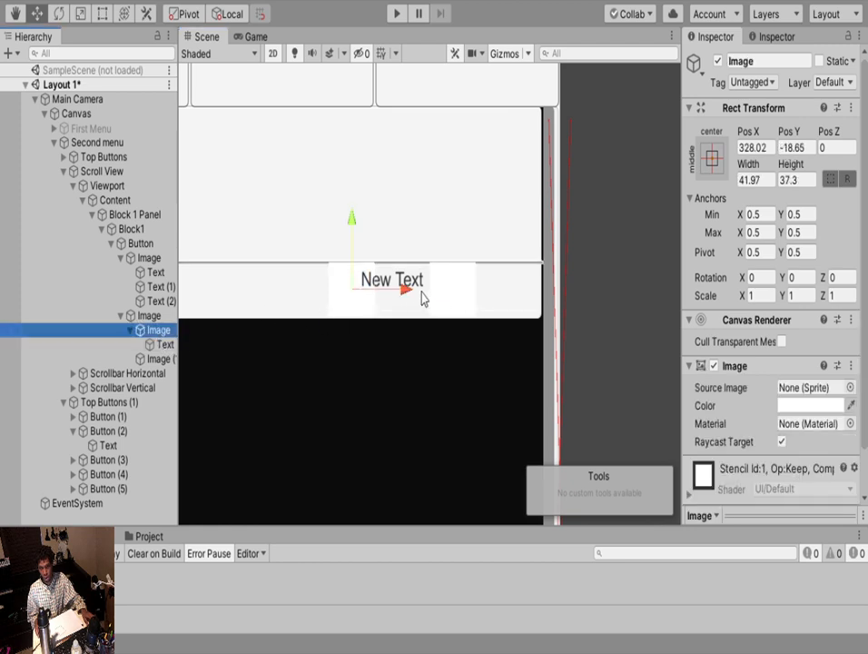
left_click_drag(422, 299, 366, 291)
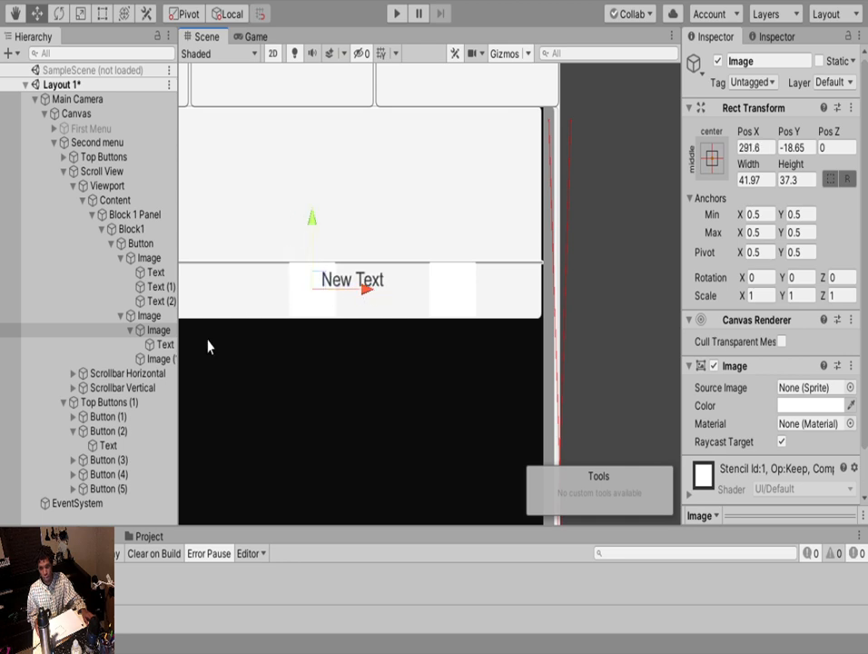
Resize the small Image's child Text to start at the Image's right edge and span about 55.7 wide
left_click(156, 345)
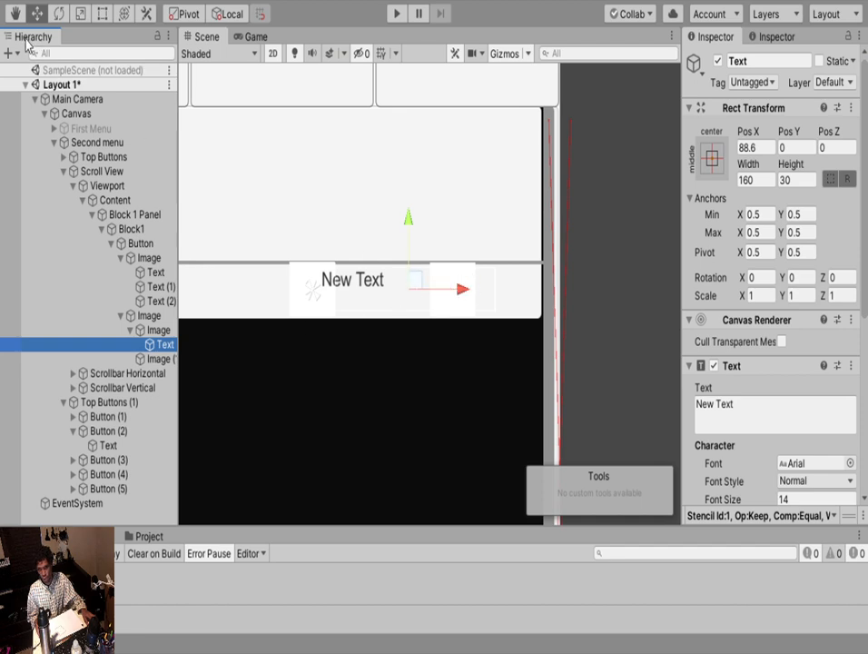
left_click(102, 16)
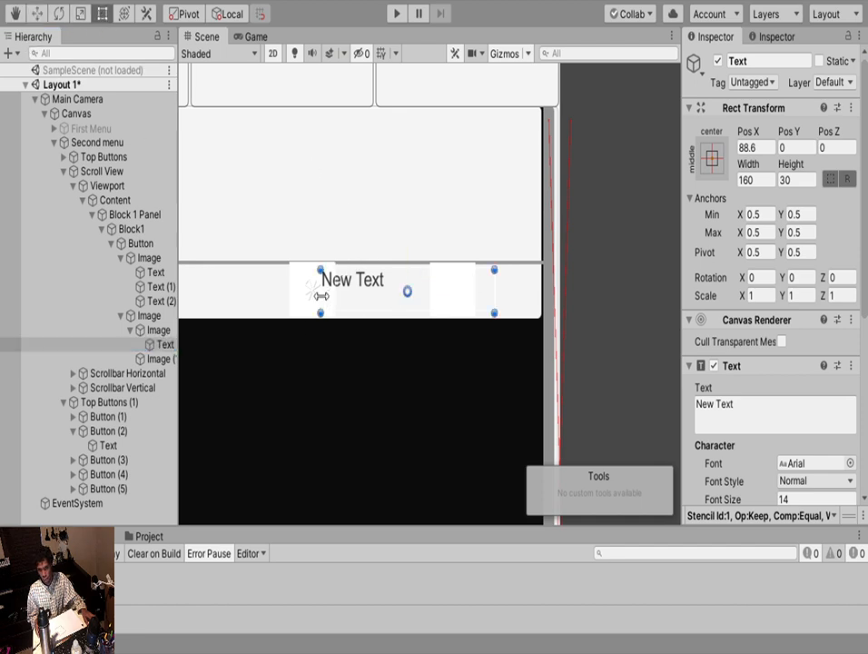
left_click_drag(321, 296, 334, 296)
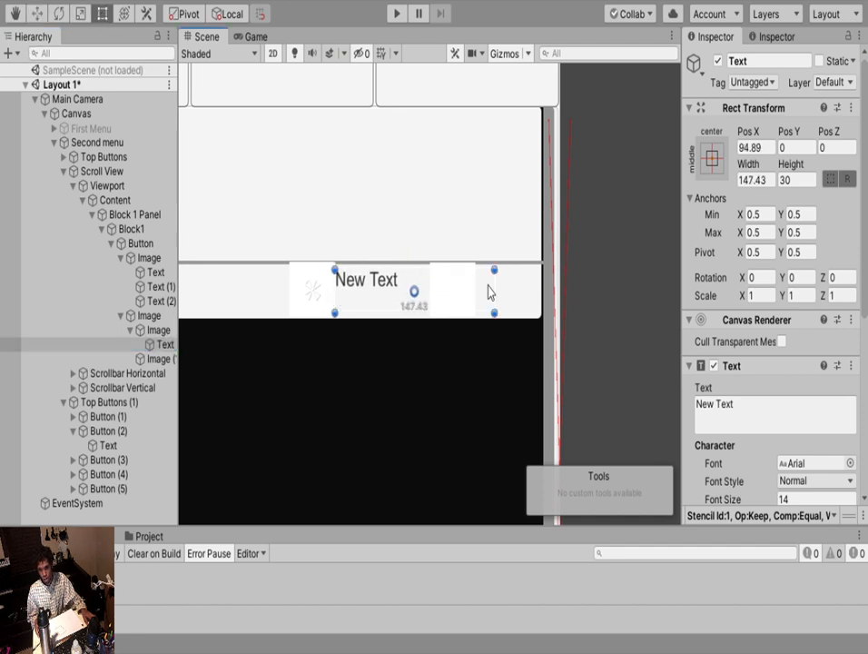
left_click_drag(494, 287, 396, 301)
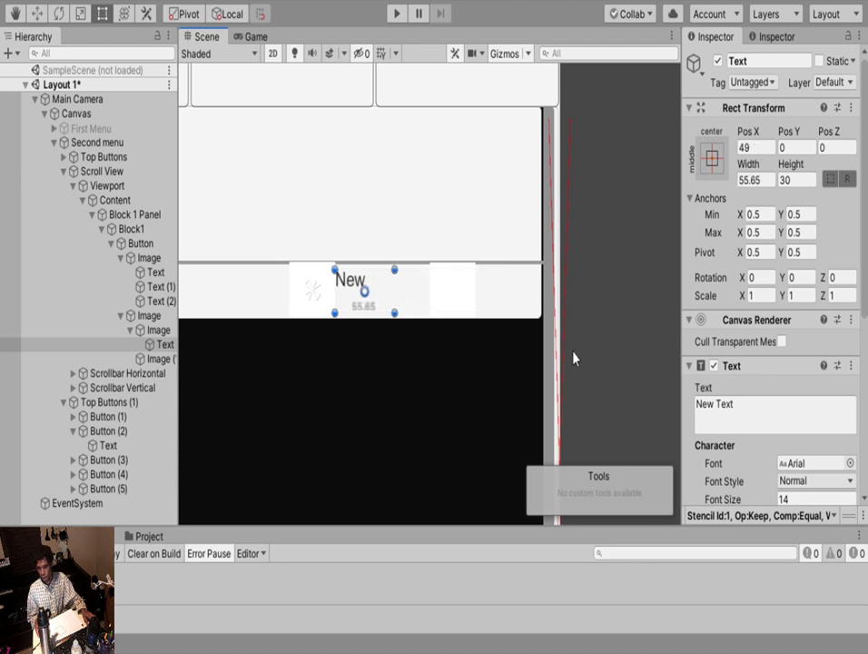
Set the child Text's font style to Bold and change its content to 4
left_click(767, 500)
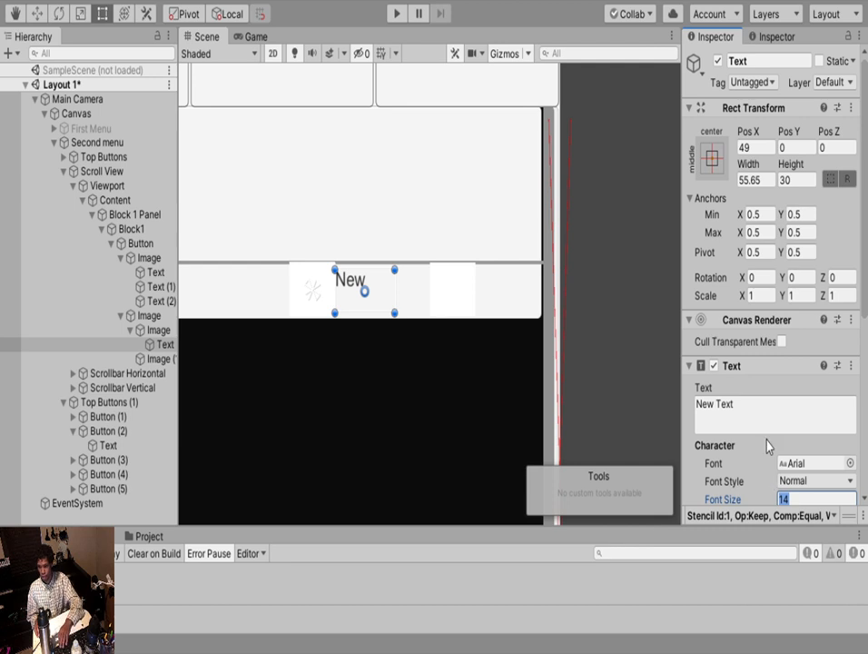
scroll(768, 444, "down", 5)
left_click(803, 180)
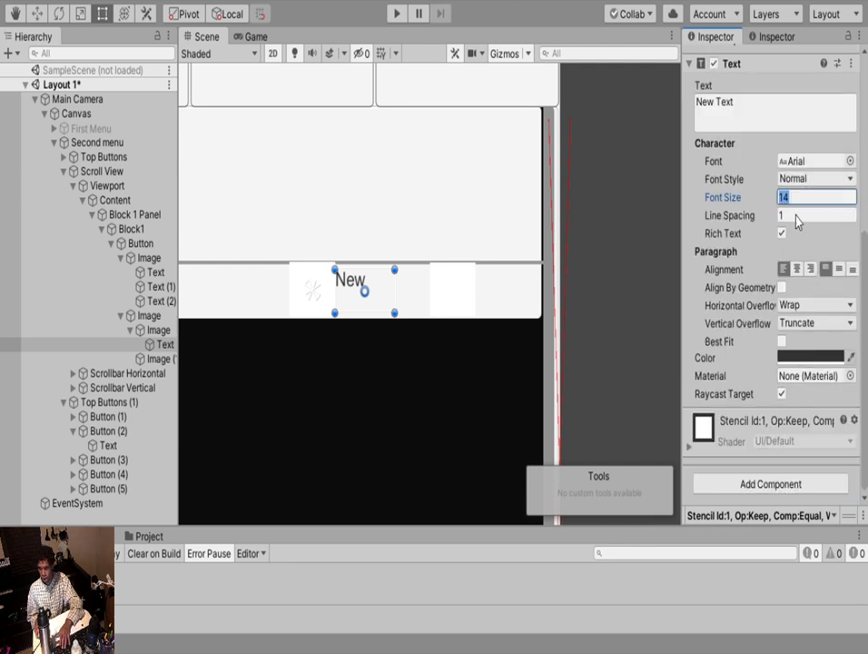
left_click(792, 216)
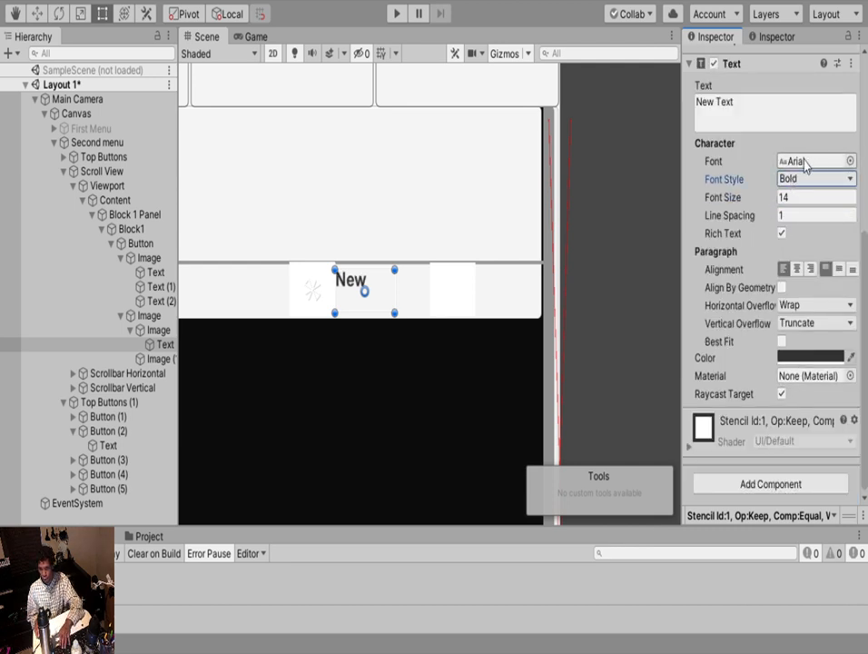
left_click(718, 109)
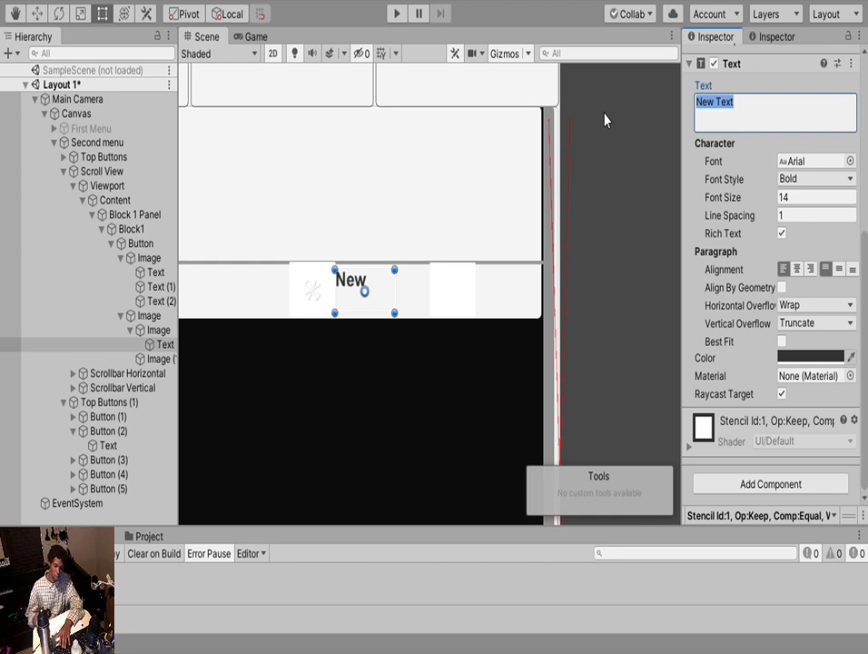
type("4")
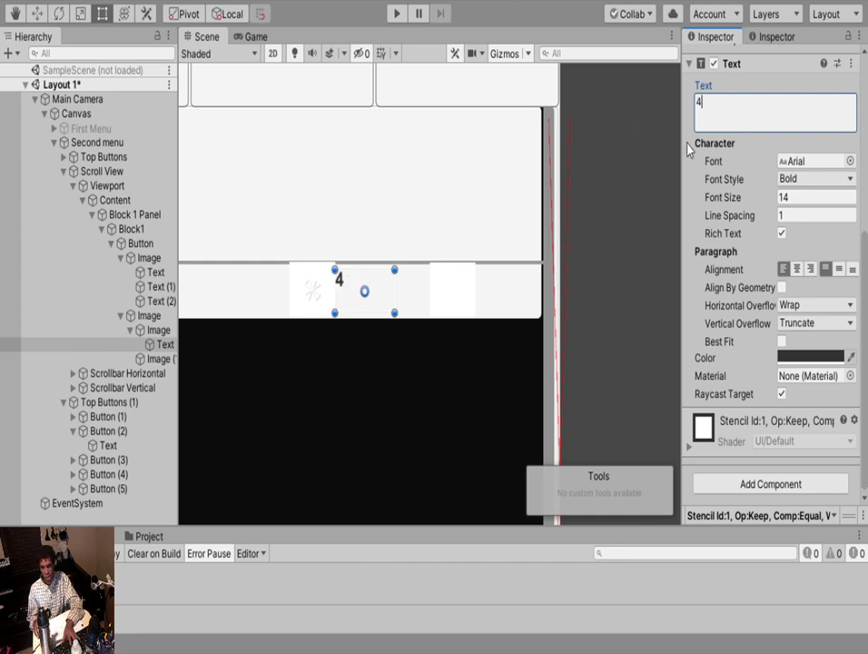
Nudge the Text's left edge slightly clear of the white Image and change its font to LiberationSans
scroll(333, 305, "up", 5)
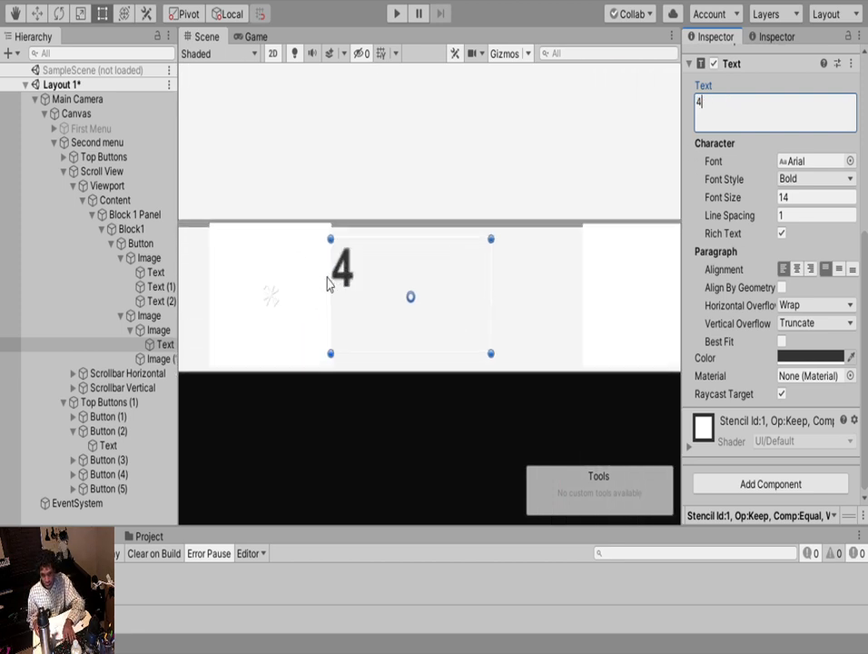
left_click_drag(332, 303, 335, 302)
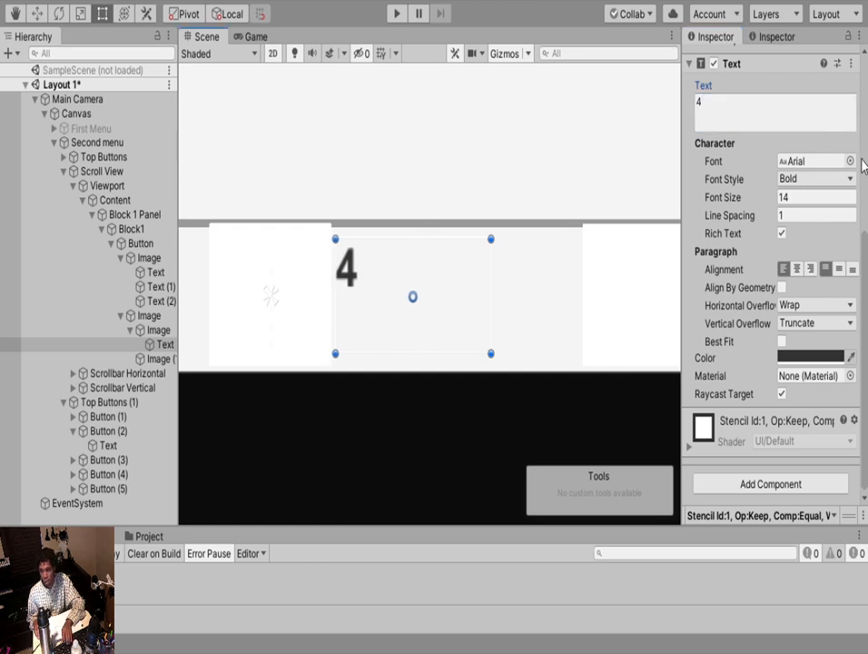
left_click(852, 162)
left_click(779, 239)
key("Up")
key("Up")
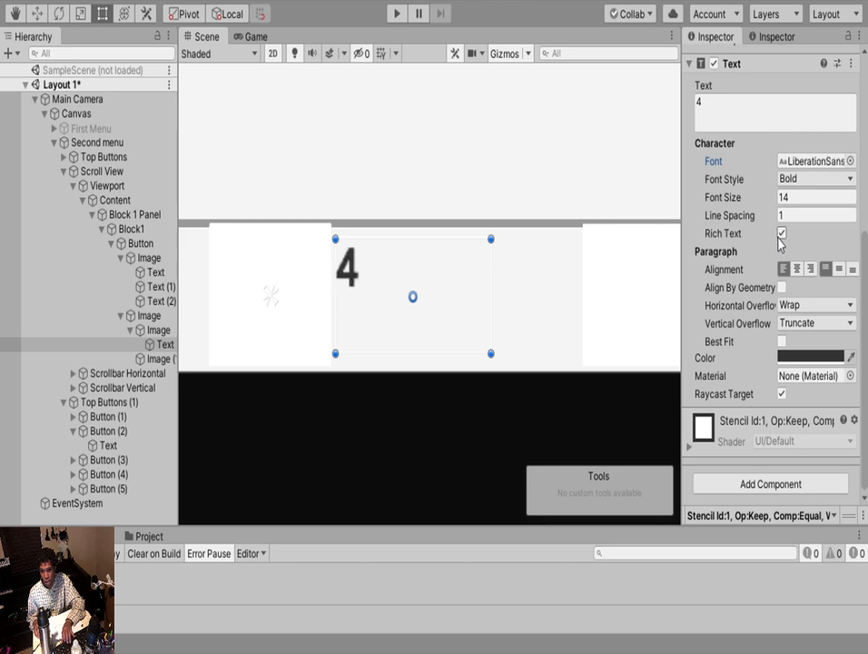
key("Up")
key("Down")
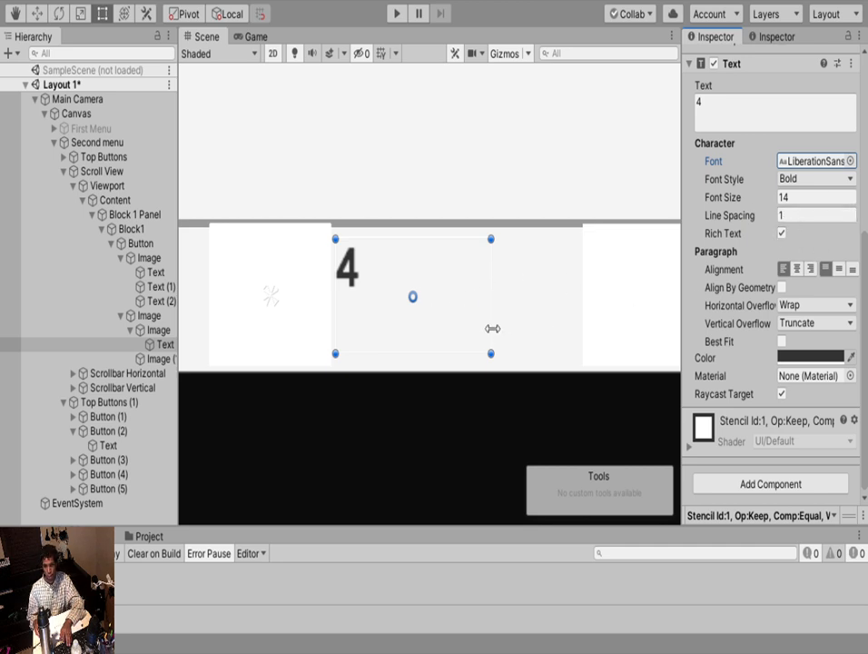
Align the 4 to the vertical middle and resize its text box slightly narrower and about 37.3 high
left_click_drag(491, 328, 469, 330)
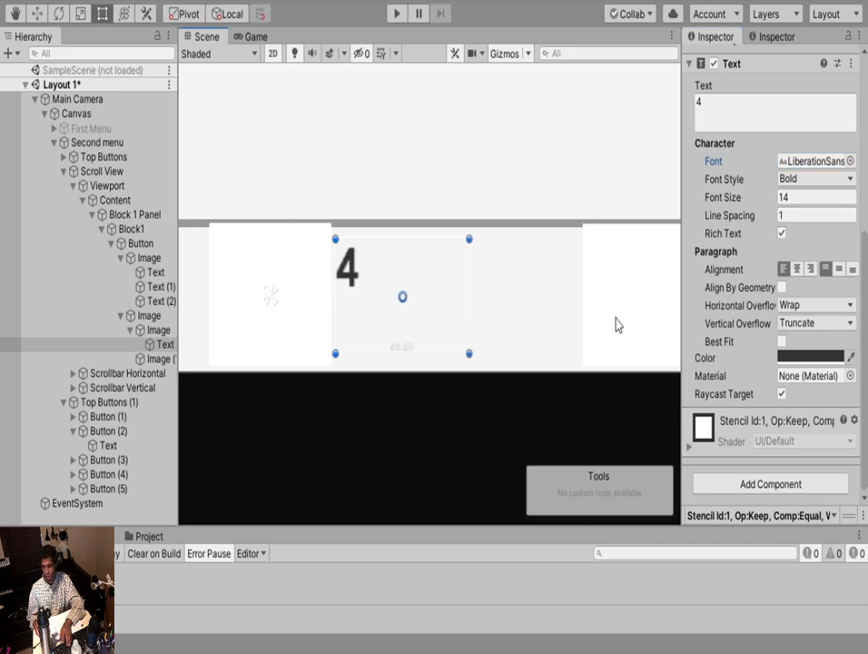
left_click(796, 270)
left_click(785, 270)
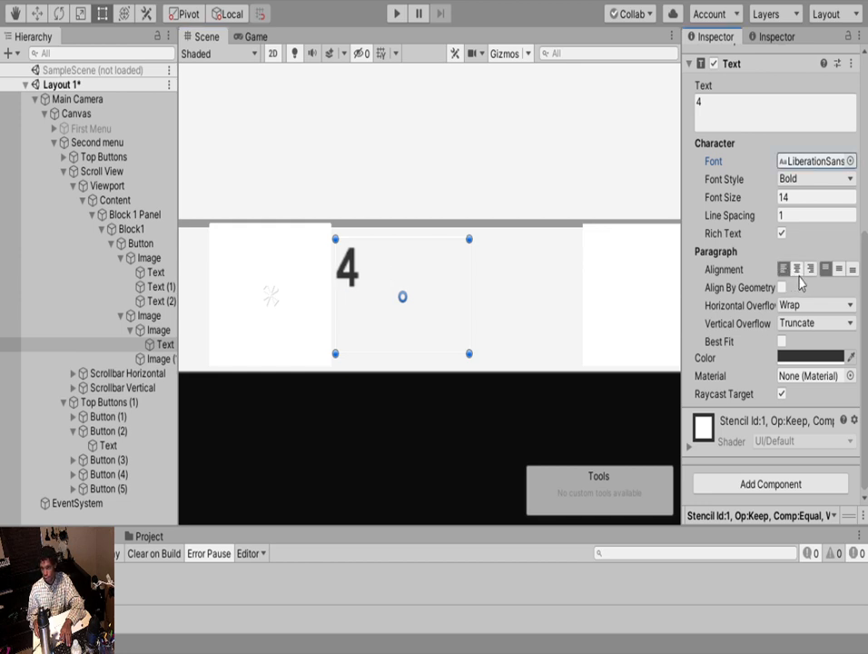
left_click(839, 270)
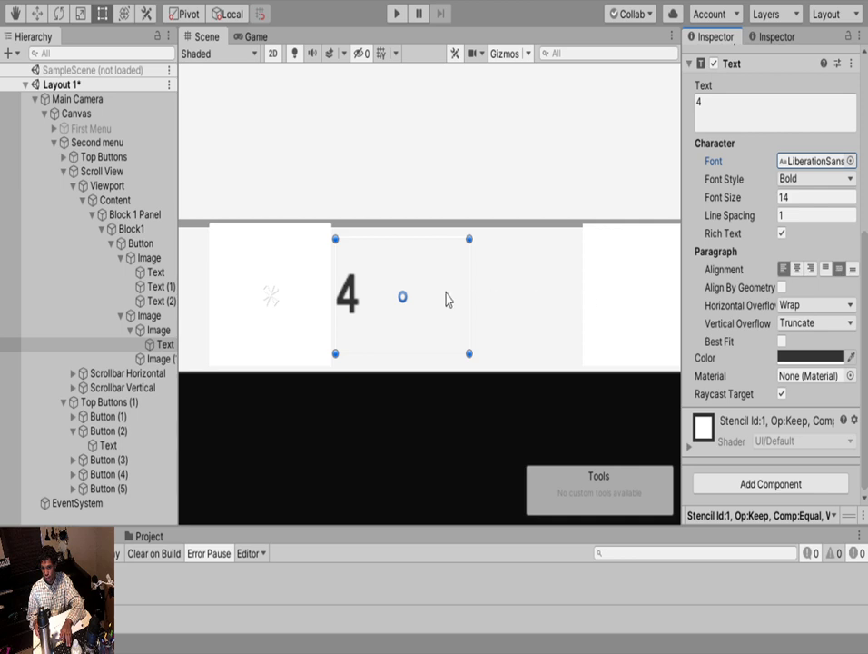
left_click_drag(354, 242, 352, 226)
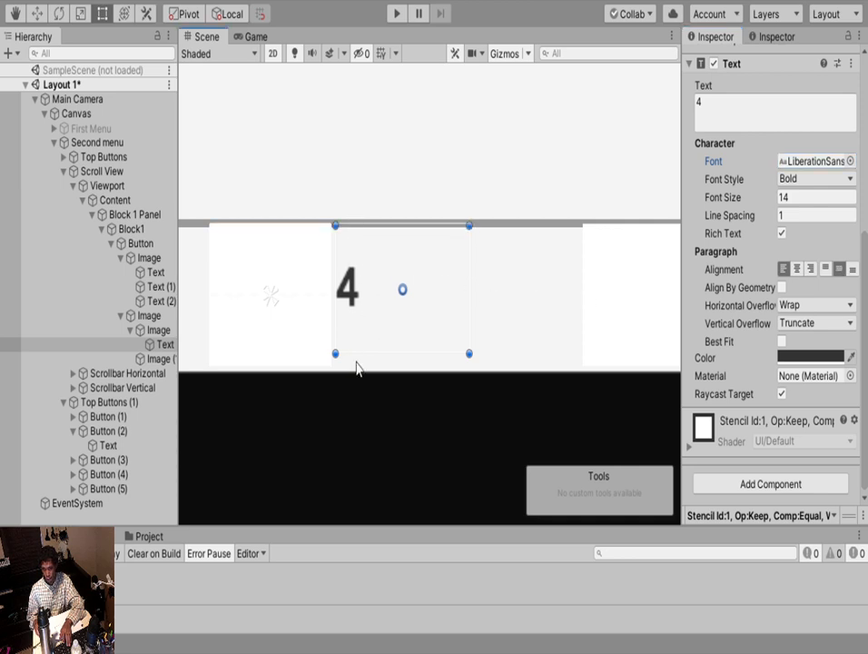
left_click_drag(358, 357, 355, 368)
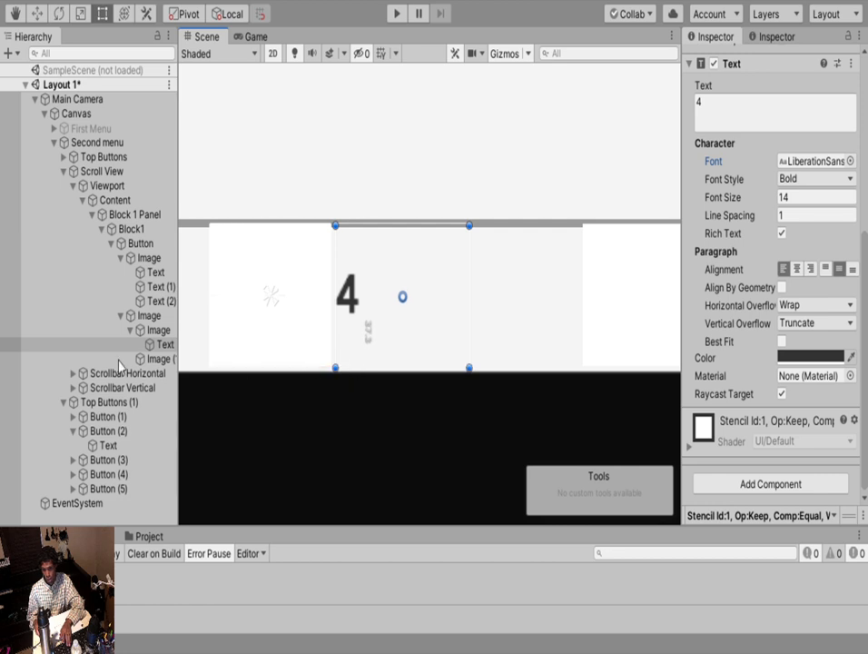
Lower the small white Image's upper edge to make it about 35.2 high and delete the textless duplicate Image beside it
left_click(162, 330)
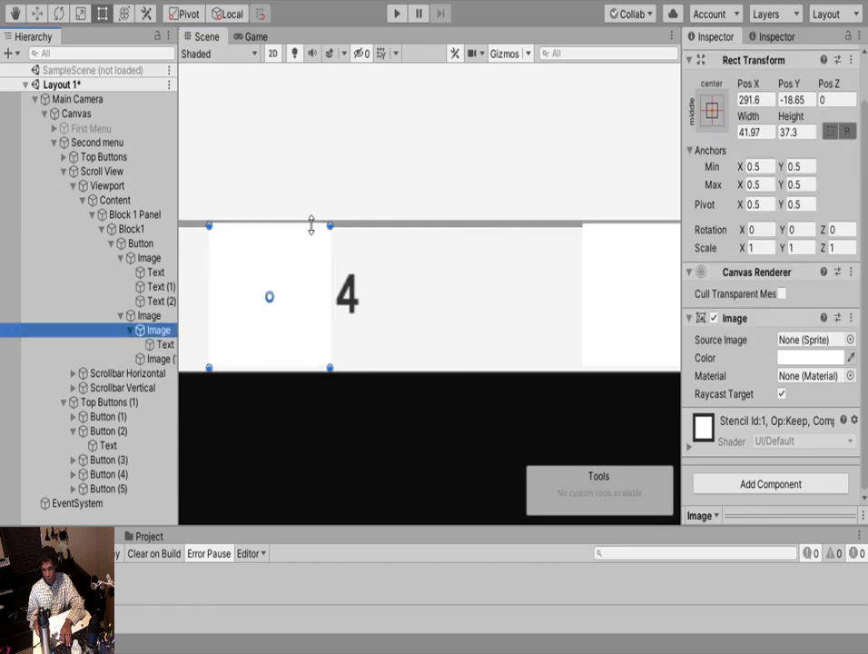
left_click_drag(311, 226, 311, 234)
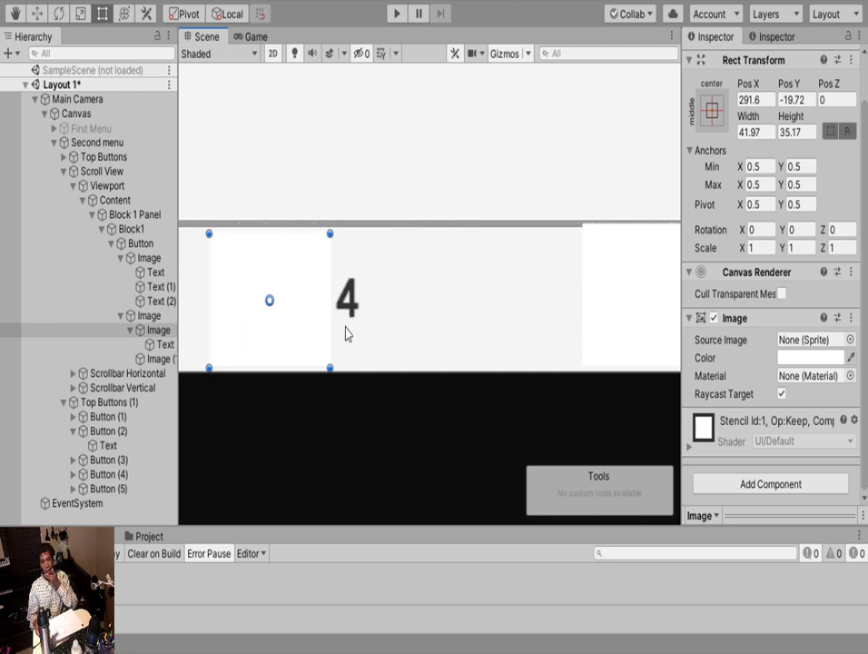
left_click(161, 359)
middle_click_drag(588, 275, 462, 287)
key("Delete")
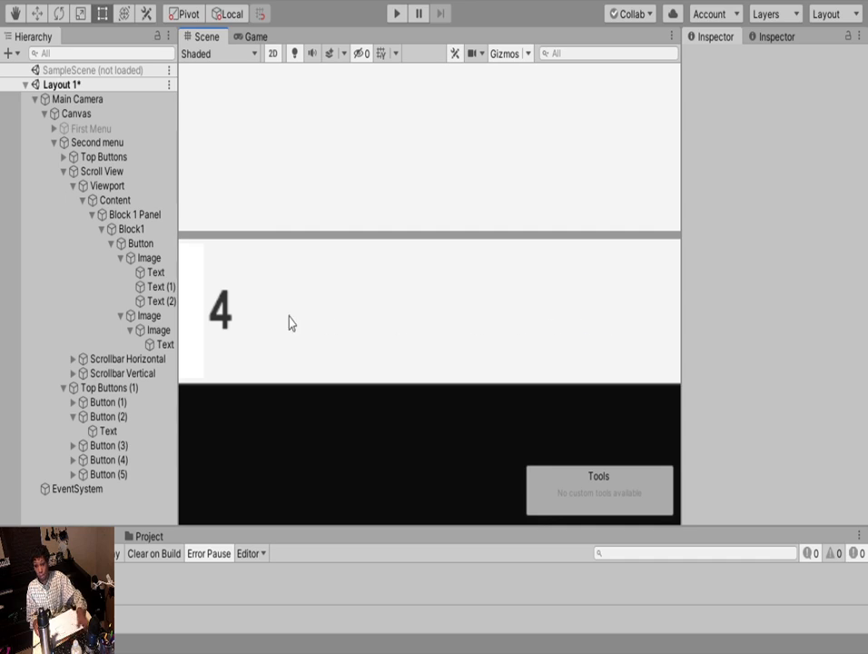
Duplicate the small white Image with its Text and move the copy right to Pos X 382.3
left_click(206, 311)
left_click(194, 311)
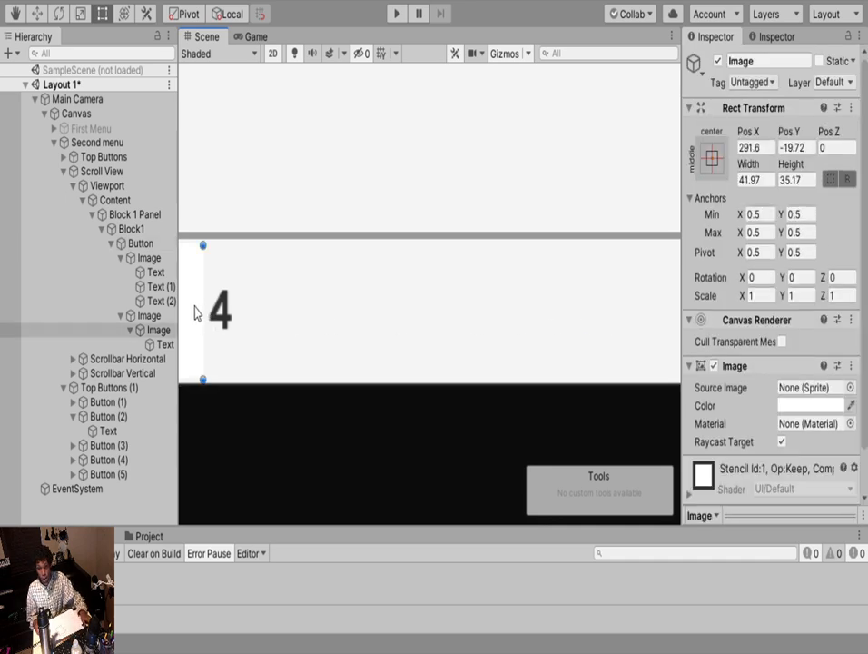
key("ctrl+d")
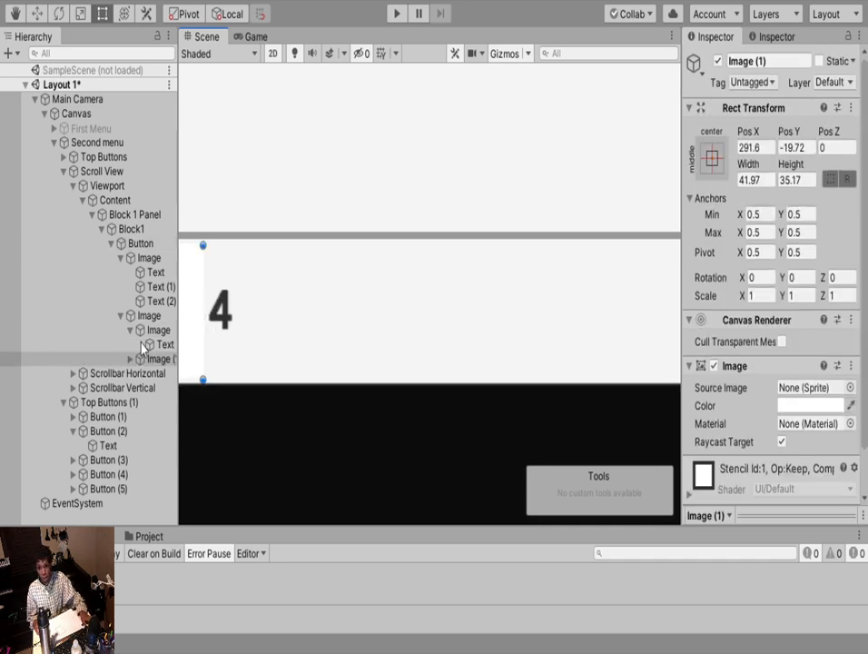
left_click(36, 14)
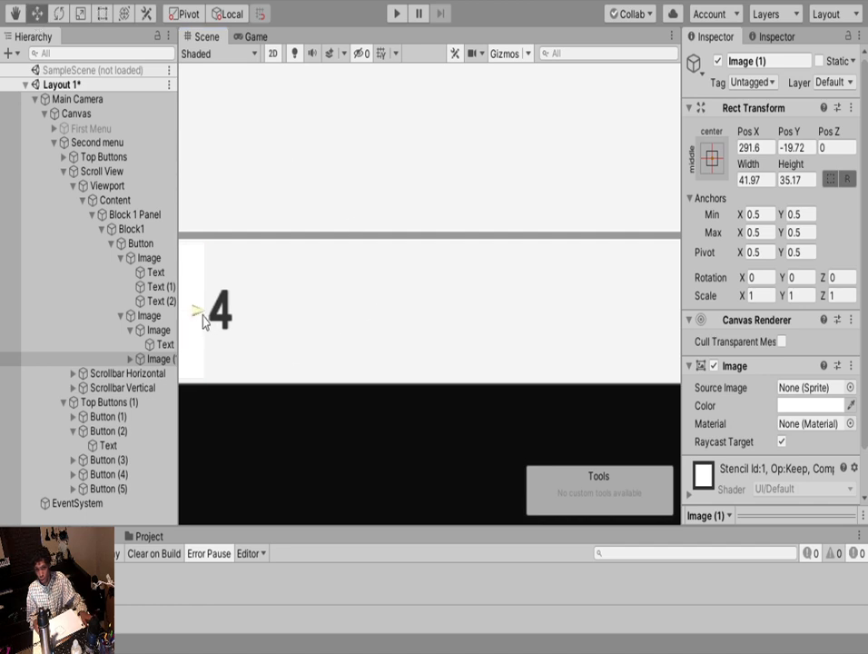
left_click_drag(203, 314, 463, 324)
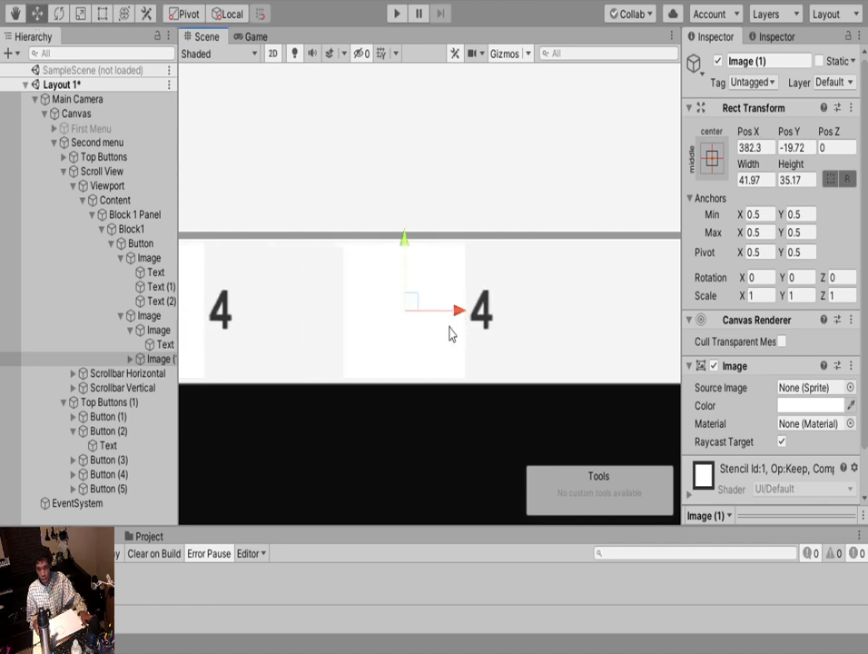
Shift the divider line Image together with both icon-and-text groups a little to the right
scroll(448, 333, "down", 3)
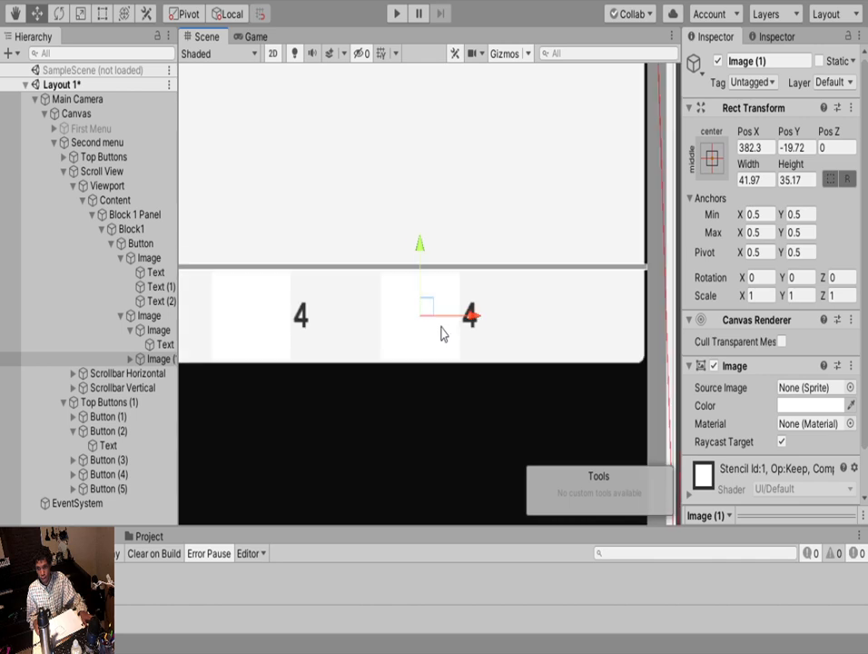
left_click(148, 316, "ctrl")
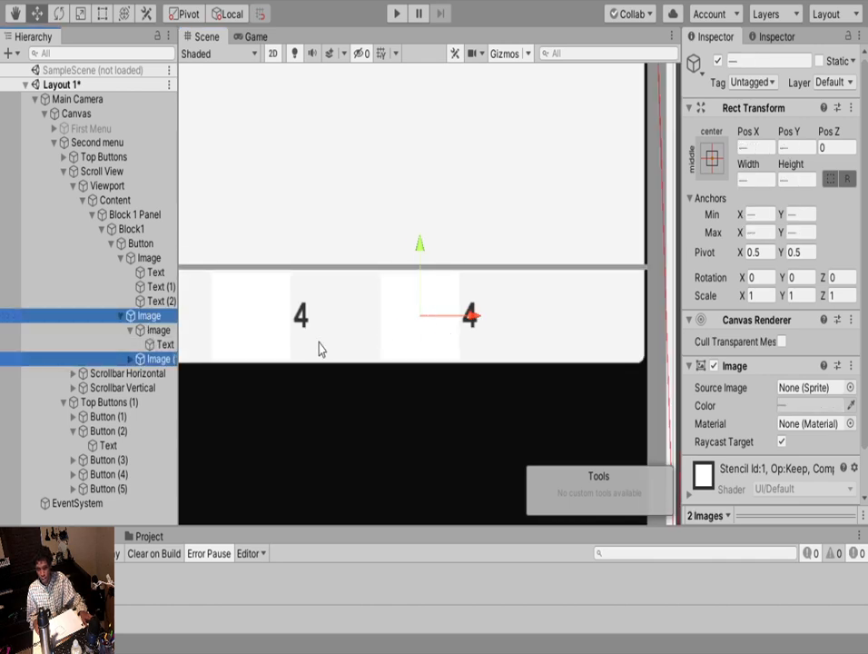
left_click_drag(459, 316, 516, 320)
Collapse the two Image objects under the block's Button and set the color of both to white
left_click(120, 316)
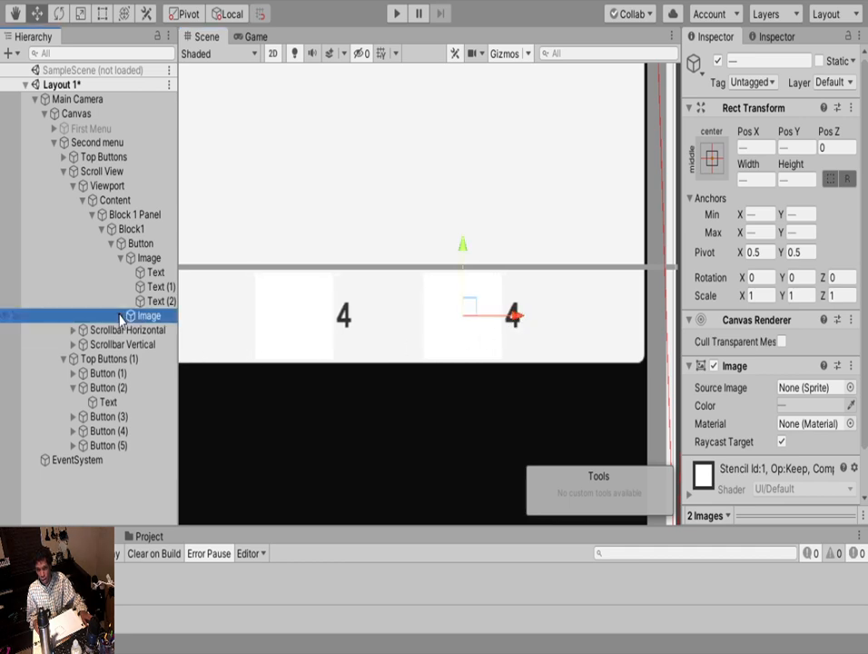
left_click(121, 259)
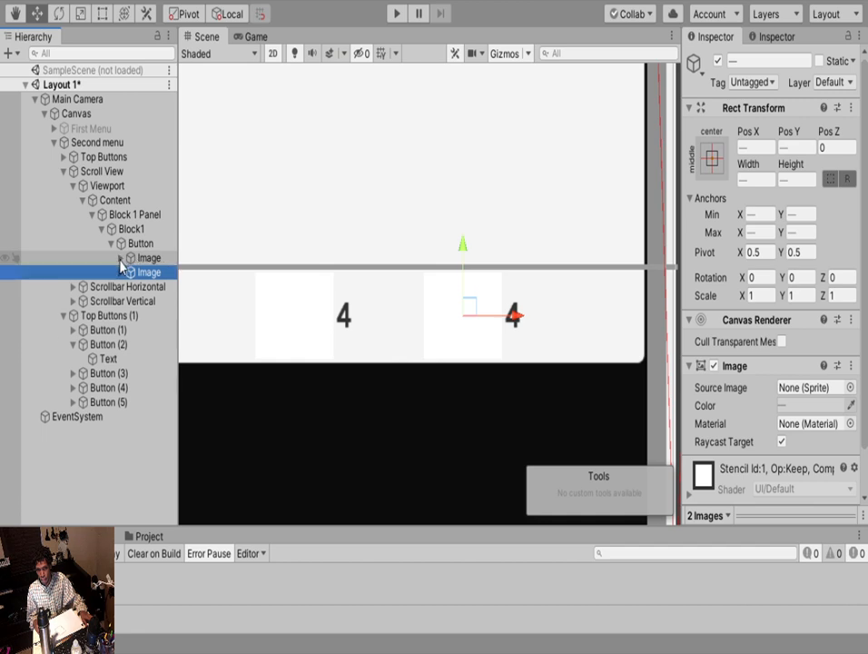
left_click(141, 245)
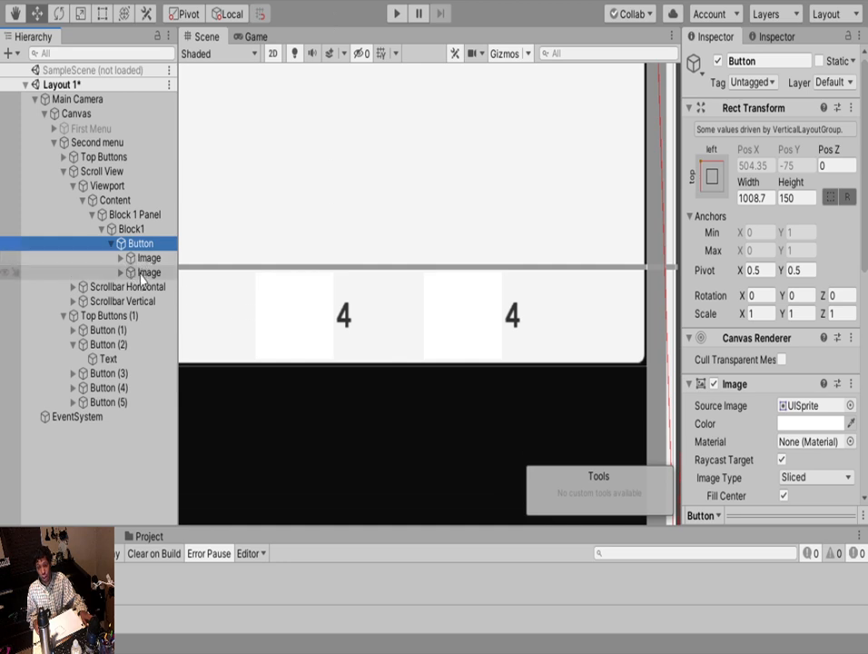
left_click(142, 273, "ctrl")
left_click(137, 257)
left_click(145, 273, "ctrl")
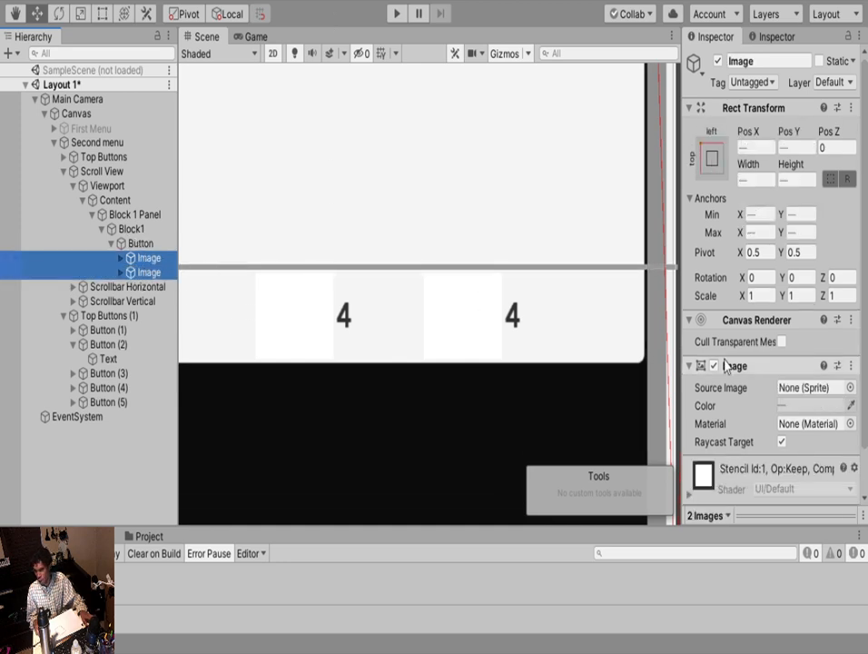
left_click(809, 406)
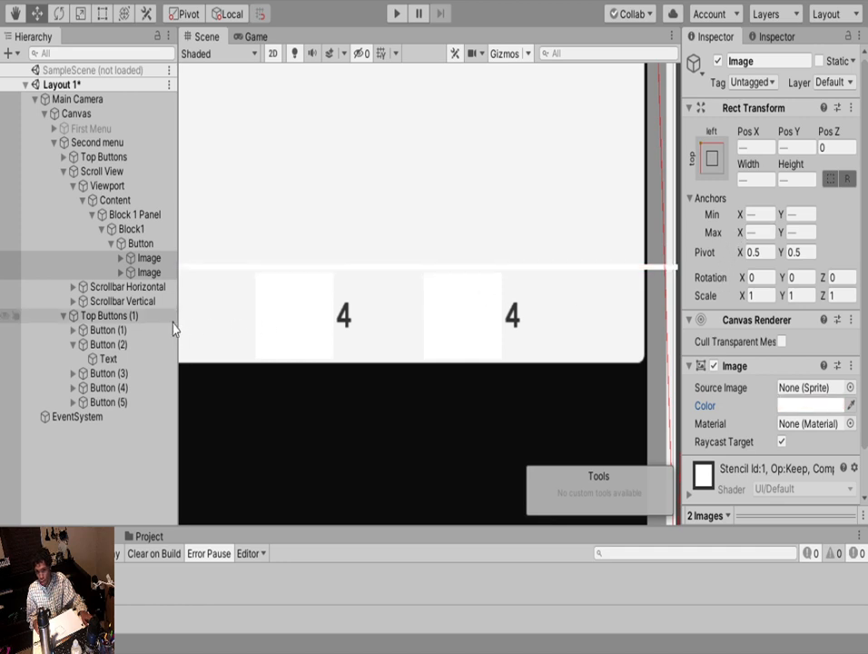
Shorten the divider line Image from its right end to the block's right edge, making it about 985.7 wide
left_click(572, 275)
middle_click_drag(562, 274, 362, 311)
left_click(422, 292)
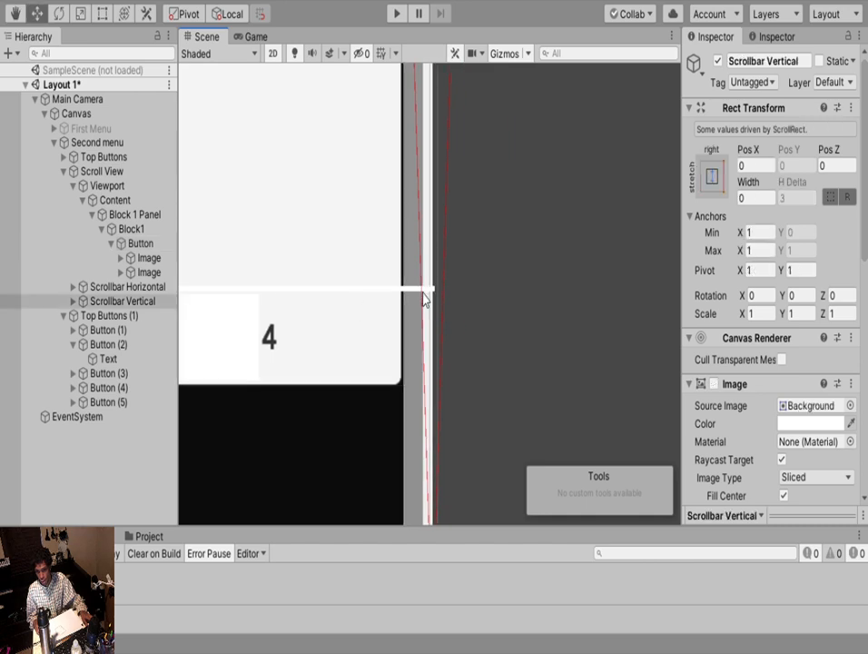
left_click(423, 292)
left_click(424, 293)
left_click(418, 298)
left_click(416, 297)
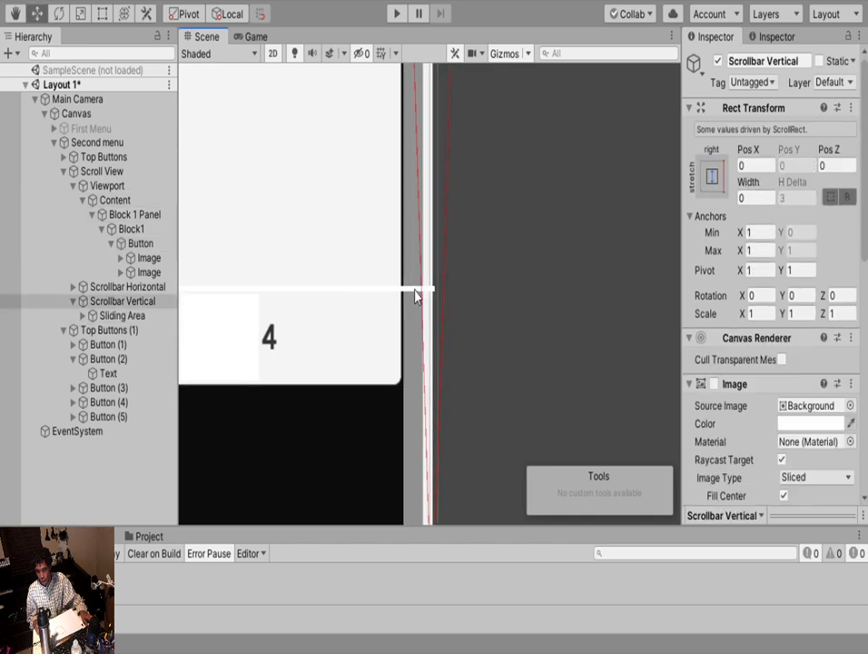
left_click(410, 291)
left_click(410, 292)
left_click(410, 292)
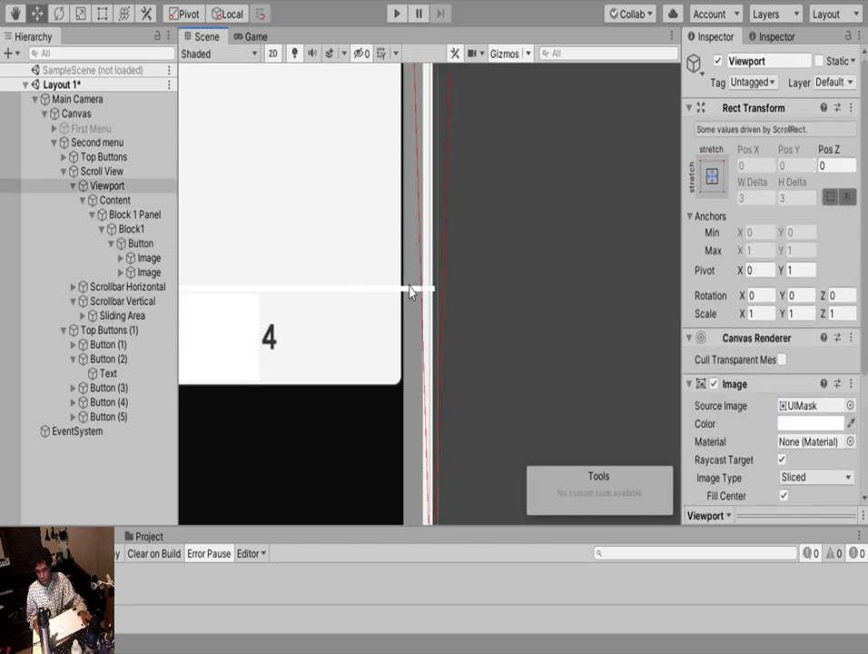
left_click(410, 298)
left_click(410, 298)
scroll(405, 289, "up", 4)
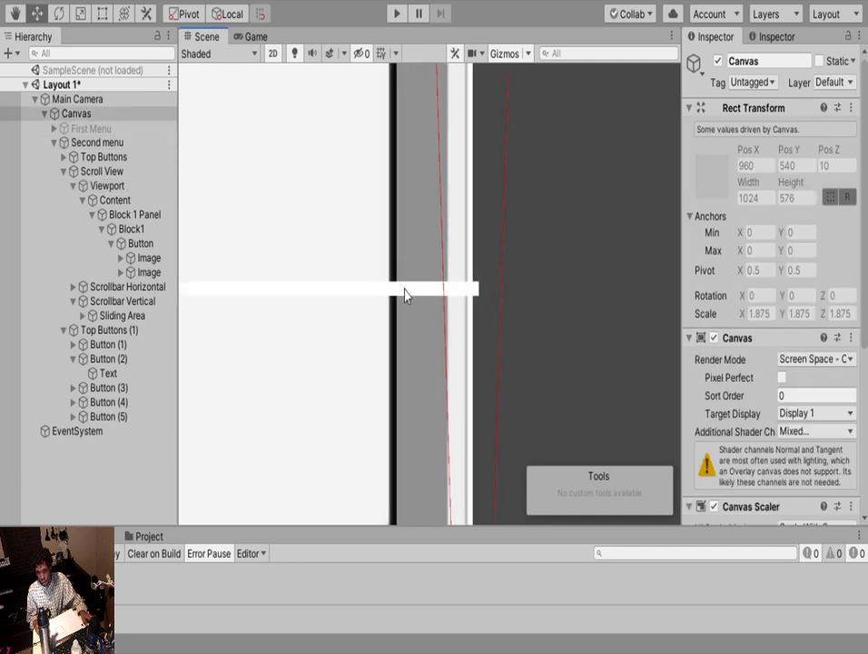
left_click(405, 294)
left_click(405, 294)
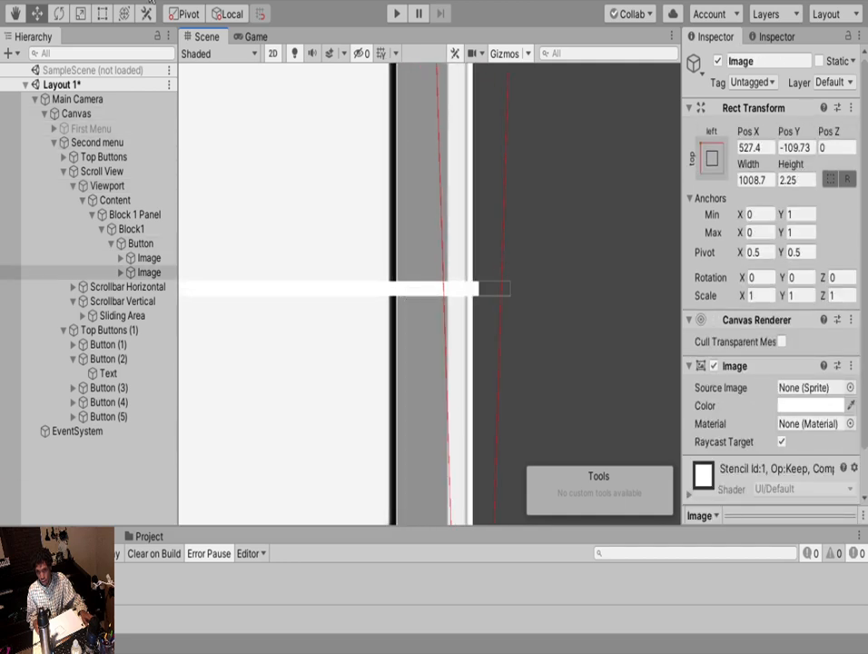
left_click(103, 15)
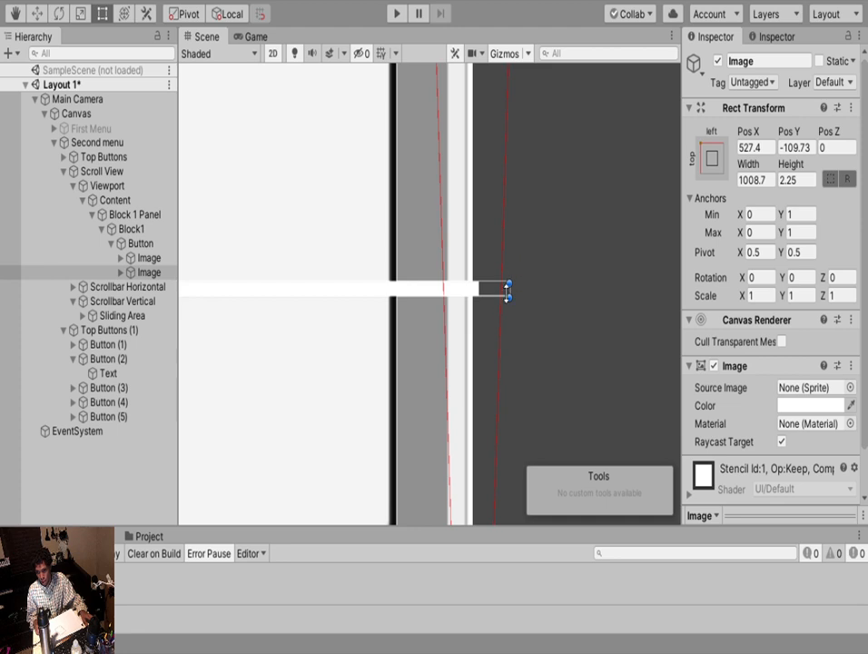
left_click_drag(509, 290, 399, 305)
Set the divider line Image's color to dark gray
scroll(380, 330, "down", 5)
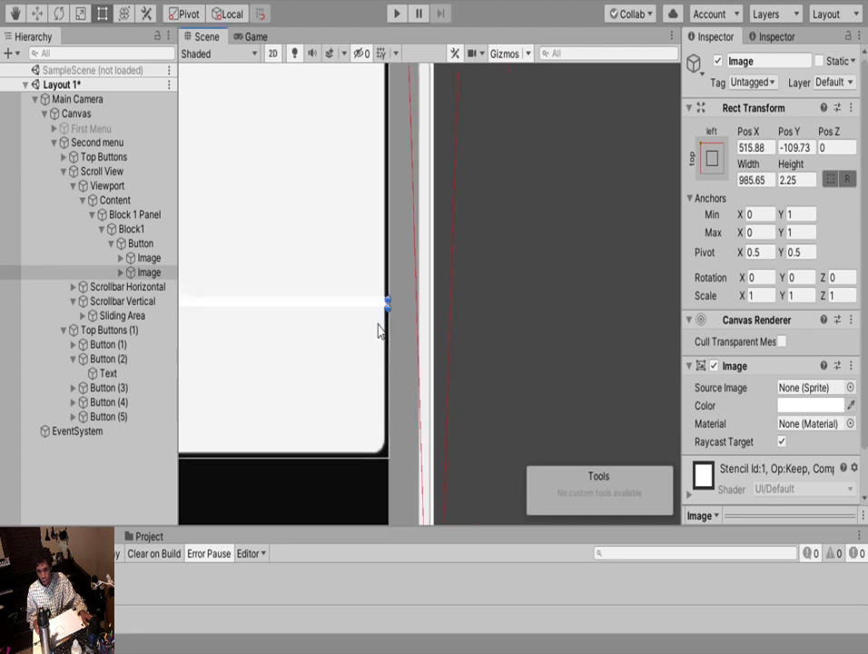
left_click(785, 408)
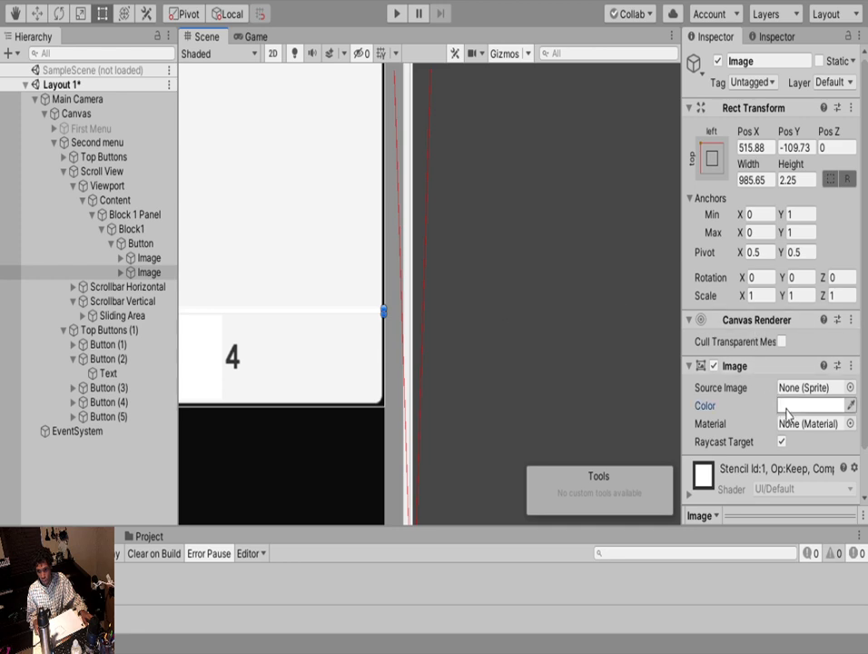
left_click(751, 272)
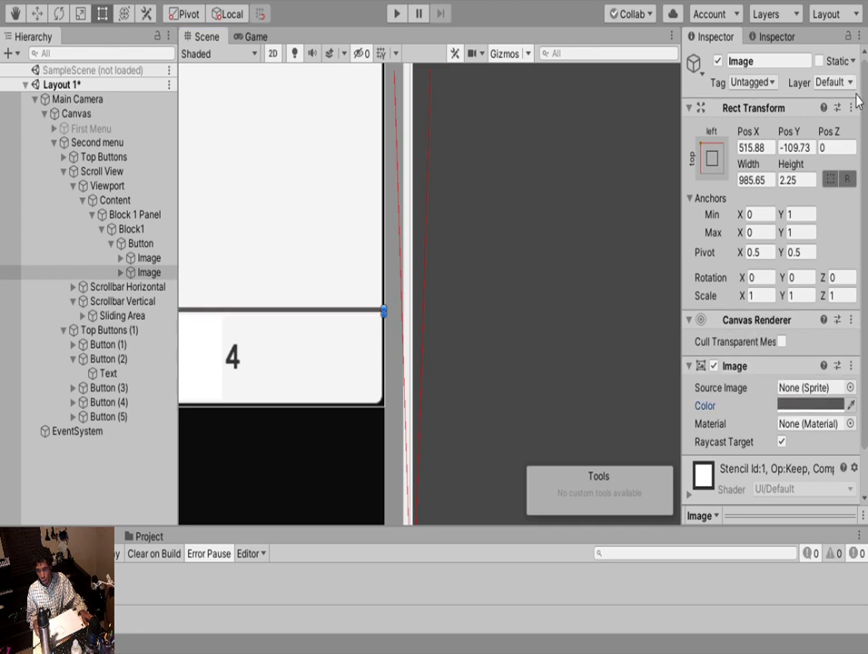
Select both icon Images under the divider line Image and set their color to dark reddish brown
left_click(128, 275)
key("Right")
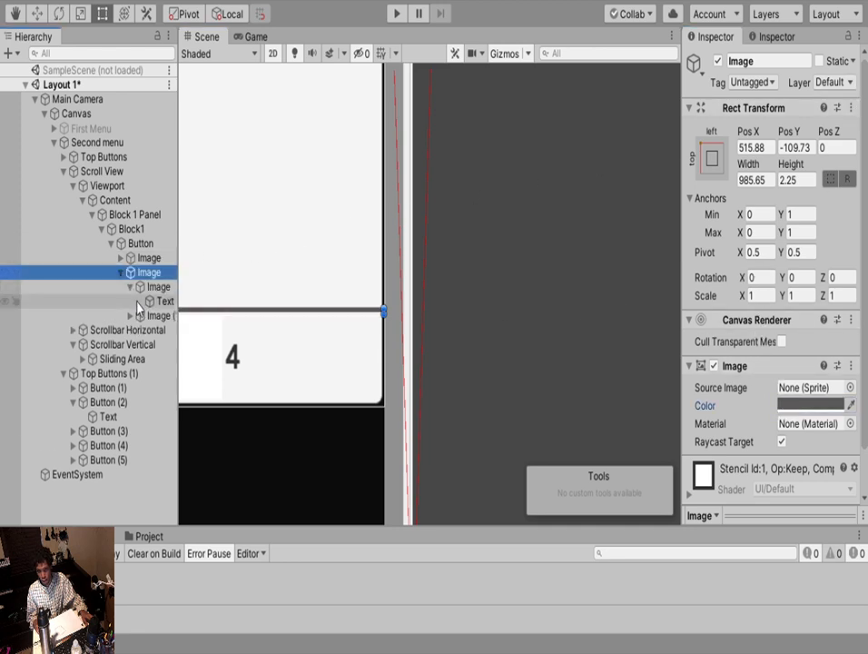
left_click(149, 287)
left_click(157, 315, "ctrl")
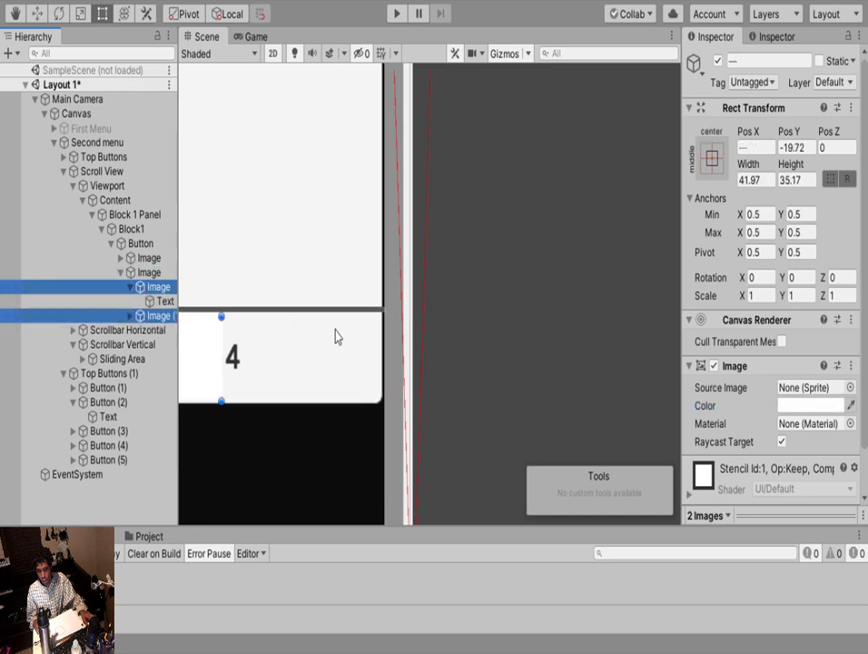
key("f")
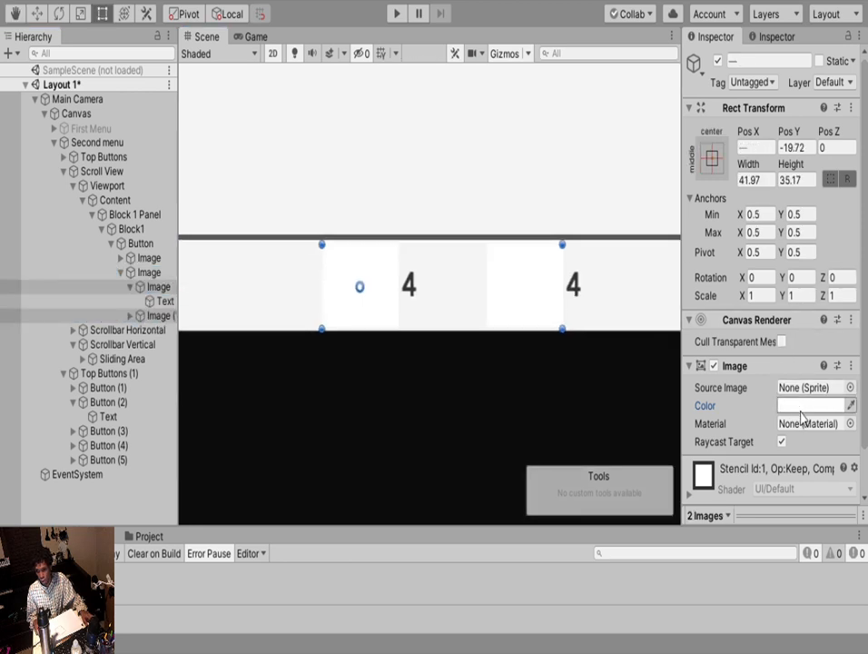
mouse_move(776, 279)
left_mouse_down()
mouse_move(760, 275)
mouse_move(768, 269)
left_mouse_up()
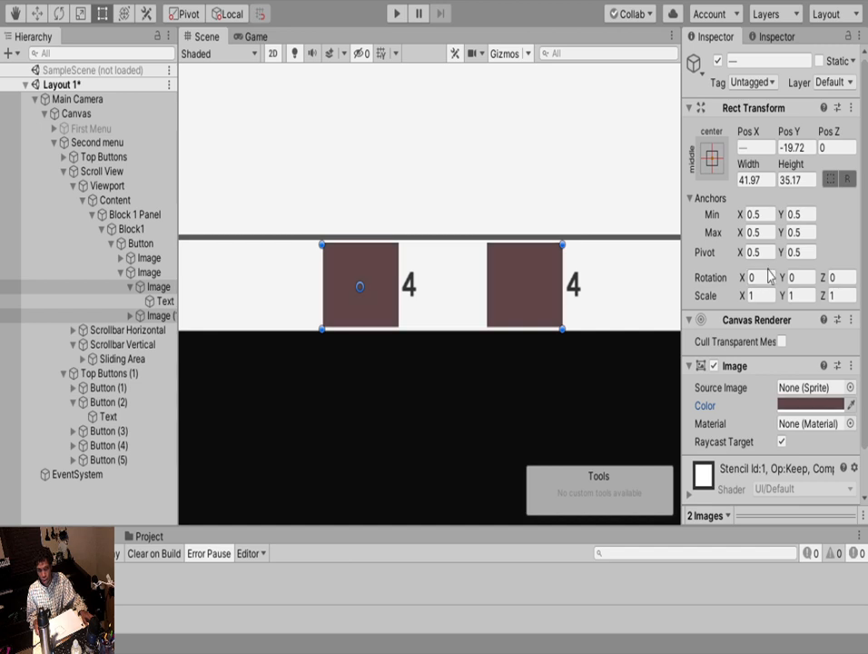
Duplicate the right-hand icon Image with its number and move the copy right to about Pos X 467
scroll(600, 345, "down", 5)
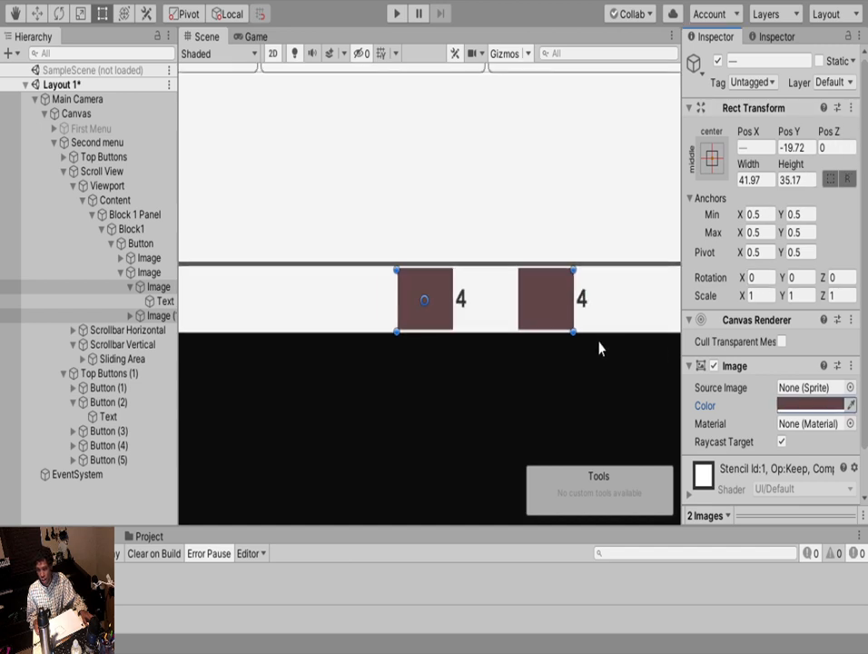
middle_click_drag(596, 337, 527, 368)
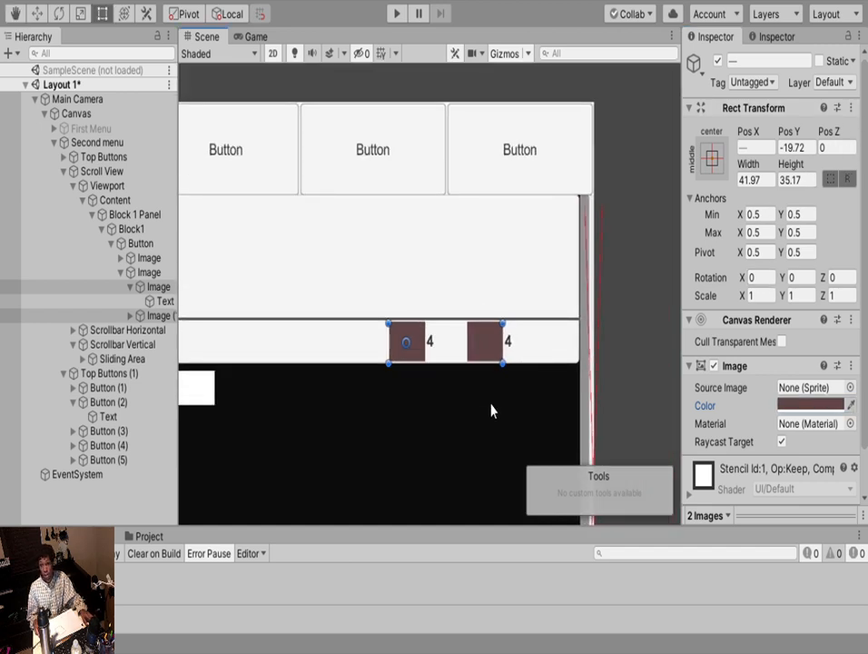
left_click(145, 316)
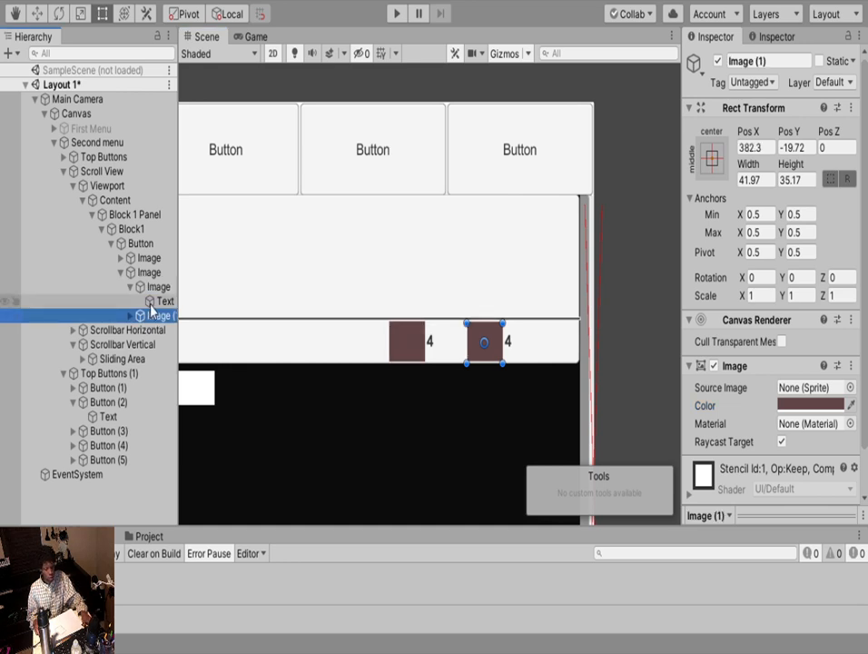
key("ctrl+d")
key("w")
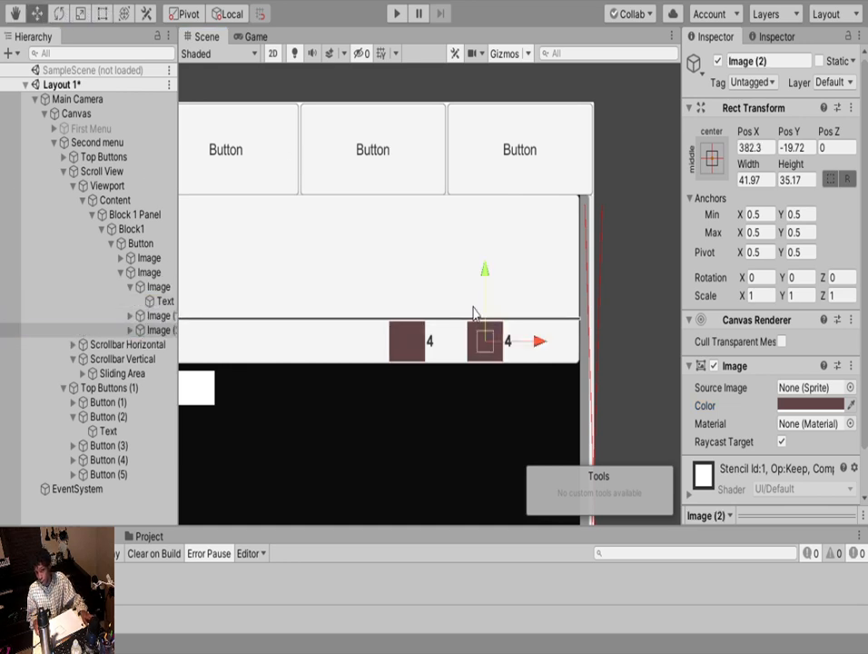
left_click_drag(539, 344, 612, 345)
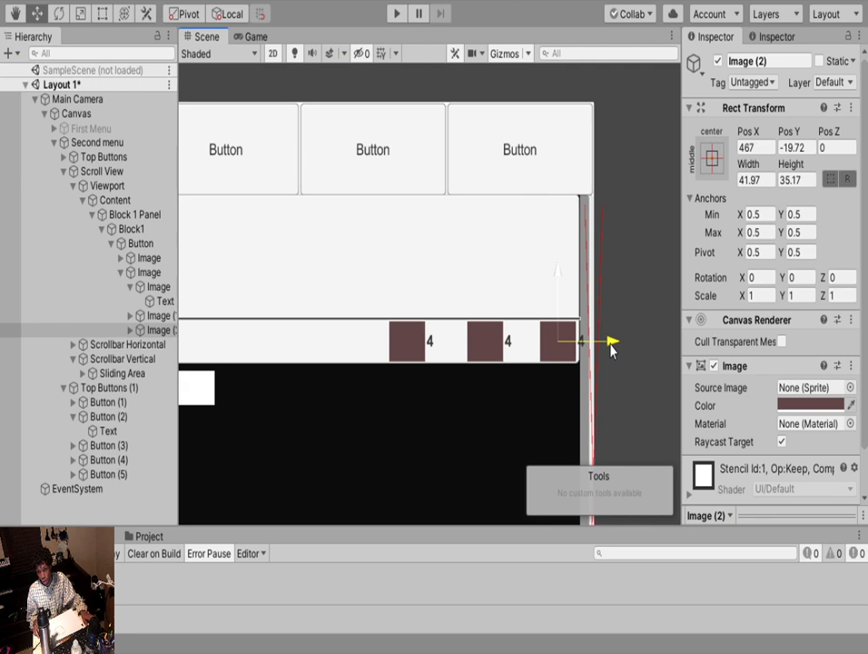
Delete the Text child of the new third icon Image
left_click(130, 329)
left_click(161, 358)
left_click(161, 344)
left_click(130, 329)
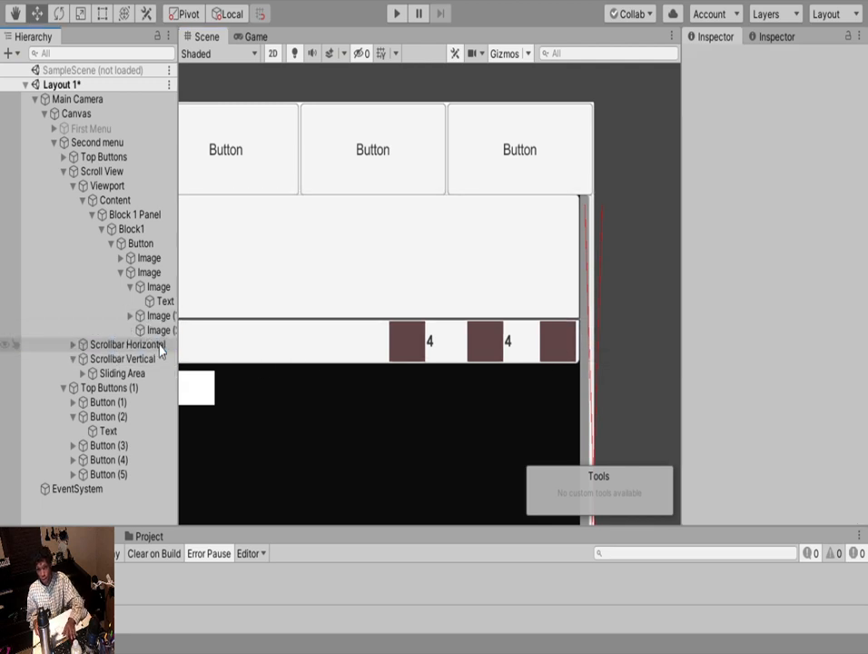
Move the third icon Image slightly left to about Pos X 461.8
left_click(159, 329)
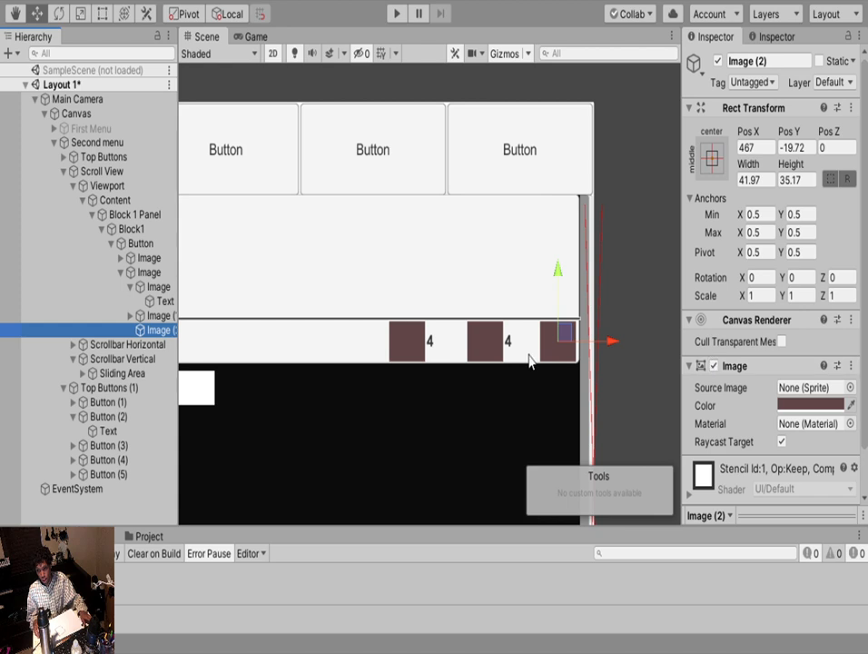
scroll(599, 352, "up", 4)
scroll(579, 335, "up", 2)
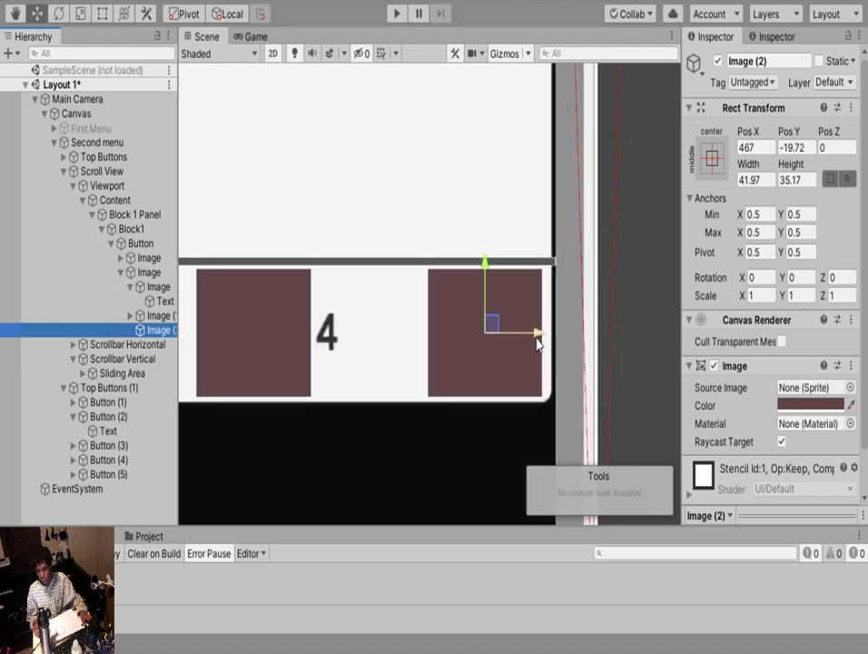
left_click_drag(537, 338, 524, 347)
Shift all three icon Images together a little to the left along the strip below the divider line
scroll(517, 356, "down", 4)
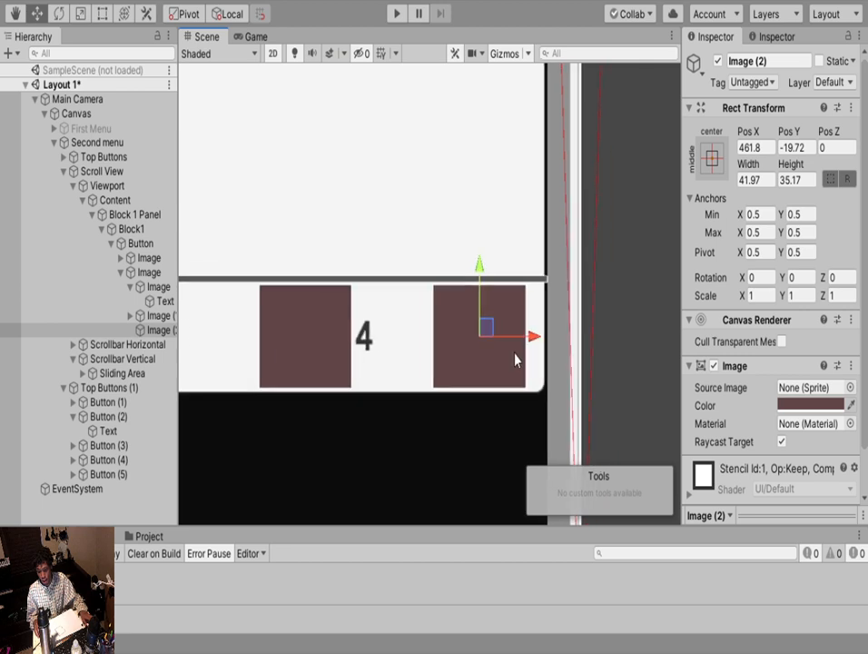
left_click(132, 286)
left_click(152, 287, "shift")
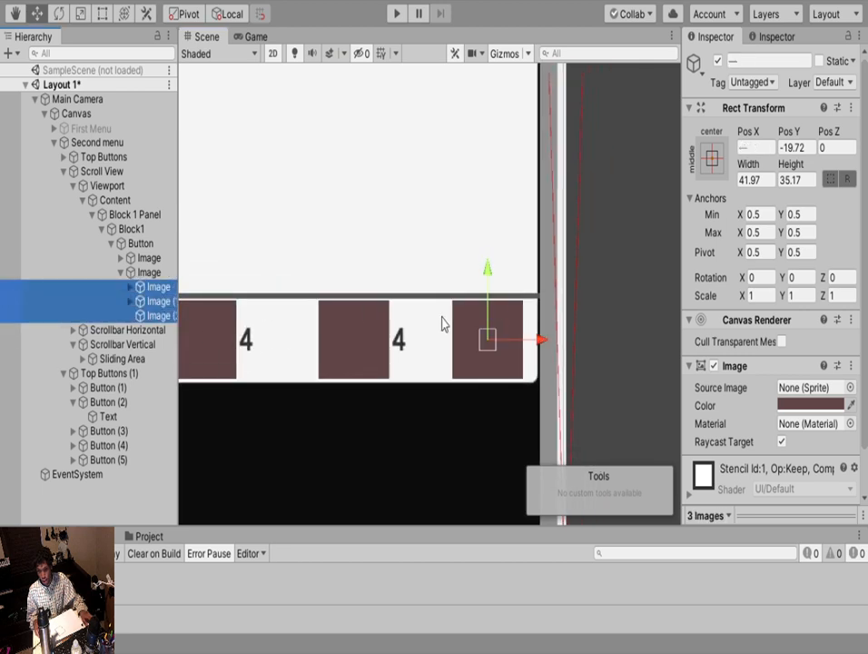
left_click_drag(542, 344, 520, 343)
Resize only the third icon Image with the Rect tool to about 56.1 wide, extending it to near the block's right edge
left_click(101, 15)
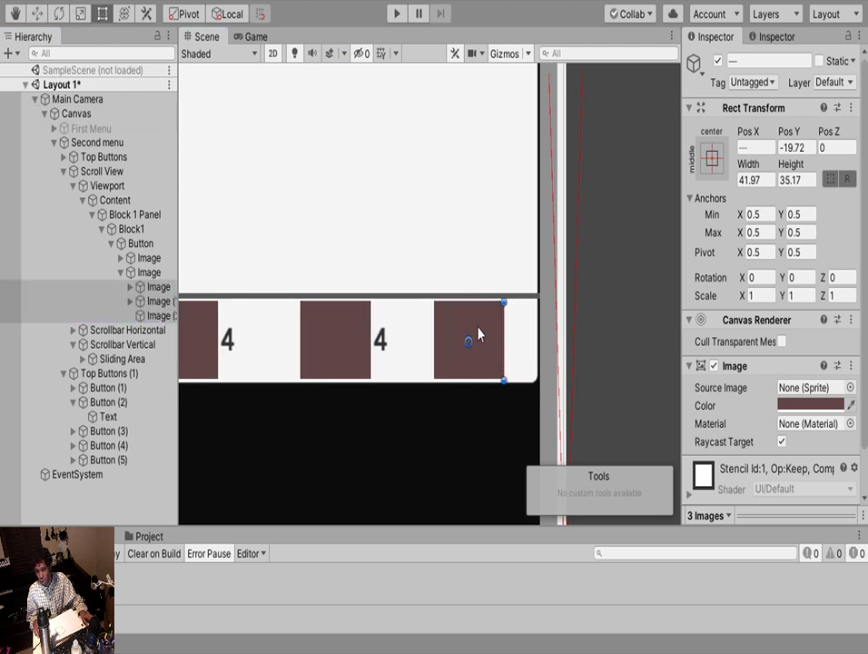
left_click_drag(502, 338, 525, 339)
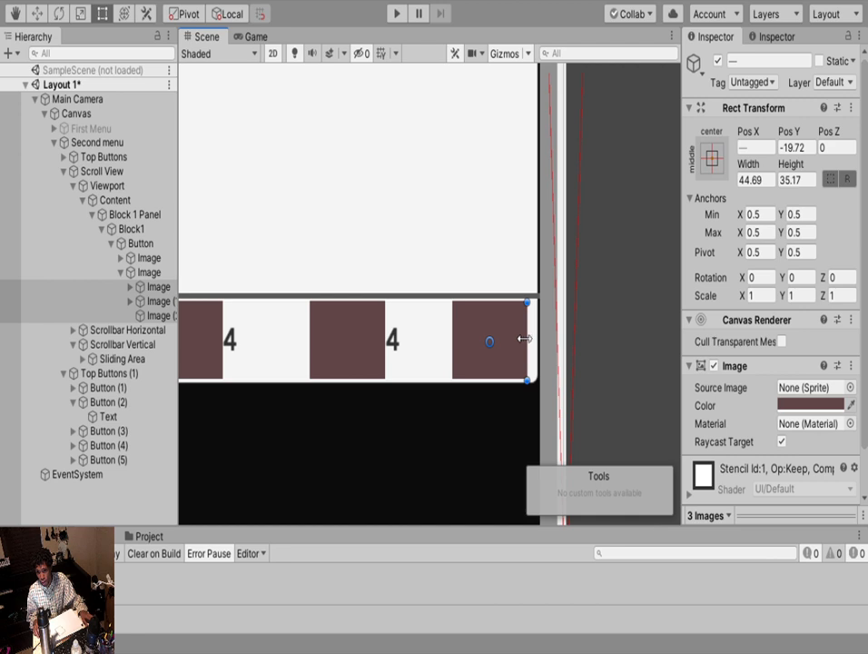
key("ctrl+z")
left_click(156, 315)
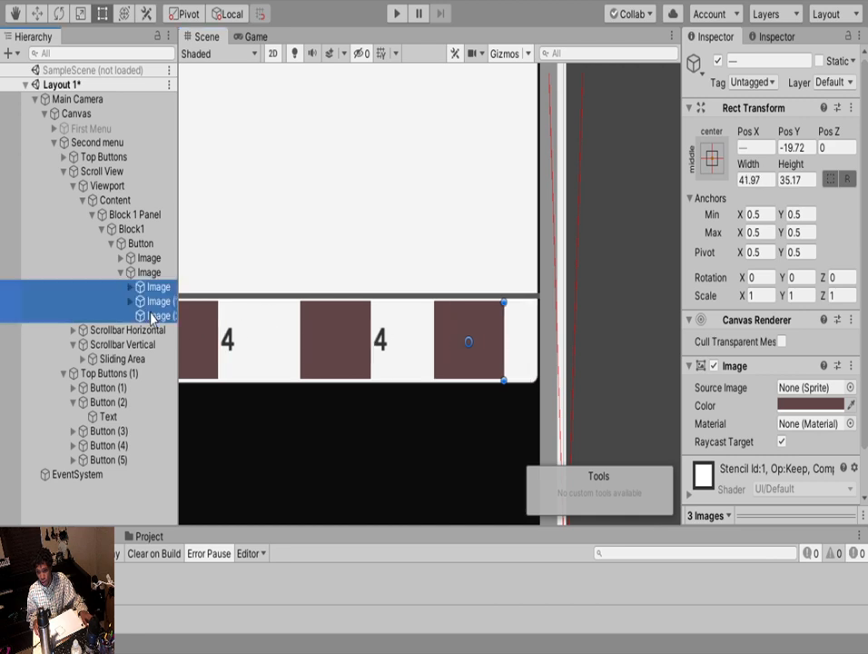
left_click_drag(503, 356, 525, 361)
left_click_drag(434, 356, 438, 356)
Duplicate the third icon Image and set the copy's source image to the Knob sprite
left_click(160, 316)
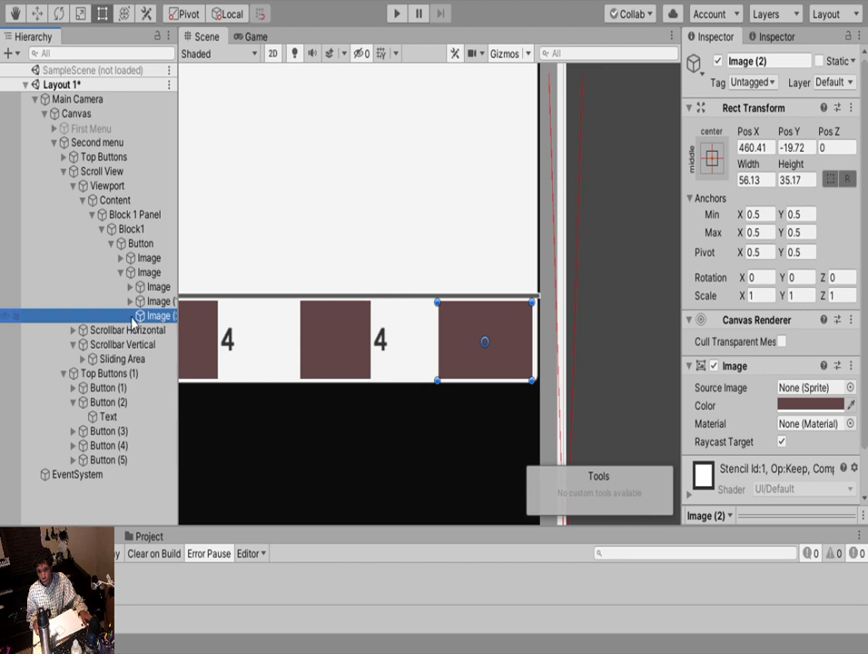
key("ctrl+d")
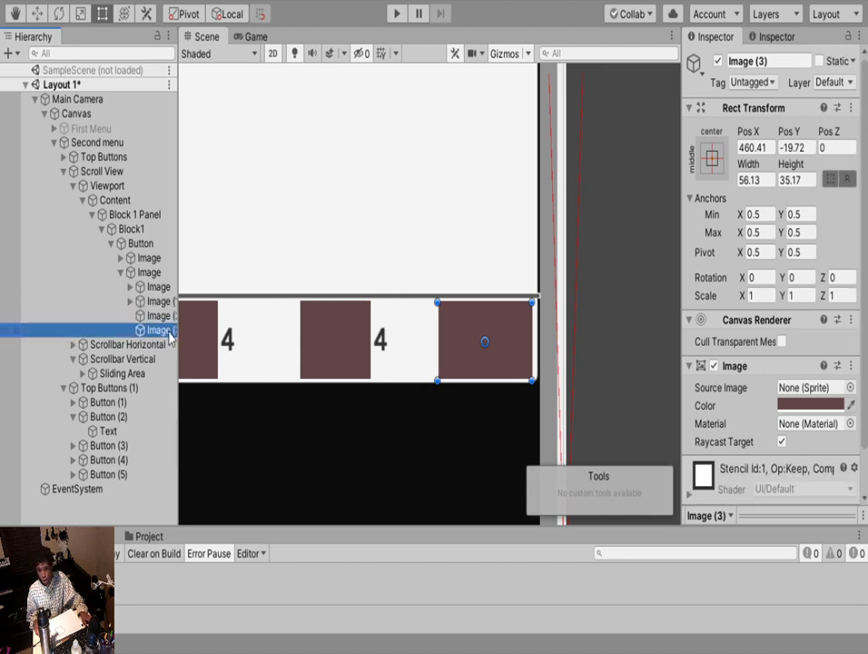
left_click(813, 387)
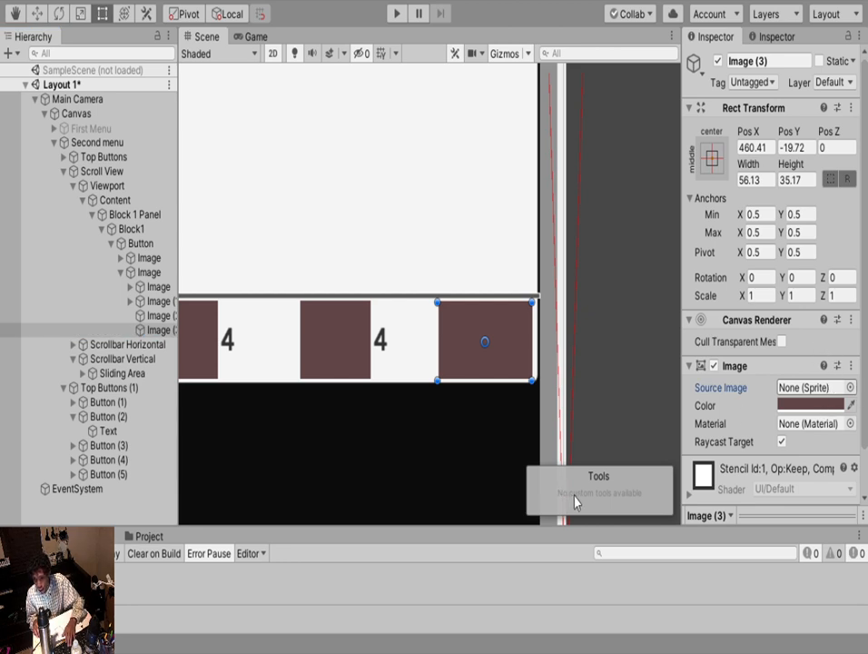
double_click(585, 466)
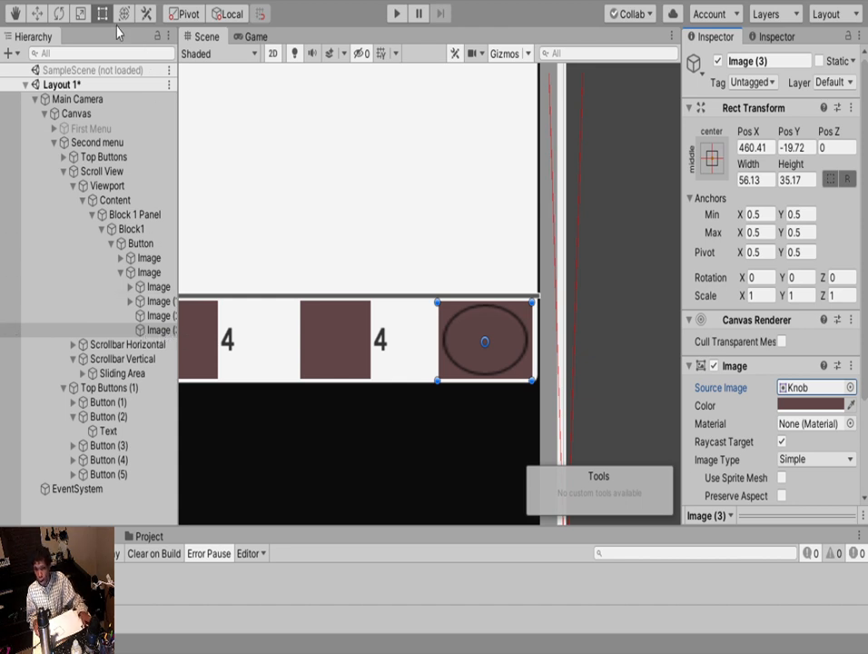
Scale the Knob image down uniformly to about 0.33 and set its color to black
left_click(37, 13)
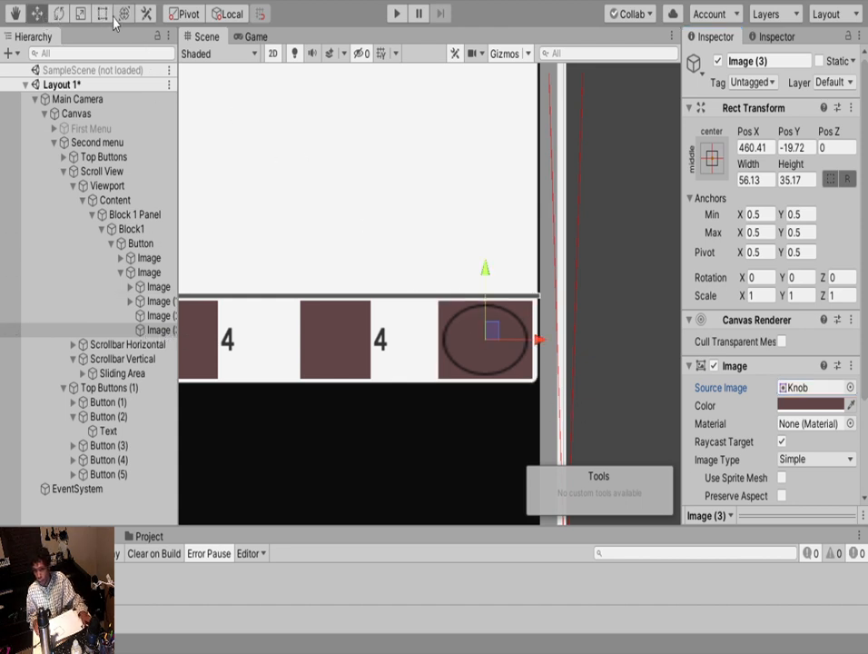
left_click(80, 14)
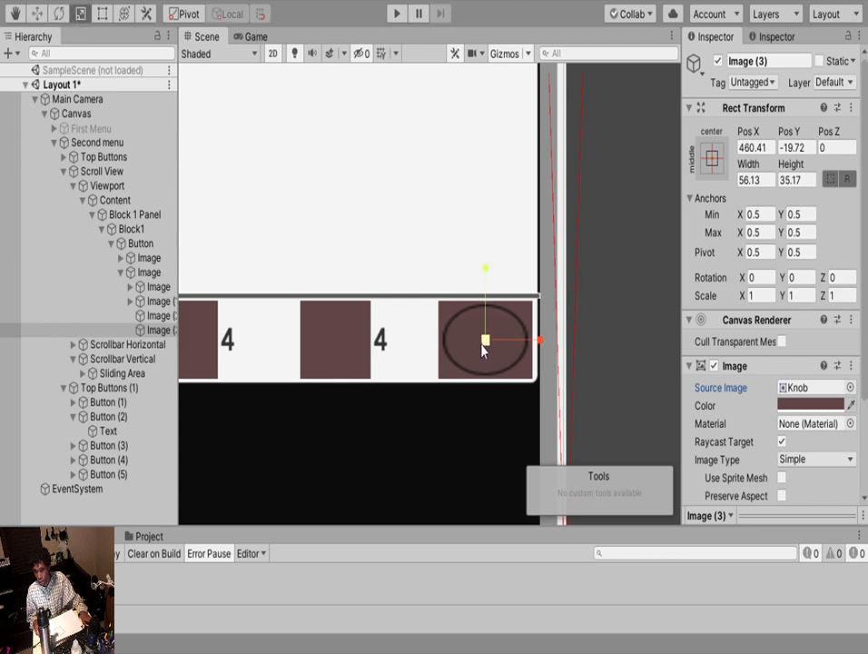
left_click_drag(484, 349, 463, 397)
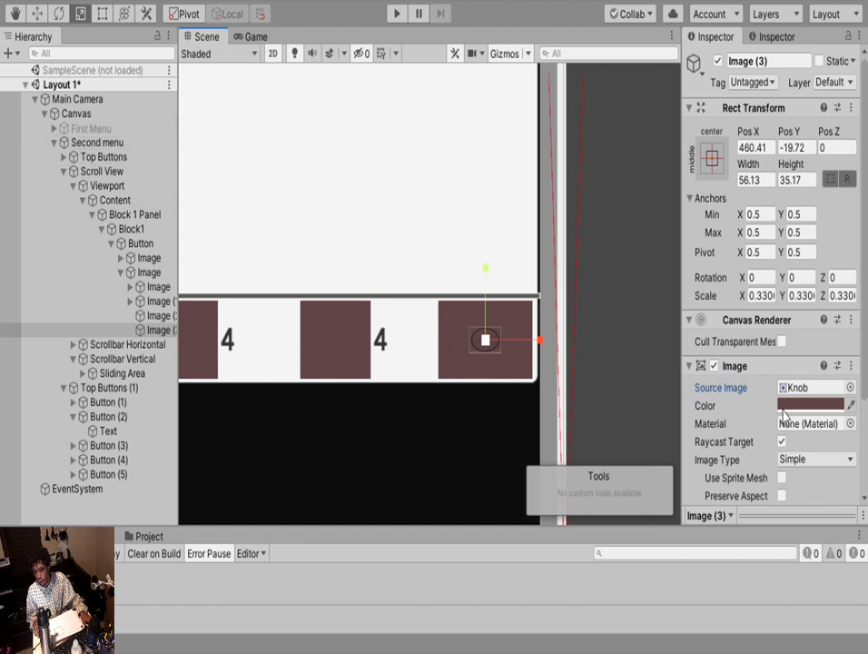
left_click_drag(782, 262, 714, 345)
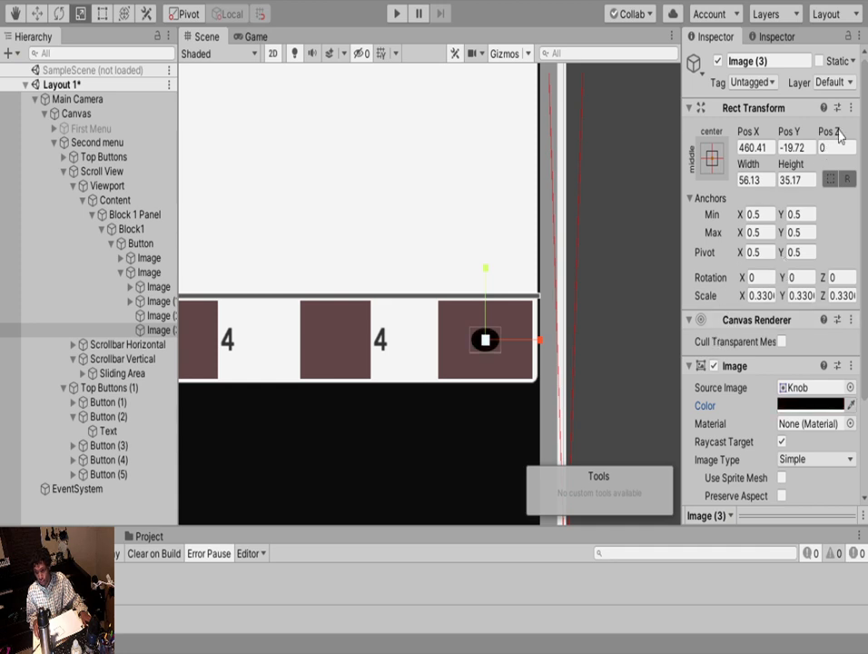
left_click(159, 329)
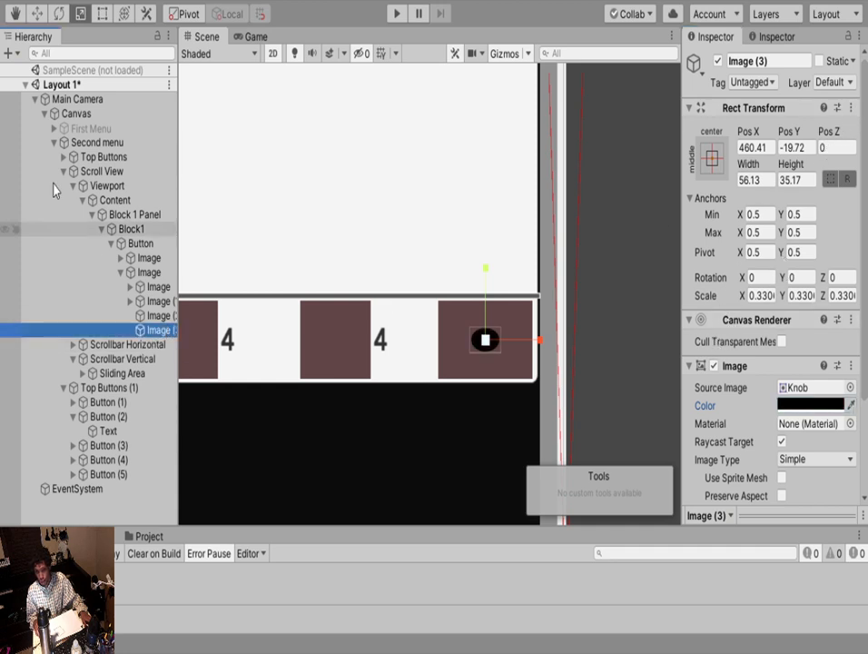
Move the black Knob dot to the left part of the third icon Image, and add two copies spaced in a row to its right
left_click(36, 13)
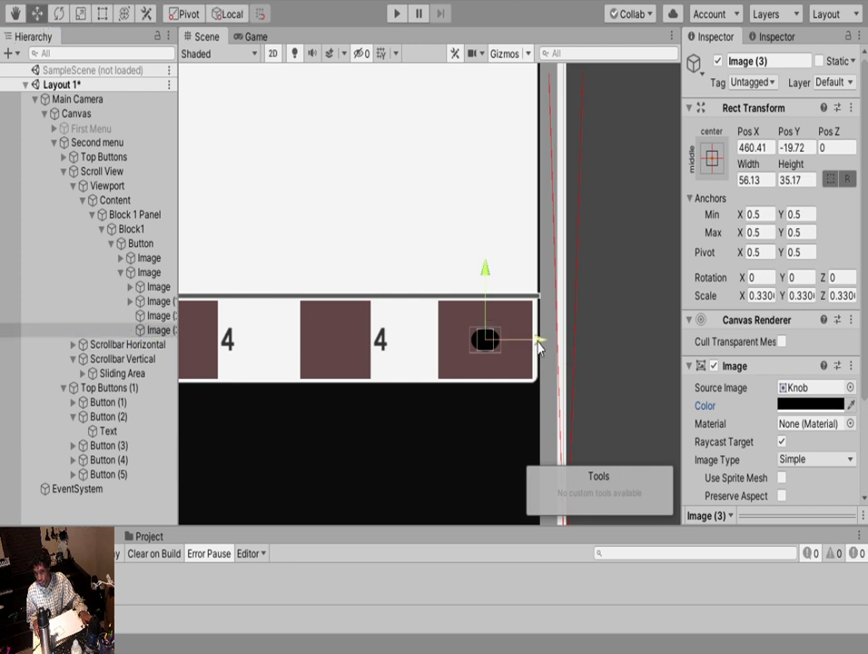
left_click_drag(541, 343, 509, 342)
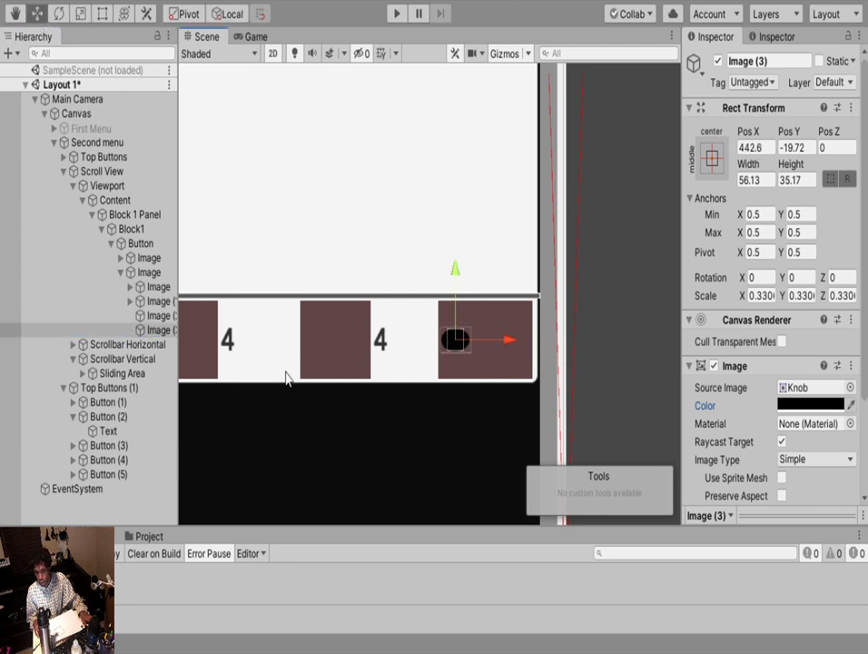
left_click(165, 332)
key("ctrl+d")
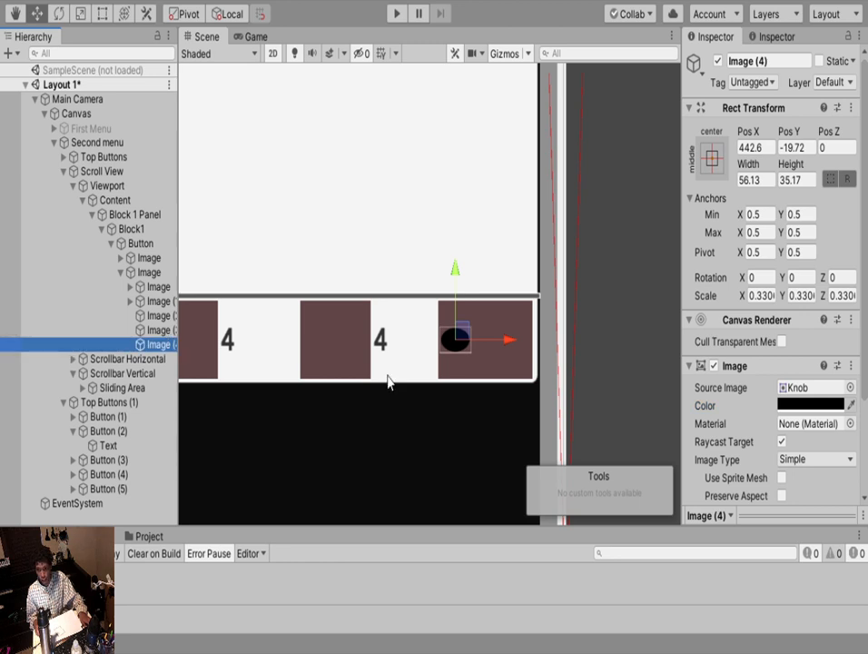
left_click_drag(509, 345, 577, 347)
key("ctrl+d")
Nudge the two copied dots slightly left and center the row of three dots within the third icon Image
left_click(159, 345, "ctrl")
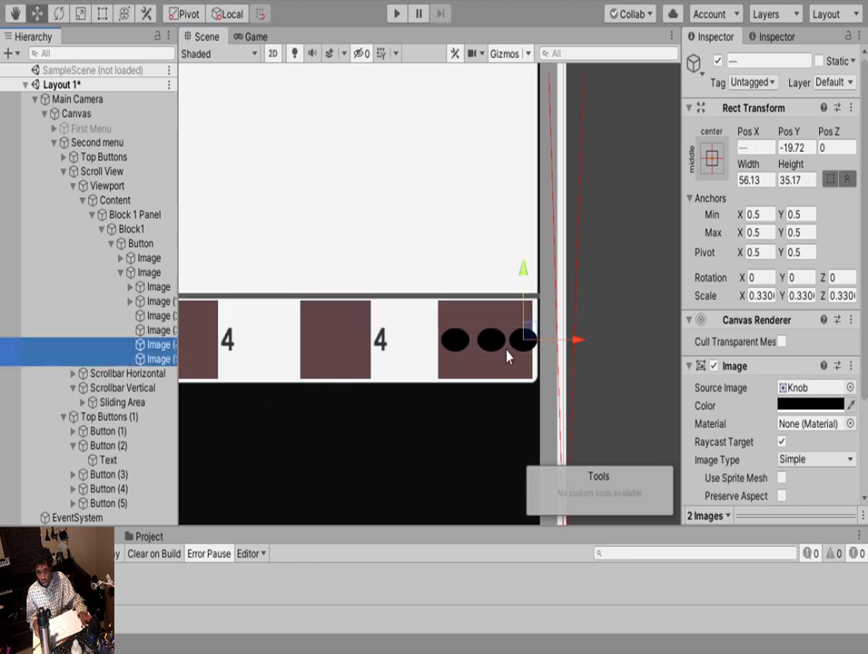
left_click_drag(574, 341, 570, 343)
scroll(511, 349, "up", 5)
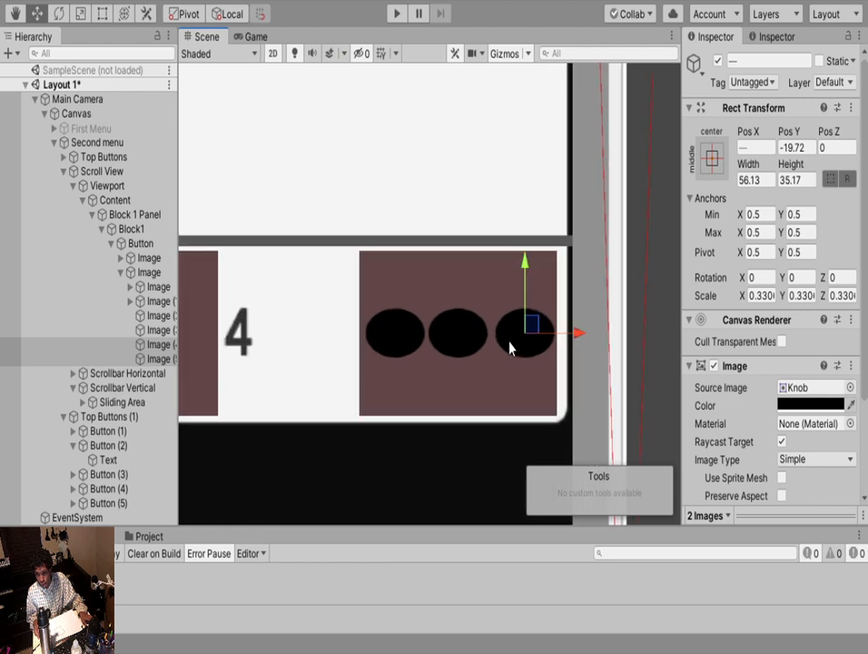
scroll(511, 349, "up", 2)
left_click(146, 332, "ctrl")
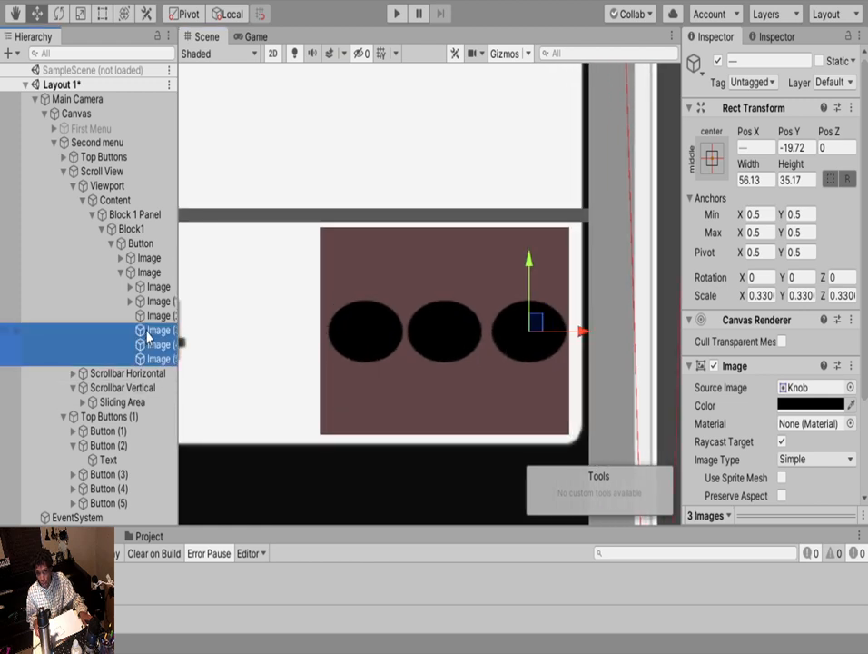
left_click_drag(581, 334, 581, 335)
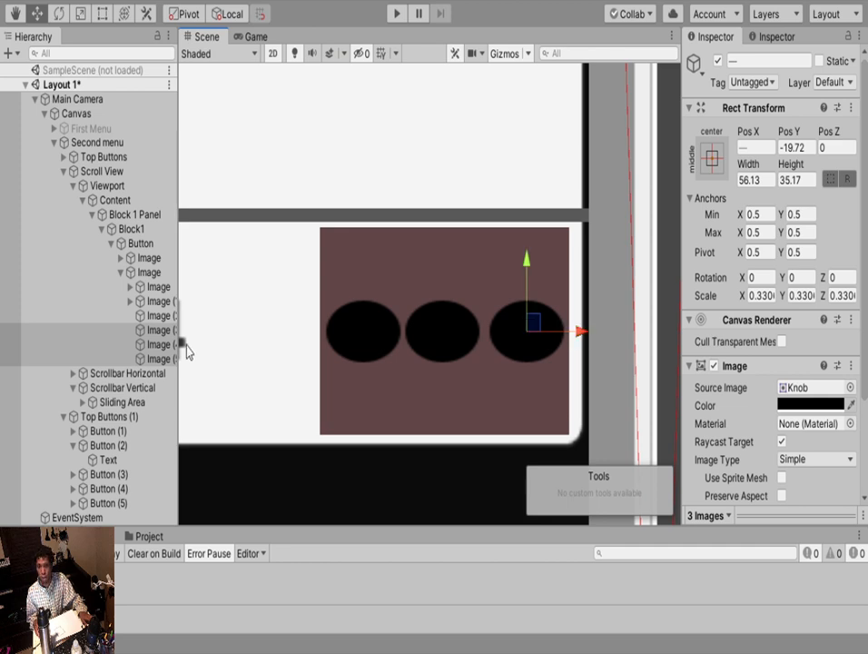
Parent the three dots to the third icon Image and add a Button component to that Image
left_click(163, 331)
mouse_move(163, 332)
left_mouse_down()
mouse_move(169, 338)
mouse_move(165, 317)
left_mouse_up()
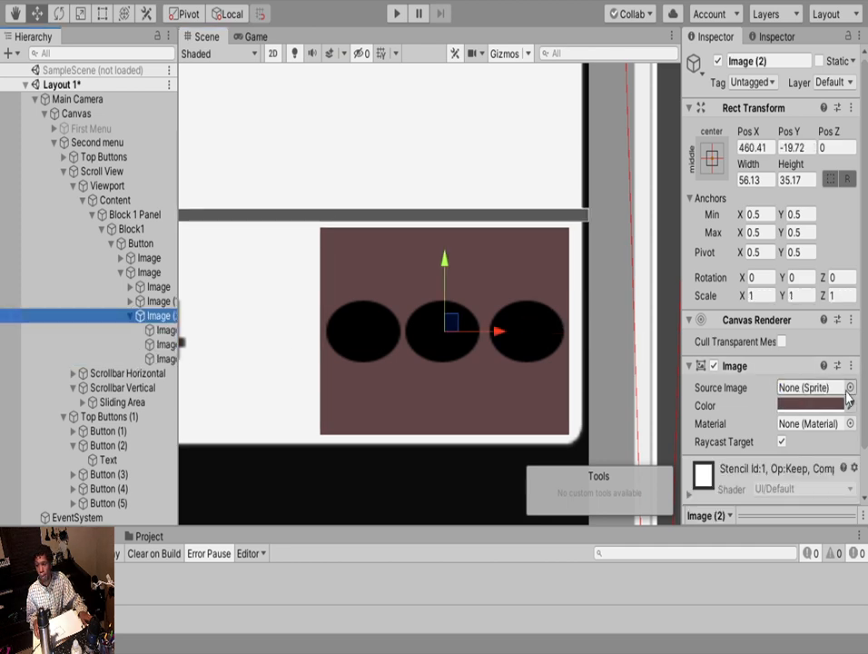
scroll(808, 413, "down", 2)
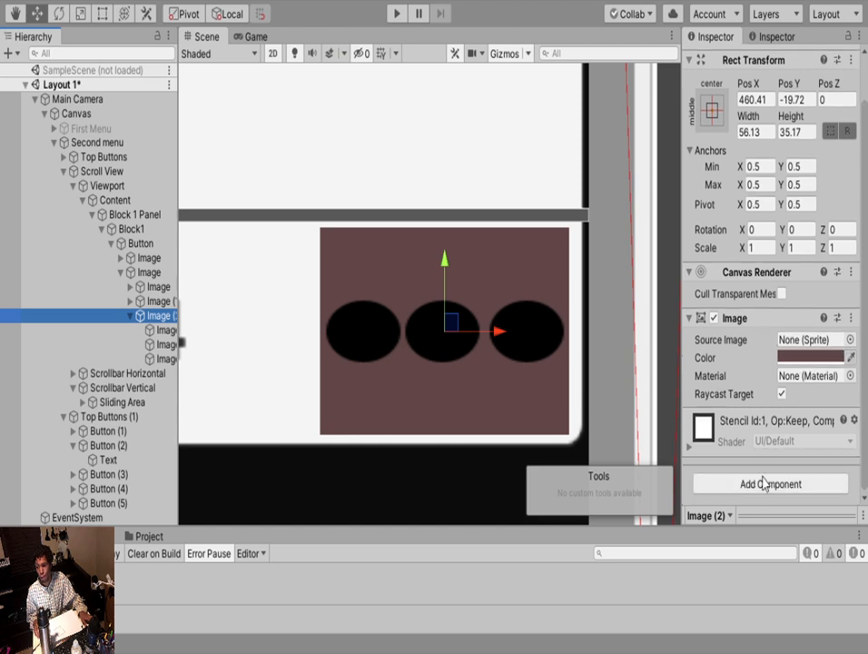
left_click(732, 442)
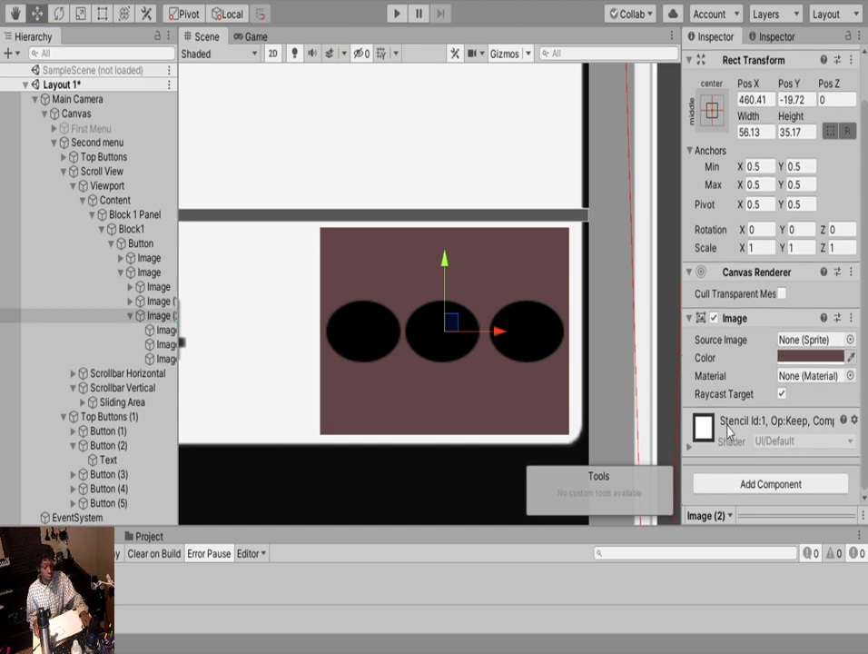
left_click(741, 422)
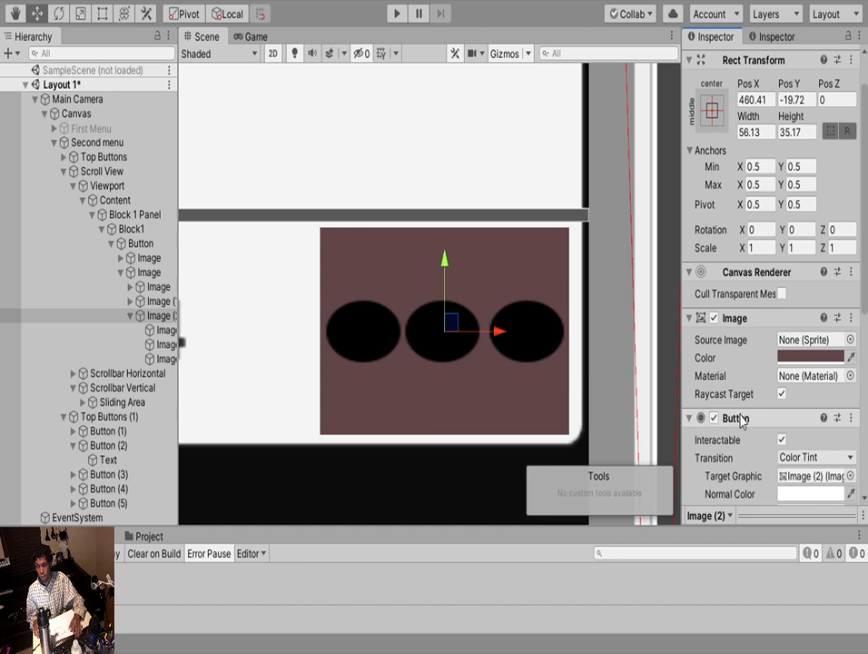
Make the third icon Image's color fully transparent so only its three dots are drawn
left_click(157, 317)
left_click(754, 356)
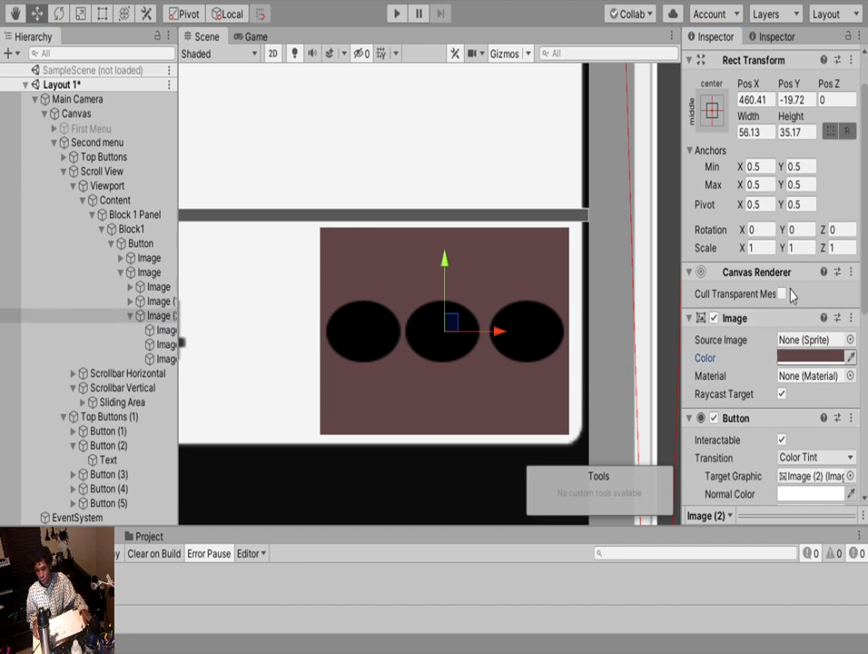
left_click_drag(752, 473, 431, 405)
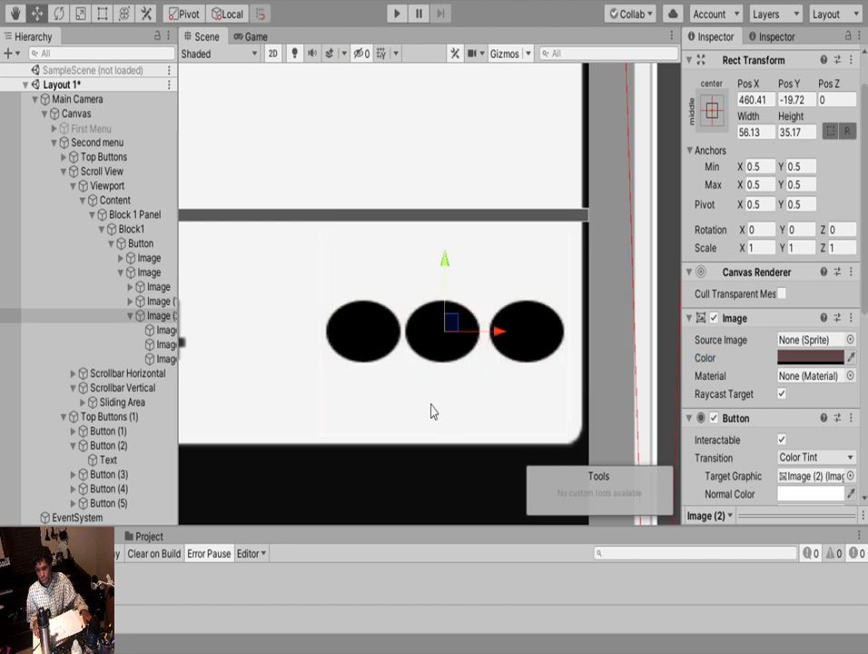
Review the block's hierarchy, checking the divider line Image, the icon Images with their number texts, and the Text objects under the first Image
scroll(320, 364, "down", 10)
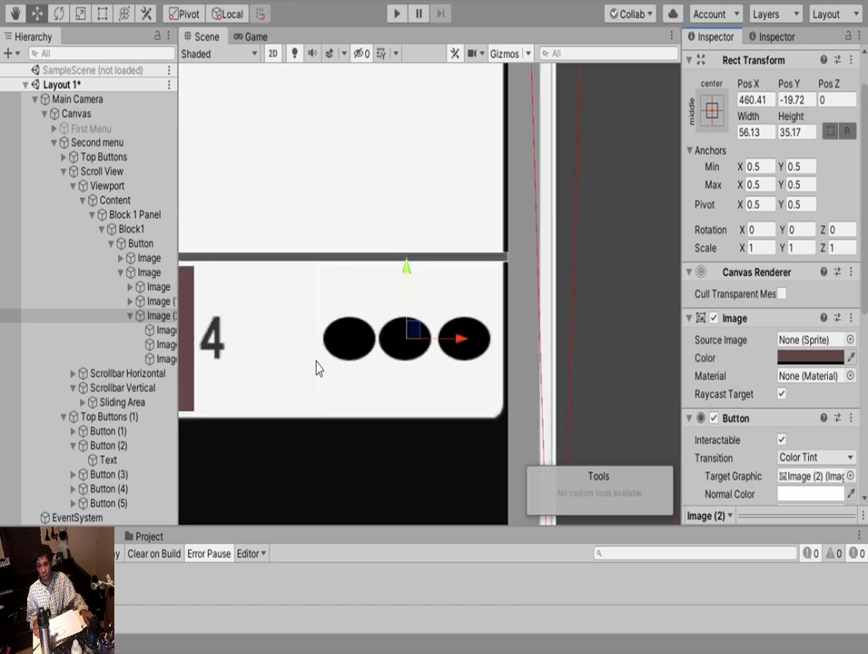
middle_click_drag(320, 364, 600, 331)
scroll(600, 374, "down", 2)
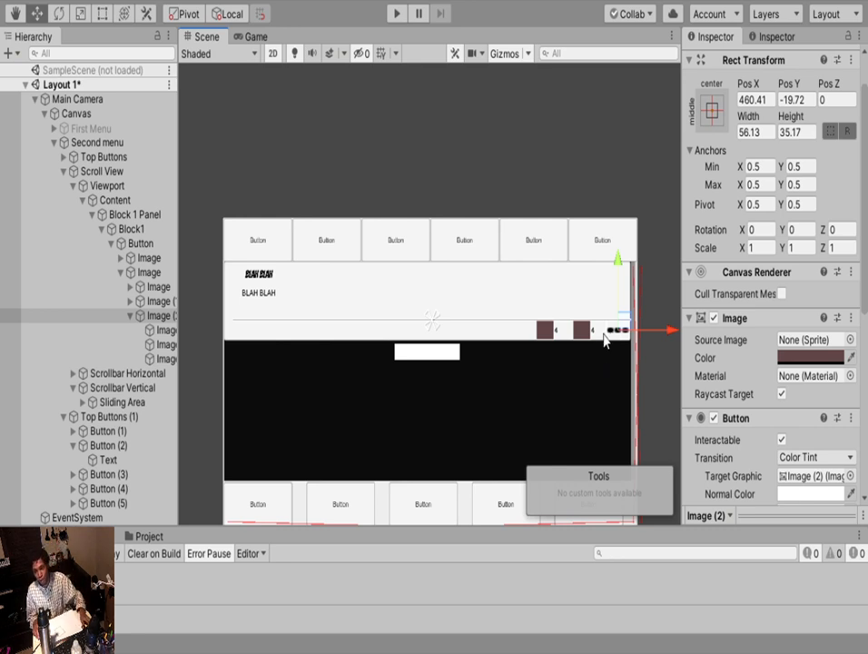
left_click(129, 316)
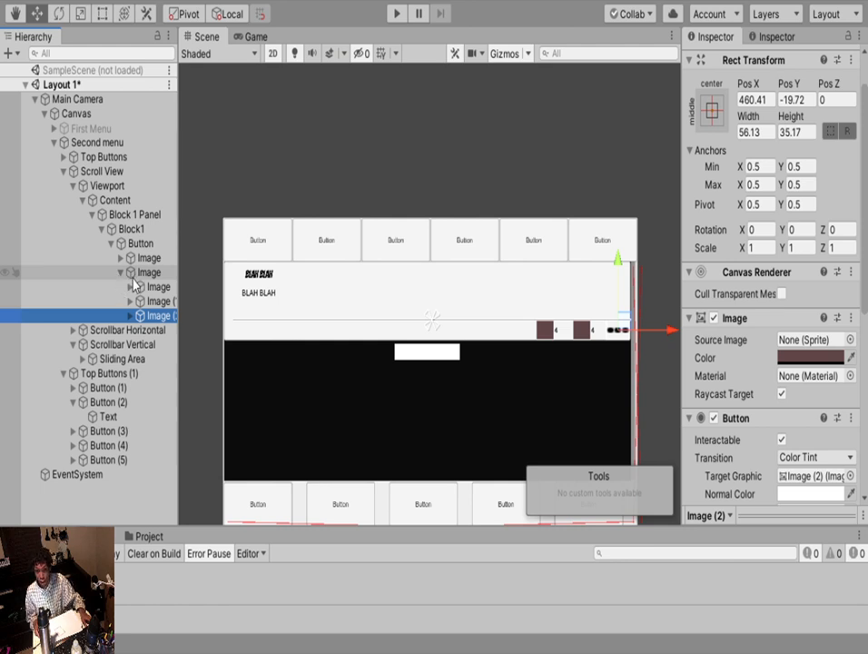
left_click(138, 287)
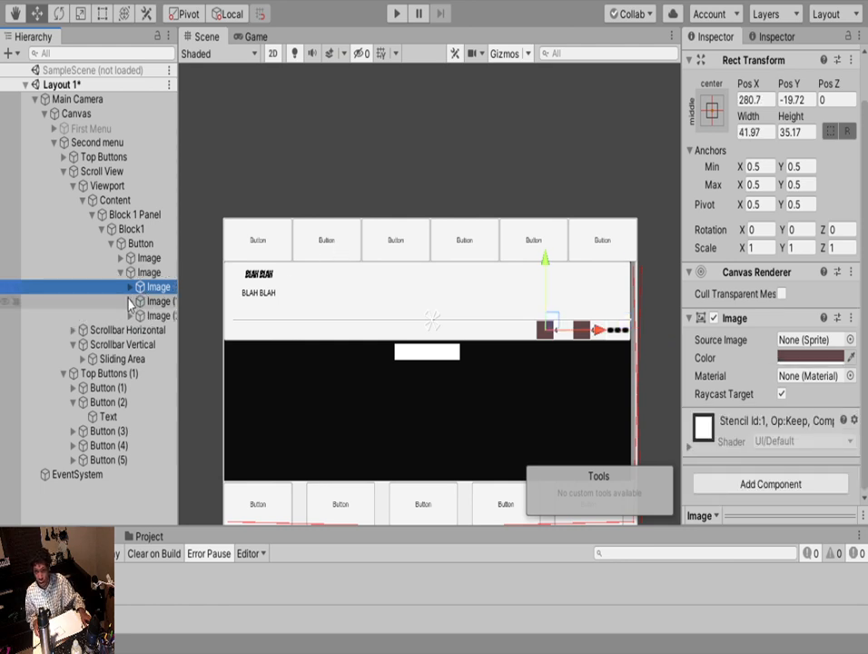
left_click(145, 273)
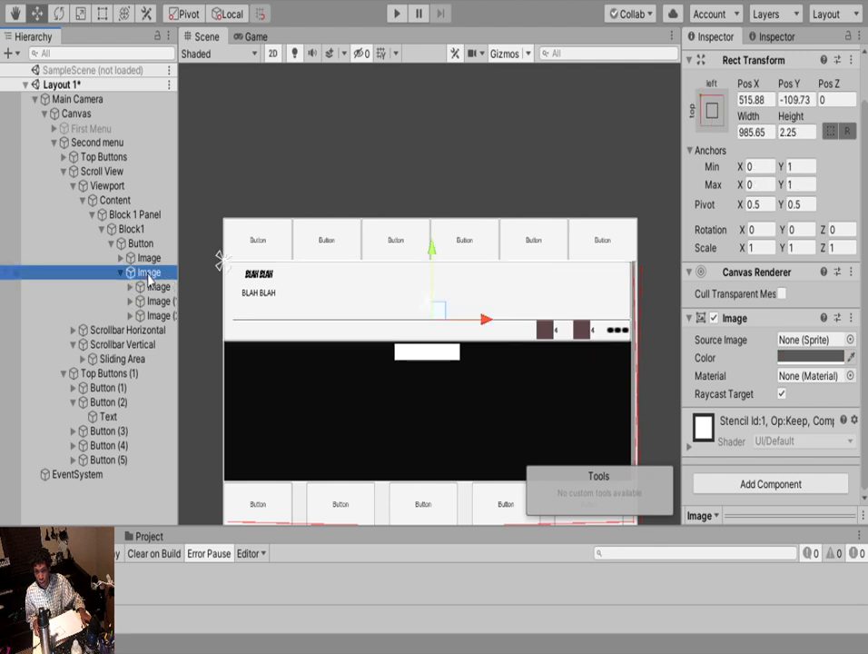
left_click(145, 287)
left_click(130, 287)
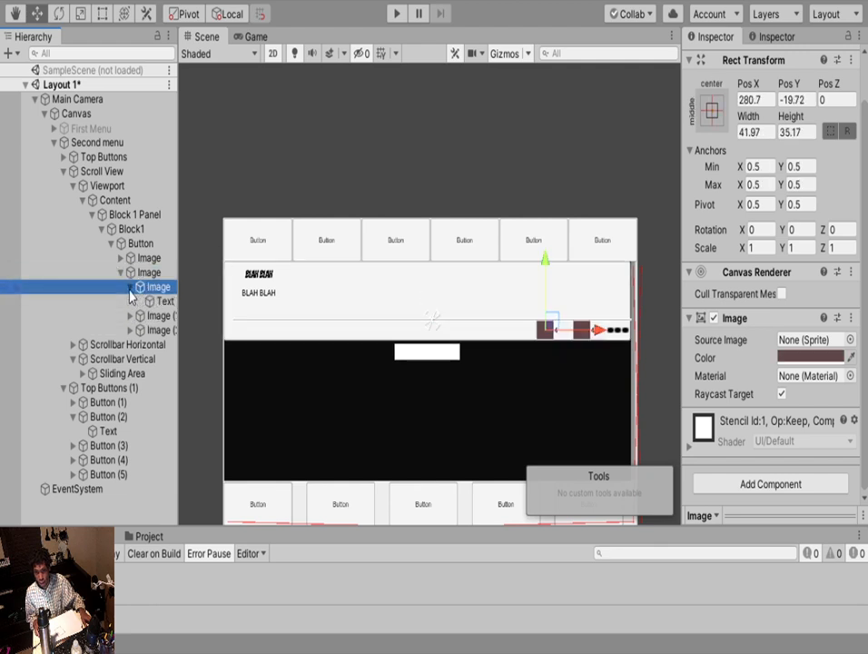
left_click(159, 301)
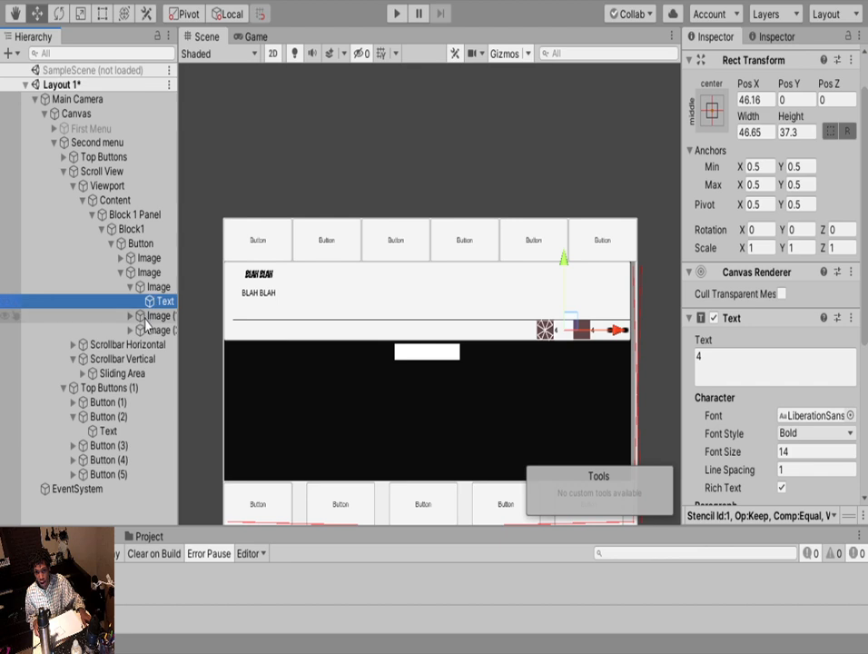
left_click(147, 318)
left_click(129, 315)
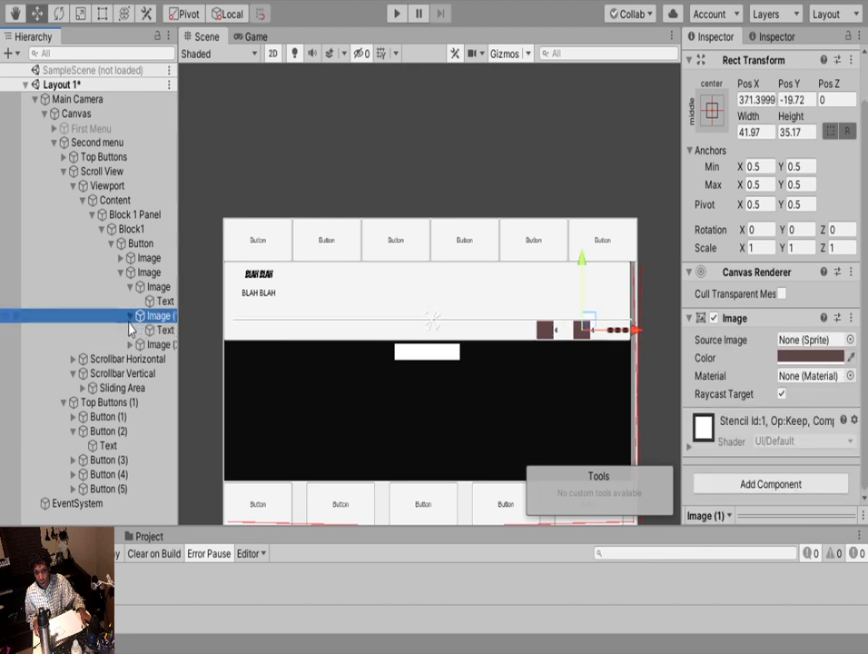
key("Down")
key("Down")
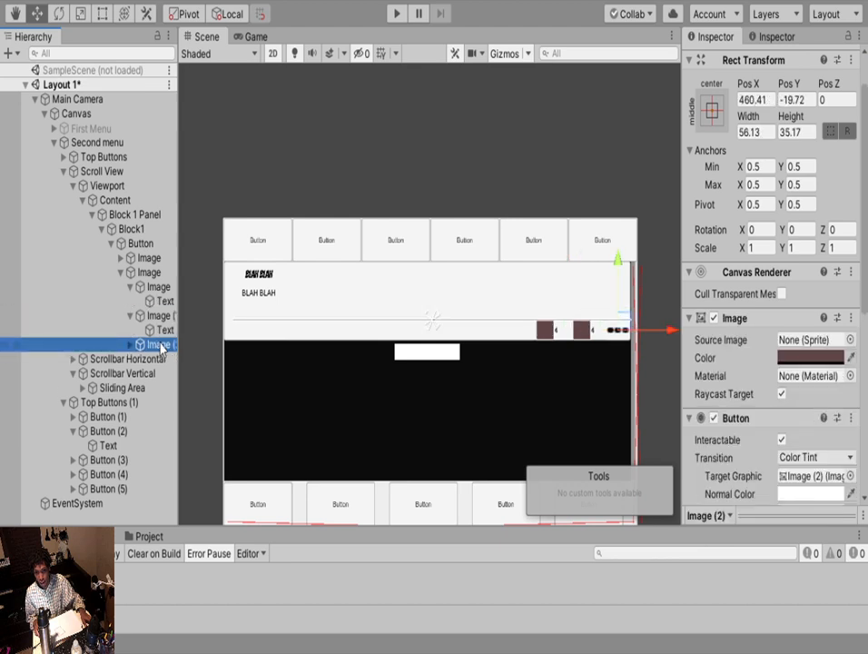
left_click(121, 272)
left_click(141, 259)
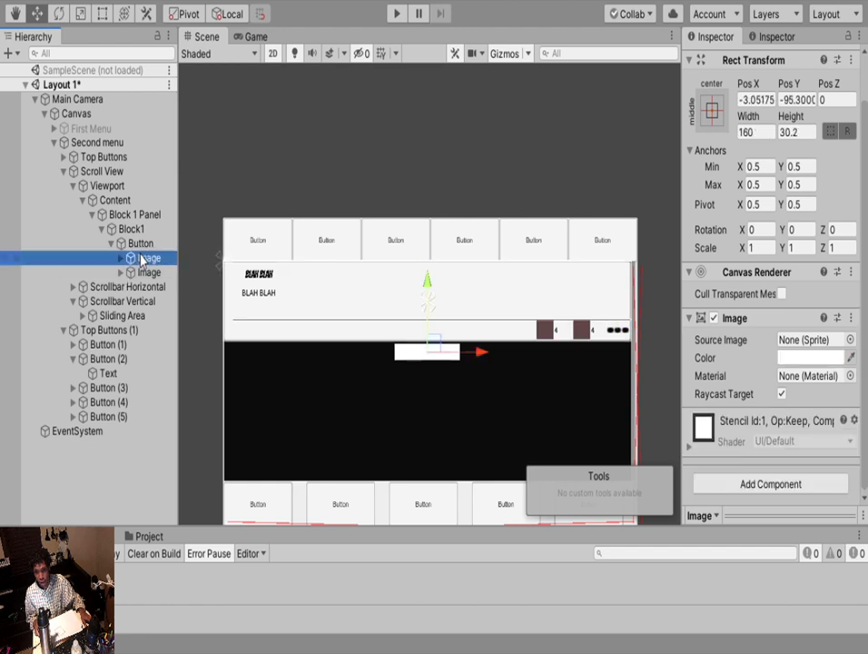
left_click(121, 257)
left_click(155, 301)
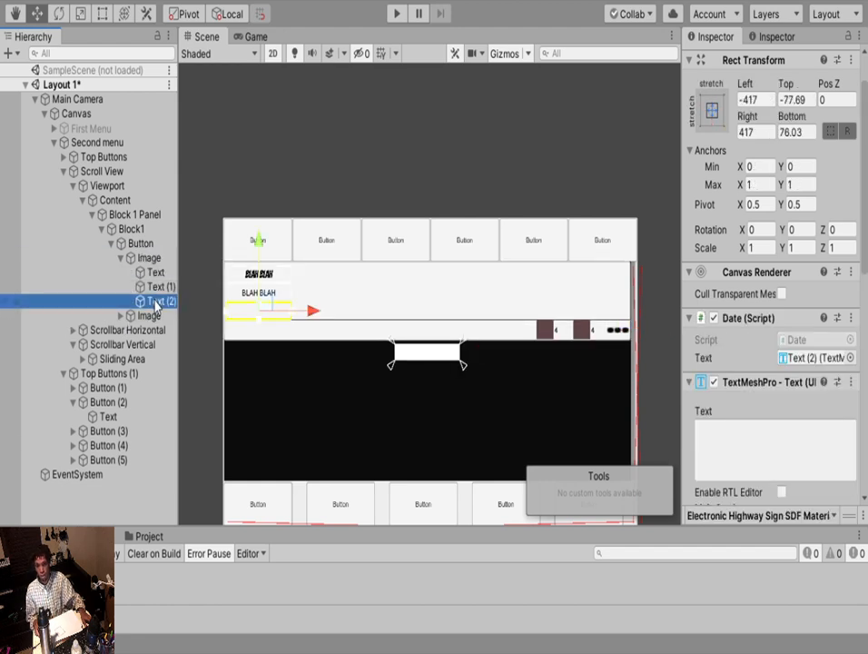
Add a UI Button as a child of the block's first Image, alongside the title, subtitle and date texts
left_click(145, 259)
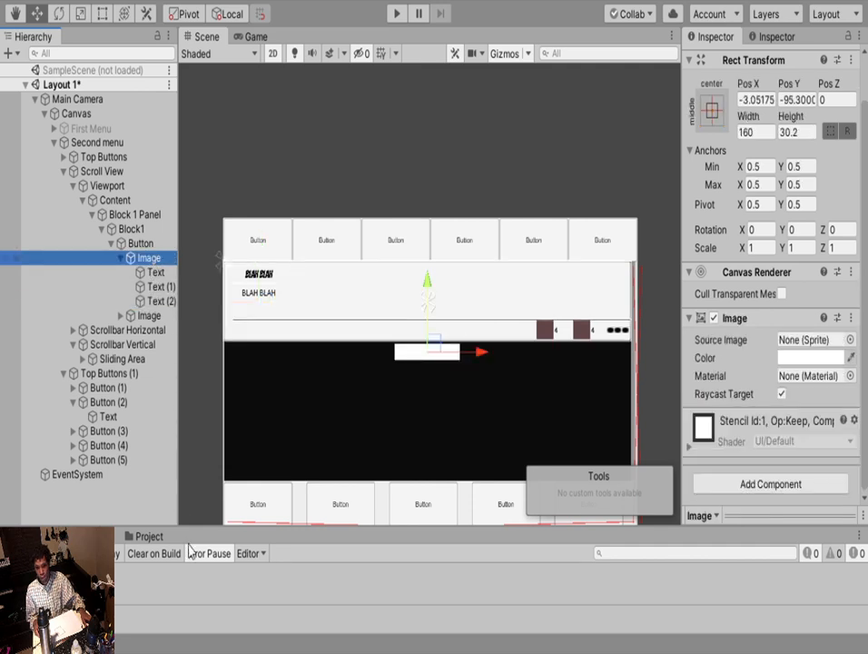
left_click(350, 329)
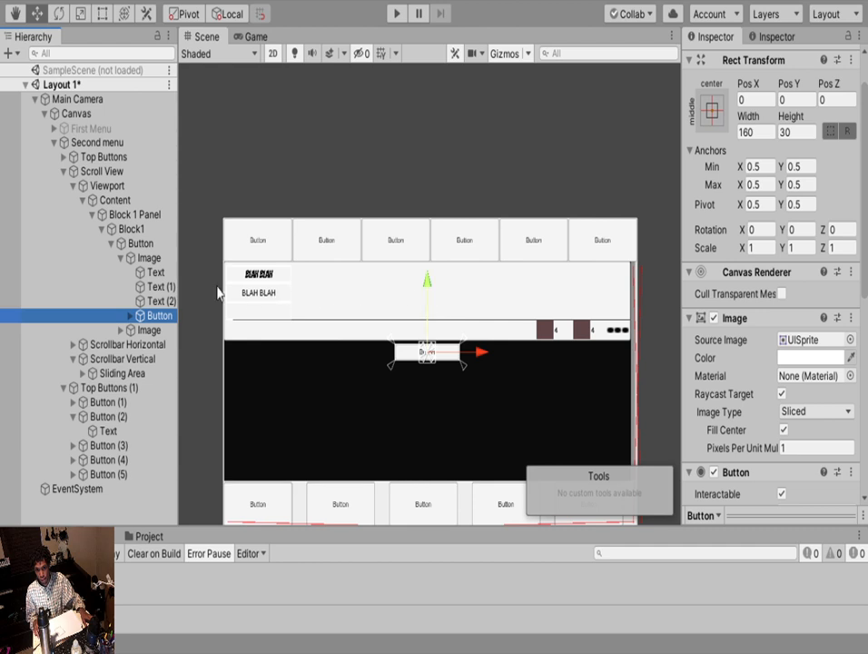
left_click(145, 258)
left_click(147, 251)
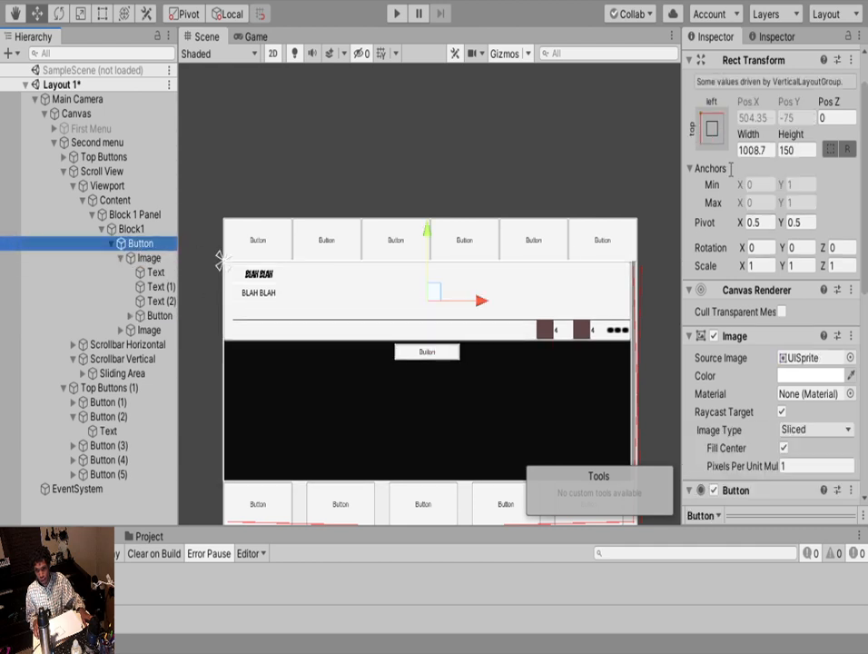
left_click(103, 13)
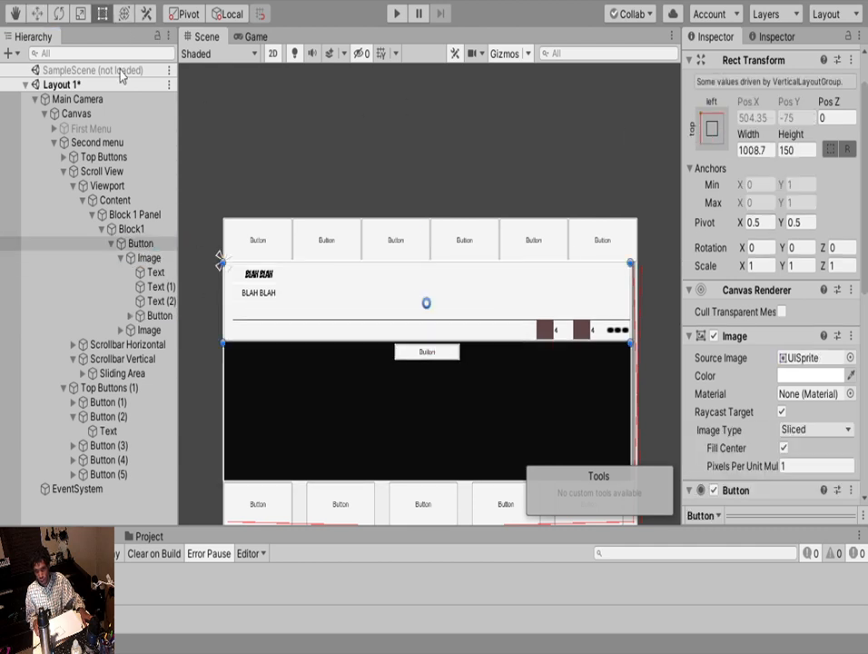
left_click(162, 317)
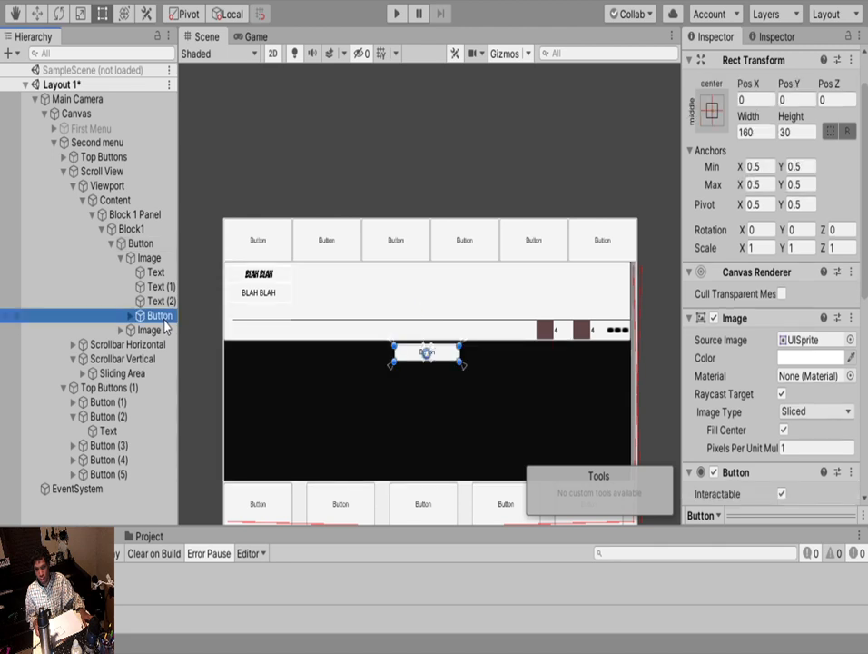
left_click(37, 14)
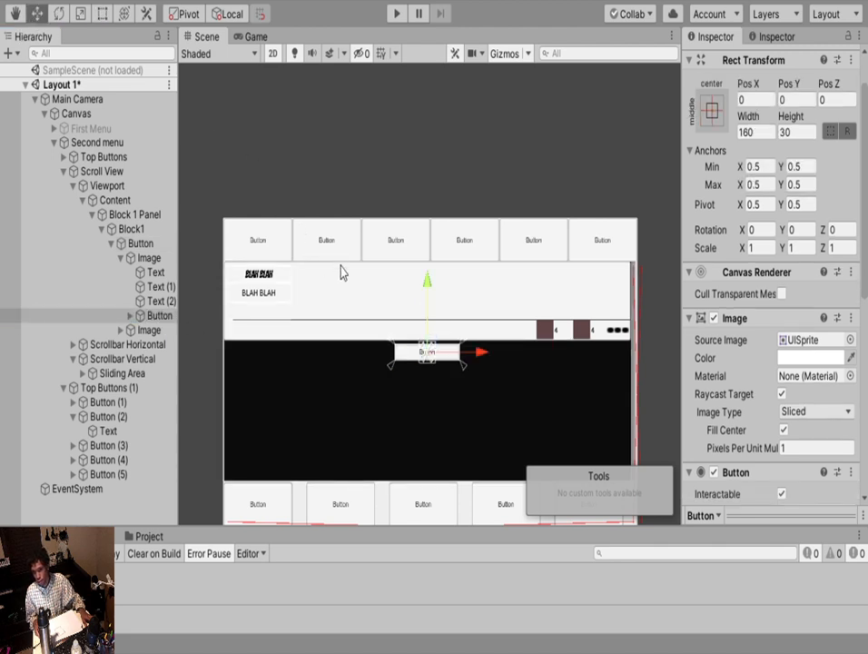
left_click_drag(427, 283, 417, 234)
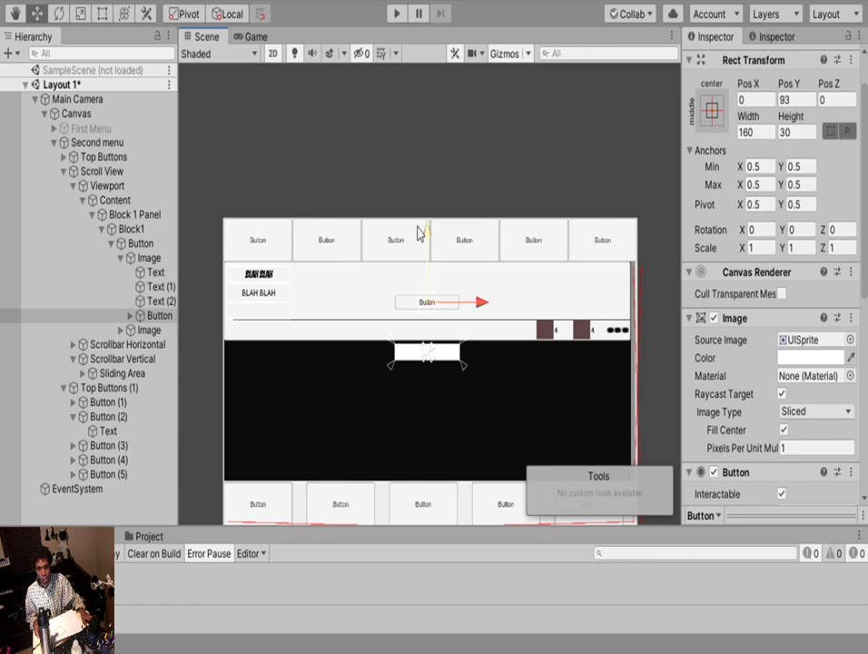
key("ctrl+z")
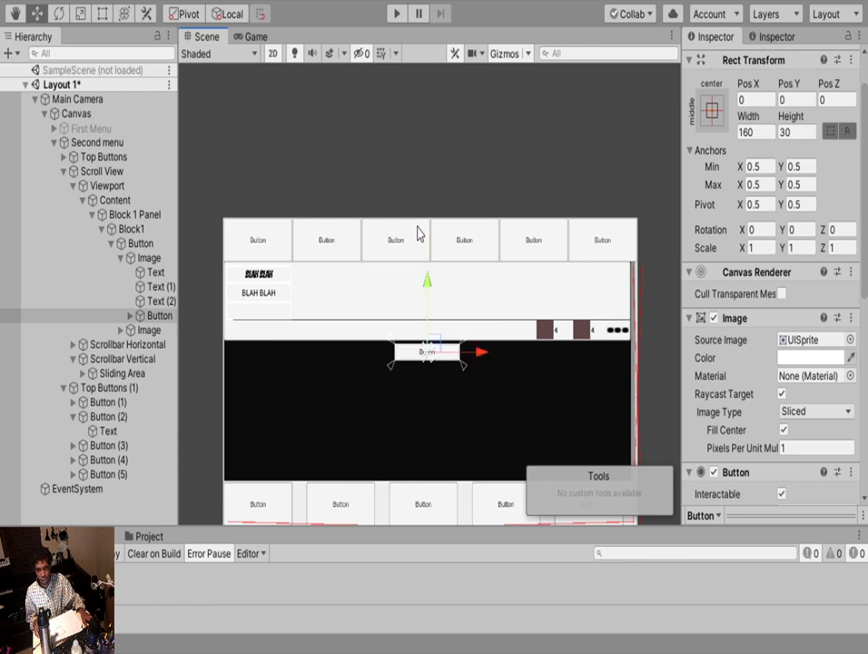
Move the new Button straight up into the block above the divider line, to Pos Y 116
left_click(149, 330)
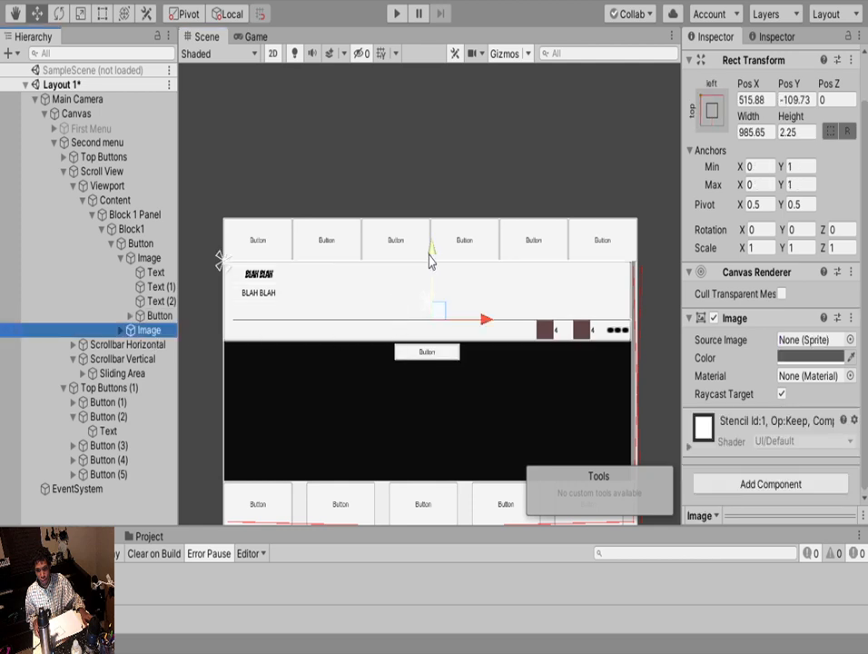
left_click(159, 315)
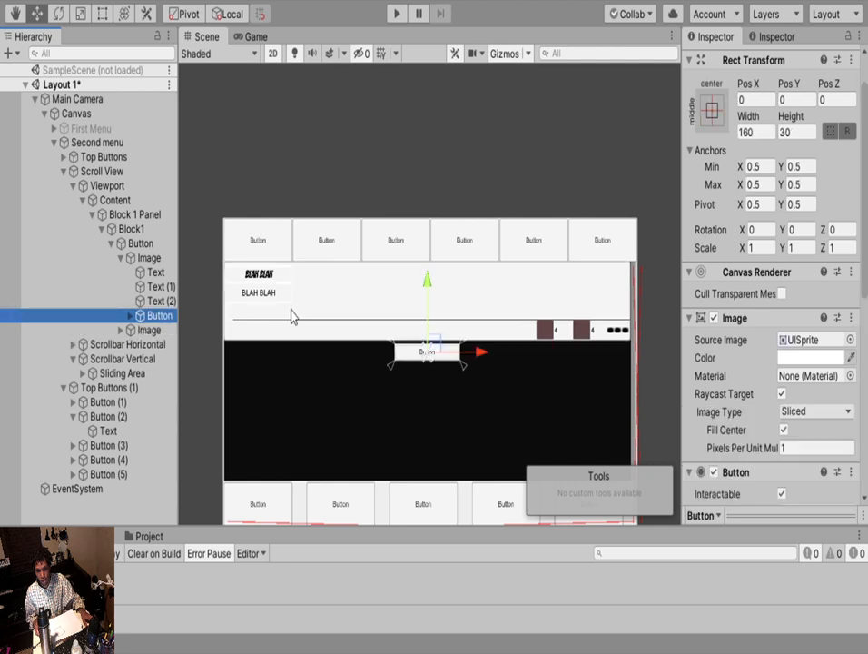
left_click_drag(429, 281, 428, 212)
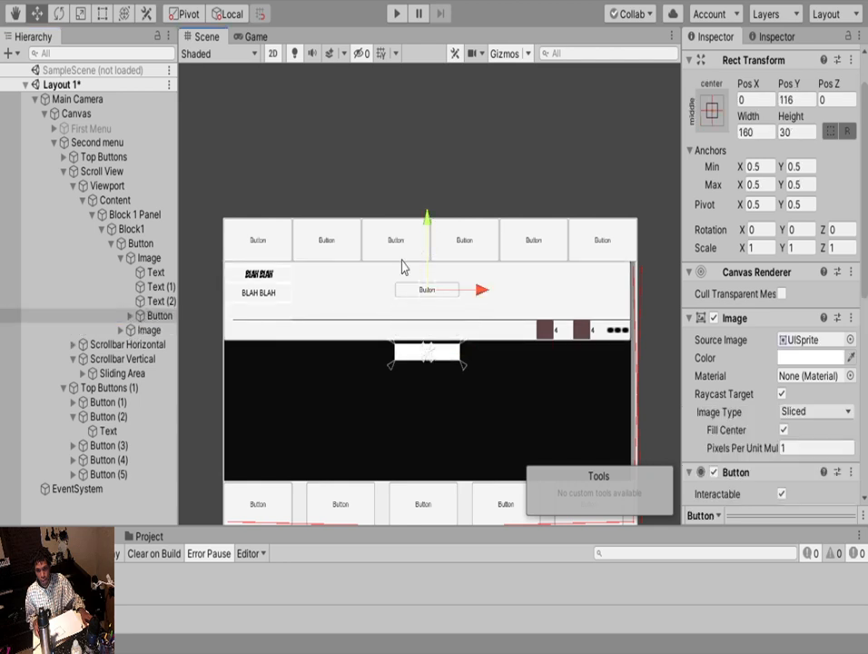
Cycle through the overlapping objects at the white rectangle below the block to identify which one draws it
left_click(402, 354)
left_click(402, 354)
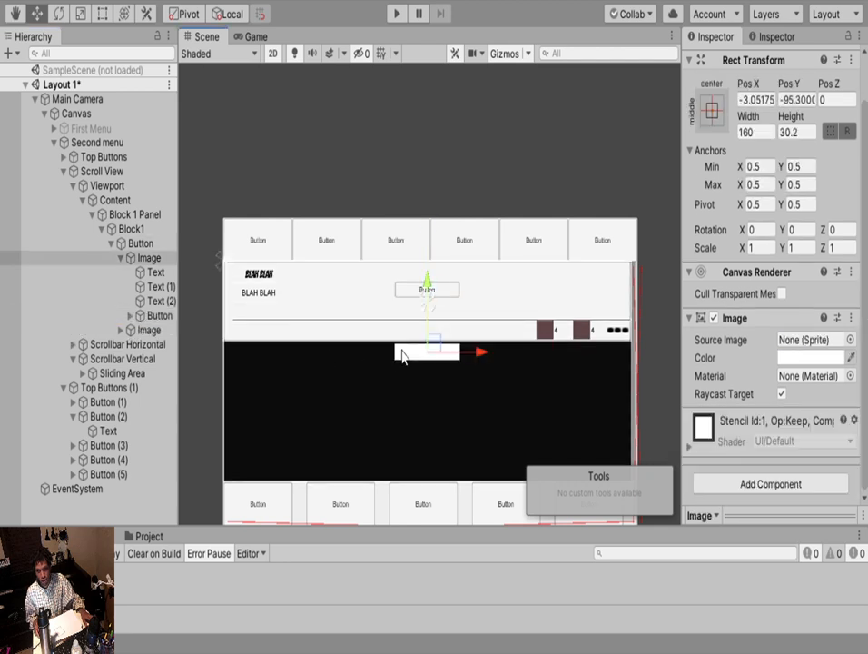
left_click(402, 354)
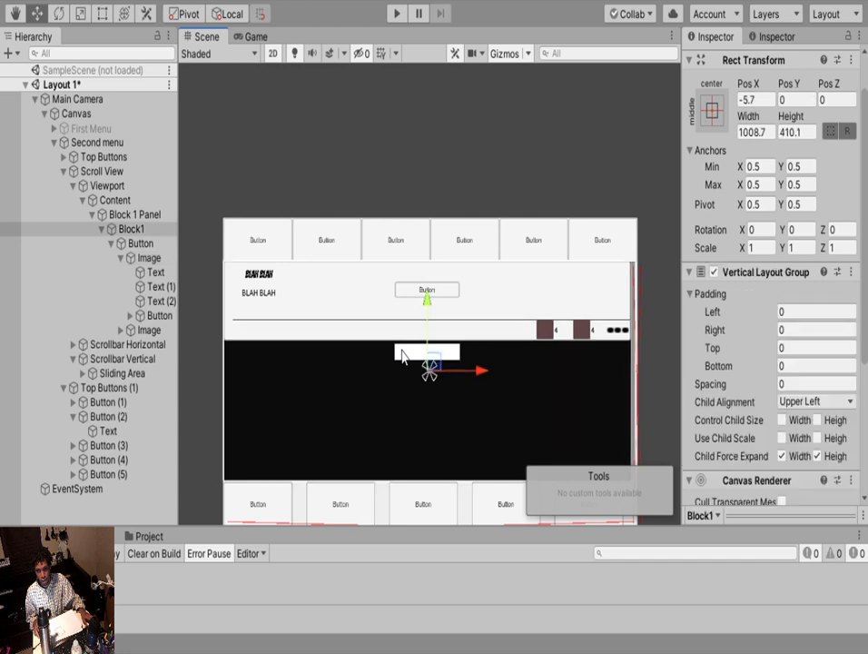
left_click(402, 354)
left_click(408, 359)
left_click(408, 358)
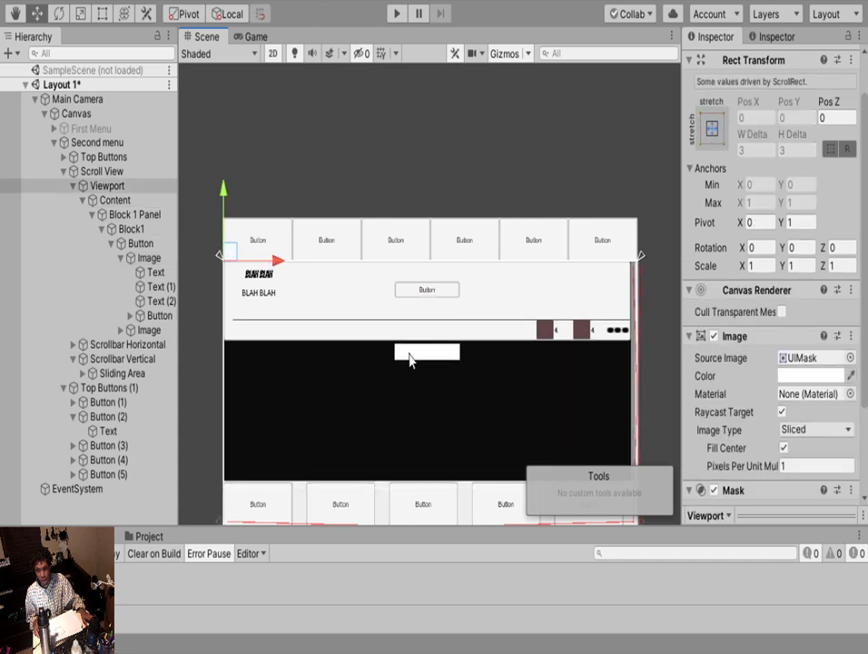
scroll(413, 361, "up", 5)
left_click(418, 354)
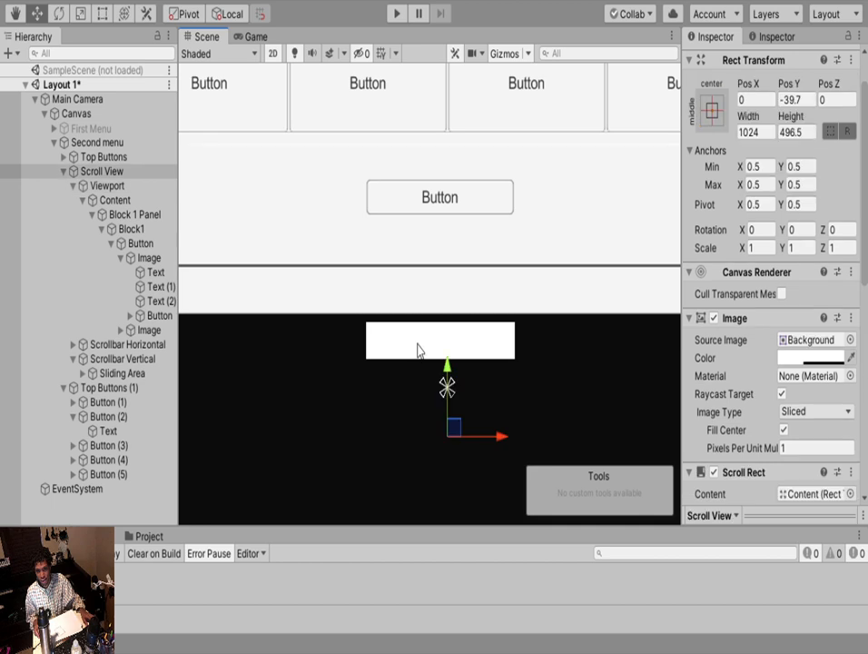
left_click(417, 350)
left_click(418, 351)
left_click(411, 350)
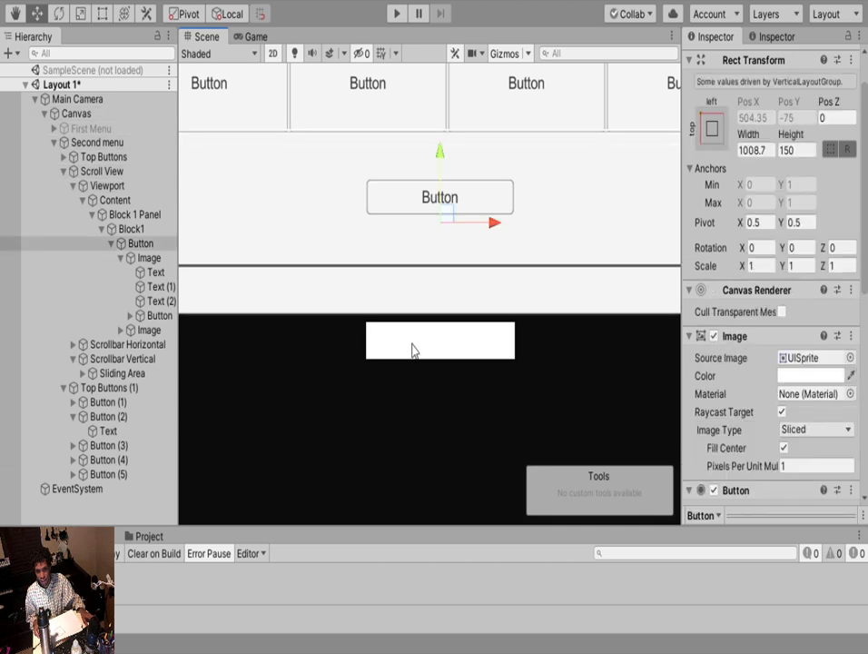
Toggle the divider line Image and the newly added Button off and on to check whether either draws the white rectangle
left_click(145, 331)
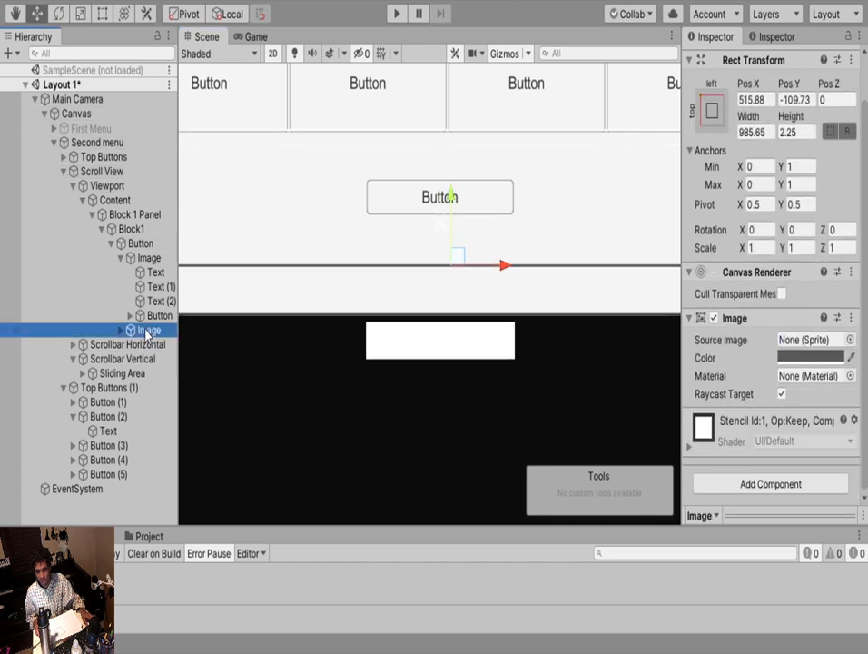
left_click(106, 16)
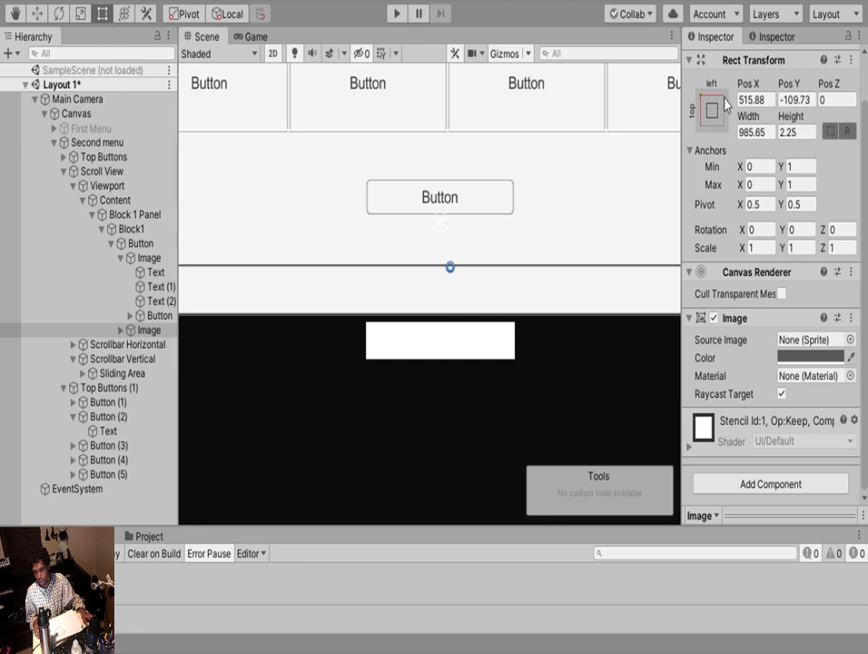
scroll(772, 182, "up", 1)
left_click(718, 61)
left_click(718, 61)
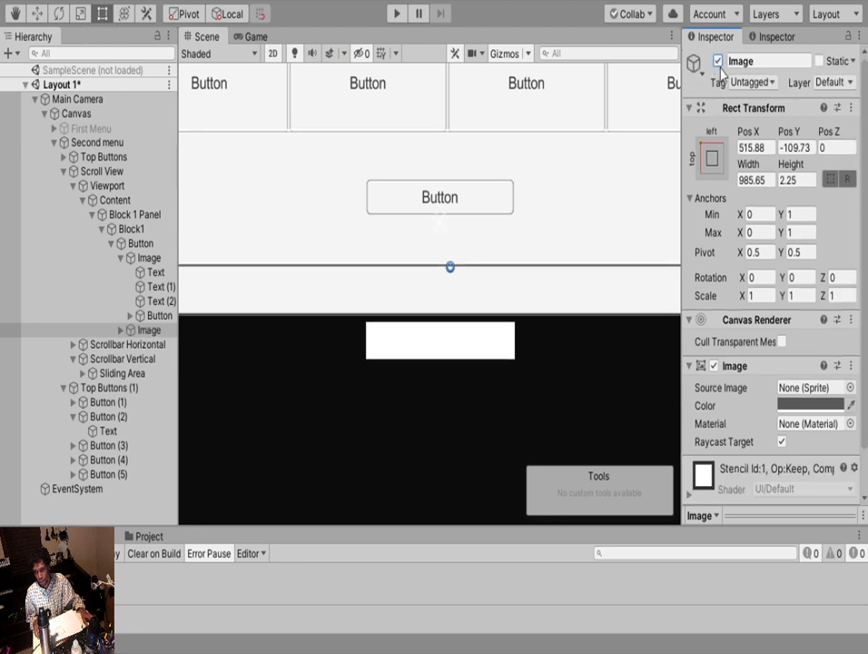
left_click(159, 315)
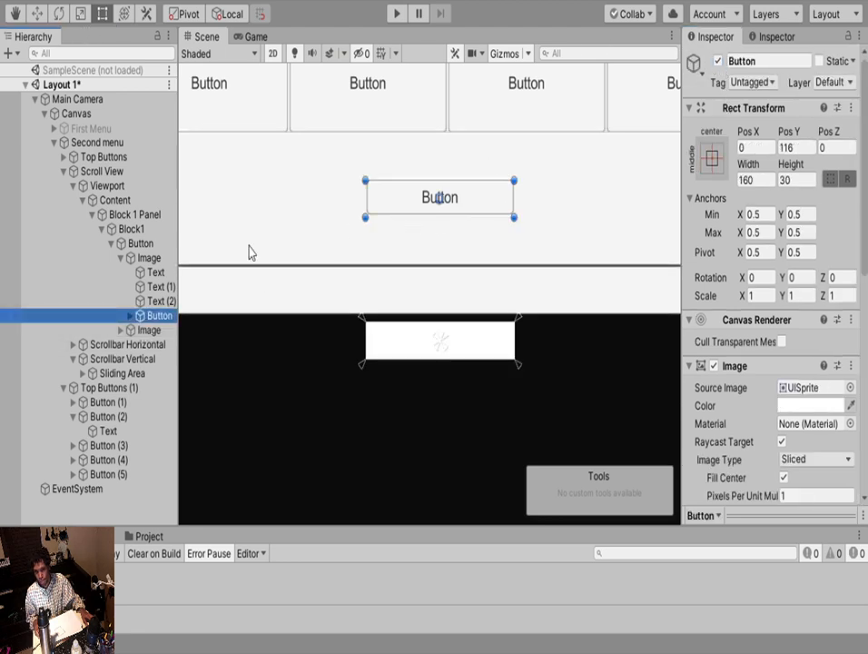
left_click(718, 60)
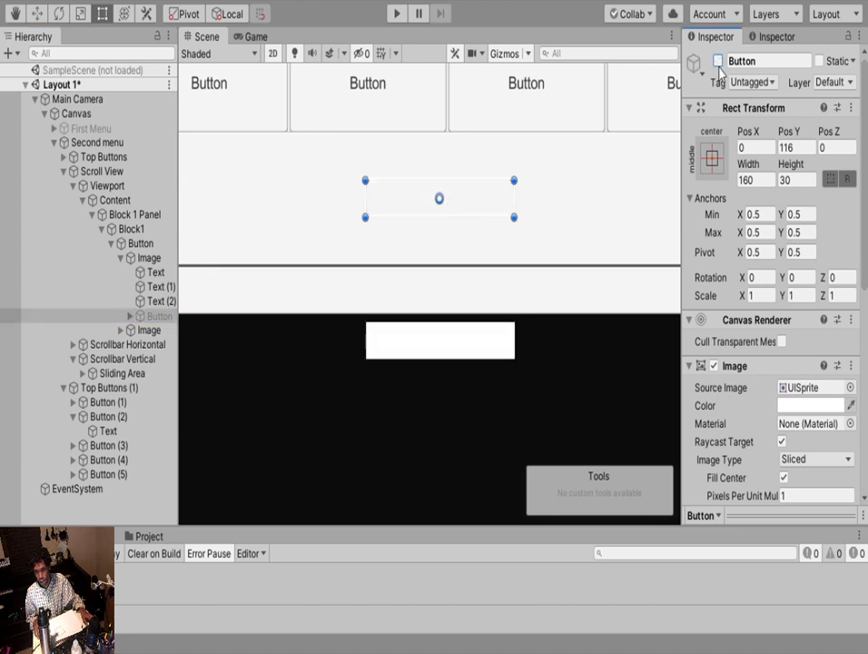
left_click(718, 60)
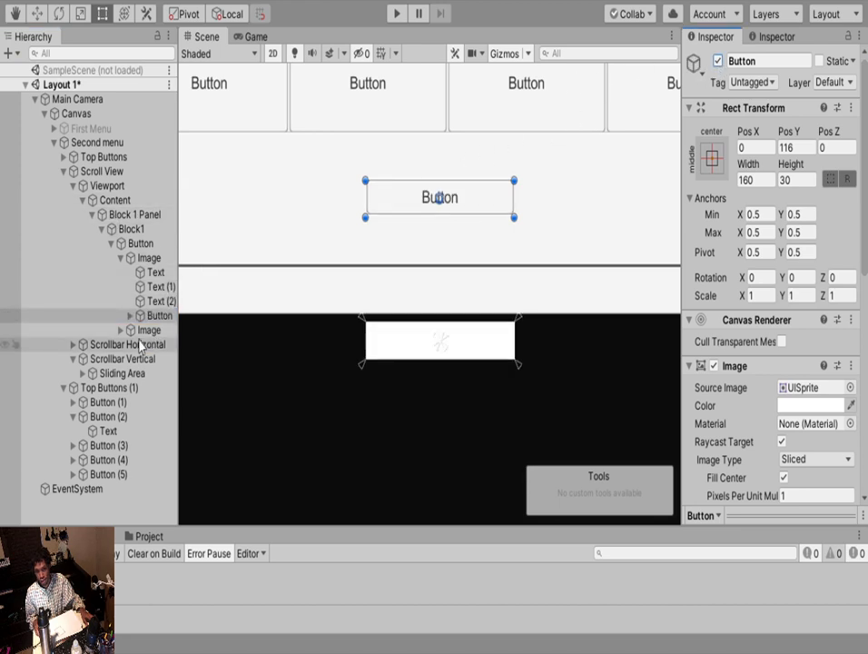
left_click(138, 330)
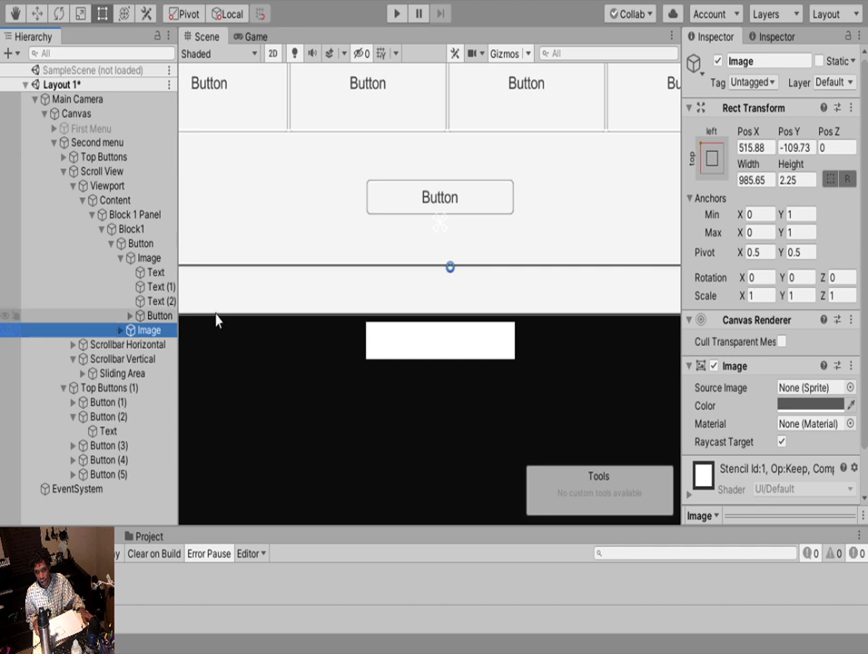
left_click(716, 60)
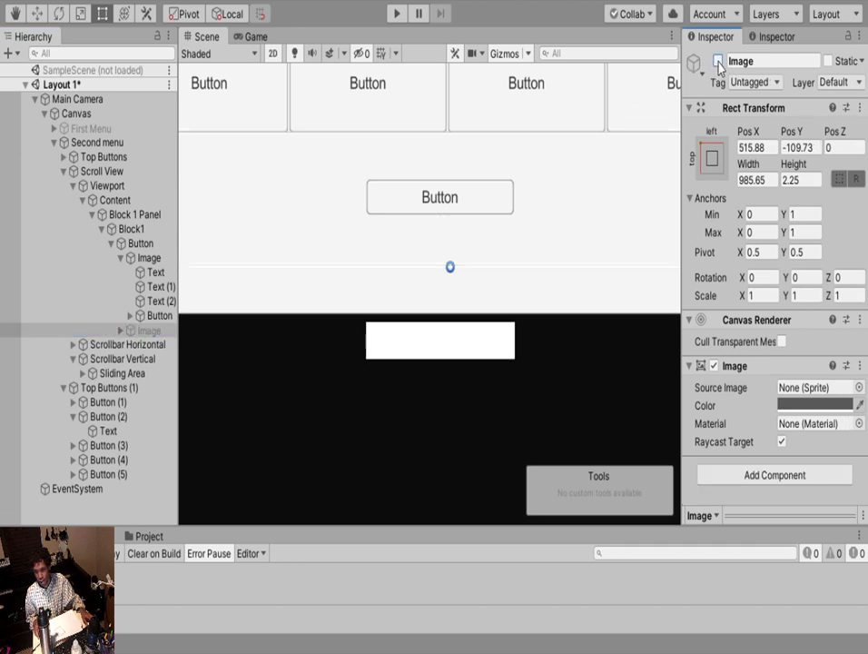
left_click(716, 61)
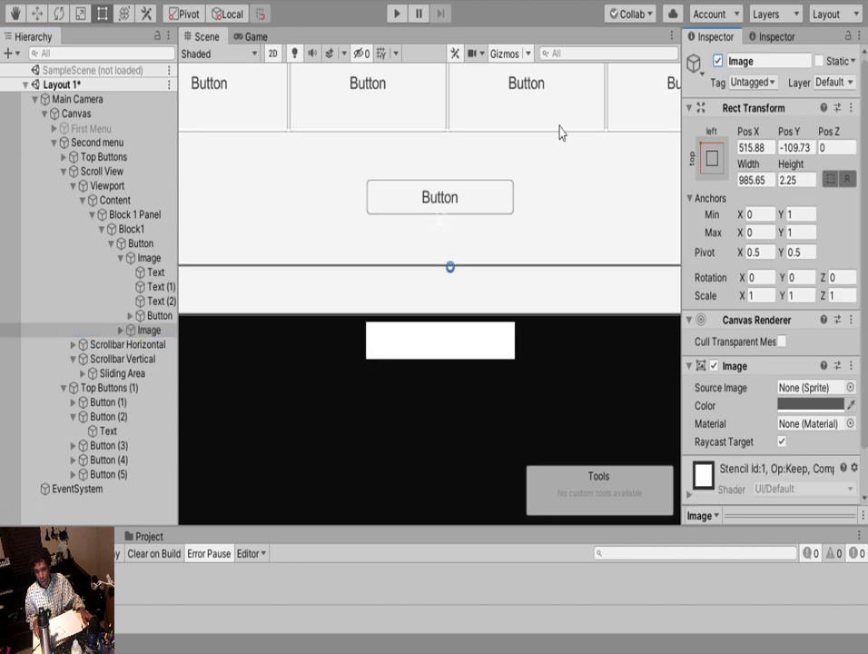
Rename Top Buttons (1) to Bottom Buttons and deactivate that object
left_click(62, 388)
left_click(104, 388)
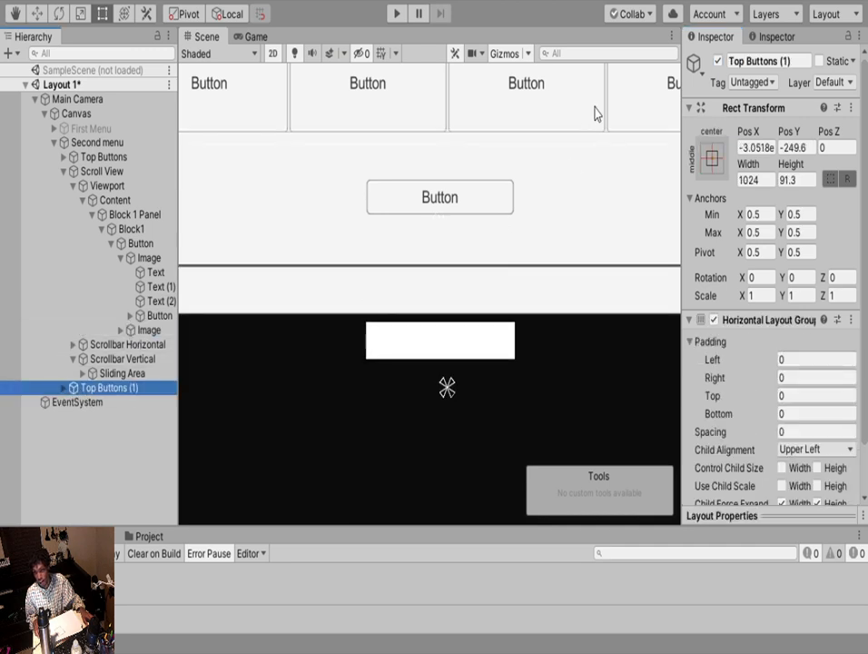
double_click(734, 56)
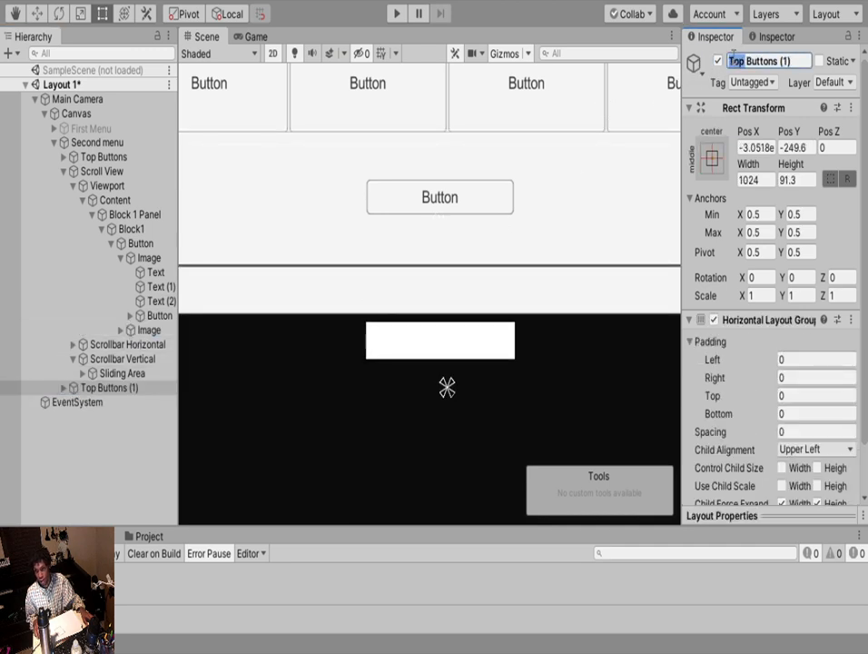
type("Bottom")
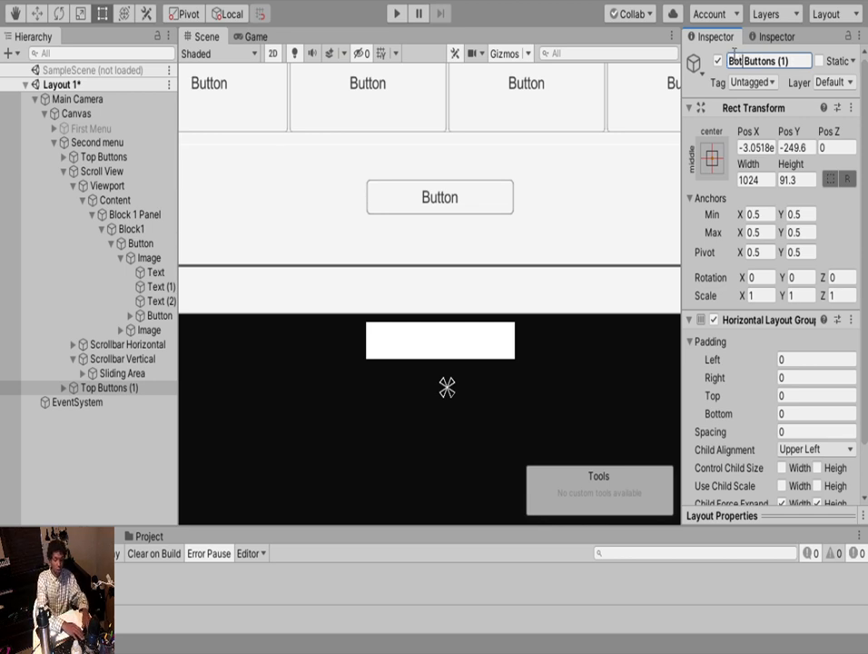
key("End")
key("BackSpace")
key("BackSpace")
key("BackSpace")
key("BackSpace")
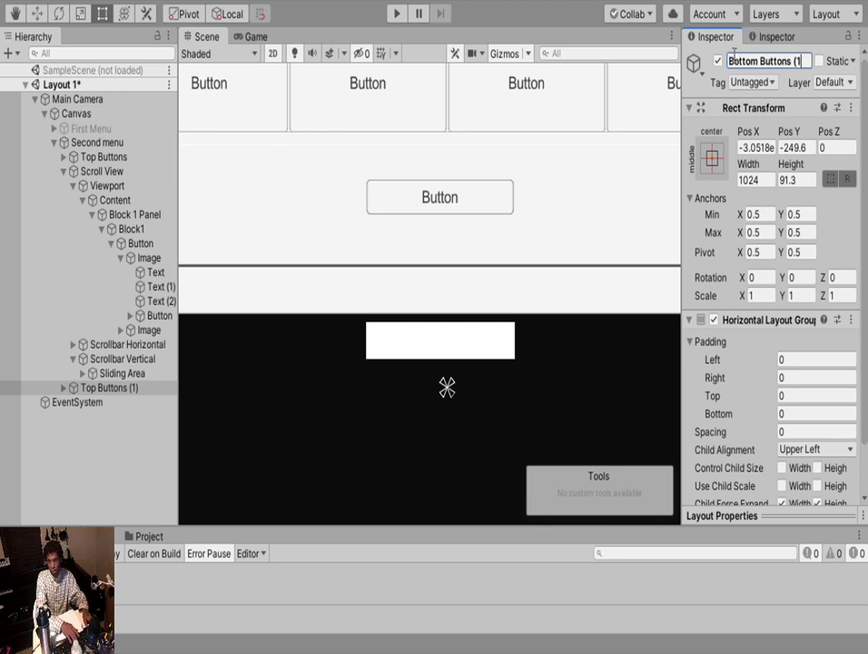
key("Return")
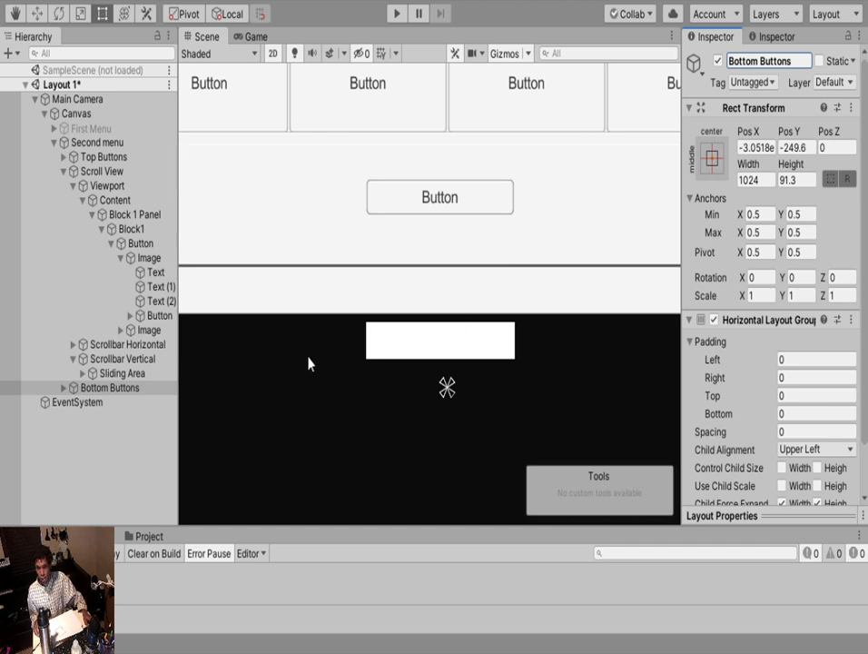
left_click(719, 61)
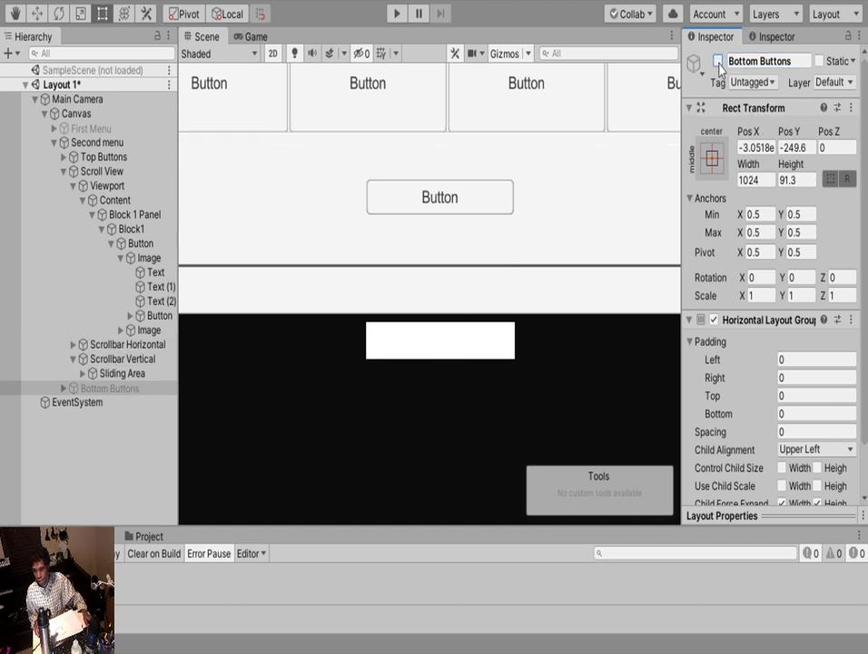
Toggle the Scroll View and the Button directly under Block1 off and on to check whether they contain the white rectangle
left_click(88, 173)
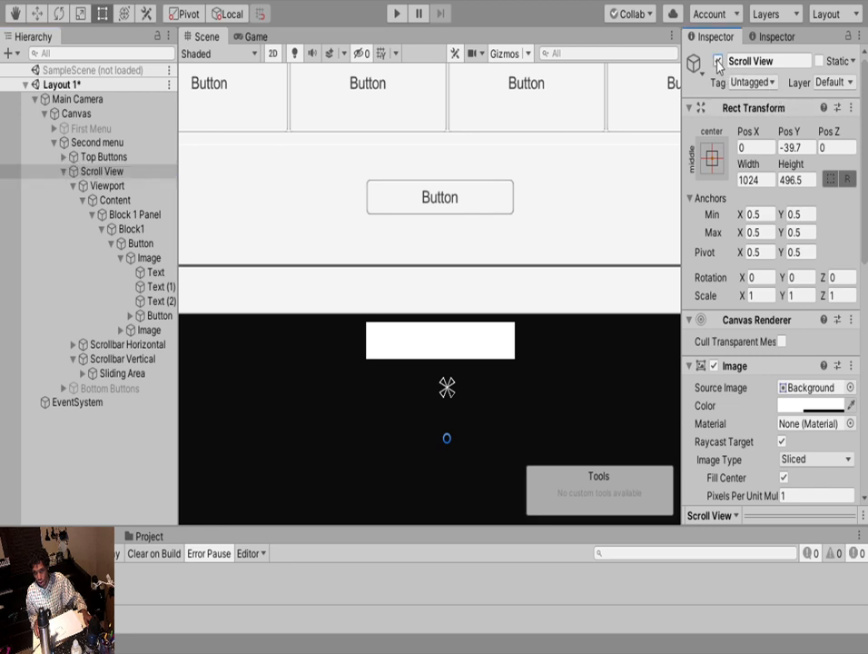
left_click(718, 61)
left_click(719, 60)
left_click(129, 229)
left_click(138, 244)
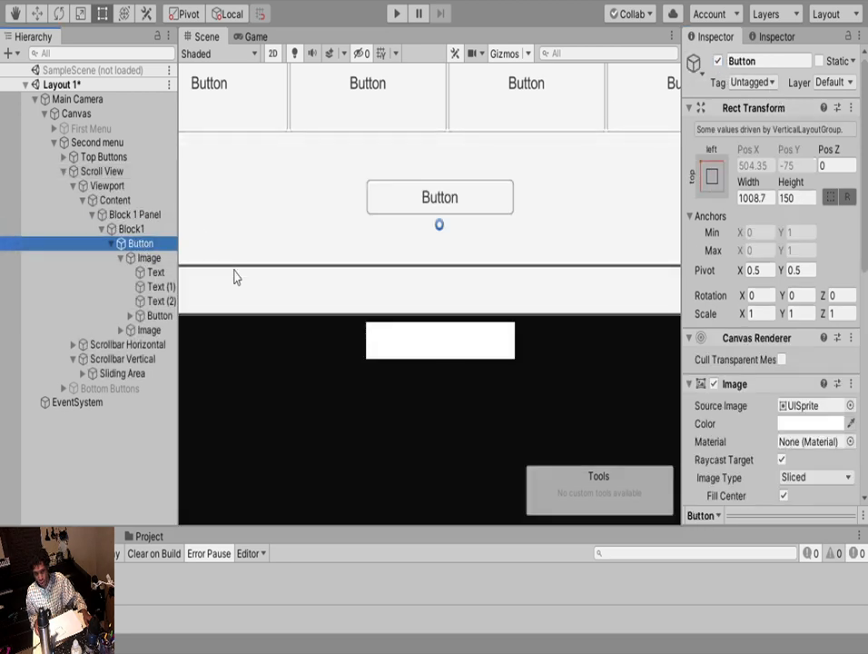
left_click(718, 61)
left_click(718, 61)
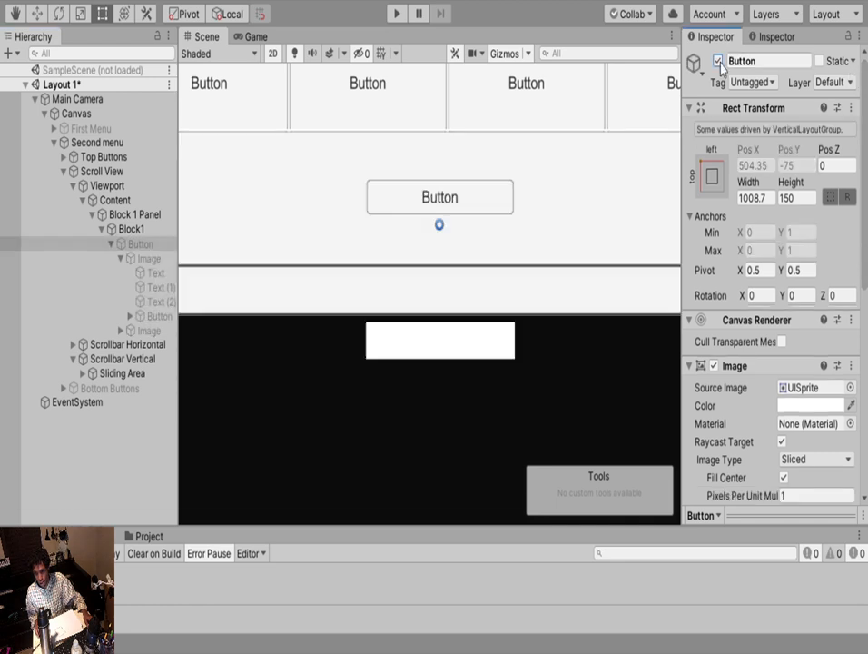
Inspect the first Image under Block1's Button, its first Text child and its parent Button in the scene
left_click(148, 258)
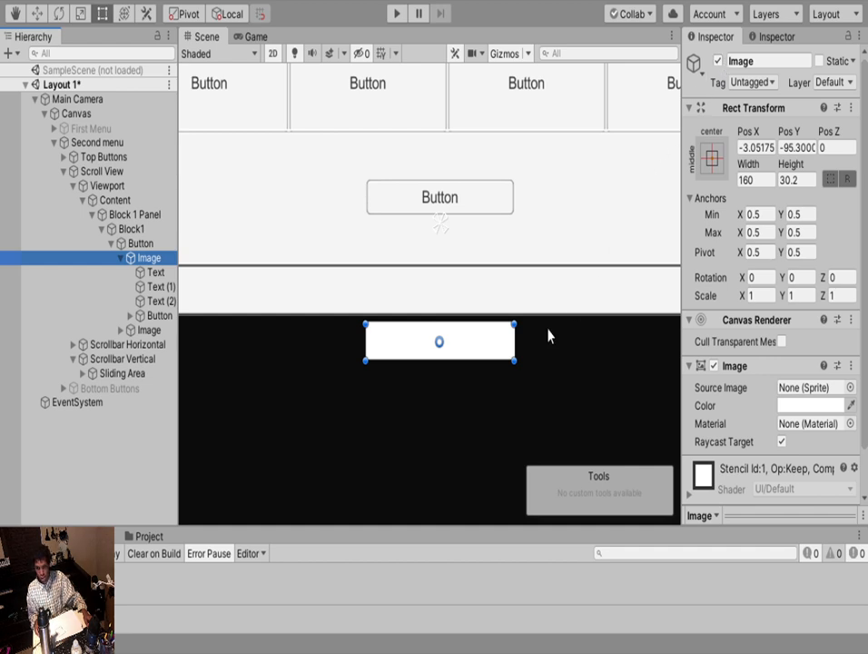
scroll(549, 342, "down", 4)
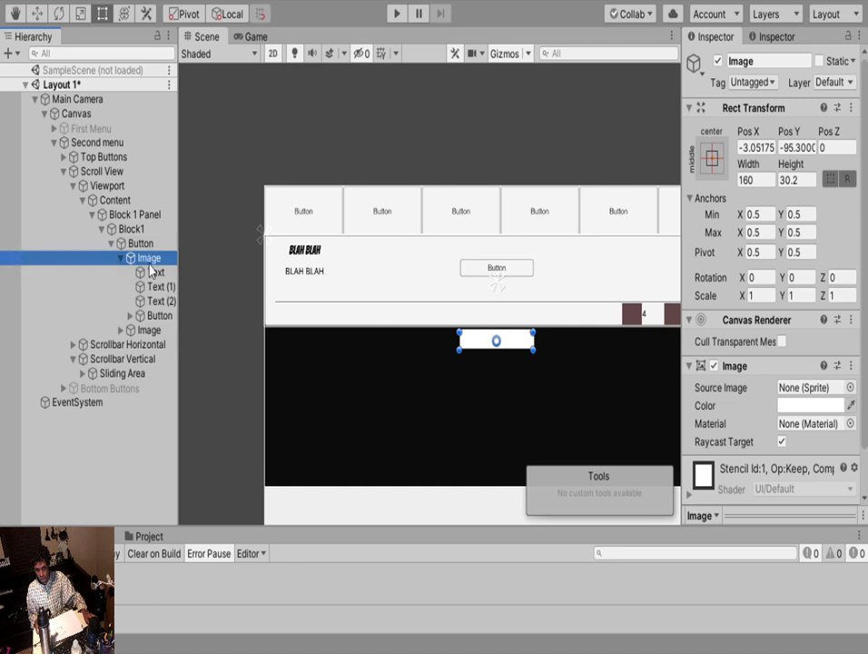
left_click(153, 271)
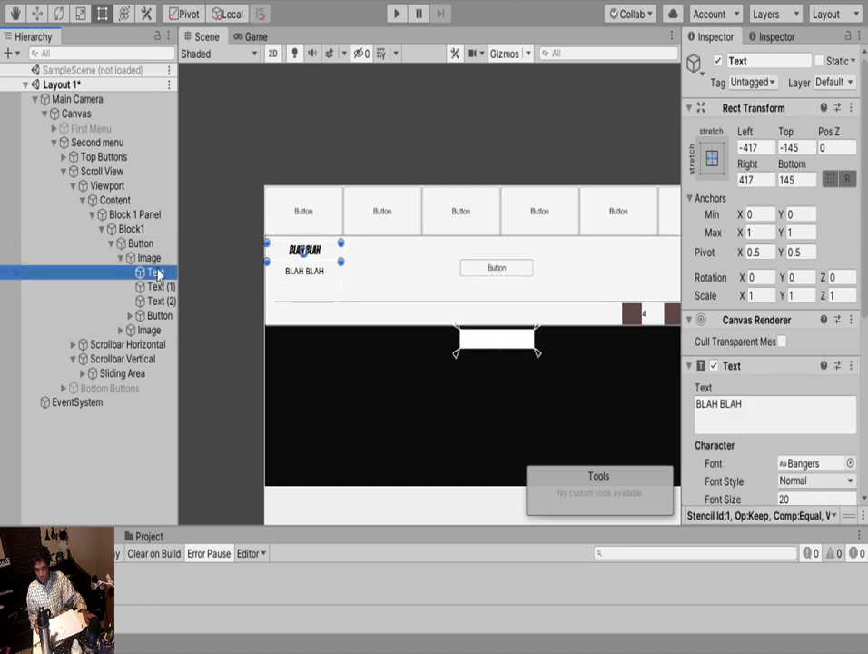
key("Up")
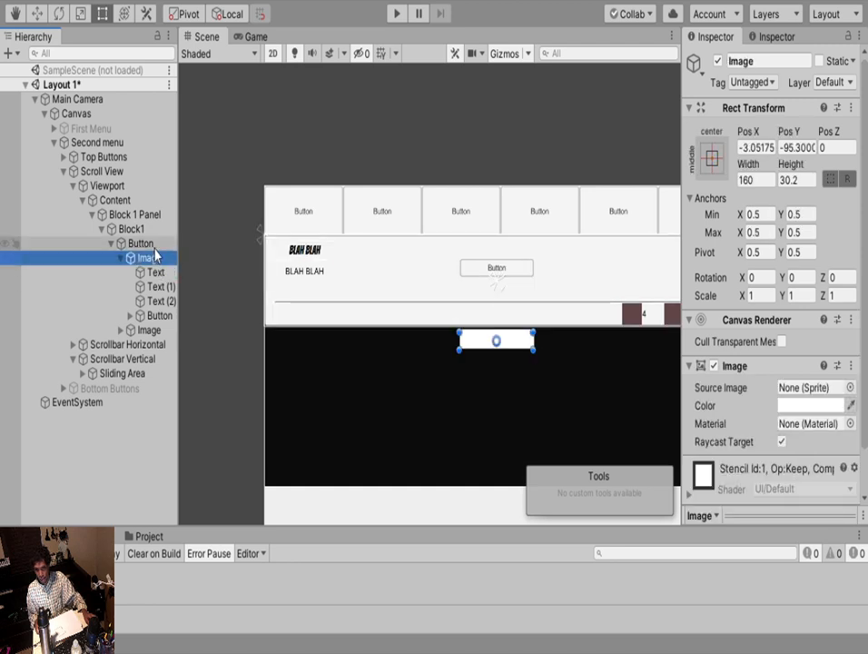
left_click(153, 247)
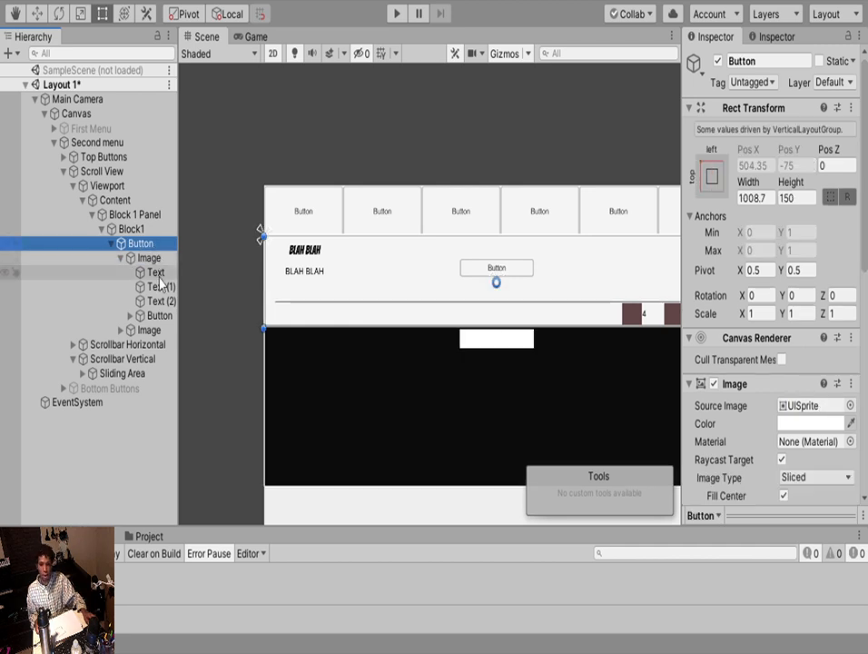
Reparent Text, Text (1), Text (2) and the nested Button from the first Image to Block1's Button
left_click(154, 272)
left_click(162, 300, "shift")
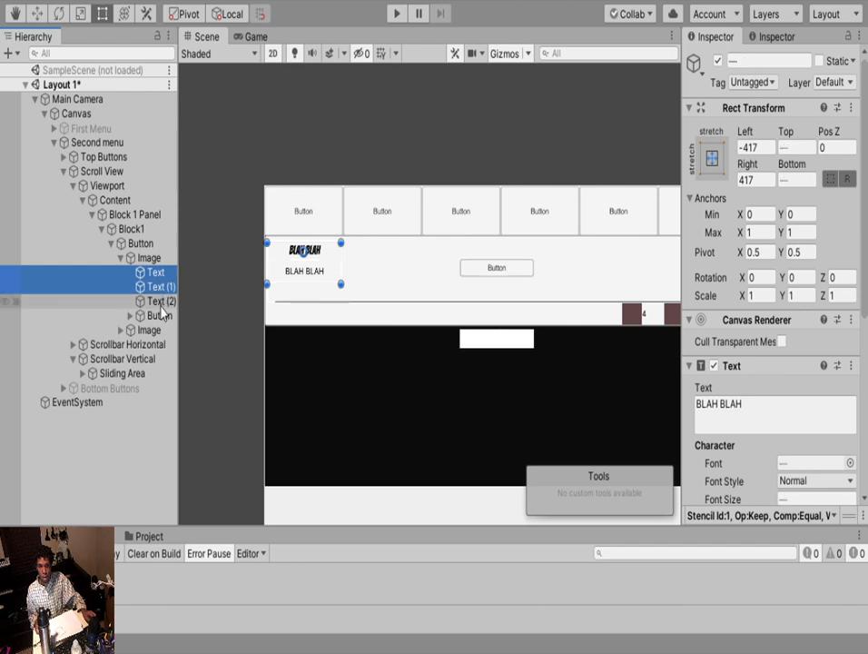
left_click(160, 315, "shift")
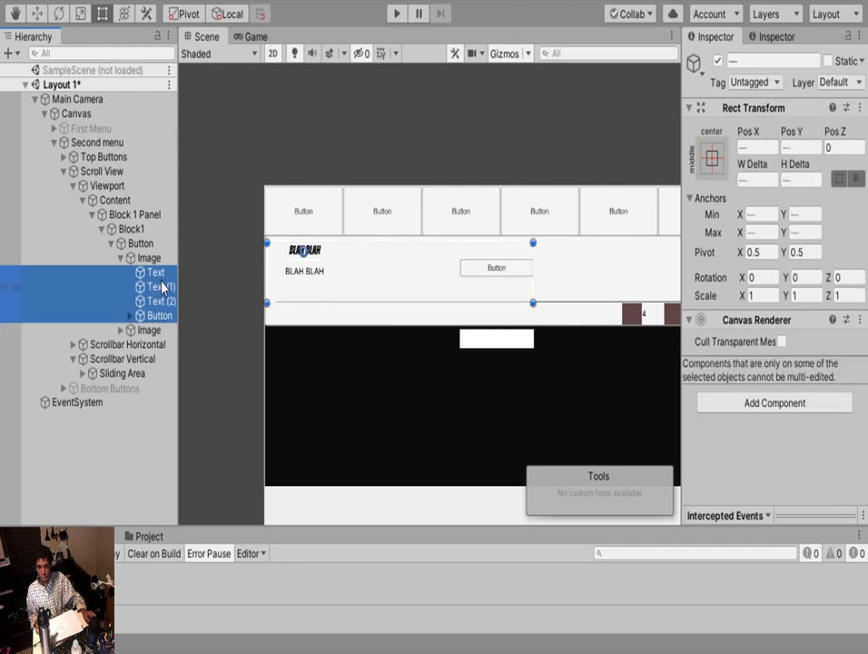
left_click_drag(161, 287, 141, 251)
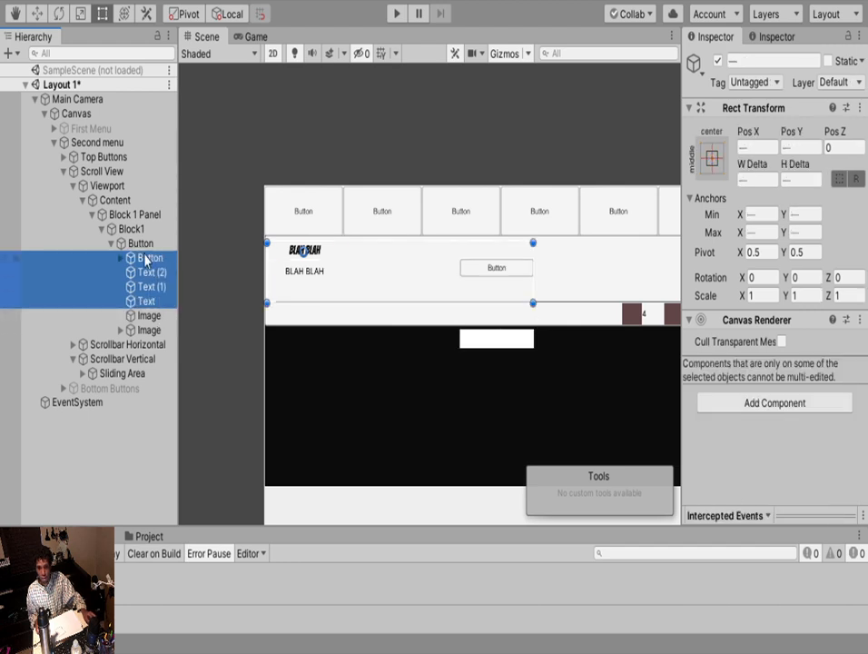
Delete the emptied white Image under Block1's Button, keeping the divider line Image
left_click(142, 319)
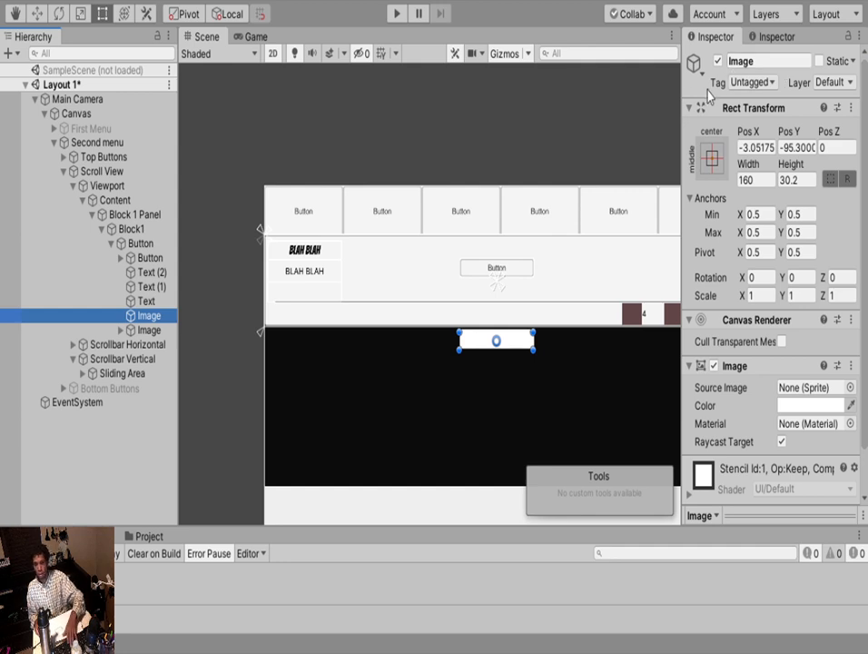
key("Delete")
middle_click_drag(619, 288, 510, 315)
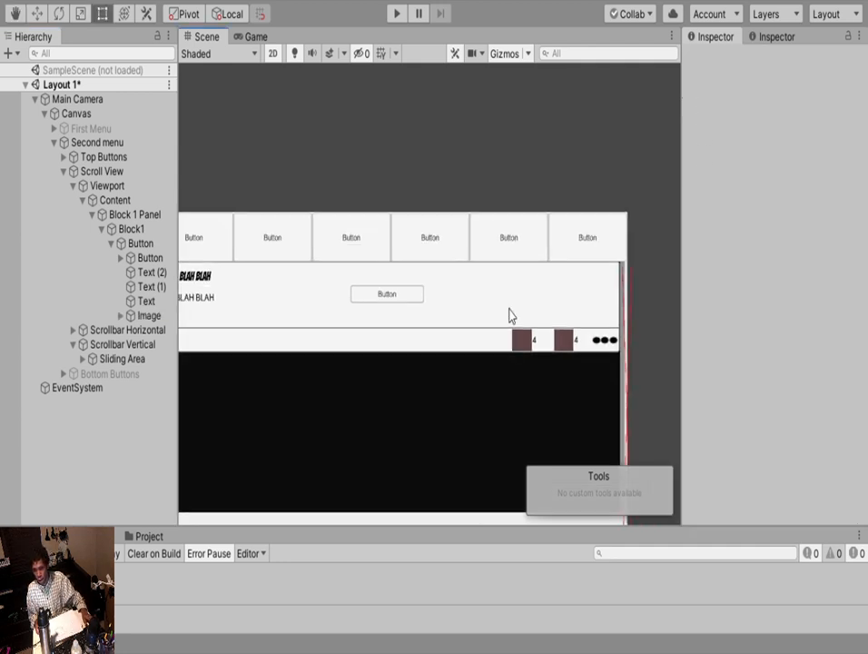
Move the button inside Block1 rightward to Pos X 403 and set its source image to Knob
left_click(391, 297)
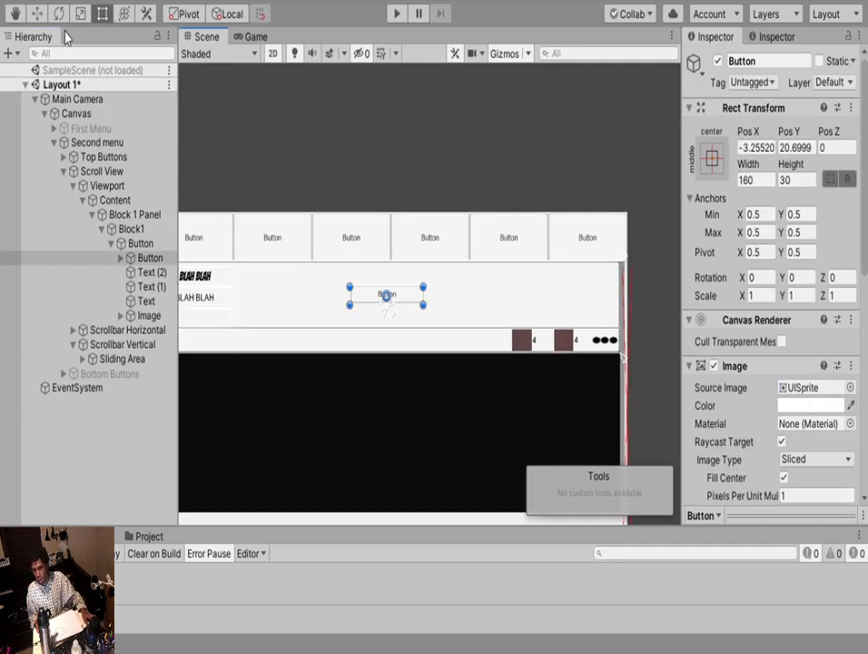
left_click(37, 14)
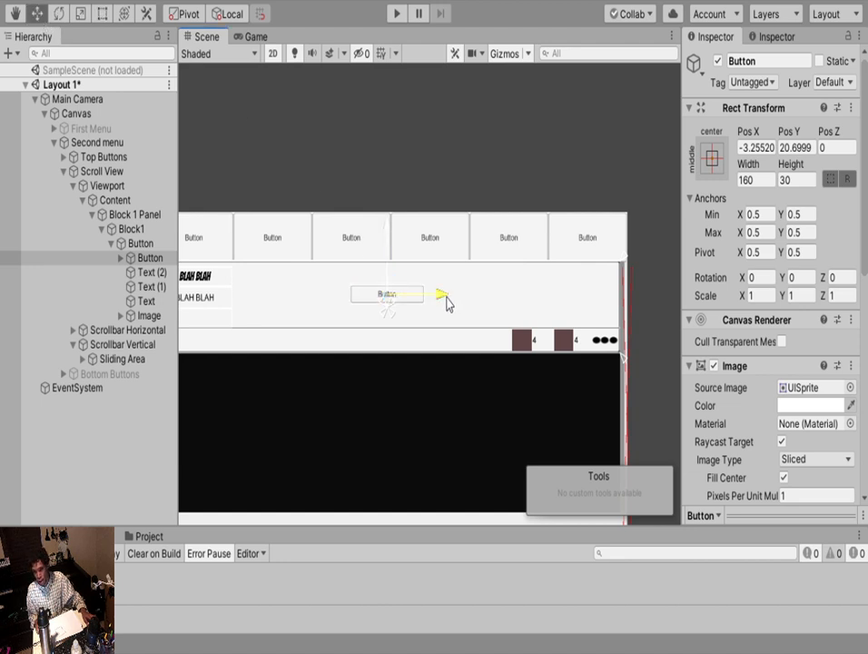
left_click_drag(448, 302, 631, 315)
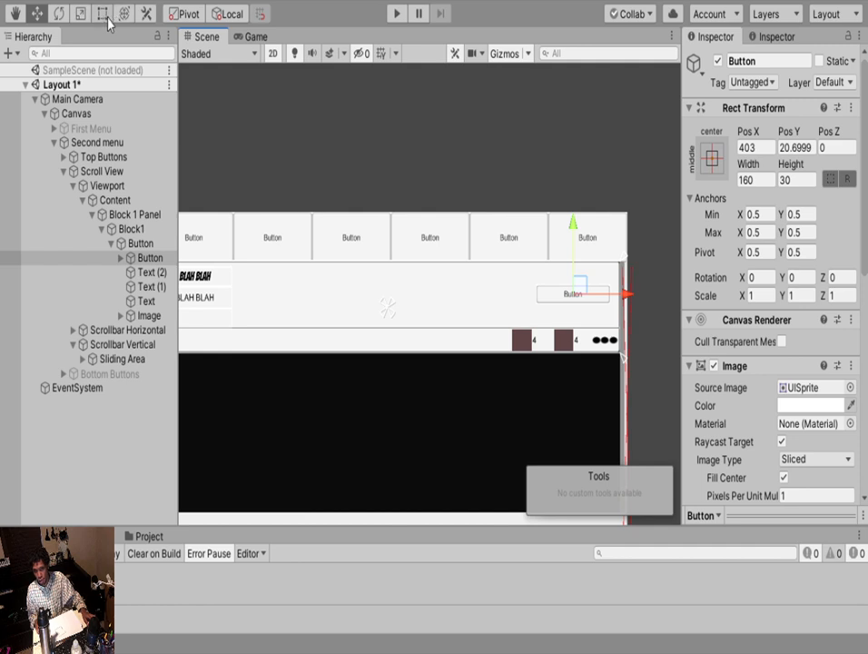
left_click(102, 14)
left_click(822, 386)
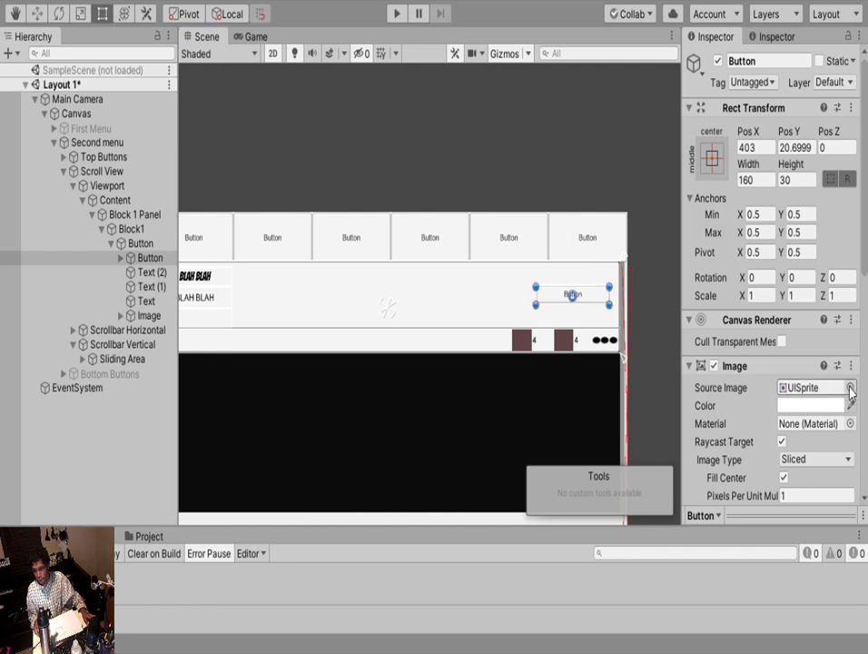
double_click(610, 473)
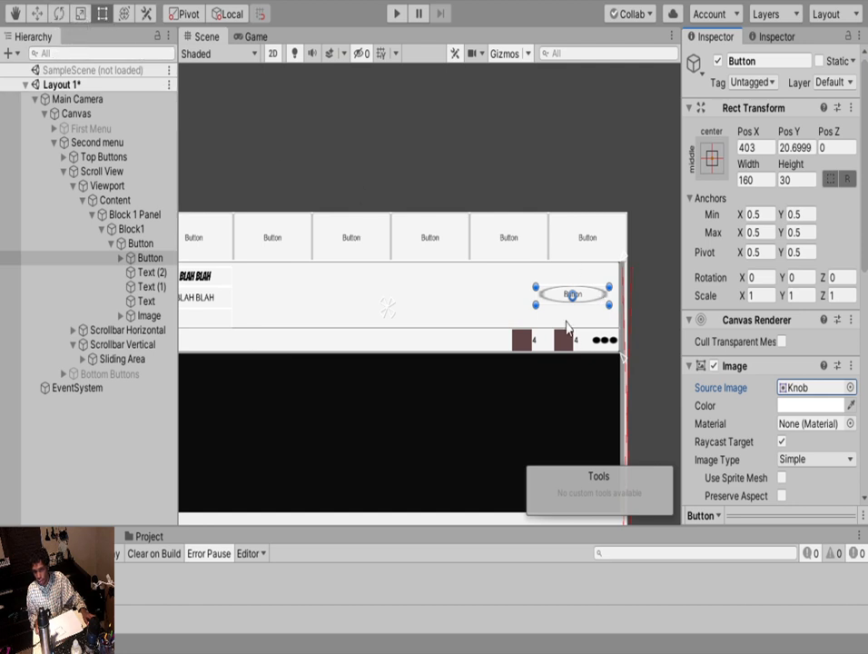
Resize the Knob button into a circle about 81 wide and 69 high near the block's right edge
left_click_drag(535, 293, 578, 293)
scroll(594, 289, "up", 8)
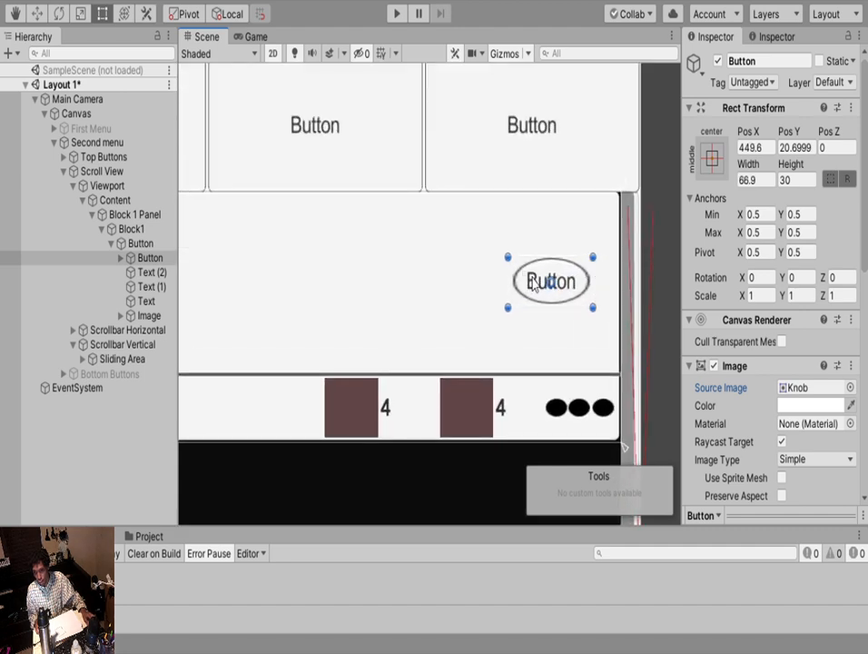
left_click_drag(552, 258, 552, 235)
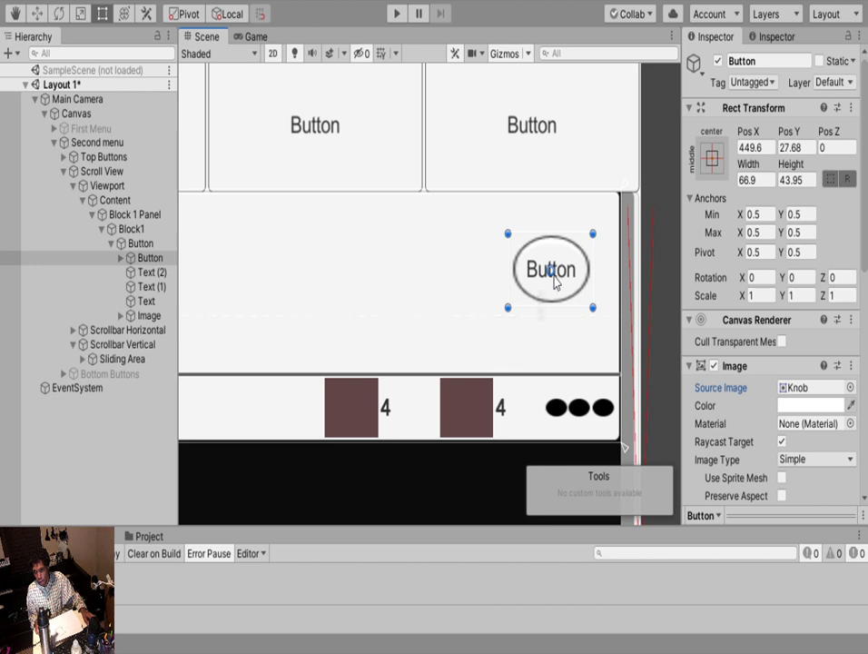
left_click_drag(550, 307, 552, 350)
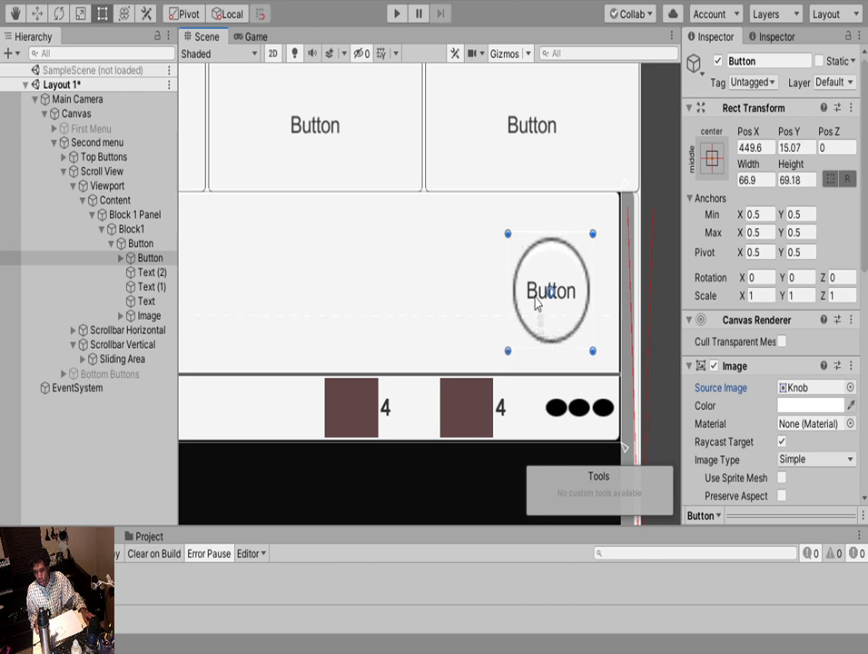
left_click_drag(511, 284, 490, 256)
Set the round button's image color to a pale pink
left_click(788, 407)
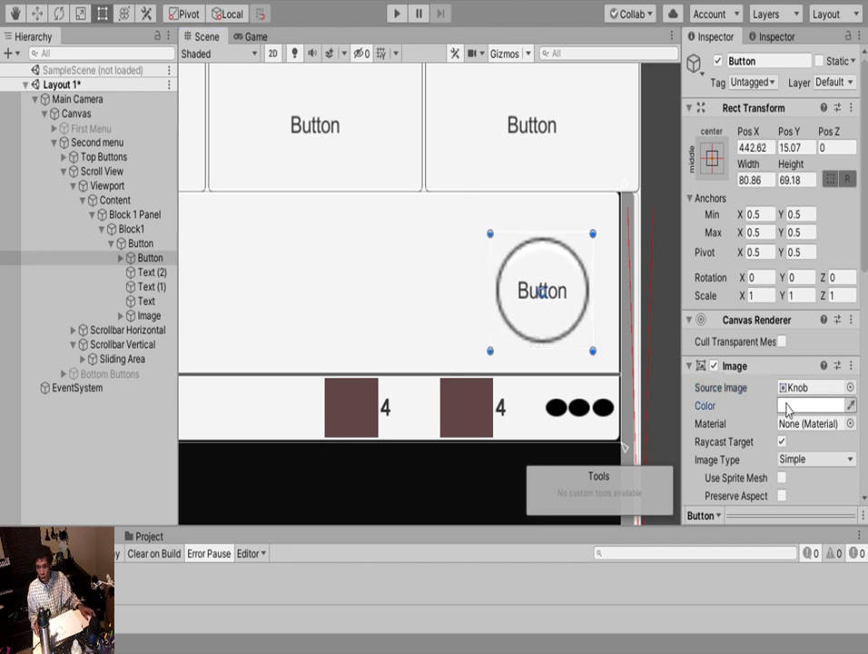
left_click_drag(777, 277, 692, 372)
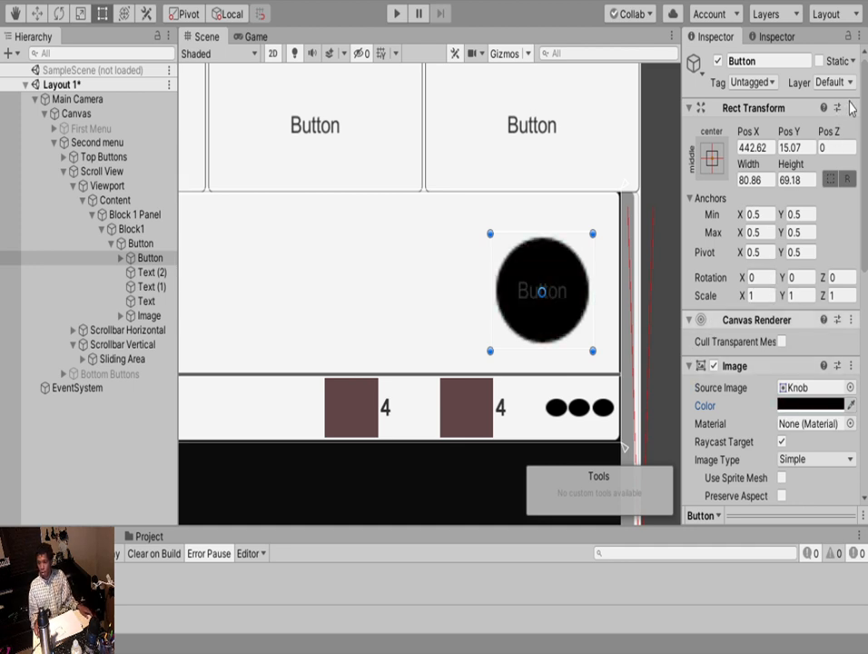
left_click_drag(774, 243, 757, 232)
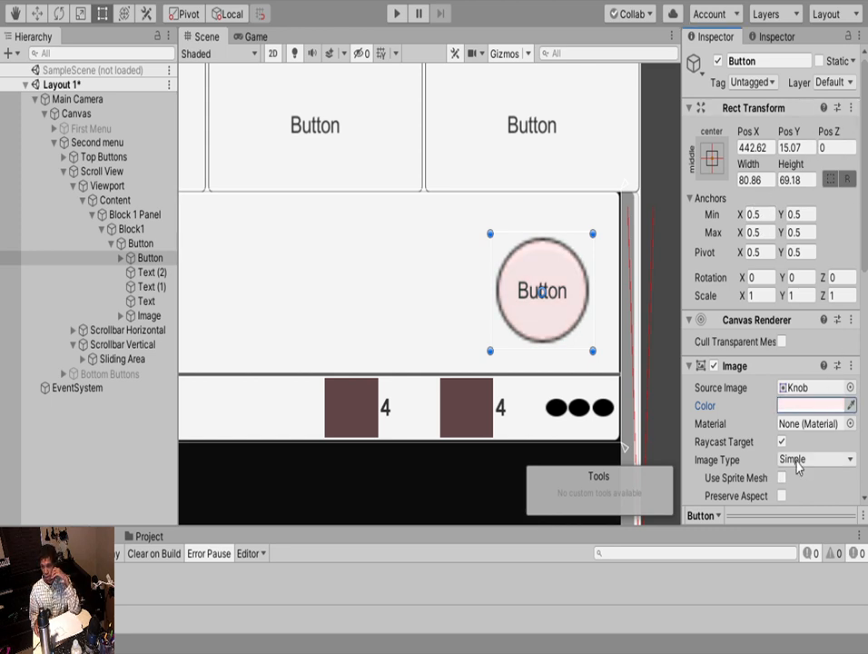
Try the Sliced and Filled image types on the round button, checking the fill method, fill origin and fill amount
scroll(794, 461, "down", 6)
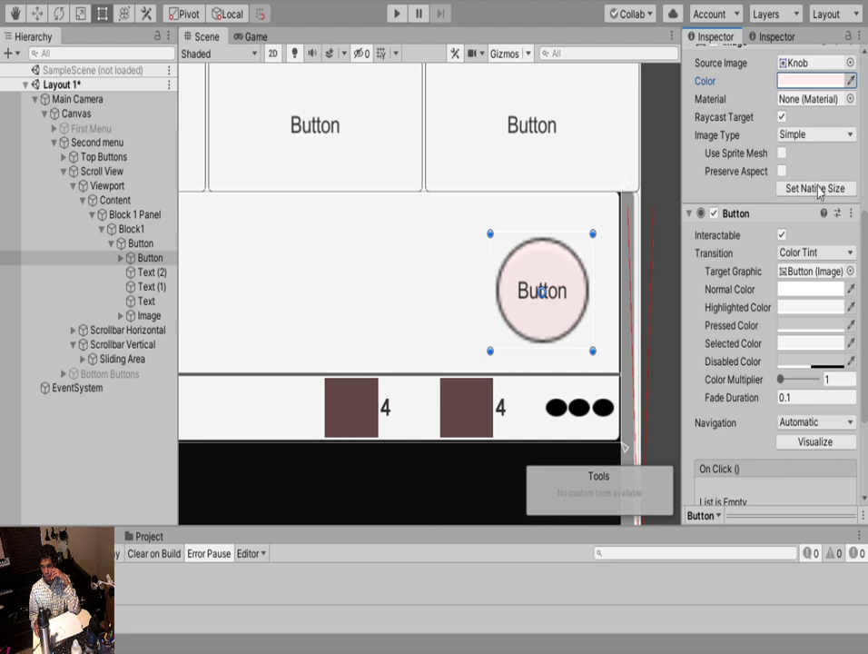
left_click(815, 134)
left_click(822, 168)
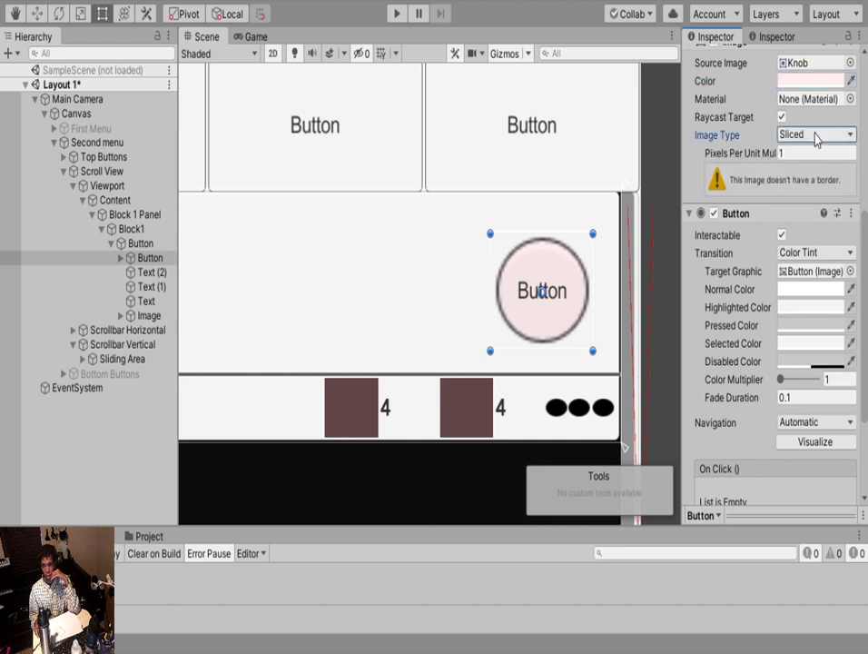
left_click(815, 135)
left_click(820, 159)
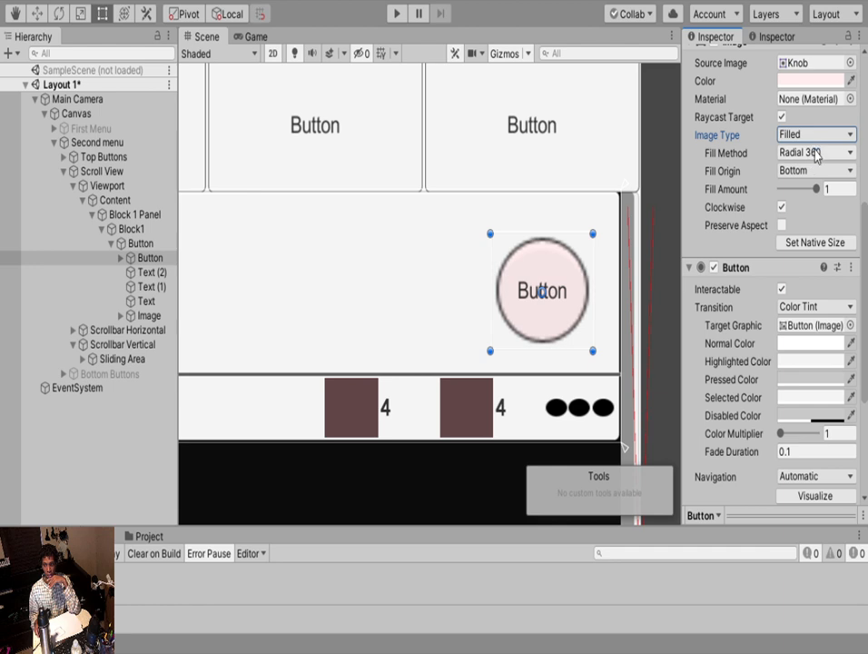
left_click(815, 154)
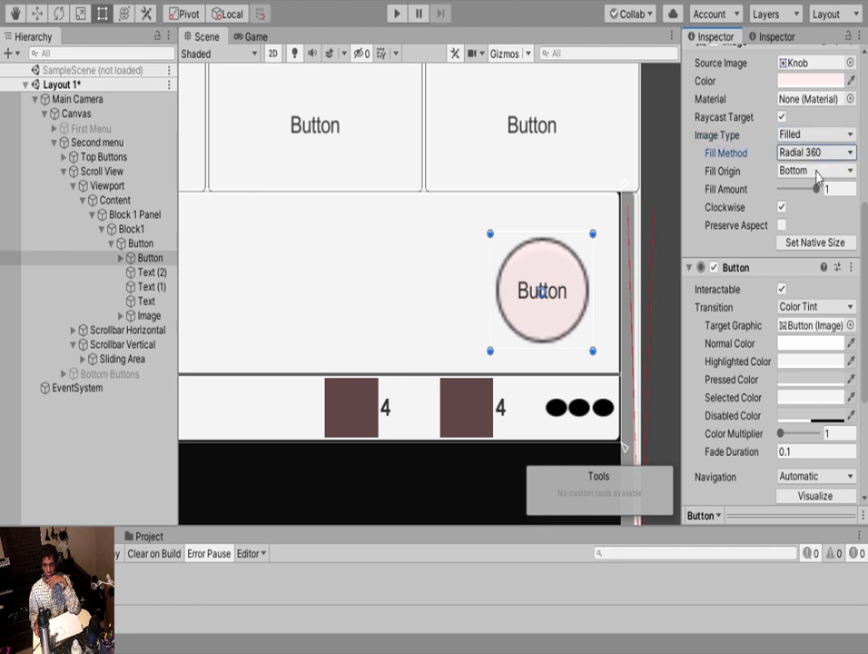
left_click(816, 172)
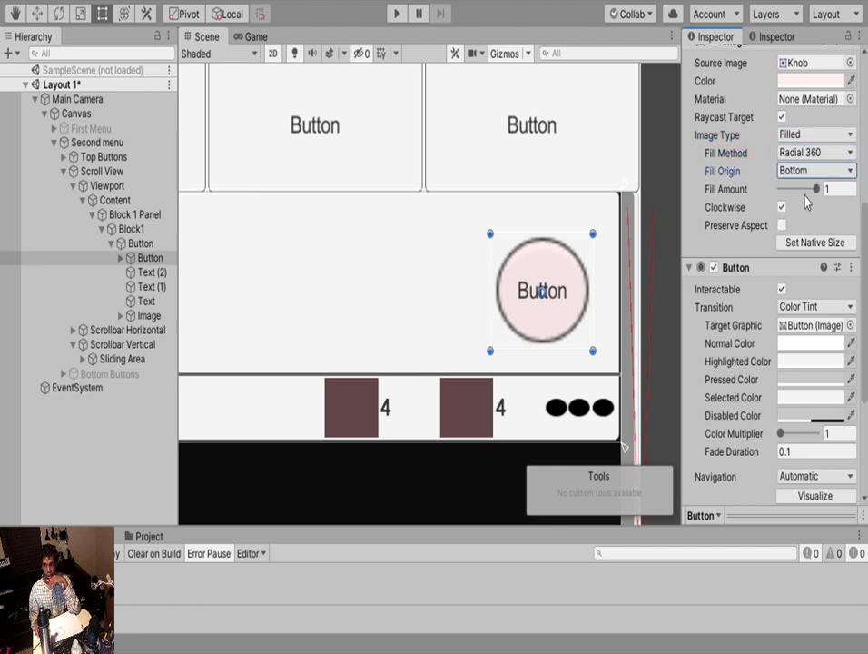
mouse_move(817, 189)
left_mouse_down()
mouse_move(786, 189)
mouse_move(828, 189)
left_mouse_up()
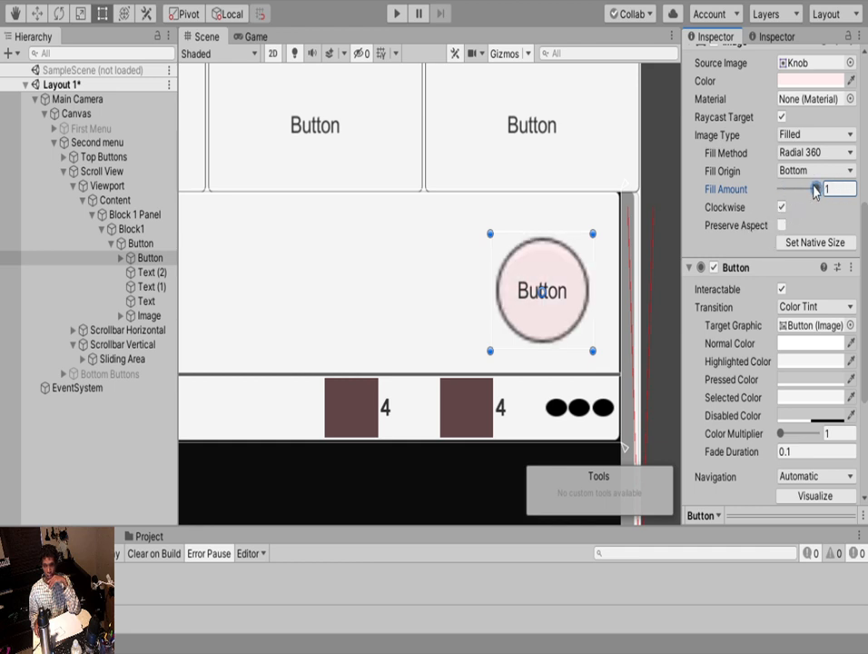
Try the Tiled and Sliced image types on the round button and return it to Simple
left_click(816, 134)
left_click(816, 118)
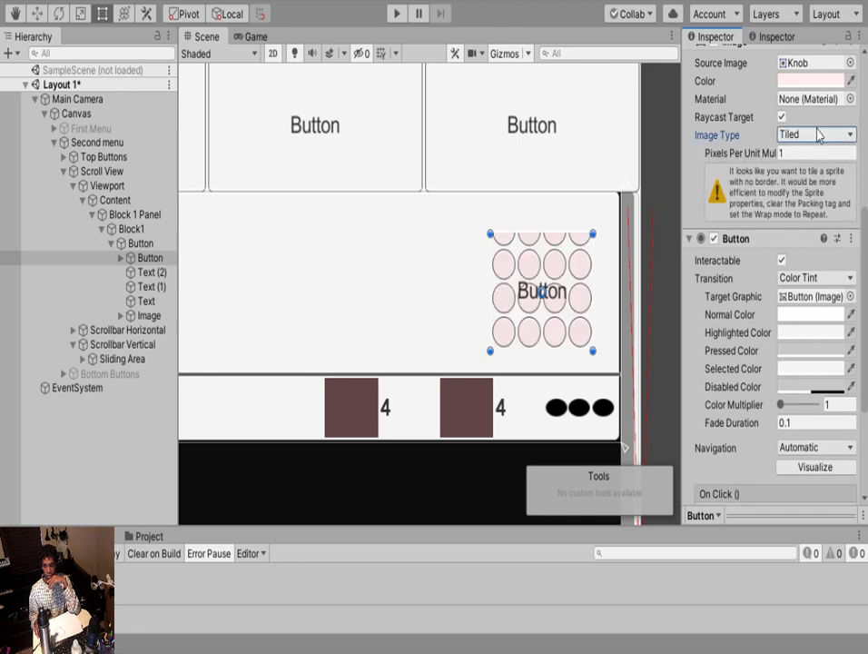
left_click(816, 135)
left_click(816, 119)
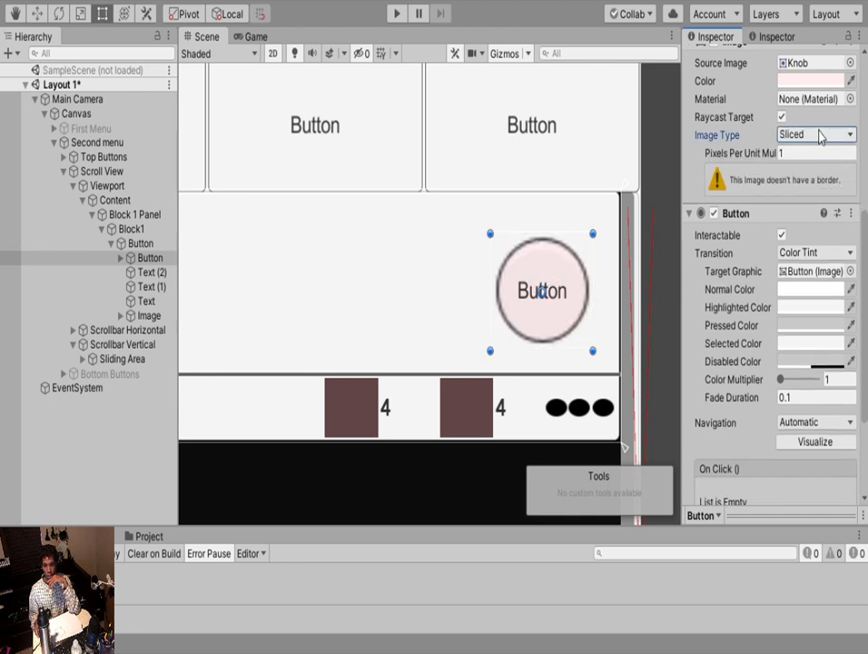
left_click(816, 135)
left_click(816, 119)
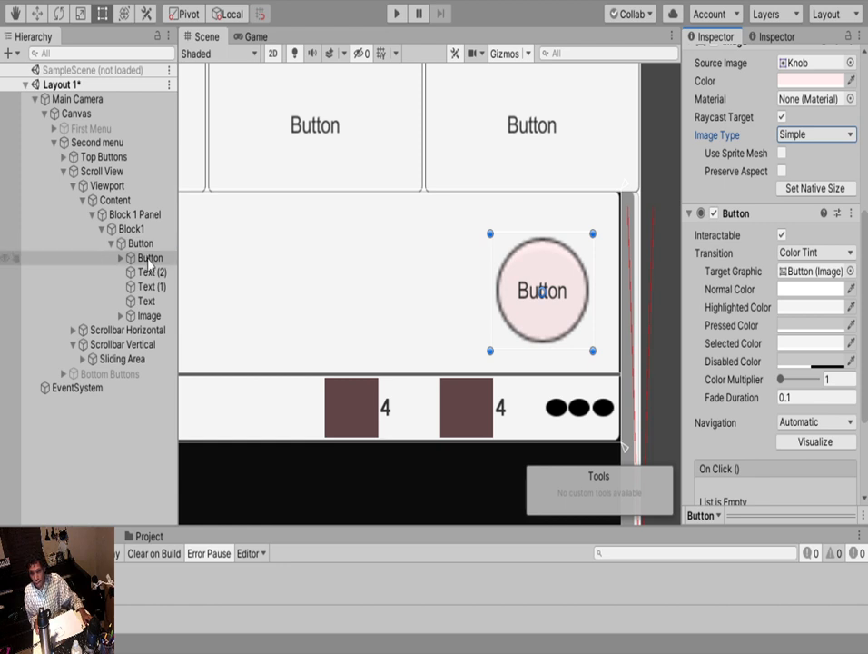
Examine the round button's child objects and its Rect Transform, Image and Button component settings
left_click(148, 259)
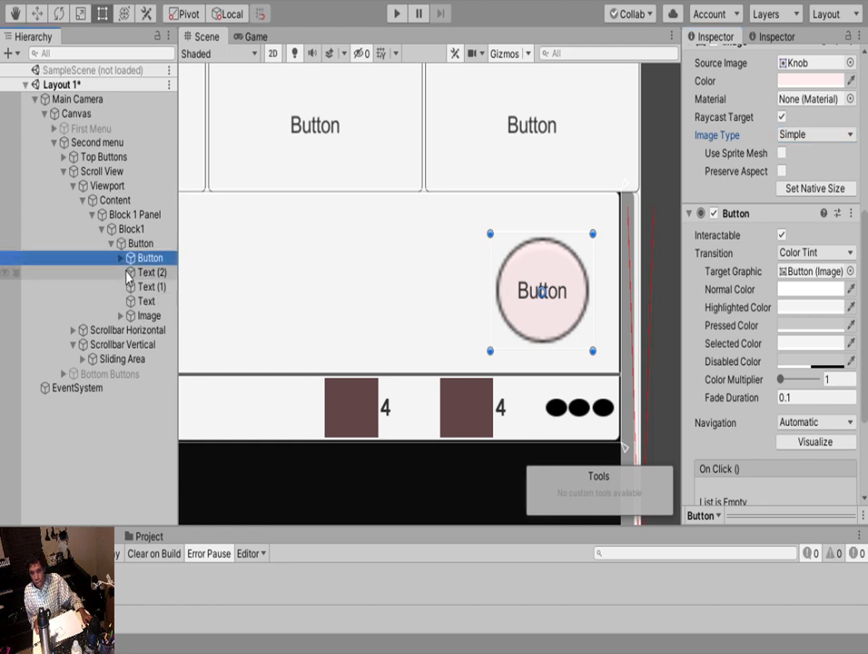
left_click(121, 259)
left_click(120, 258)
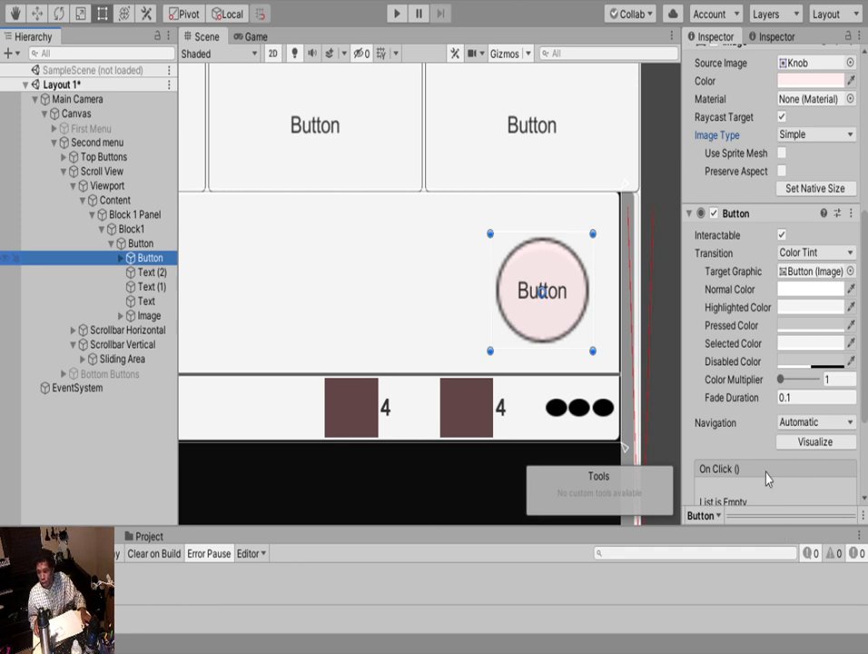
scroll(758, 467, "down", 5)
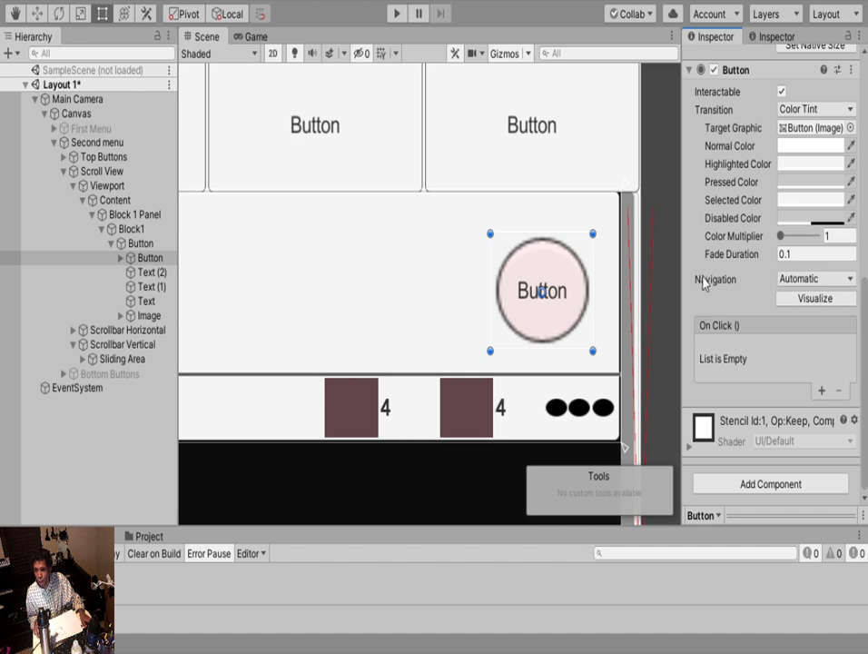
scroll(736, 265, "up", 5)
scroll(741, 268, "down", 5)
scroll(741, 269, "up", 5)
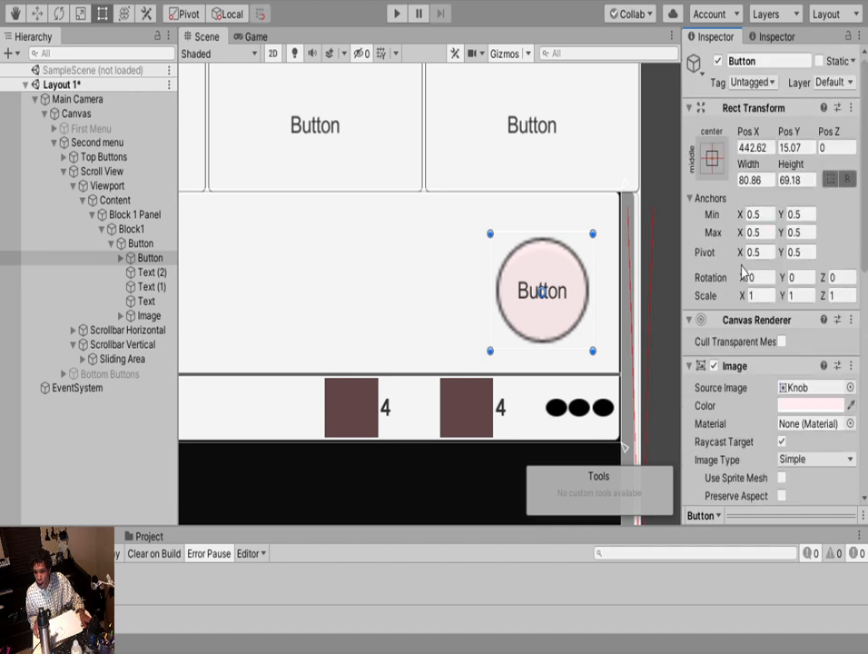
scroll(740, 270, "down", 5)
scroll(741, 270, "up", 2)
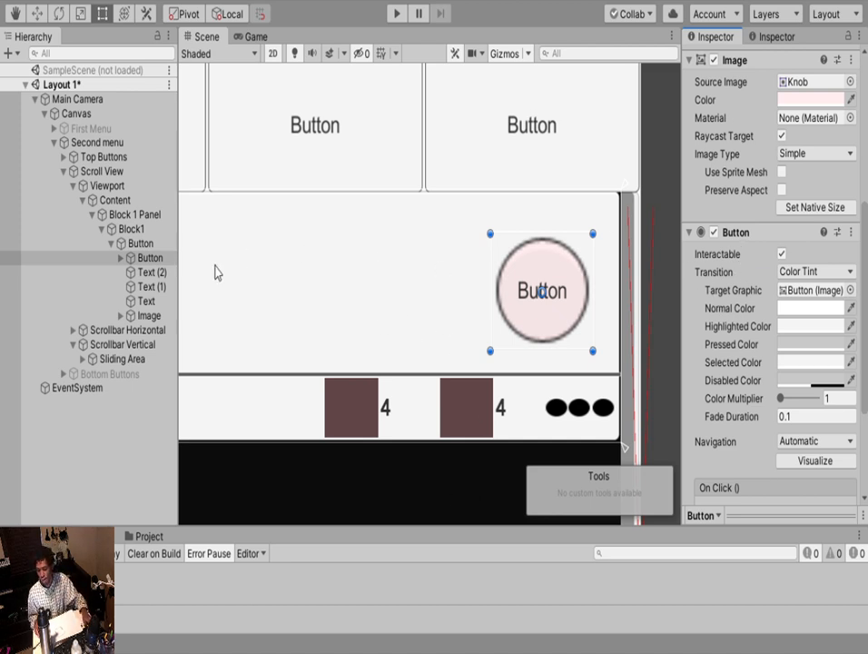
Add an Image as a child of the round button and set its source image to Knob
left_click(140, 258)
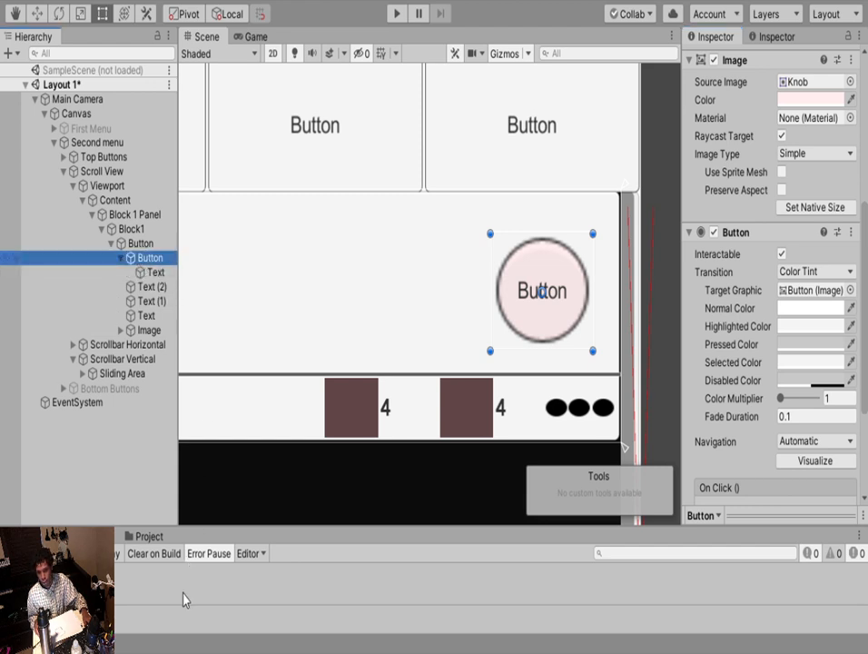
left_click(317, 303)
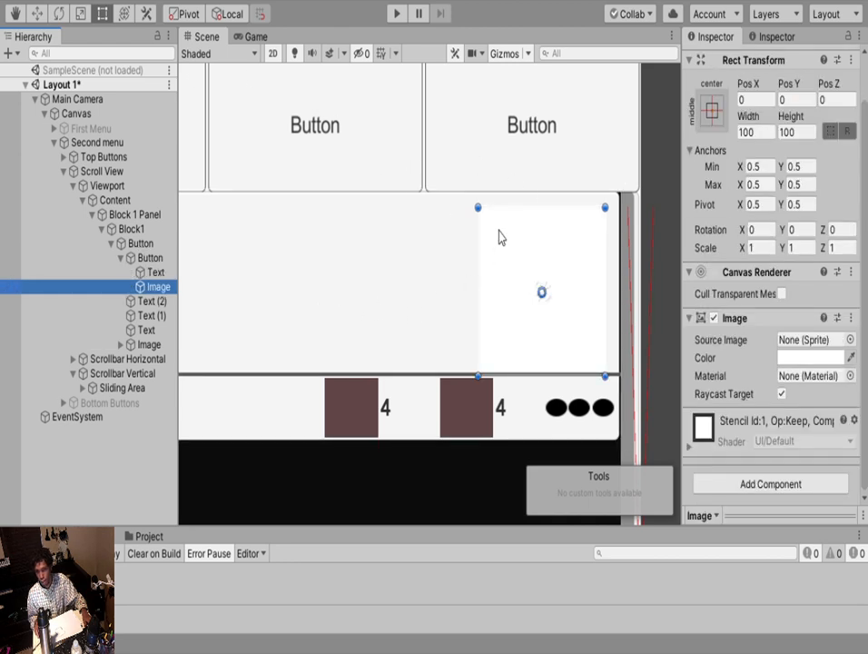
left_click_drag(484, 209, 492, 243)
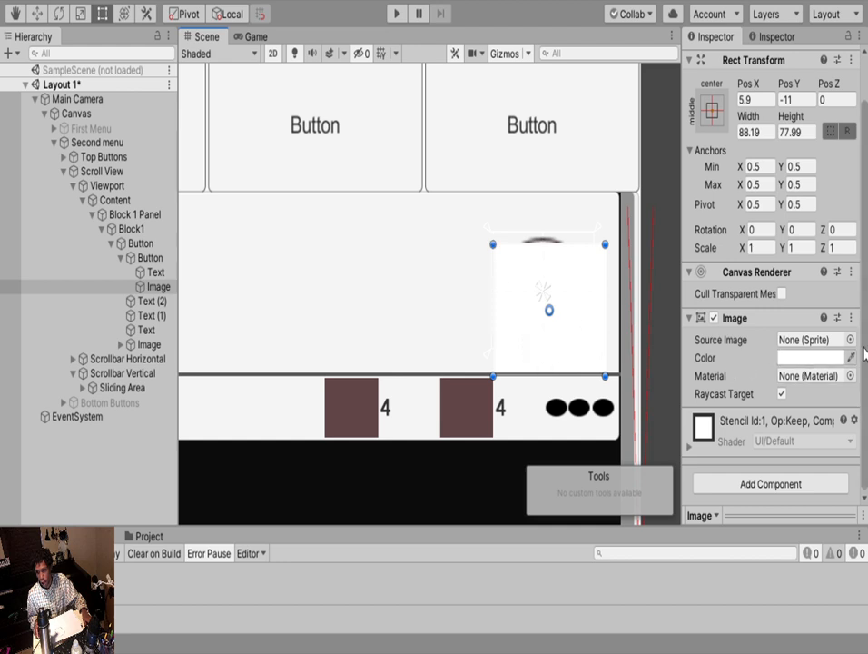
left_click(850, 341)
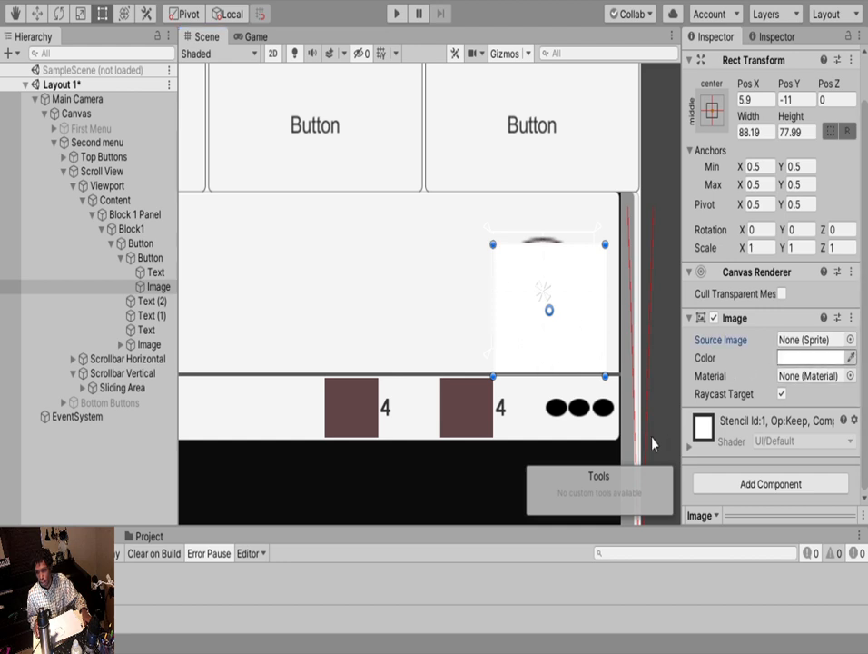
double_click(591, 475)
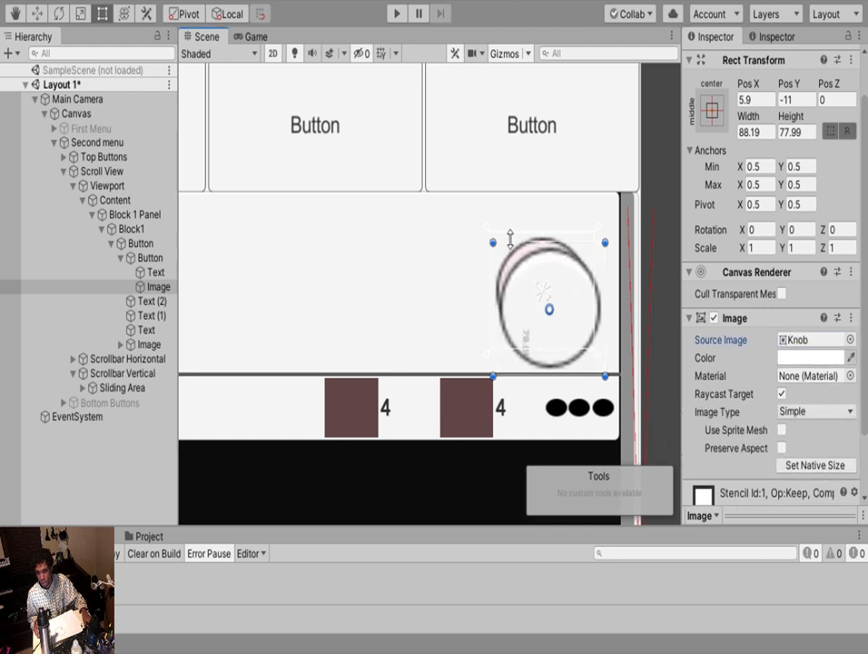
Fit the child image to the round button at about 84.5 by 69.2, and scale it uniformly to about 0.69
left_click_drag(508, 237, 485, 257)
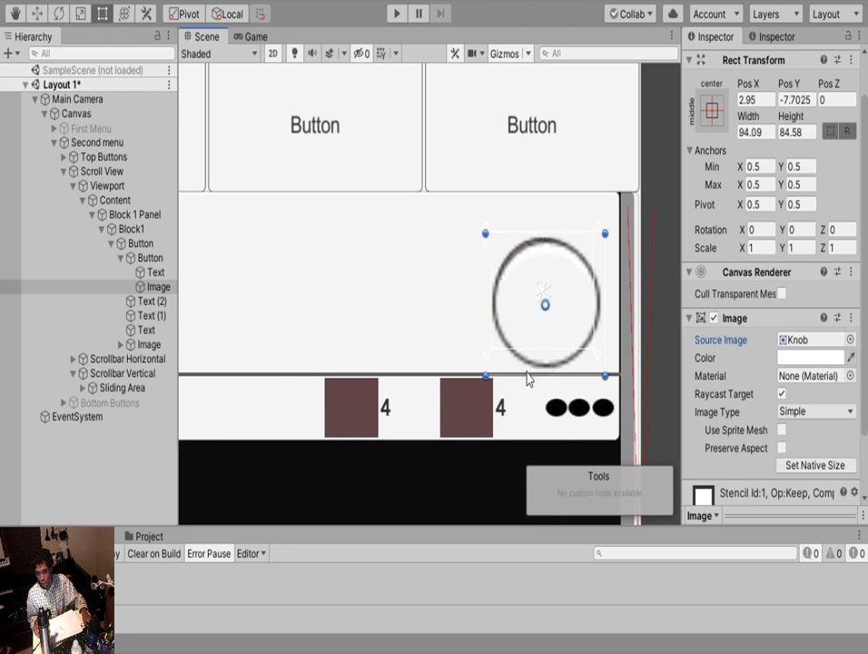
mouse_move(526, 378)
left_mouse_down()
mouse_move(526, 340)
mouse_move(525, 355)
left_mouse_up()
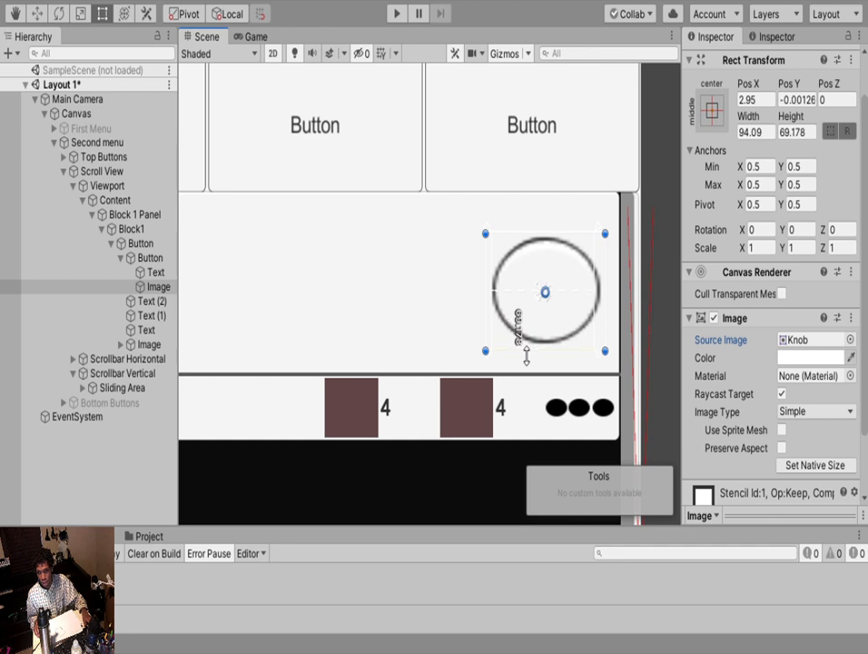
left_click_drag(603, 314, 591, 314)
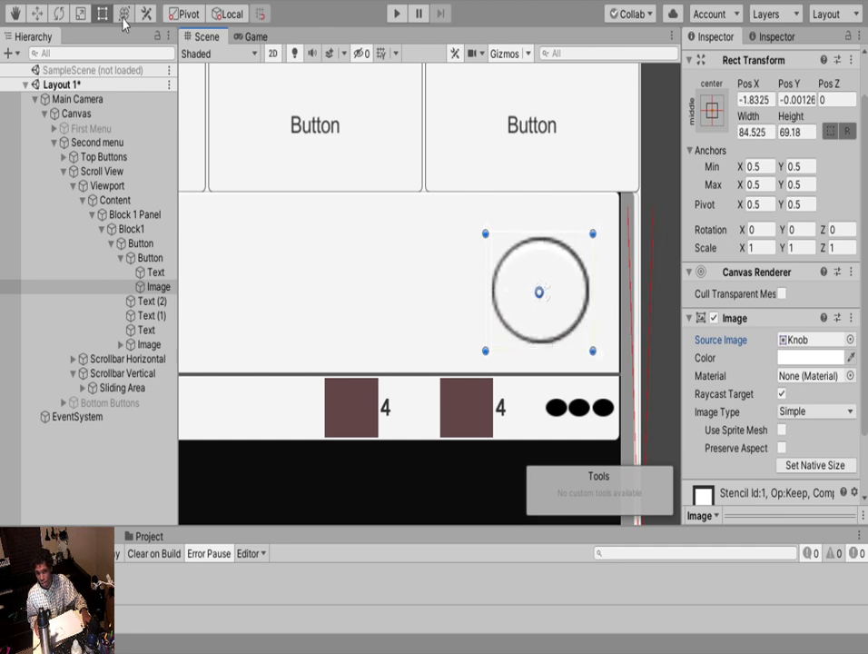
left_click(81, 13)
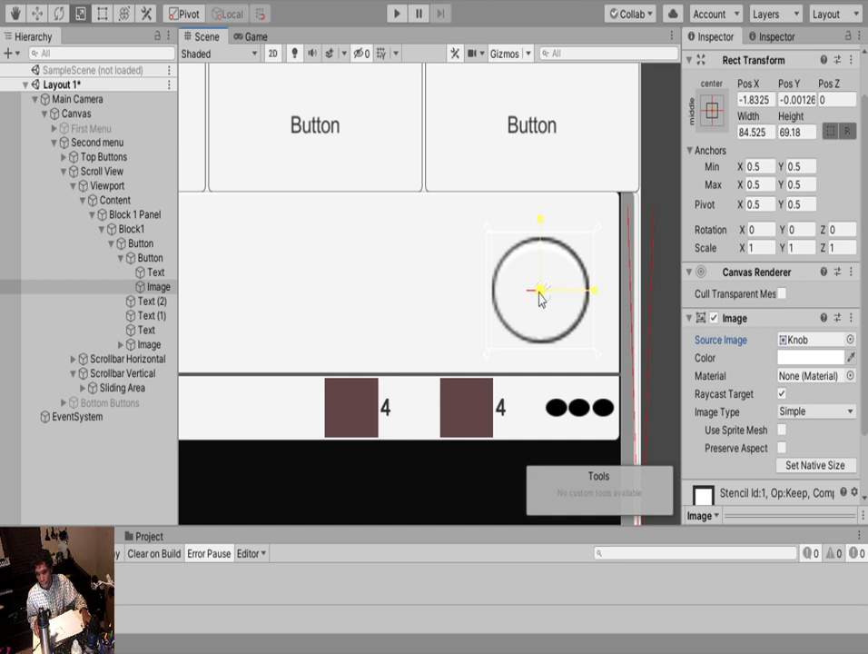
left_click_drag(539, 300, 529, 318)
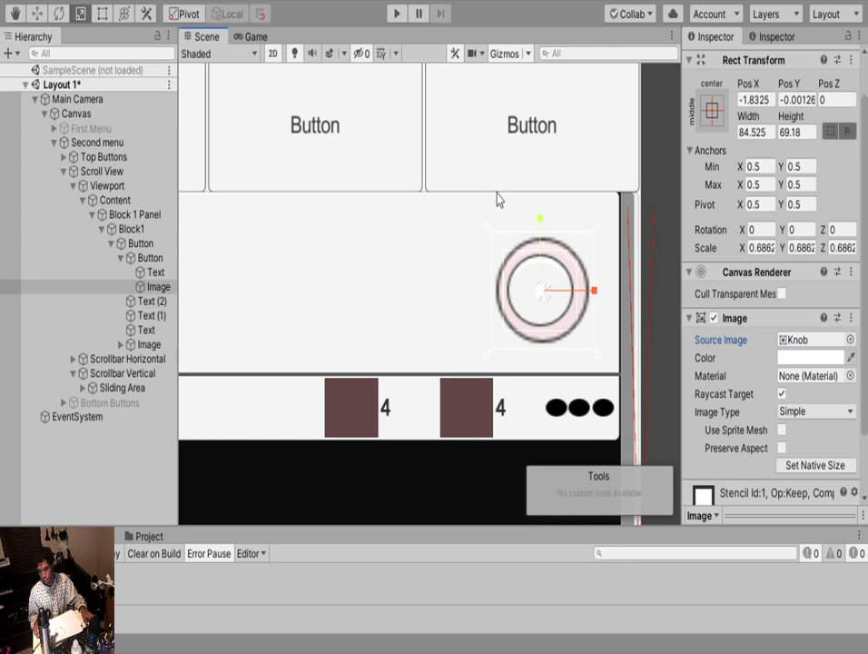
Rescale the inner Knob image uniformly to about 0.93 and shift it horizontally to Pos X 0.3 within the round button
key("ctrl+z")
mouse_move(548, 292)
left_mouse_down()
mouse_move(542, 299)
mouse_move(536, 287)
left_mouse_up()
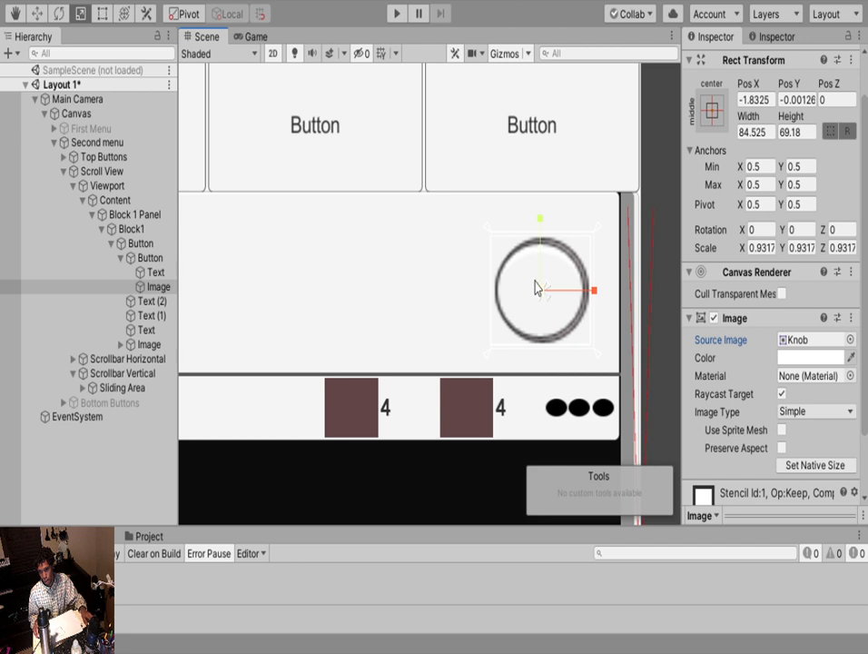
left_click(36, 12)
left_click_drag(591, 298, 590, 290)
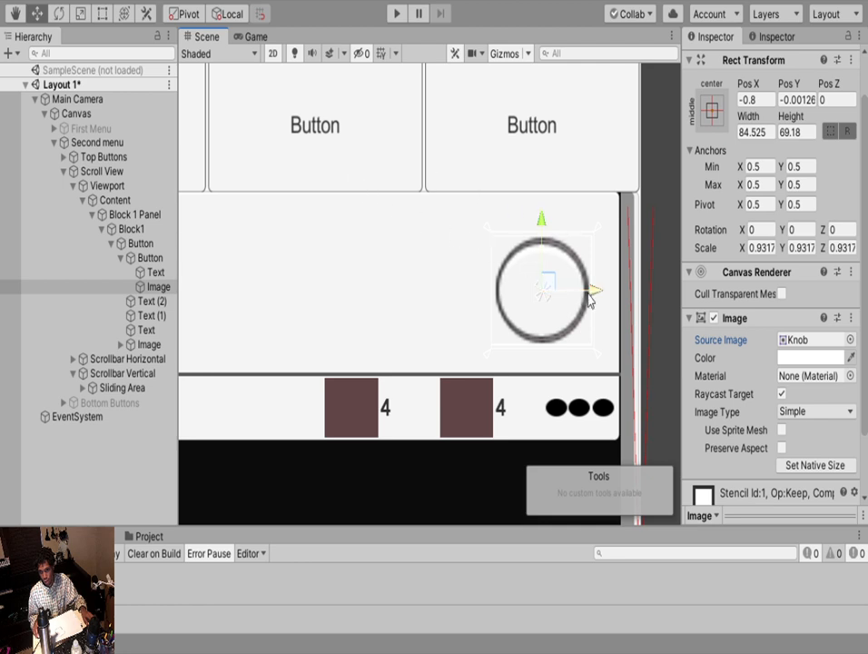
mouse_move(591, 287)
left_mouse_down()
mouse_move(595, 293)
mouse_move(585, 283)
left_mouse_up()
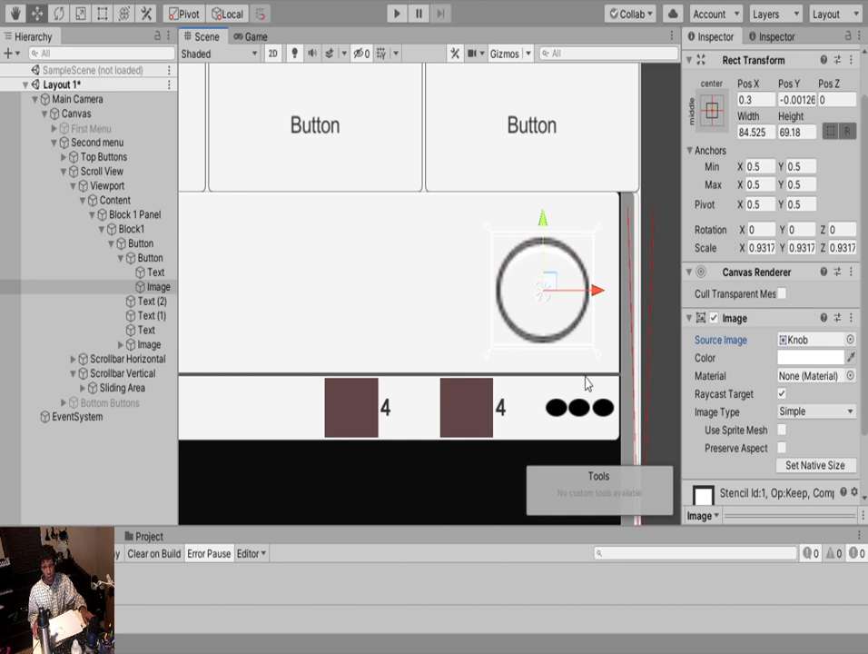
Try to select the thin grey divider line below the block's text labels in the scene
scroll(500, 446, "down", 5)
middle_click_drag(455, 447, 613, 347)
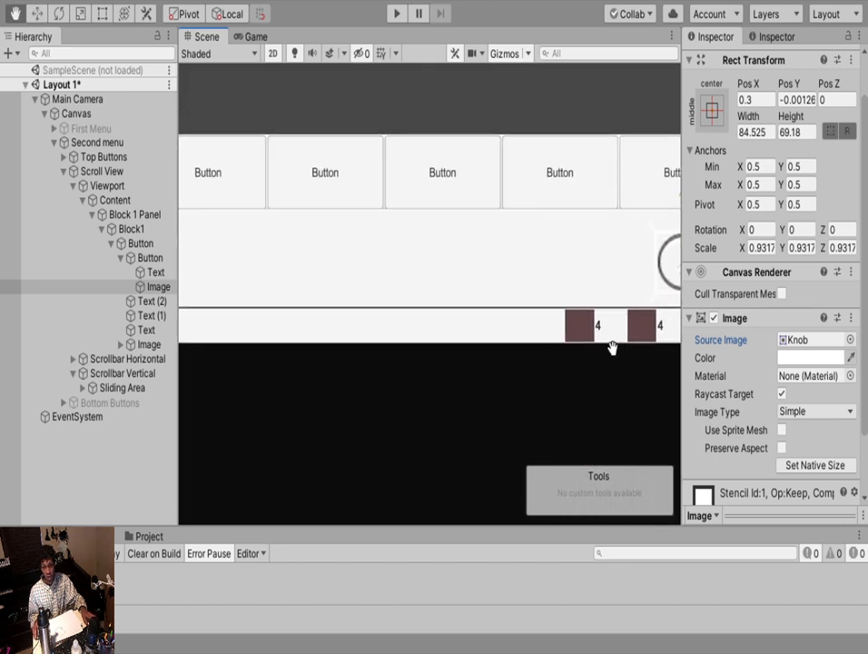
scroll(451, 352, "down", 5)
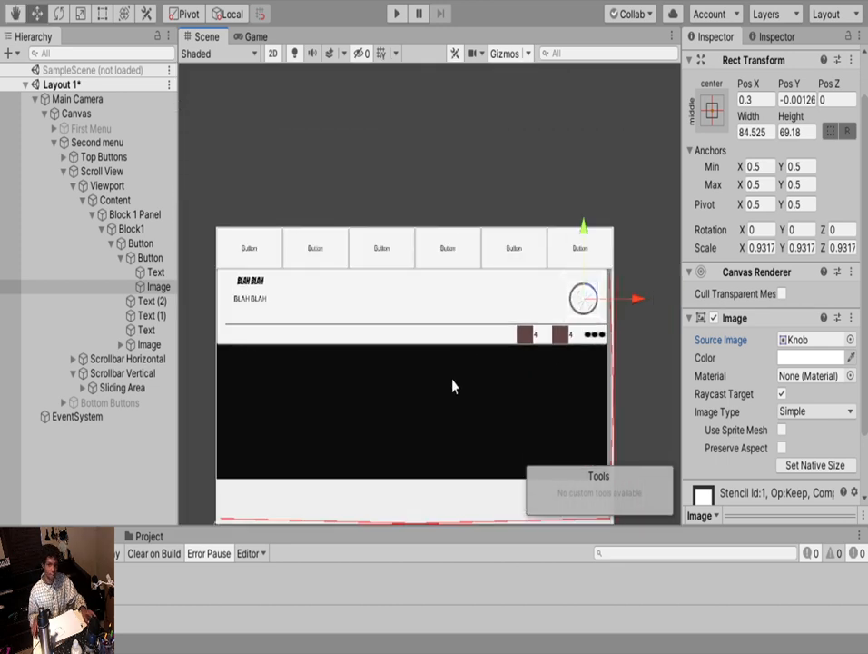
left_click(255, 333)
left_click(255, 333)
scroll(202, 350, "up", 2)
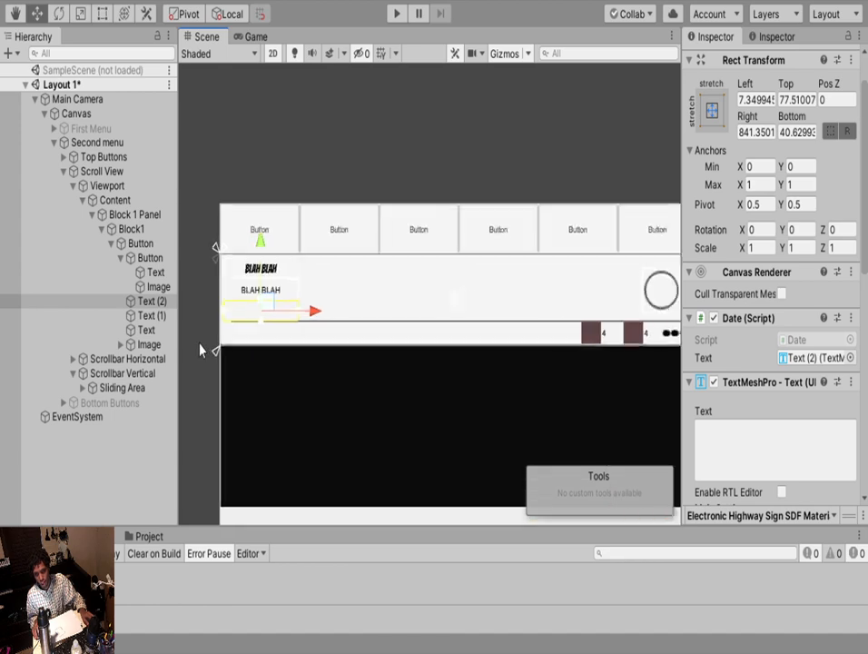
scroll(241, 326, "up", 3)
left_click(446, 327)
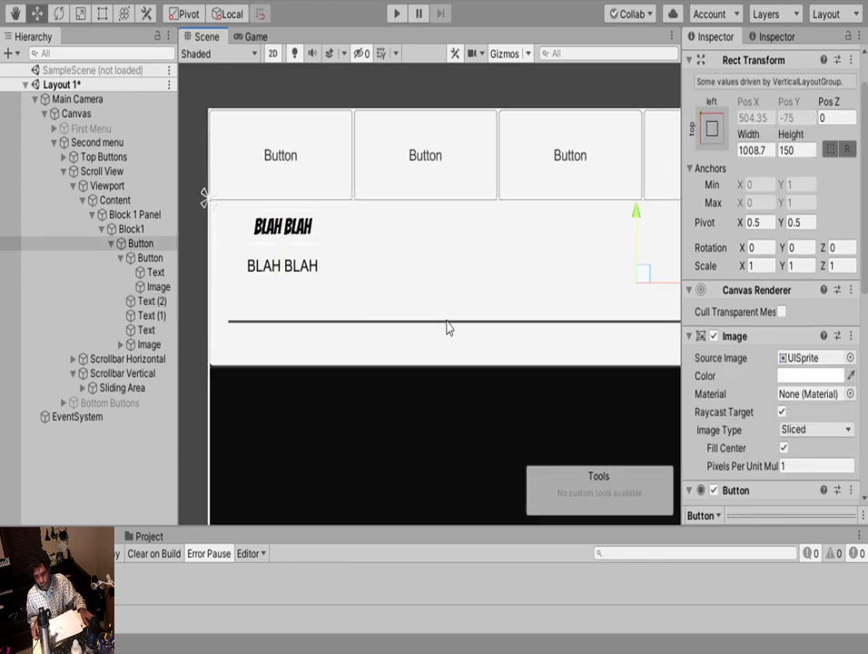
left_click(447, 328)
left_click(447, 328)
left_click(446, 328)
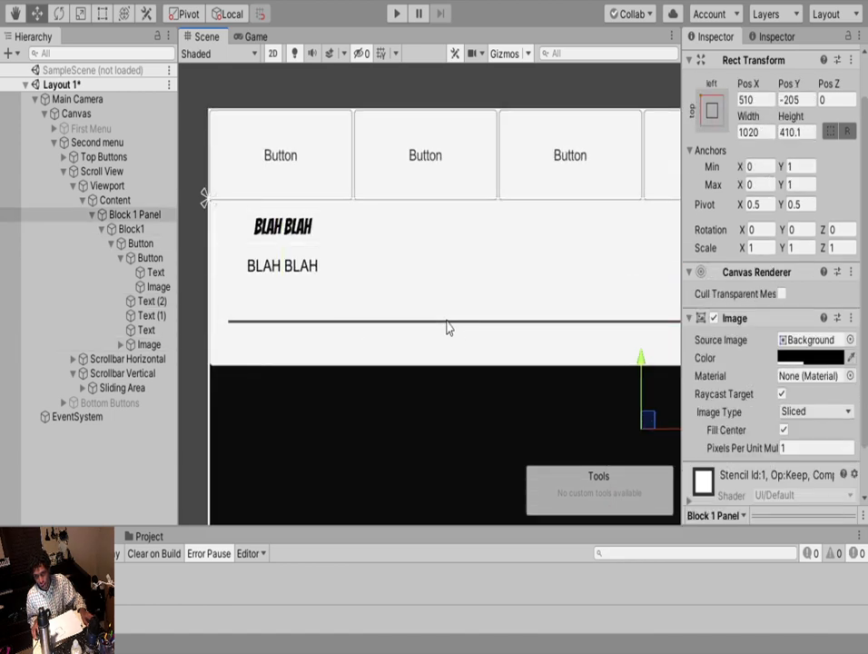
left_click(142, 258)
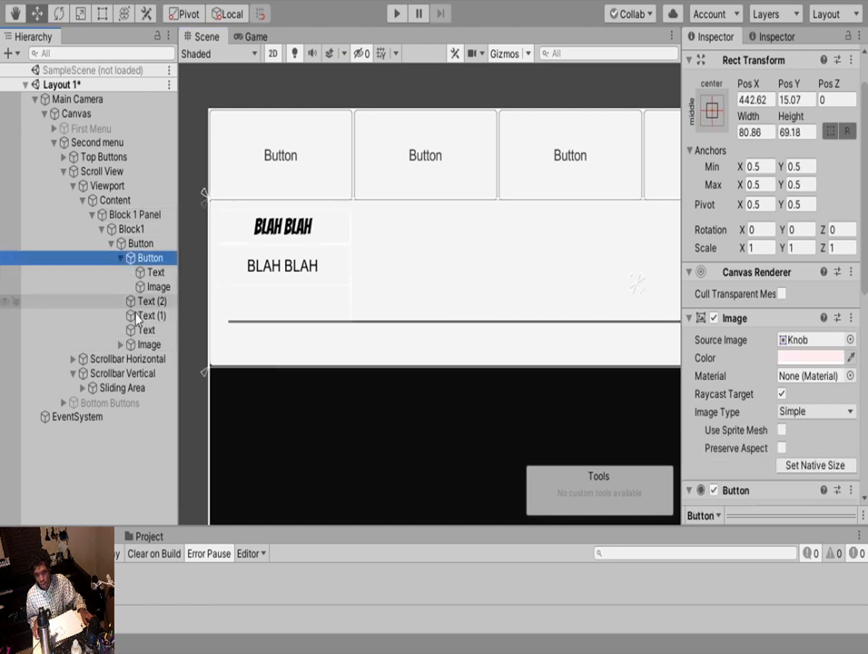
left_click(261, 329)
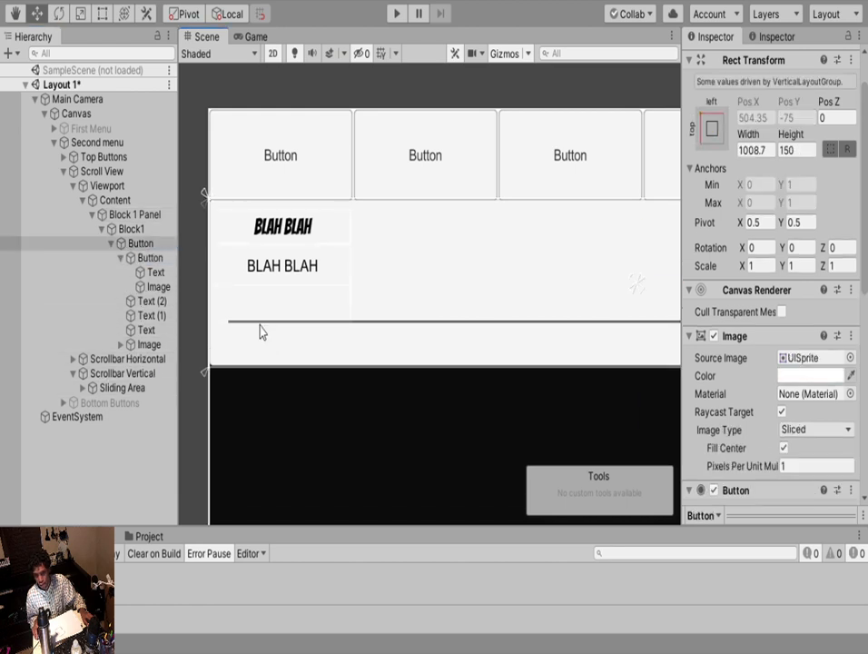
left_click(261, 327)
left_click(261, 328)
left_click(261, 328)
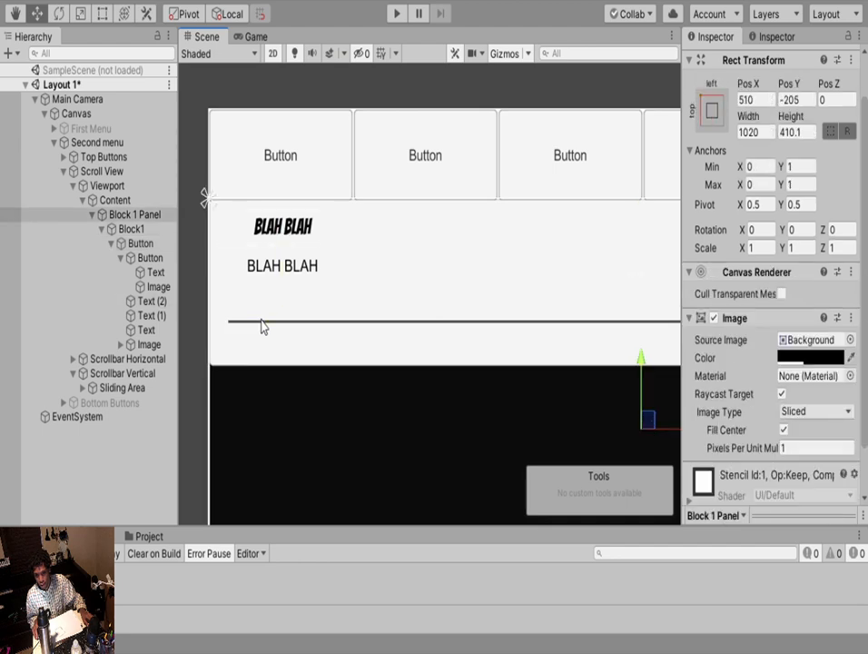
Extend the grey divider line's left end to the block's left edge with the Rect tool, making it about 1006.88 wide
left_click(103, 13)
left_click(345, 324)
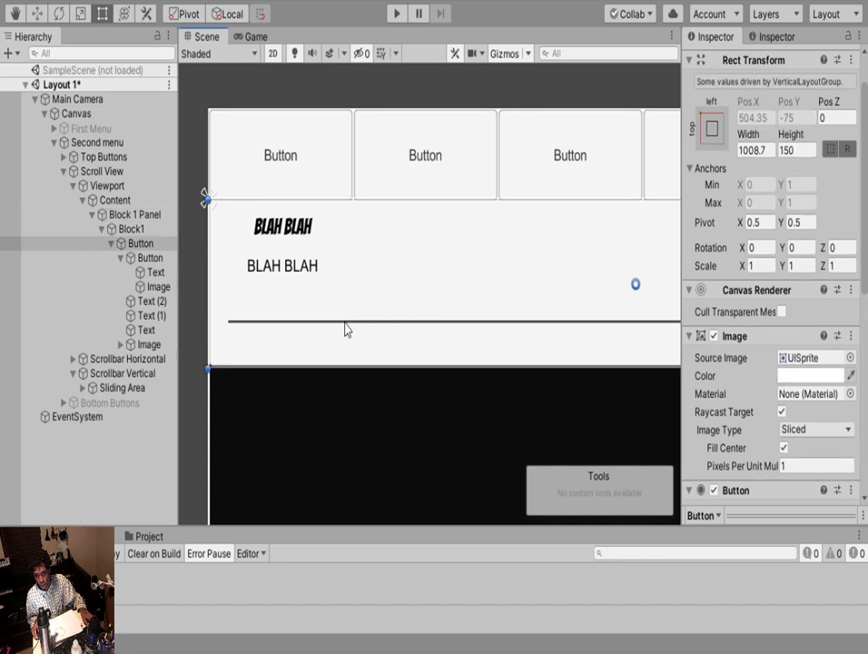
left_click(345, 324)
scroll(238, 322, "up", 10)
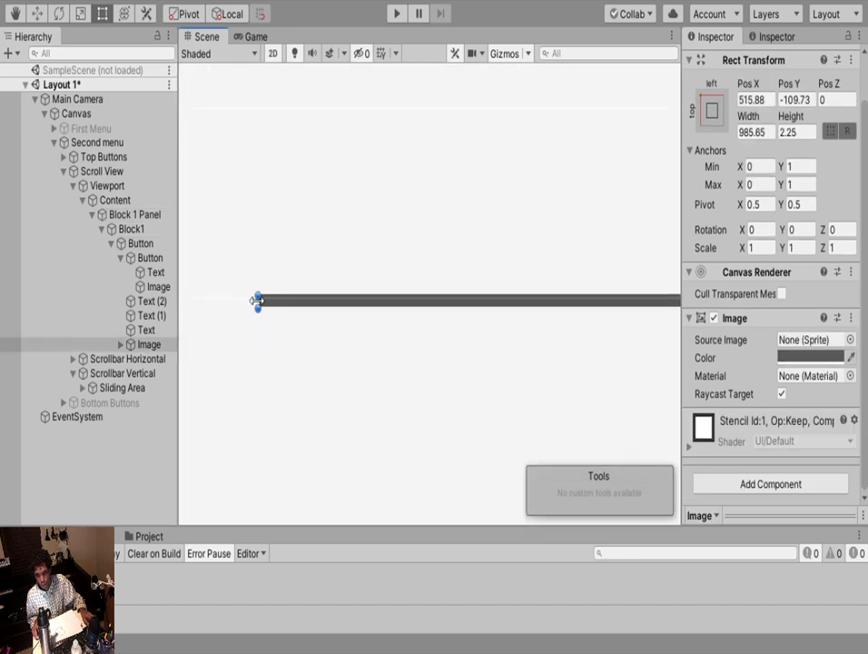
left_click_drag(257, 301, 188, 302)
middle_click_drag(274, 320, 475, 320)
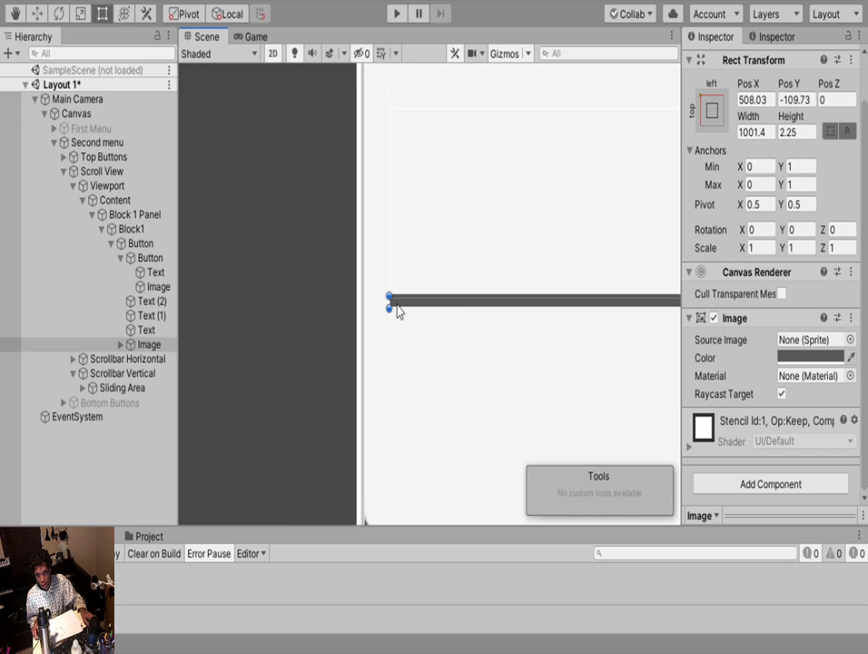
left_click_drag(388, 303, 364, 307)
scroll(364, 306, "down", 8)
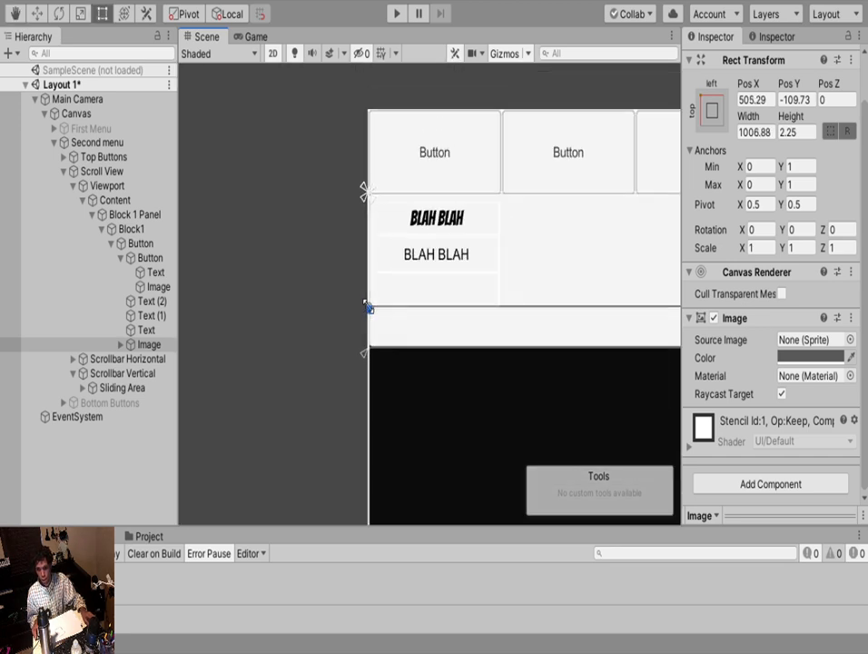
scroll(365, 307, "down", 4)
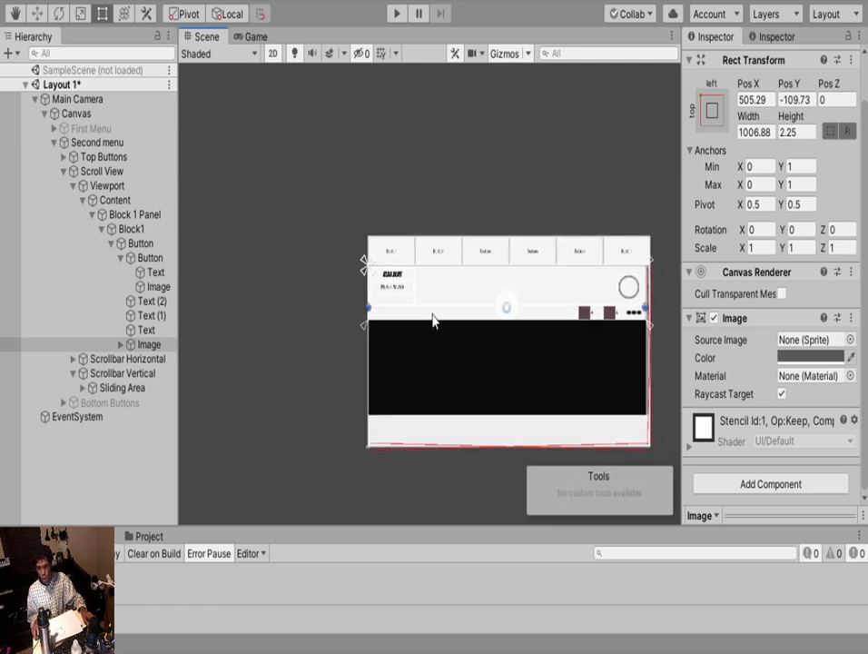
Duplicate the complete parent Button inside Block1 17 times, up to Button (17)
left_click(103, 229)
left_click(116, 232)
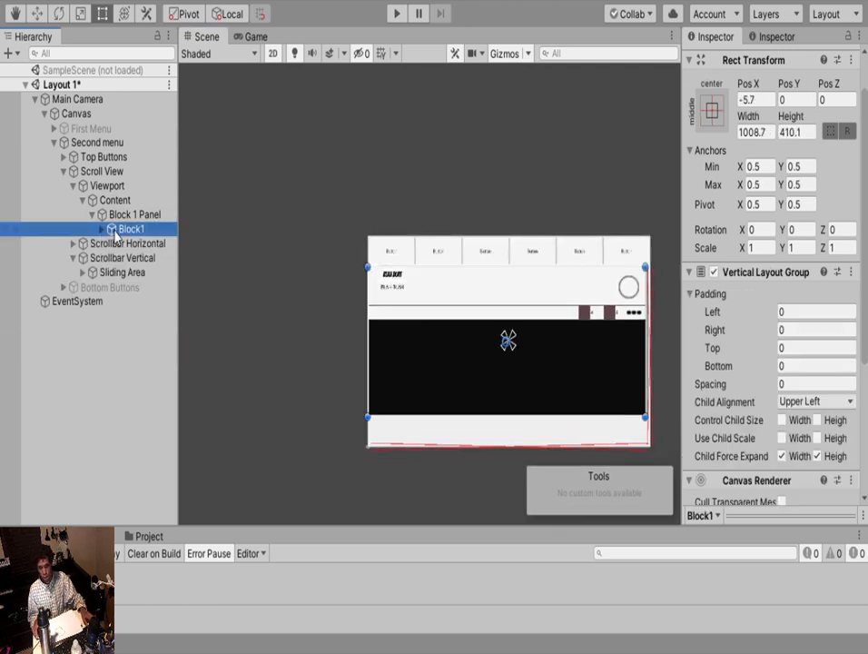
left_click(99, 232)
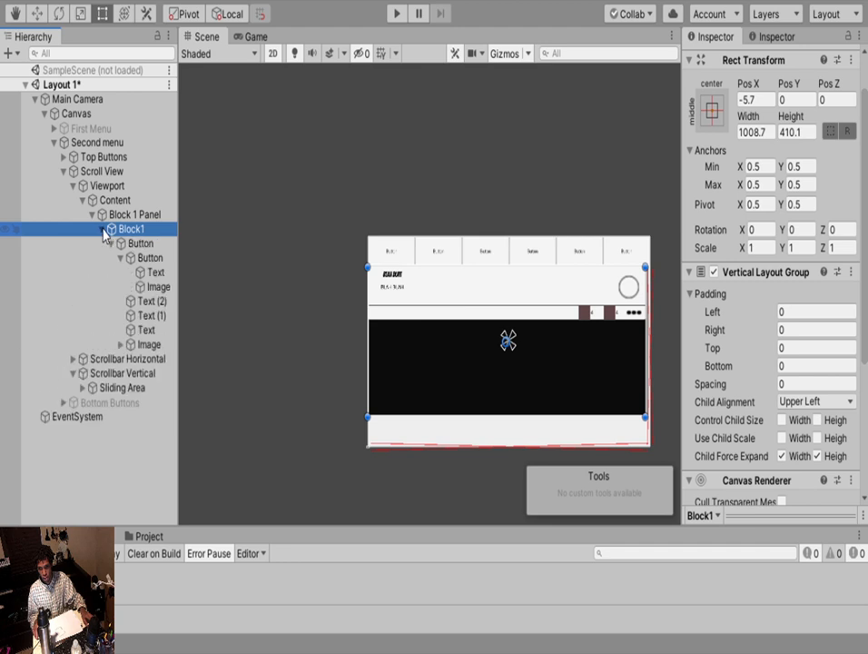
left_click(111, 244)
left_click(120, 245)
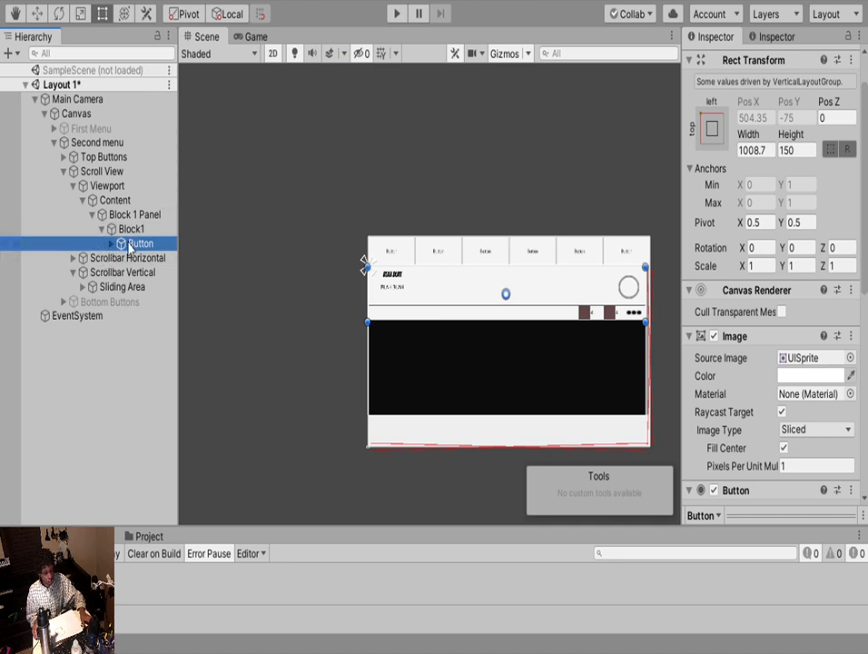
key("ctrl+d")
key("ctrl+d")
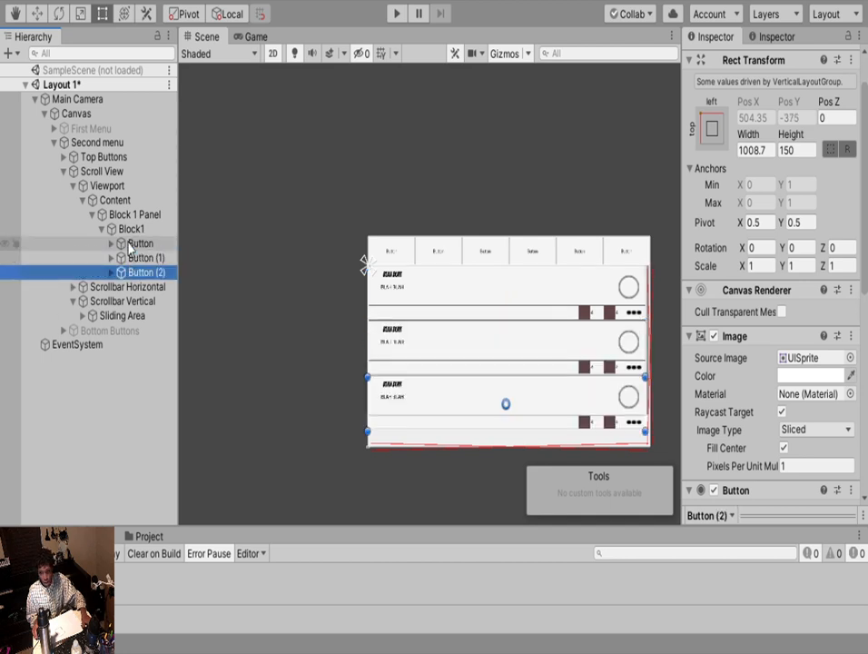
key("ctrl+d")
key("ctrl+d")
key("ctrl+d")
key("ctrl+d")
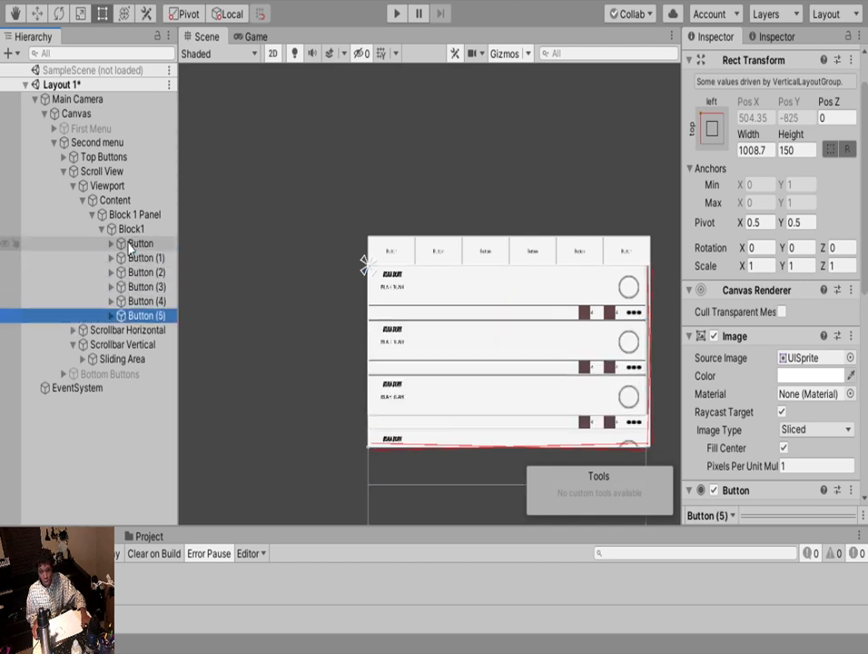
key("ctrl+d")
key("ctrl+d")
key("ctrl+d")
key("ctrl+d")
key("ctrl+d")
key("ctrl+d")
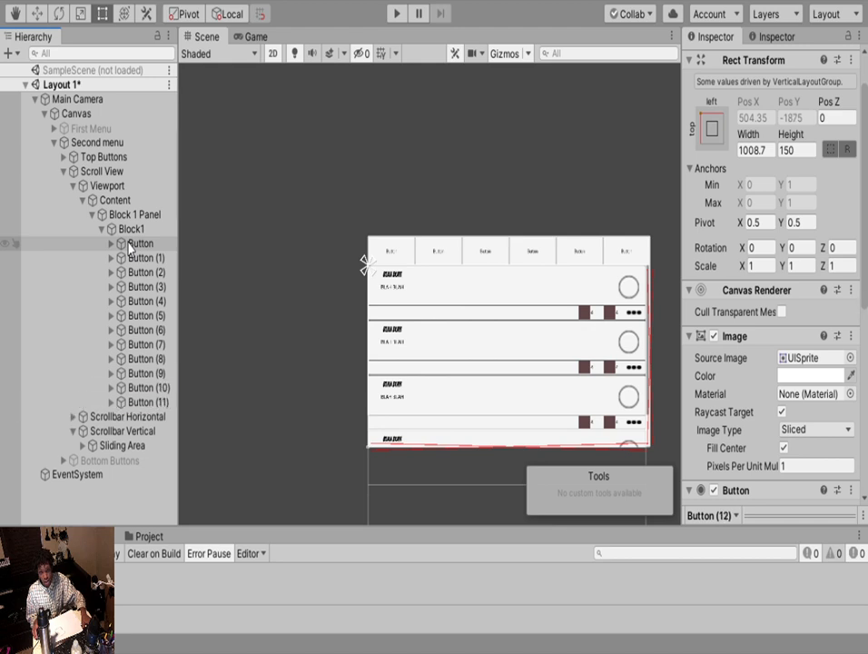
key("ctrl+d")
key("ctrl+d")
key("ctrl+d")
key("ctrl+d")
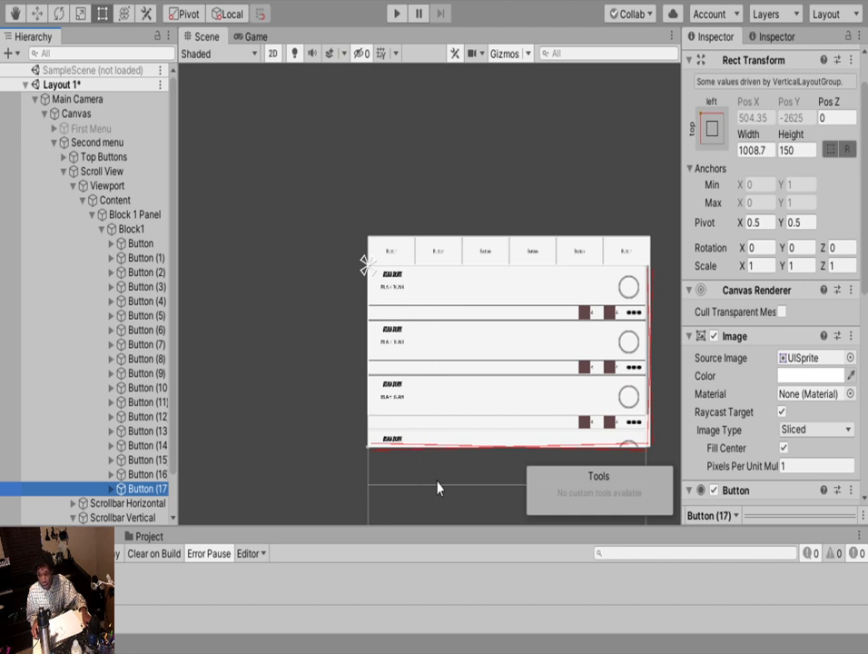
Collapse Block 1 Panel under the scroll view's Content and deactivate it
middle_click_drag(426, 427, 373, 265)
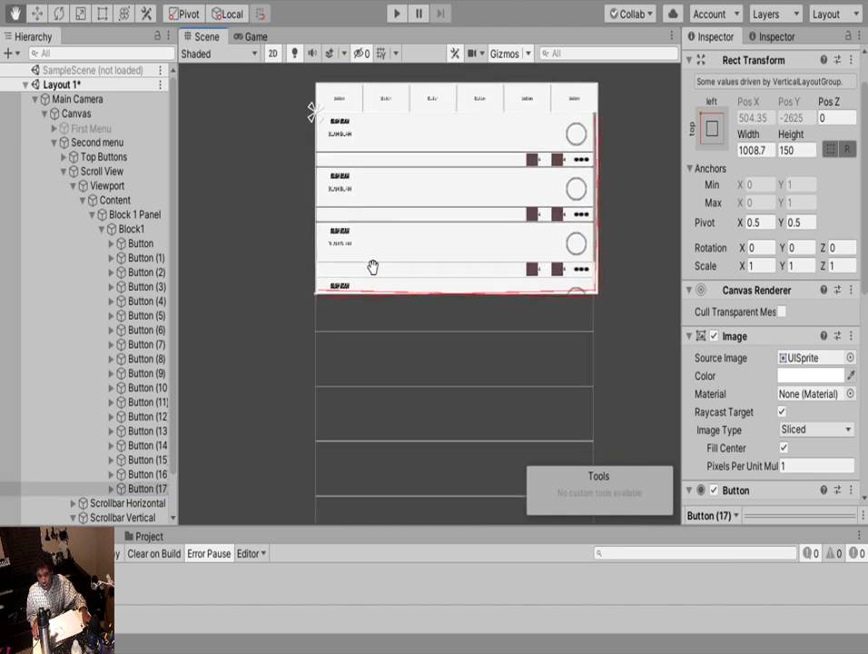
left_click(93, 215)
left_click(73, 272)
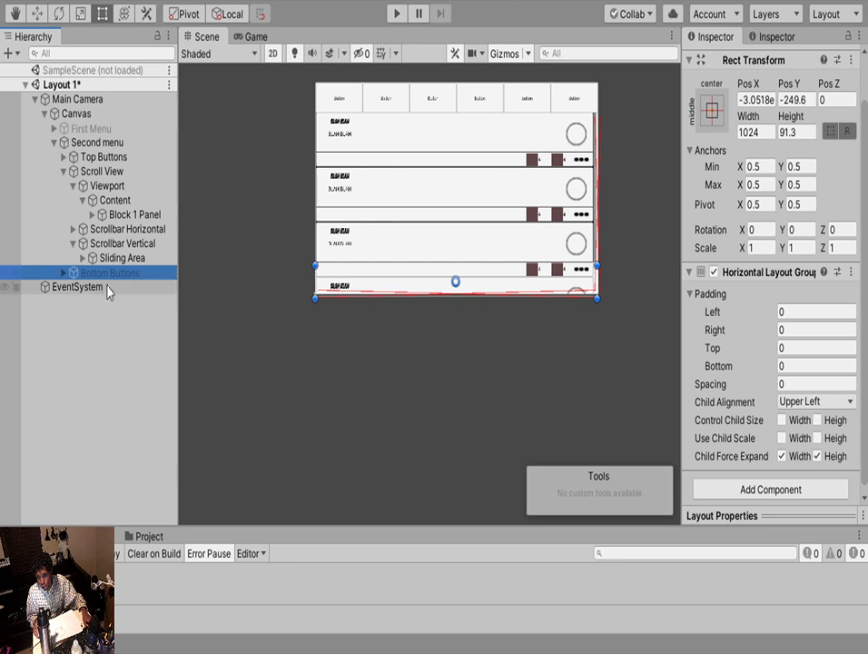
left_click(64, 272)
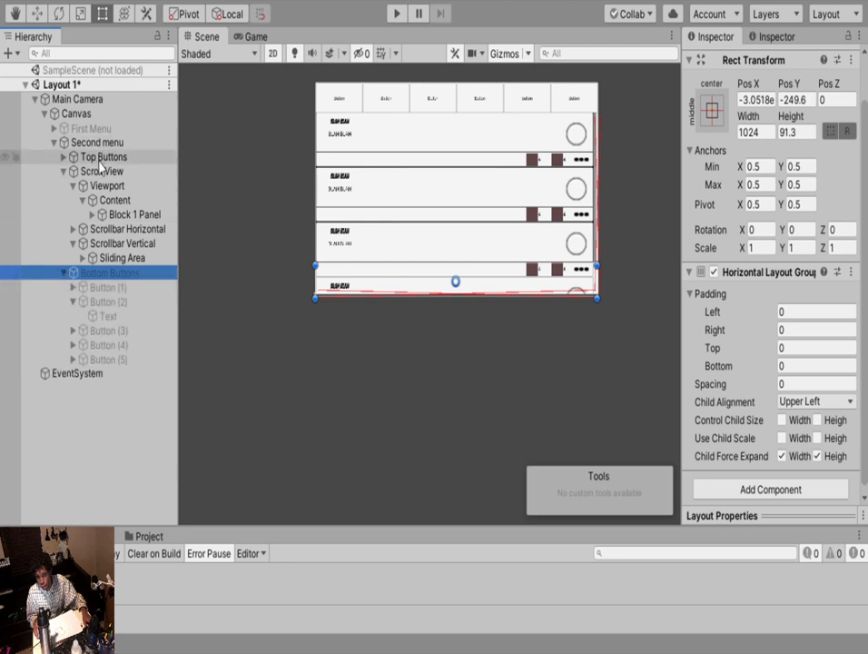
left_click(100, 215)
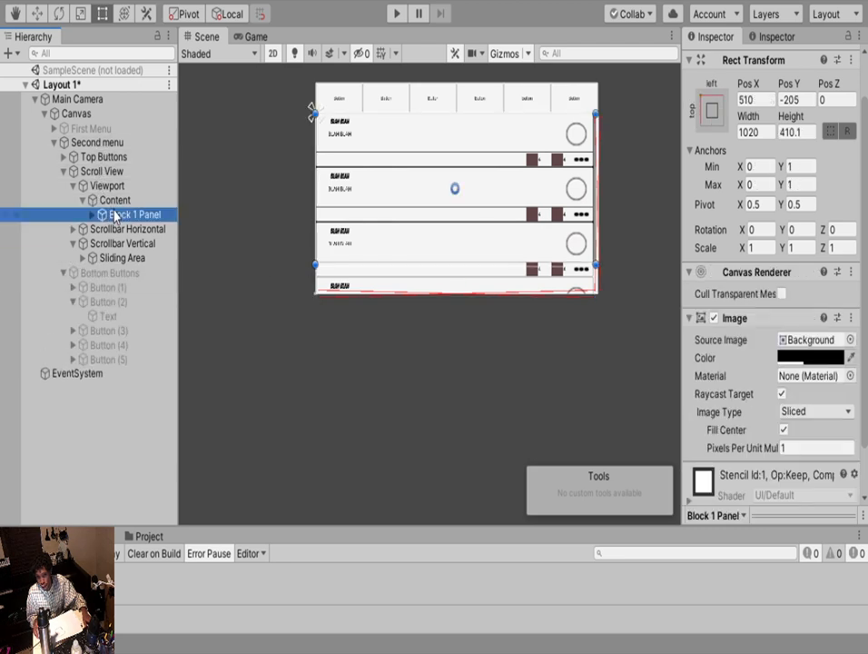
left_click(718, 61)
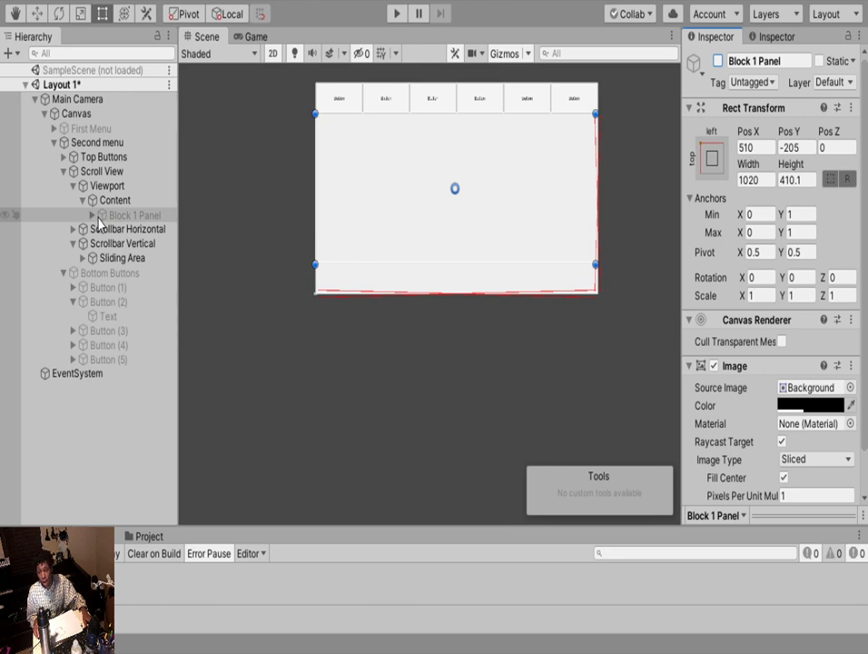
Activate the Bottom Buttons object and select its last button, Button (5)
left_click(92, 274)
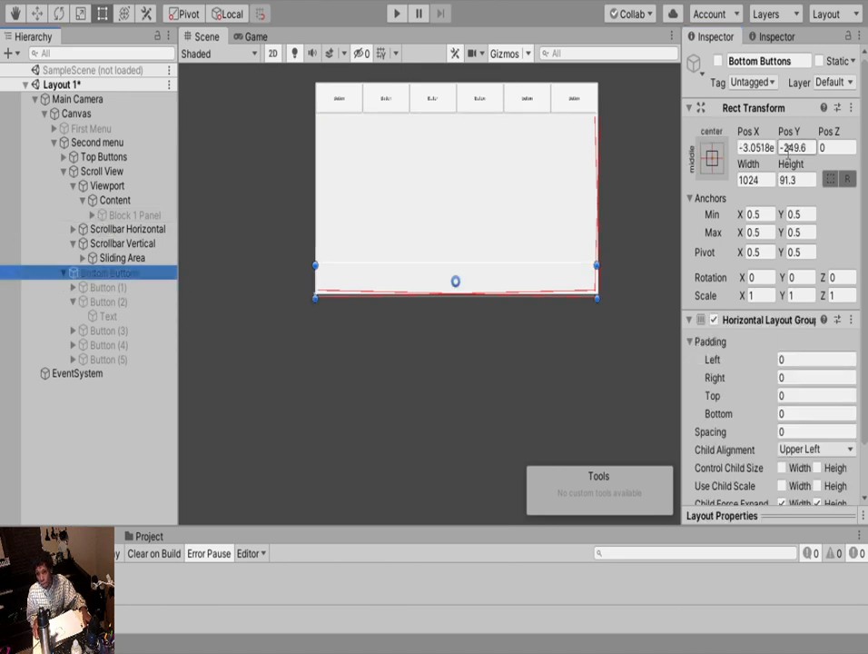
left_click(718, 61)
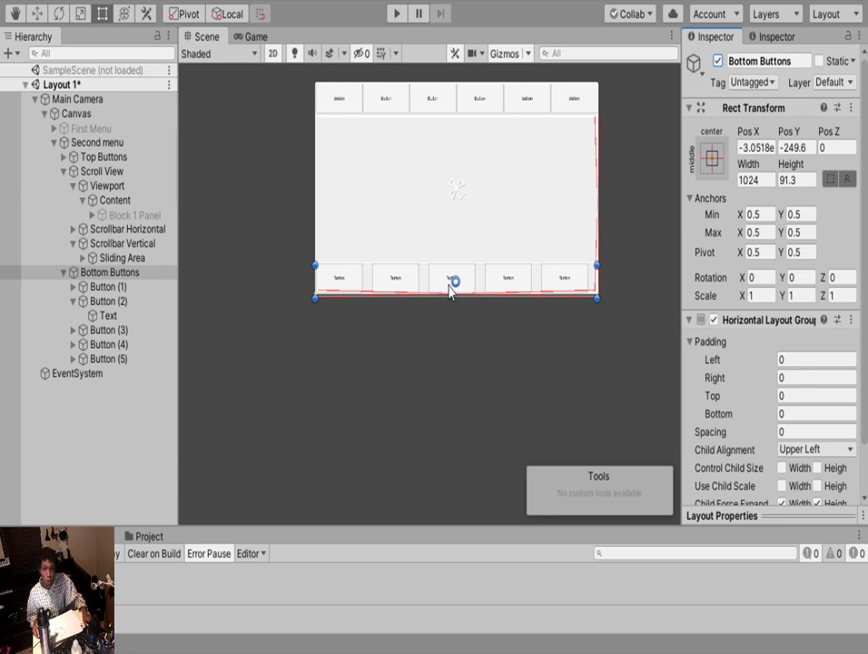
left_click(565, 280)
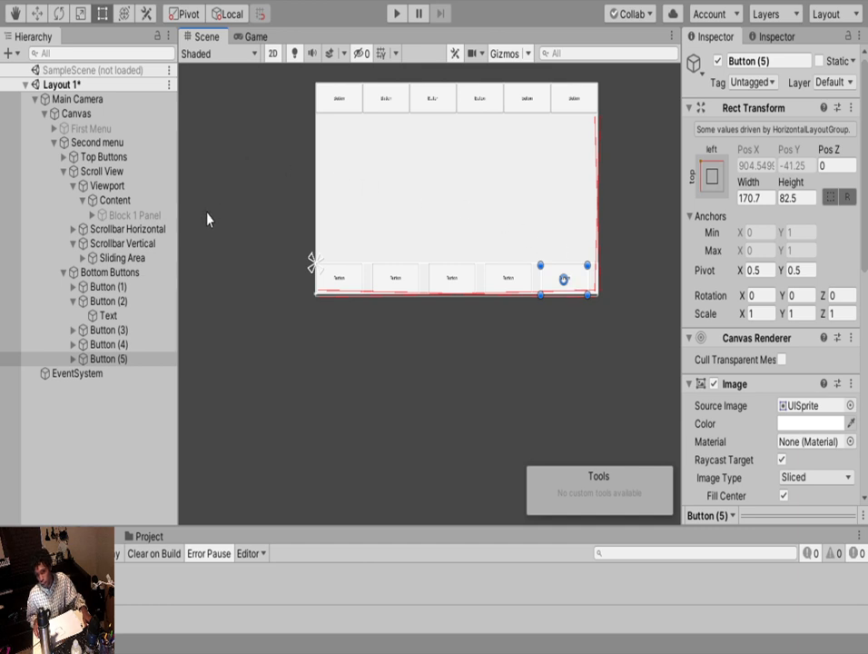
Duplicate the deactivated Block 1 Panel and expand the copy down to the buttons inside its Block1
left_click(128, 216)
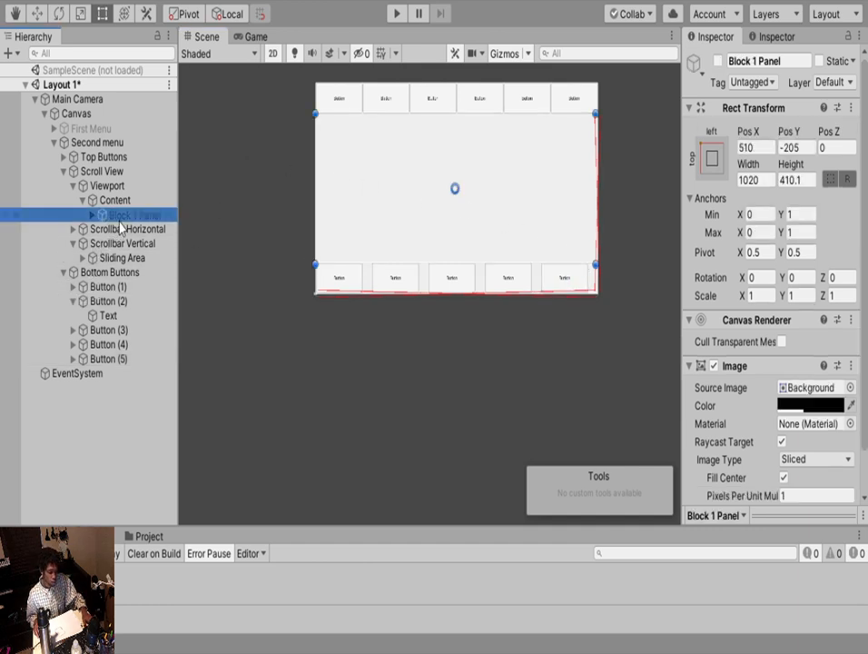
key("ctrl+d")
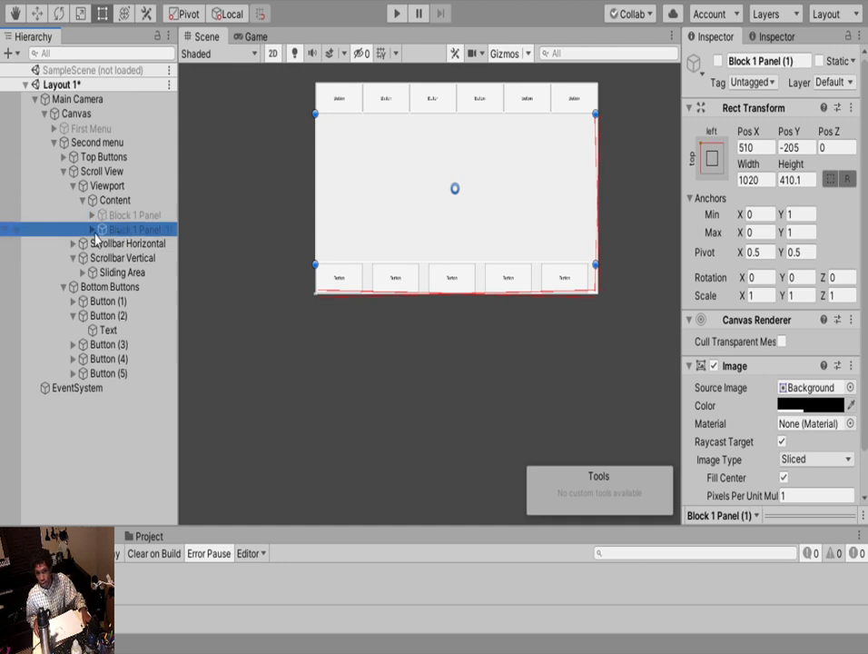
left_click(92, 230)
left_click(102, 245)
left_click(101, 245)
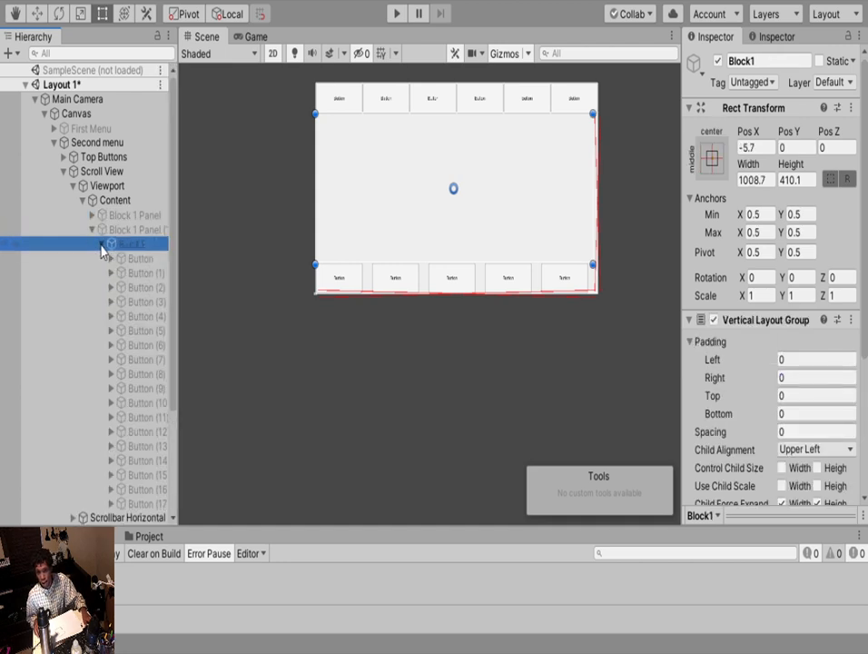
left_click(37, 54)
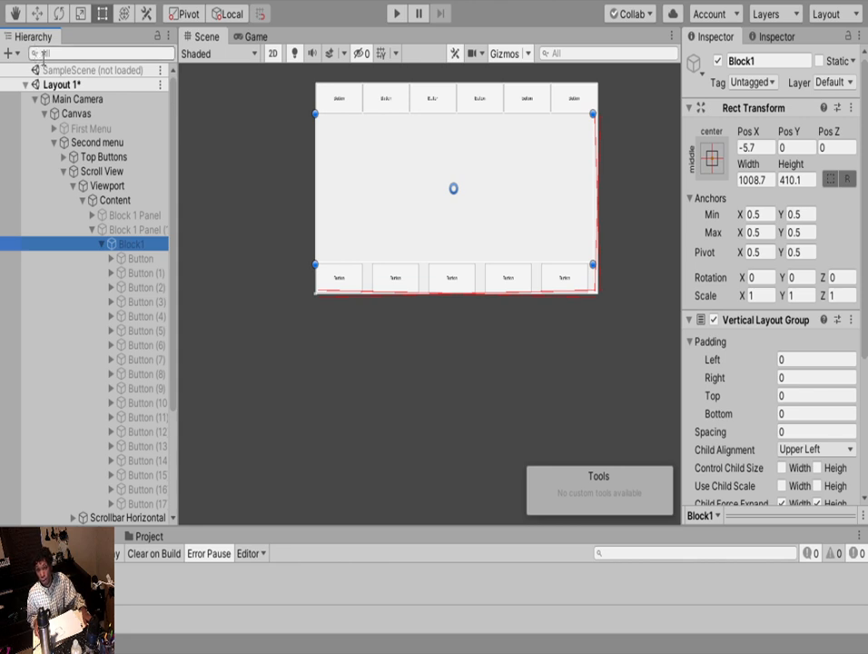
Examine the button lists inside Block1 of both the copied and the original Block 1 Panel
left_click(132, 261)
scroll(132, 265, "down", 3)
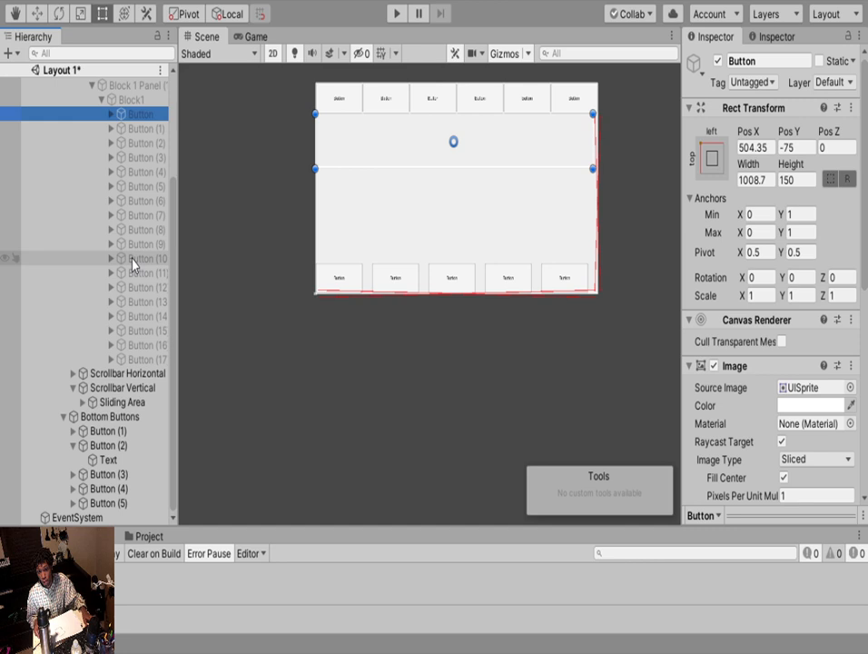
left_click(127, 347)
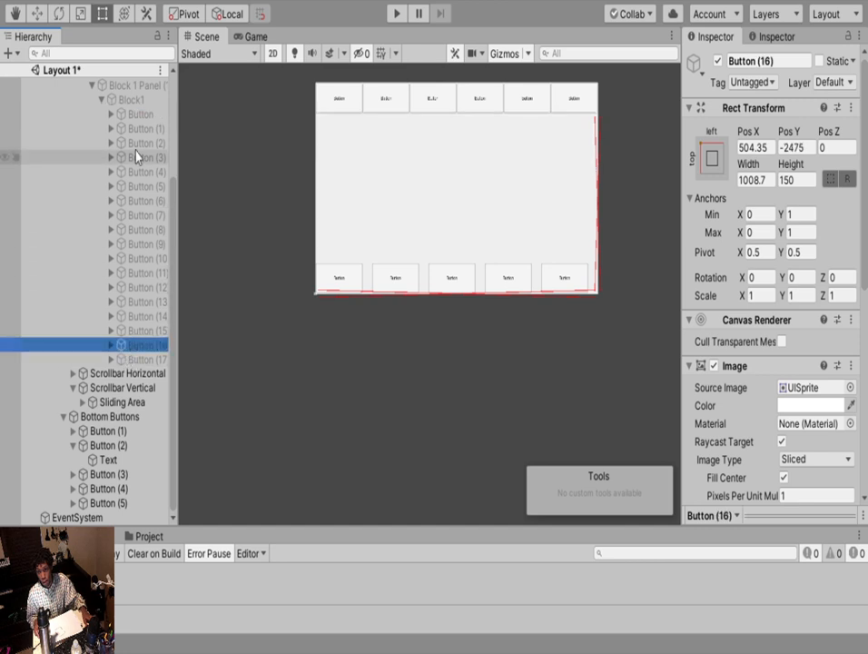
left_click(143, 114)
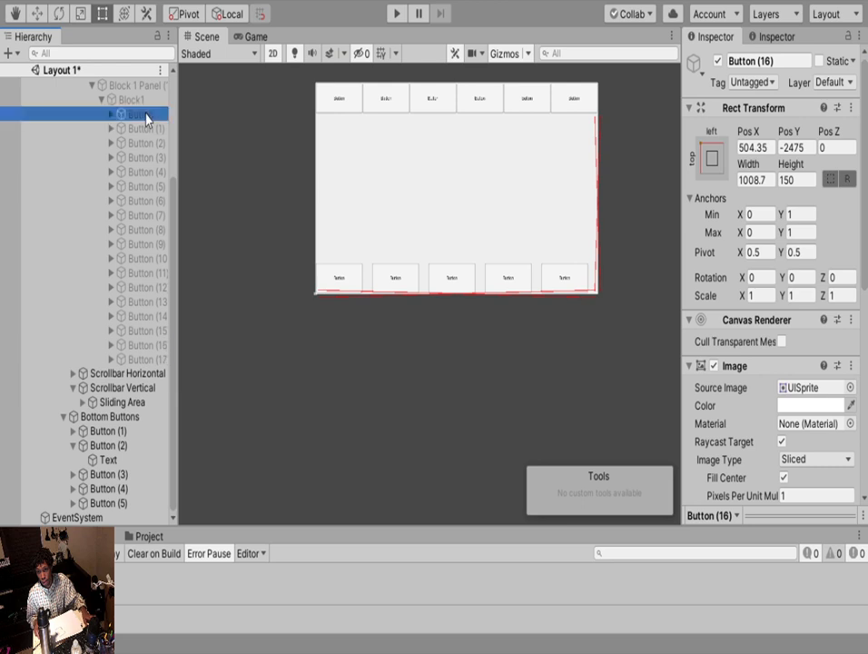
left_click(102, 100)
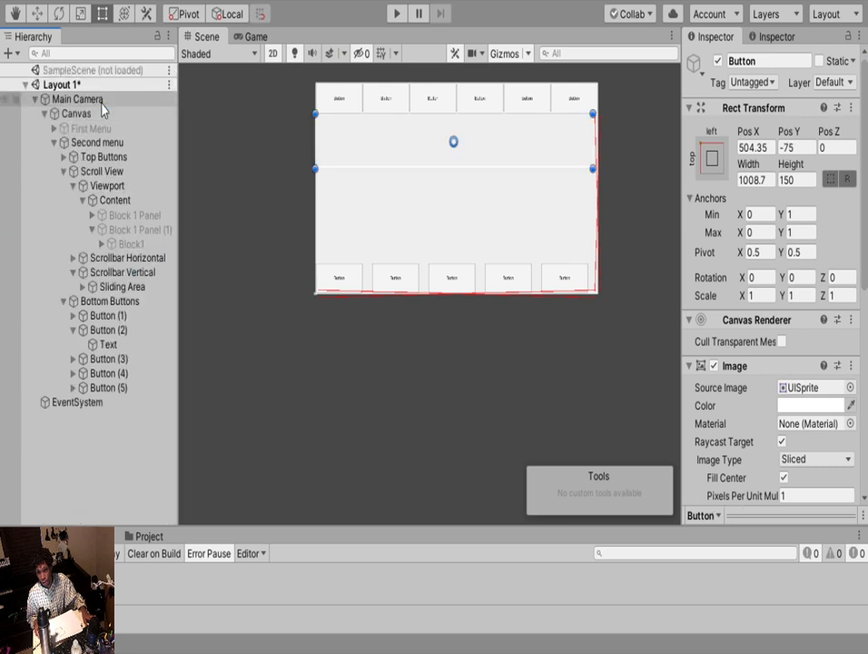
left_click(92, 216)
left_click(102, 231)
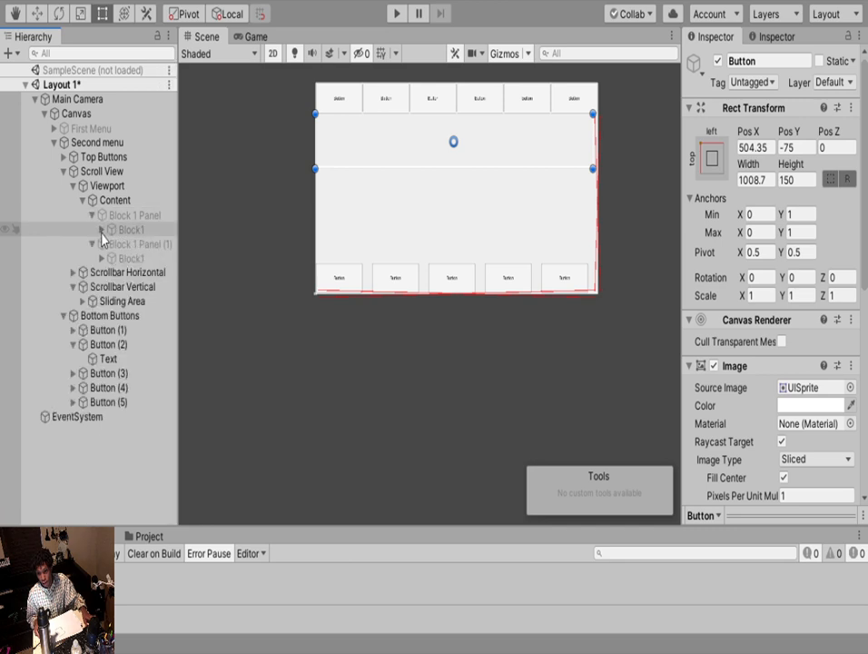
left_click(100, 230)
scroll(100, 297, "down", 4)
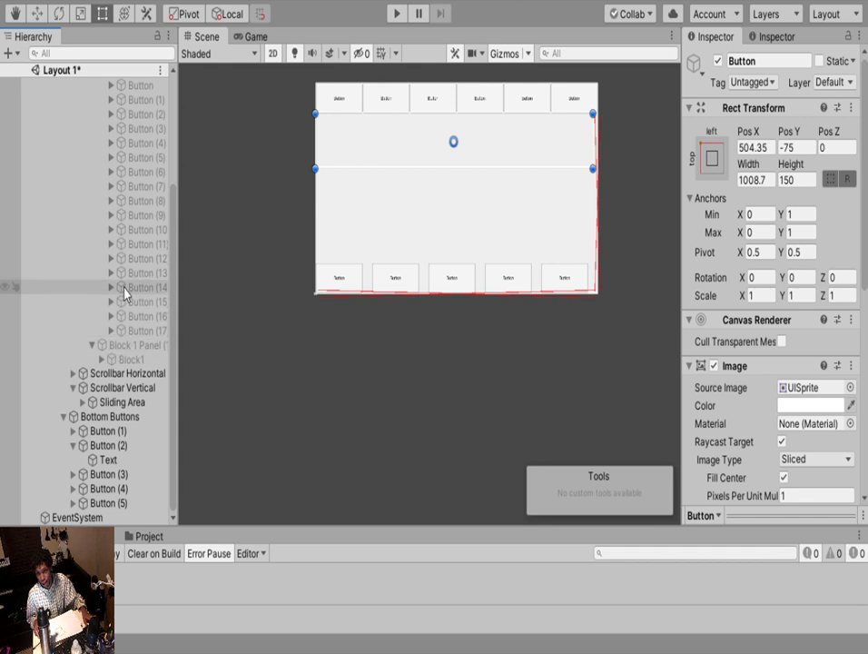
scroll(125, 291, "up", 4)
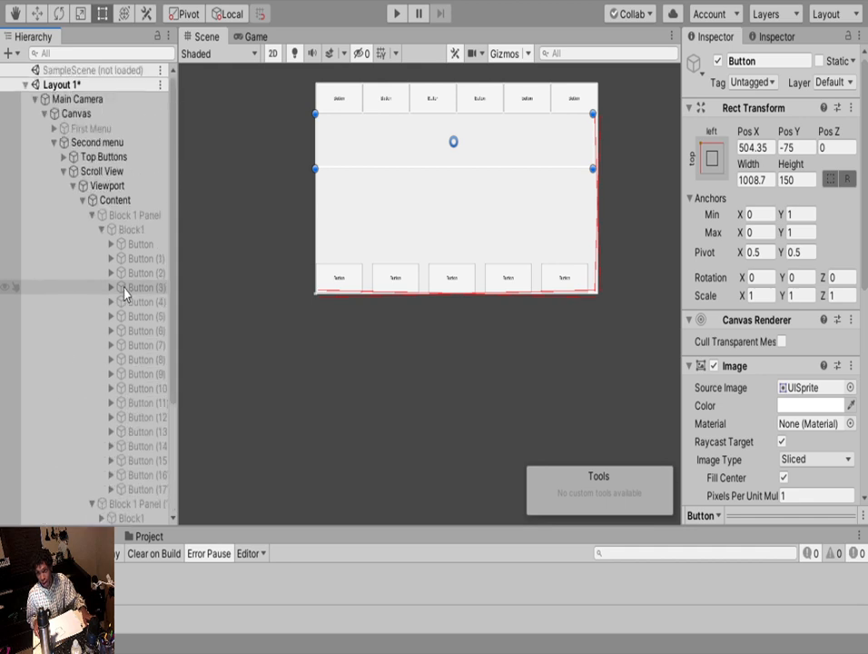
left_click(93, 216)
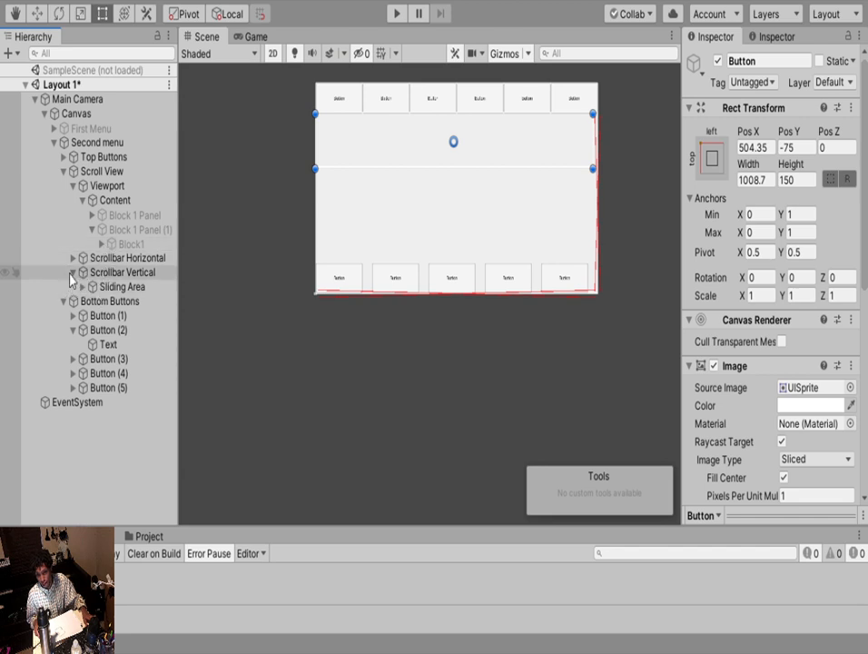
Collapse Scrollbar Vertical and activate the copied Block 1 Panel (1) under Content
left_click(72, 272)
left_click(118, 230)
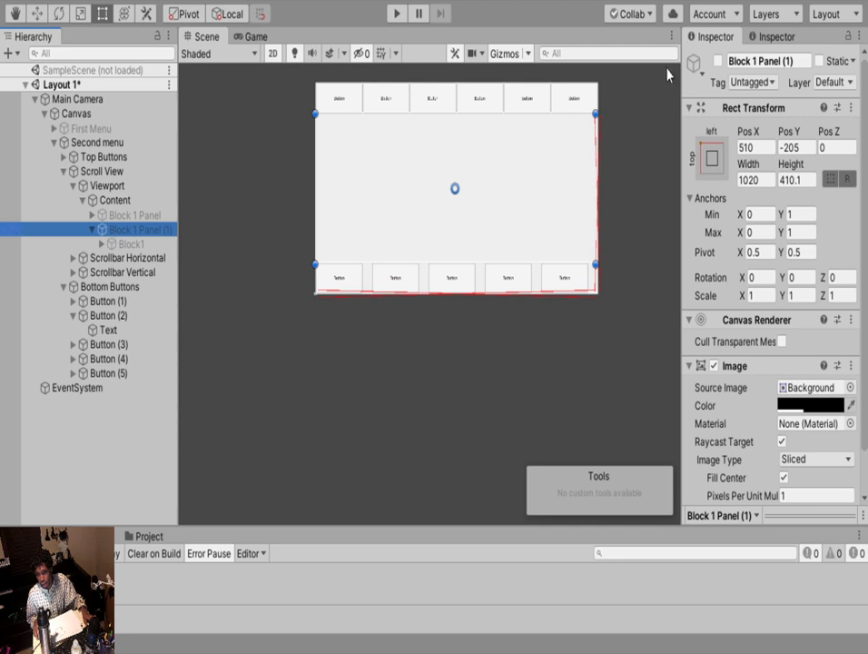
left_click(717, 60)
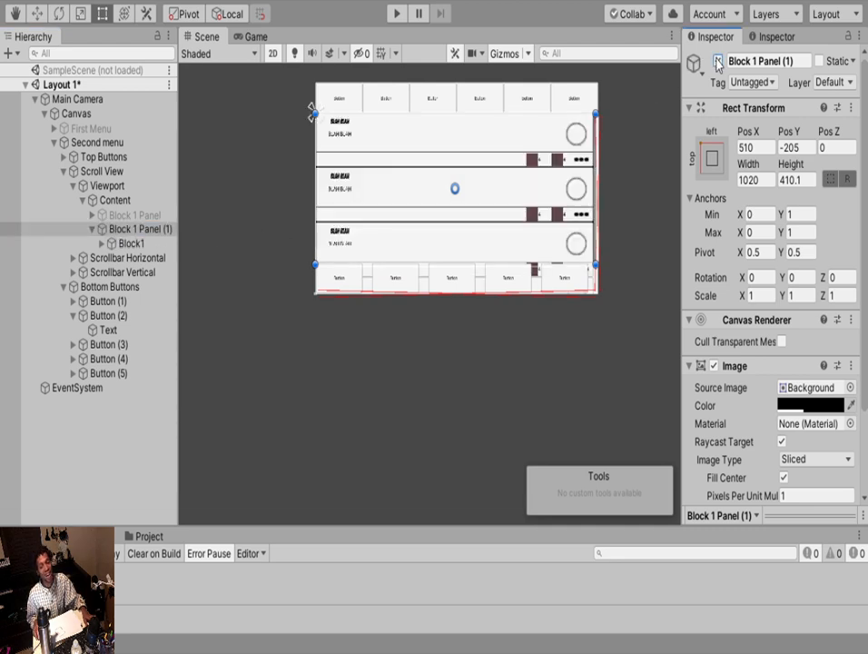
Inspect the contents of Block 1 Panel (1) and its Block1 container in the hierarchy and scene
left_click(93, 229)
left_click(92, 230)
left_click(101, 244)
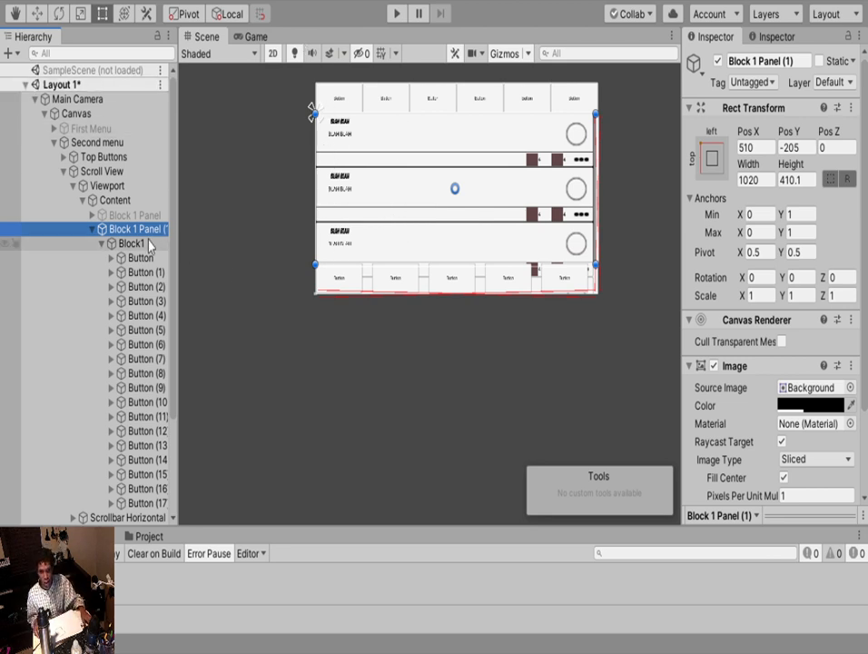
left_click(102, 243)
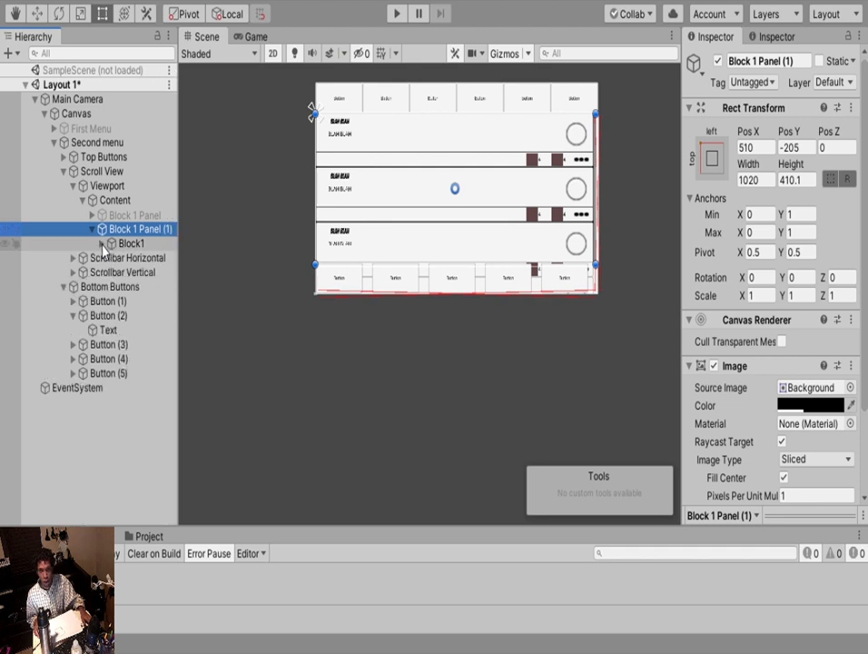
left_click(102, 243)
left_click(102, 243)
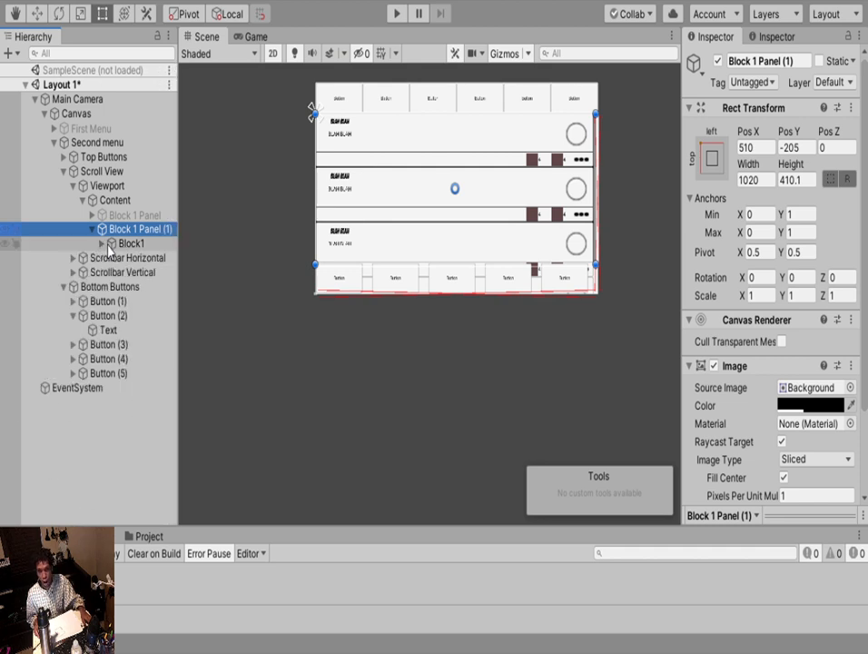
left_click(142, 258)
left_click(142, 243)
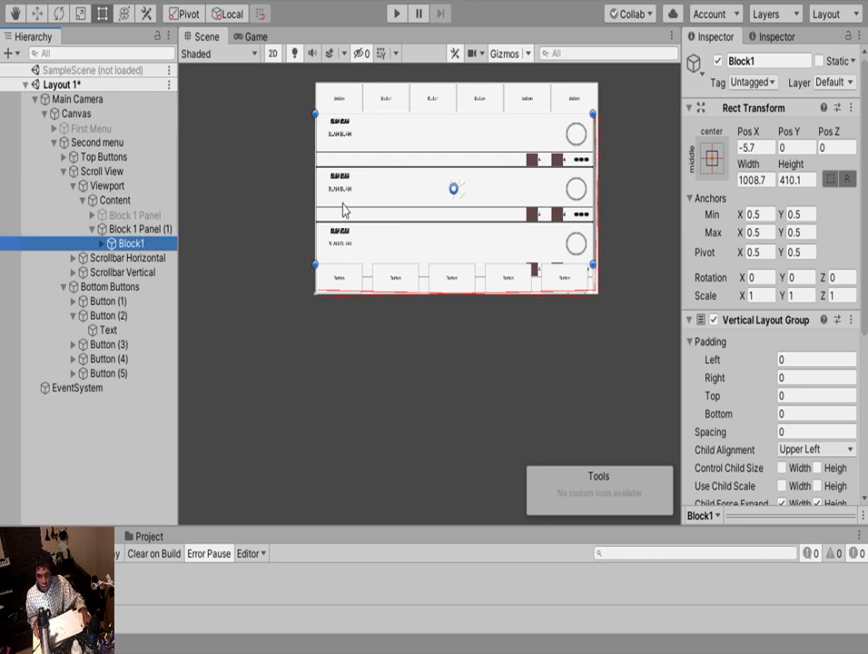
scroll(613, 196, "up", 3)
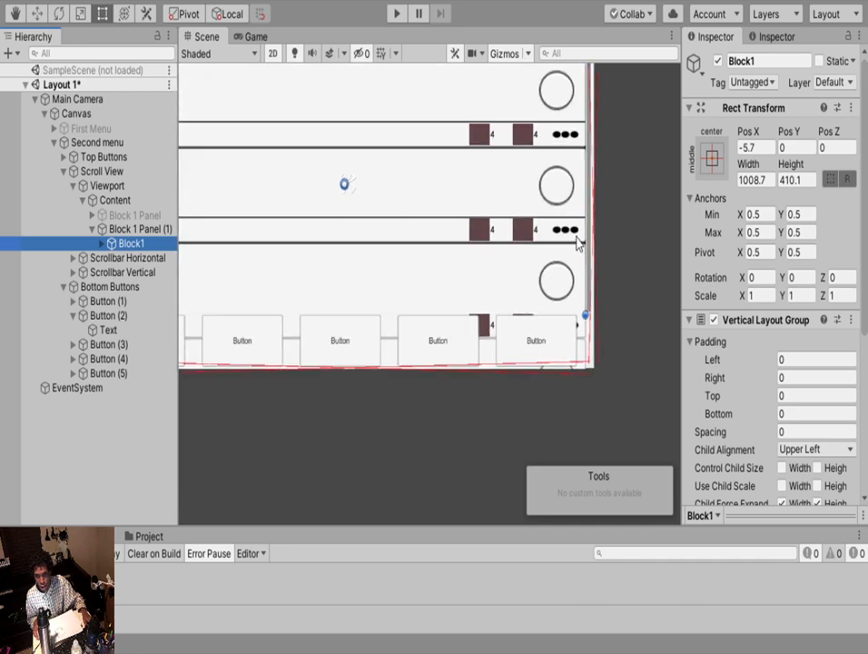
scroll(396, 254, "down", 4)
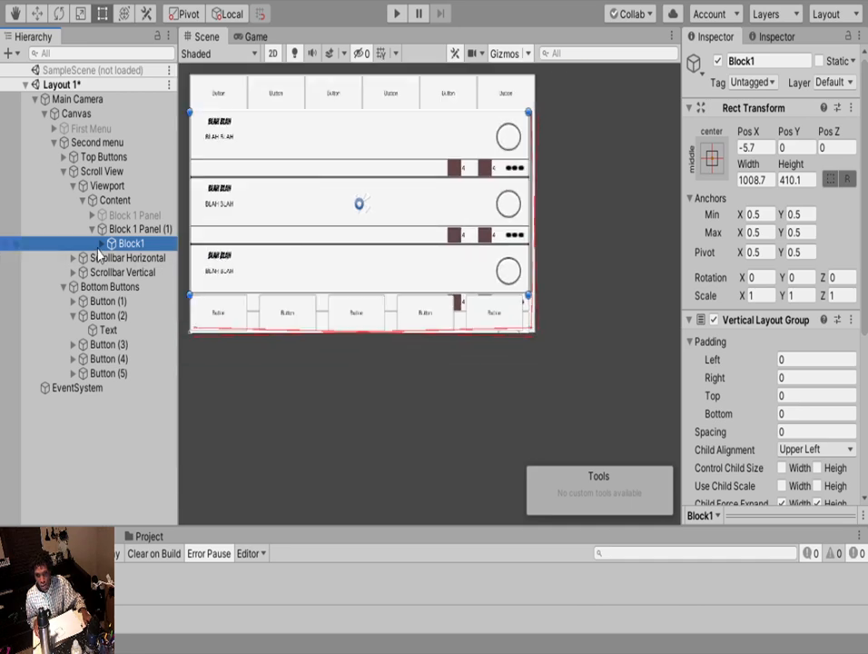
Try deleting every button inside Block1 of Block 1 Panel (1), from Button through Button (17)
left_click(101, 243)
left_click(129, 256)
scroll(142, 289, "down", 3)
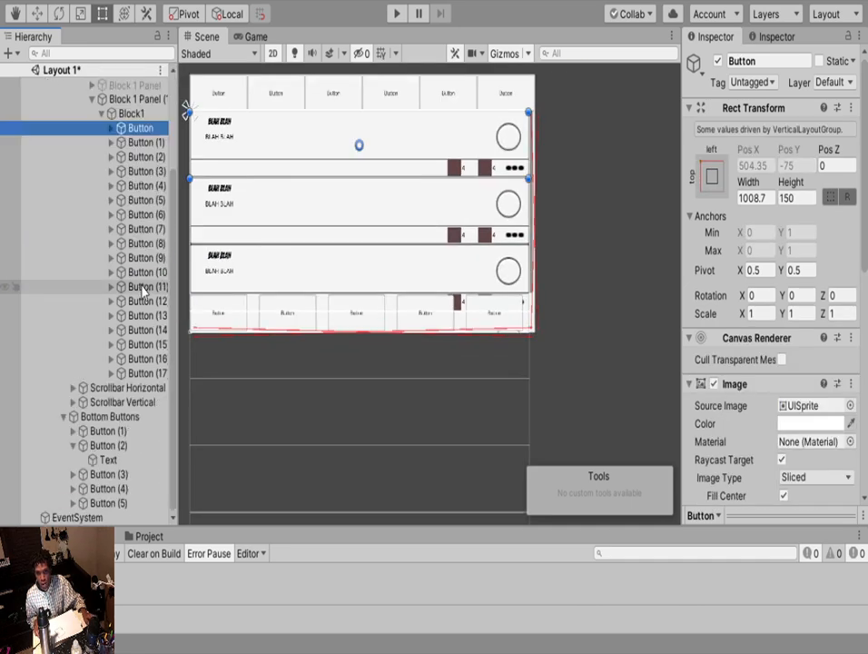
left_click(148, 373, "shift")
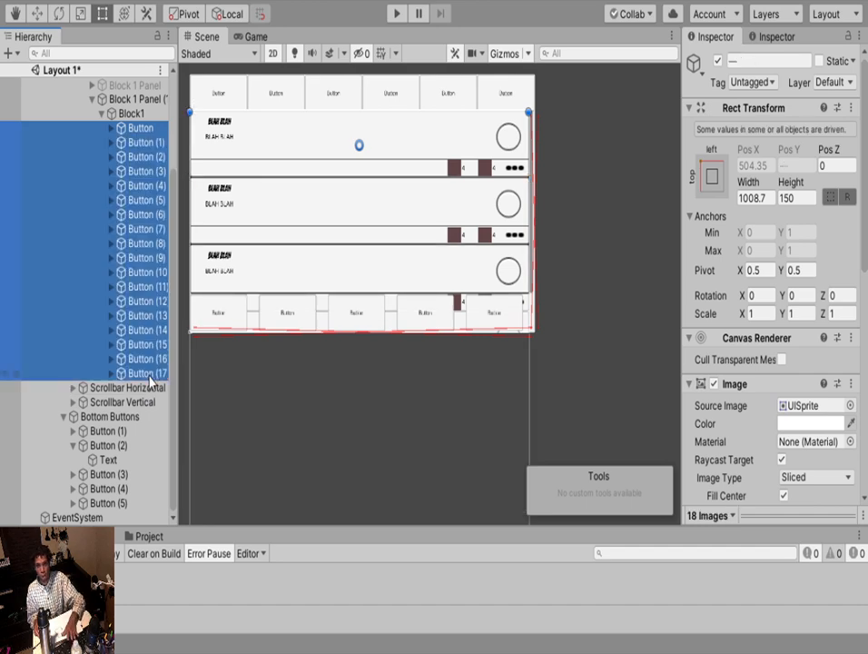
key("Delete")
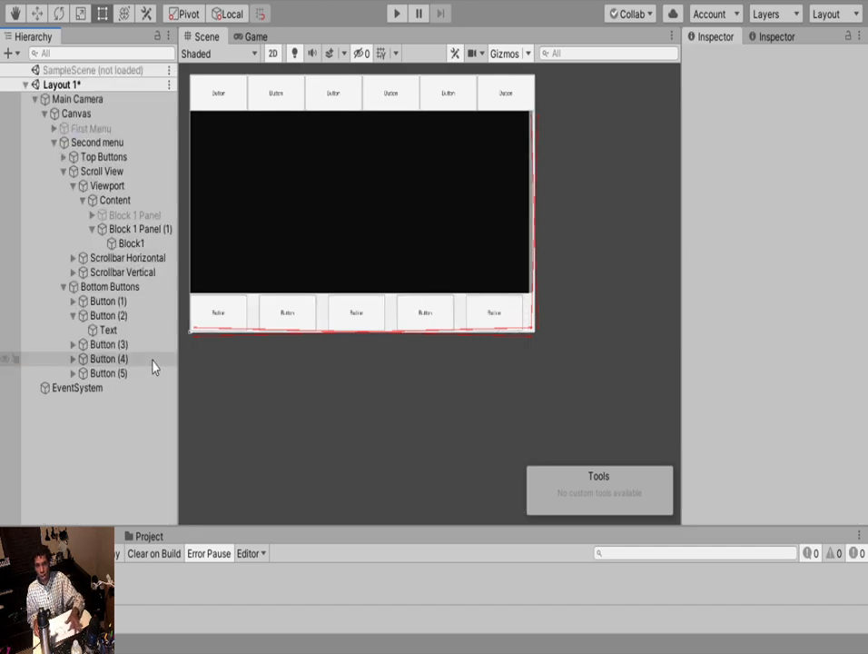
Select the emptied Block1, then undo the deletion of all its buttons
left_click(127, 258)
left_click(128, 243)
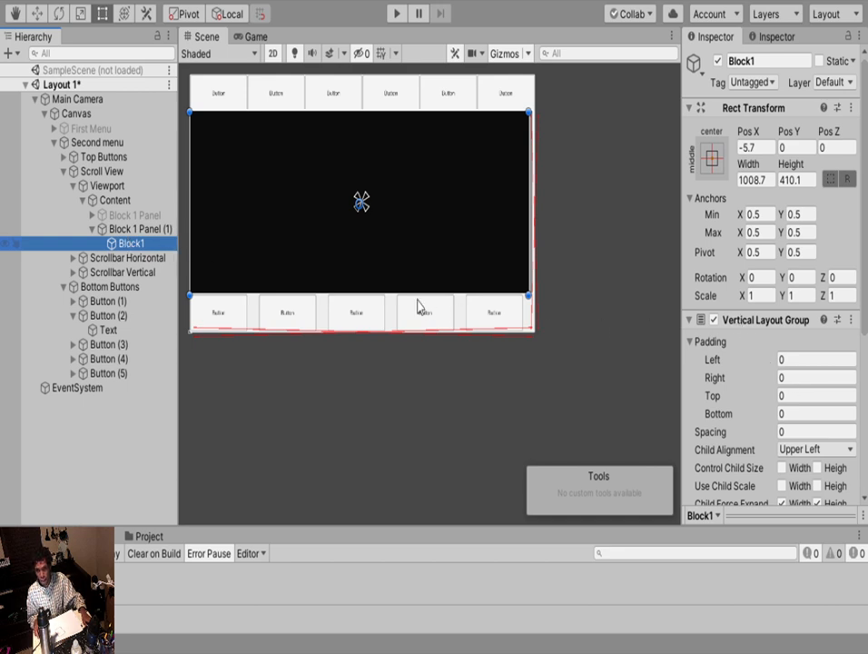
left_click(314, 4)
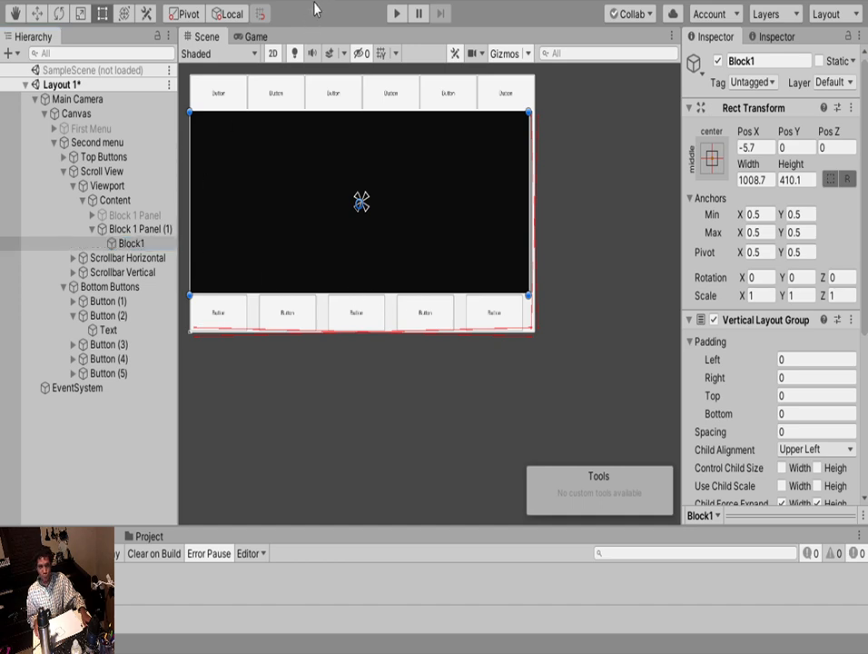
key("Down")
key("ctrl+z")
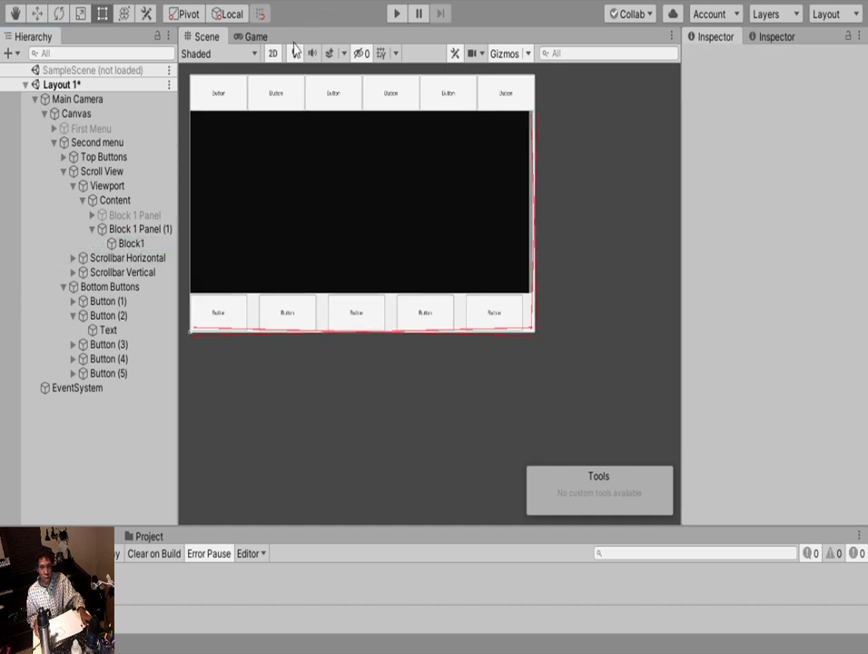
key("ctrl+z")
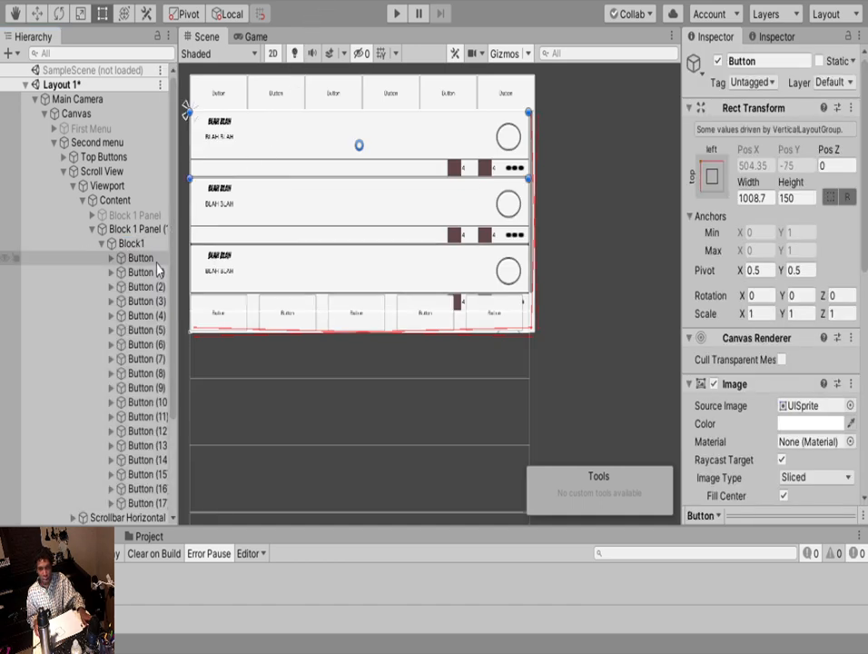
Delete Button (6) through Button (17) from Block1 of Block 1 Panel (1)
left_click(144, 343)
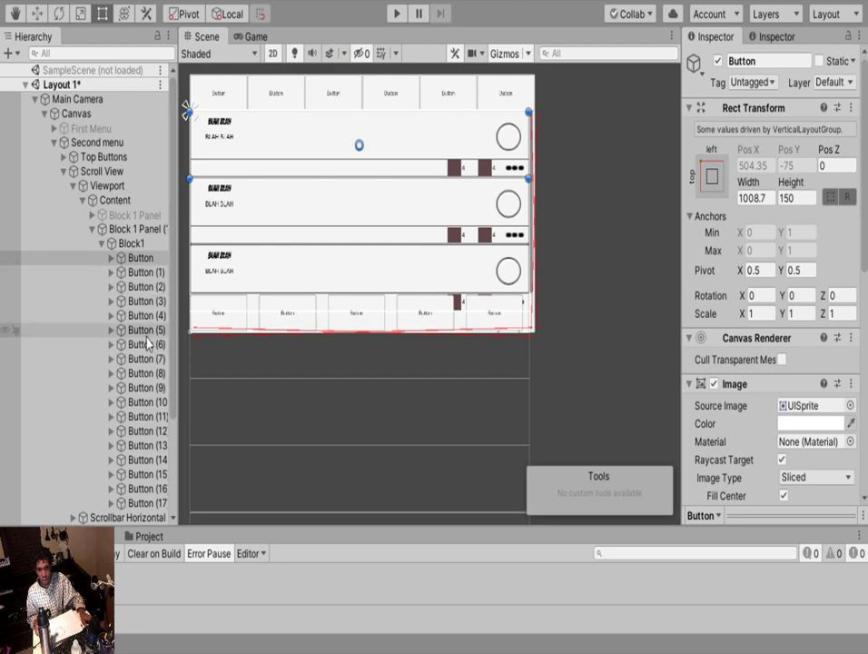
scroll(147, 363, "down", 3)
left_click(148, 373, "shift")
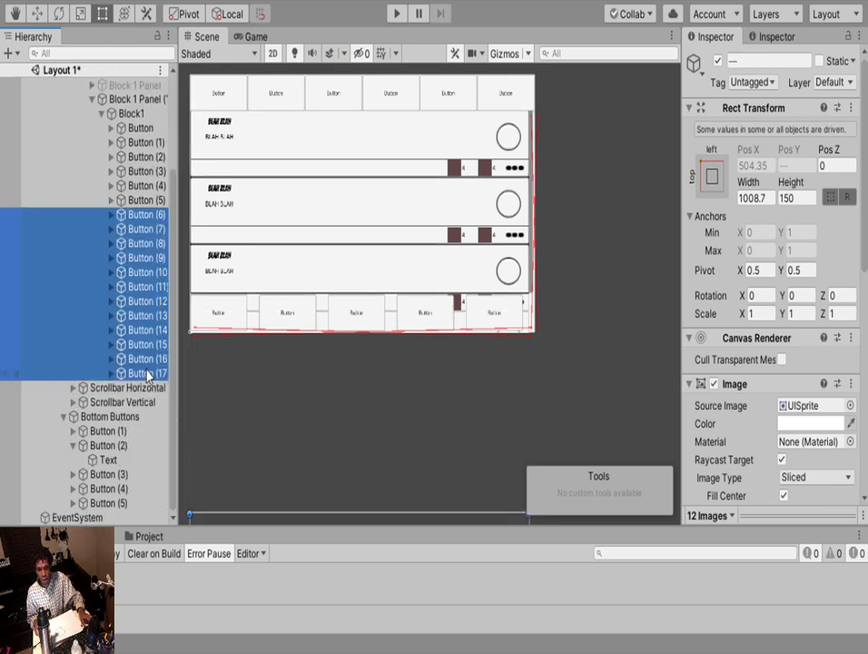
key("Delete")
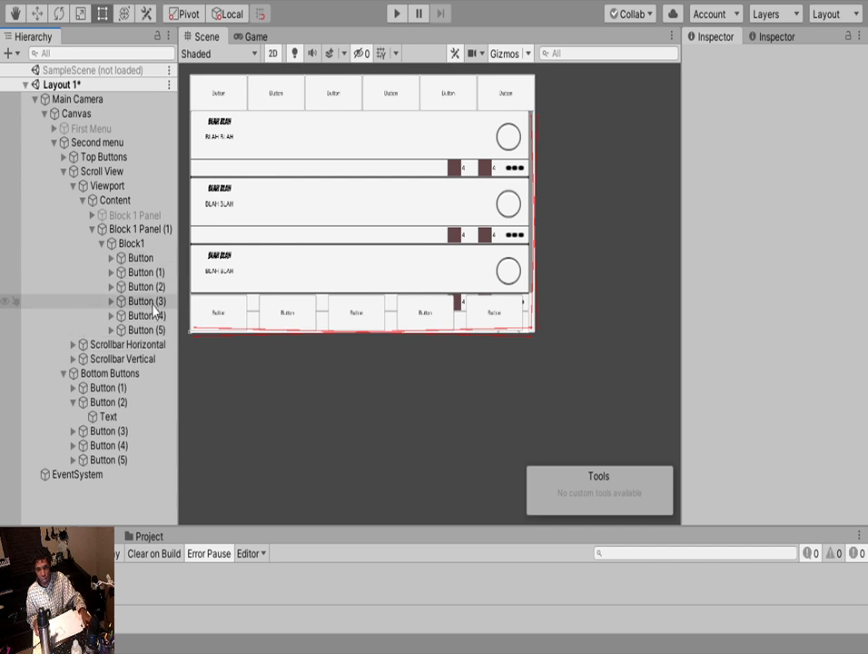
Select Block1 in Block 1 Panel (1) and lower its upper edge to a height of about 217
left_click(141, 258)
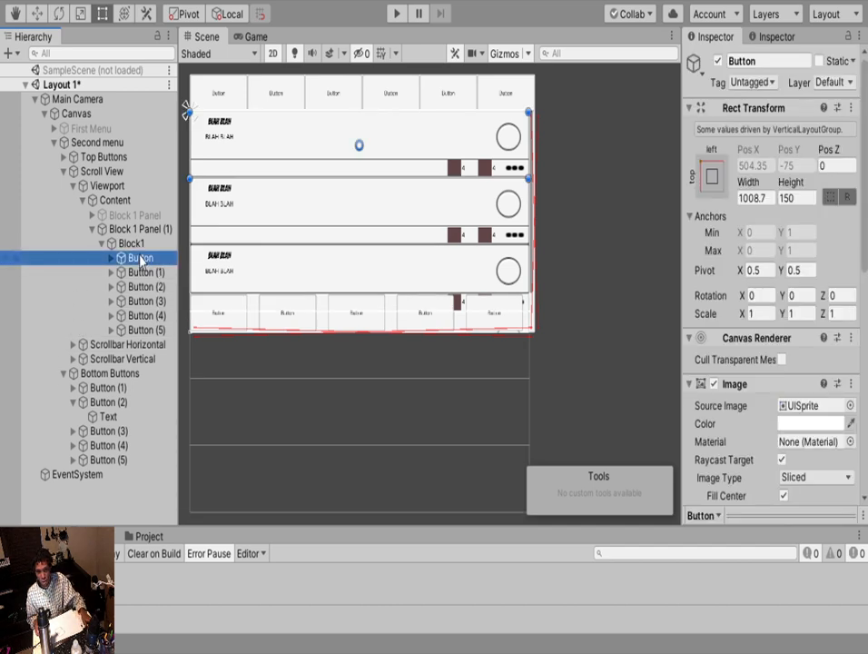
left_click(132, 245)
left_click(136, 258)
left_click(133, 246)
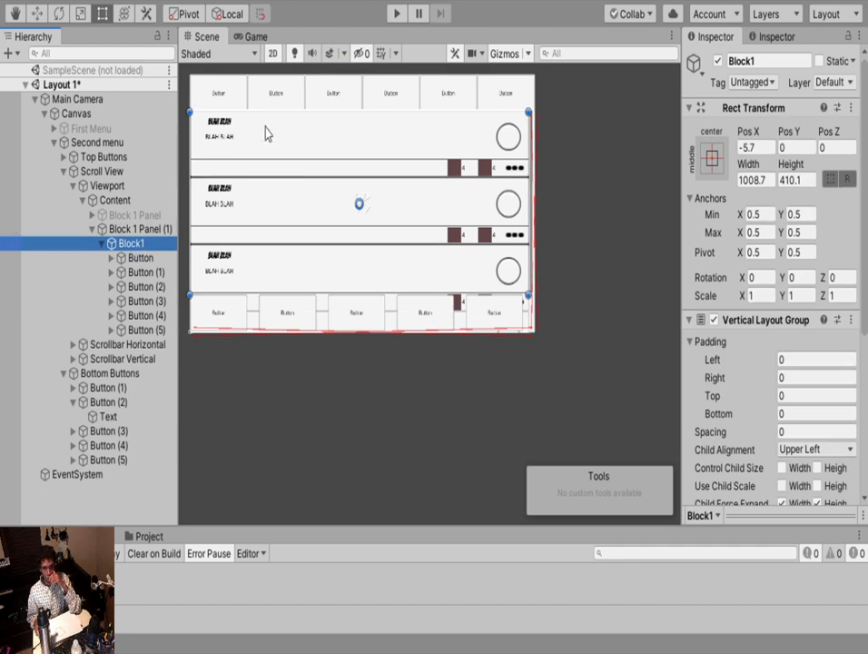
left_click_drag(270, 111, 273, 205)
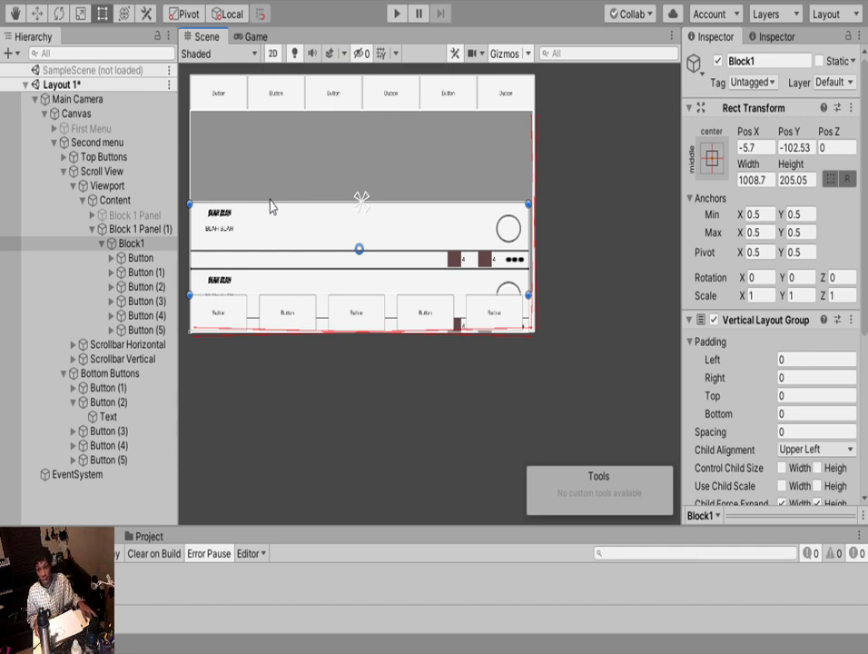
left_click_drag(270, 198, 270, 195)
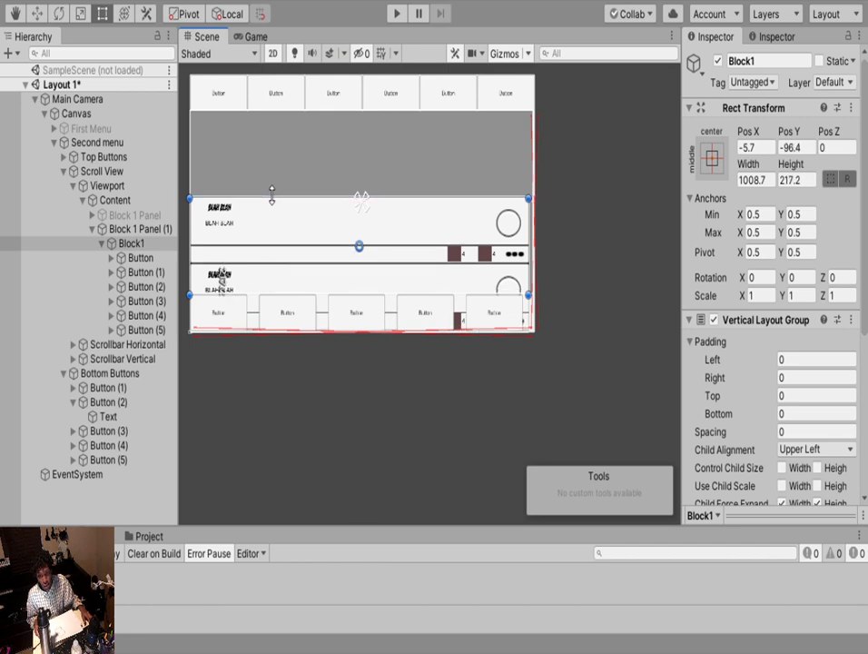
Extend Block1's right edge to the panel's edge, giving it a width of 1020
scroll(539, 256, "up", 4)
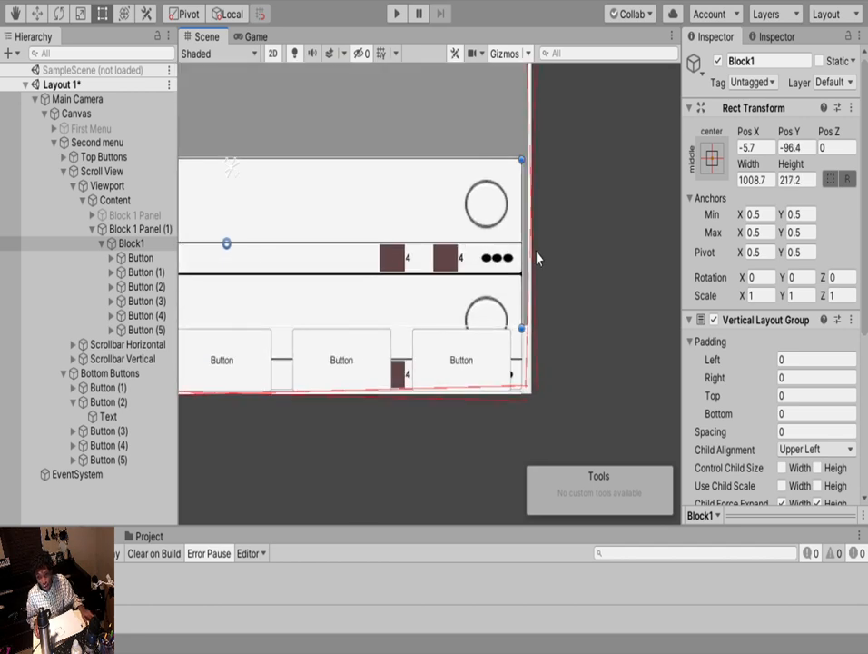
scroll(536, 258, "up", 2)
left_click_drag(519, 253, 527, 259)
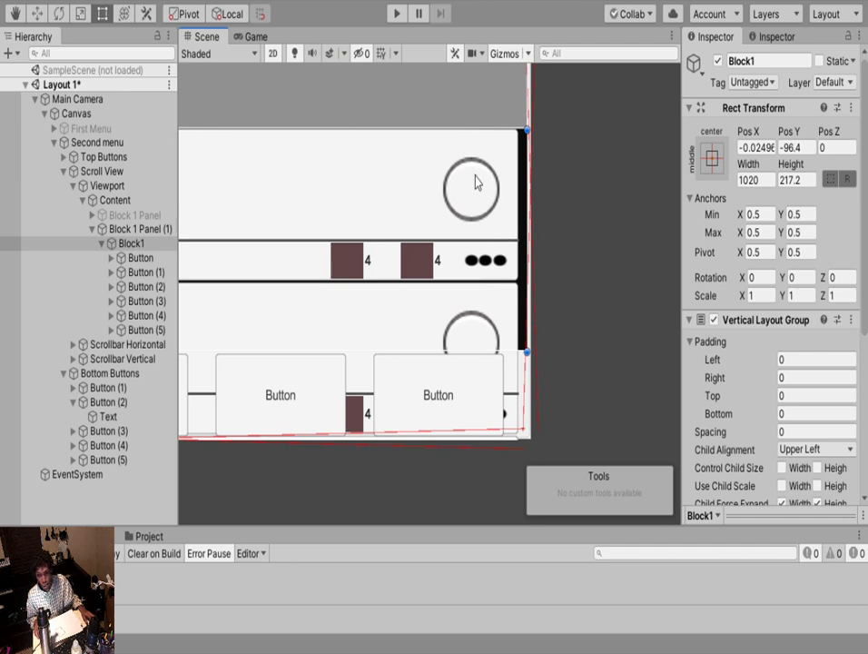
Try to move Button through Button (5) in Block1 horizontally as a group
middle_click_drag(439, 183, 846, 190)
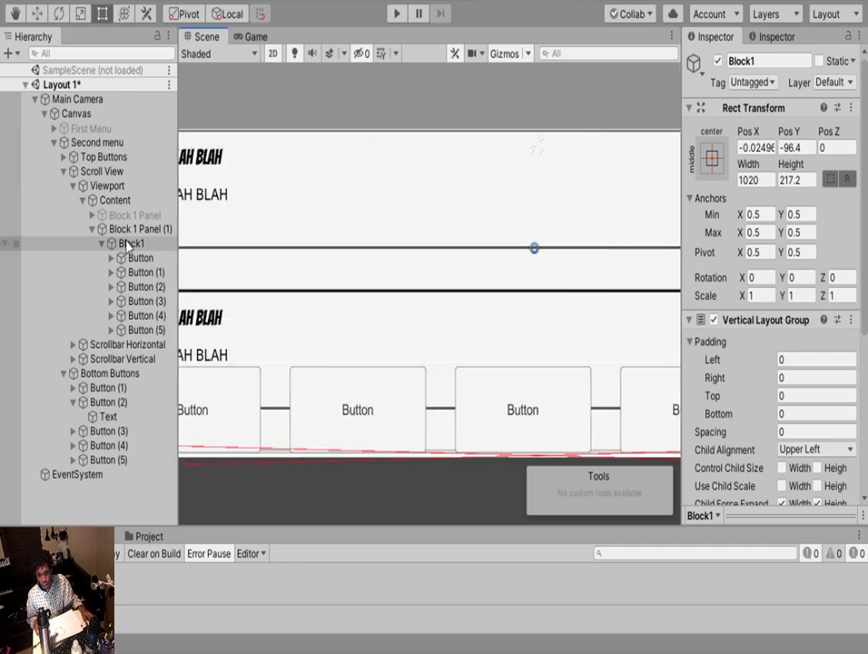
left_click(133, 330, "shift")
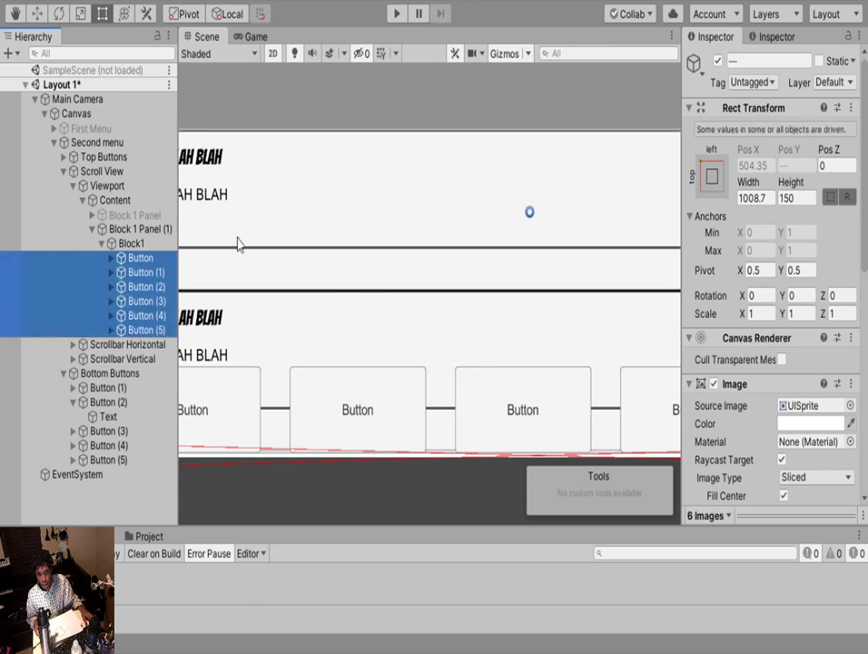
middle_click_drag(386, 286, 53, 271)
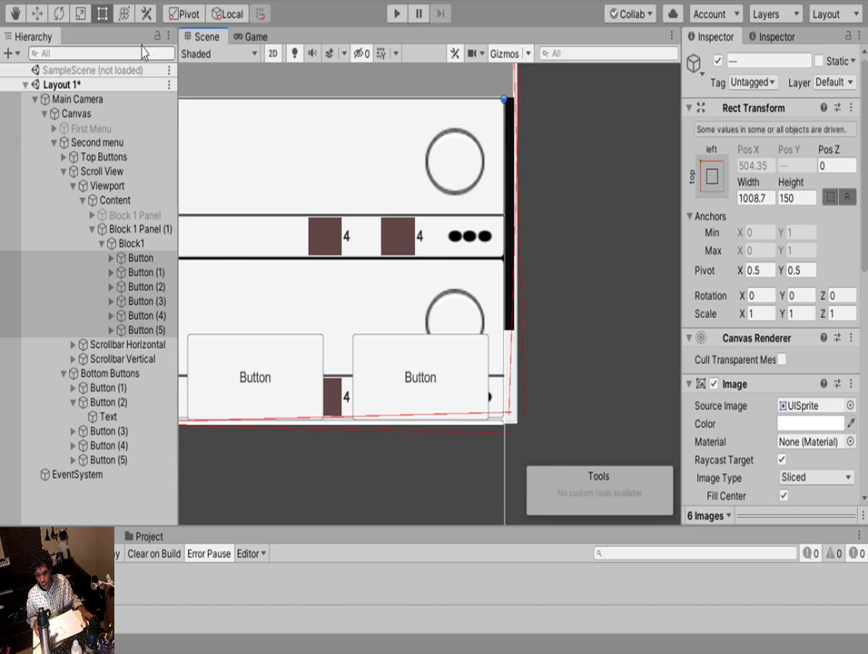
left_click(37, 14)
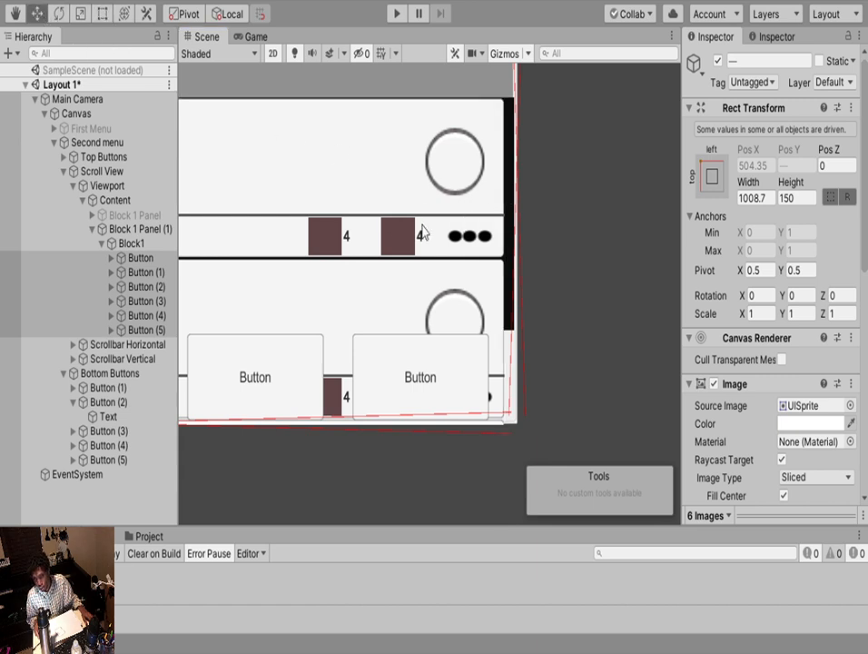
middle_click_drag(315, 173, 405, 200)
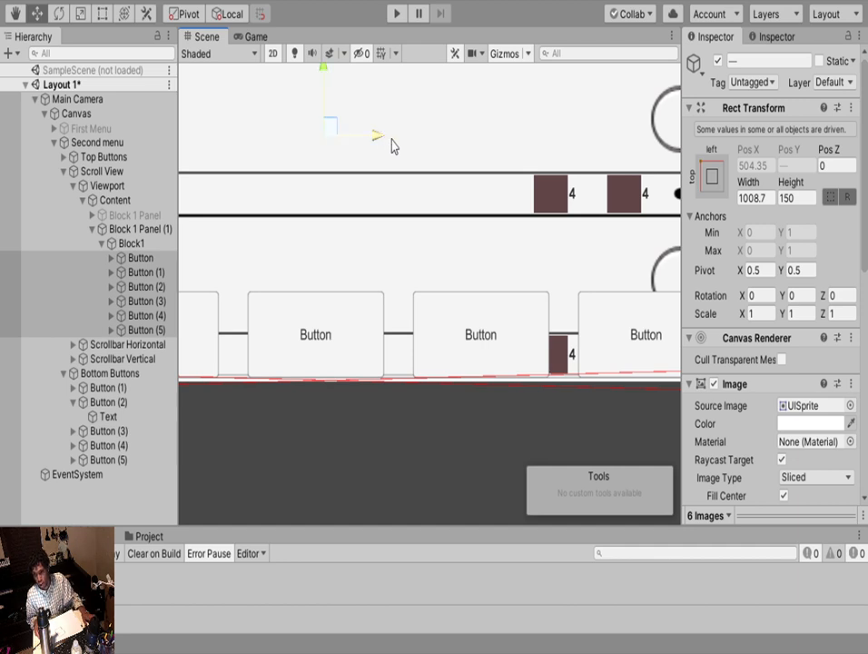
left_click(389, 145)
scroll(448, 180, "down", 2)
scroll(448, 180, "down", 5)
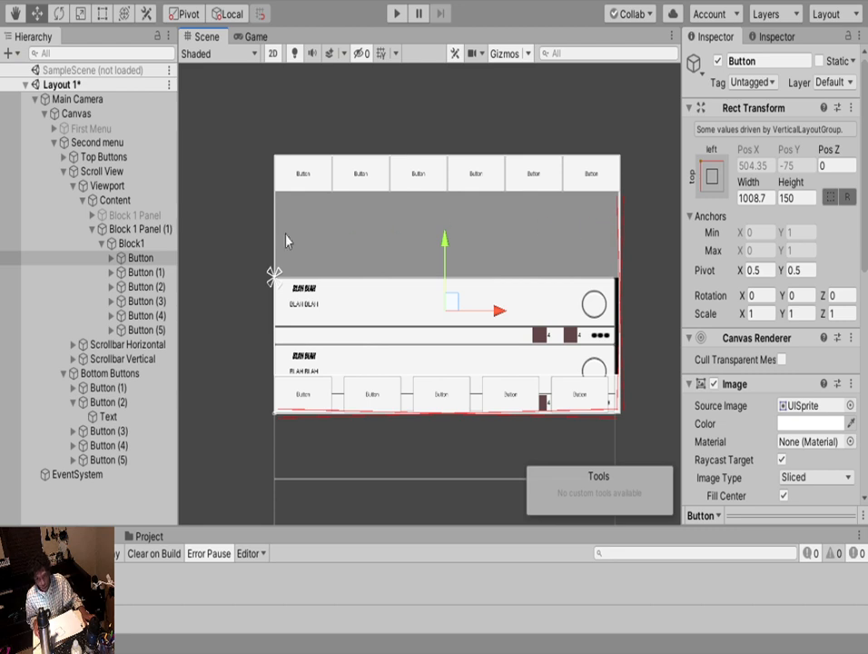
Add a UI Image inside Block 1 Panel (1) and raise it above Block1 to Pos Y 119
left_click(101, 244)
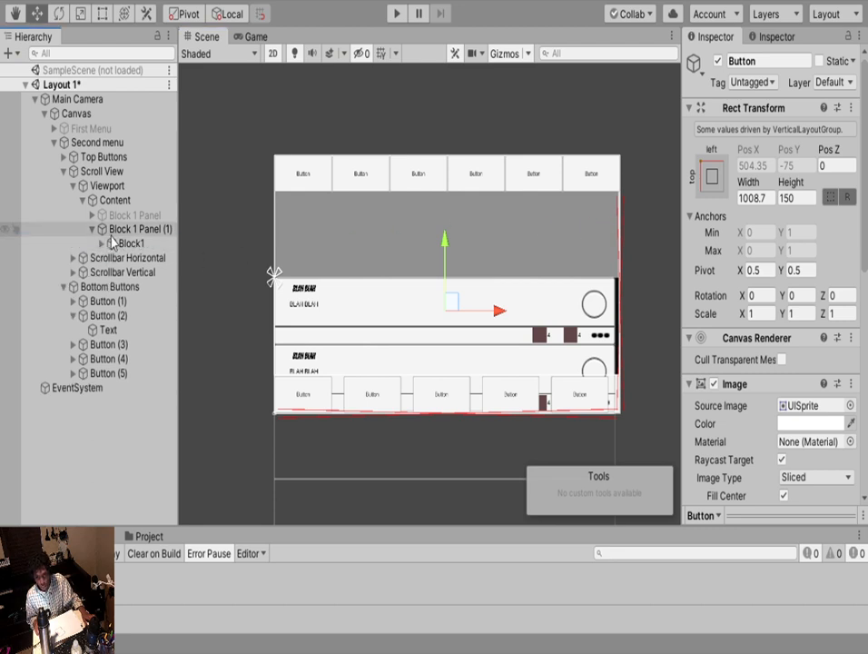
left_click(136, 229)
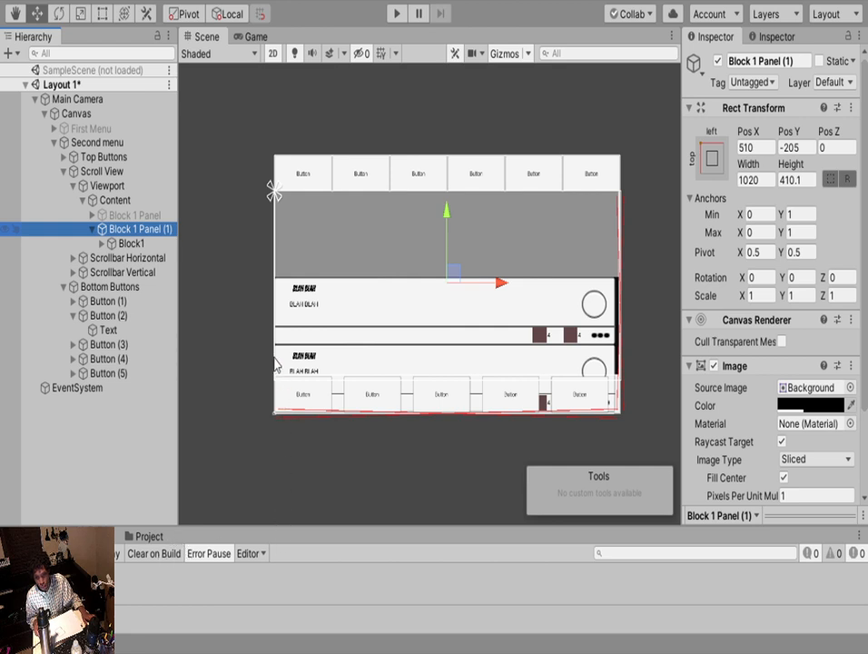
left_click(275, 270)
left_click_drag(446, 215, 450, 158)
key("t")
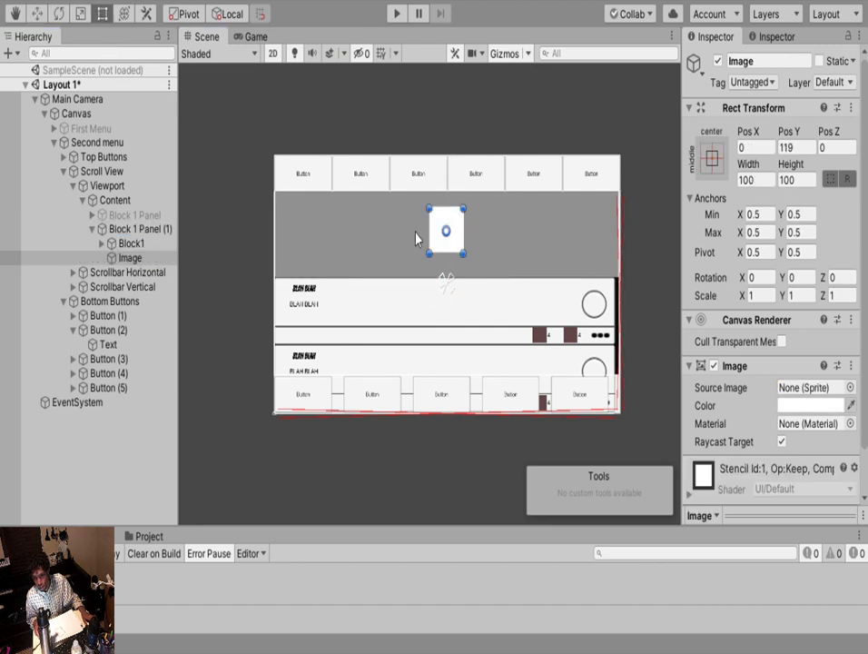
Stretch the new Image over the empty area above Block1, about 1020 by 193, and color it dark gray
left_click_drag(428, 231, 303, 191)
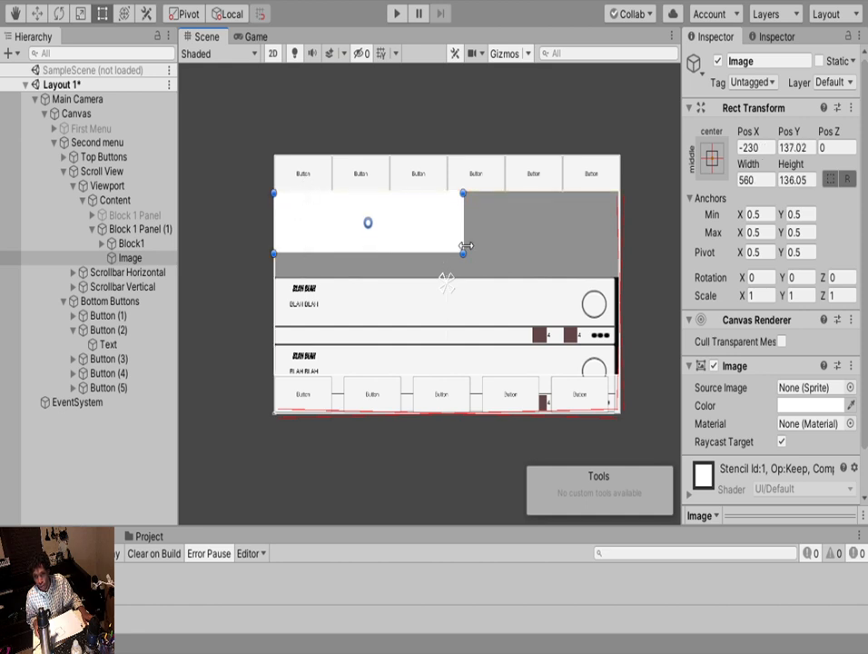
left_click_drag(463, 256, 619, 283)
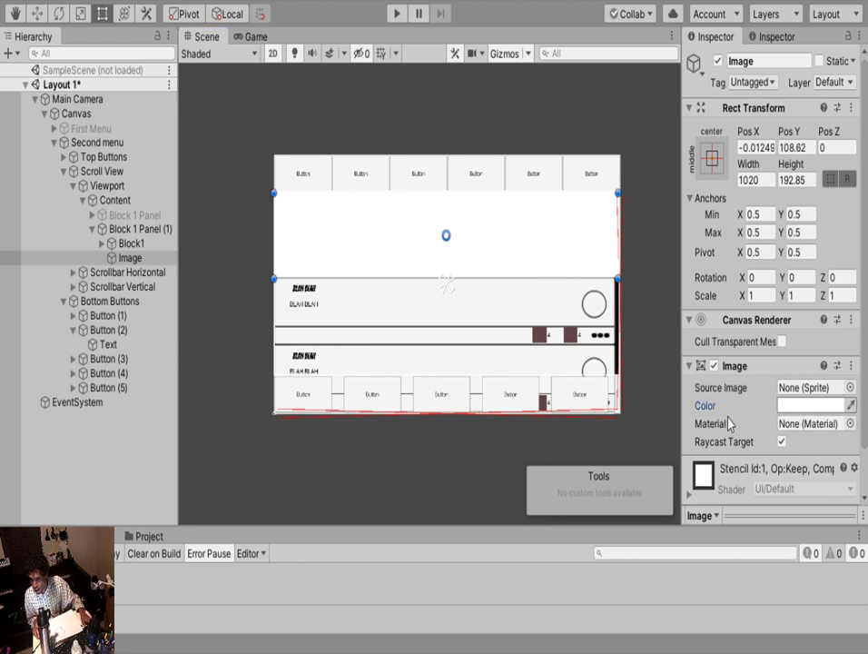
left_click(752, 267)
left_click_drag(750, 265, 750, 272)
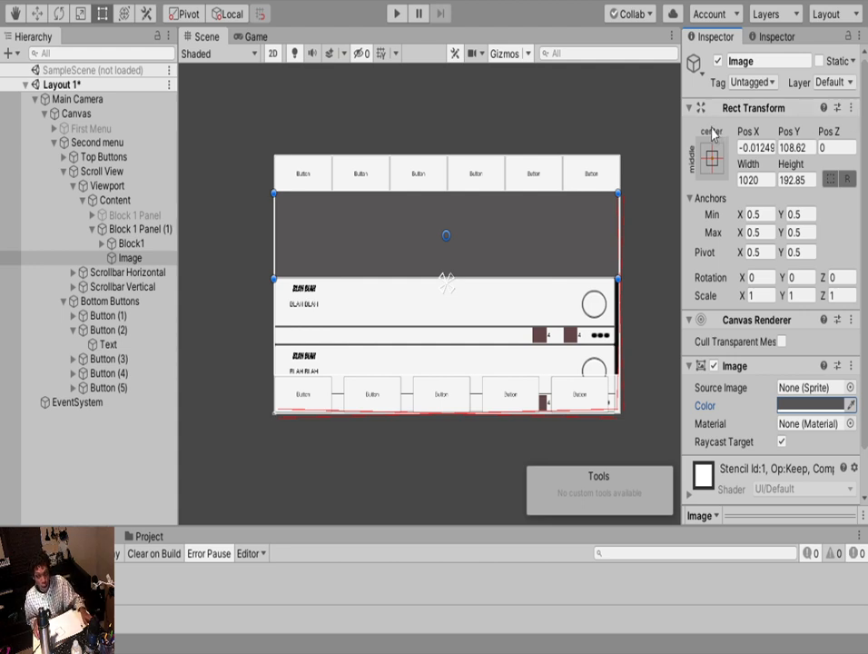
scroll(418, 315, "up", 5)
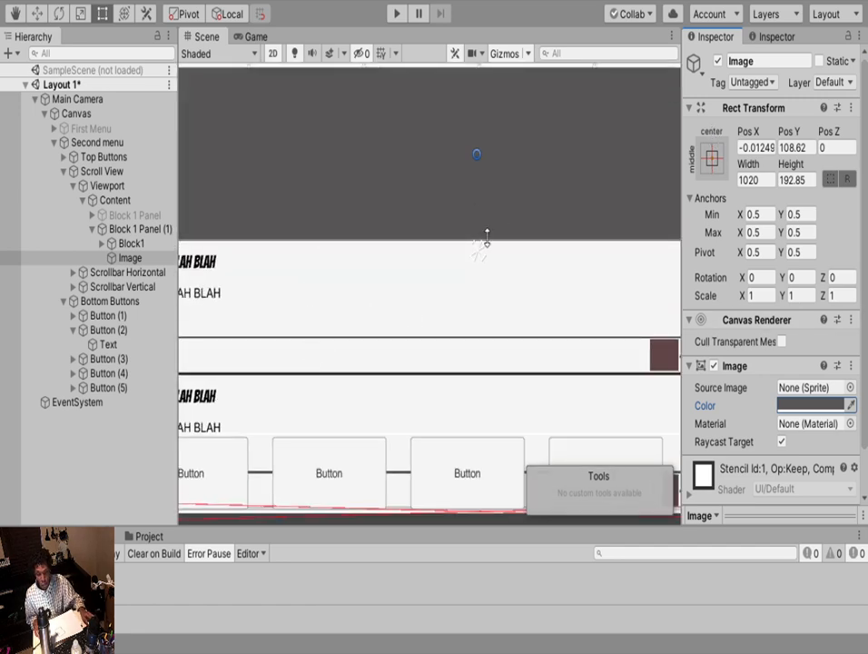
scroll(487, 238, "down", 3)
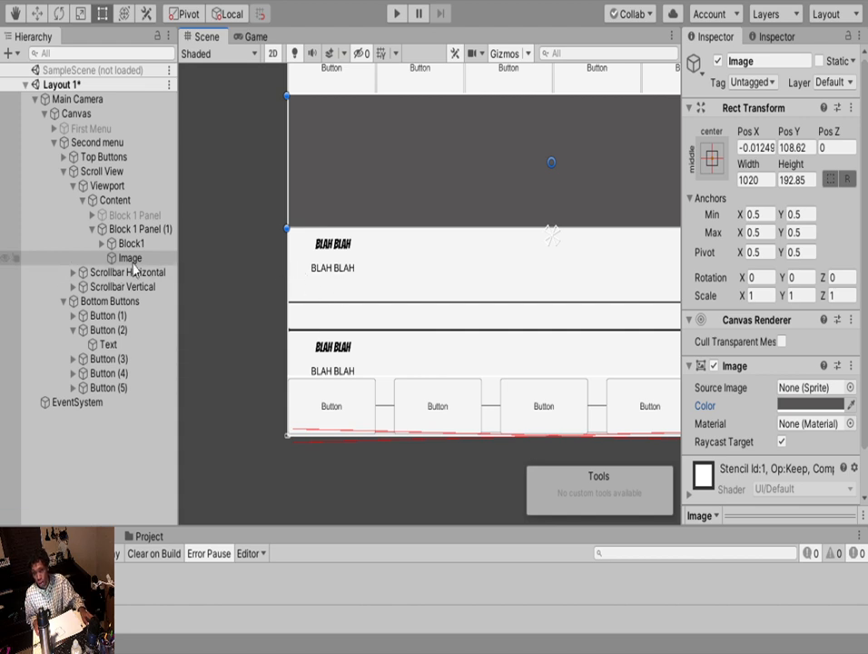
Set the left padding of Block1's Vertical Layout Group to 6 and check both side edges
left_click(115, 200)
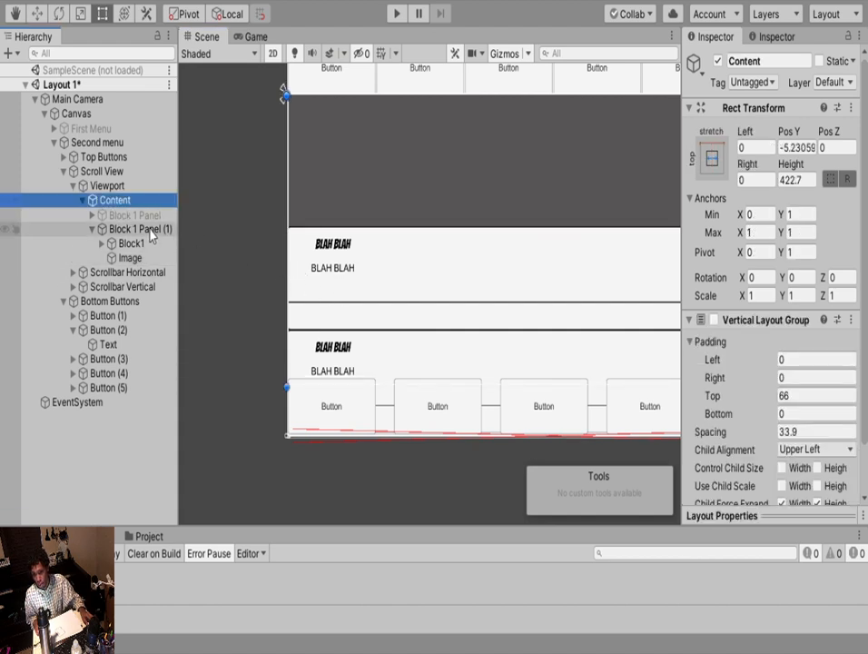
left_click(145, 230)
scroll(709, 393, "down", 3)
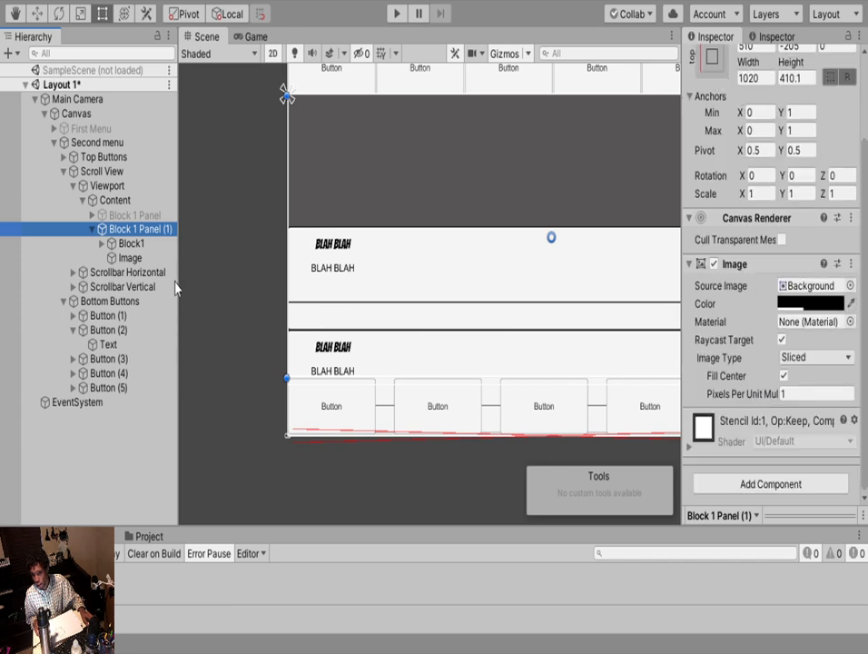
left_click(127, 243)
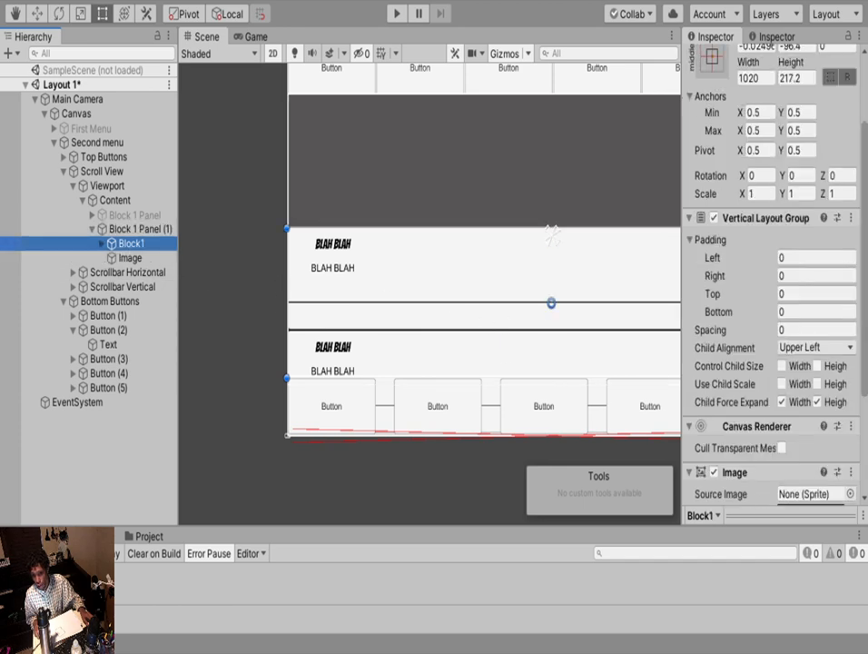
scroll(488, 287, "down", 4)
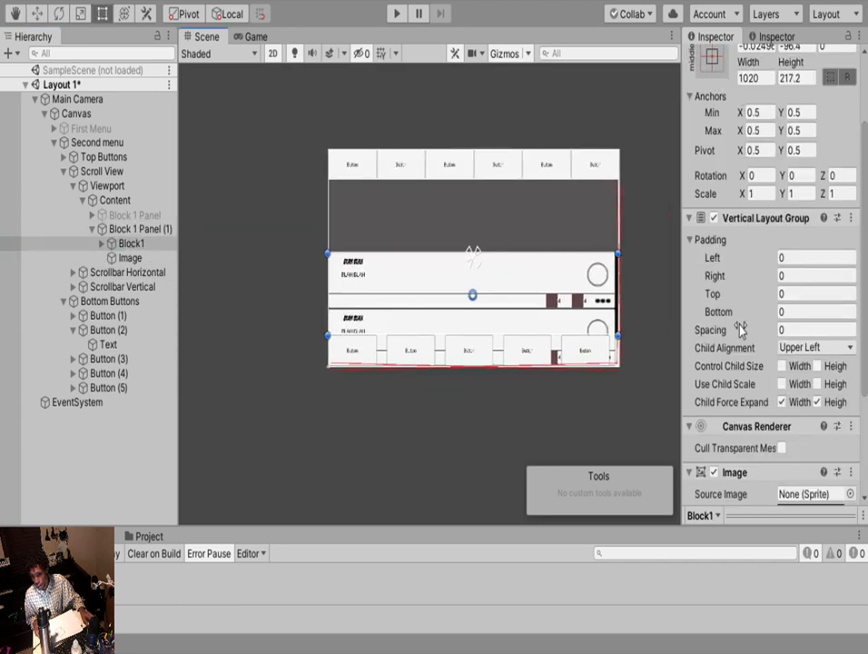
left_click(725, 262)
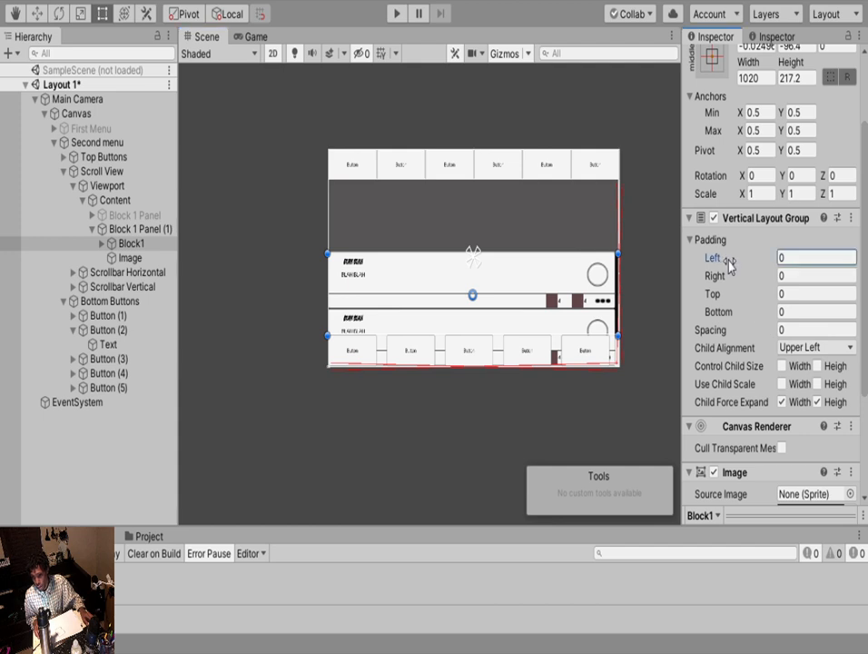
left_click_drag(729, 263, 735, 264)
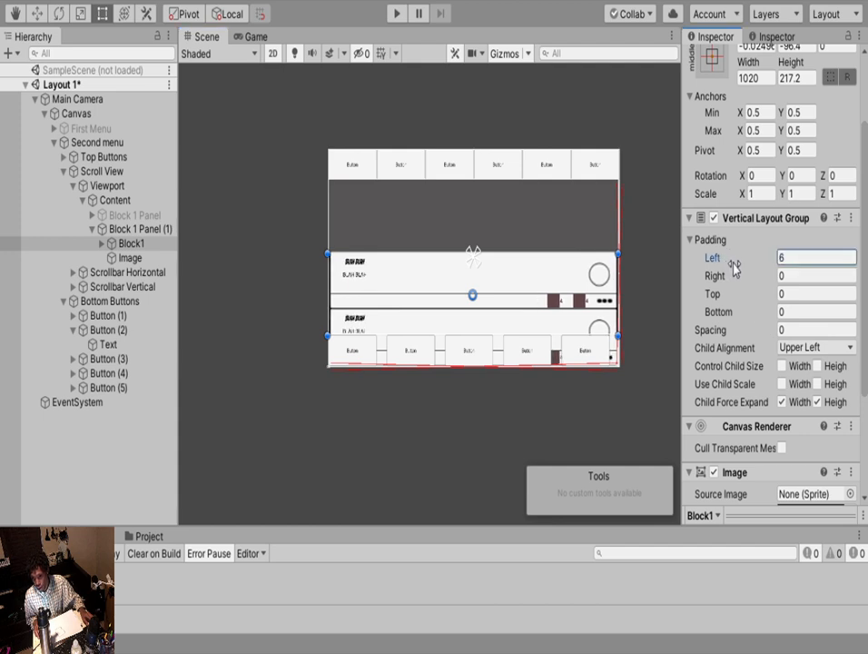
scroll(616, 270, "up", 6)
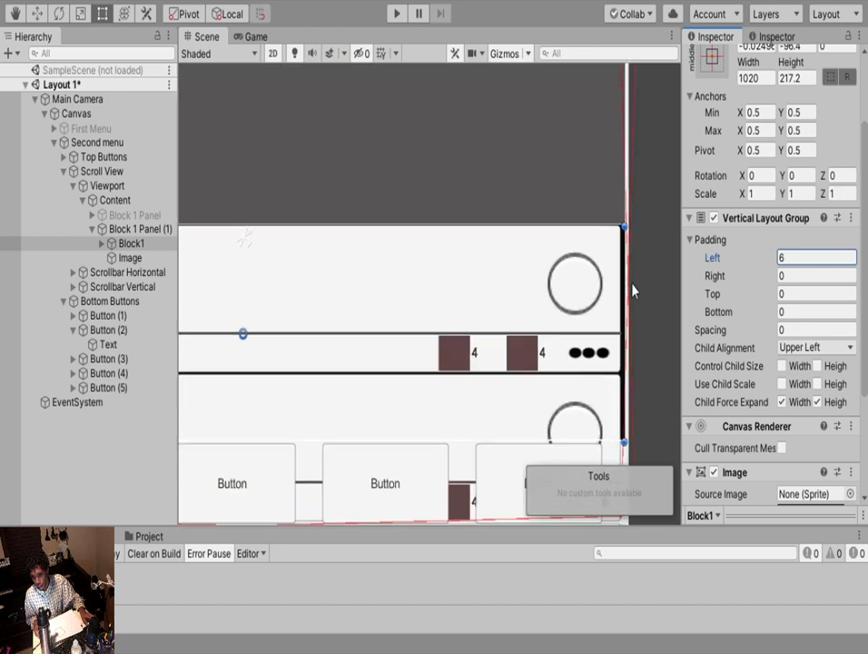
middle_click_drag(608, 304, 644, 206)
middle_click_drag(580, 304, 560, 246)
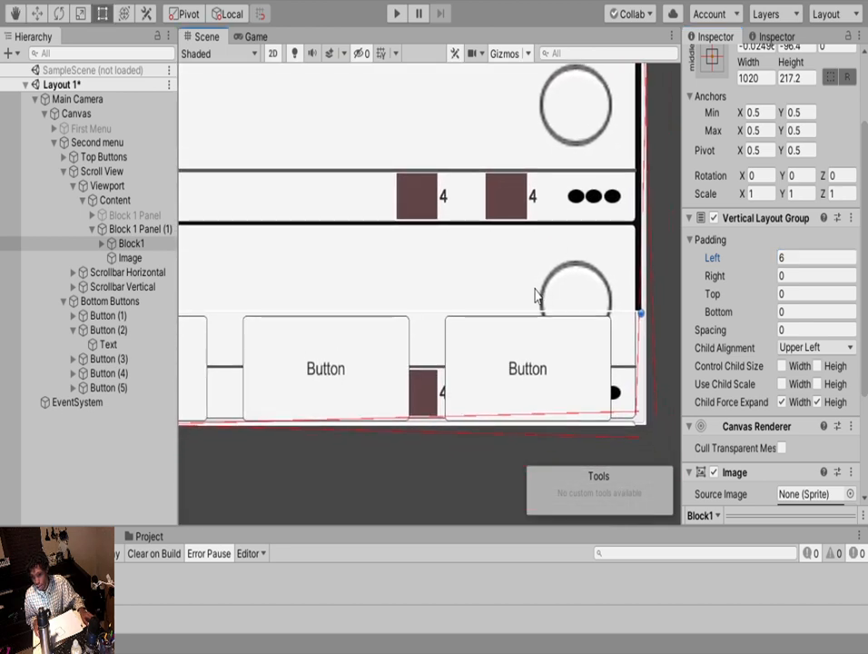
middle_click_drag(535, 294, 39, 390)
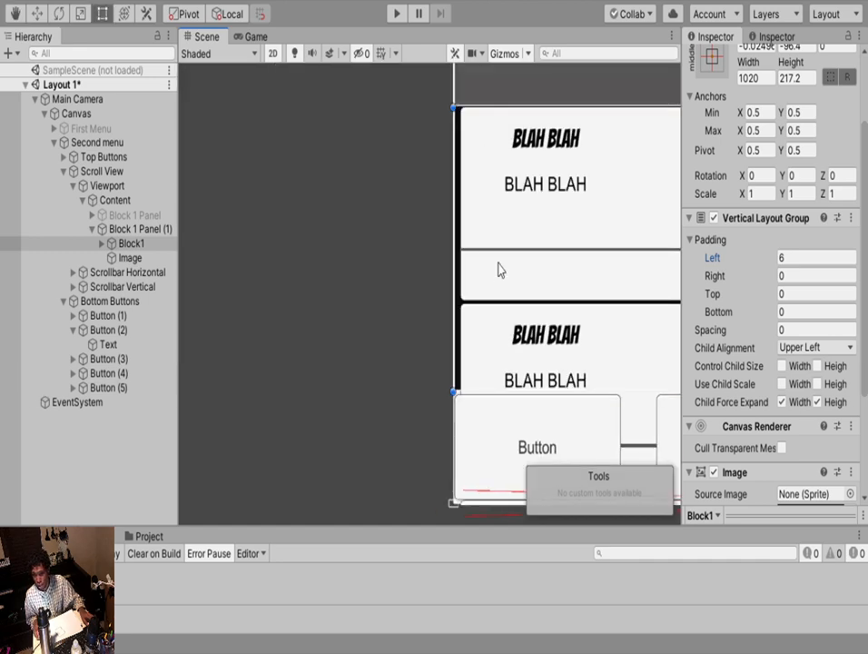
middle_click_drag(498, 269, 281, 369)
scroll(300, 335, "down", 5)
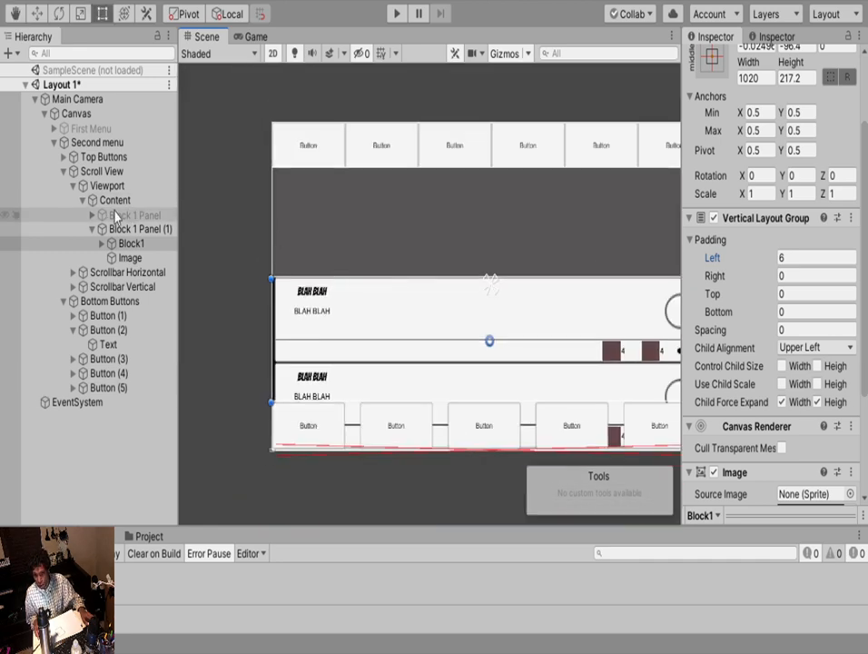
Add a child Image inside the dark gray Image and move it toward its left end, to Pos X -432
left_click(127, 243)
left_click(129, 258)
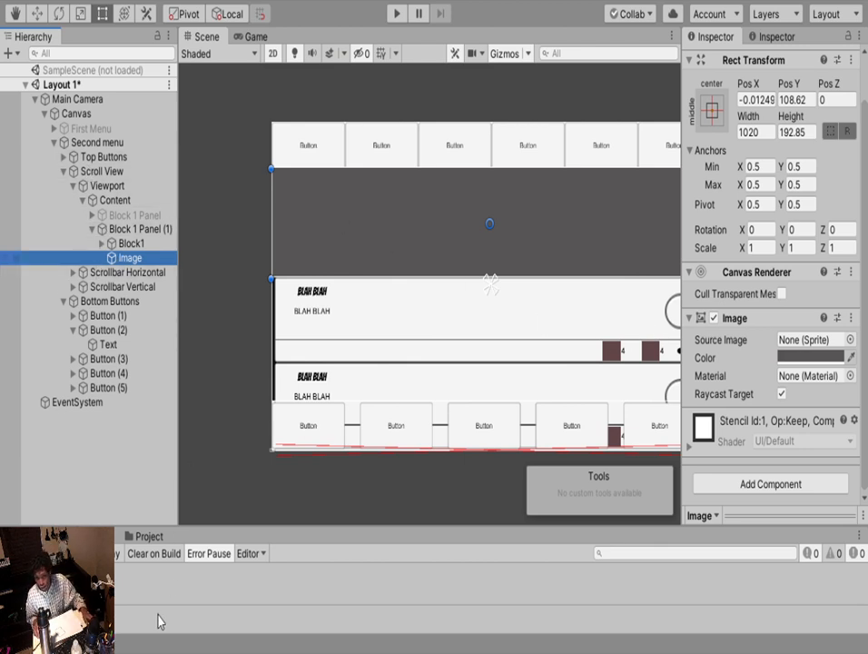
left_click(292, 291)
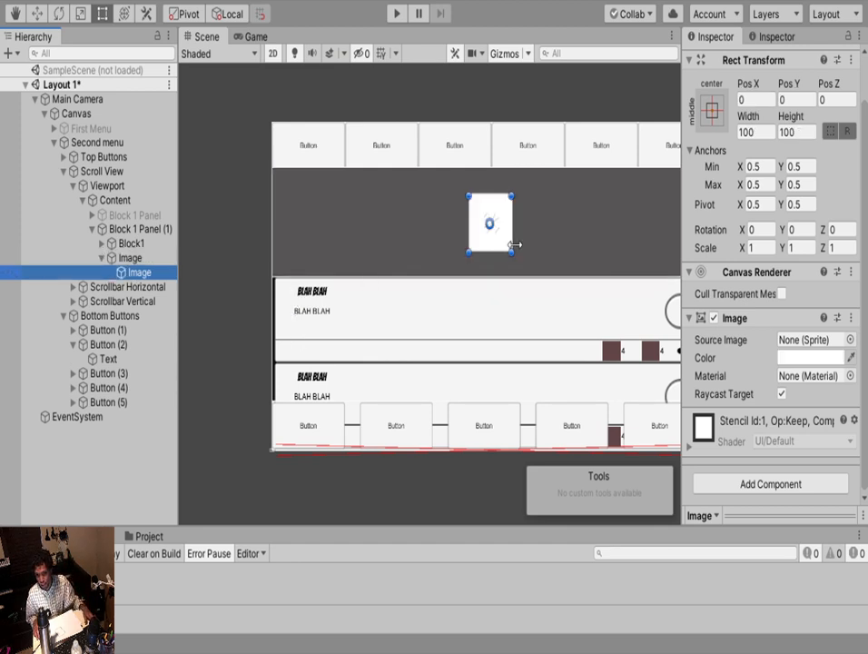
left_click(36, 14)
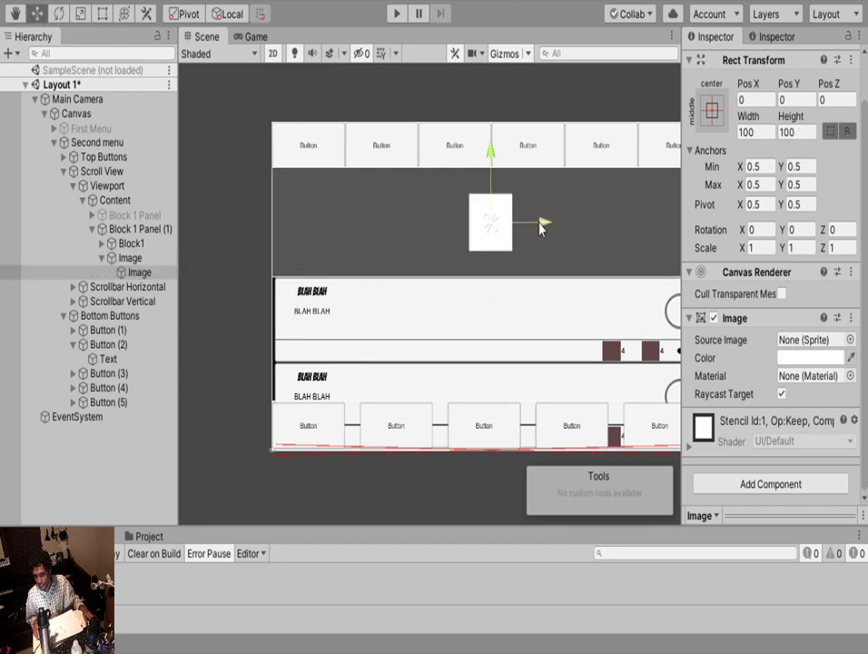
left_click_drag(539, 228, 355, 227)
left_click(102, 14)
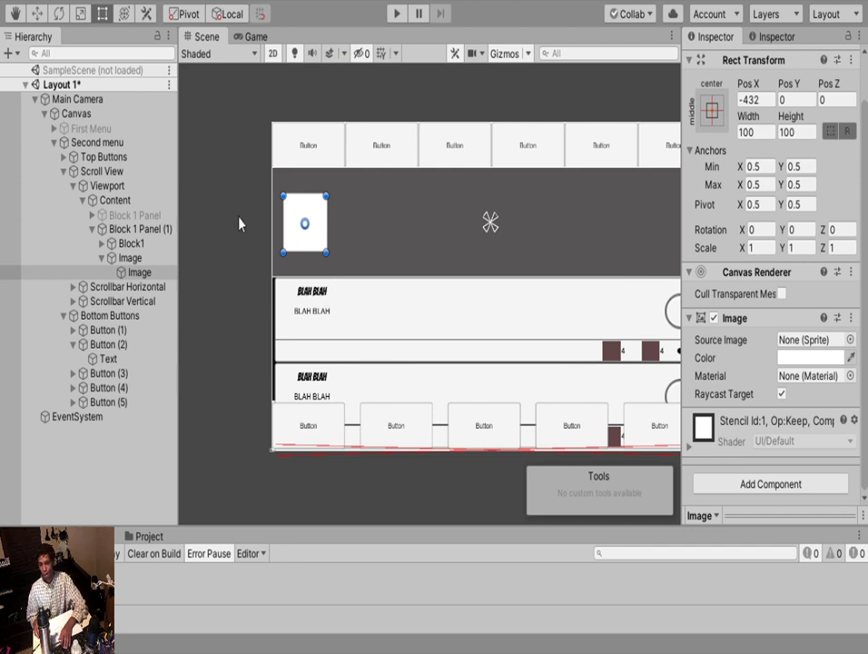
Give the child Image the Knob sprite and resize it to about 160 by 140 in the dark gray Image's upper-left corner
left_click(850, 339)
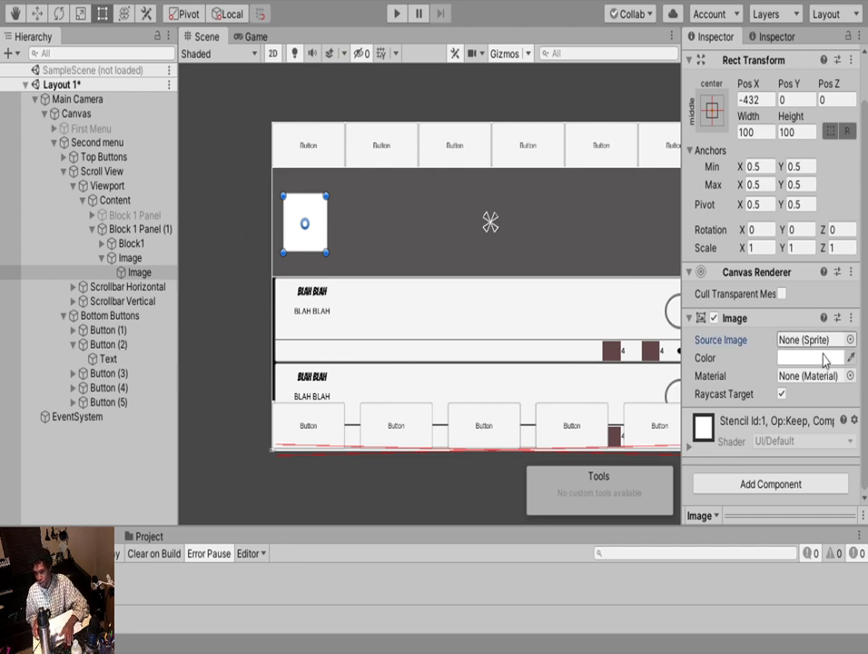
left_click(579, 476)
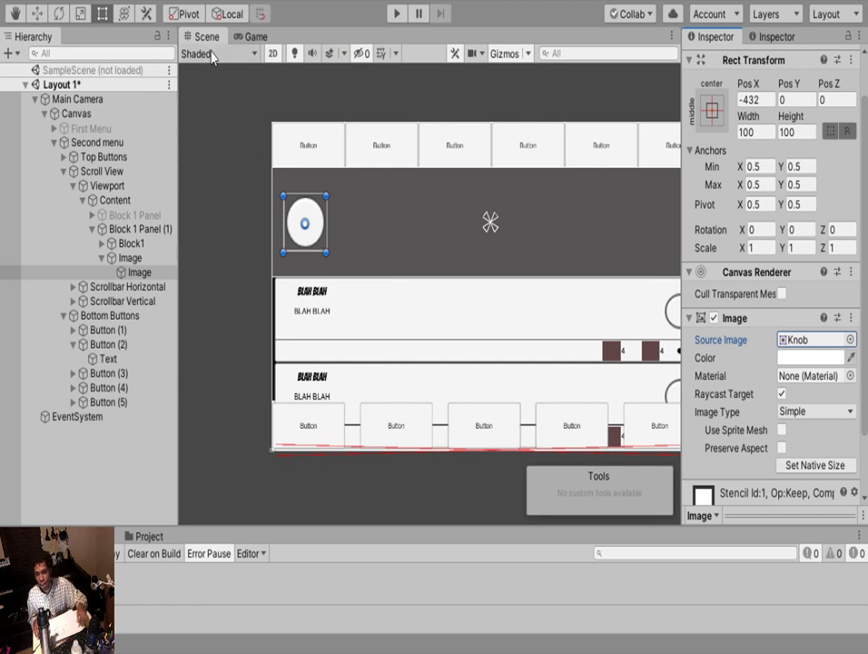
left_click_drag(303, 195, 302, 180)
left_click_drag(310, 255, 341, 250)
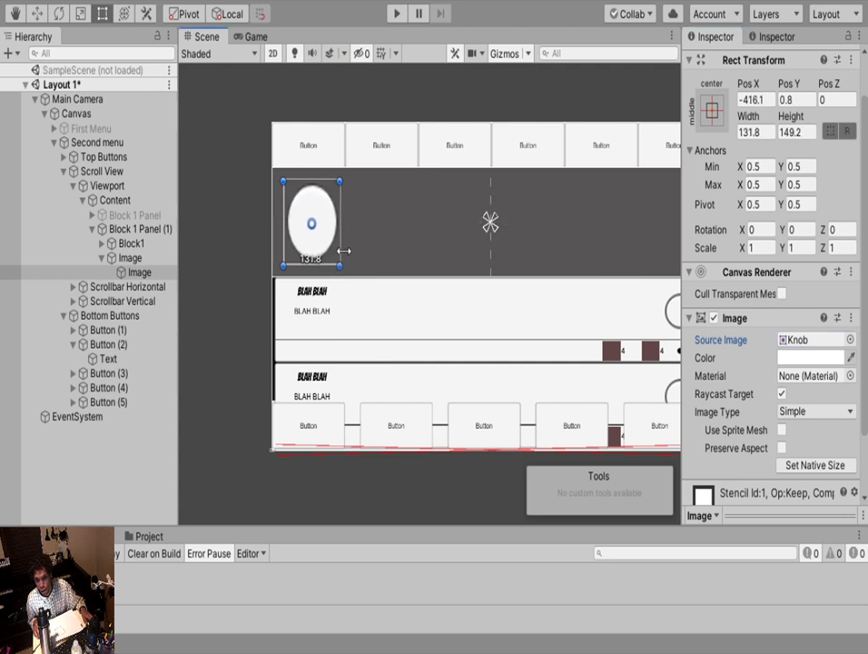
left_click_drag(309, 170, 274, 178)
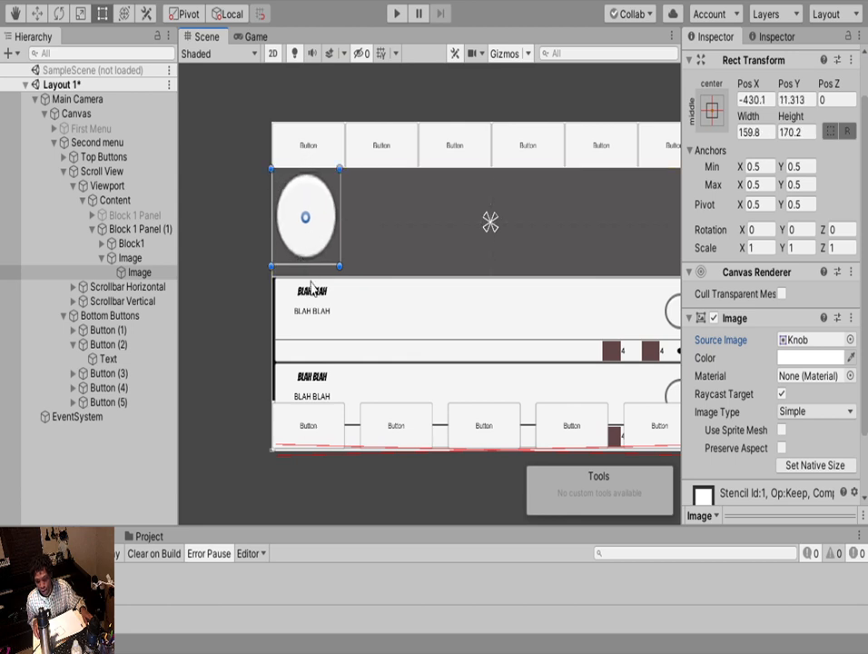
left_click_drag(312, 265, 309, 248)
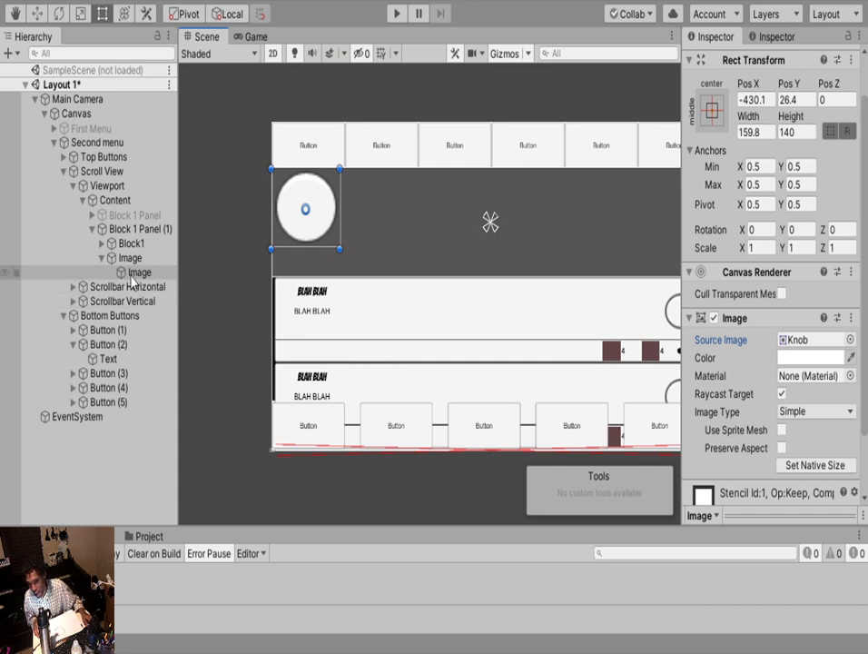
scroll(781, 436, "down", 3)
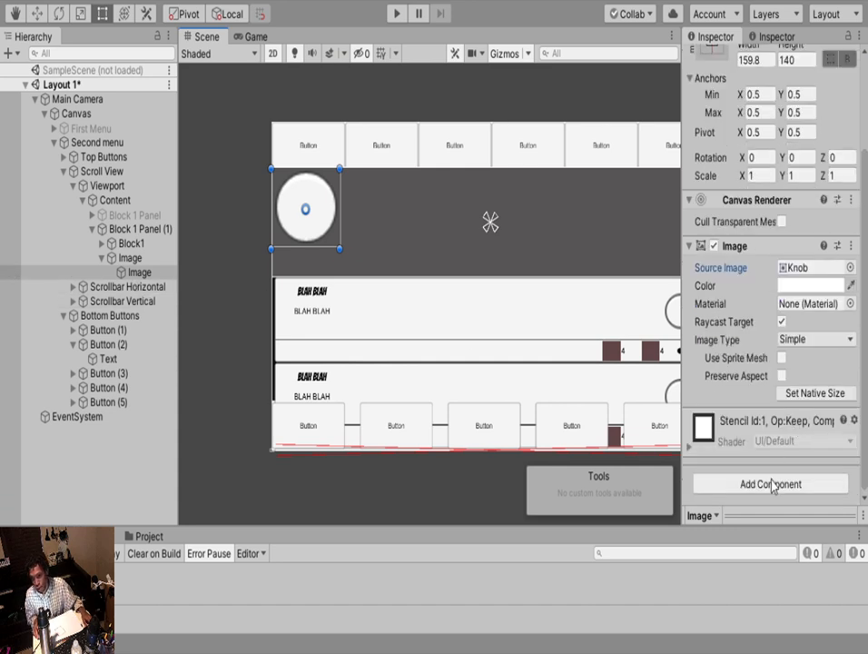
left_click(132, 272)
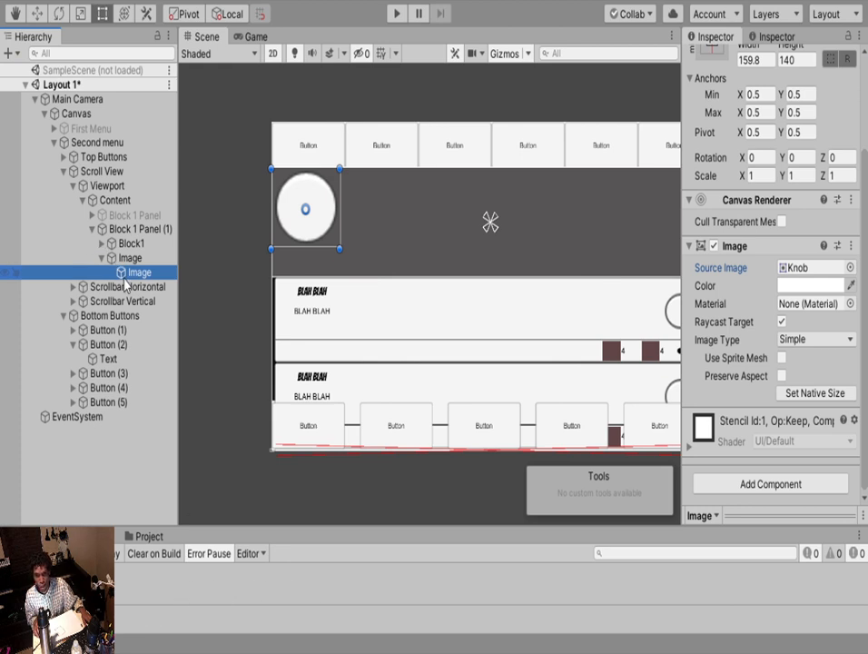
Duplicate the round Knob Image and add a Mask component to the original
key("ctrl+d")
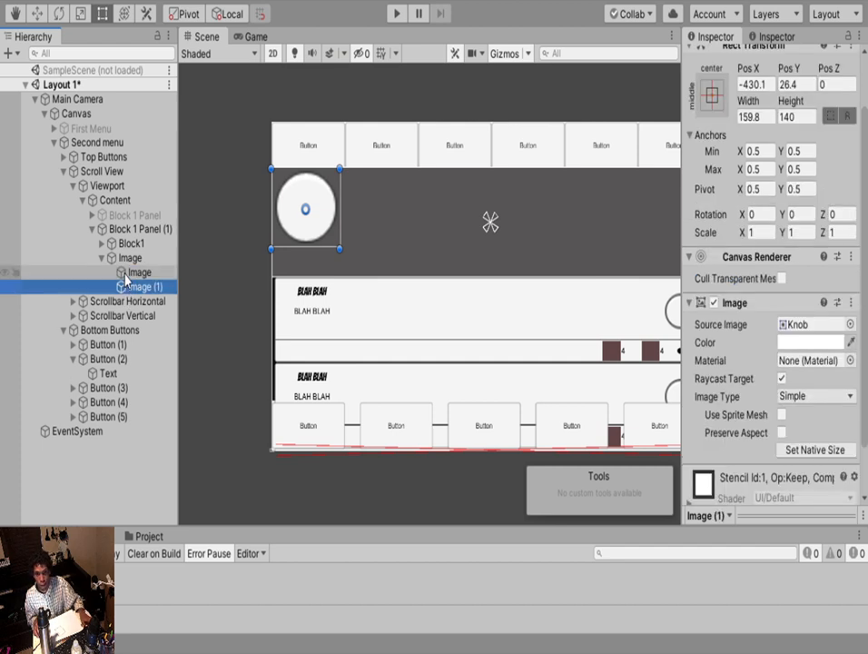
left_click(131, 273)
scroll(732, 415, "down", 2)
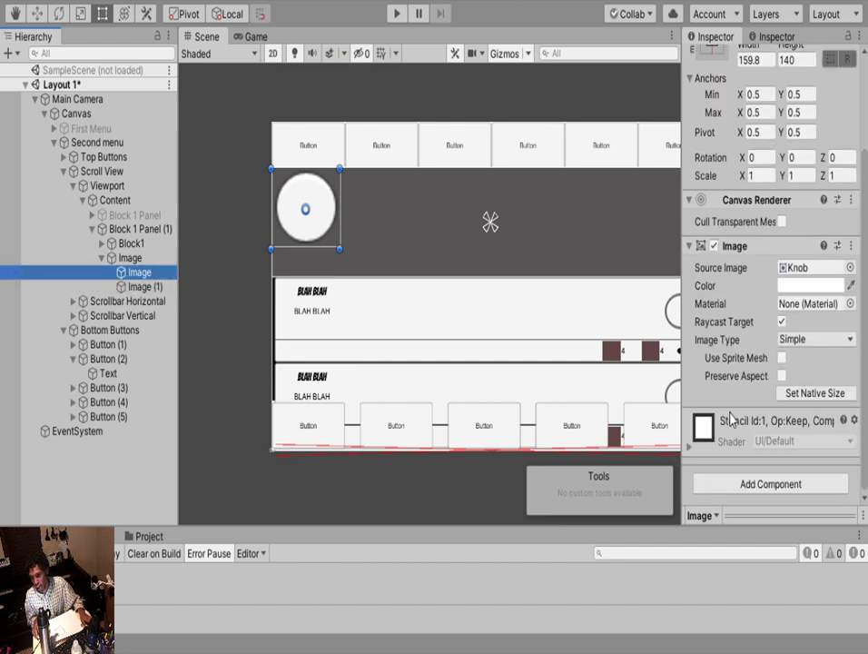
left_click(752, 487)
left_click(753, 432)
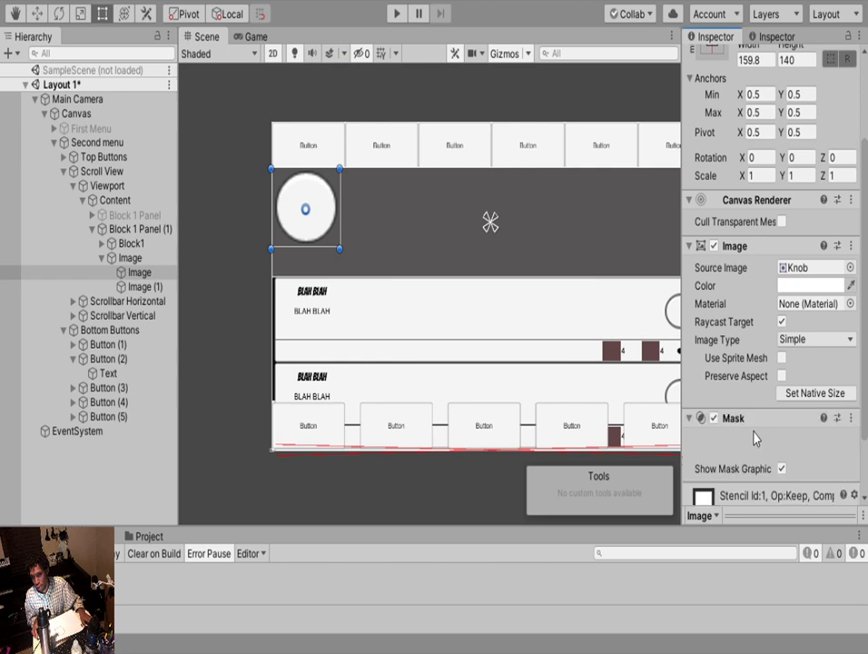
scroll(808, 363, "down", 2)
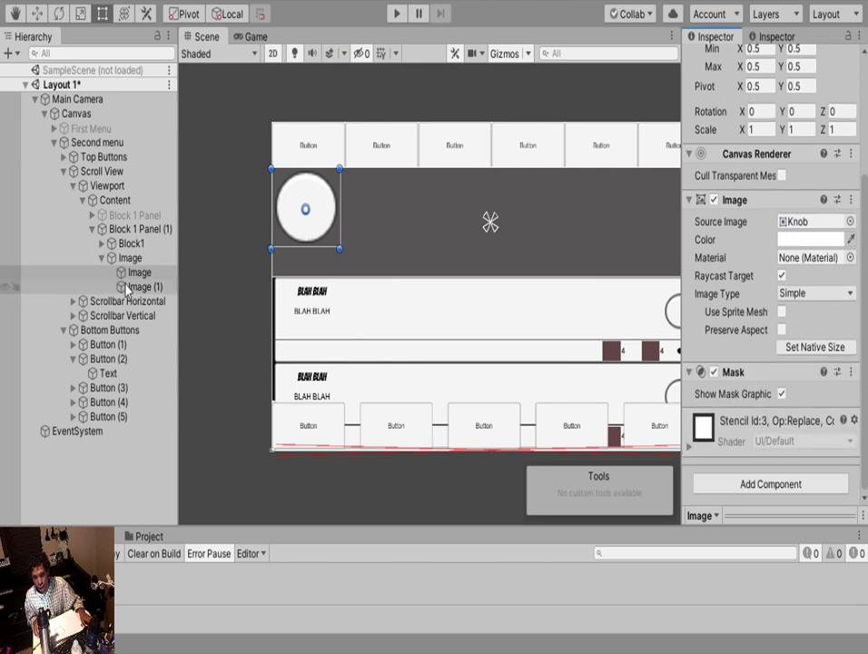
Nest the duplicate Image (1) under the masked Image and color it black
left_click_drag(128, 287, 134, 276)
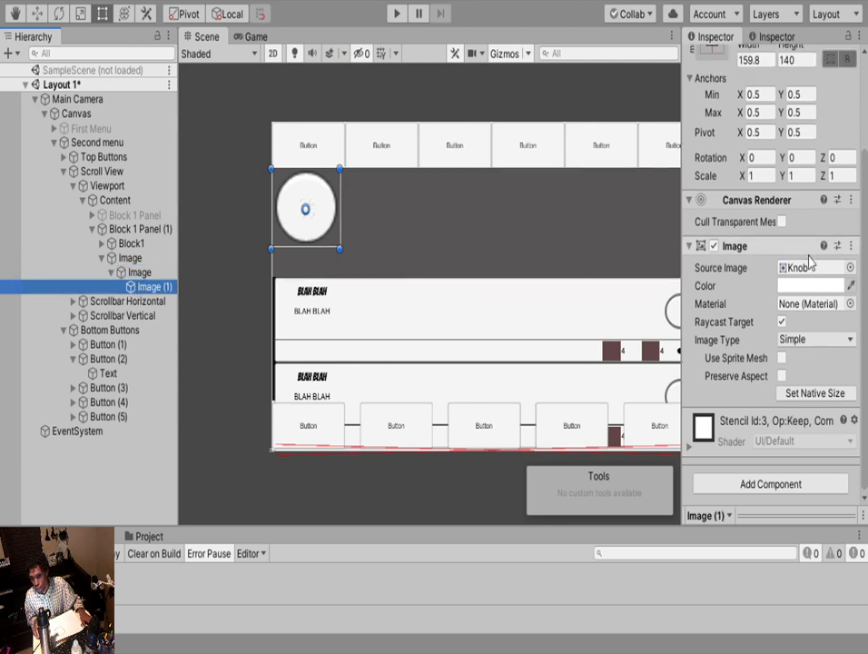
left_click(814, 287)
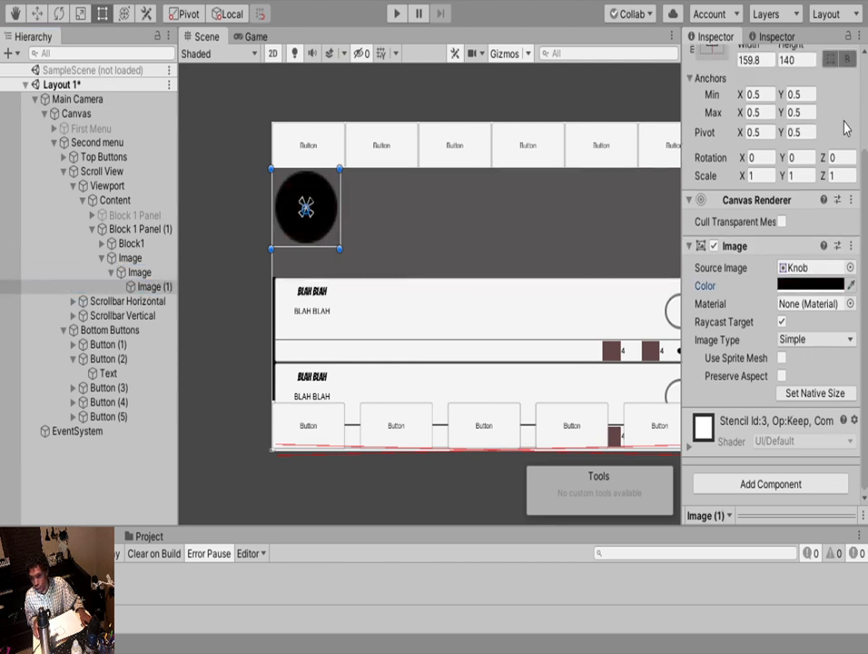
left_click(136, 272)
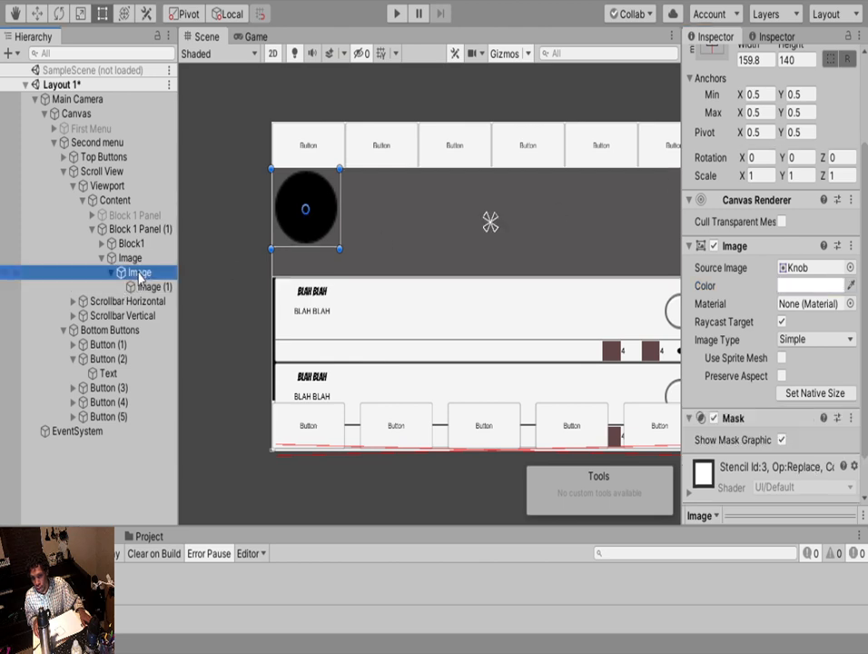
Scale the black Image (1) uniformly down to about 0.75 so a white ring surrounds it
left_click(150, 287)
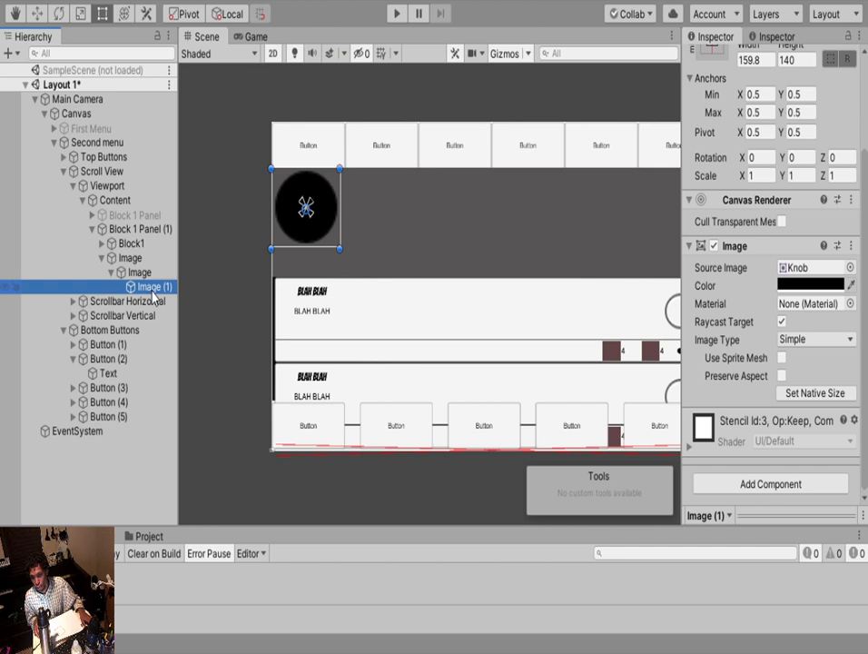
left_click(80, 13)
left_click_drag(306, 208, 308, 226)
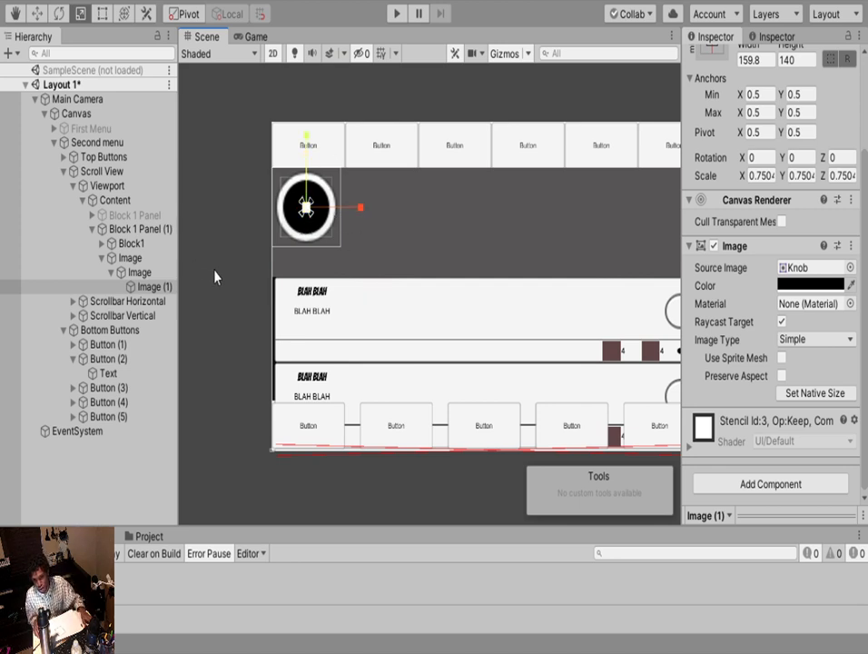
Add a child Text to the dark gray Image and place it centered below the circle, at about Pos X -430, Pos Y -64
left_click(147, 273)
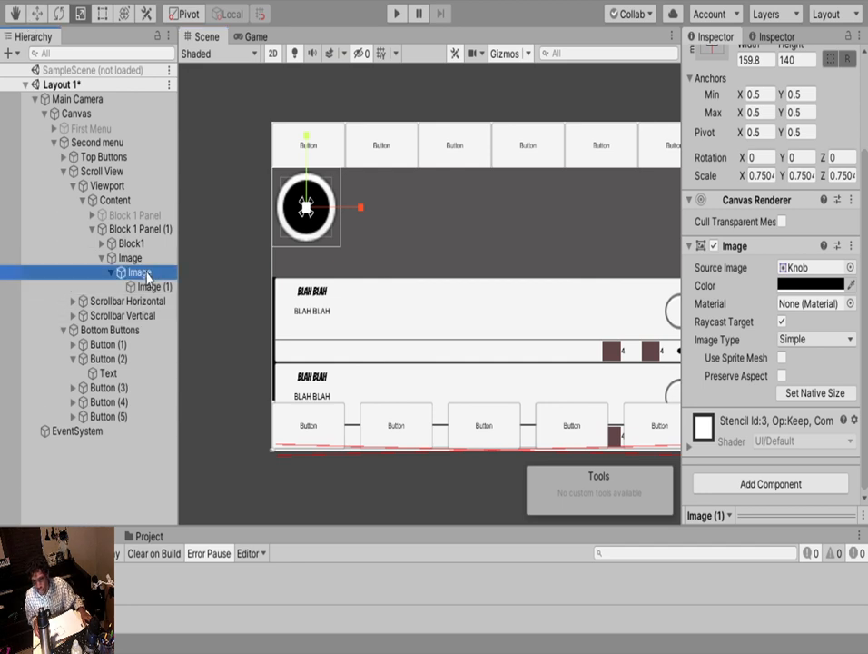
left_click(145, 263)
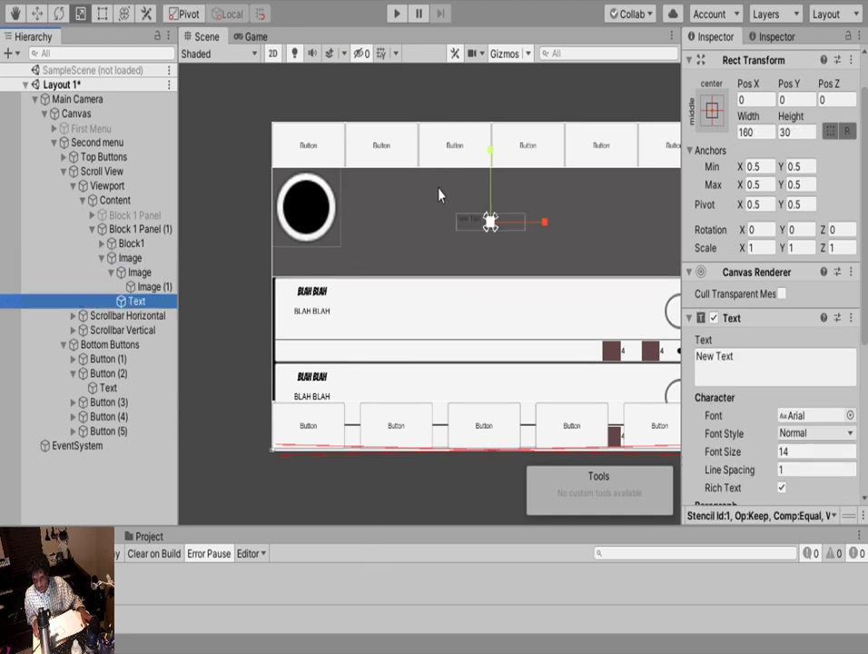
left_click(36, 14)
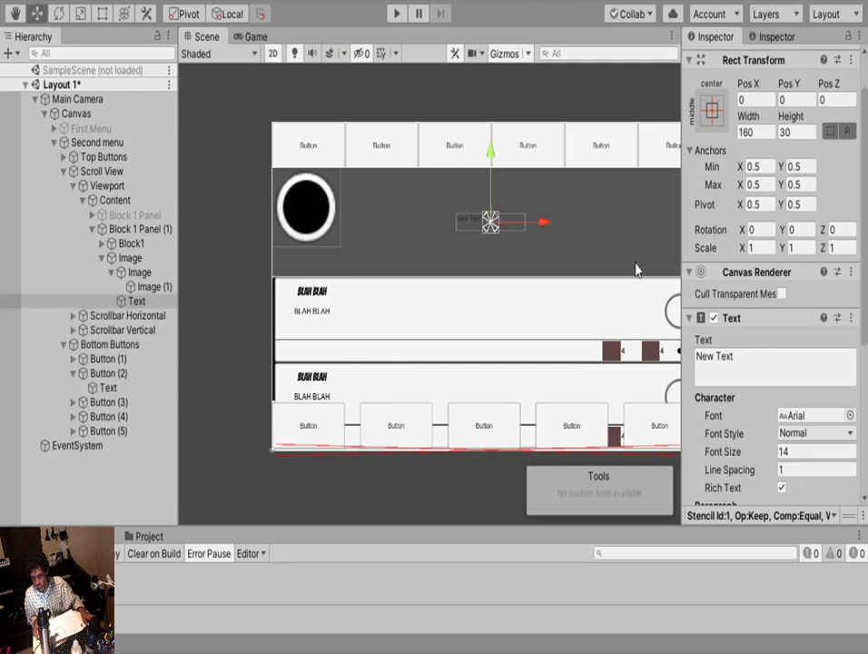
mouse_move(343, 233)
left_mouse_down()
mouse_move(367, 234)
mouse_move(358, 234)
left_mouse_up()
left_click_drag(316, 161, 325, 199)
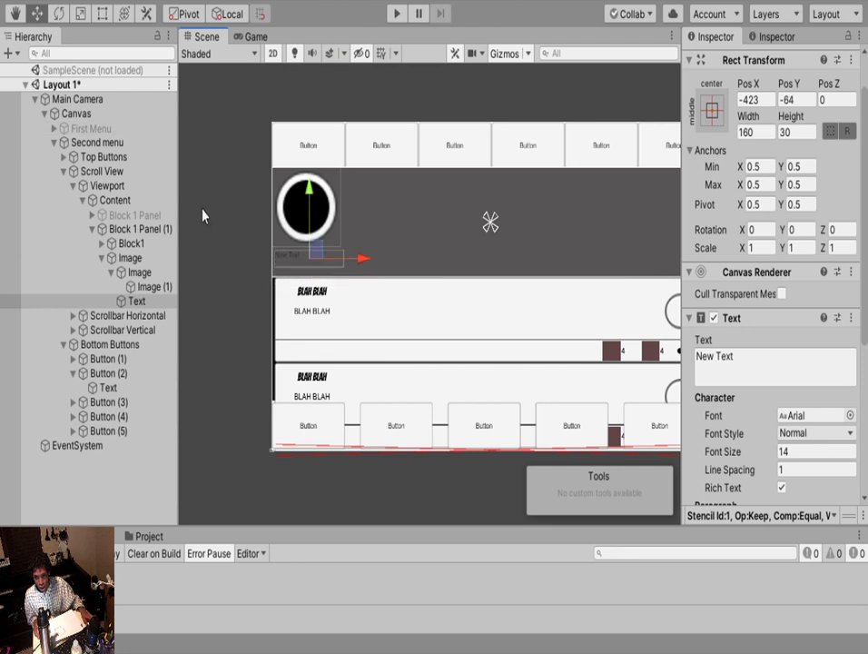
scroll(360, 242, "up", 6)
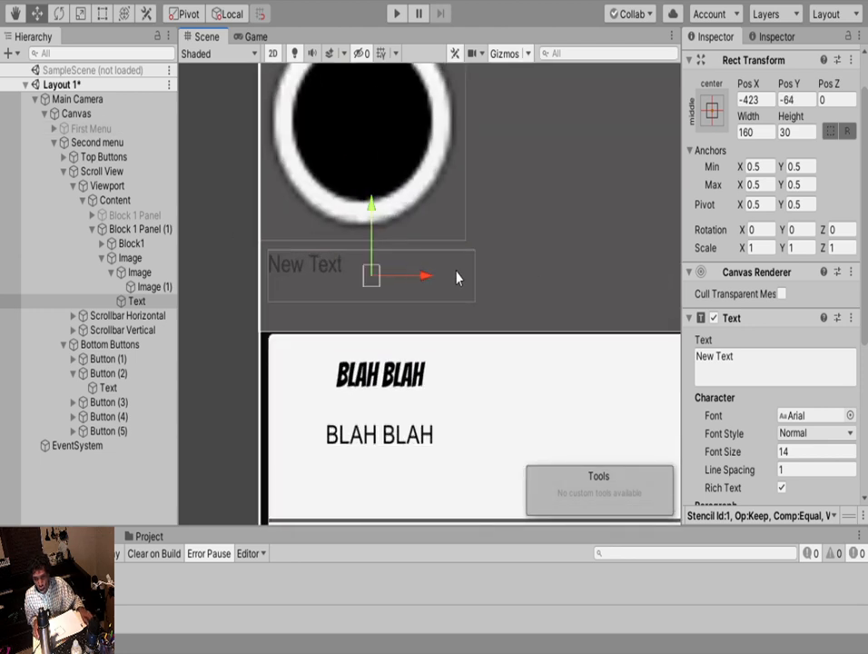
left_click_drag(430, 279, 417, 282)
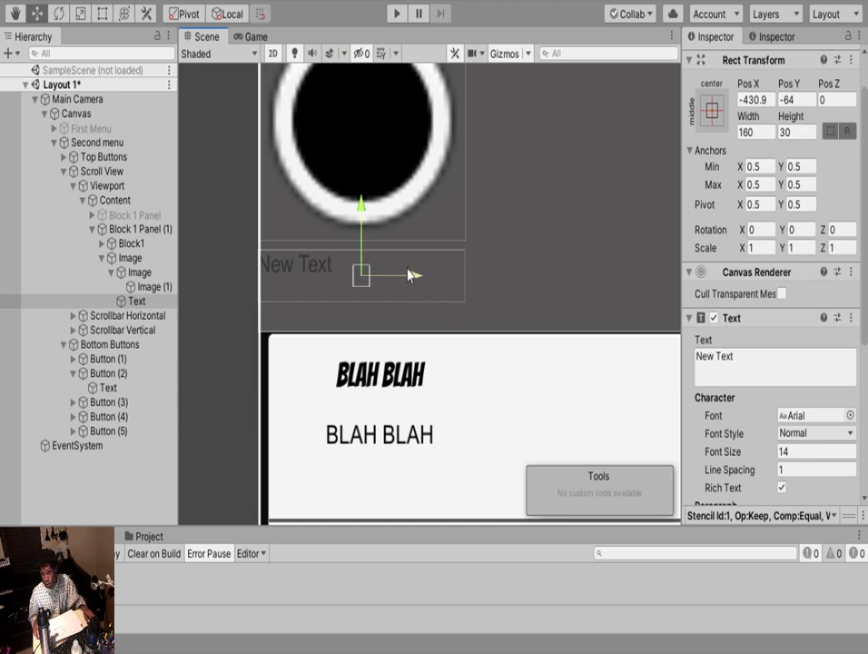
scroll(433, 275, "up", 4)
left_click_drag(327, 289, 334, 291)
scroll(383, 253, "down", 2)
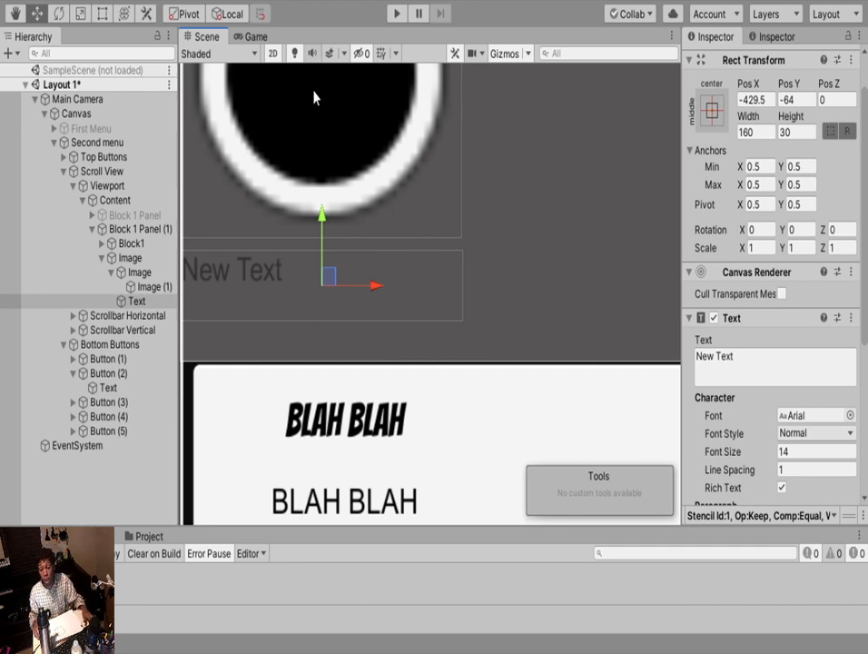
Color the text below the circle white and center its alignment horizontally and vertically
scroll(776, 463, "down", 5)
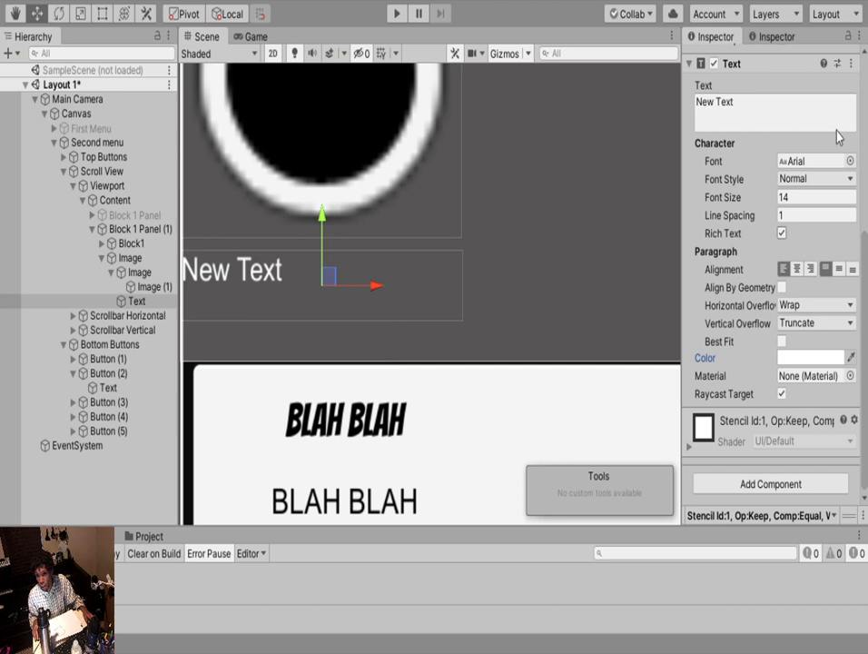
left_click(797, 270)
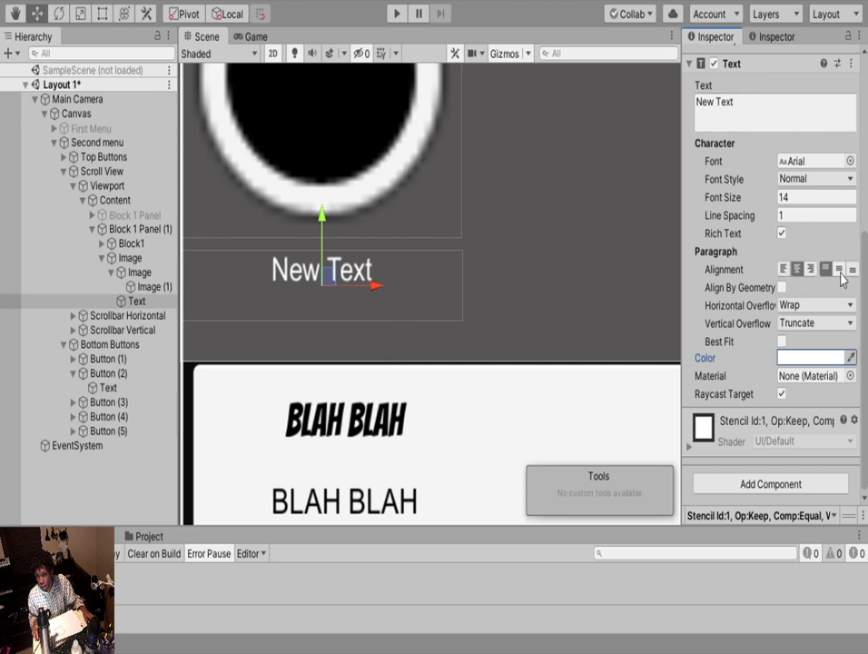
left_click(839, 269)
scroll(350, 303, "down", 4)
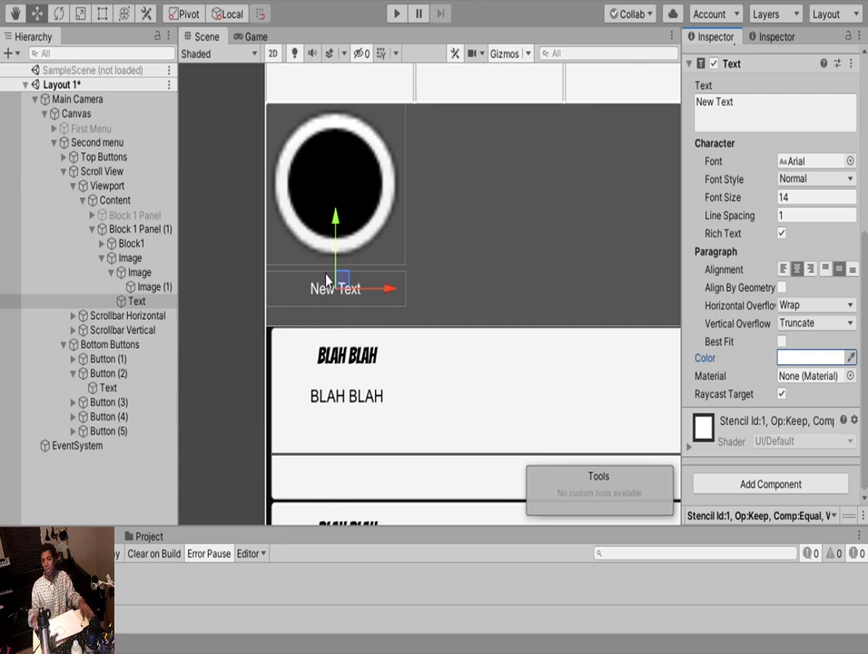
scroll(346, 259, "down", 4)
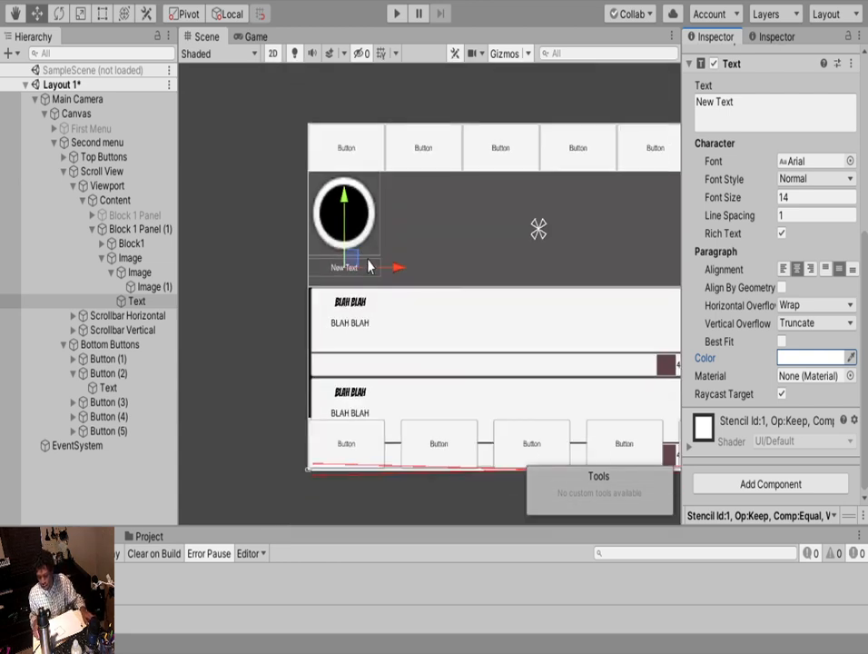
Add a child Text to the white Text and move it right, directly beside its parent's box
left_click(136, 301)
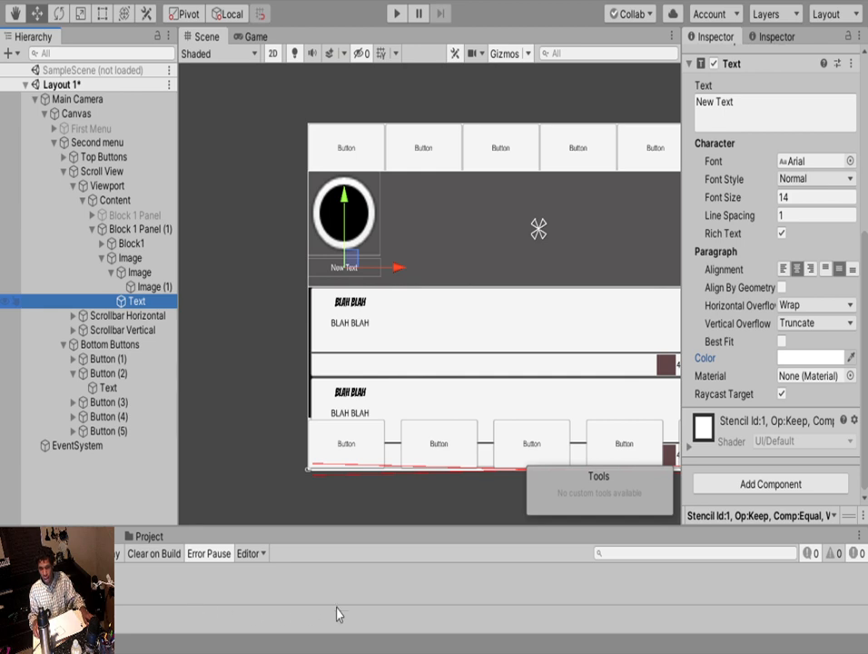
key("ctrl+shift+t")
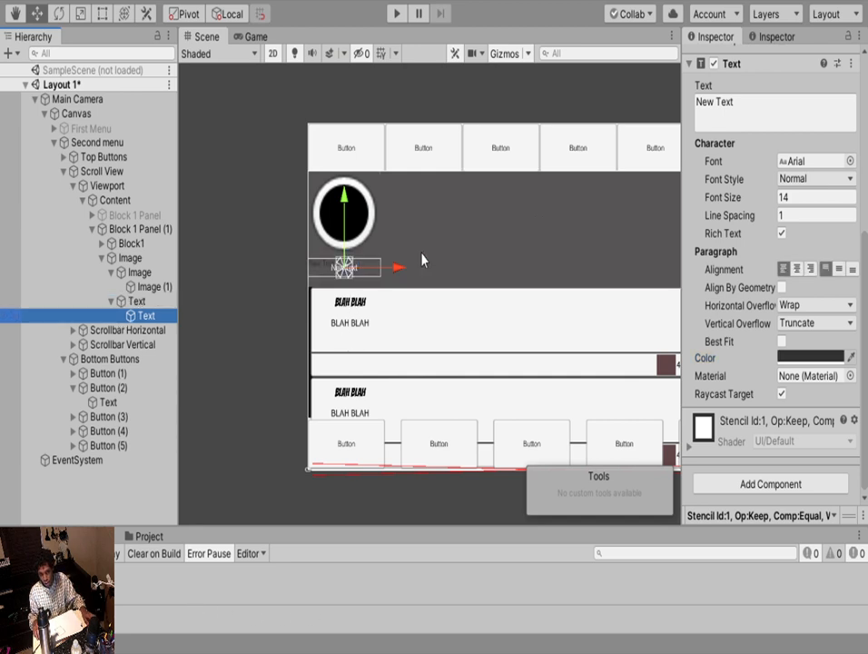
left_click_drag(398, 271, 518, 275)
scroll(381, 273, "up", 5)
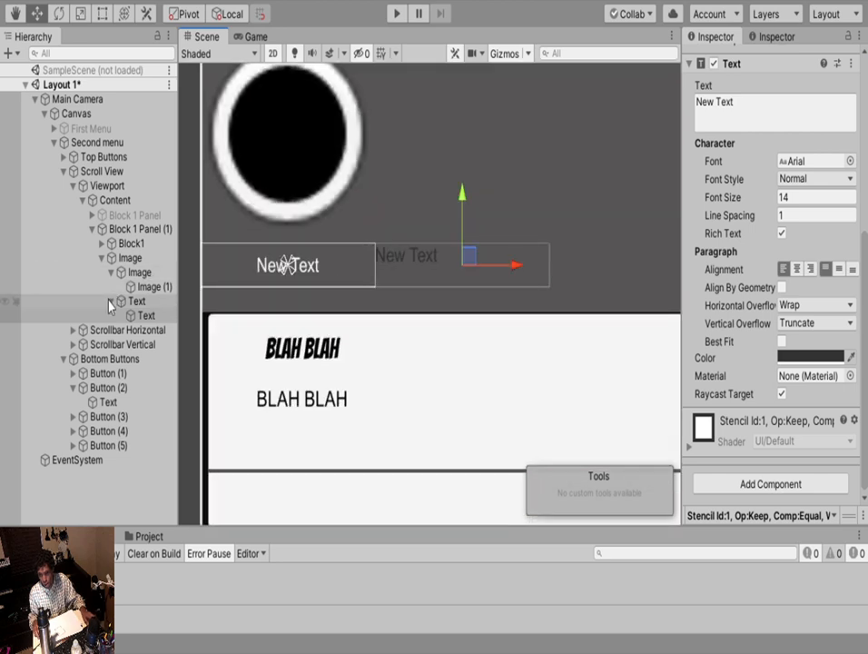
Make the white text below the circle bold and change its wording to MY NAME
left_click(145, 286)
left_click(136, 301)
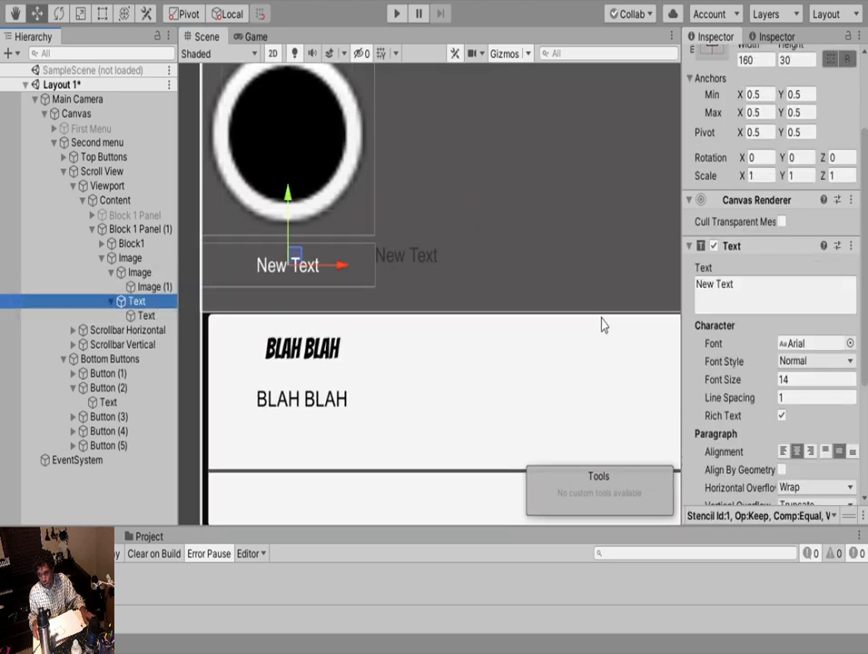
left_click(792, 381)
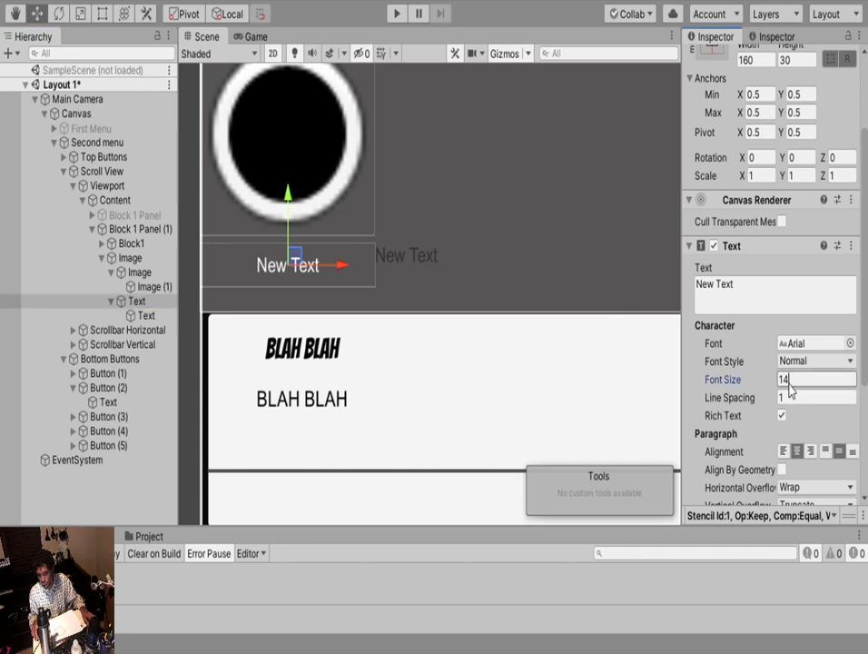
double_click(786, 382)
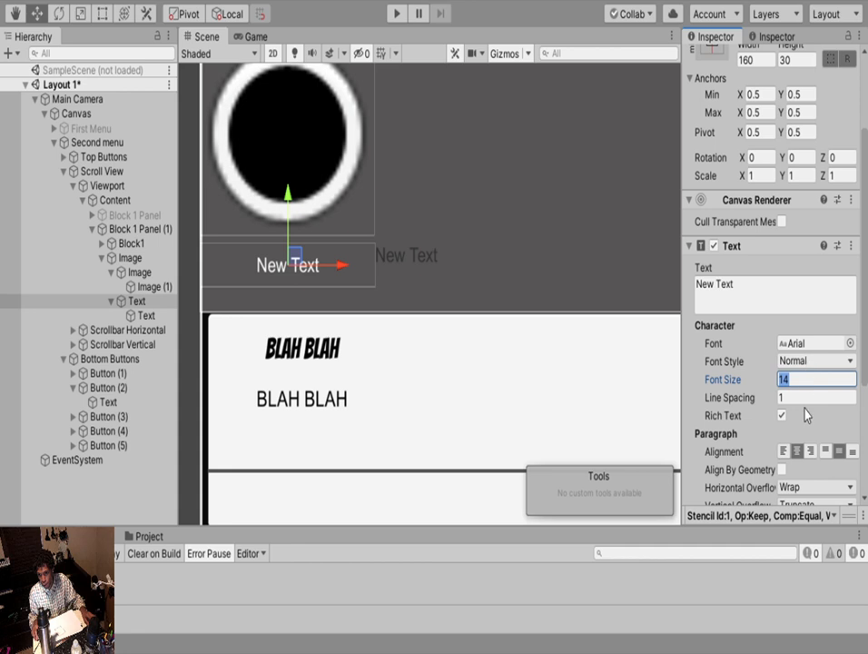
left_click(806, 415)
left_click(699, 304)
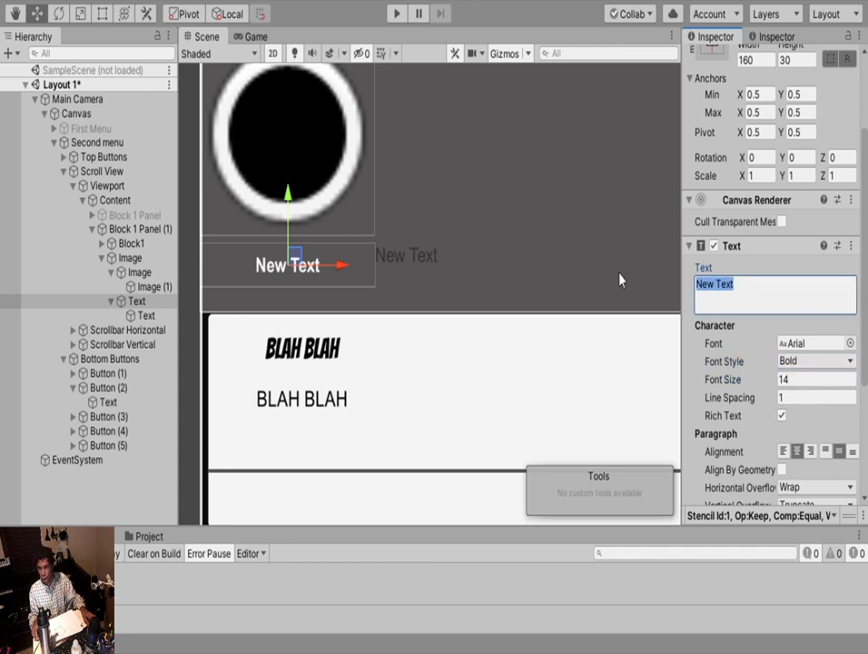
type("M")
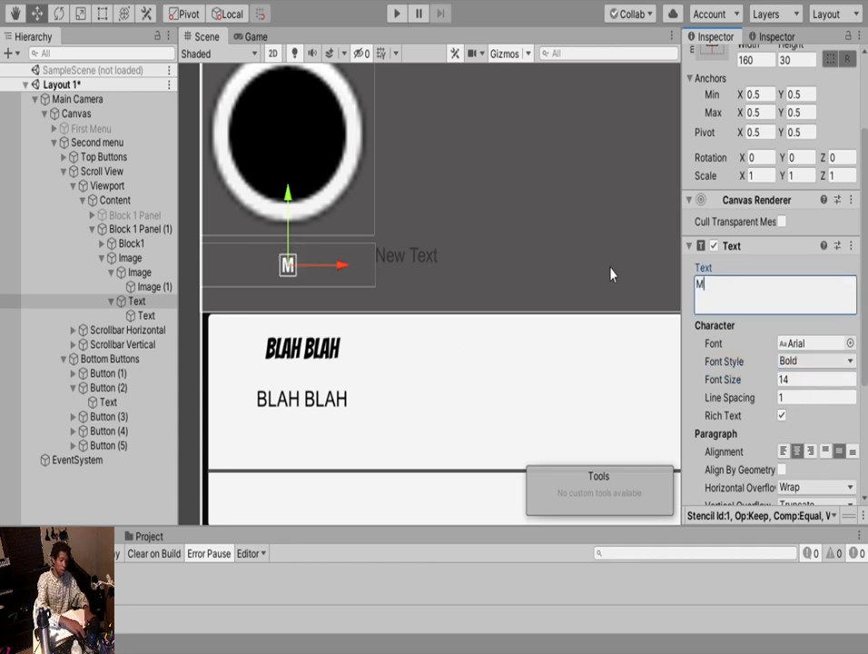
type("Y NAME")
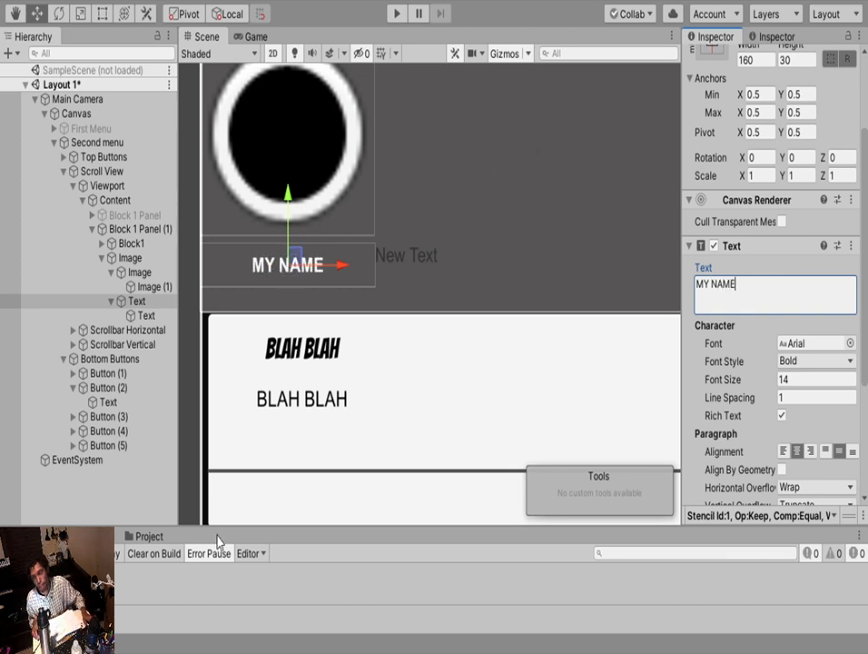
Narrow the child Text beside MY NAME to a width of about 65
left_click(401, 251)
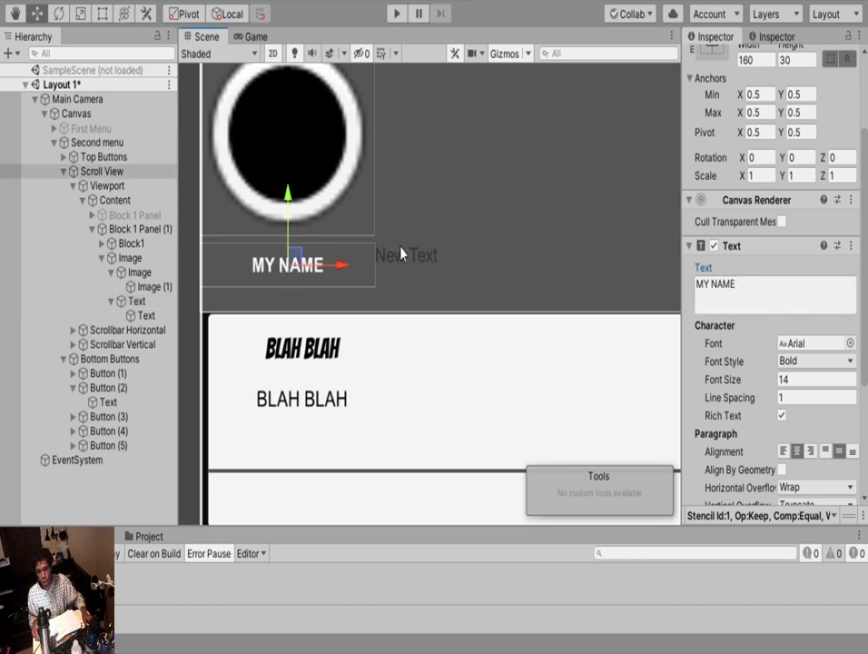
left_click(400, 255)
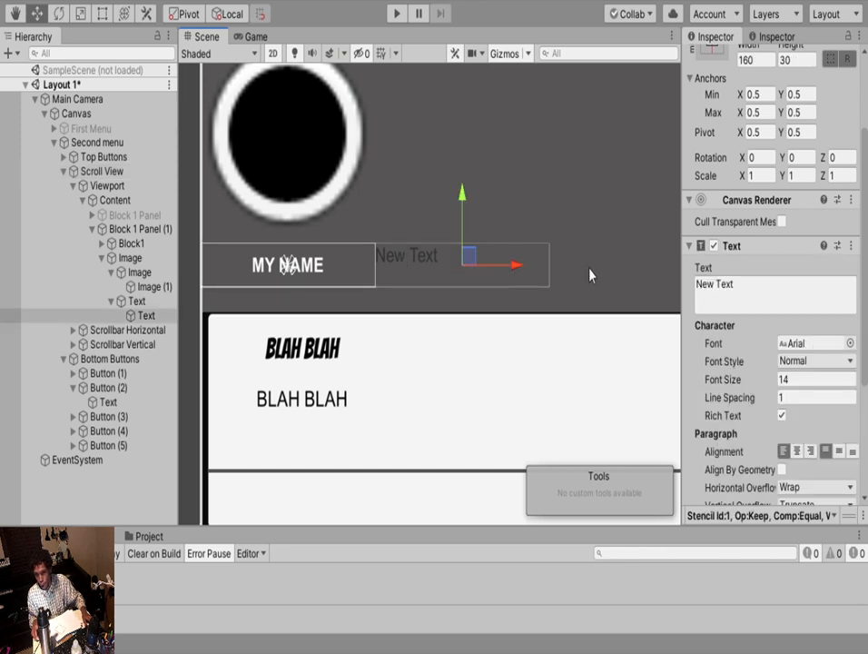
left_click(103, 13)
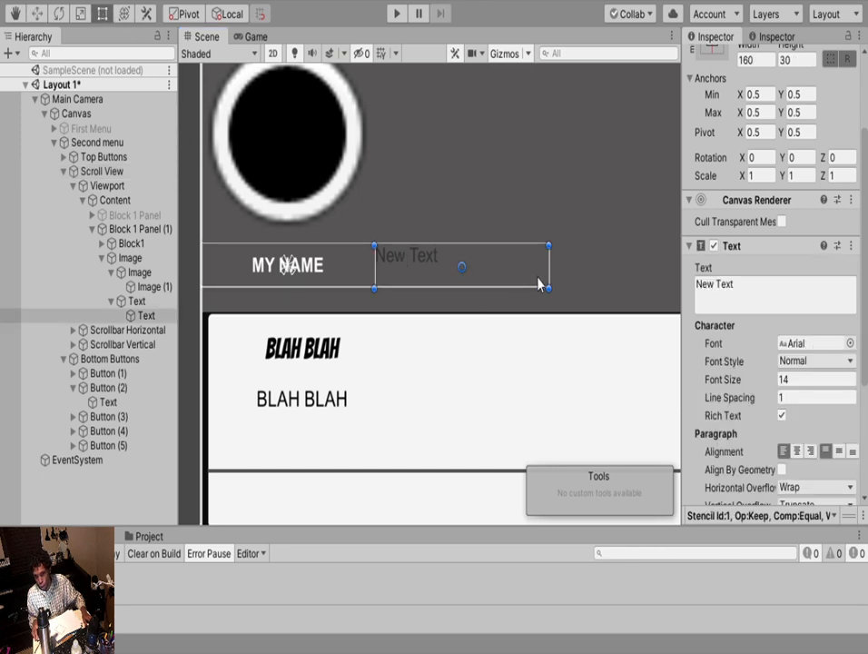
left_click_drag(551, 276, 445, 287)
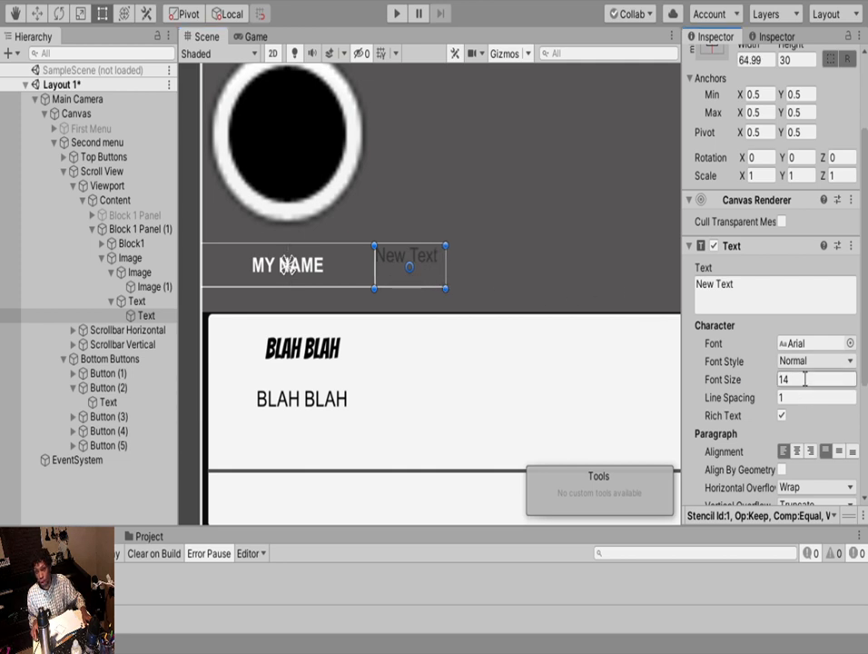
left_click(731, 380)
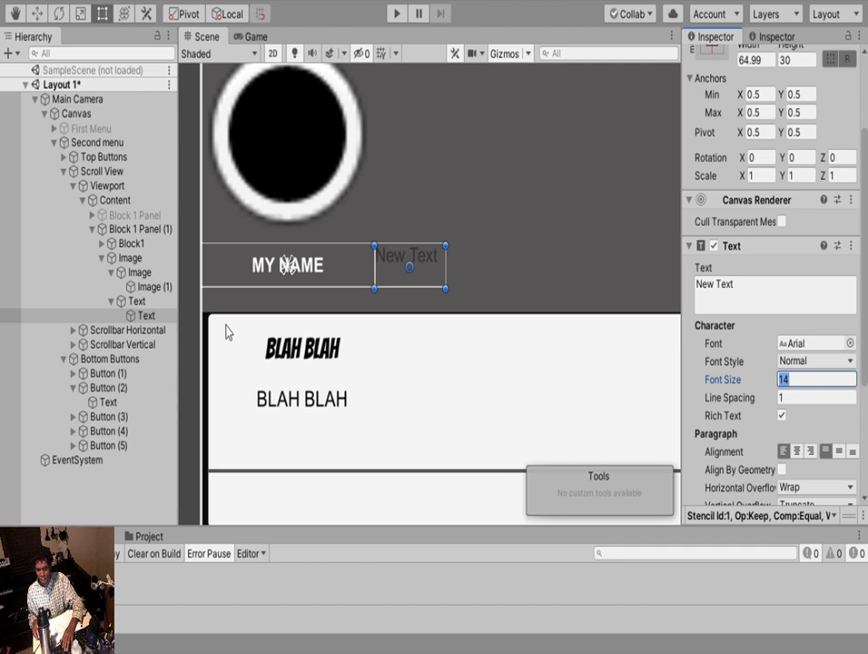
Add a child Image to the MY NAME text and resize it to about 34.6 by 30, directly right of its parent's box
left_click(136, 300)
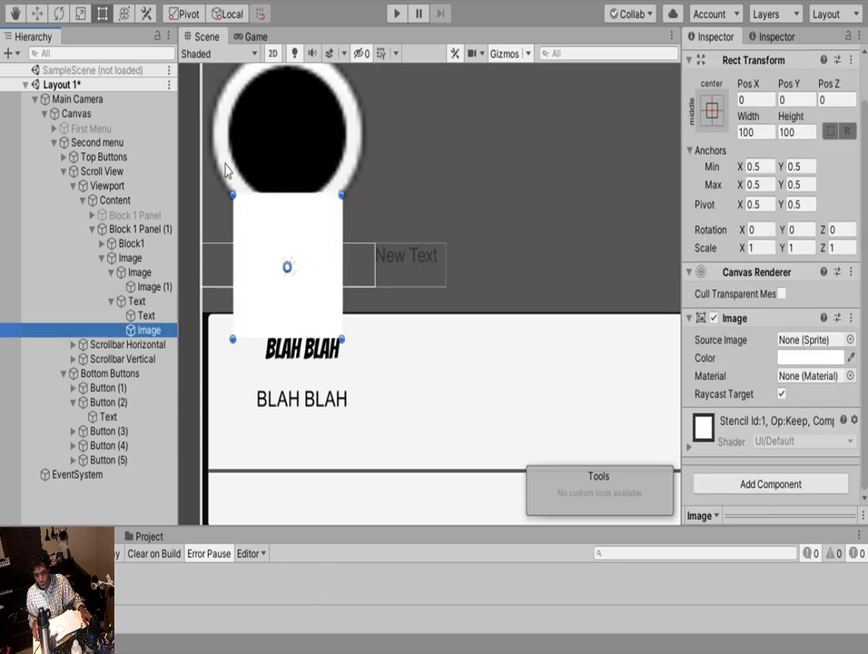
left_click_drag(259, 198, 262, 245)
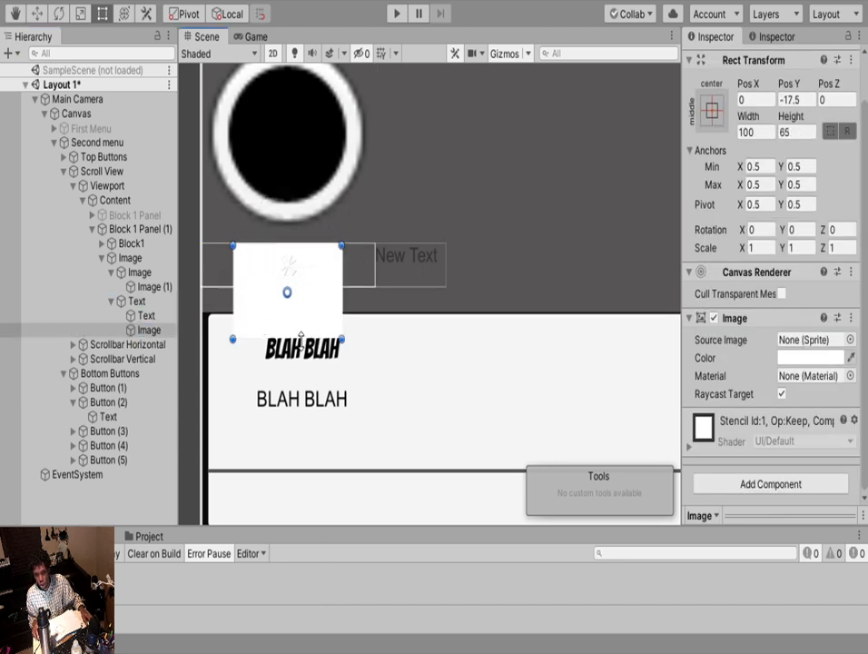
left_click_drag(301, 336, 413, 278)
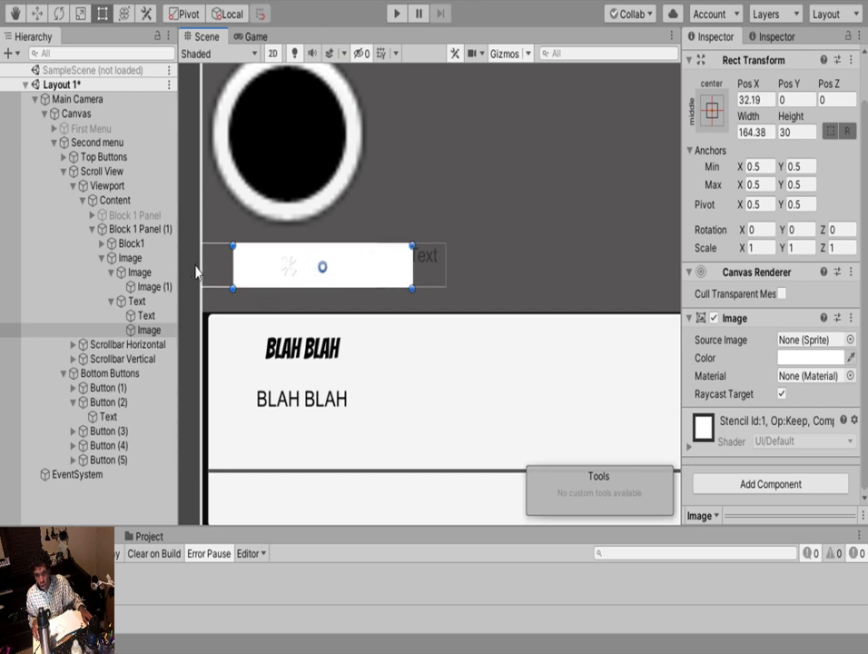
left_click_drag(232, 260, 374, 278)
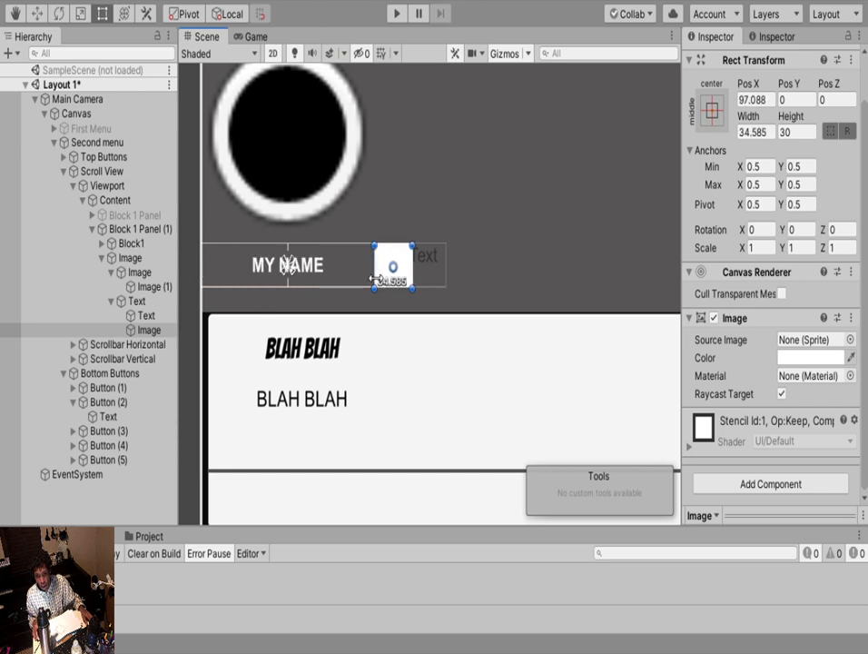
Move the New Text box right to sit beside the small white image and center its alignment horizontally and vertically
left_click(148, 317)
left_click(37, 14)
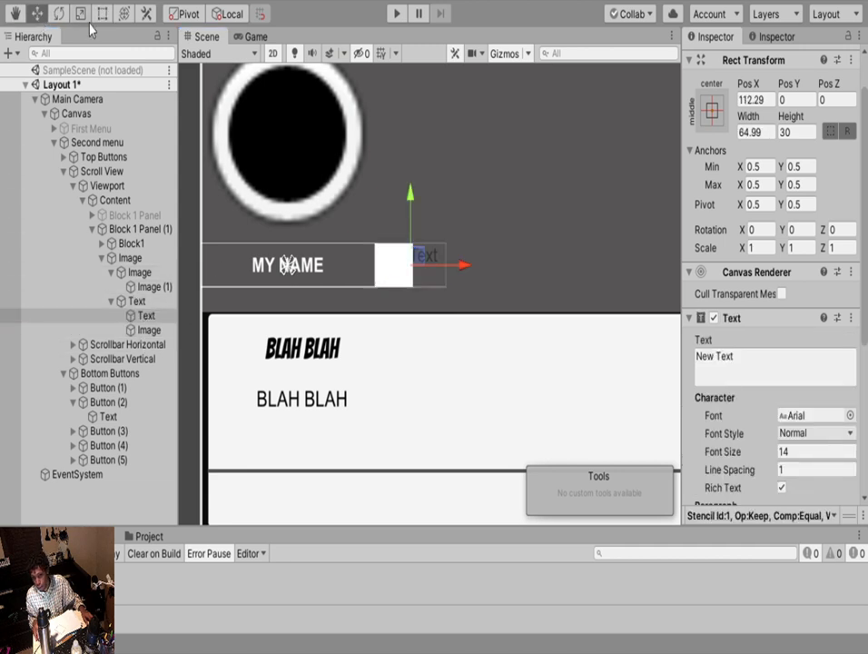
left_click_drag(462, 266, 498, 263)
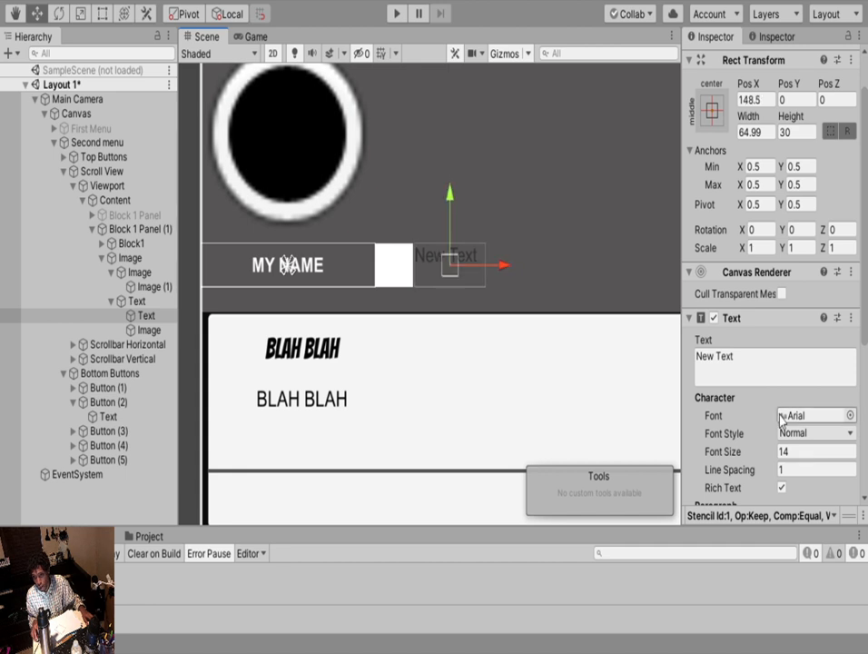
scroll(792, 373, "down", 7)
left_click(797, 270)
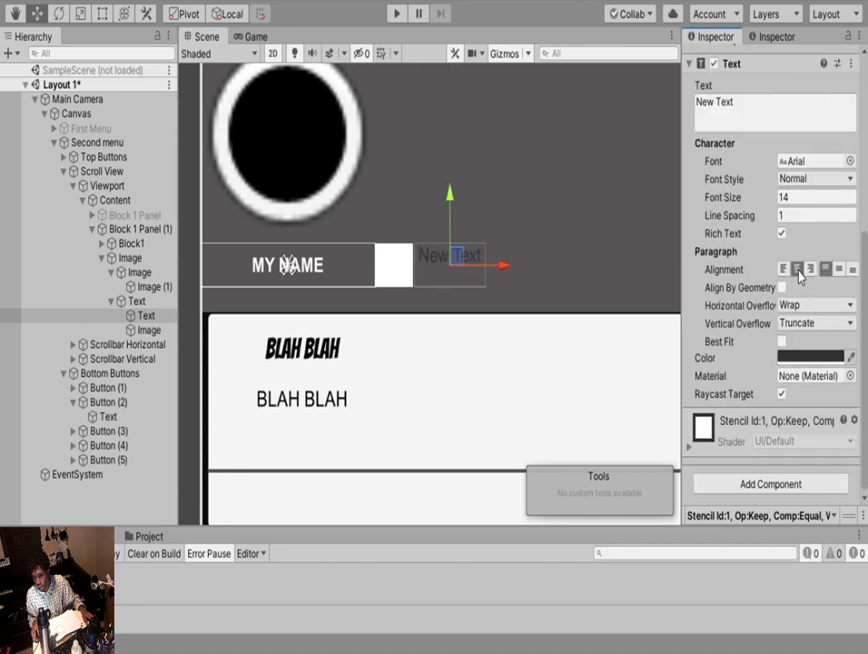
left_click(837, 270)
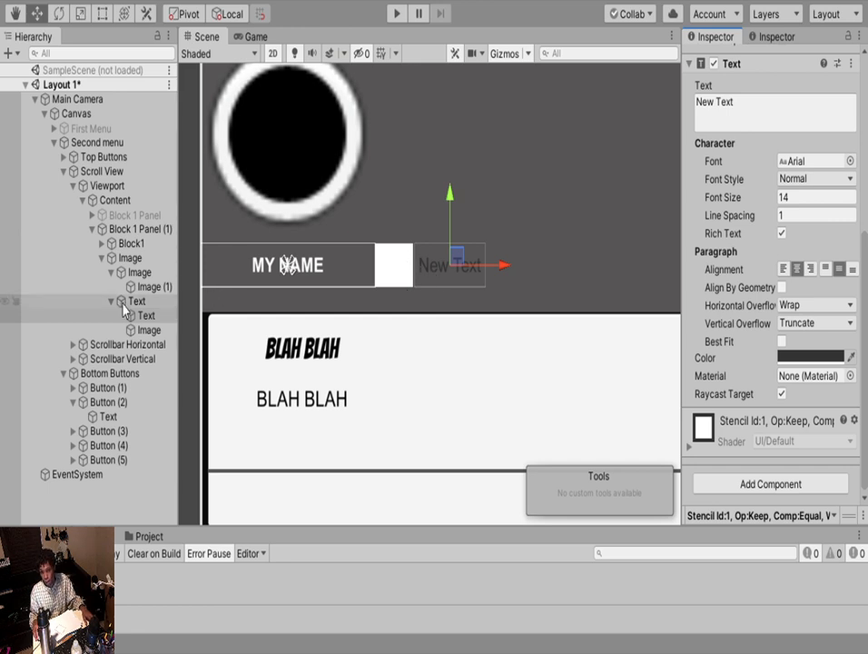
Shift the New Text and the small white image together slightly right, away from MY NAME
left_click(149, 330)
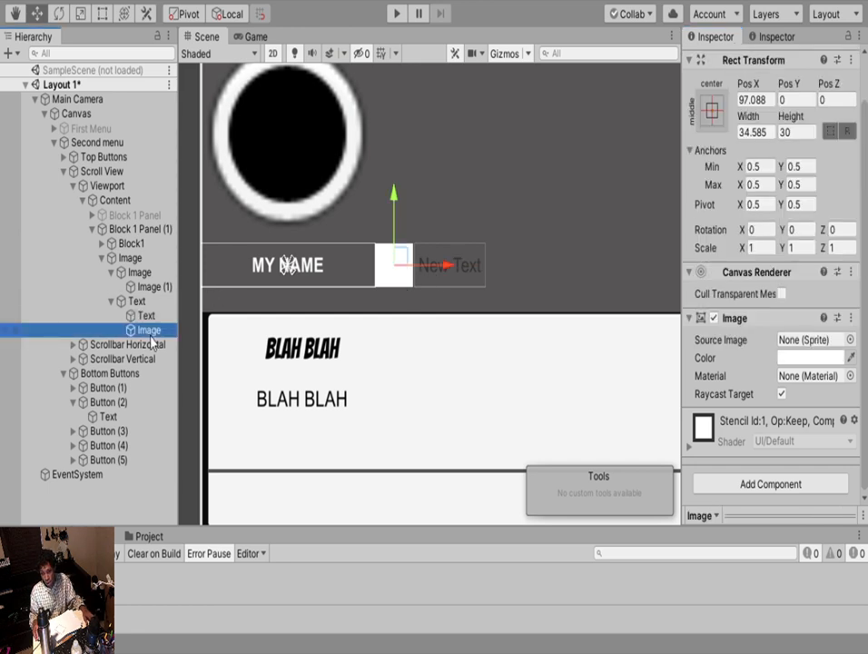
left_click(151, 329, "ctrl")
left_click(145, 316)
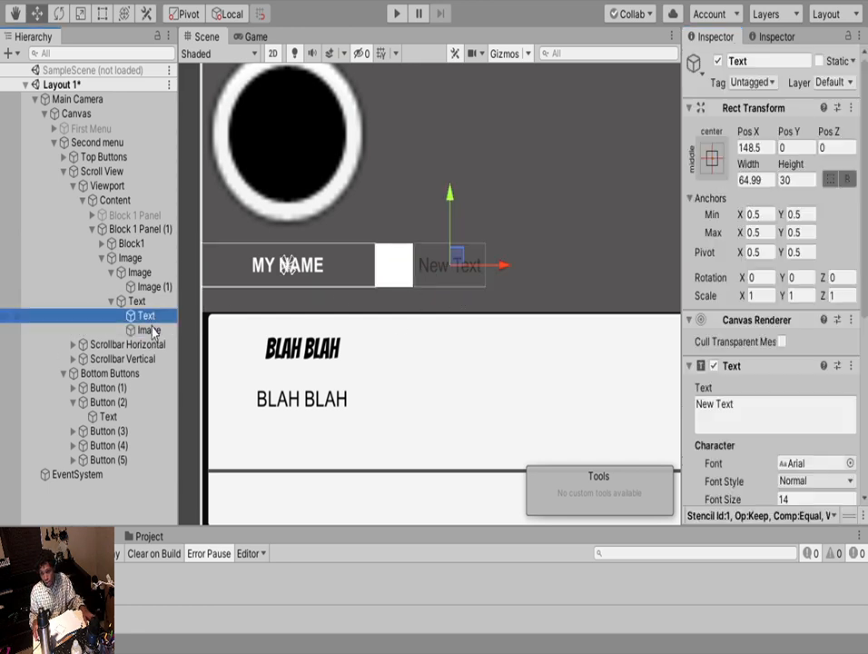
left_click(149, 330, "ctrl")
left_click_drag(504, 265, 516, 267)
scroll(491, 227, "down", 5)
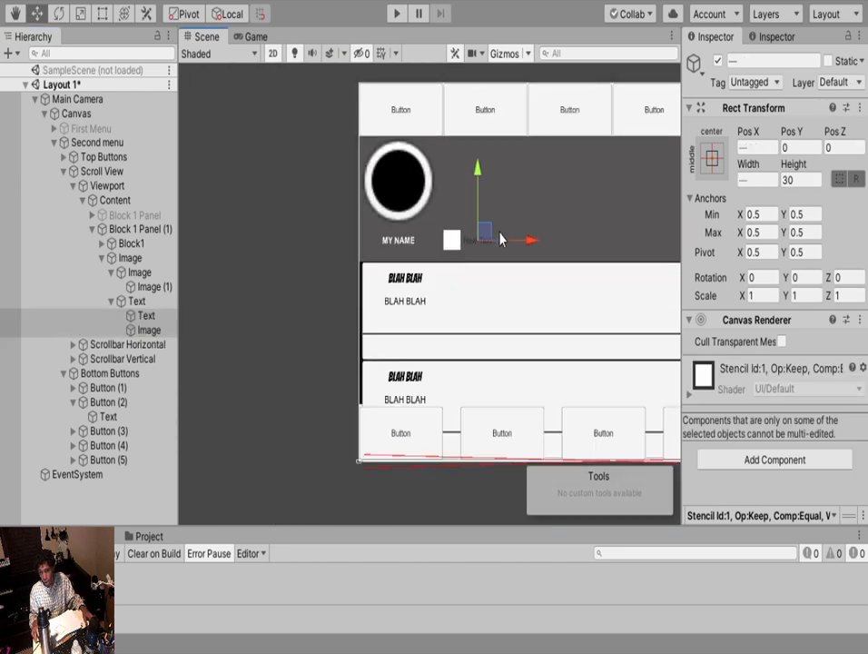
middle_click_drag(556, 319, 395, 326)
middle_click_drag(463, 298, 428, 310)
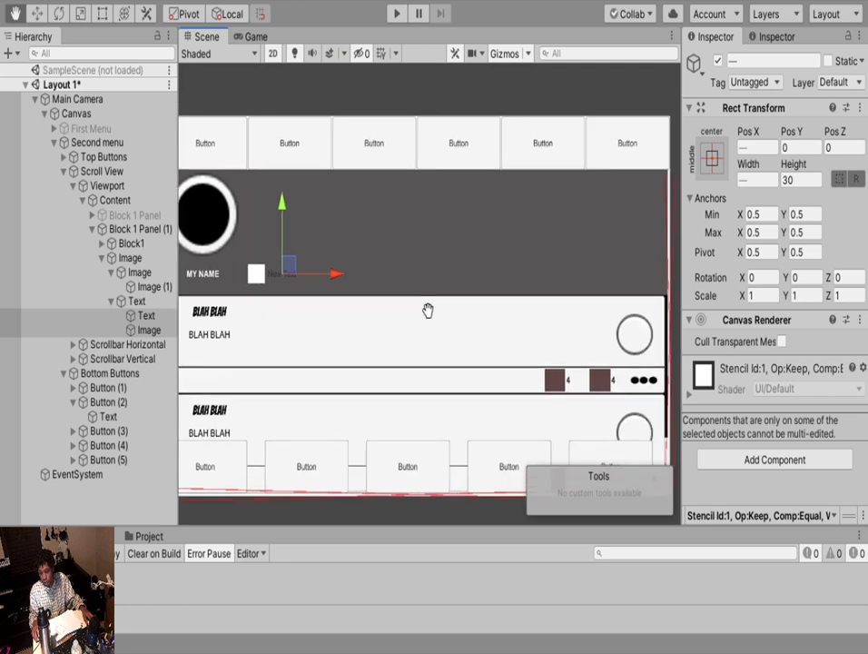
Collapse the header's circle Image and MY NAME Text, and add a child Button to the dark header Image
left_click(111, 300)
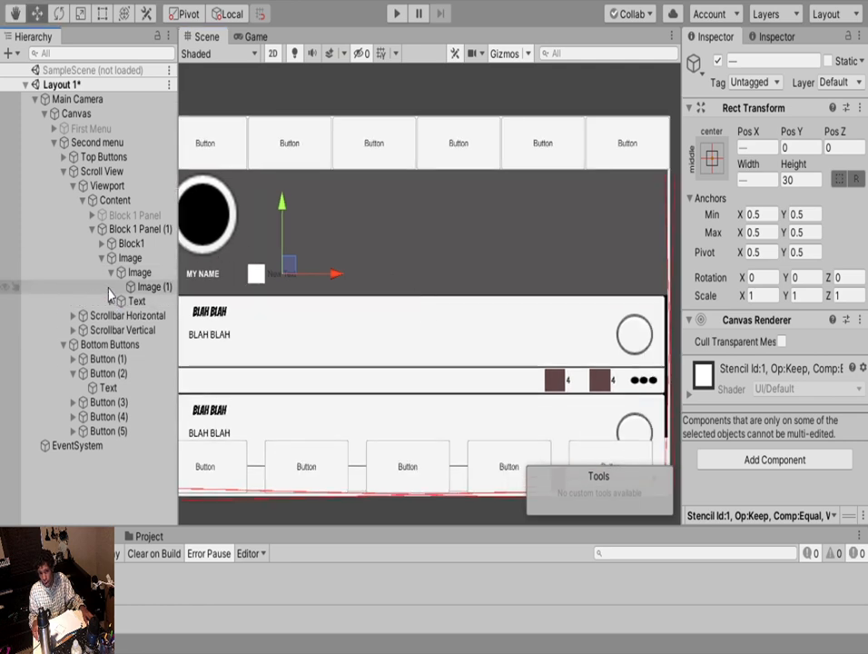
left_click(111, 272)
left_click(137, 273)
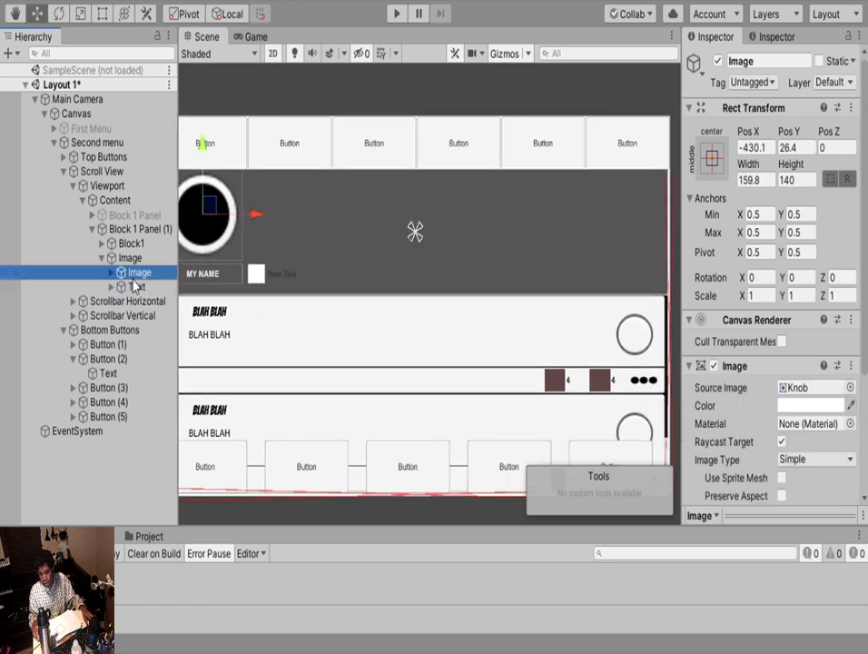
left_click(132, 287)
left_click(136, 272)
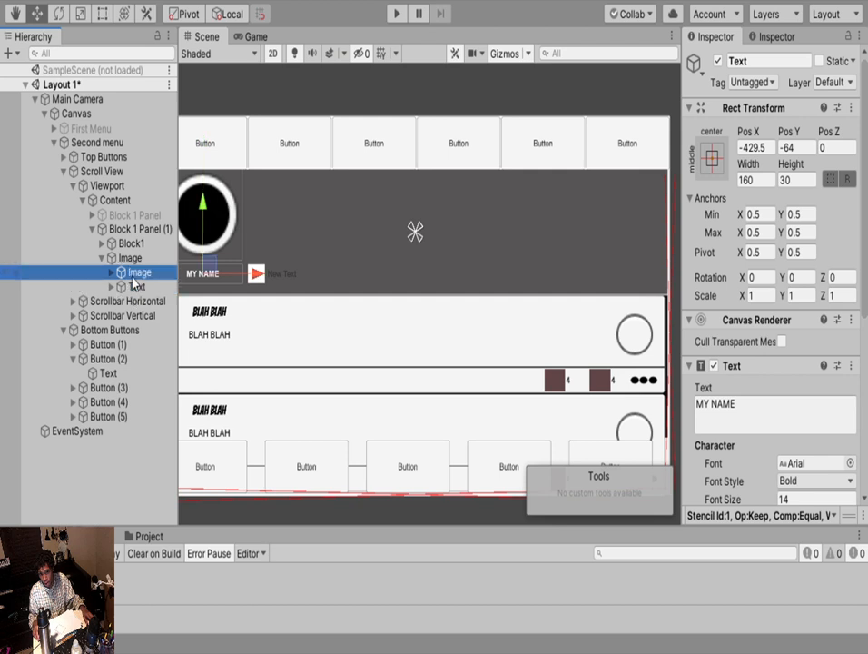
left_click(131, 257)
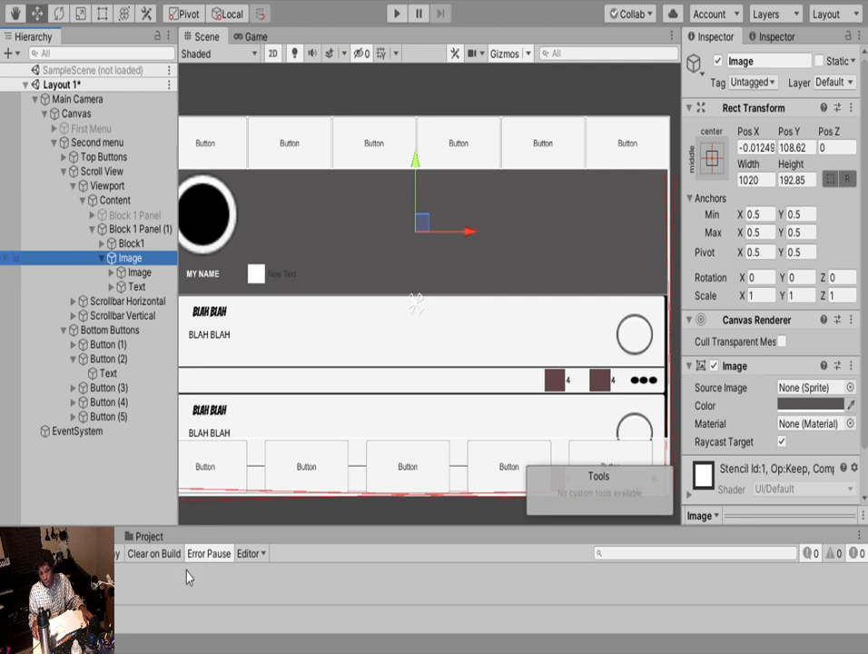
left_click(318, 347)
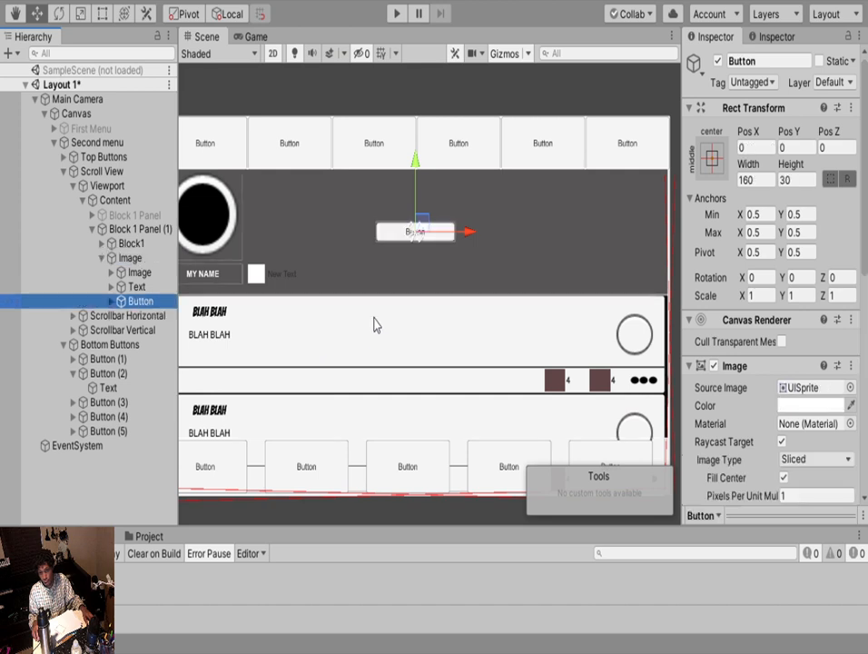
Stretch the header's new Button to about 492 wide and 38 high
left_click(103, 14)
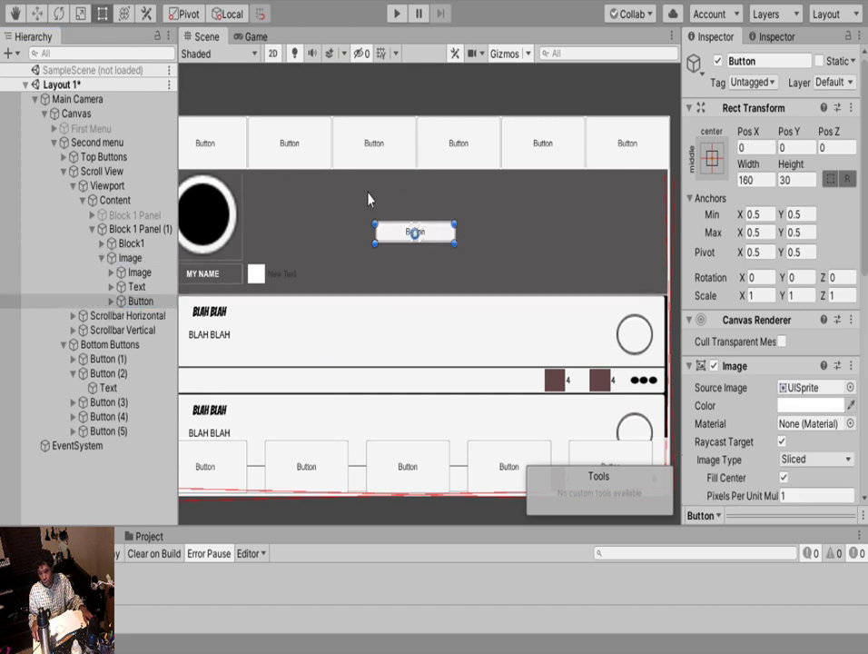
left_click_drag(375, 233, 333, 235)
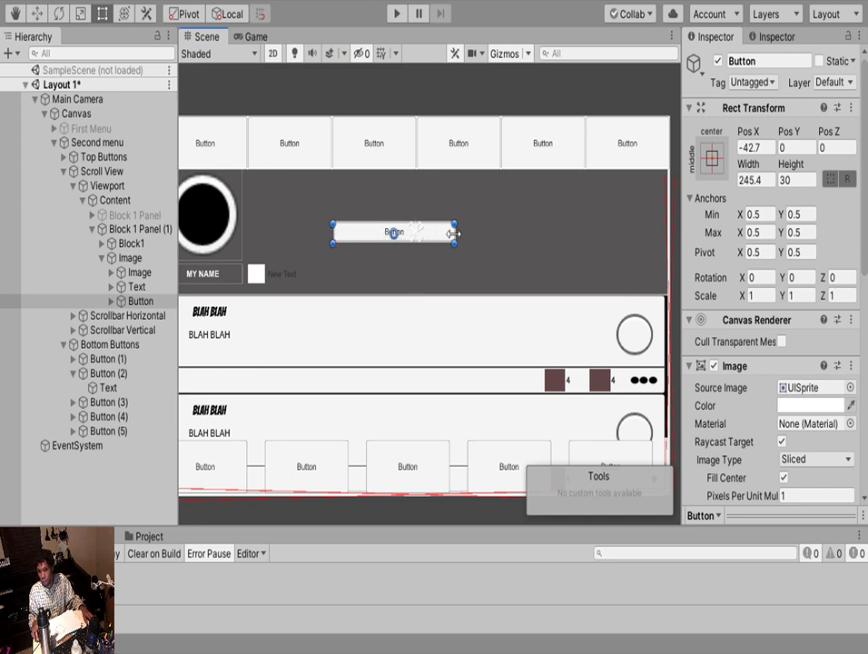
left_click_drag(452, 233, 574, 235)
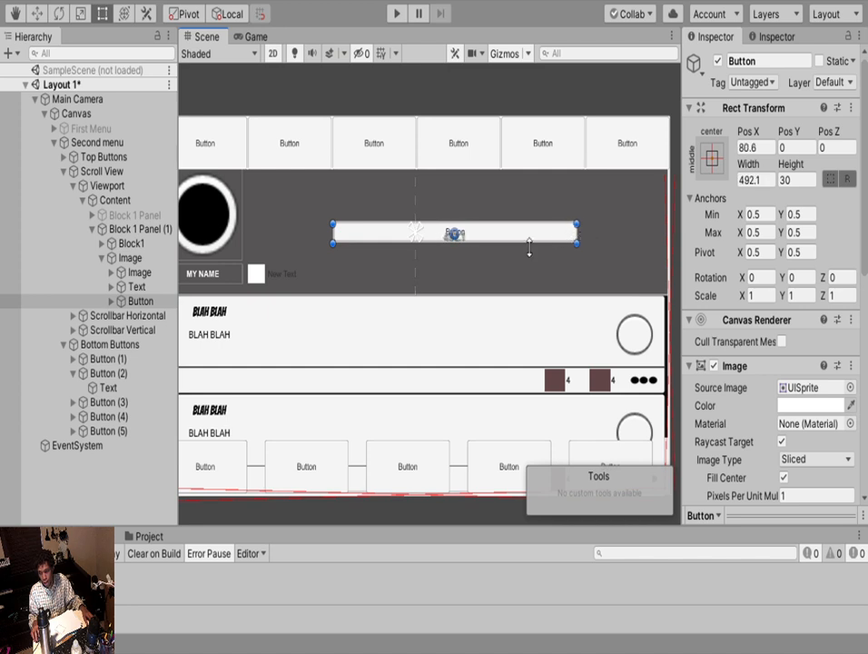
left_click_drag(497, 252, 493, 254)
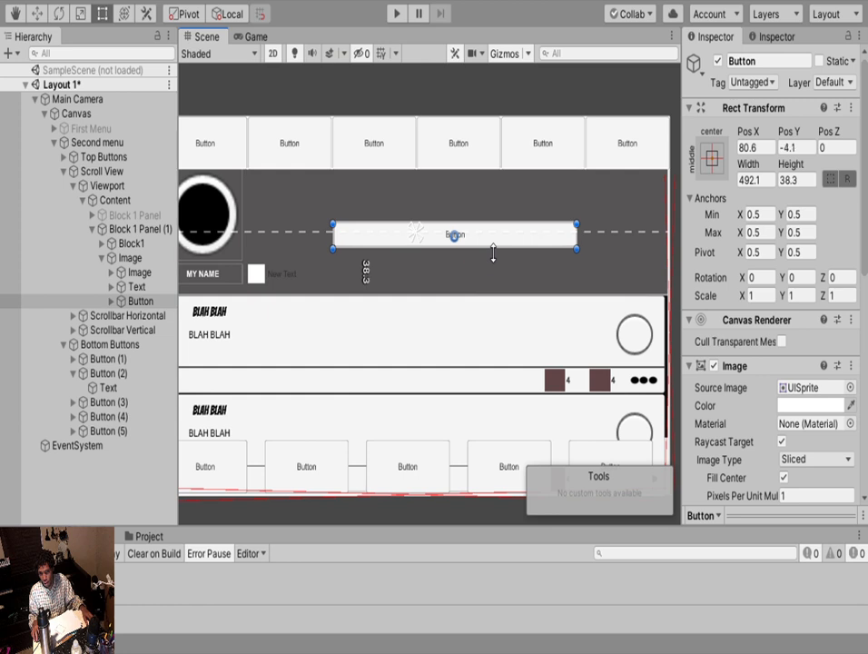
Add a RawImage to the dark header Image and size it about 165 by 81, directly above the Button's left end
left_click(118, 300)
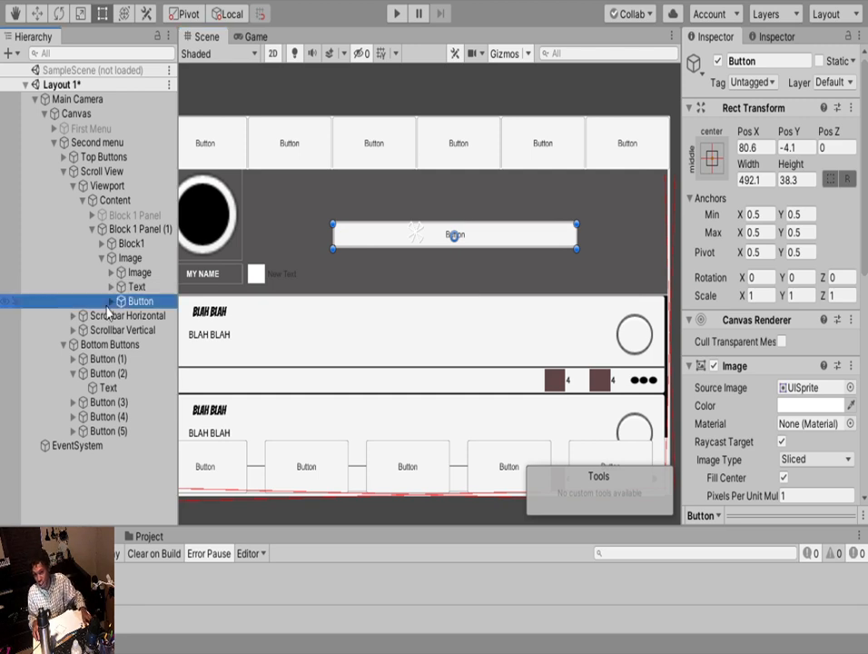
left_click(111, 301)
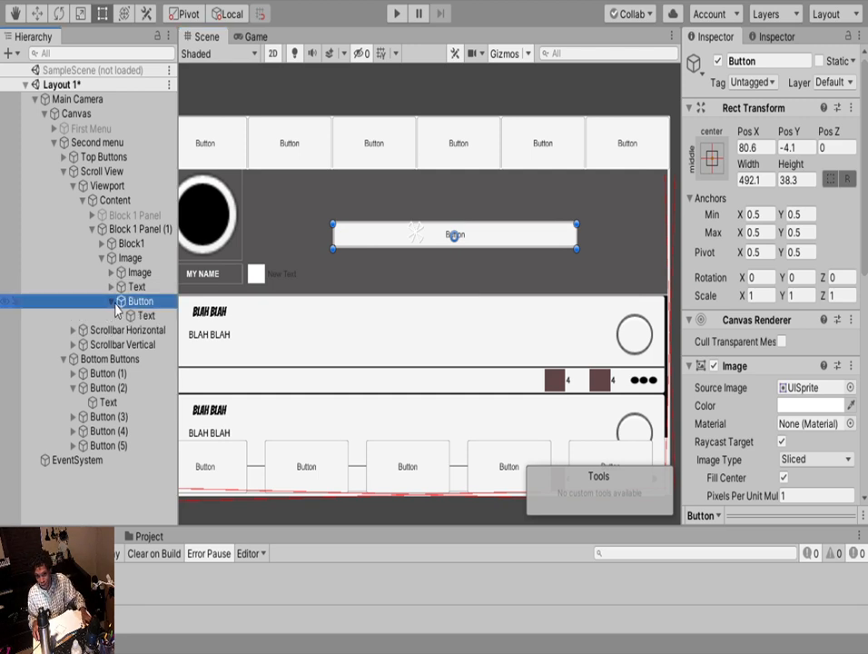
left_click(127, 258)
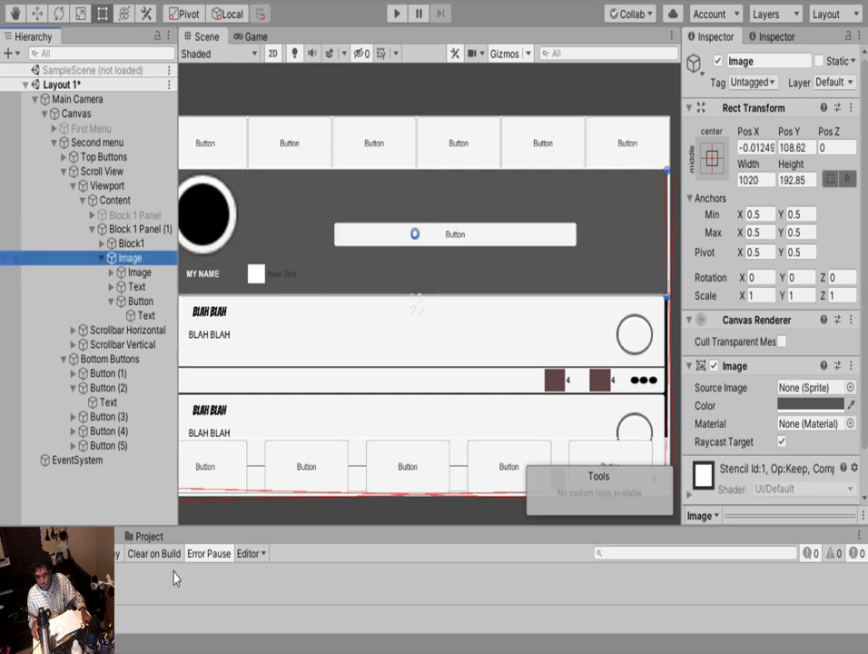
left_click(306, 311)
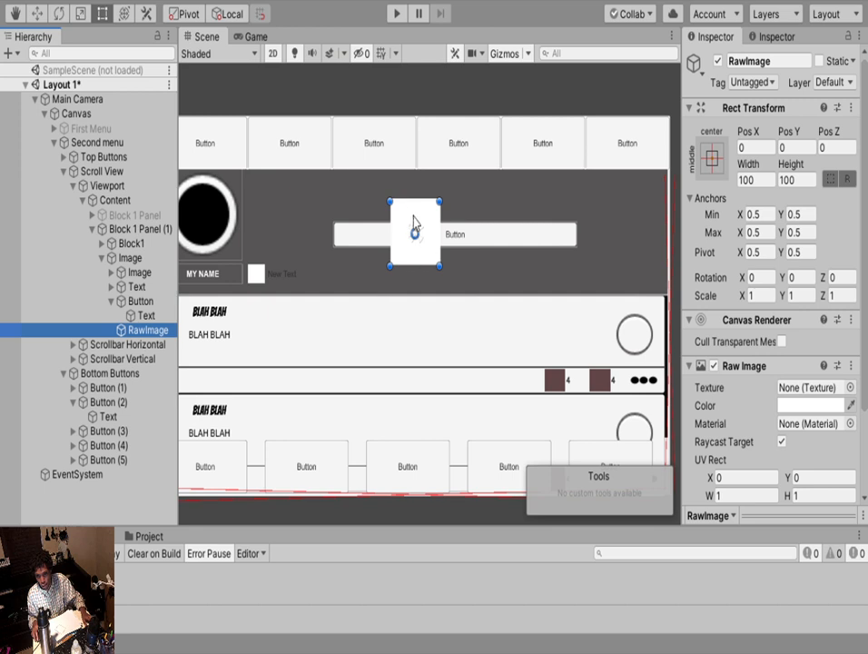
left_click_drag(408, 200, 335, 193)
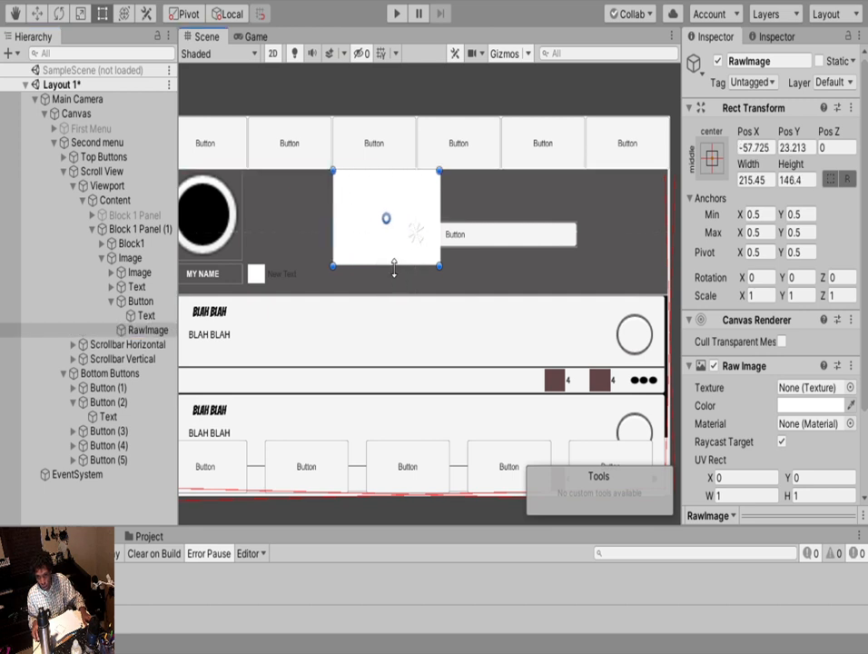
left_click_drag(394, 269, 390, 223)
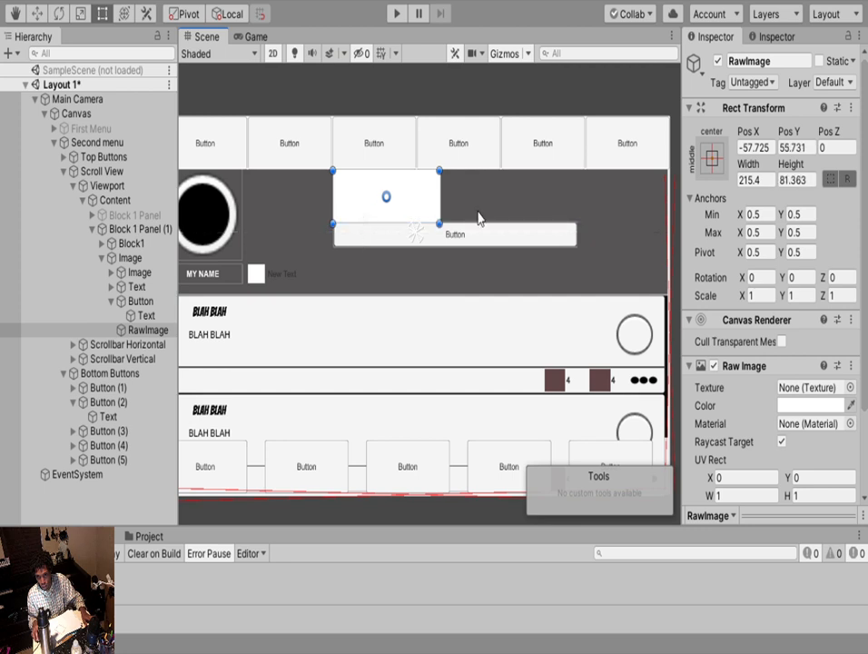
left_click_drag(441, 210, 416, 216)
Duplicate the RawImage twice and arrange the copies in a row above the Button, ending flush with its right edge
key("ctrl+d")
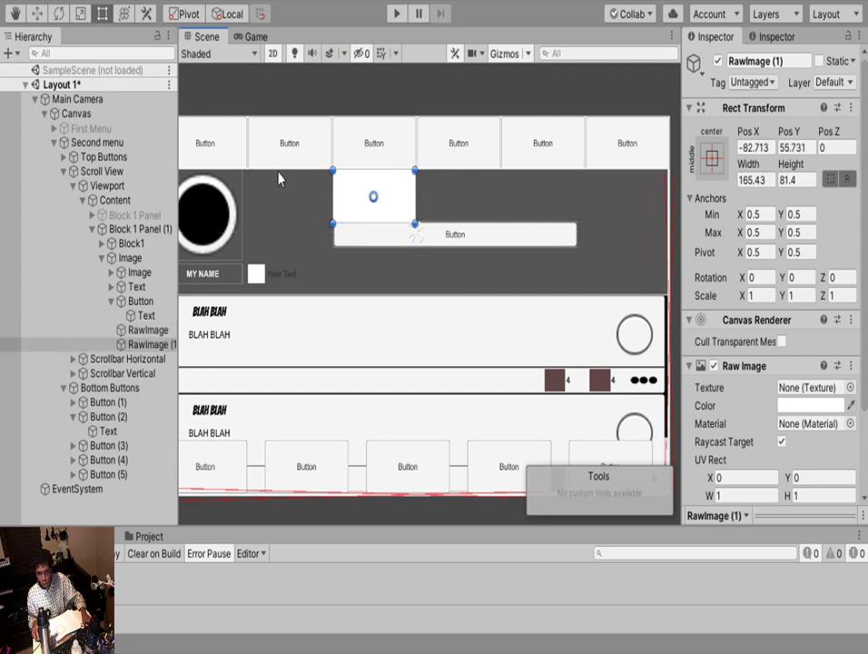
left_click(36, 12)
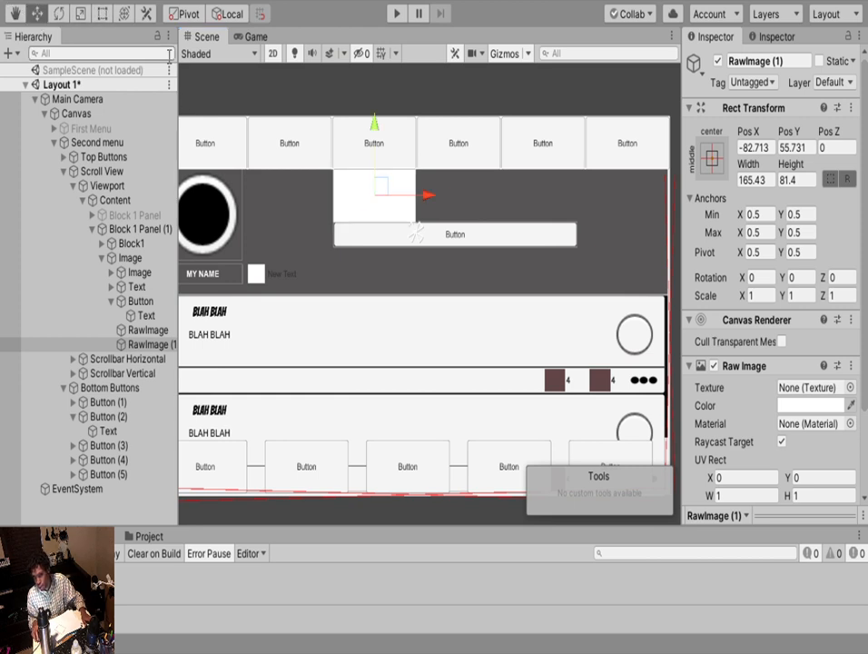
left_click_drag(430, 196, 514, 194)
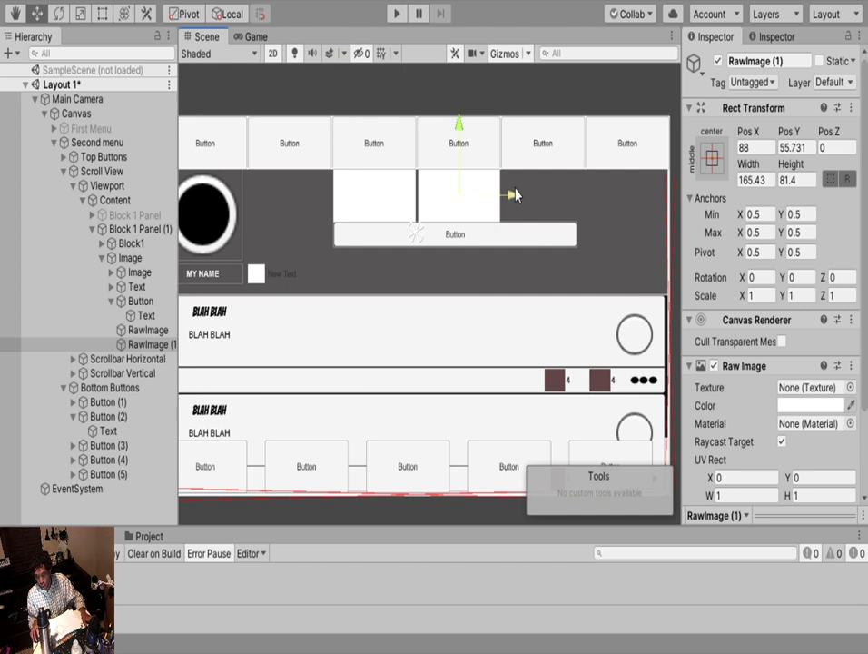
key("ctrl+d")
left_click_drag(514, 195, 589, 212)
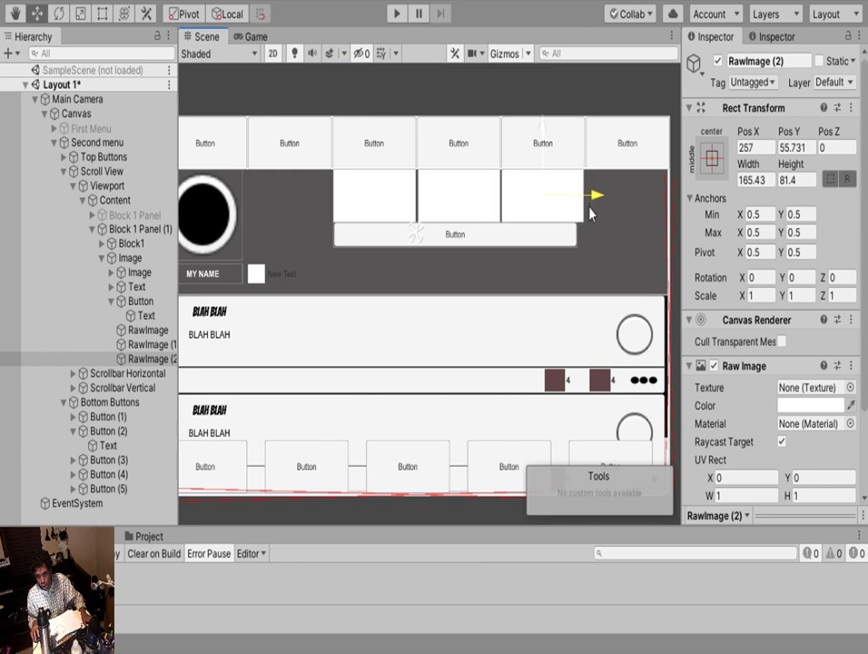
left_click(153, 345, "shift")
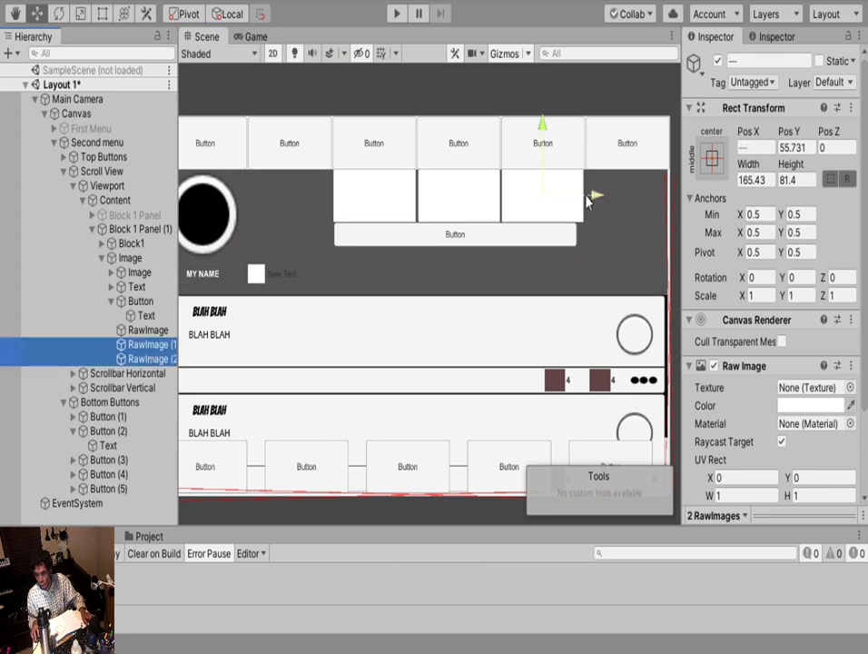
left_click_drag(606, 197, 599, 197)
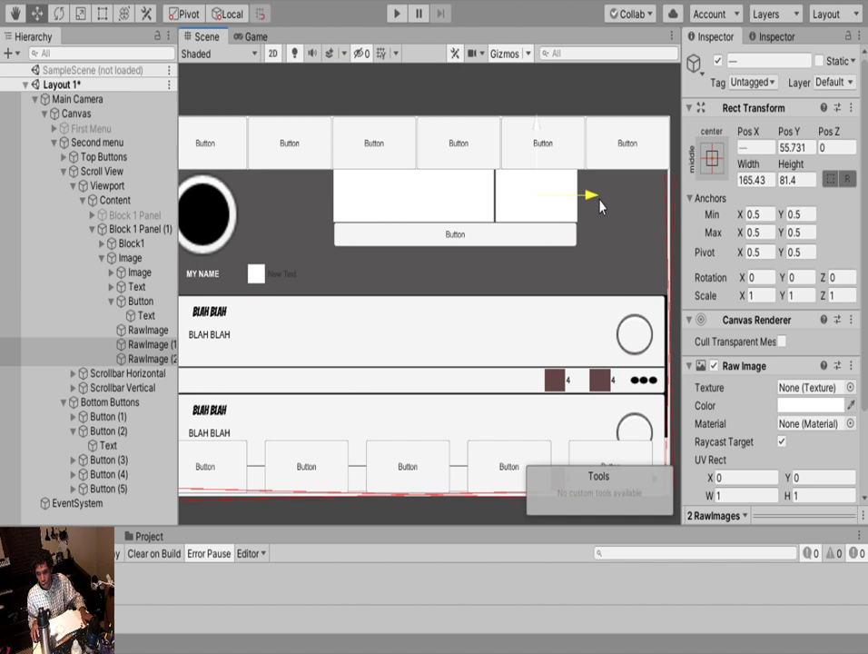
Set the width of all three RawImages above the header's Button to 130
left_click(134, 332, "ctrl")
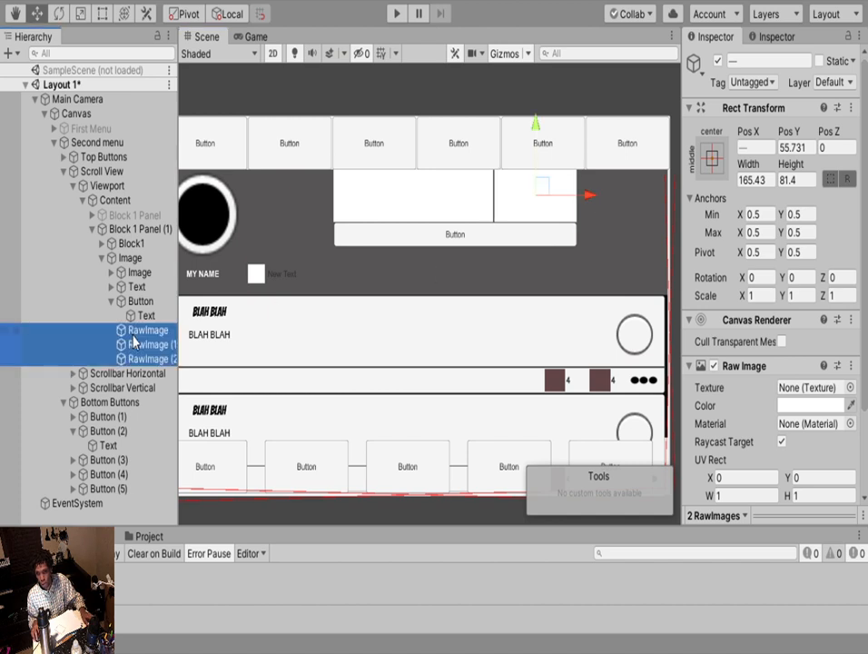
left_click(754, 180)
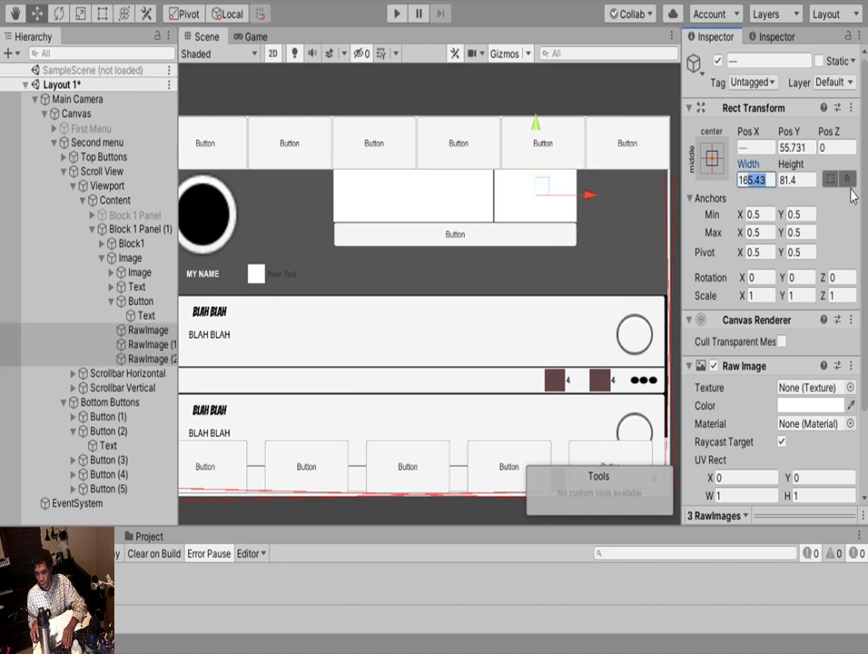
type("160")
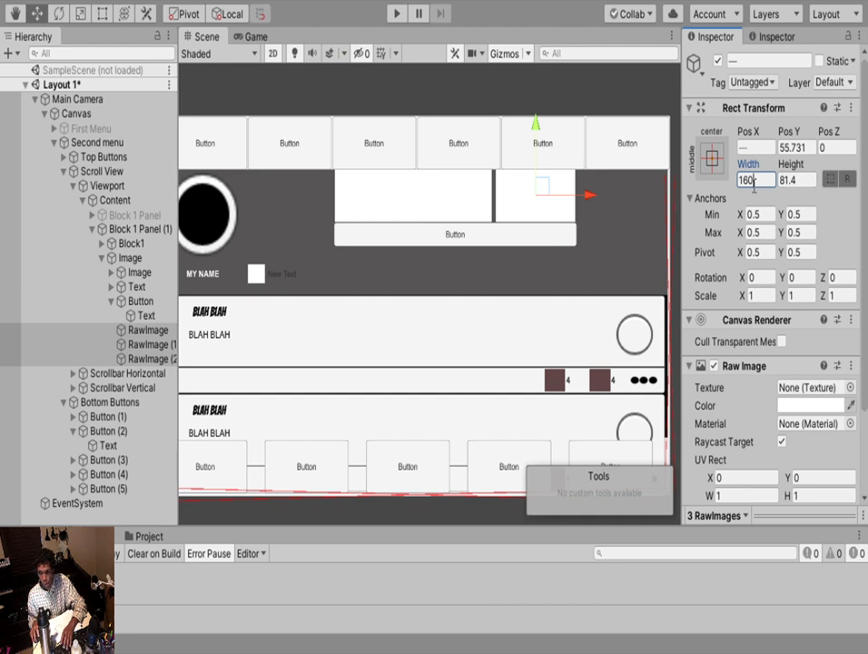
left_click_drag(754, 180, 744, 179)
type("25")
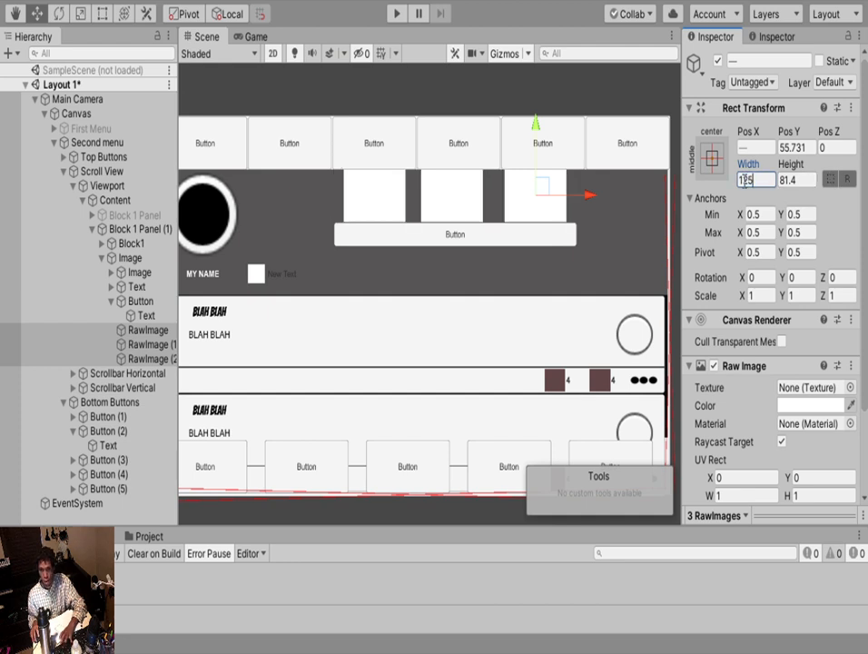
key("BackSpace")
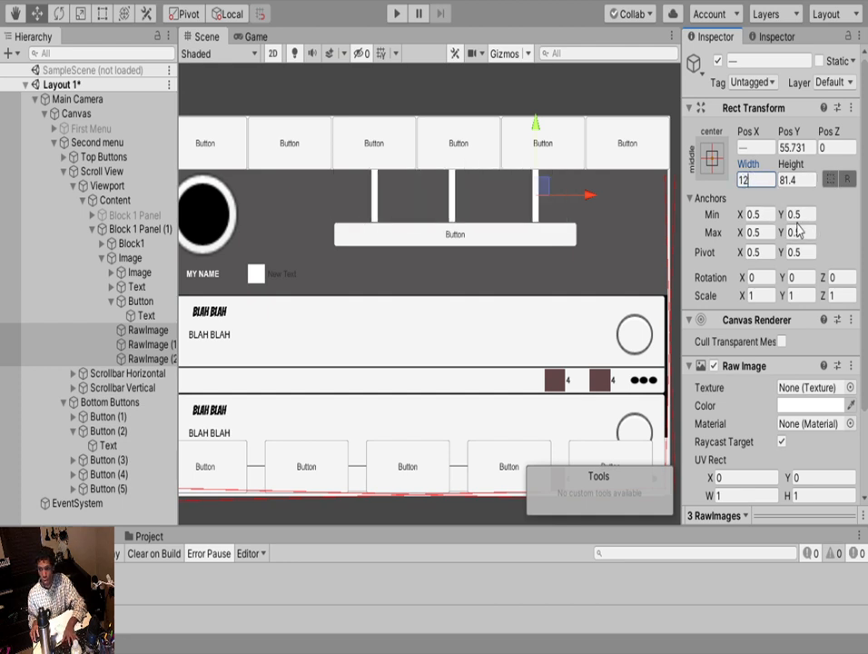
key("BackSpace")
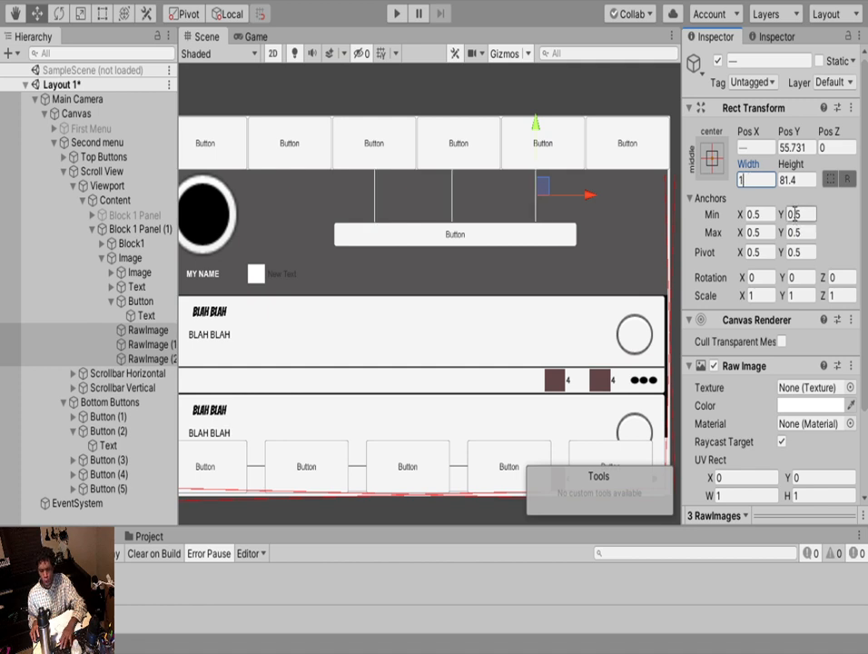
type("30")
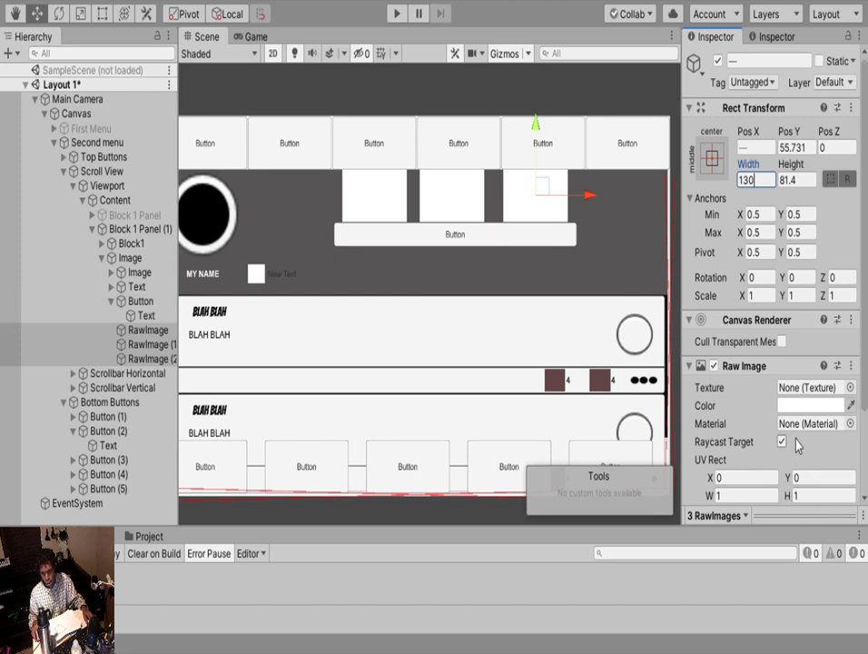
Colour the three RawImages black and assign them the Background texture
left_click(802, 405)
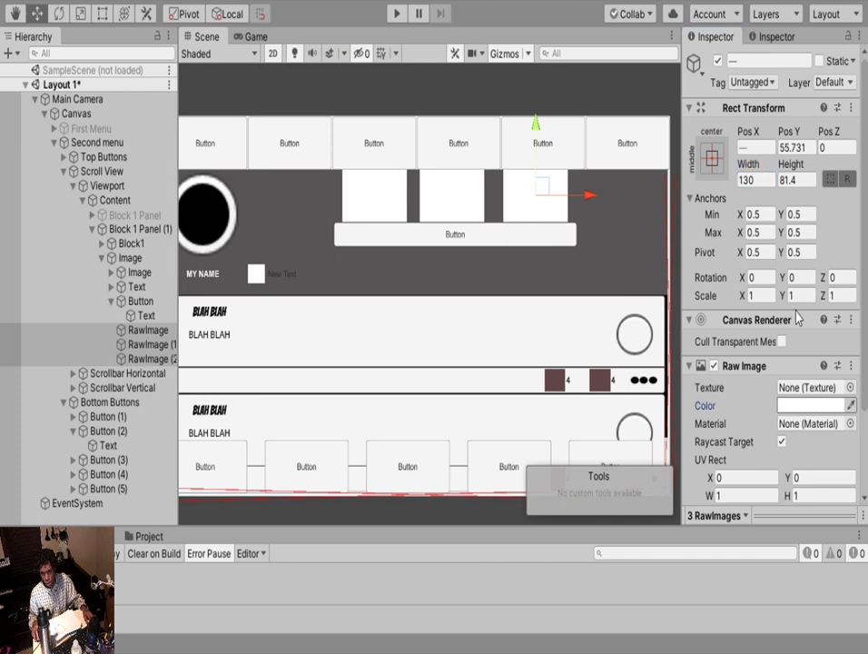
left_click_drag(776, 262, 740, 313)
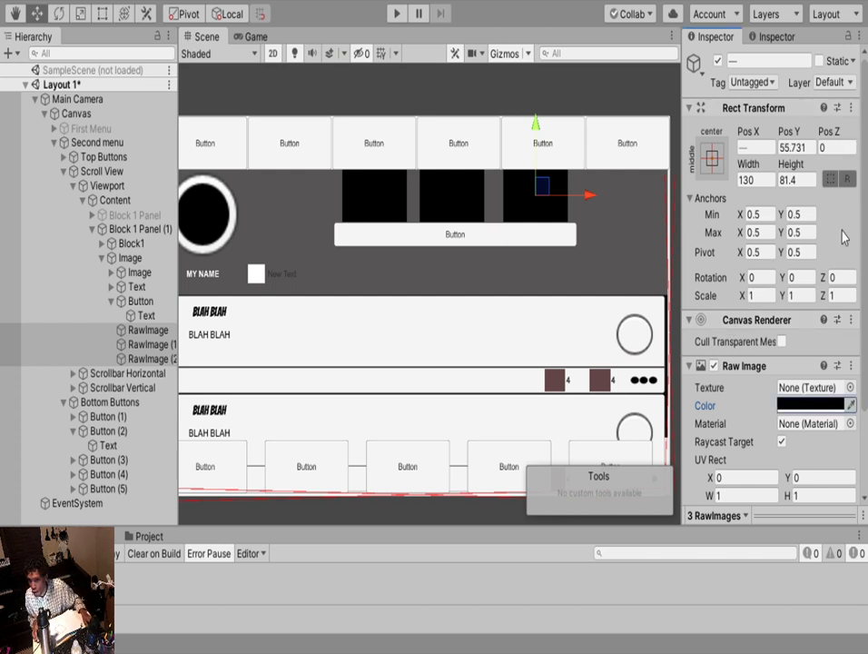
left_click(840, 387)
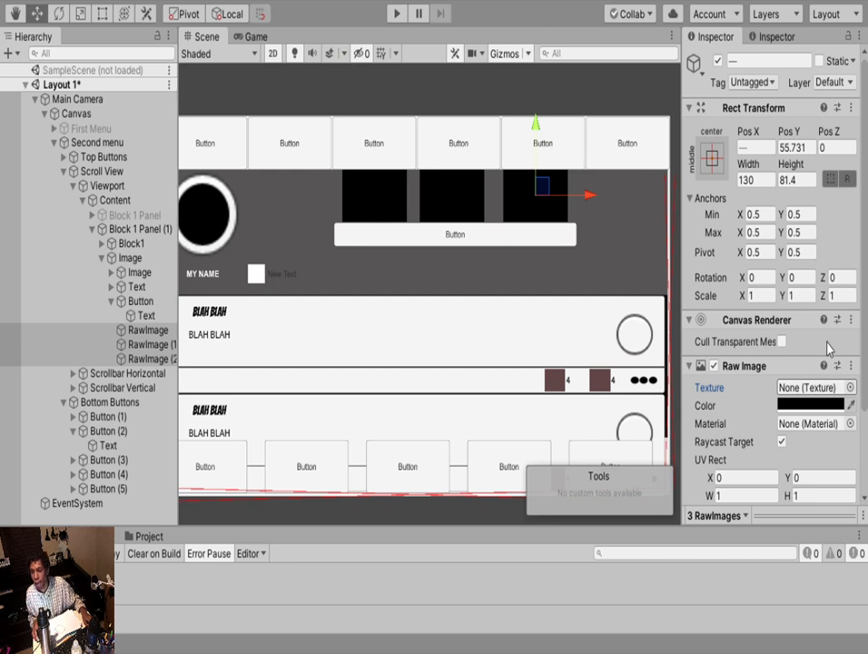
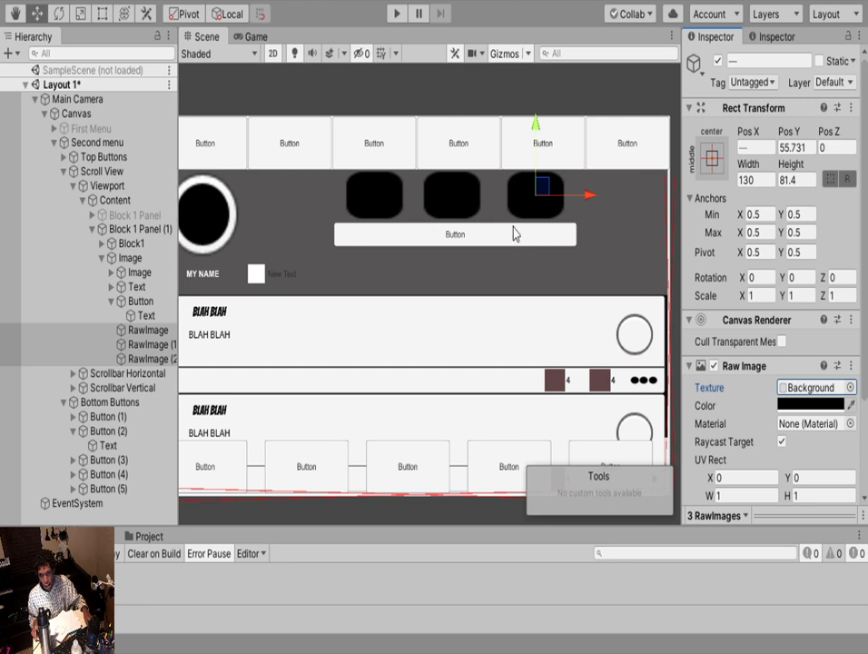
Add a child Text to each of the three black RawImages in the header
left_click(145, 331)
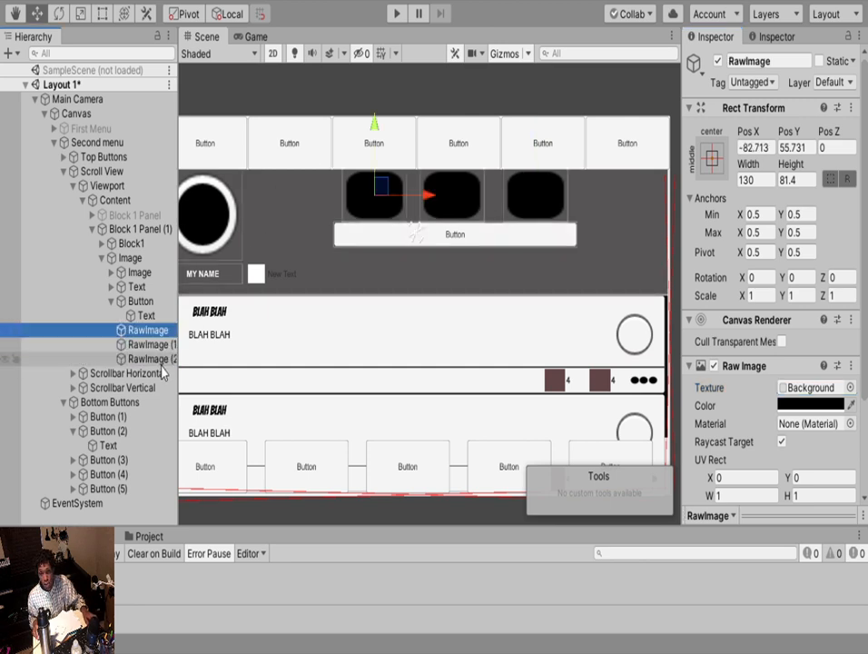
left_click(150, 359, "shift")
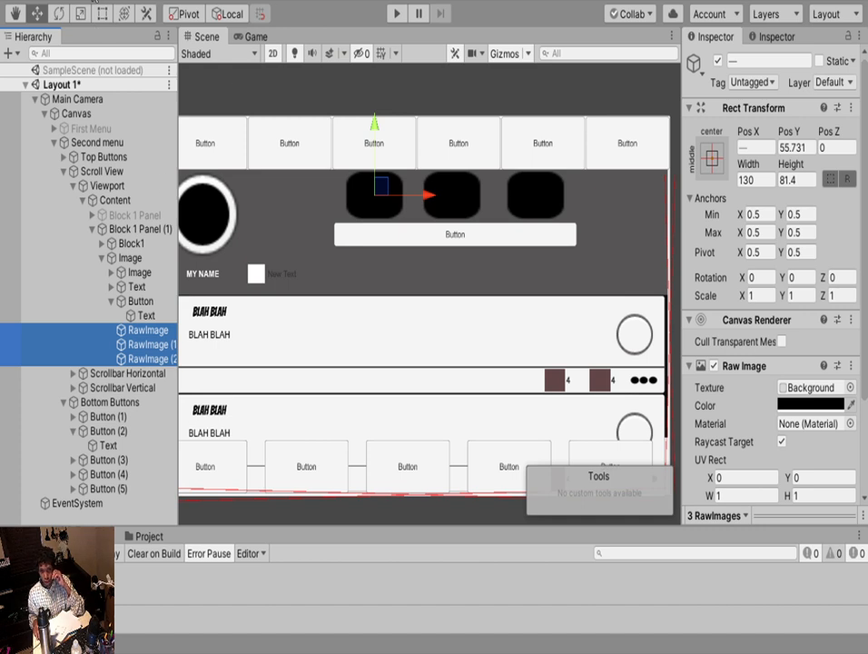
left_click(306, 173)
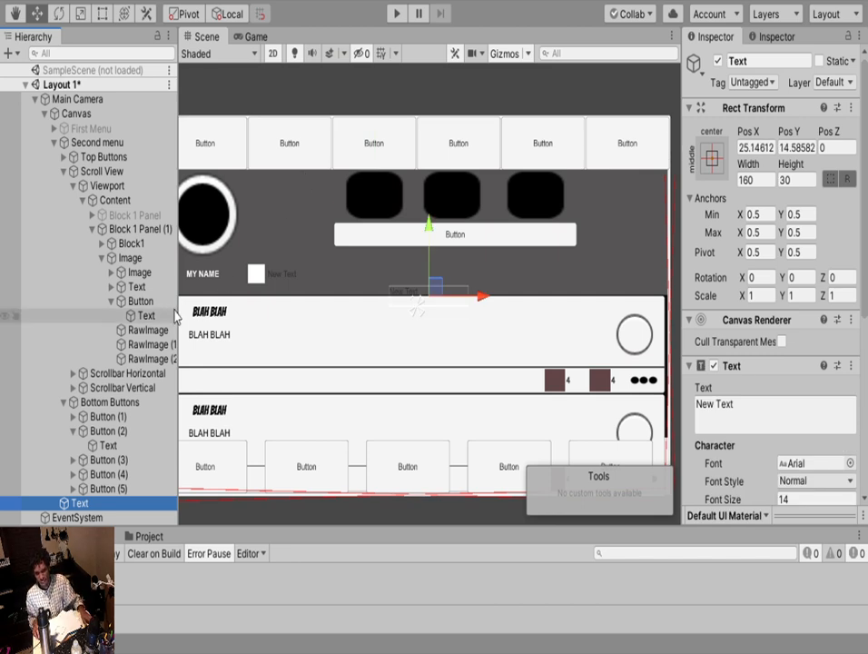
key("ctrl+z")
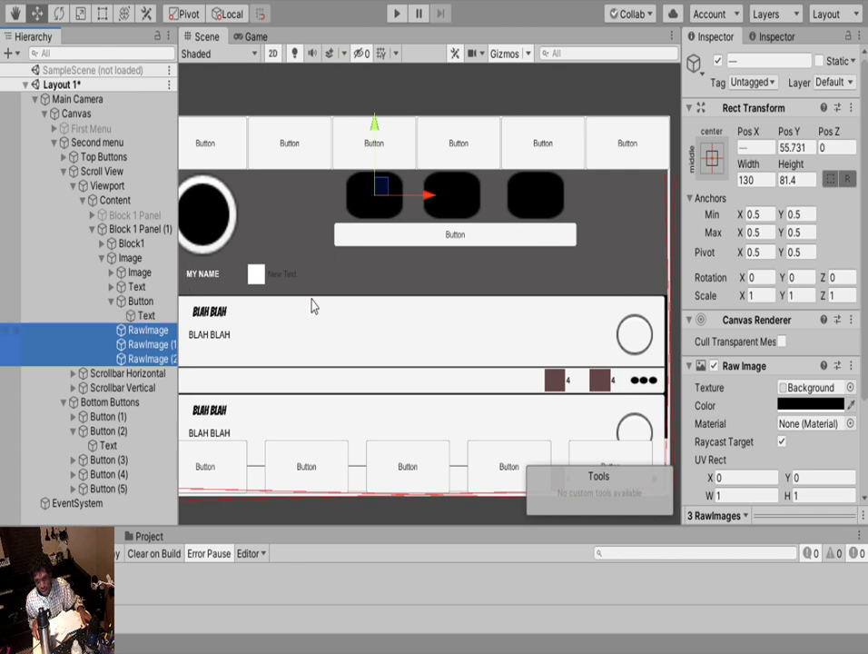
key("ctrl+y")
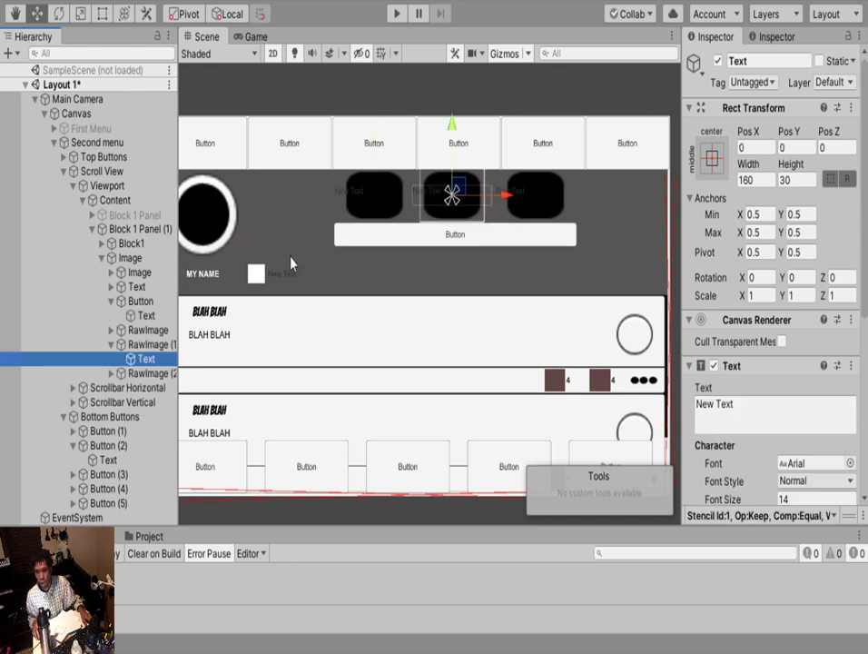
Expand the first RawImage and narrow its Text evenly from both sides to 130 wide, matching the image's edges
left_click(145, 345)
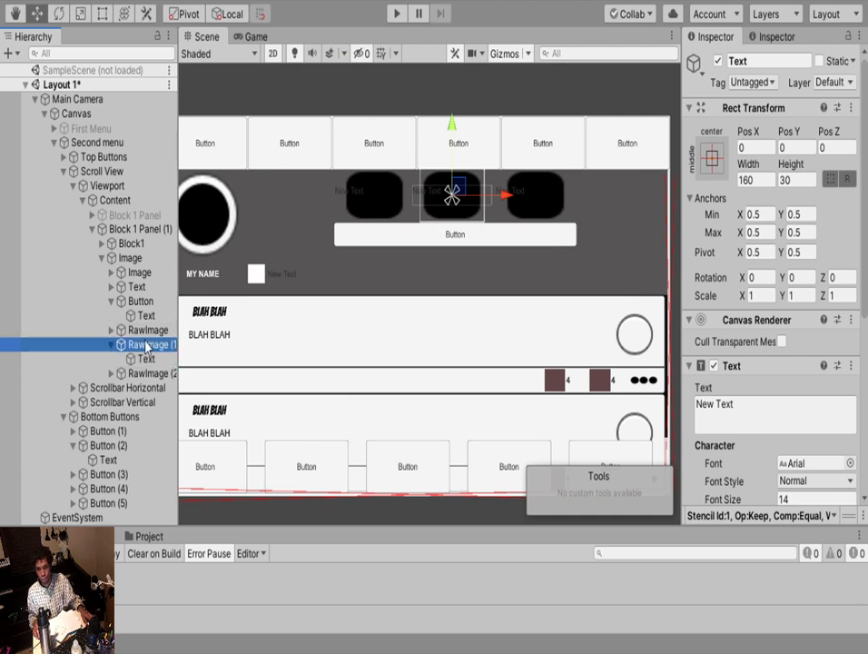
left_click(148, 331)
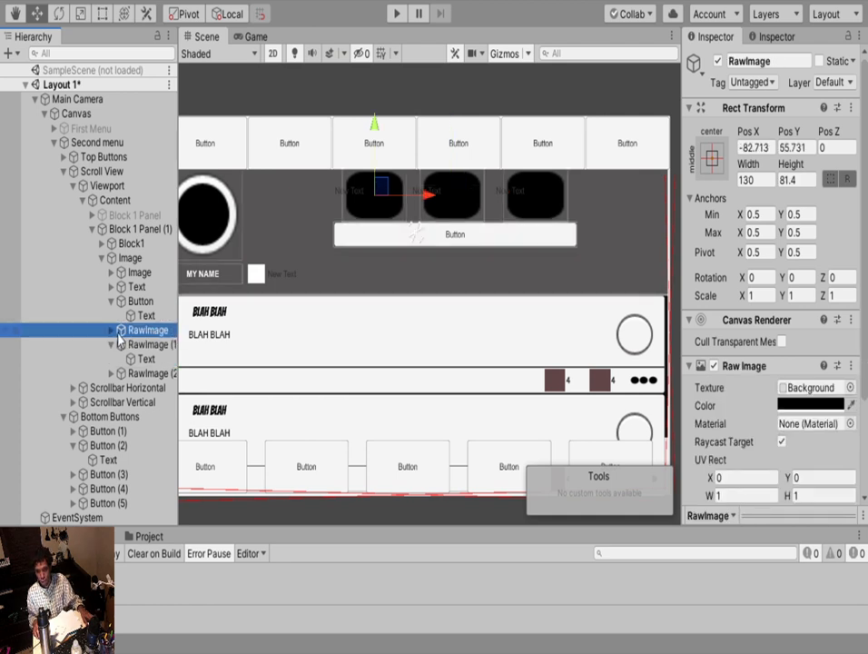
left_click(112, 331)
left_click(132, 345)
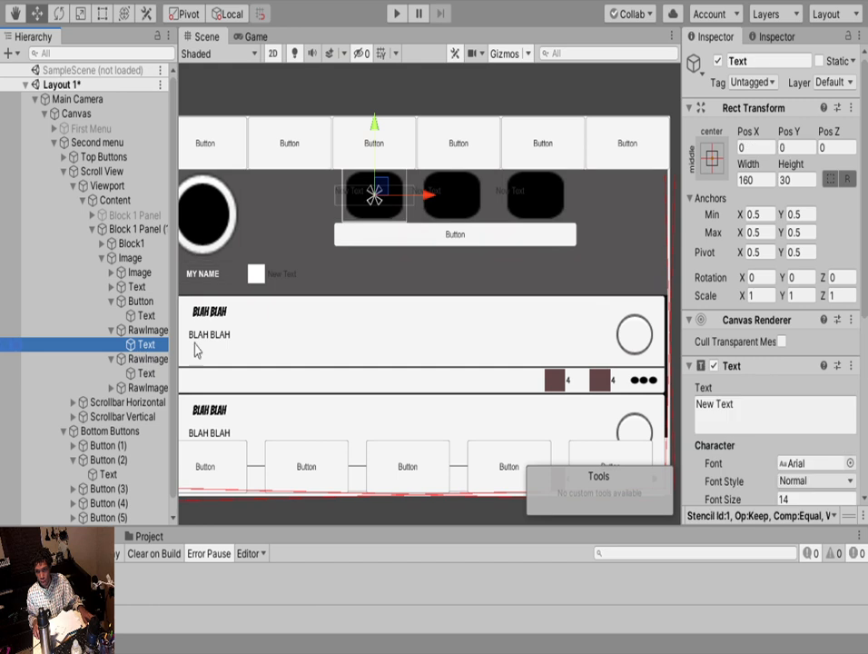
left_click(103, 15)
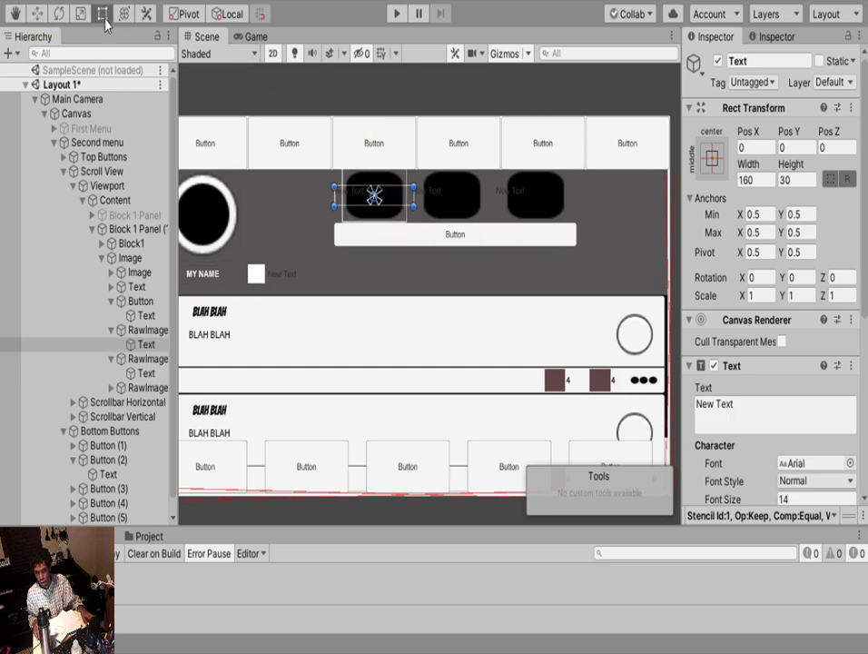
left_click_drag(334, 194, 341, 193)
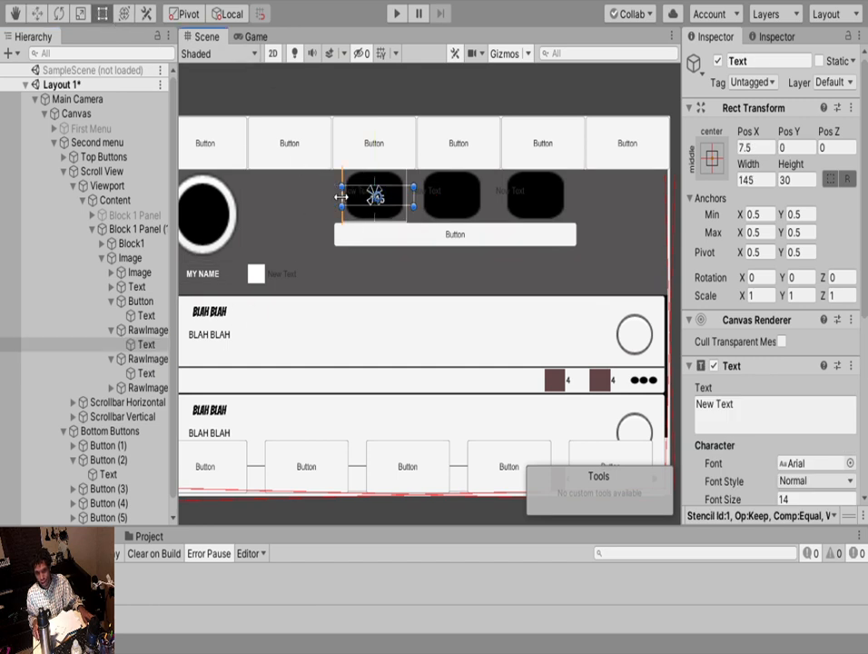
left_click_drag(413, 193, 407, 198)
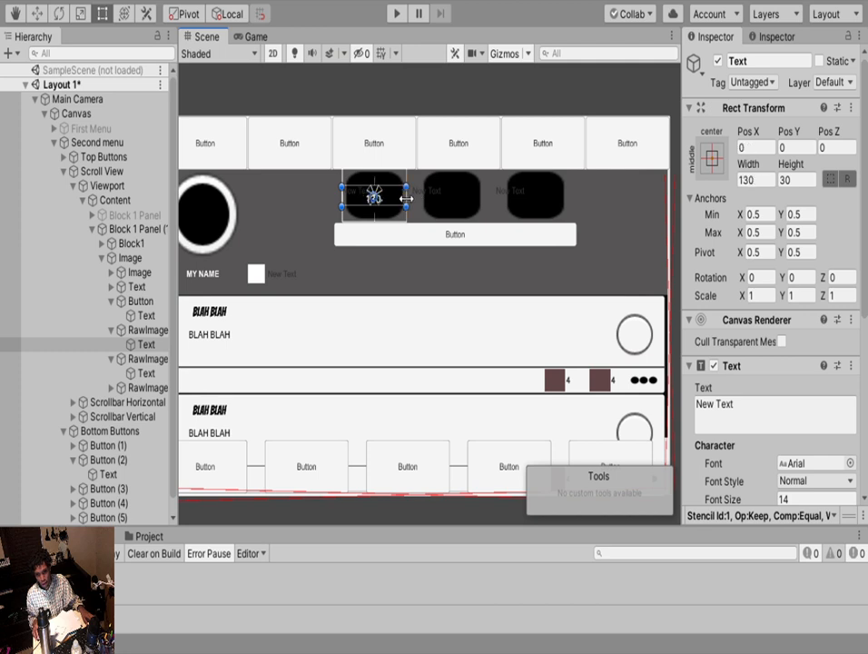
Narrow the Texts of the second and third RawImages from both sides to 130 wide, matching their images' edges
left_click(164, 376)
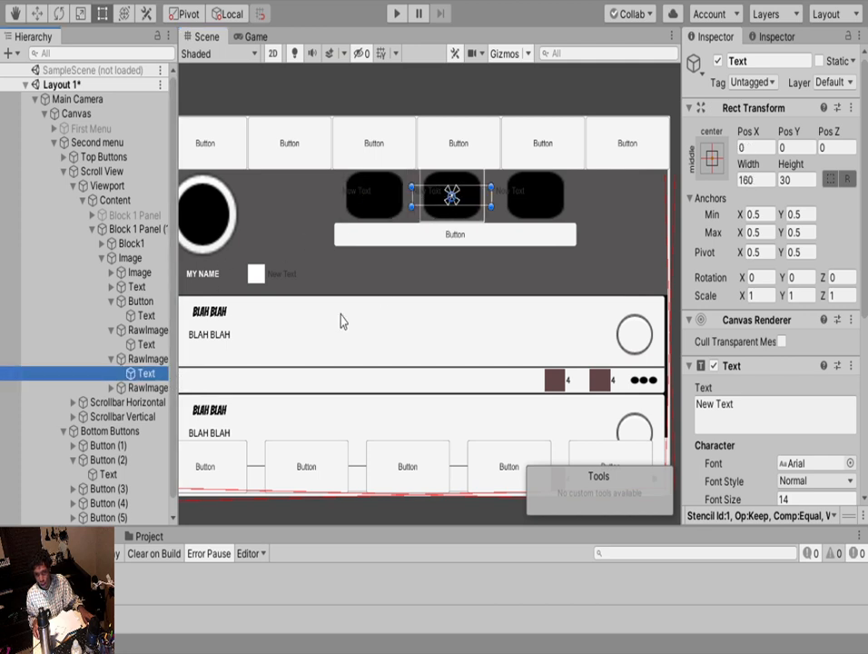
left_click_drag(411, 198, 418, 198)
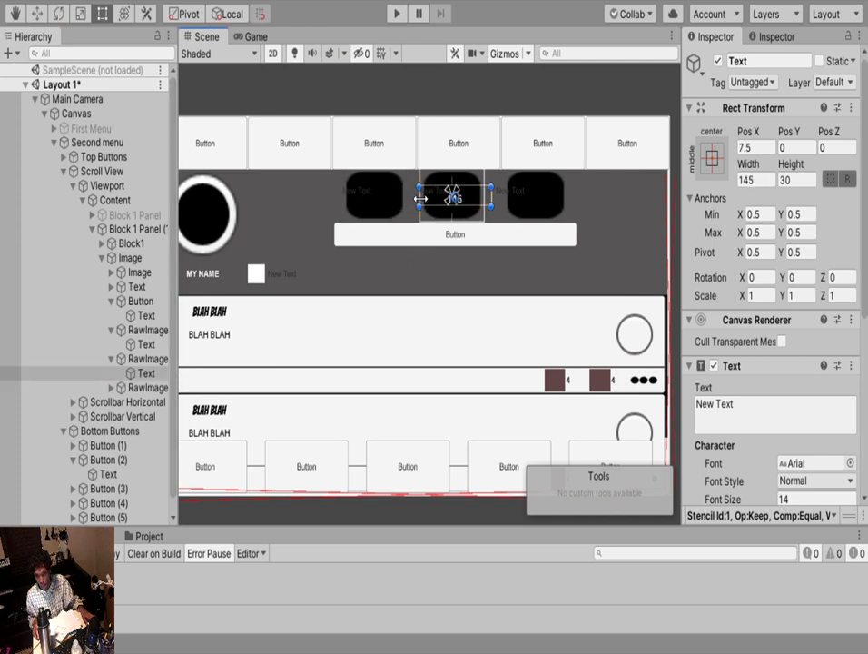
left_click_drag(492, 196, 486, 195)
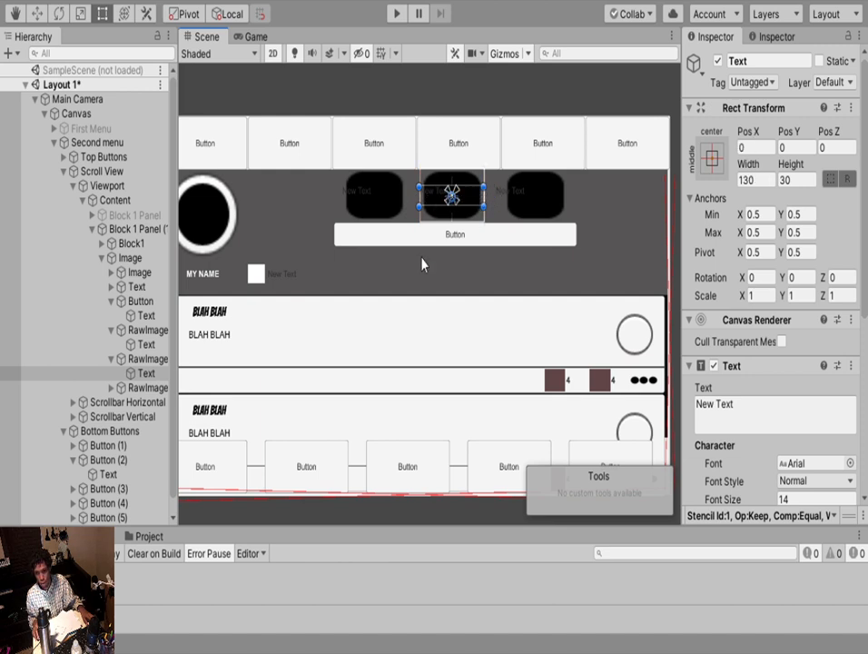
left_click(131, 373)
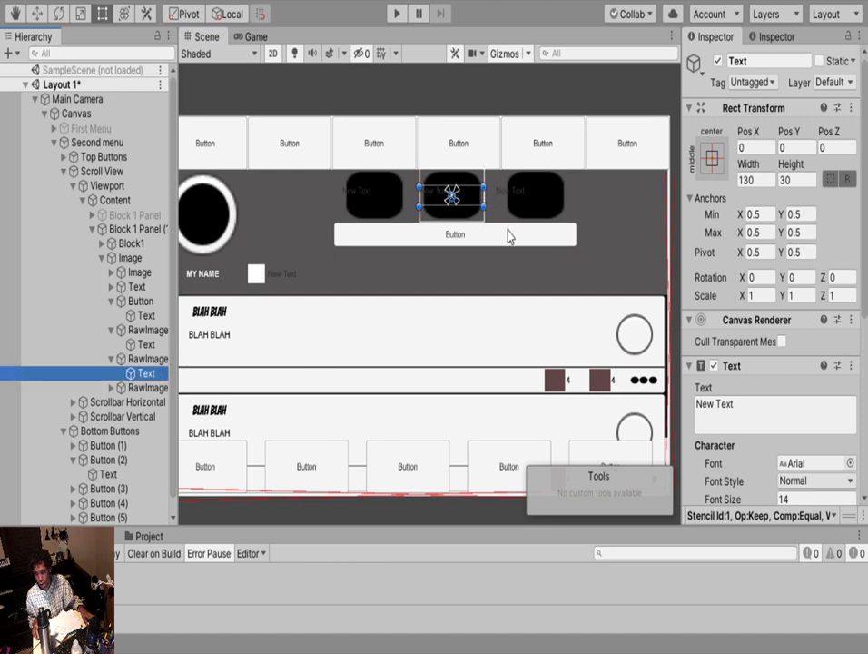
left_click(110, 388)
left_click(144, 403)
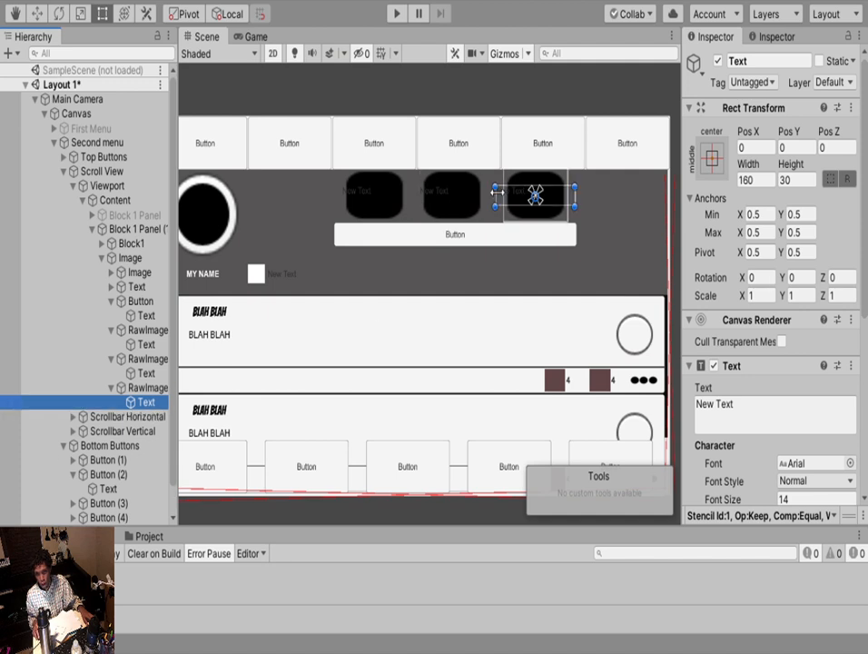
left_click_drag(496, 191, 506, 193)
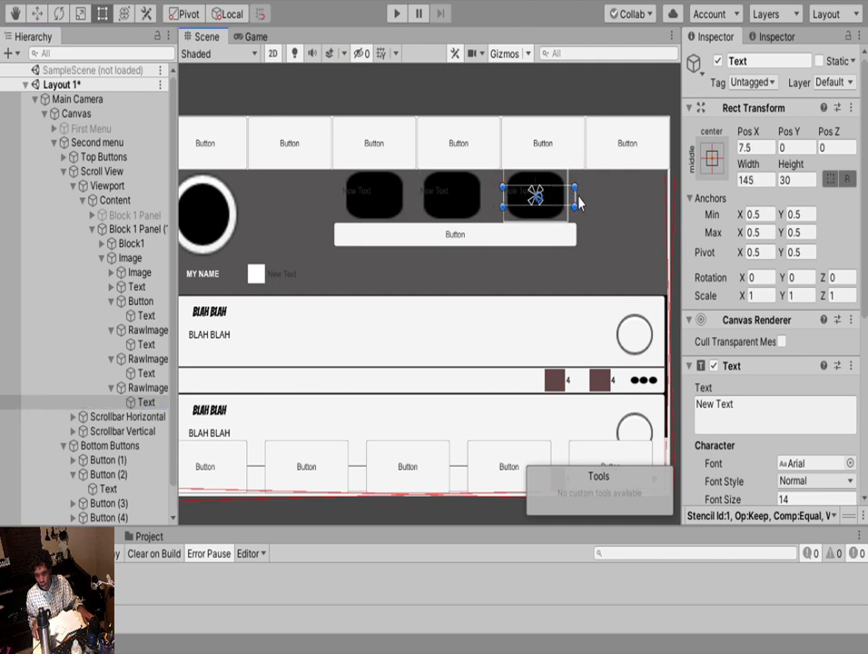
left_click_drag(575, 201, 567, 200)
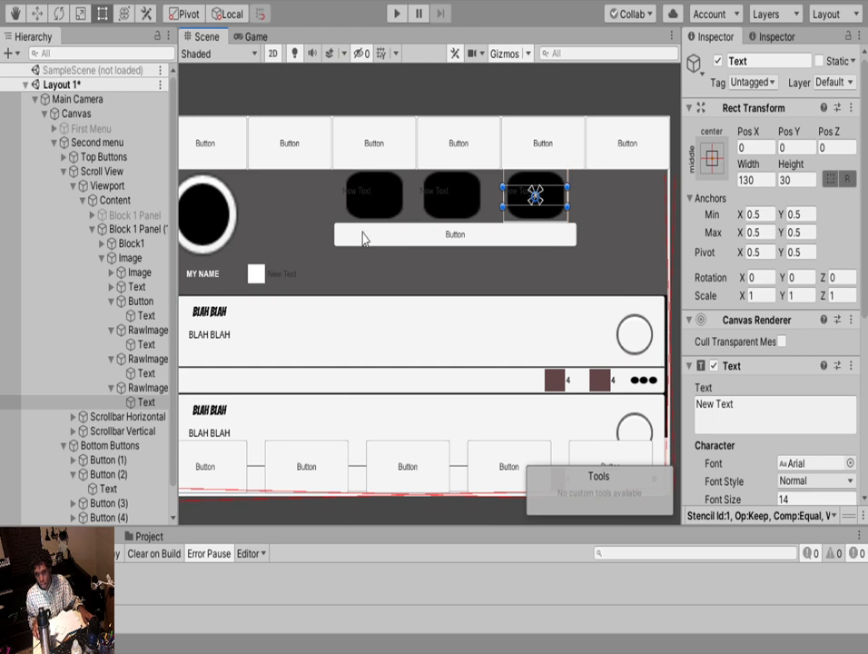
Make the Texts of all three RawImages white and centre them horizontally
left_click(122, 372, "ctrl")
left_click(145, 330, "ctrl")
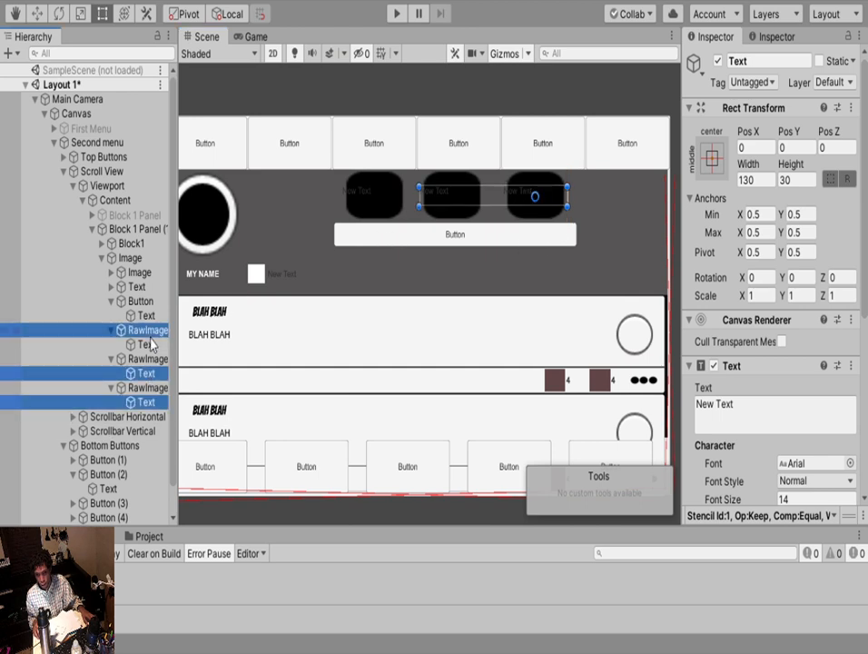
left_click(148, 344, "ctrl")
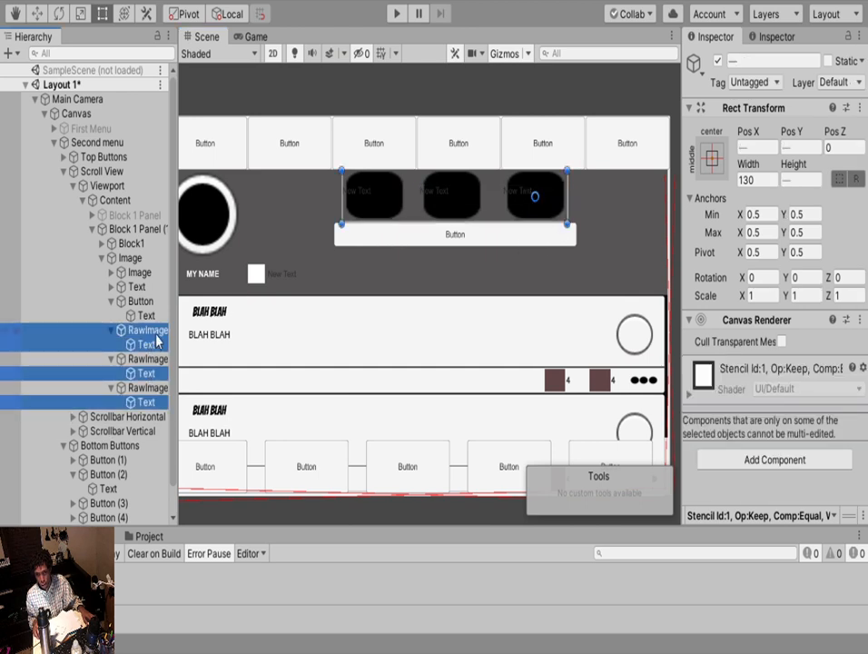
left_click(150, 331, "ctrl")
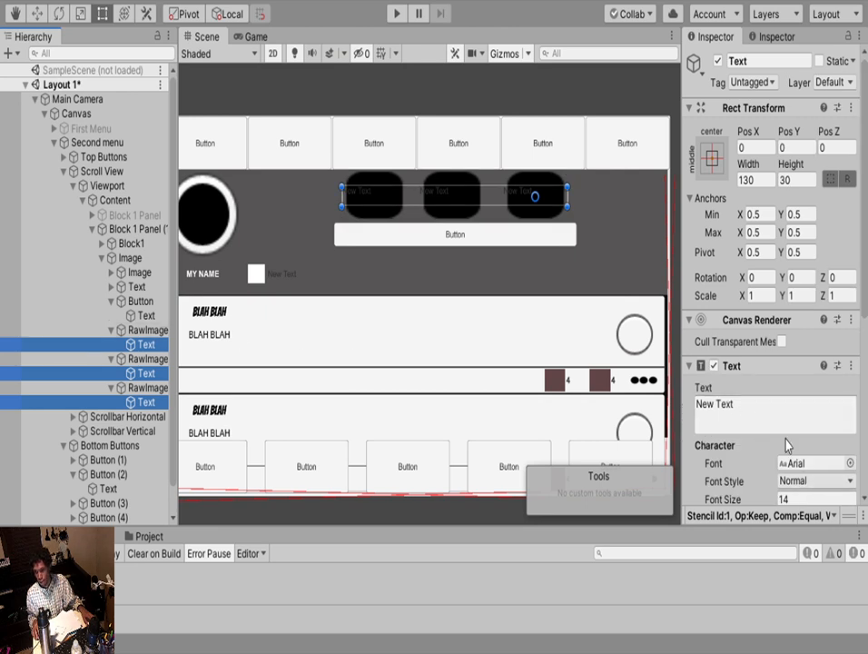
scroll(790, 436, "down", 5)
left_click(807, 357)
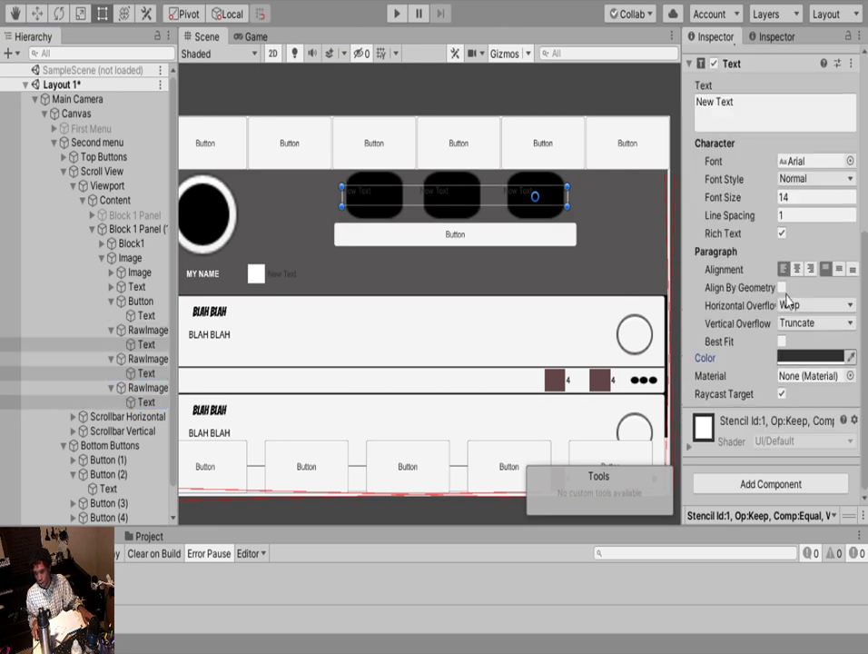
left_click(694, 110)
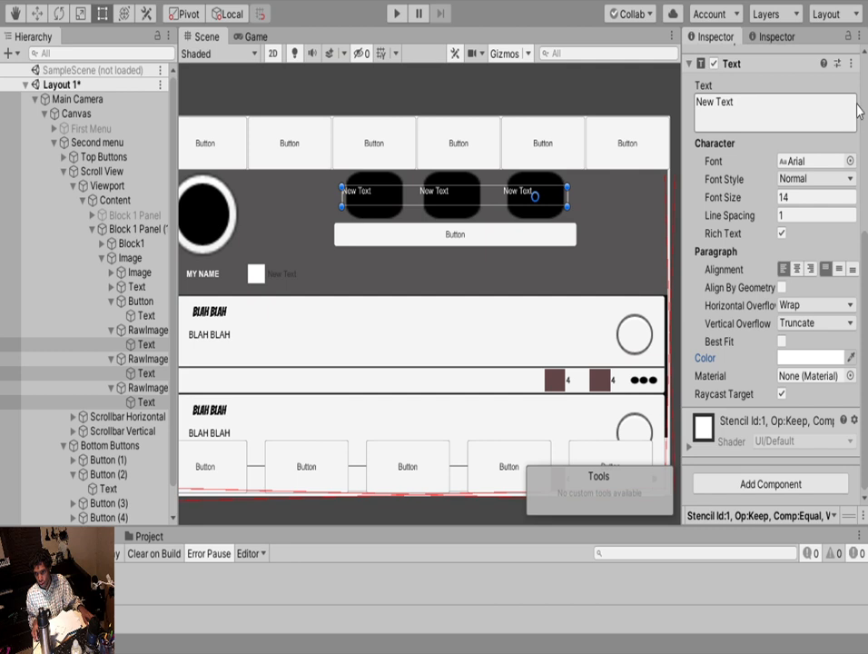
left_click(799, 271)
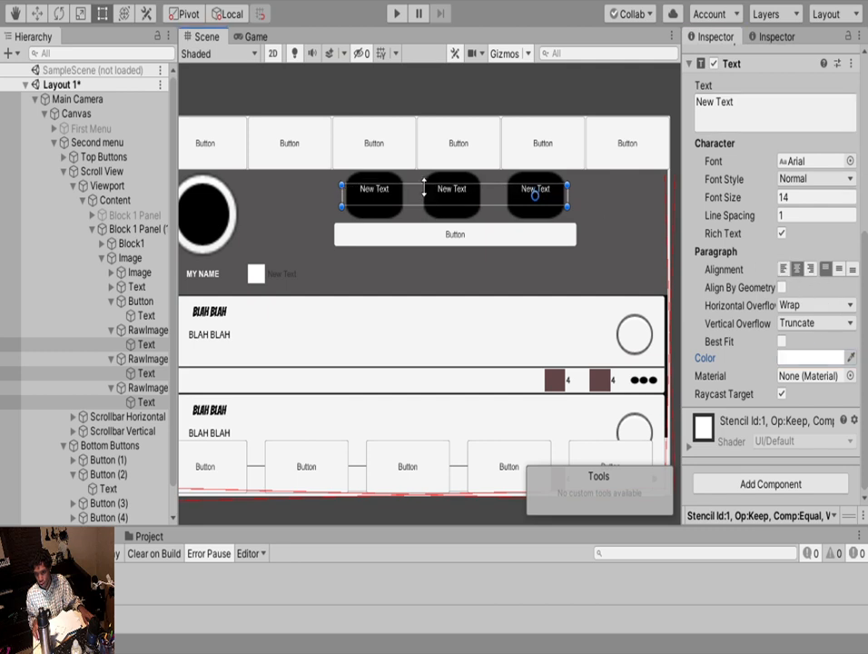
Stretch the three RawImage Texts upward to about 46.5 high and set their font size to 15
left_click_drag(423, 187, 425, 179)
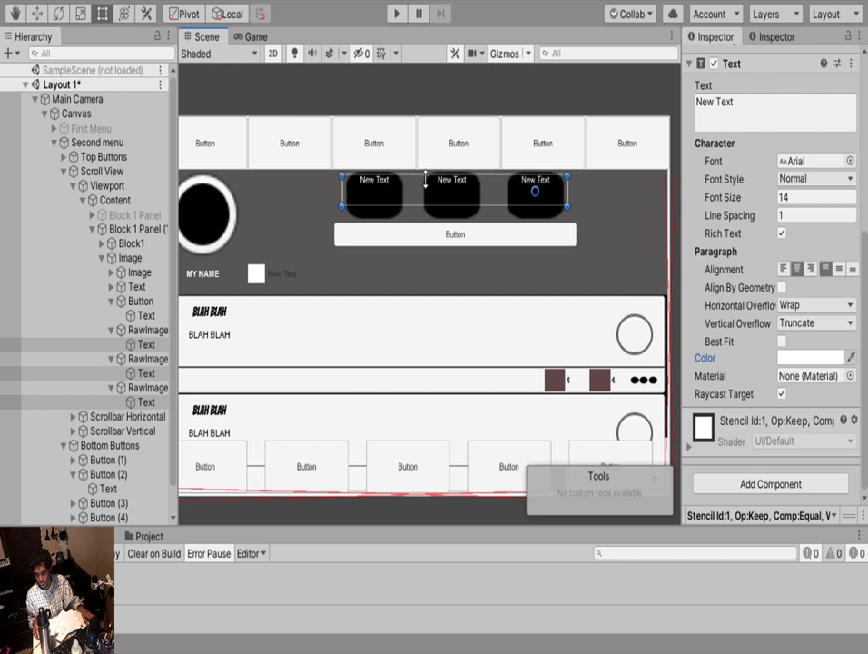
left_click(803, 197)
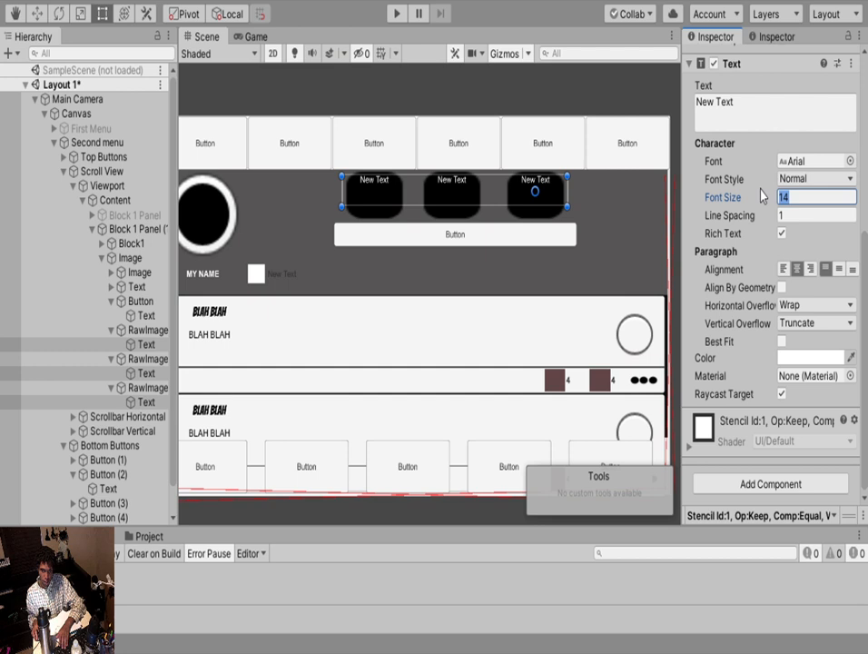
type("15")
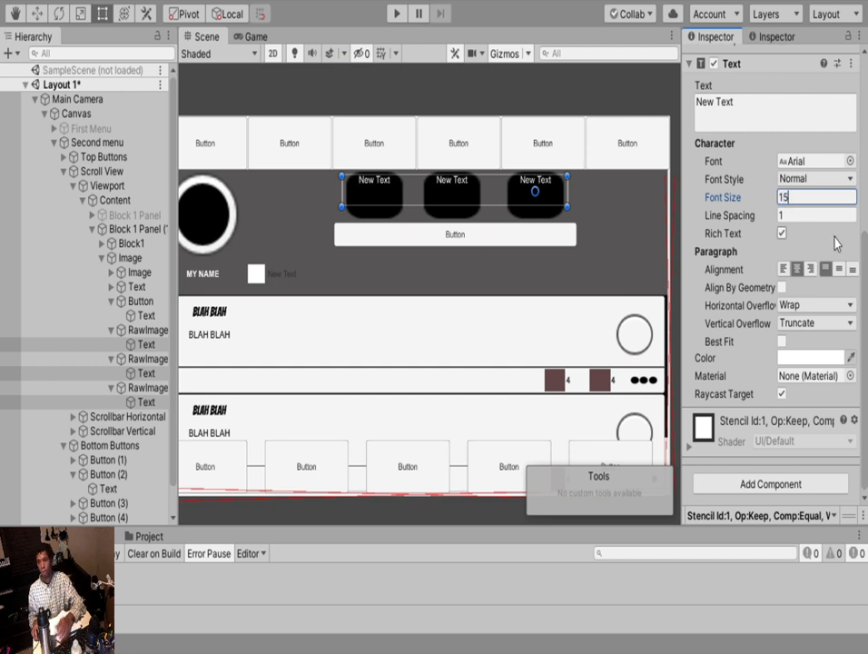
Set the three RawImage Texts to "#12" and shorten the first RawImage's Text to "#1"
left_click(779, 103)
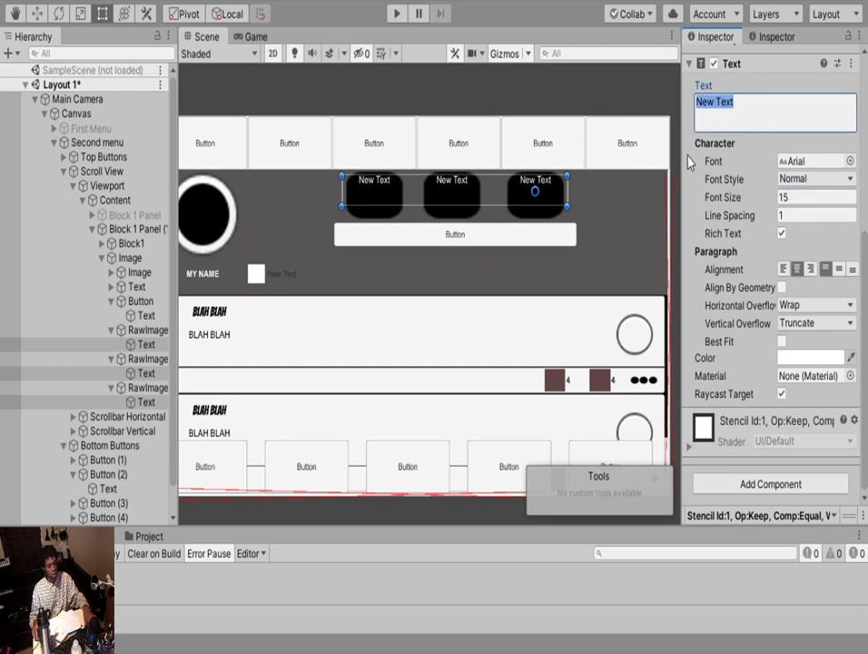
type("#12")
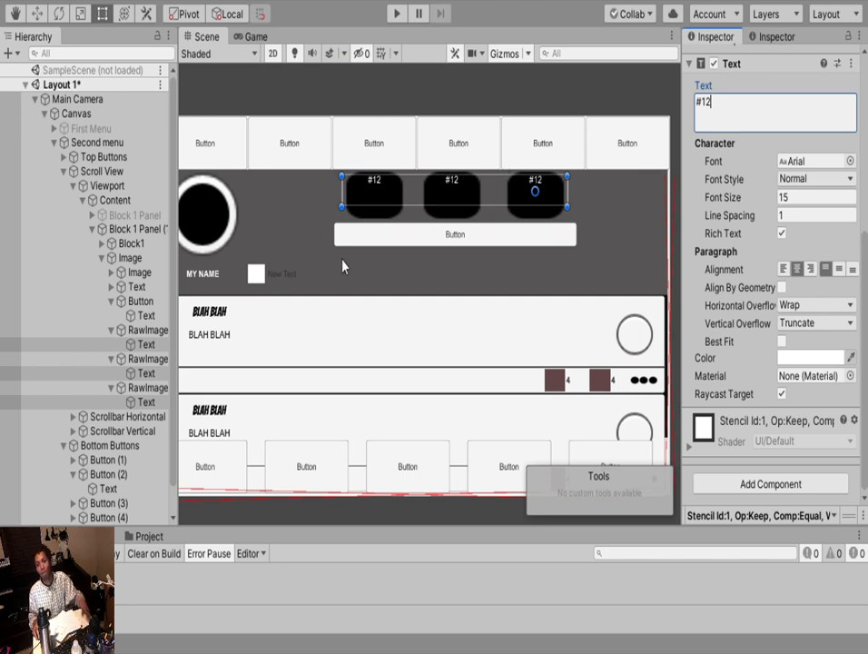
left_click(142, 329)
left_click(142, 359)
left_click(145, 344)
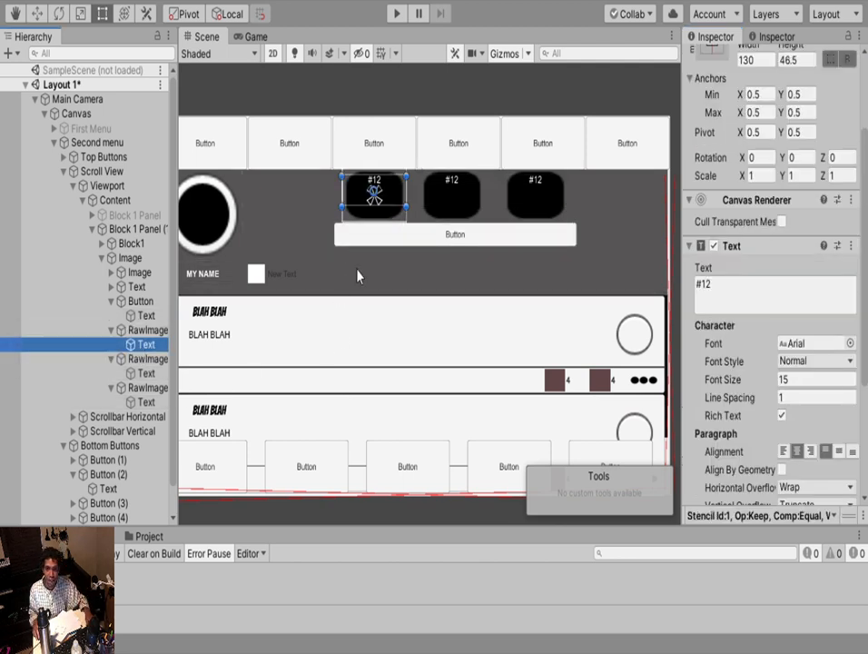
left_click(712, 290)
left_click(717, 286)
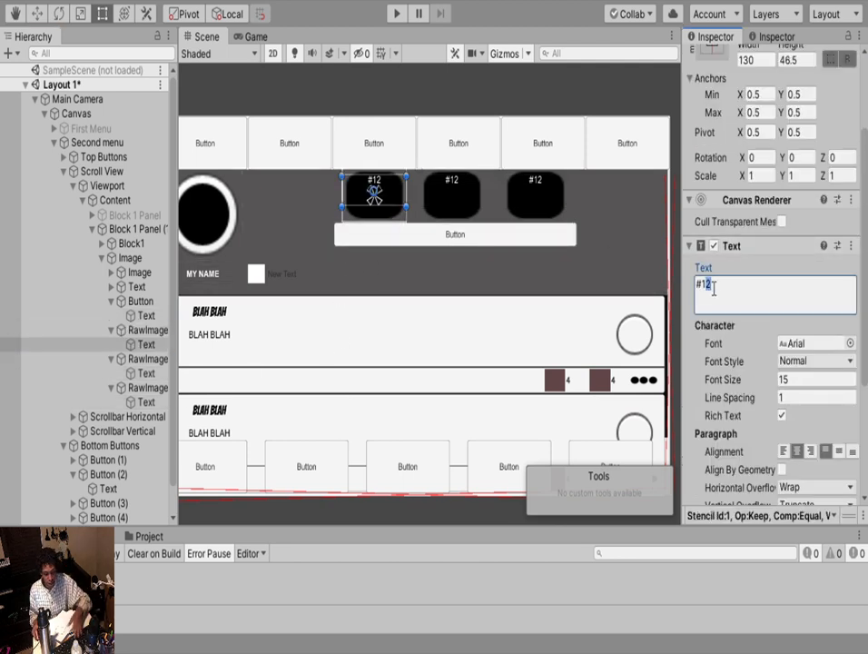
key("BackSpace")
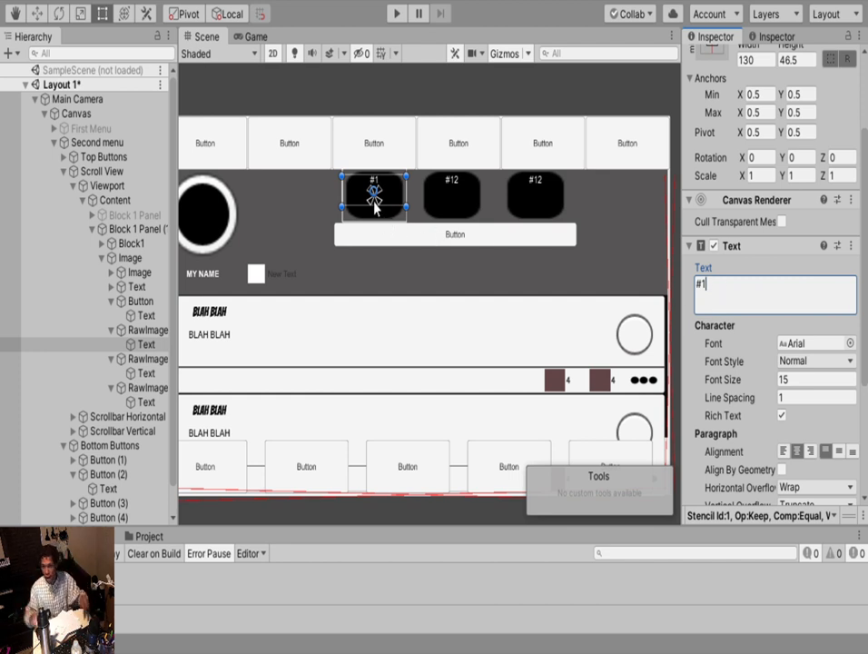
Duplicate the Texts of all three RawImages and move the copies straight down into the lower half of the black images
left_click(145, 344)
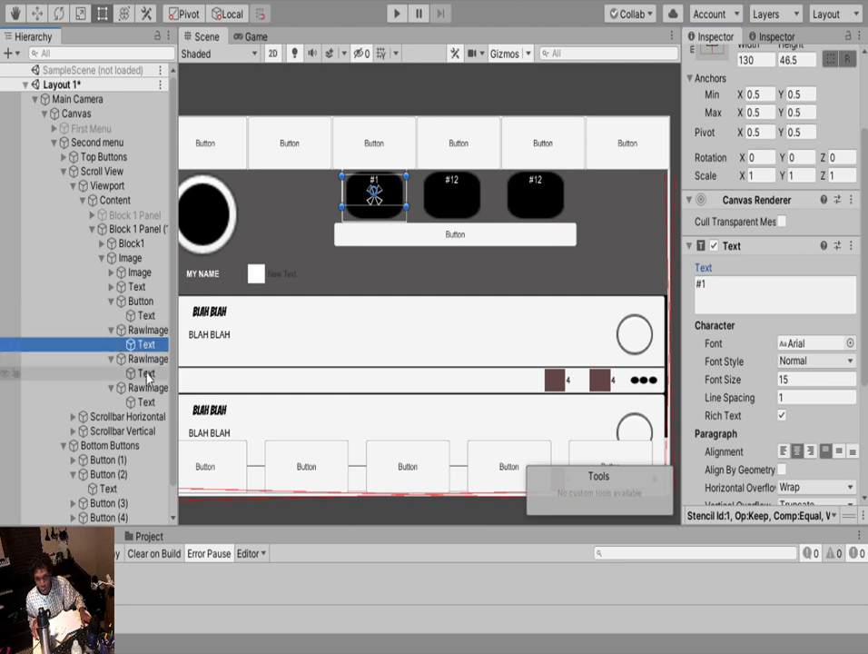
left_click(145, 373, "ctrl")
left_click(146, 401, "ctrl")
key("ctrl+d")
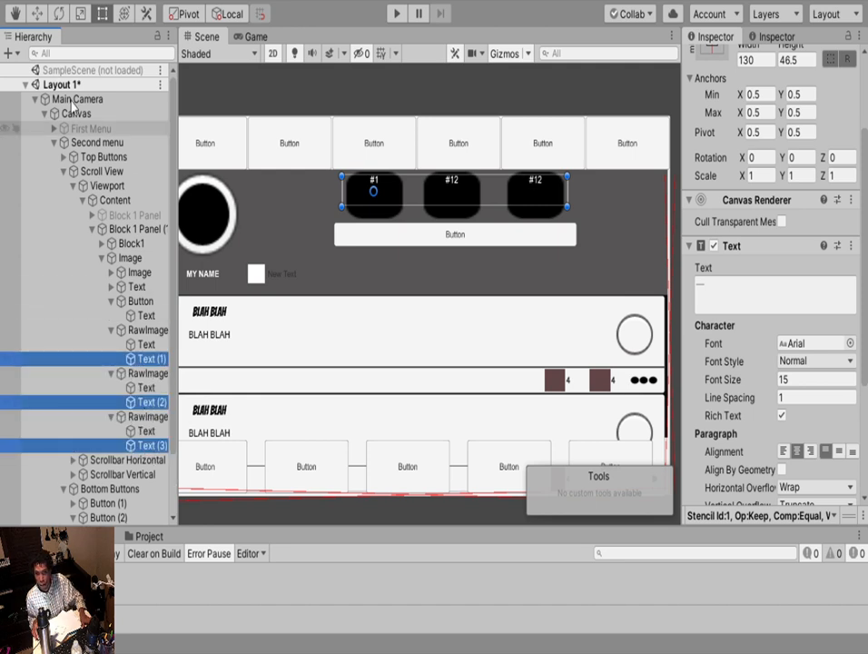
left_click(36, 14)
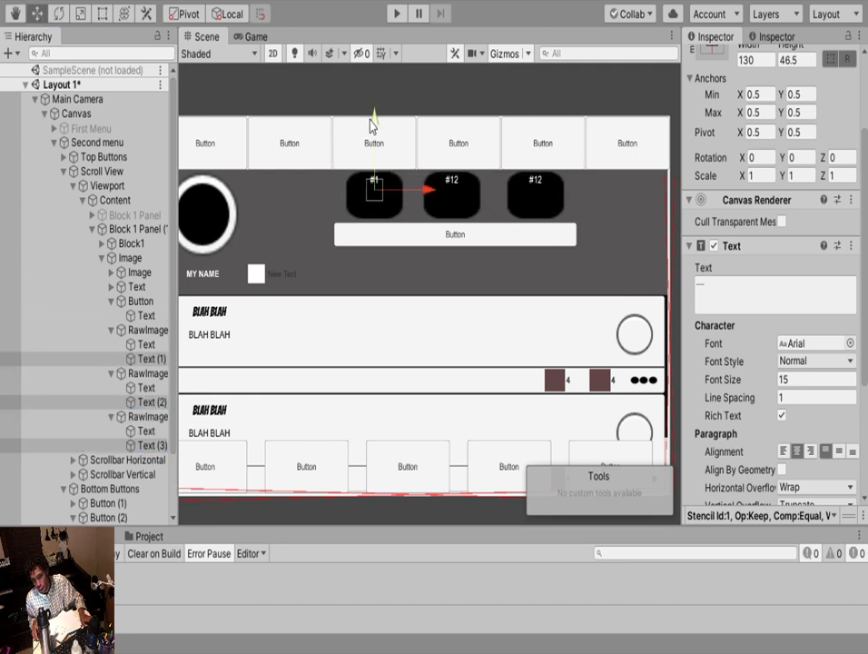
left_click_drag(374, 126, 373, 148)
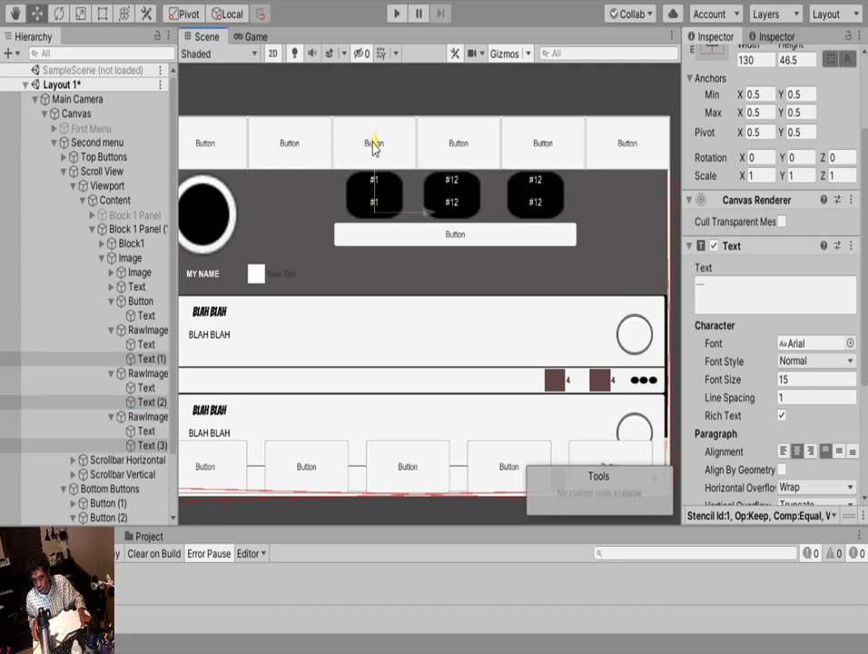
Reduce the three duplicated Texts to about 34.1 high and set their text to "FANS"
left_click(103, 15)
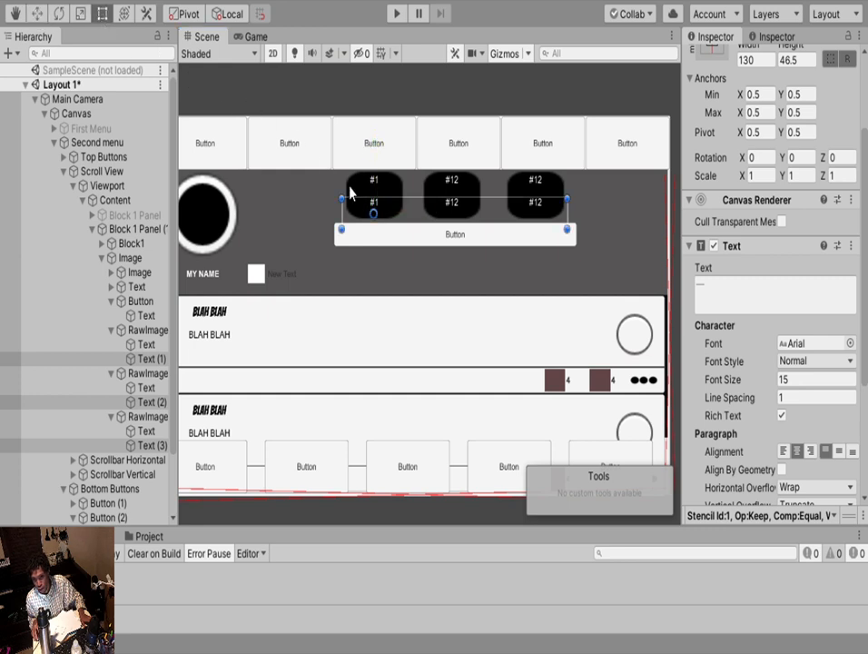
left_click_drag(377, 230, 383, 196)
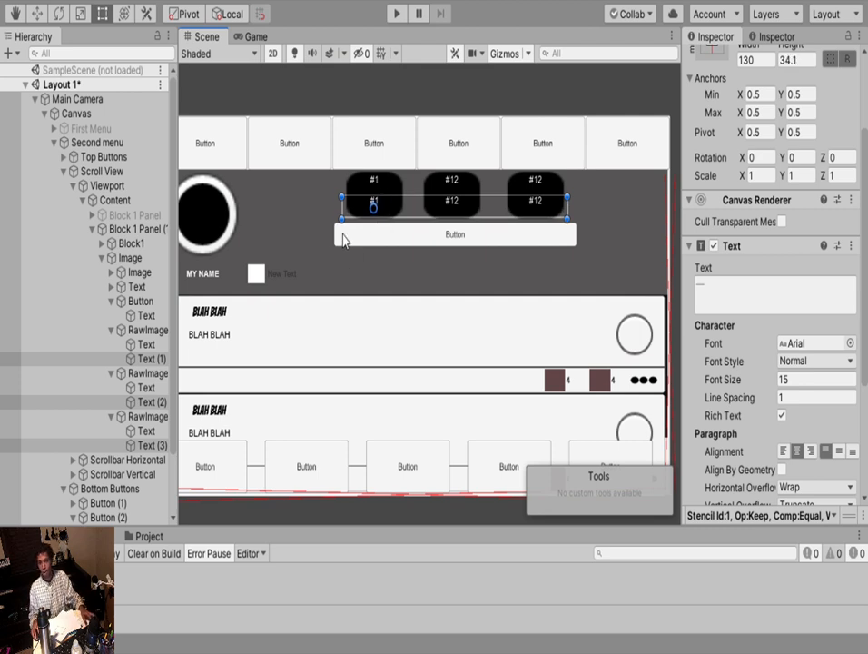
left_click(720, 287)
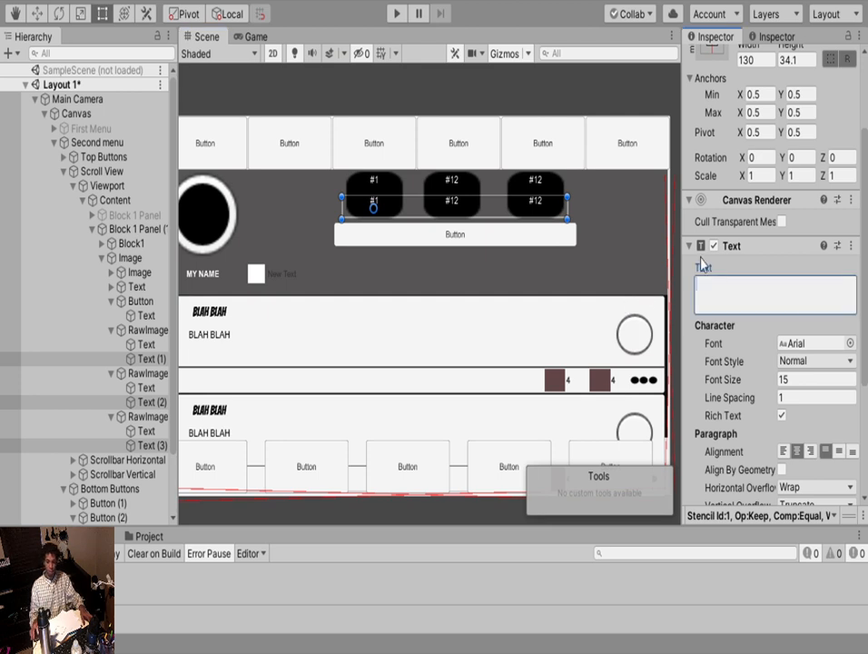
type("FANS")
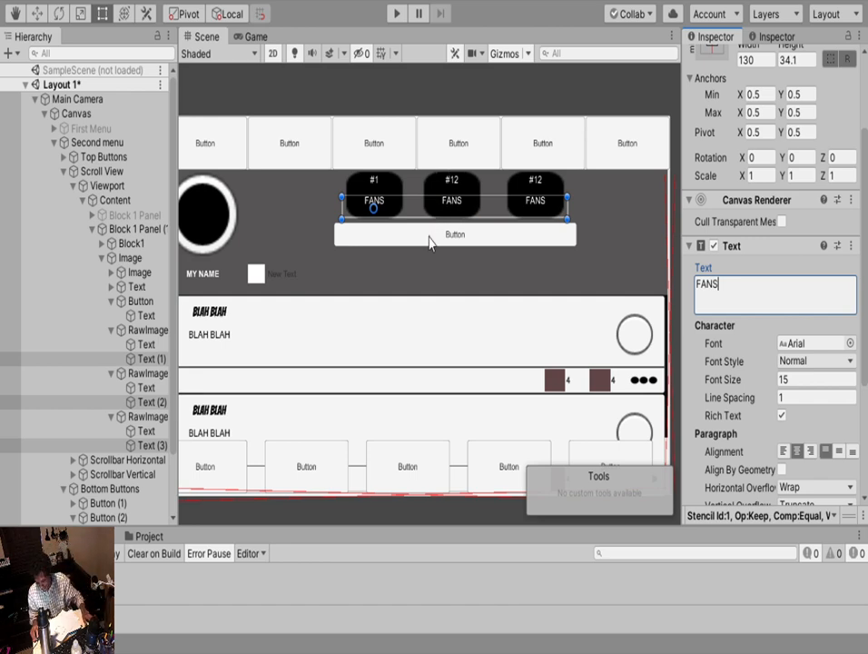
Duplicate the wide header button and resize the copy into a small button about 64.3 wide, just right of the original
scroll(430, 242, "down", 4)
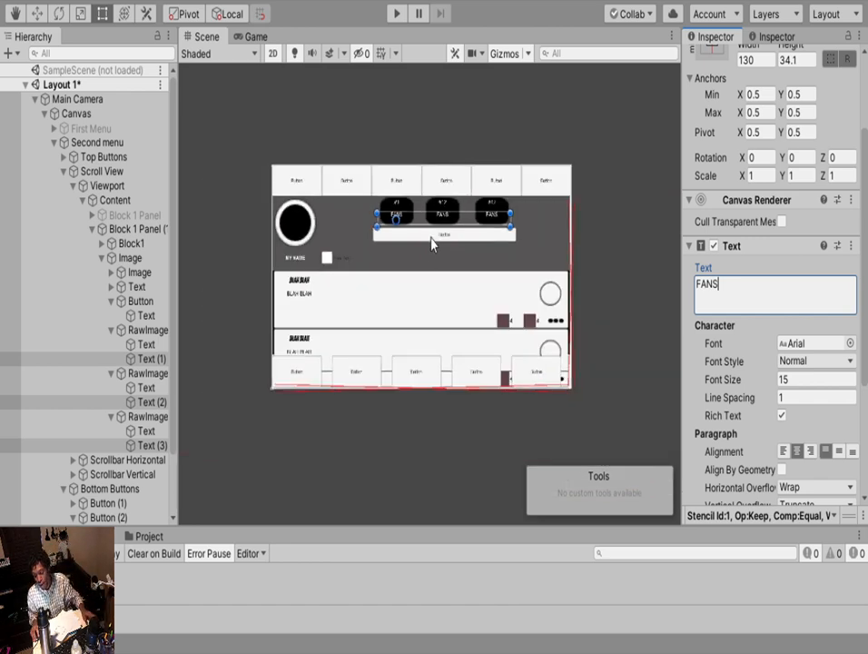
left_click(463, 242)
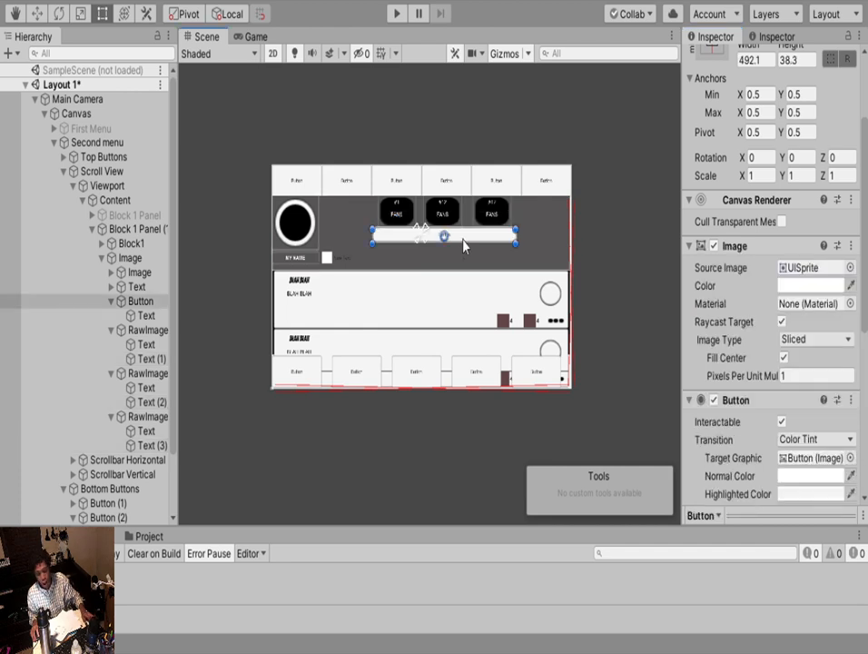
key("ctrl+d")
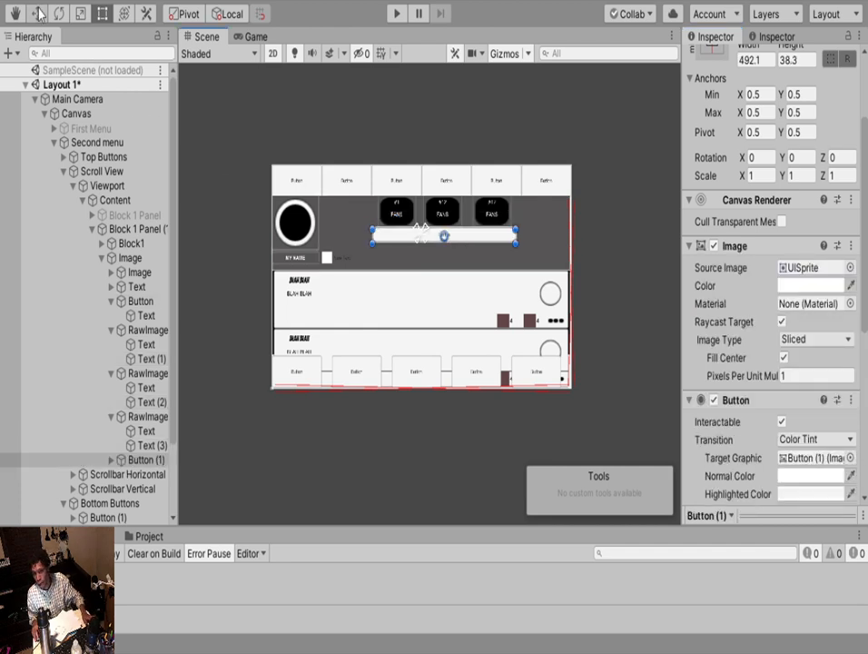
left_click_drag(515, 236, 539, 236)
left_click_drag(371, 236, 525, 234)
scroll(510, 262, "up", 2)
scroll(525, 245, "up", 3)
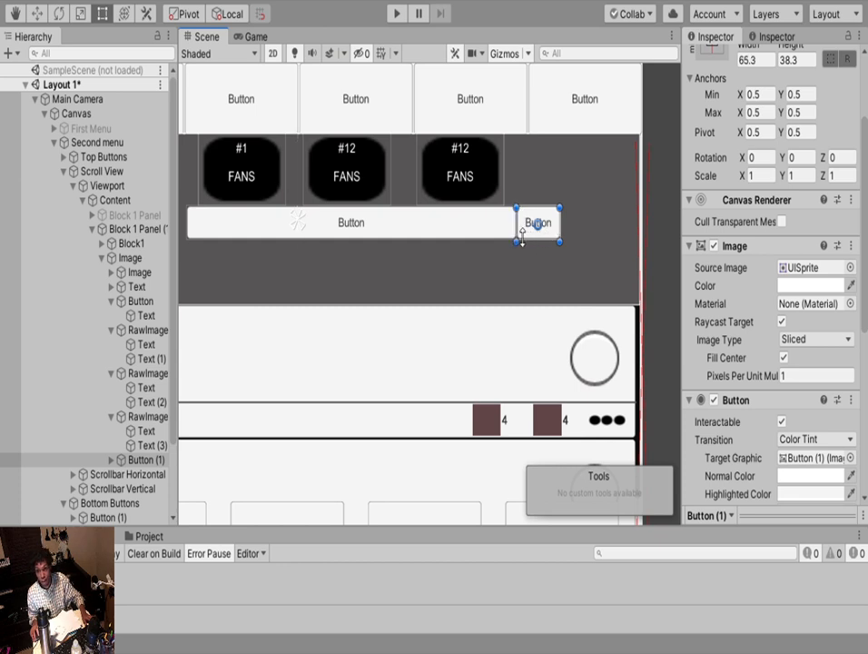
left_click_drag(516, 234, 564, 225)
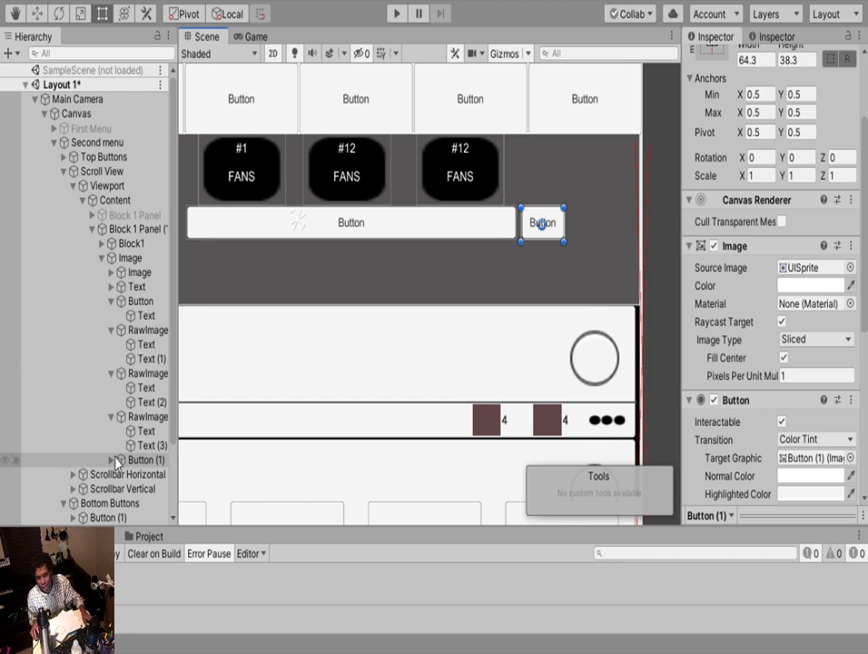
Collapse the header's Button and RawImage children in the Hierarchy, and duplicate the small button to a spot straight below it
left_click(102, 258)
left_click(102, 258)
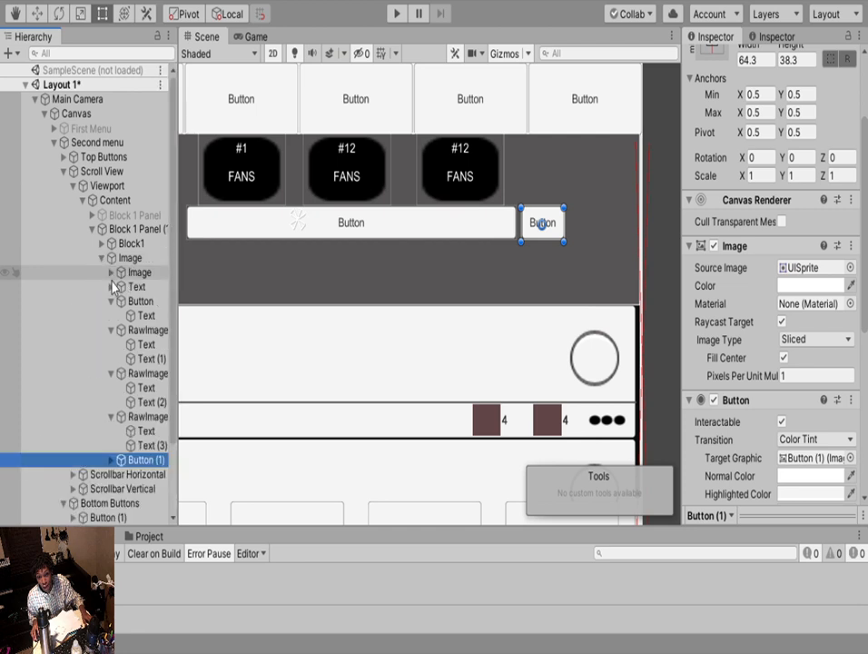
left_click(111, 330)
left_click(111, 300)
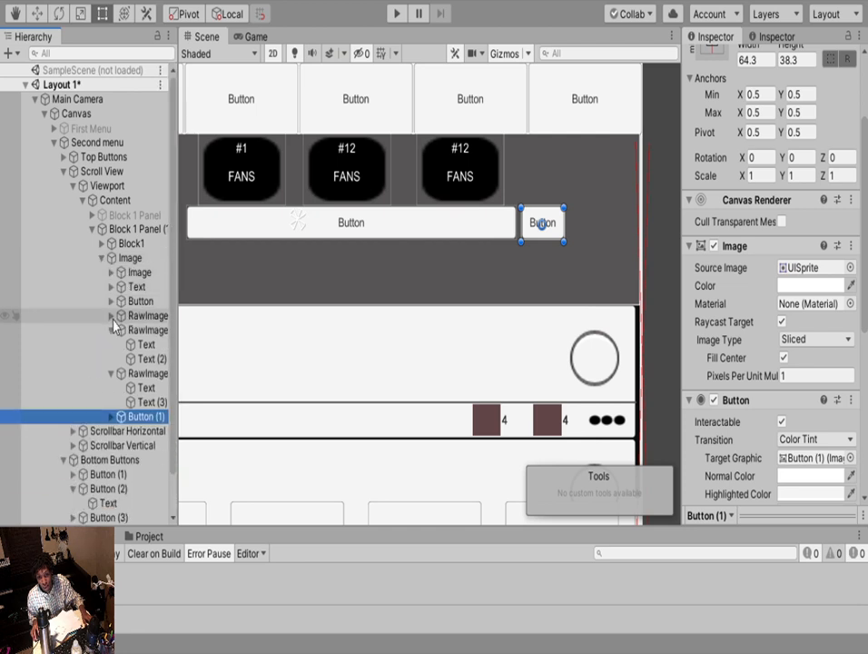
left_click(111, 330)
left_click(111, 344)
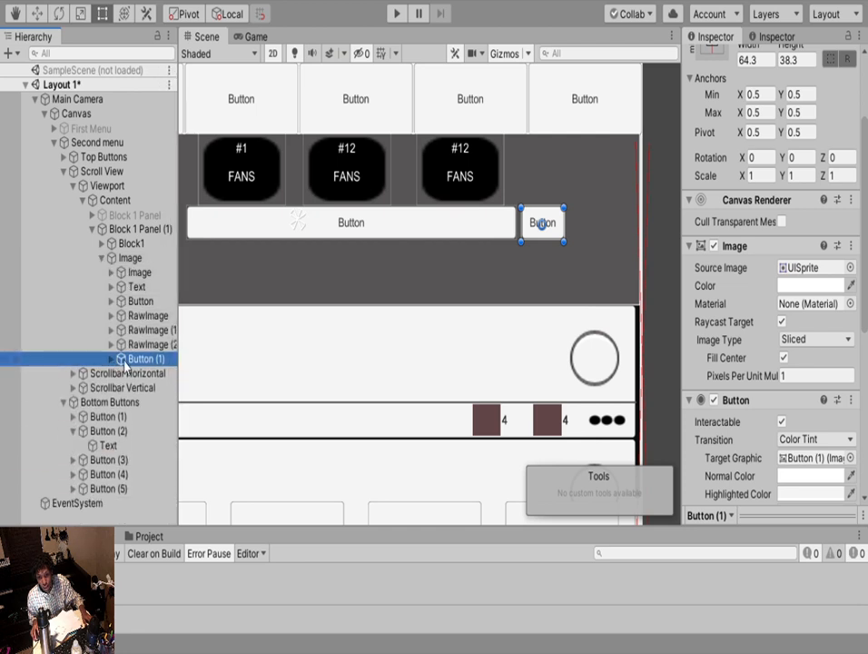
key("ctrl+d")
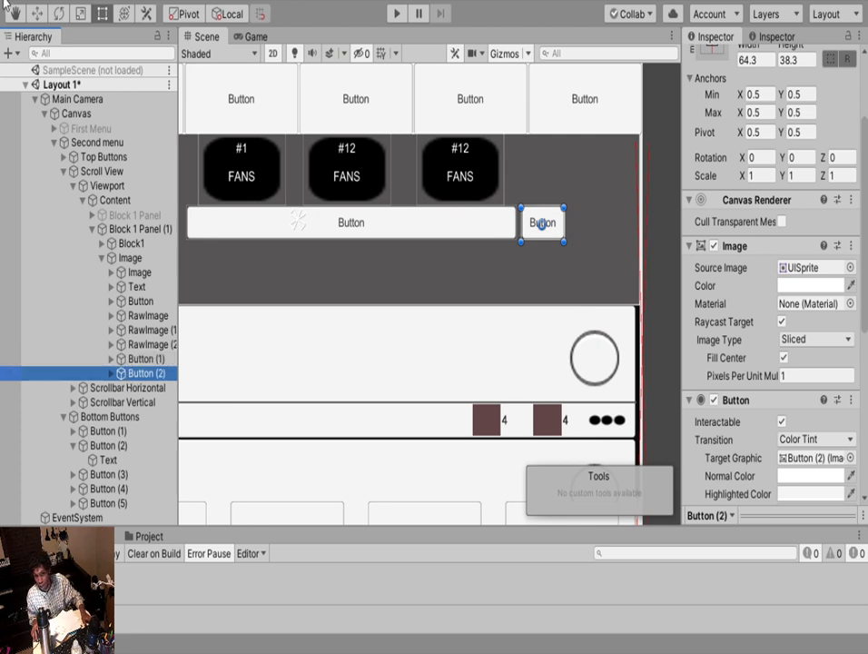
left_click(37, 13)
left_click_drag(542, 151, 542, 208)
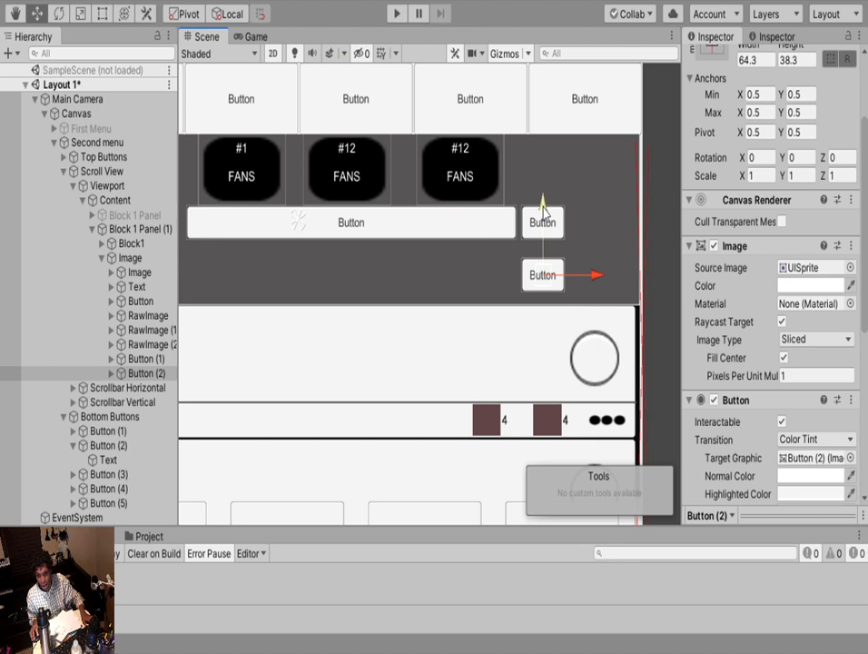
Duplicate the lower small button to its right and shift both lower buttons left, under the wide button's right end
key("ctrl+d")
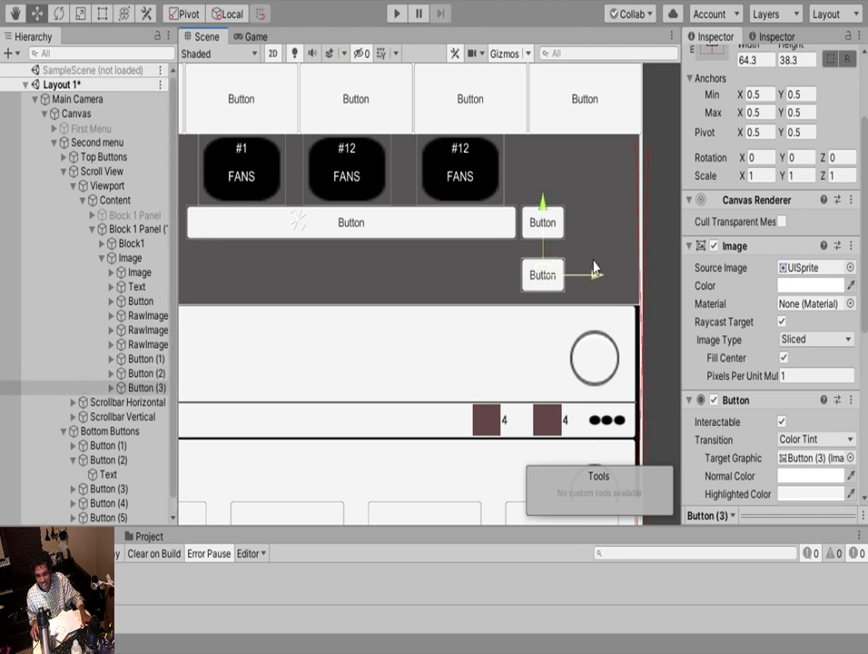
left_click_drag(595, 272, 640, 276)
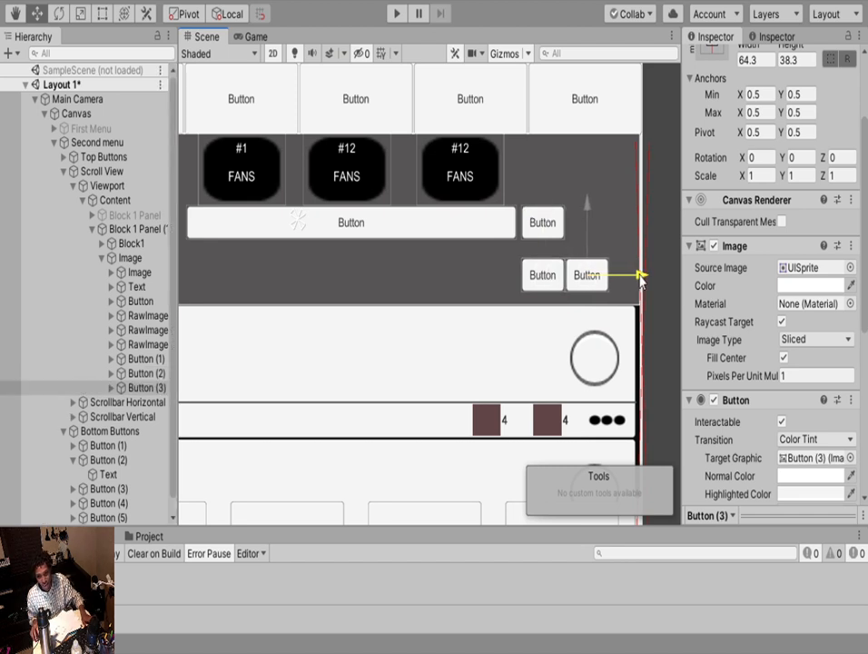
left_click(123, 373, "ctrl")
left_click_drag(640, 275, 567, 298)
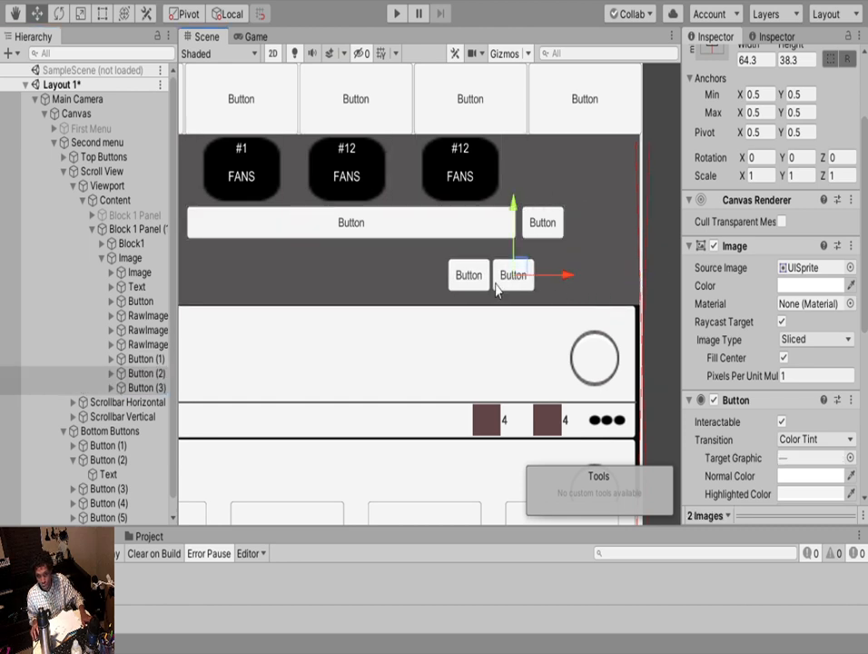
Duplicate Button (3) and move the copy right to make a row of three small buttons
left_click(141, 388)
key("ctrl+d")
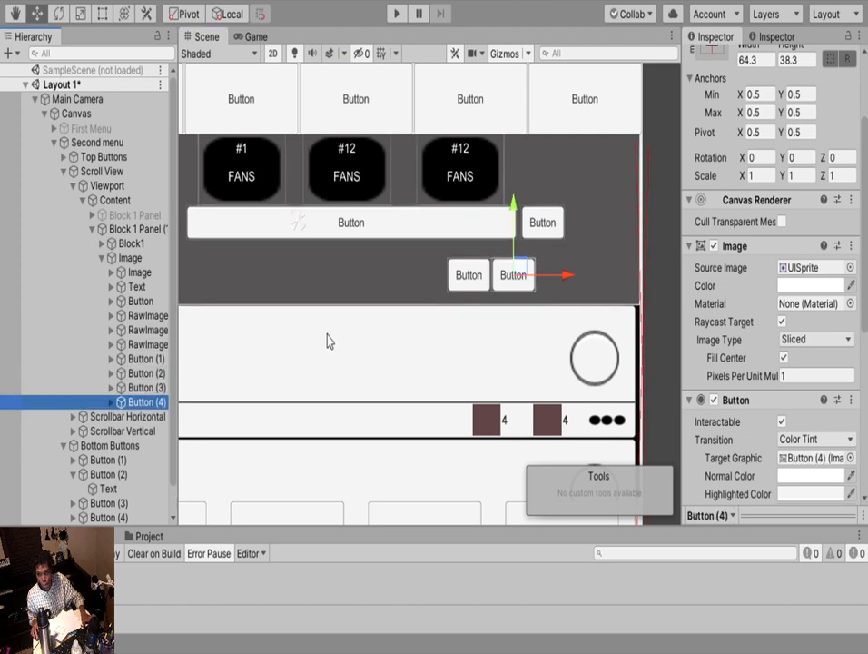
left_click_drag(563, 275, 614, 275)
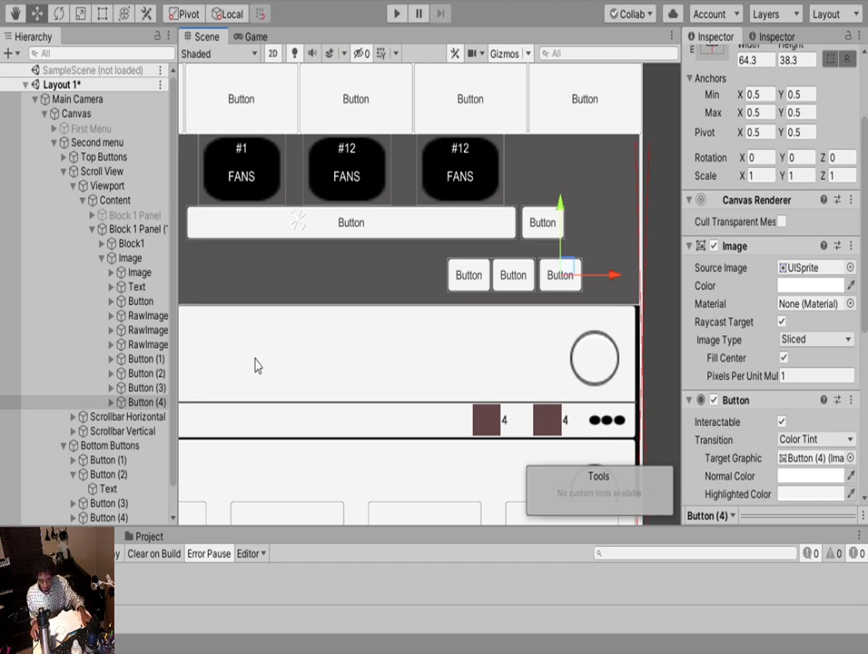
Select the three lower small header buttons, Button (2), Button (3) and Button (4), together
left_click(113, 387, "ctrl")
left_click(113, 373, "ctrl")
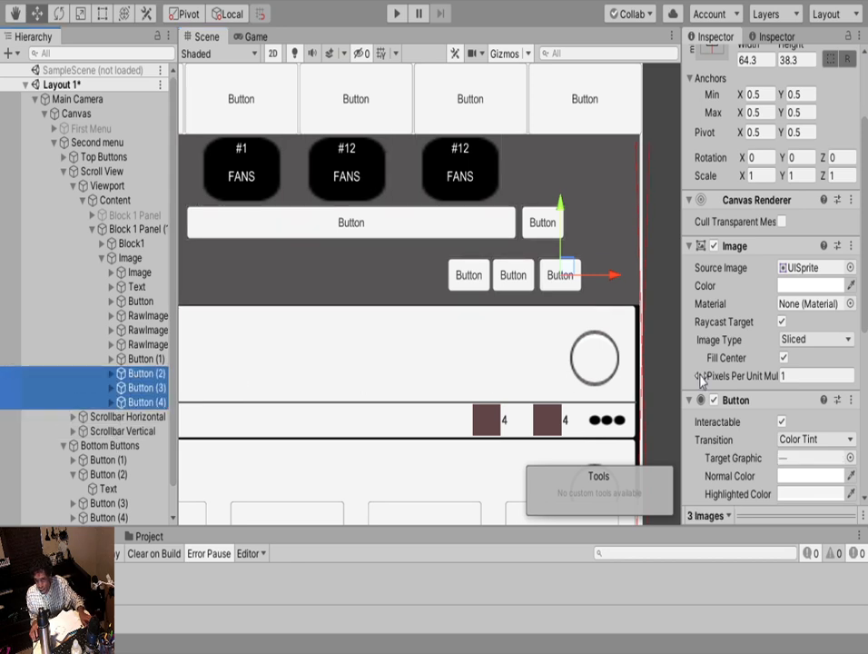
scroll(712, 377, "down", 5)
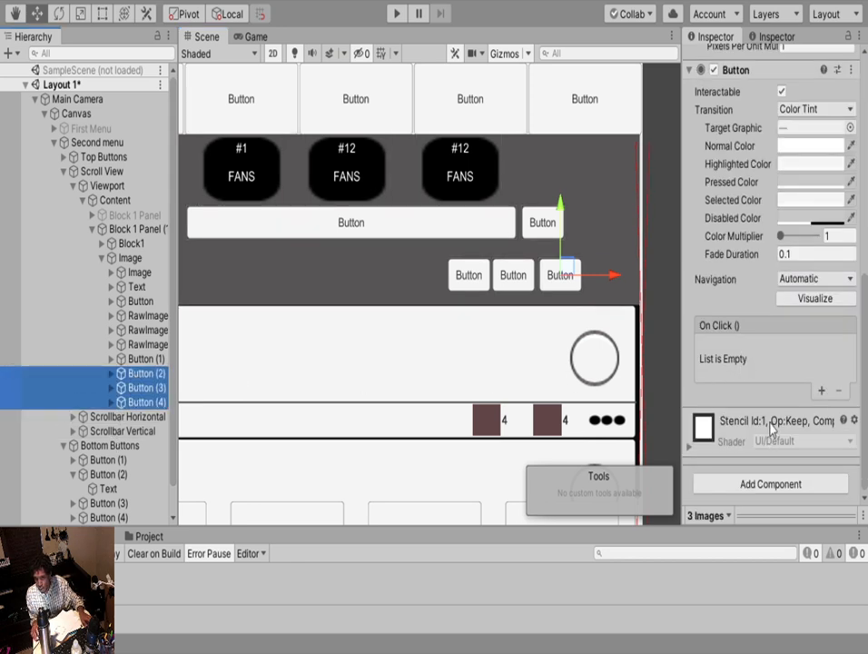
scroll(810, 352, "up", 5)
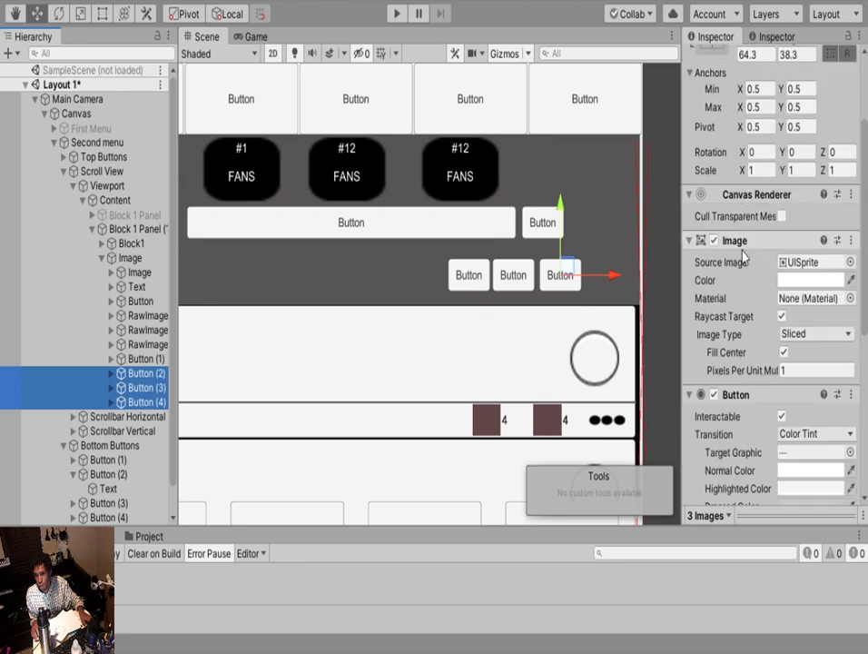
scroll(780, 413, "down", 5)
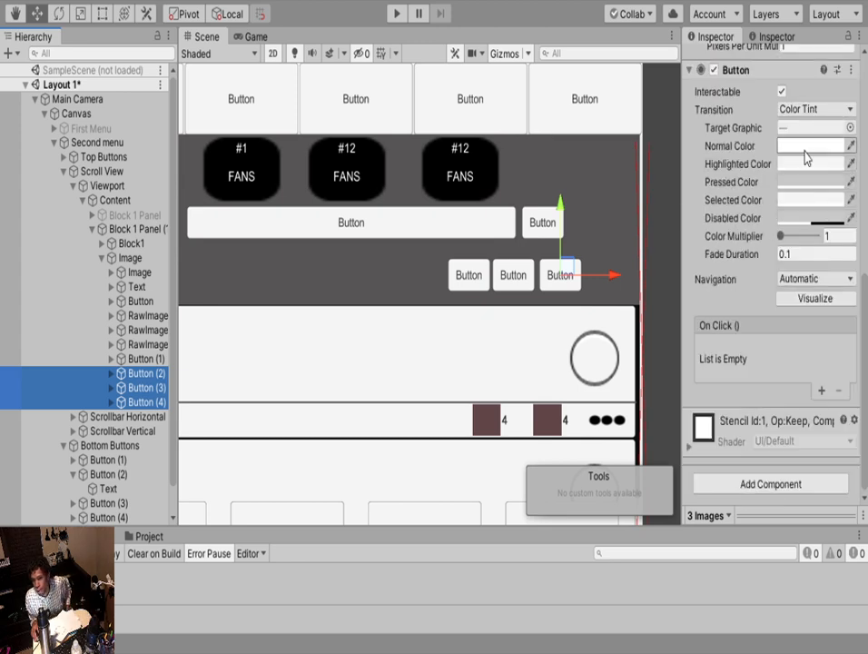
left_click(730, 146)
key("ctrl+v")
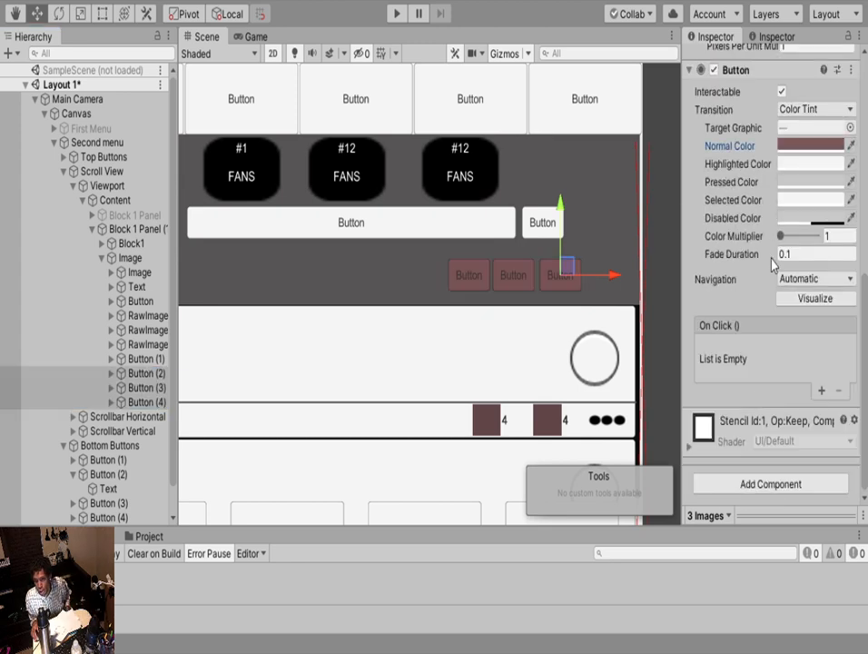
key("ctrl+z")
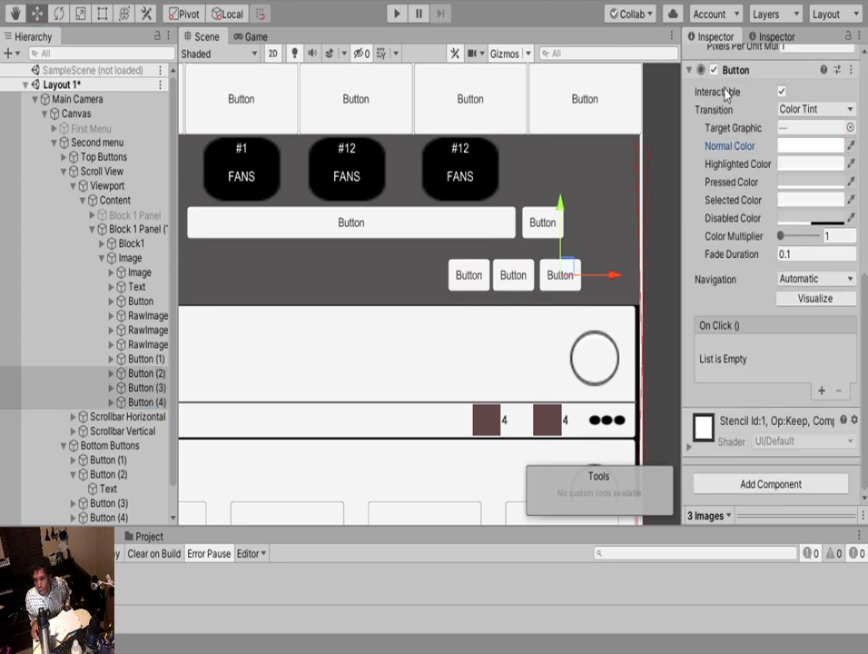
Set the Highlighted Color of the three selected small buttons to black
left_click(797, 171)
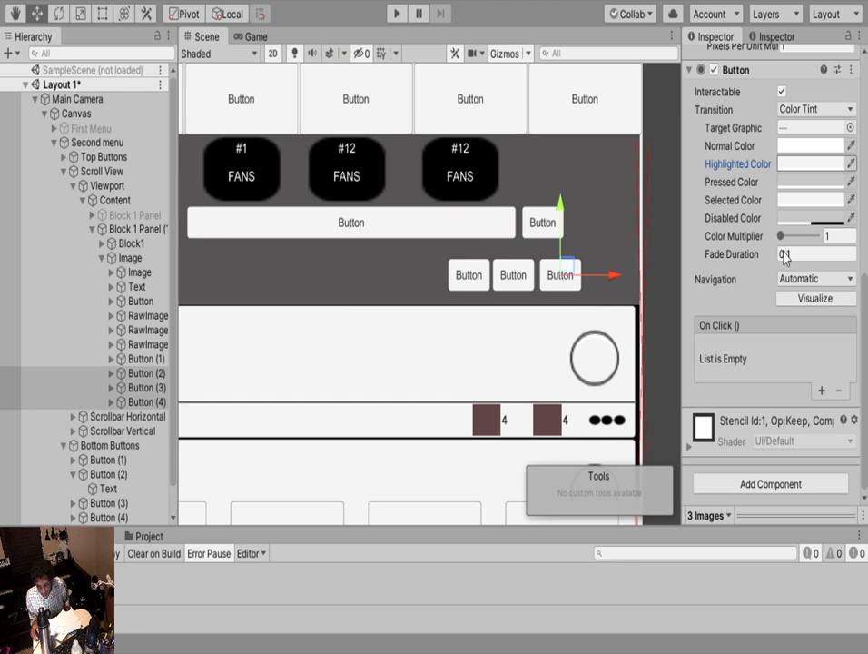
left_click_drag(784, 255, 837, 385)
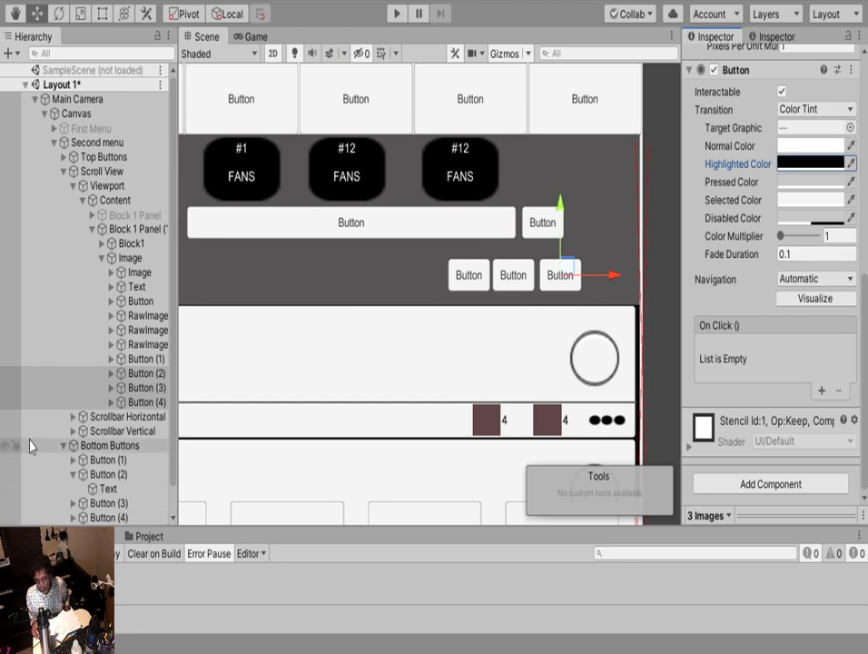
Expand Button (2), Button (3) and Button (4) in the Hierarchy and set the colour of their three Text labels to light grey
left_click(141, 401)
left_click(111, 386)
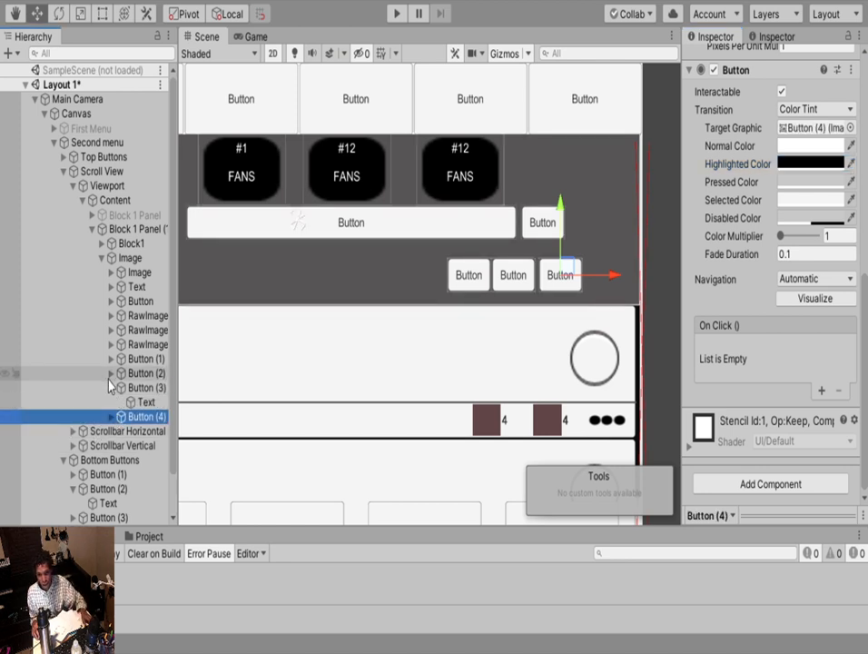
left_click(111, 373)
left_click(111, 431)
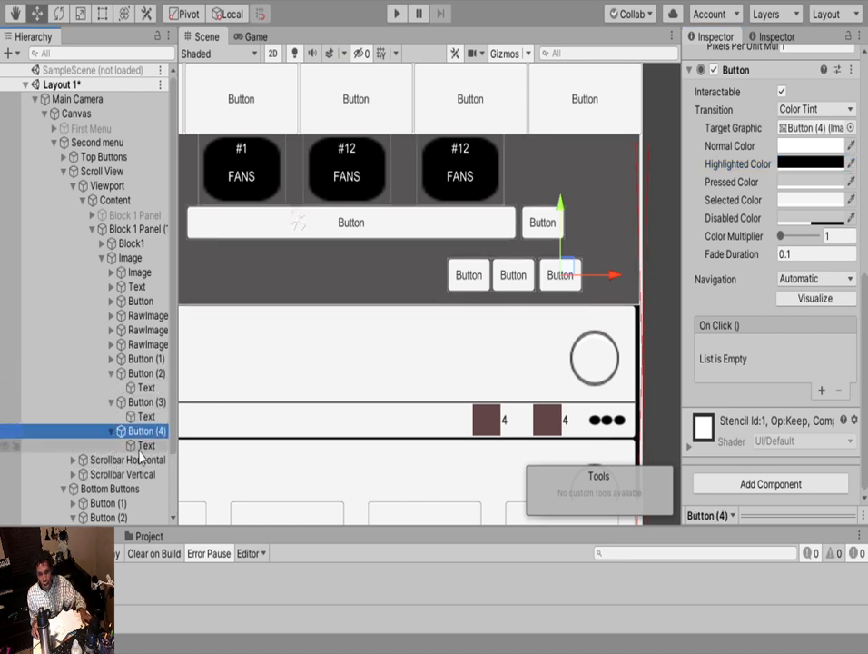
left_click(145, 445)
left_click(145, 416, "ctrl")
left_click(143, 386, "ctrl")
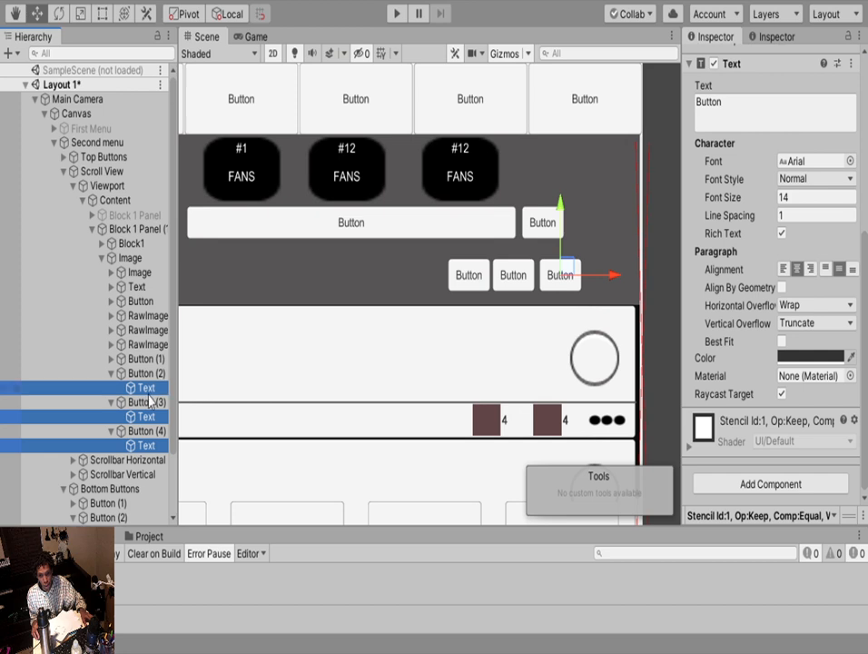
left_click(850, 357)
left_click(739, 215)
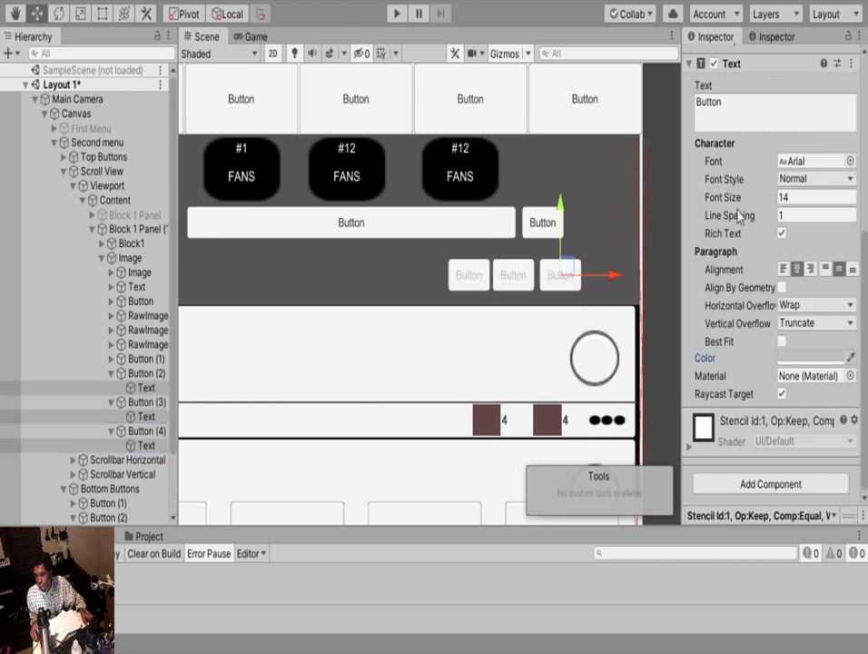
left_click_drag(738, 210, 734, 234)
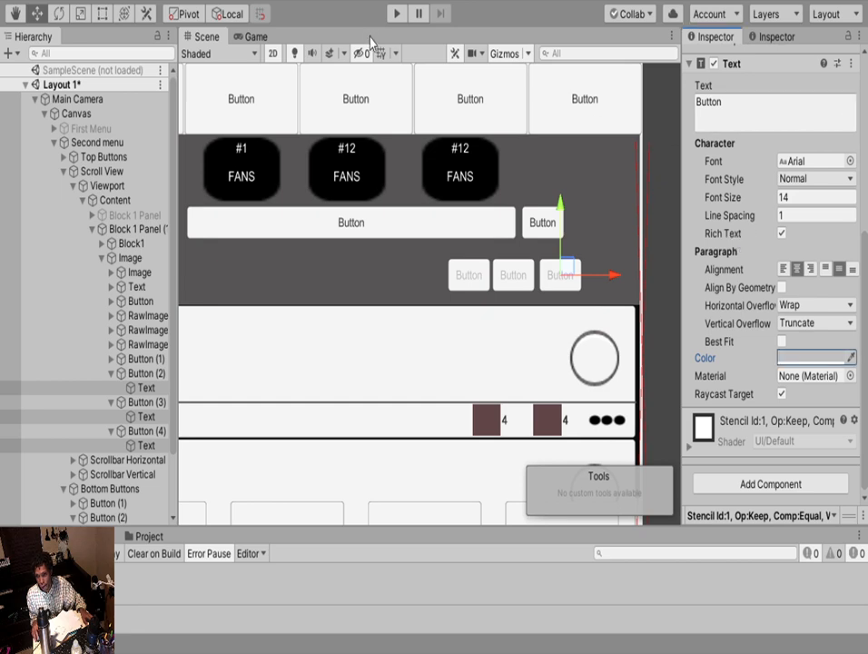
Run the scene, test the highlight colour on the three small header buttons, and stop the playback
left_click(397, 14)
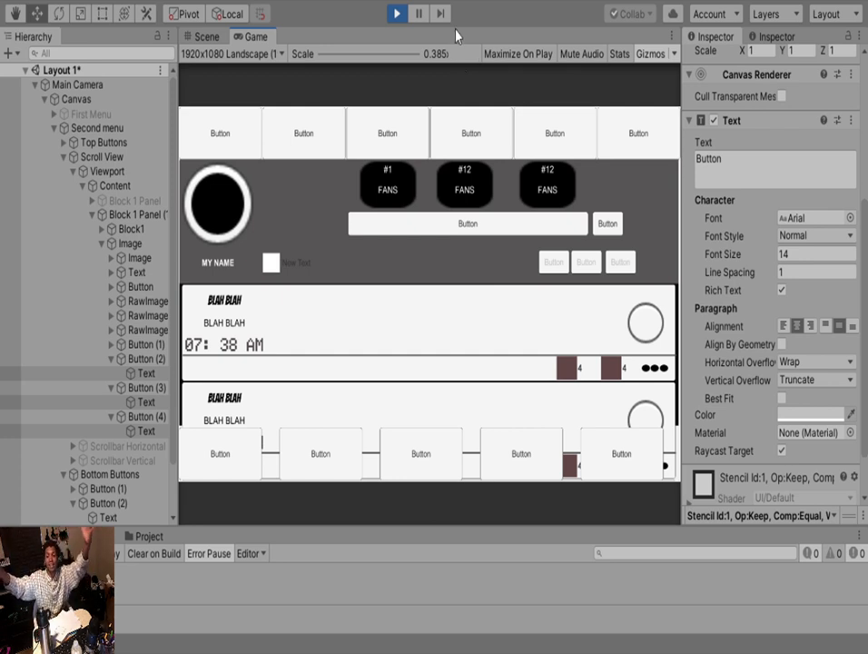
left_click(584, 264)
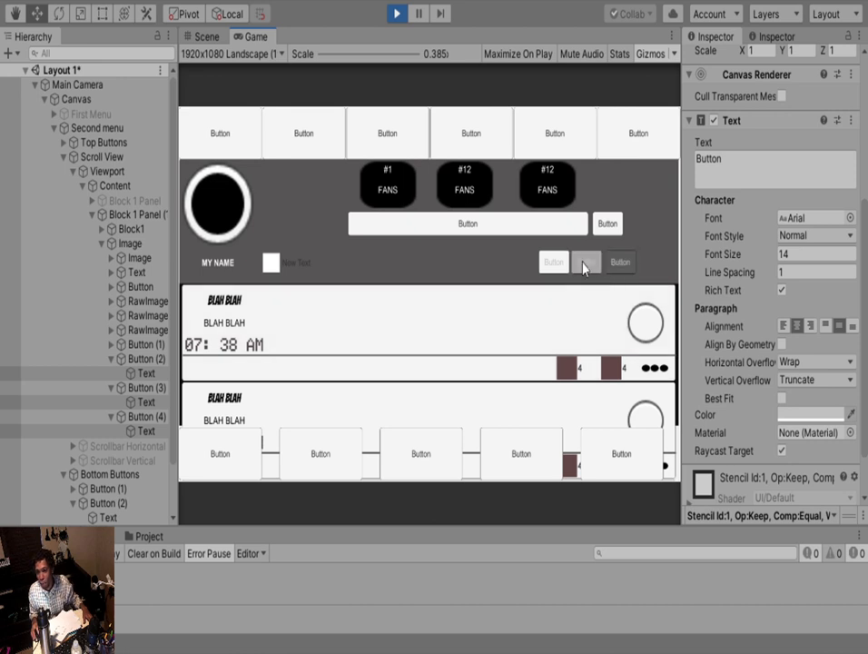
left_click(611, 263)
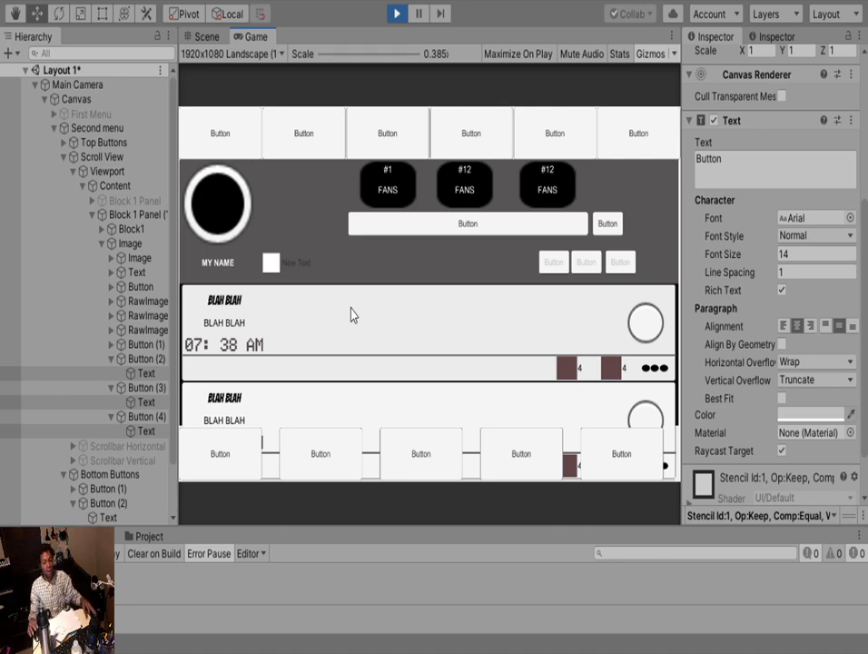
left_click(397, 14)
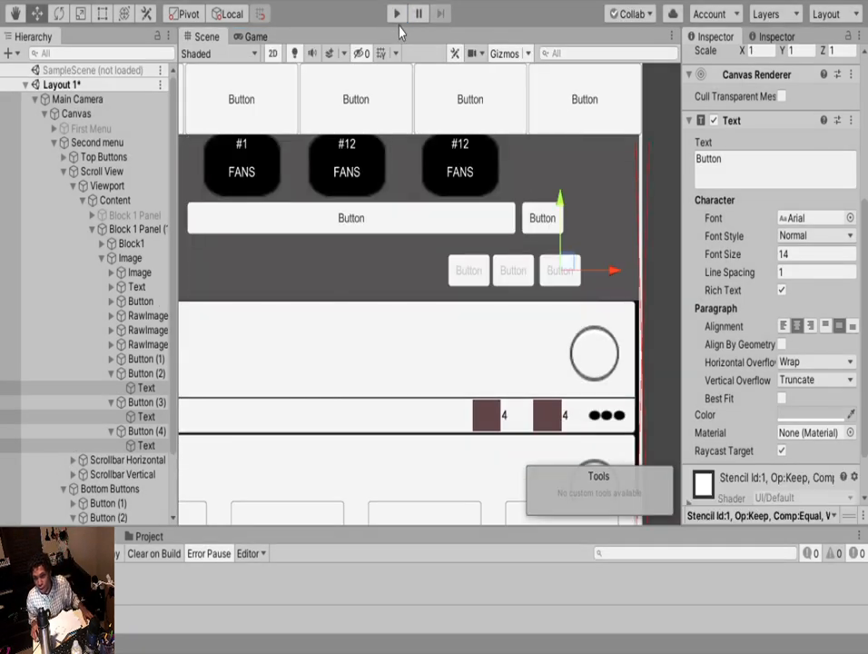
Recolour the header's background Image inside Block 1 Panel (1), trying black and settling on white
scroll(332, 358, "down", 4)
scroll(332, 358, "down", 2)
middle_click_drag(333, 351, 370, 332)
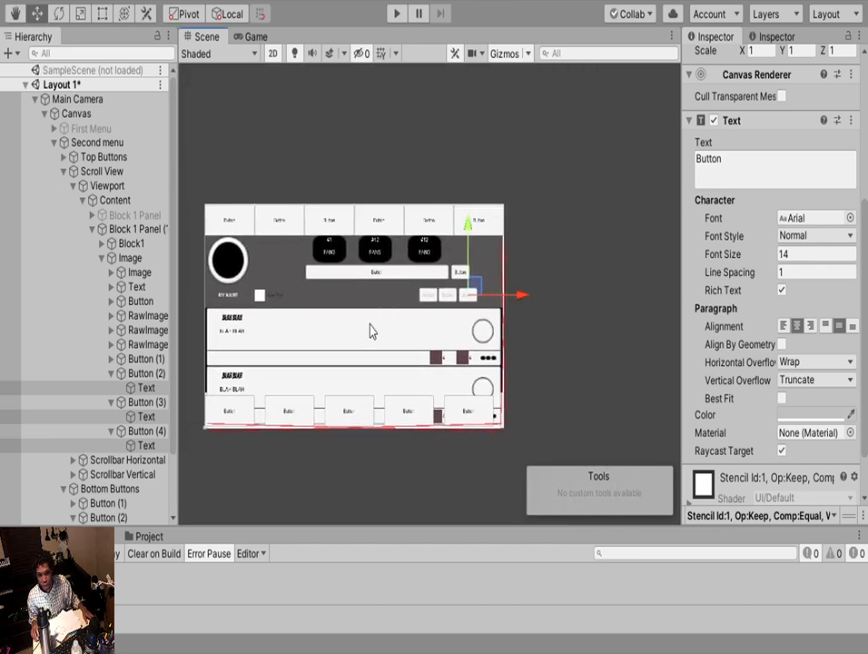
left_click(285, 279)
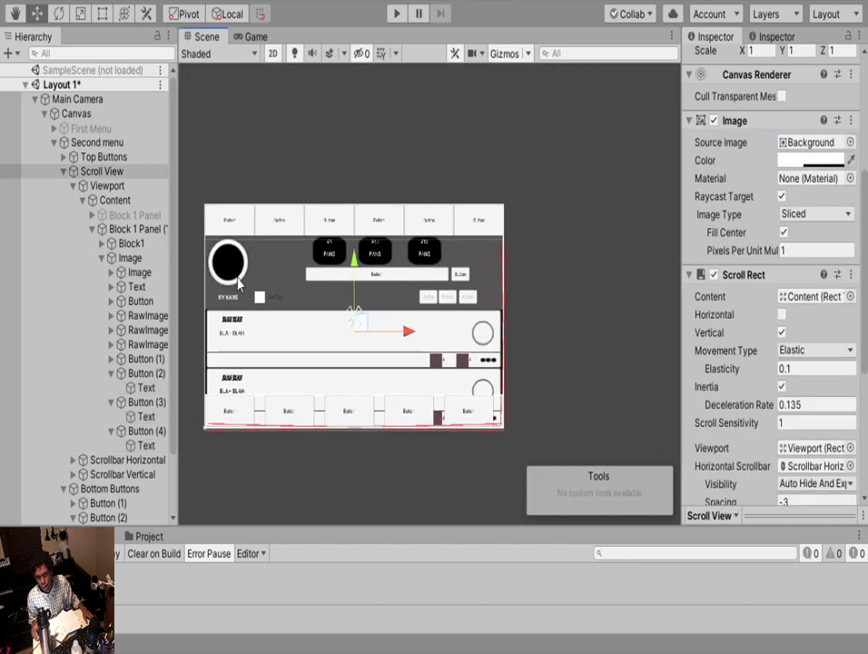
left_click(292, 276)
left_click(292, 276)
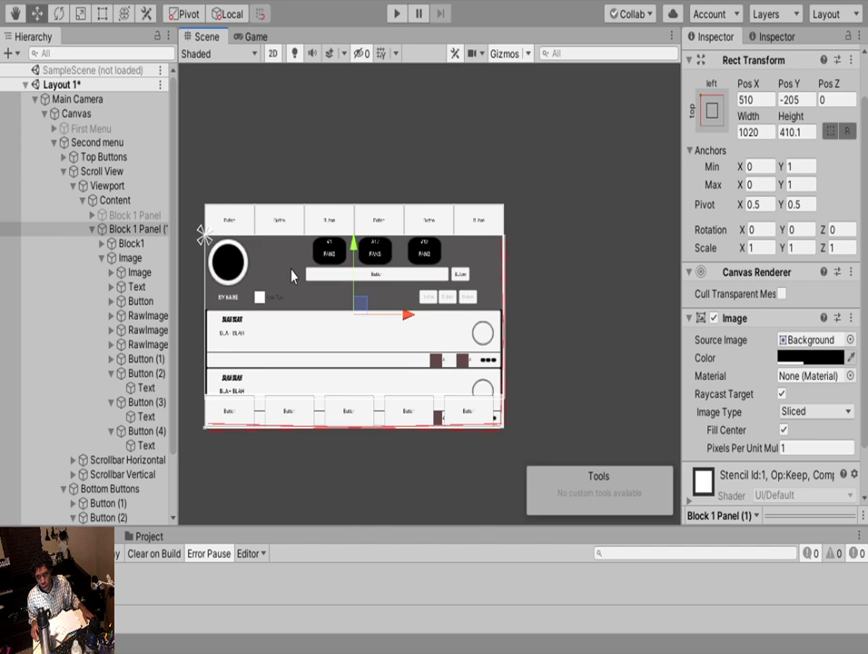
left_click(291, 276)
left_click(291, 276)
left_click(291, 276)
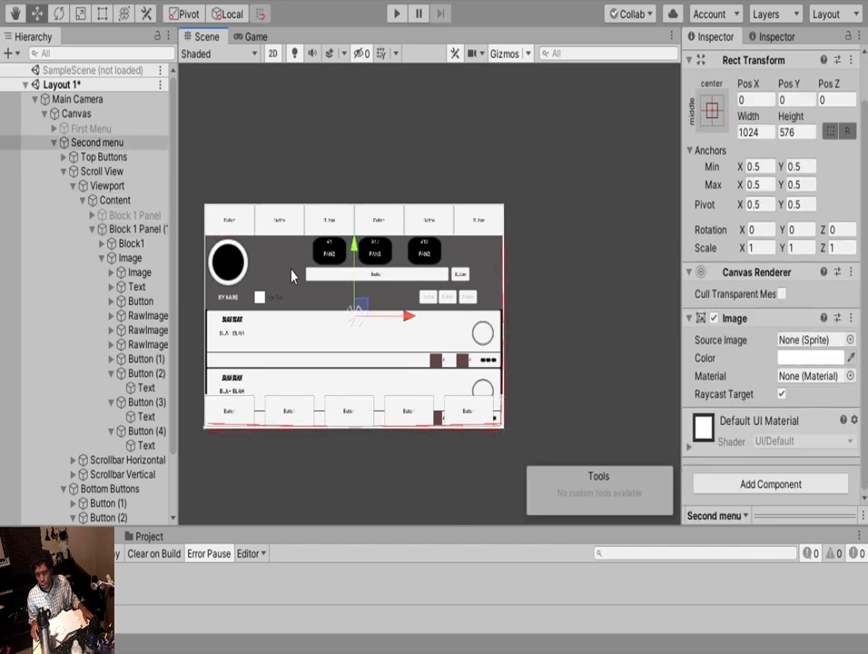
left_click(292, 276)
left_click(292, 276)
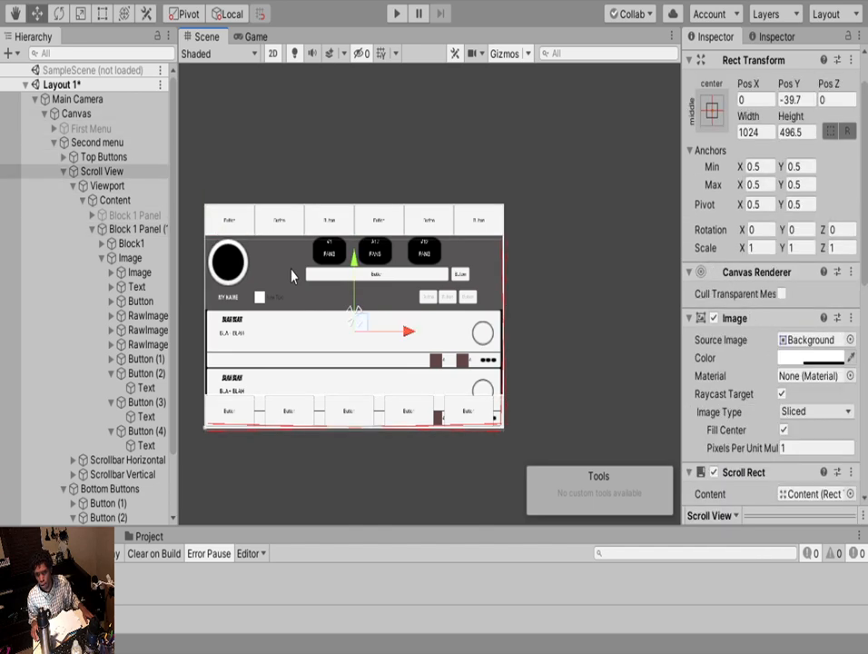
left_click(291, 276)
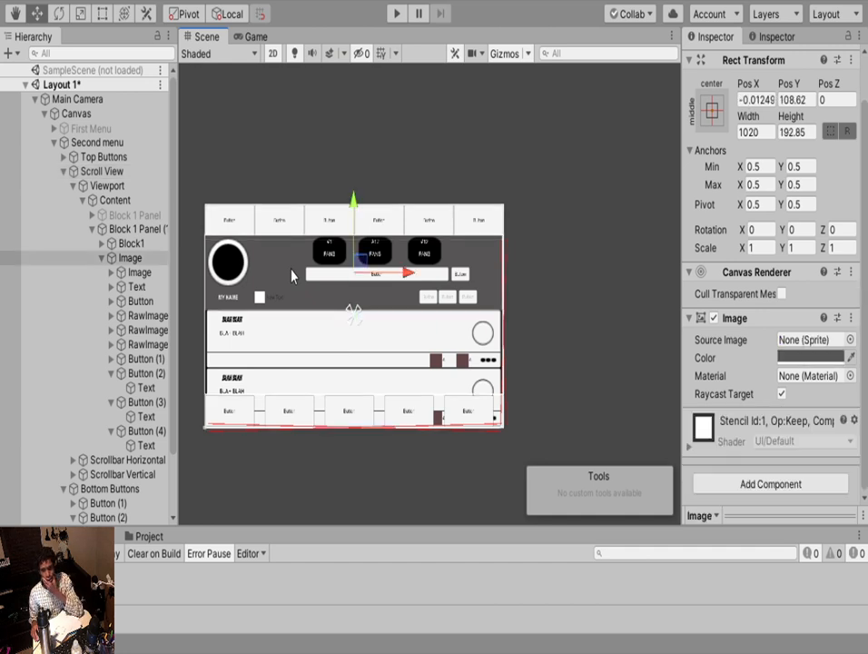
left_click(799, 360)
left_click(695, 350)
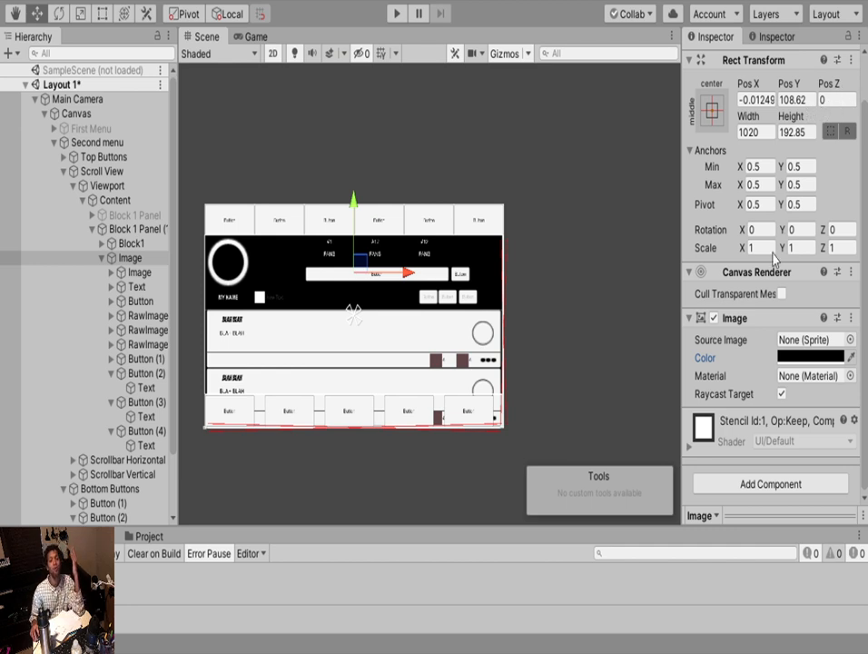
key("ctrl+z")
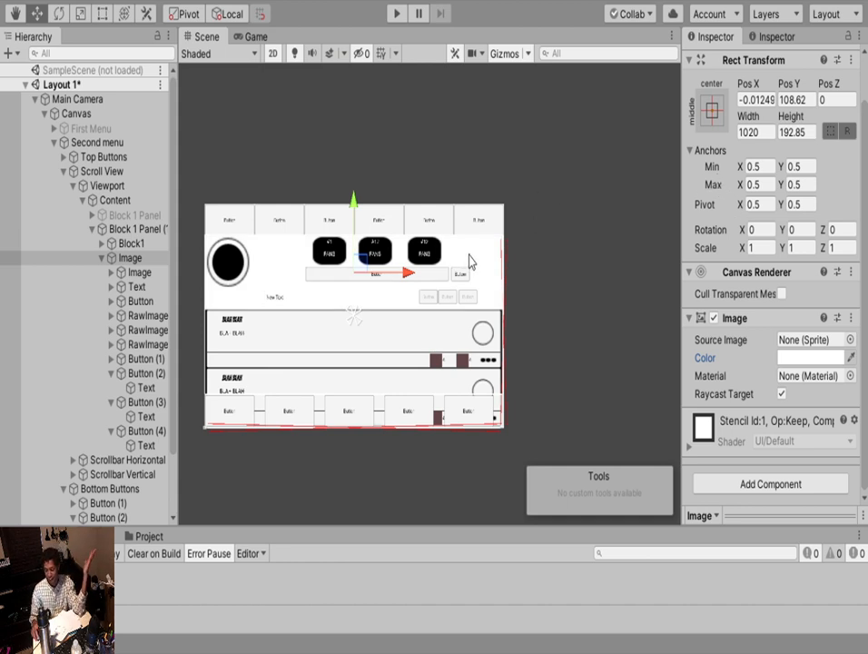
Try black as the Image colour of the wide header button, and undo the colour change
left_click(315, 283)
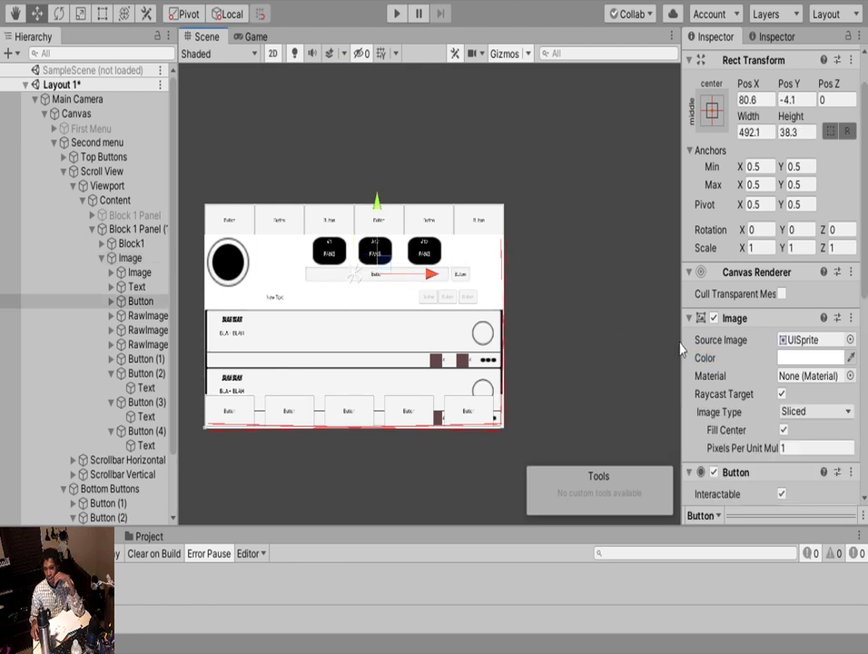
left_click_drag(755, 261, 668, 353)
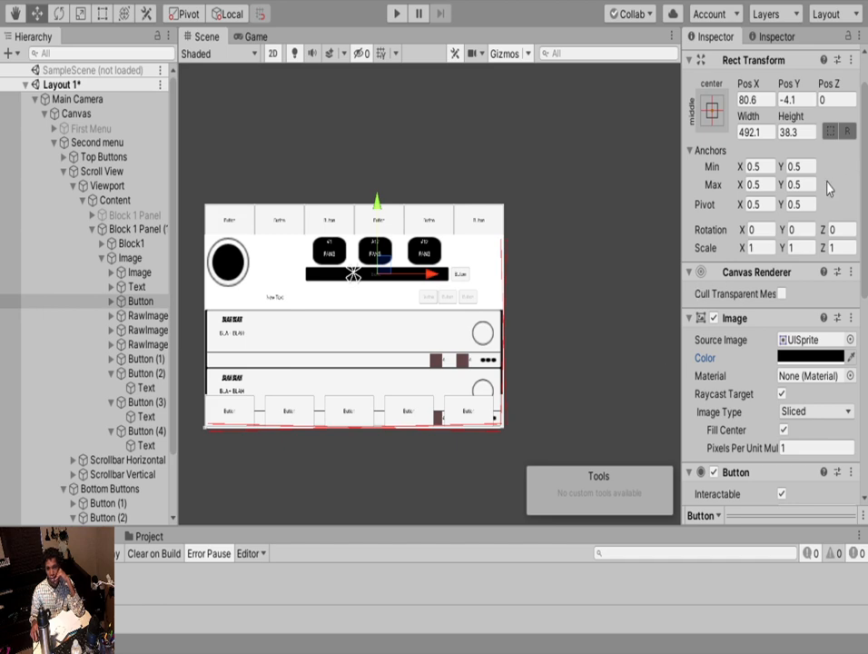
scroll(376, 290, "up", 6)
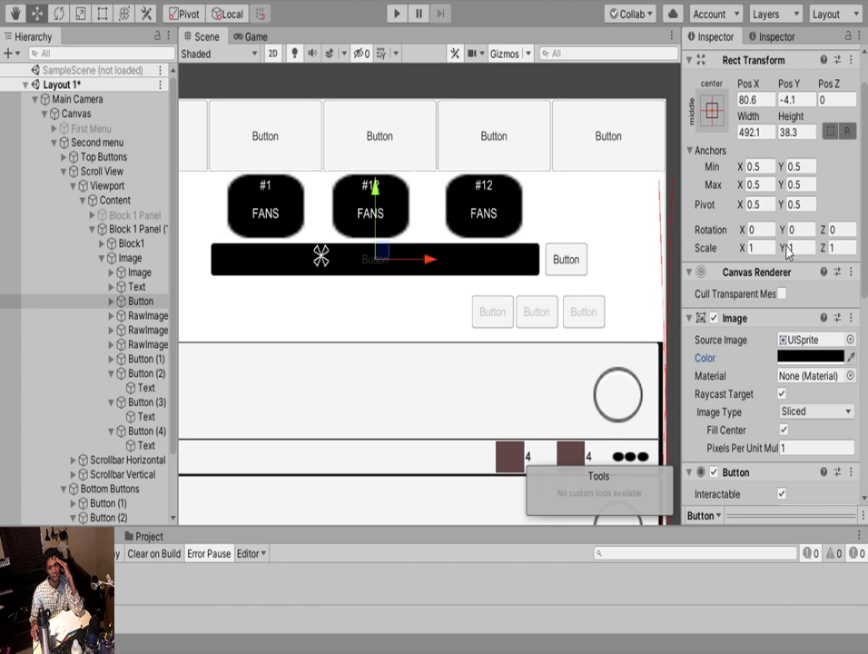
key("ctrl+z")
key("ctrl+z")
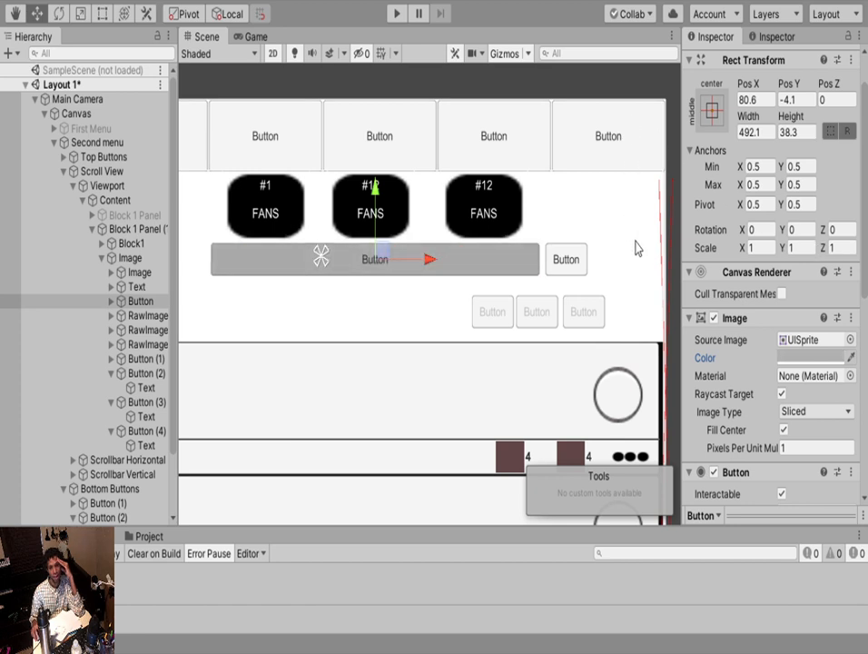
key("ctrl+z")
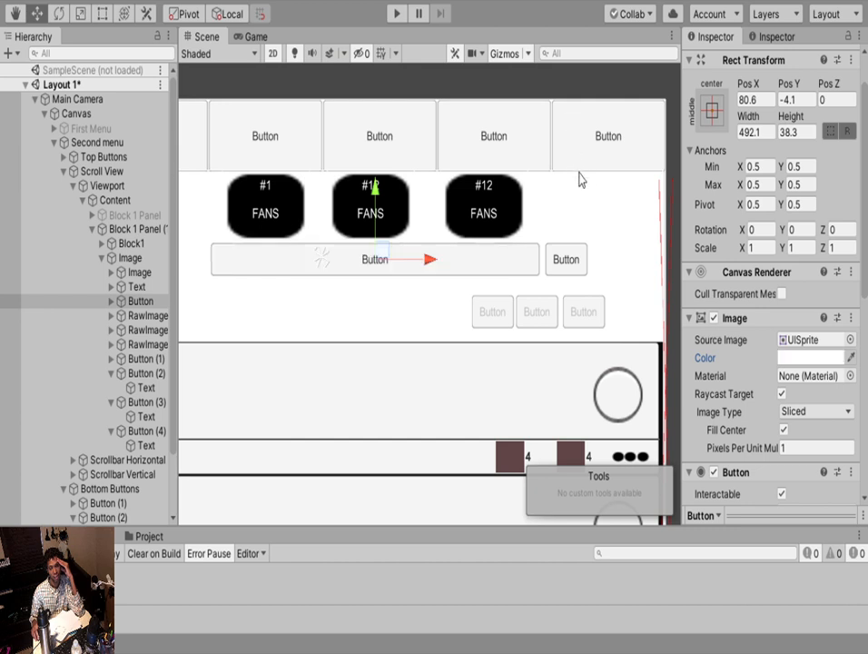
key("ctrl+z")
key("ctrl+z")
key("ctrl+z")
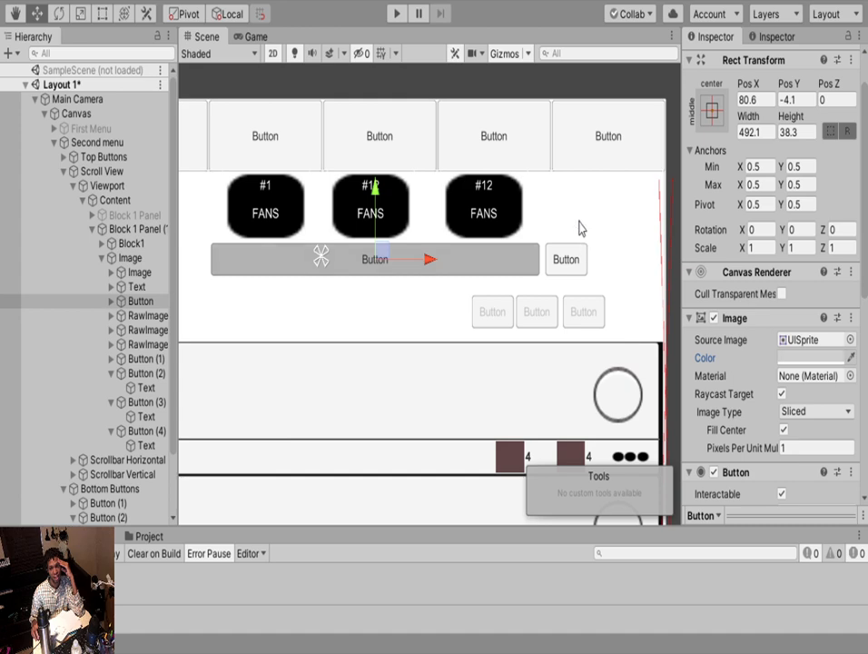
key("ctrl+z")
scroll(451, 248, "down", 5)
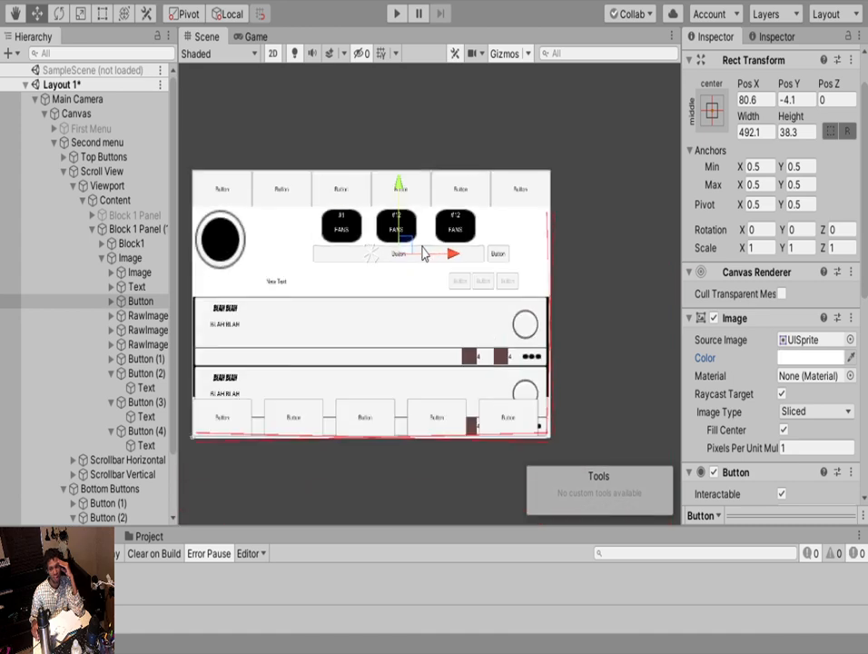
scroll(396, 276, "up", 2)
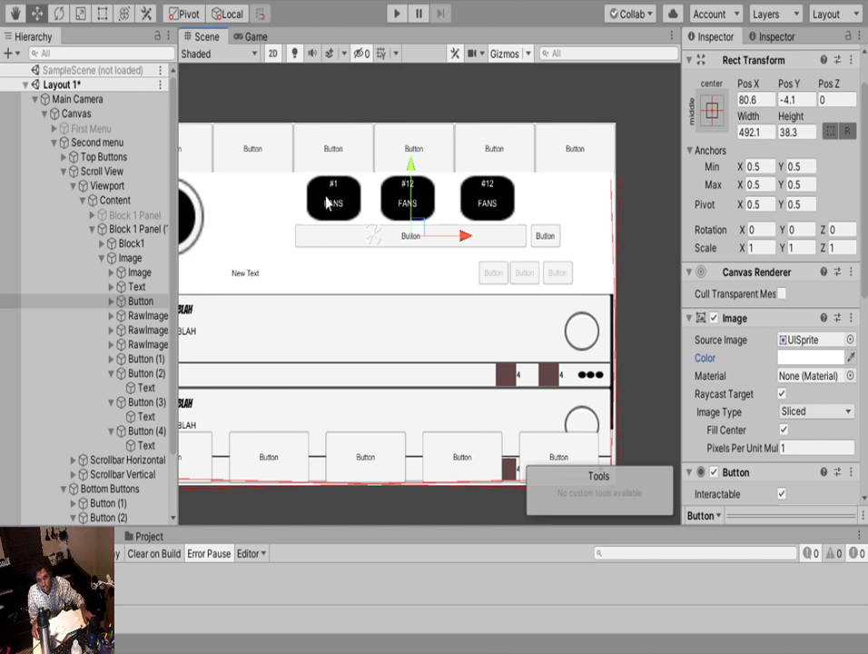
scroll(338, 252, "down", 2)
middle_click_drag(339, 254, 383, 274)
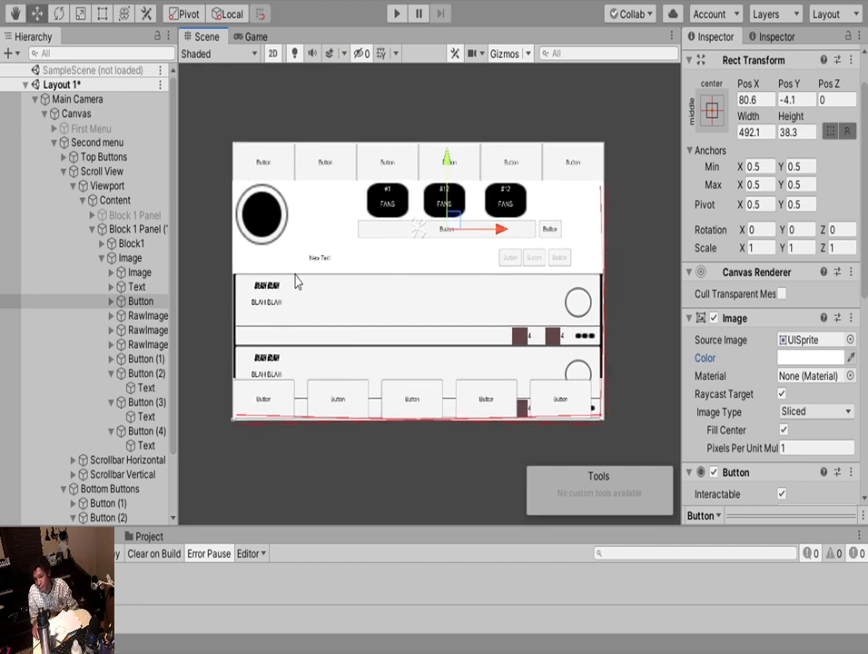
Collapse Block 1 Panel (1) in the Hierarchy and select Button (5), the last of the Bottom Buttons
left_click(578, 409)
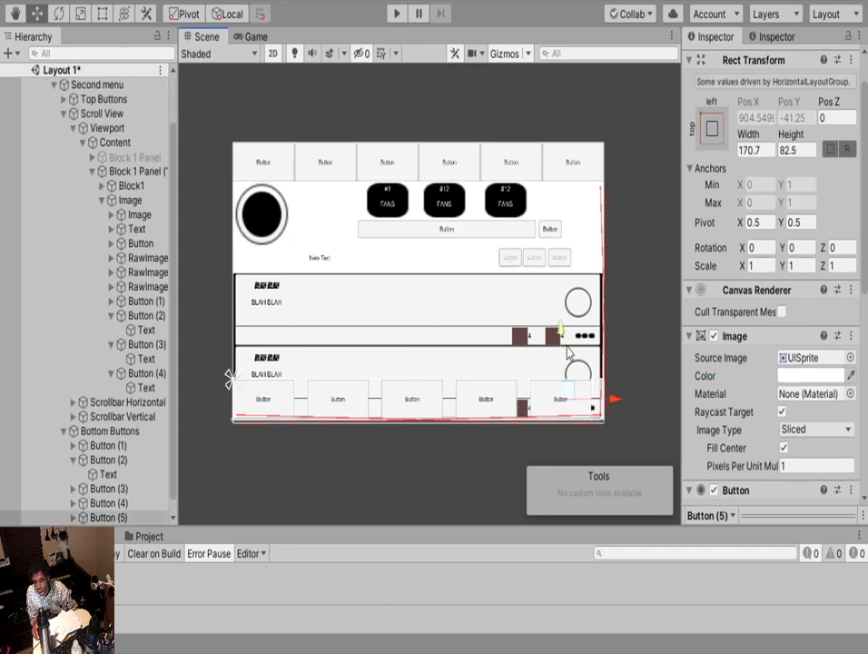
left_click(92, 173)
left_click(118, 228)
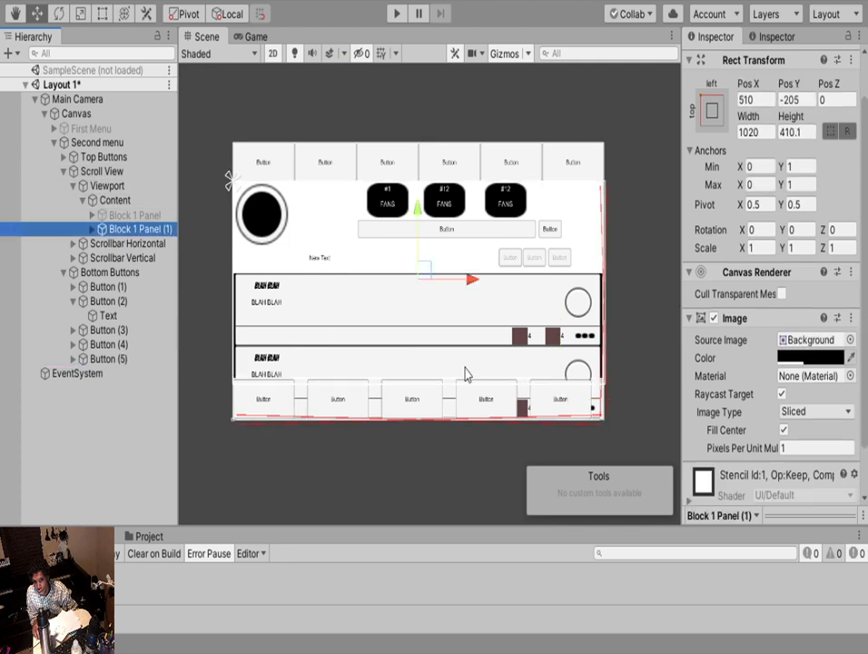
left_click(560, 406)
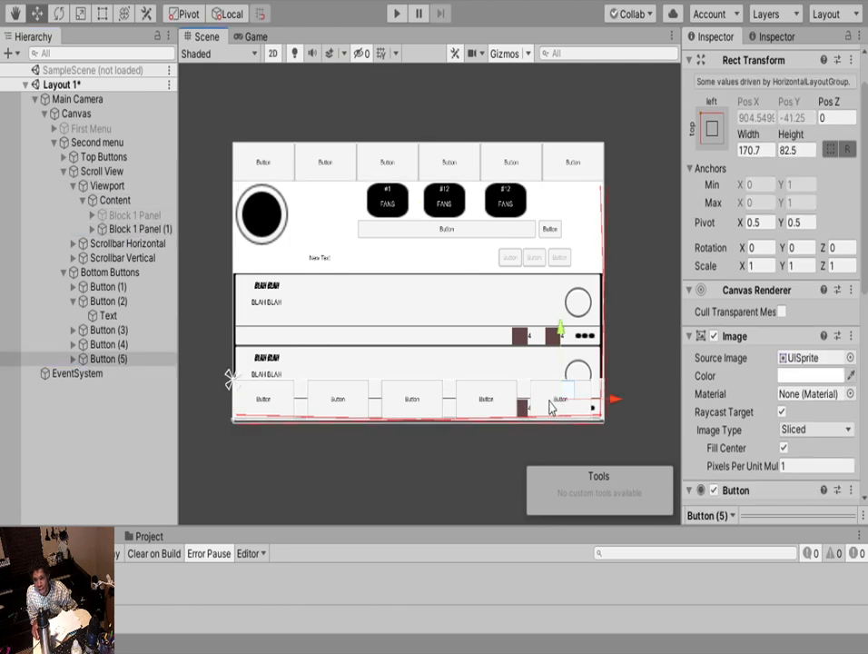
left_click(551, 406)
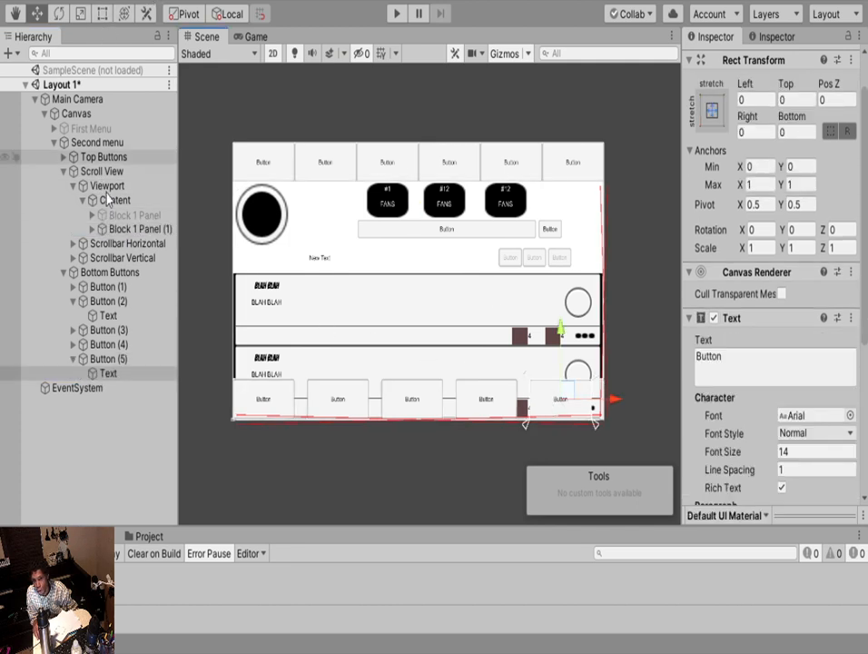
left_click(117, 361)
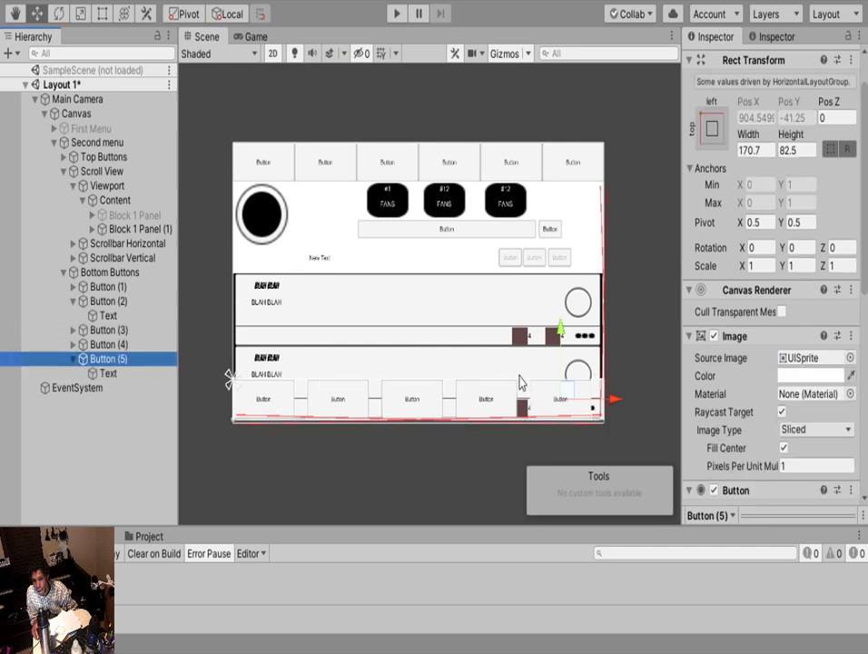
Add an On Click entry to the bottom Button (5) that calls GameObject.SetActive on Block 1 Panel (1), leaving the option unticked
left_click(102, 13)
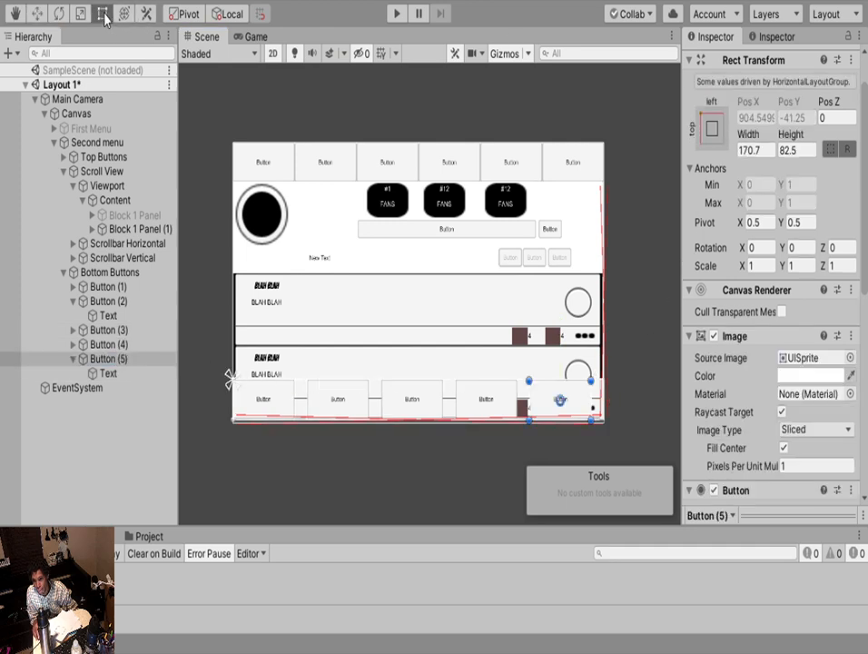
scroll(766, 315, "down", 10)
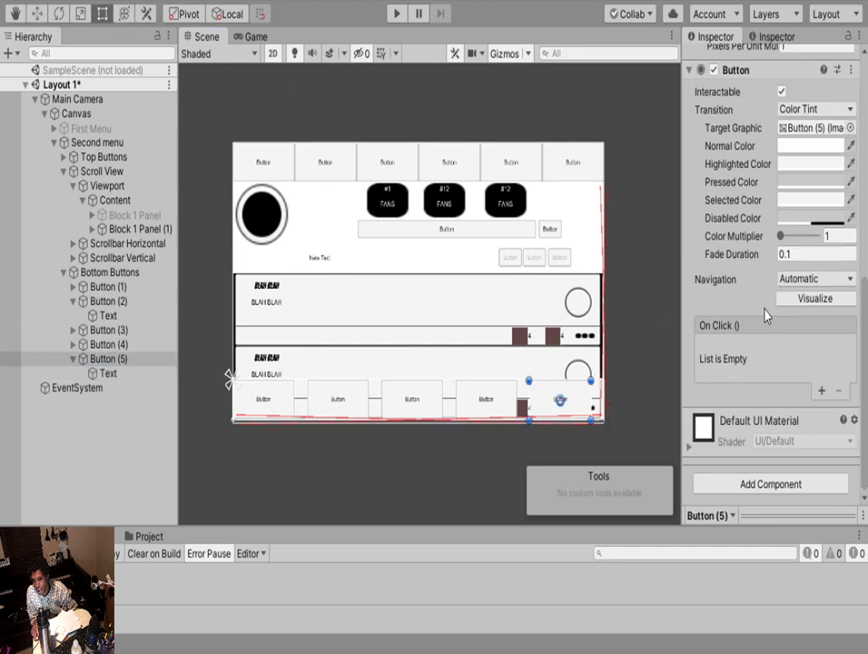
left_click(821, 390)
left_click(132, 230)
left_click_drag(133, 233, 719, 366)
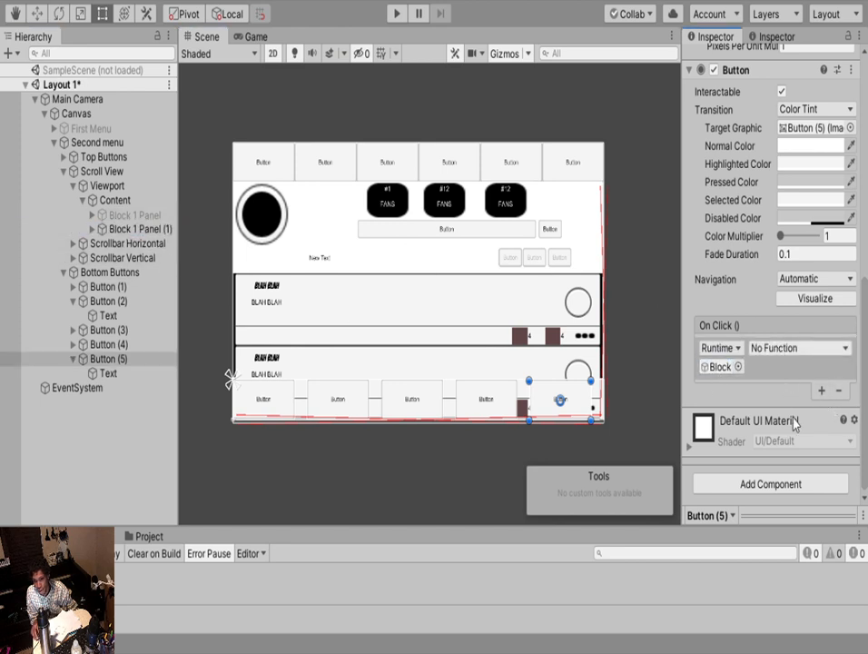
left_click(646, 420)
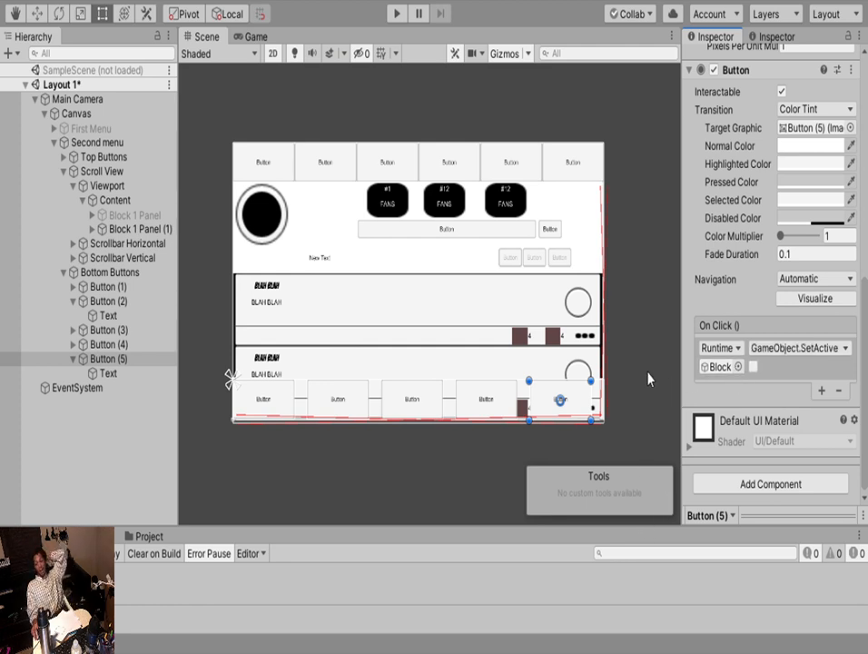
scroll(771, 272, "up", 10)
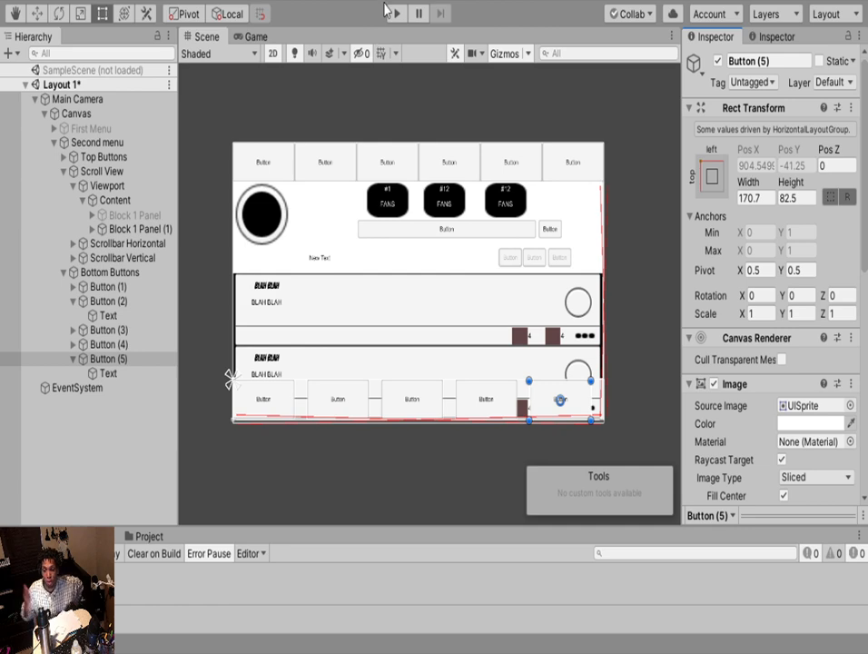
scroll(778, 295, "down", 10)
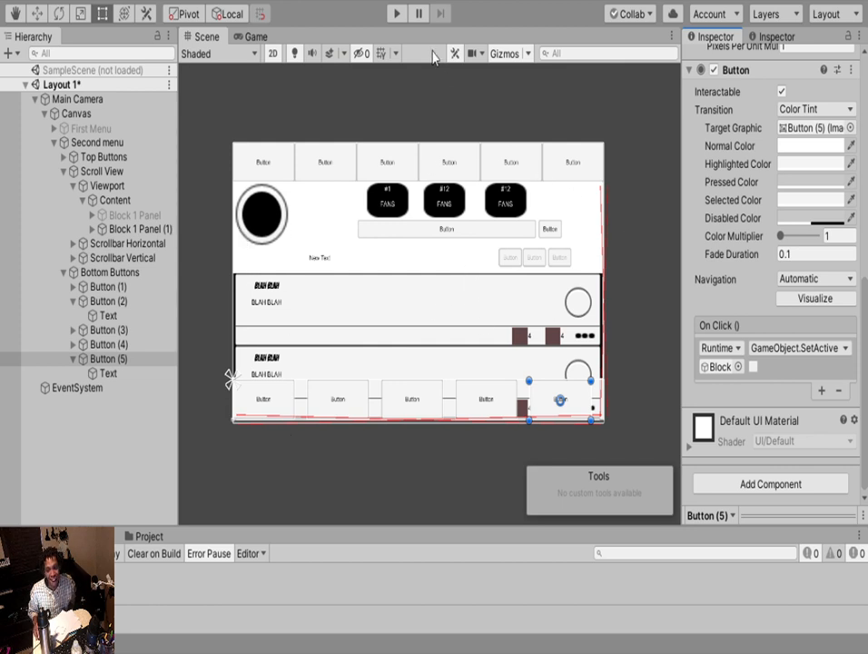
Give the top Button (1) On Click entries for Block 1 Panel, with GameObject.SetActive ticked, and for Block 1 Panel (1)
left_click(257, 166)
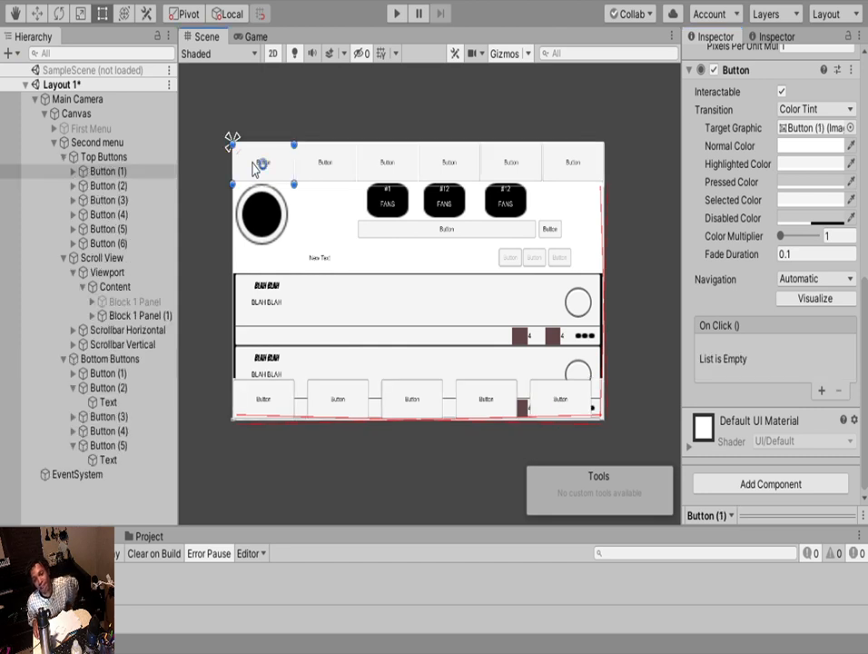
left_click(820, 390)
left_click_drag(127, 306, 719, 367)
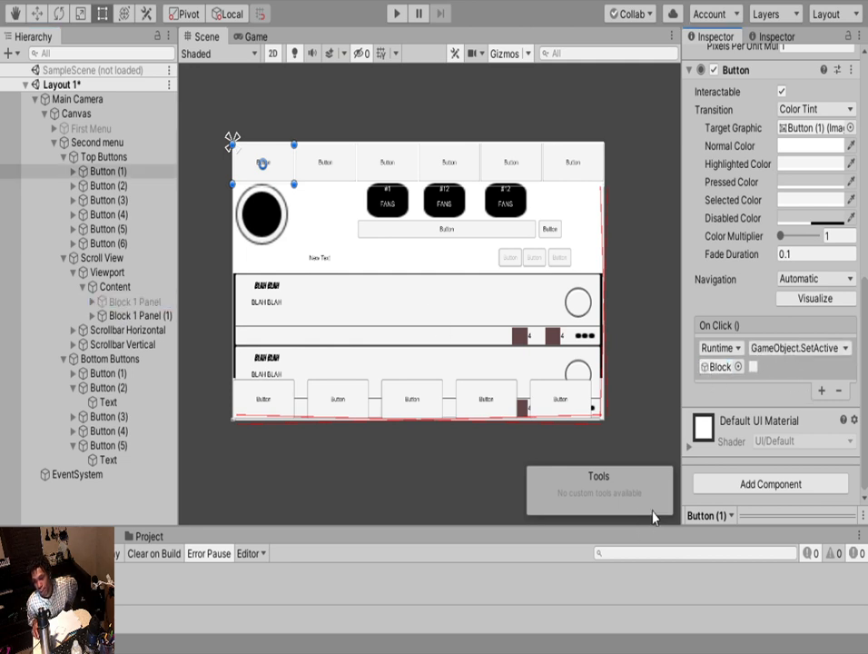
left_click(753, 366)
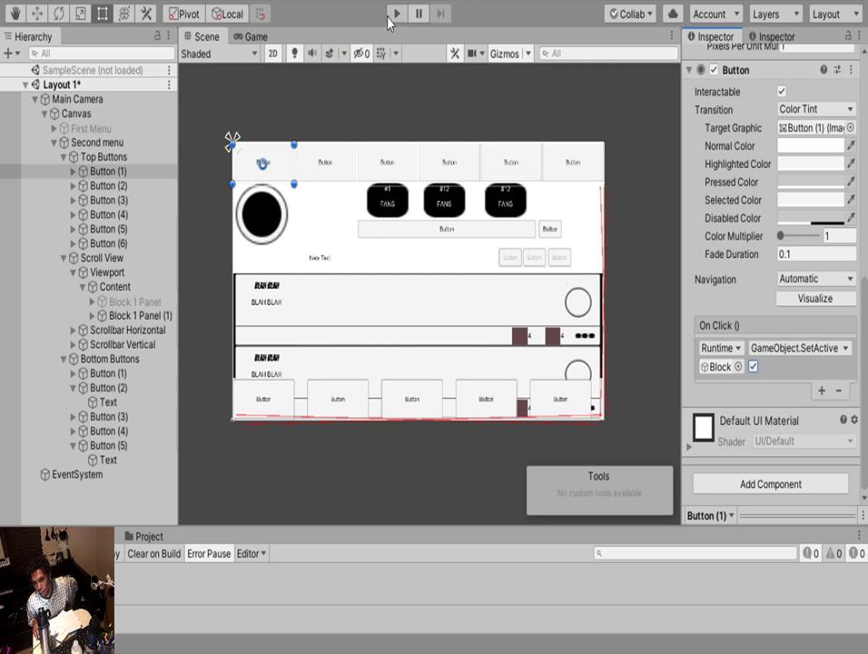
left_click(821, 389)
left_click_drag(142, 319, 717, 407)
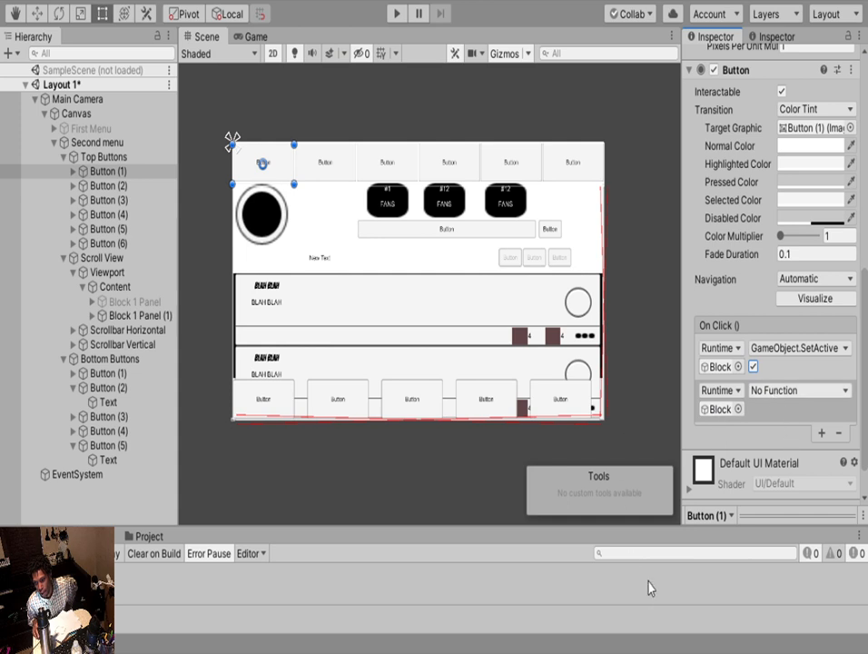
On the bottom Button (5), tick SetActive for Block 1 Panel (1) and add an On Click GameObject.SetActive entry for Block 1 Panel
left_click(109, 445)
left_click(754, 366)
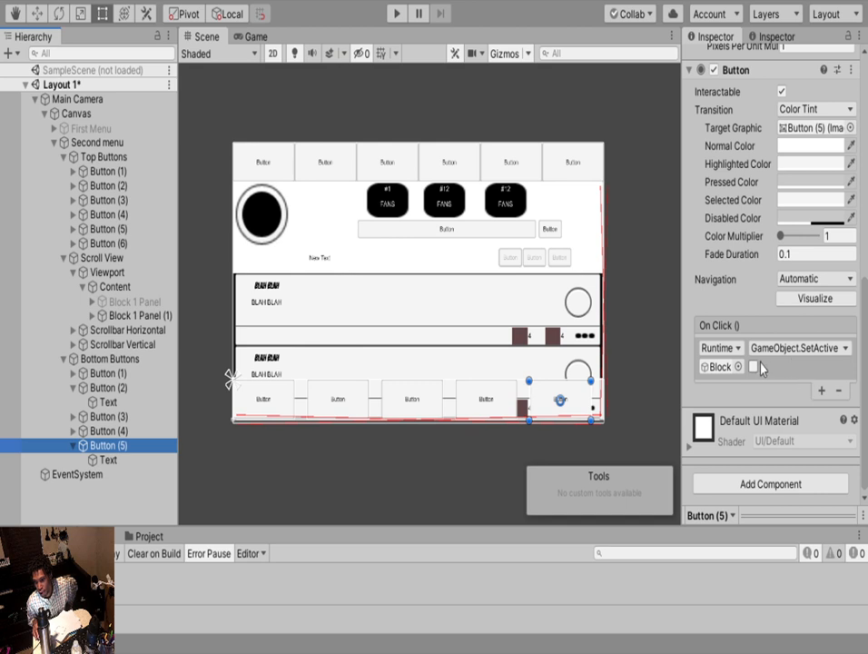
left_click(754, 366)
left_click(823, 390)
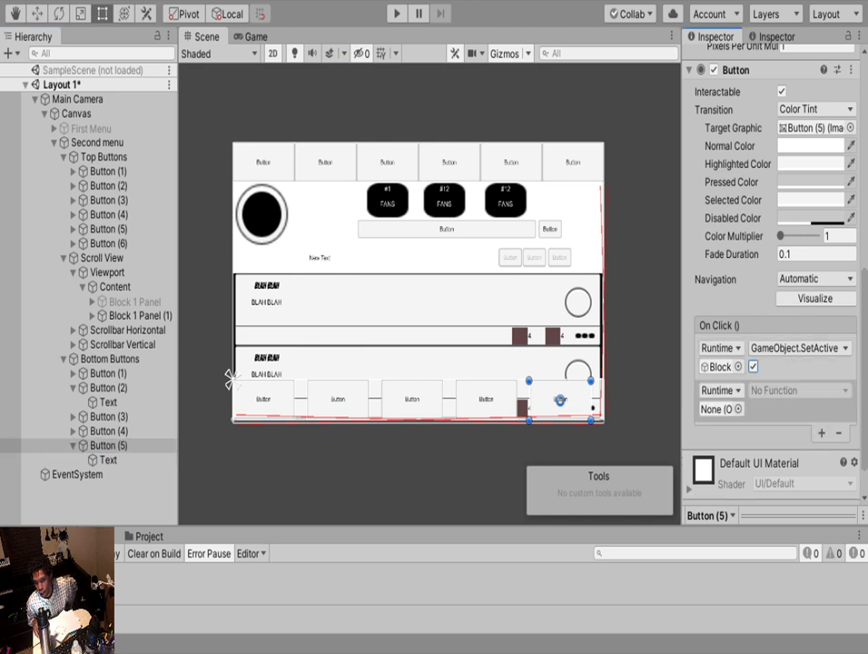
left_click_drag(134, 302, 707, 409)
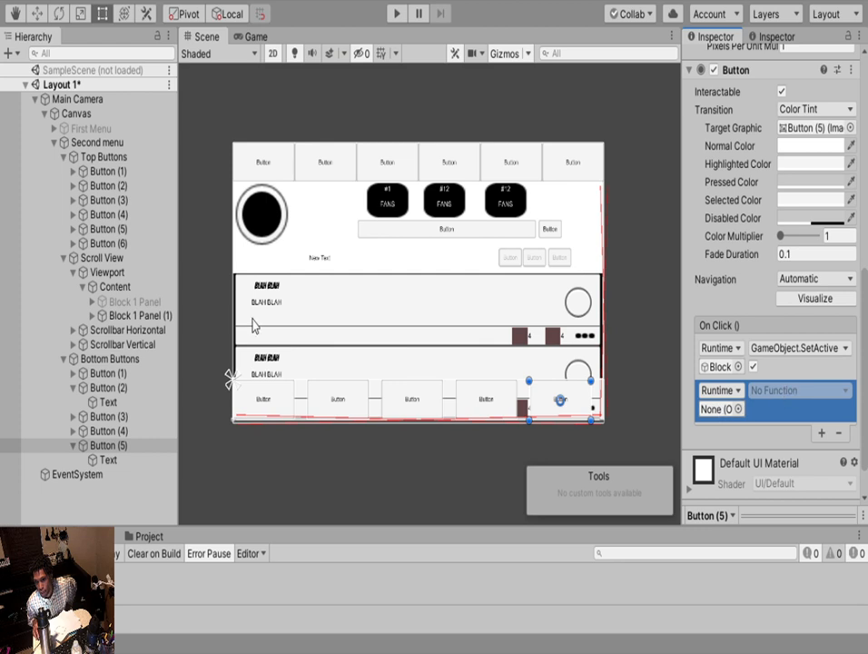
left_click_drag(156, 302, 740, 406)
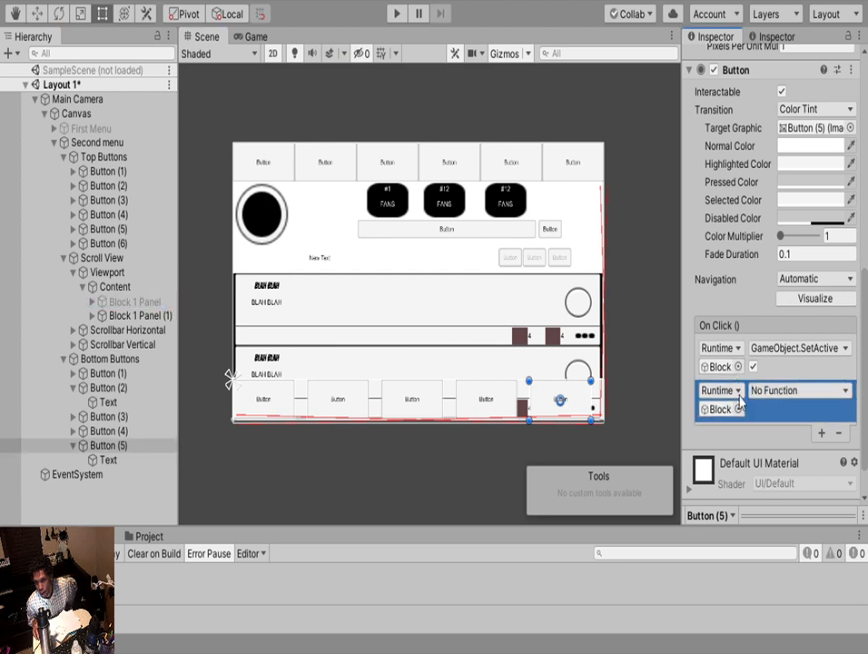
left_click(662, 575)
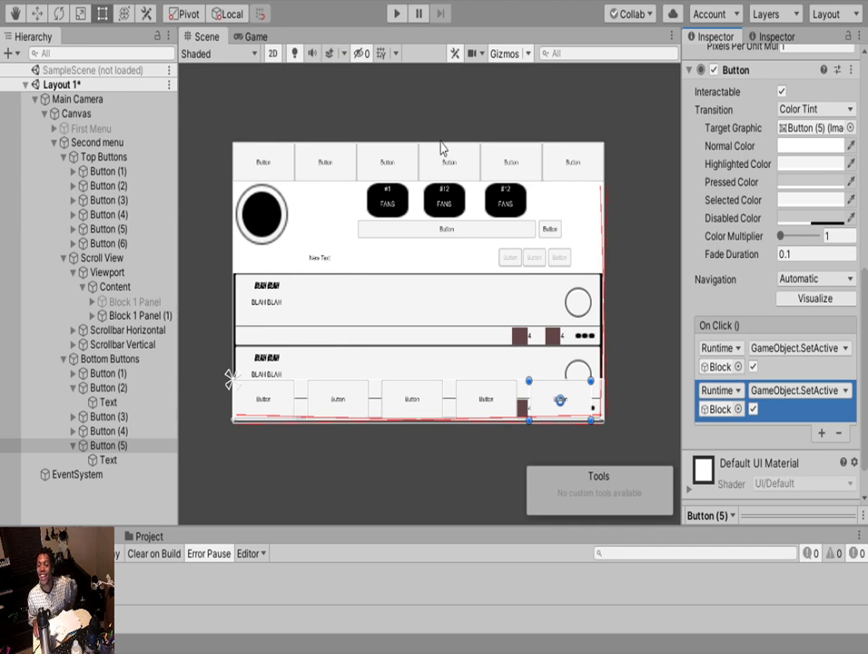
Run the scene to preview the second menu in the Game view, and stop the playback
left_click(394, 16)
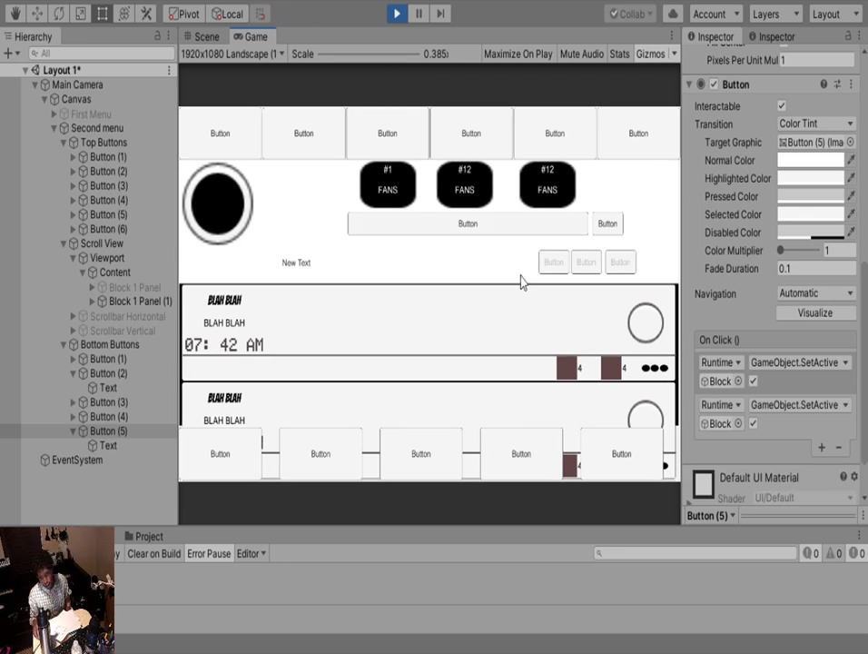
left_click_drag(513, 320, 427, 11)
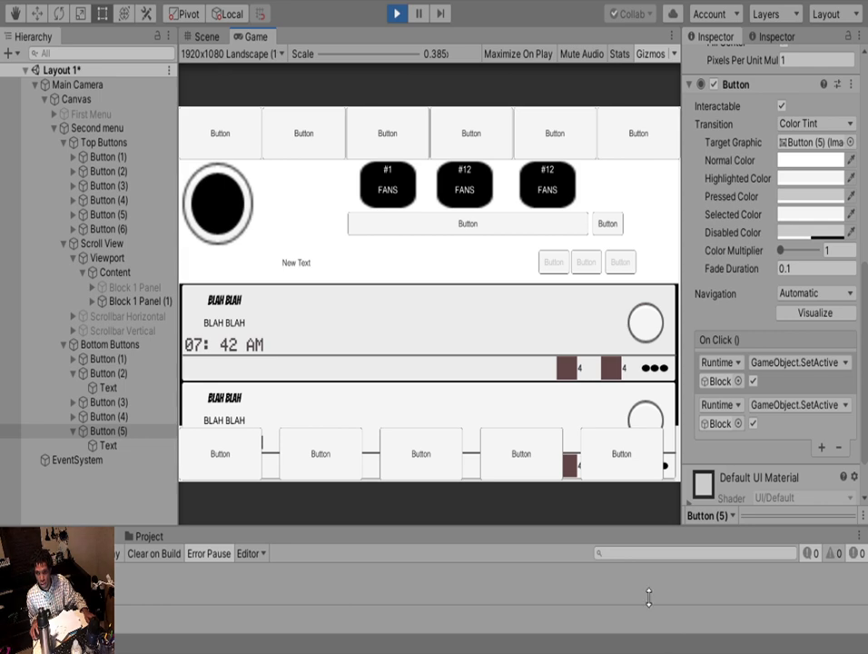
left_click(402, 18)
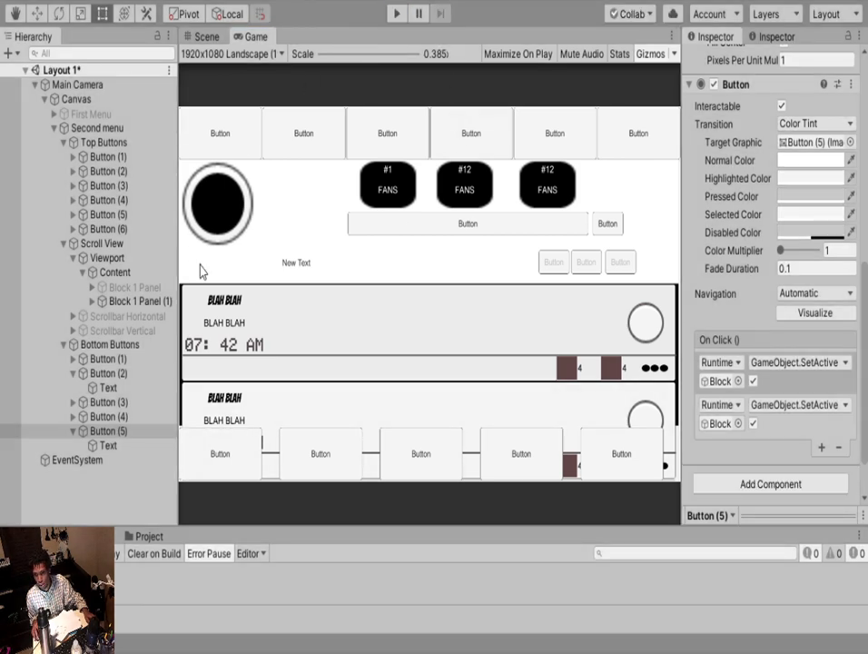
Examine the project's Scenes folder with the Layout 1 scene, and return to the top-level Assets folder
left_click(150, 541)
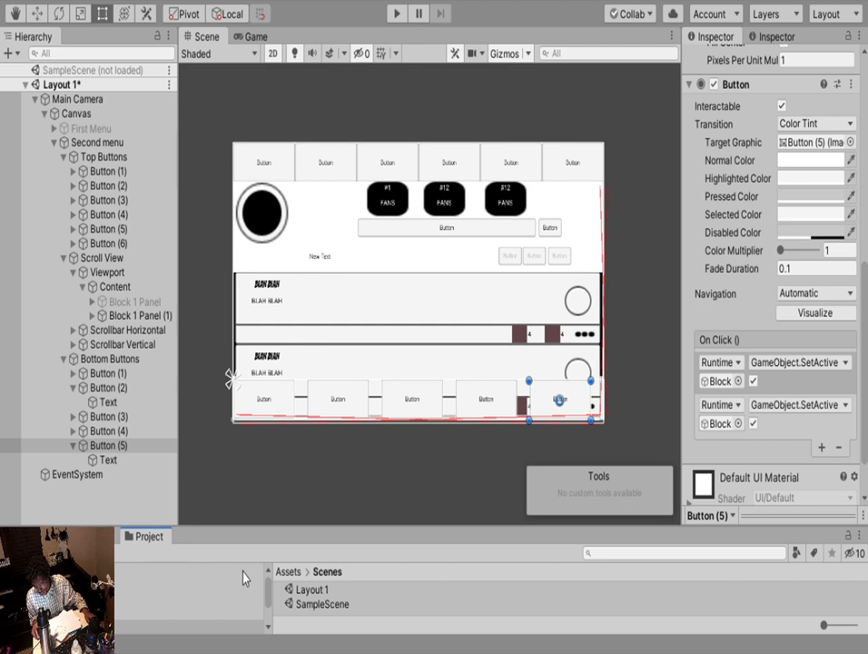
left_click(331, 592)
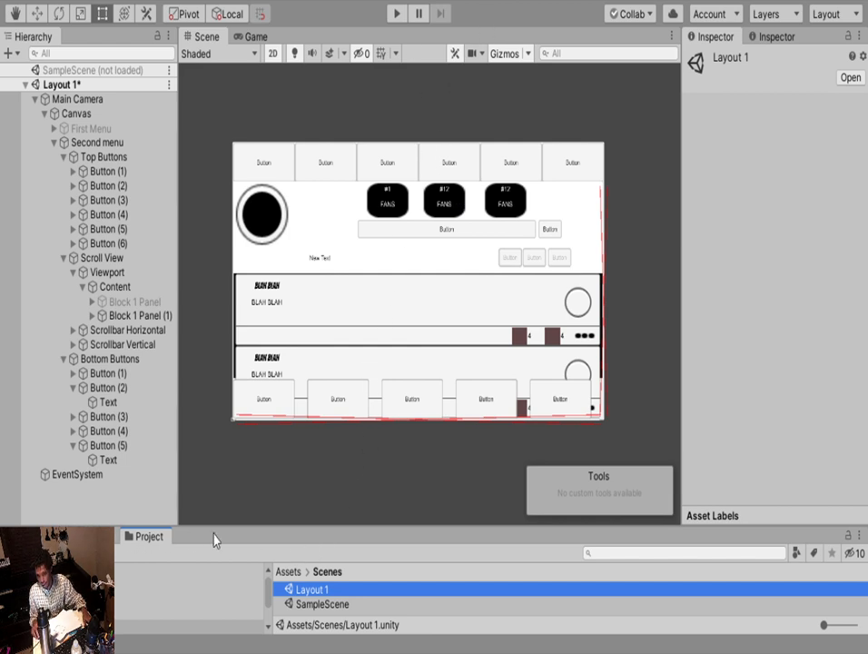
left_click_drag(213, 529, 218, 509)
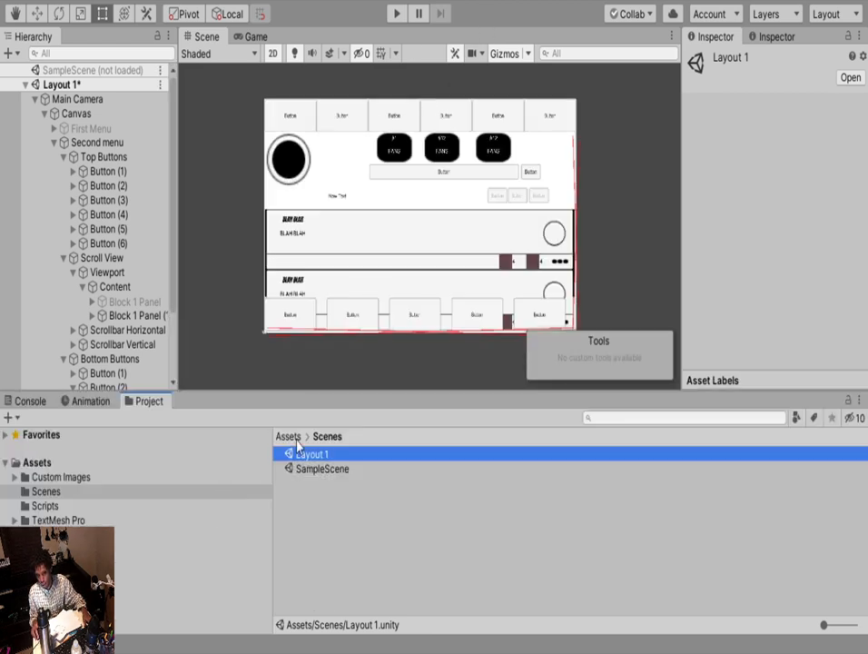
left_click(291, 437)
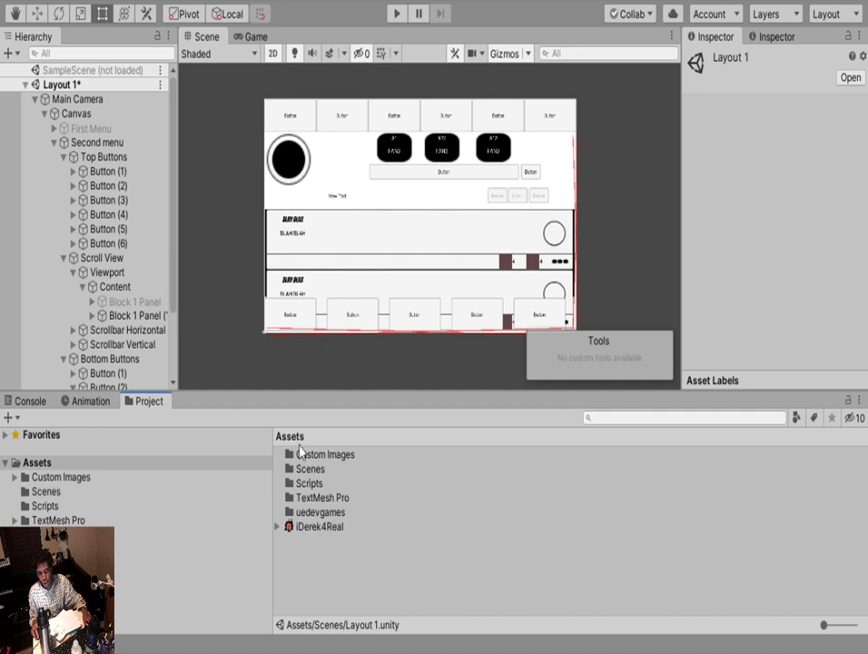
left_click(29, 400)
left_click_drag(248, 386, 271, 540)
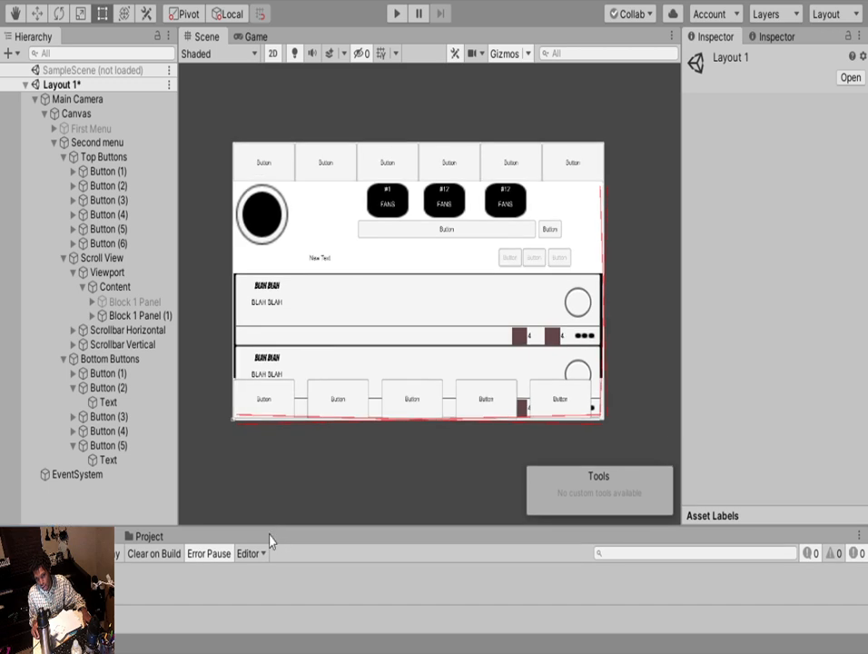
left_click(145, 539)
Compare the round picture's outer Image with its nested black Image (1) in the header of Block 1 Panel (1)
left_click(247, 289)
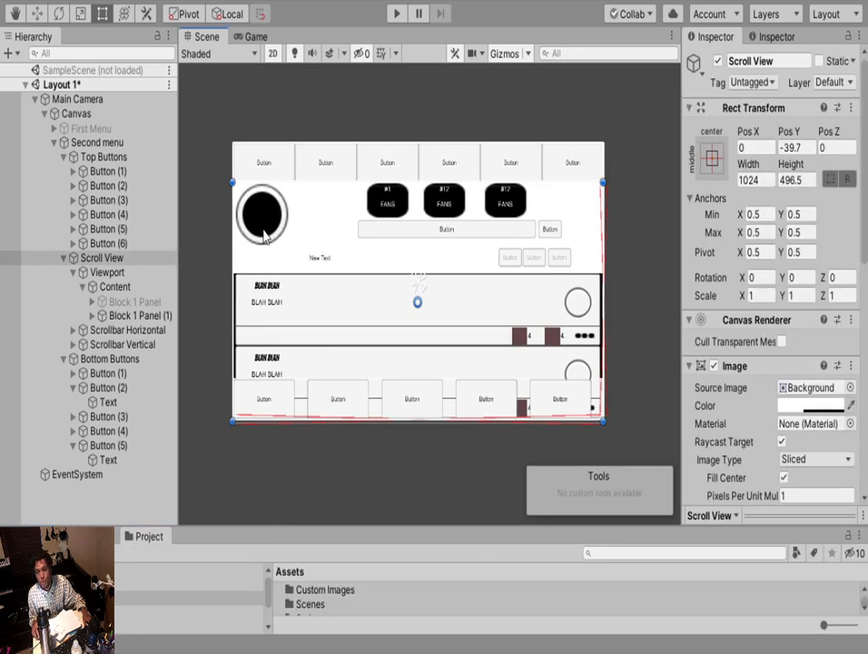
left_click(264, 215)
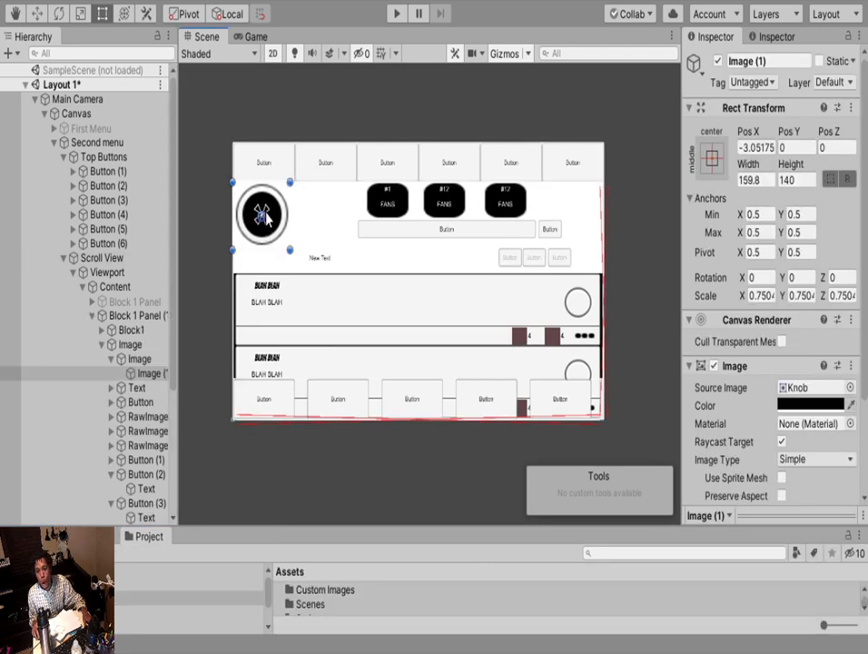
left_click(136, 359)
left_click(141, 373)
left_click(139, 360)
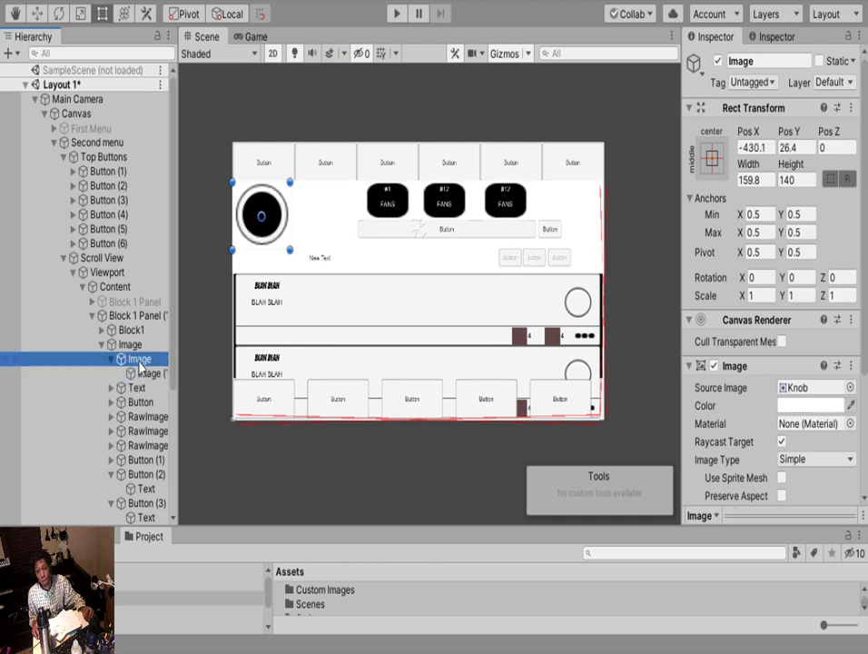
left_click(144, 374)
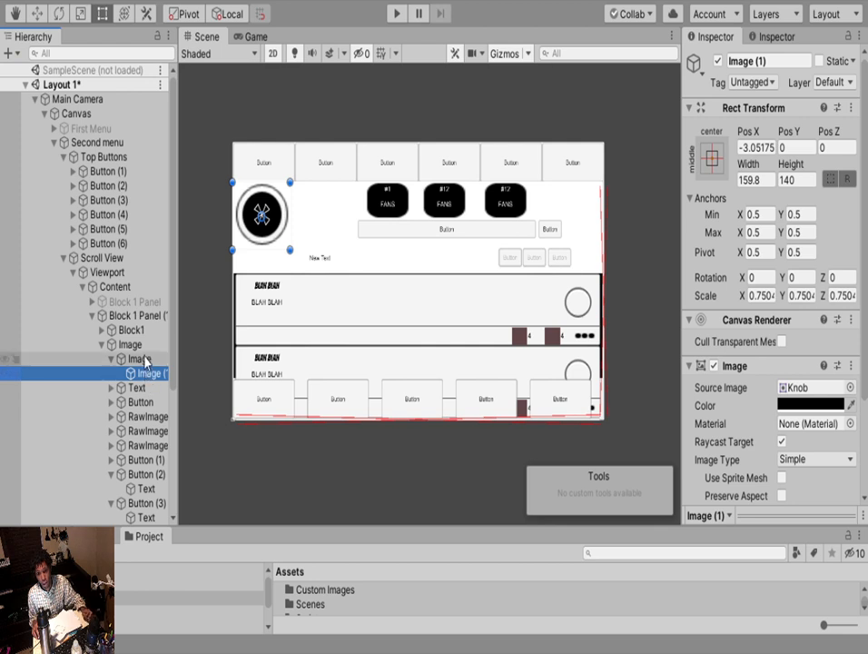
Try the iDerek4Real sprite with a white colour as the source image of the nested Image (1) in the round header picture
left_click(133, 345)
left_click(141, 359)
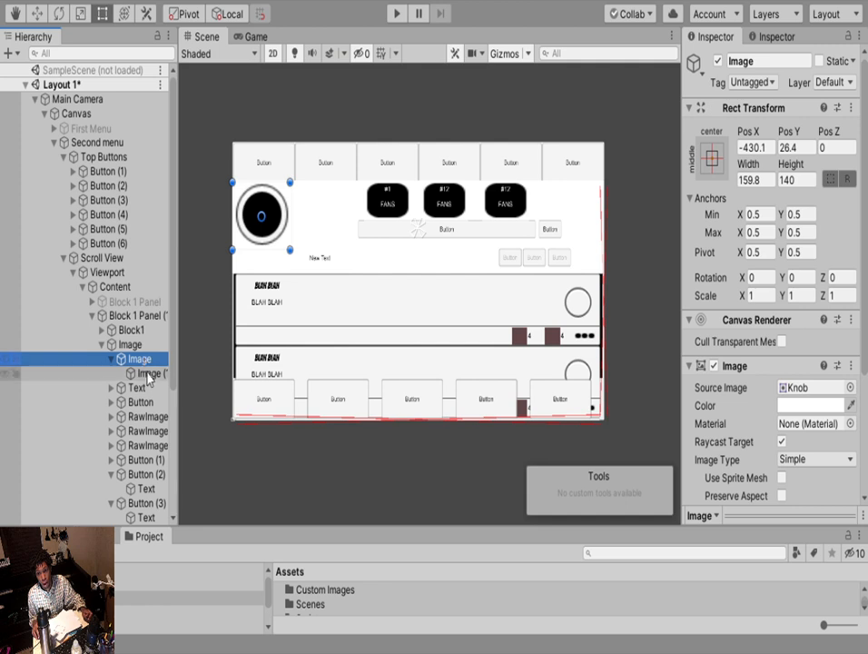
left_click(148, 374)
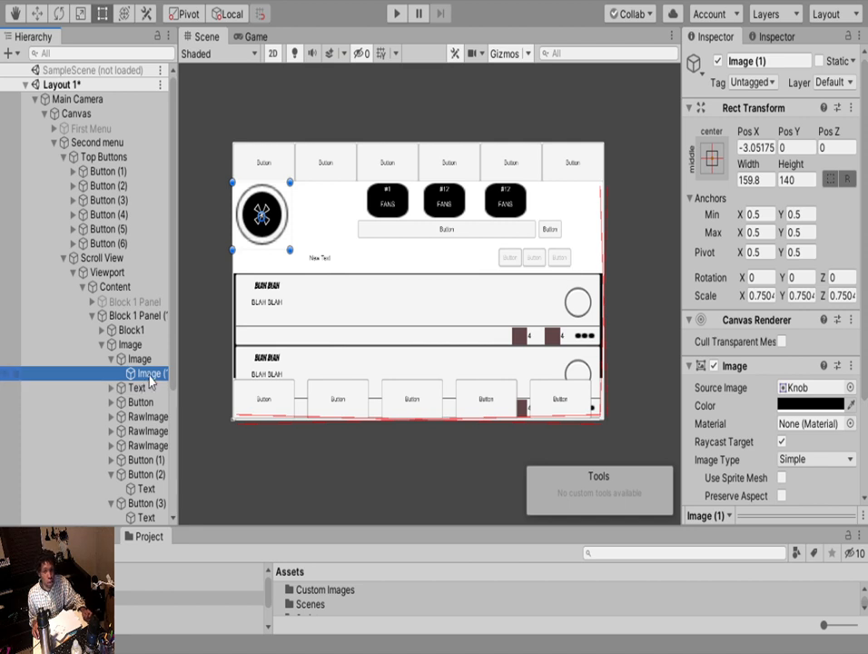
left_click(844, 387)
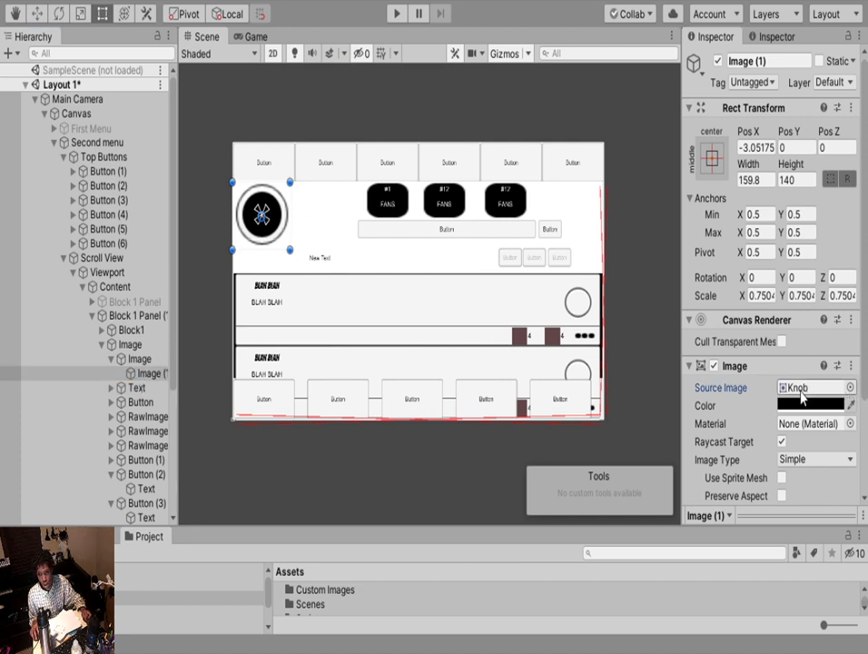
left_click(618, 358)
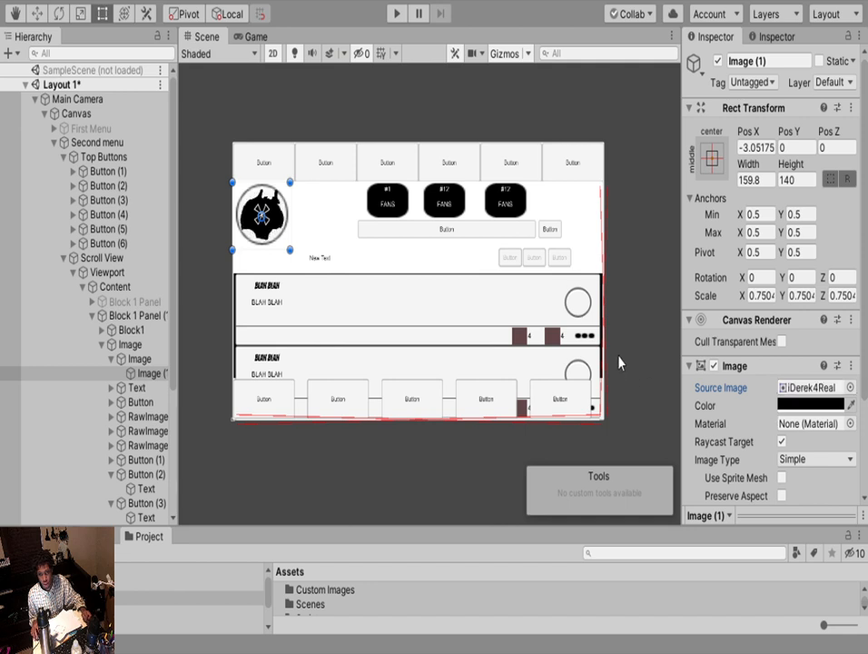
left_click(810, 405)
left_click(699, 172)
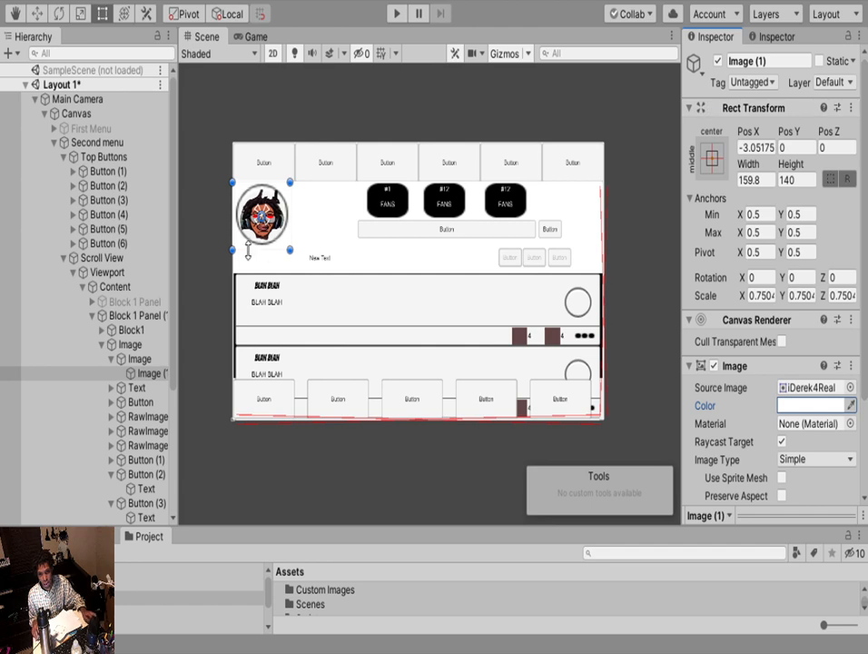
scroll(248, 251, "up", 3)
scroll(271, 243, "down", 3)
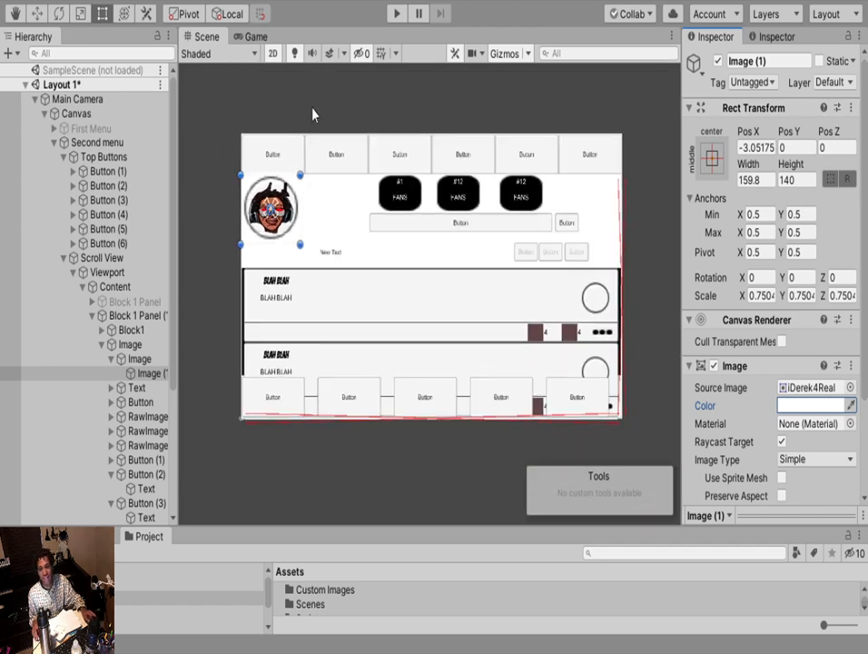
left_click(312, 115)
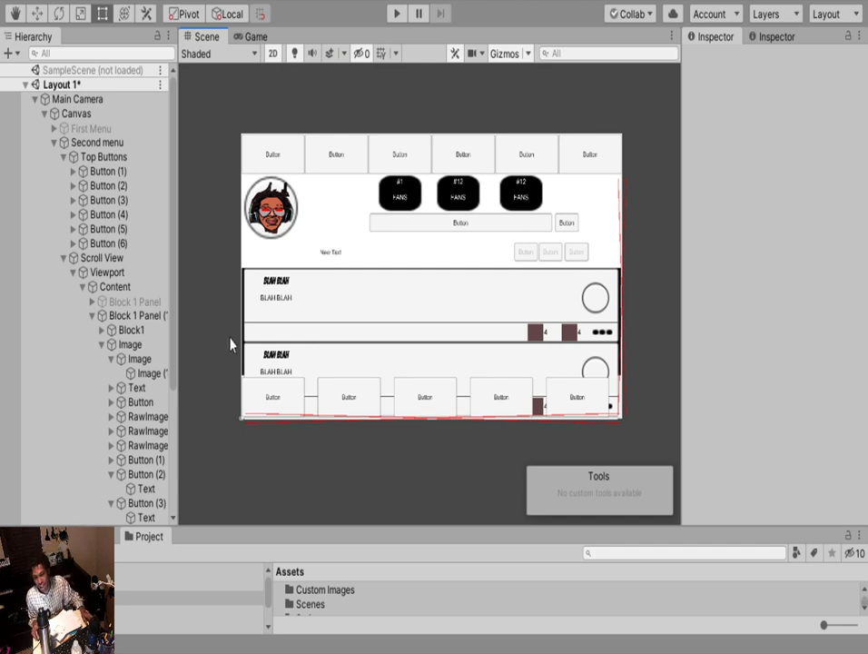
Undo the colour and source image changes on the nested Image (1)
key("ctrl+z")
key("ctrl+z")
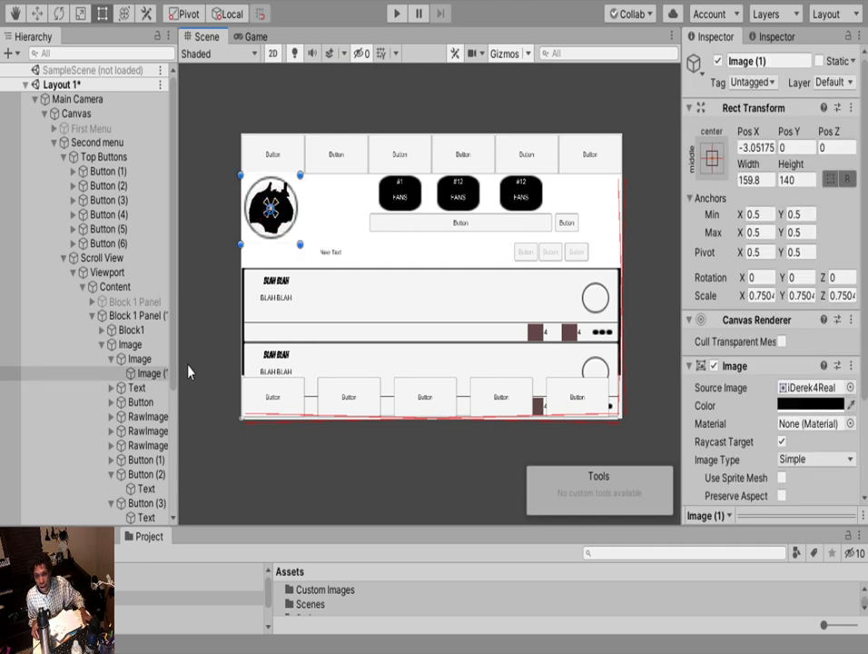
key("ctrl+z")
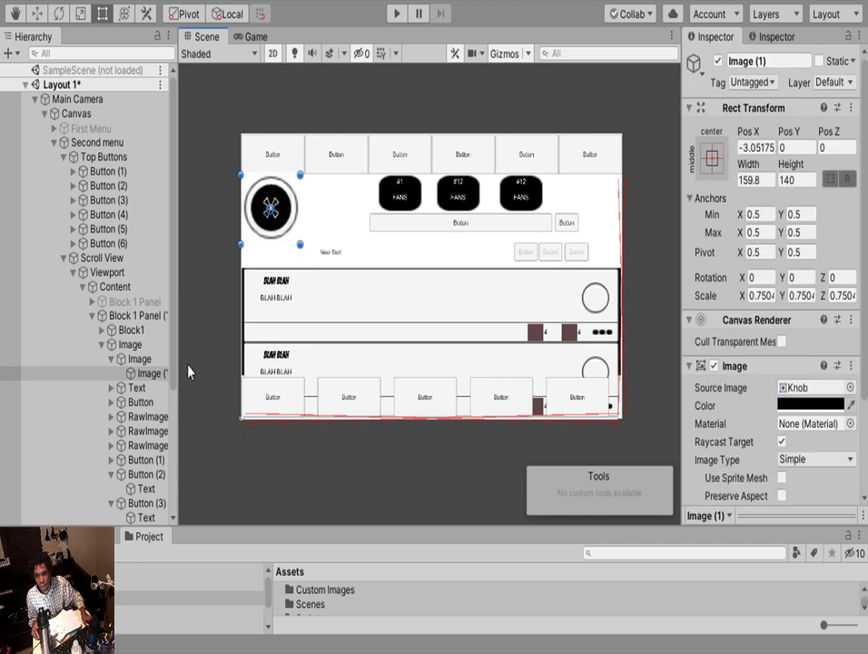
Add a Raw Image as a child of the round picture's outer Image and assign it the iDerek4Real texture
left_click(127, 360)
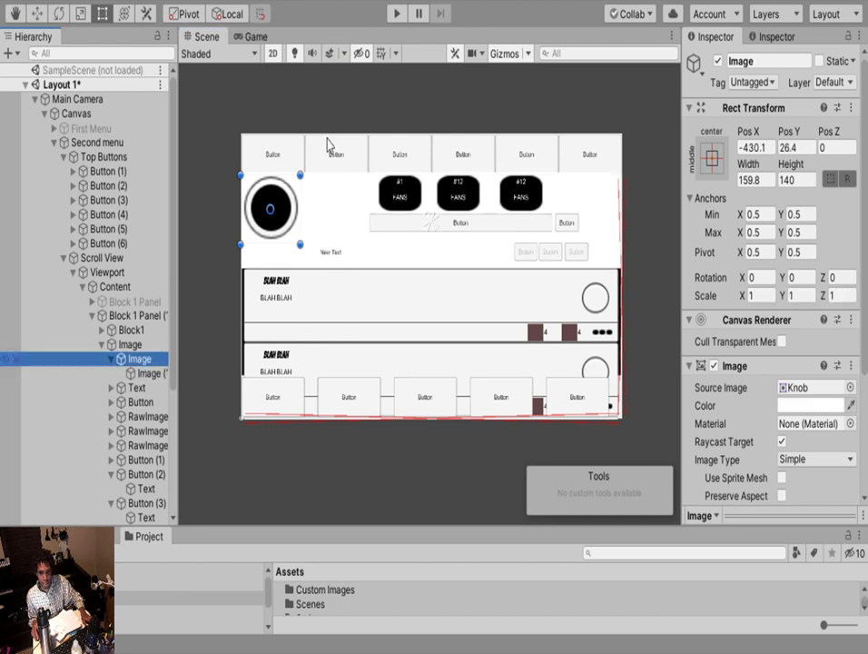
left_click(327, 73)
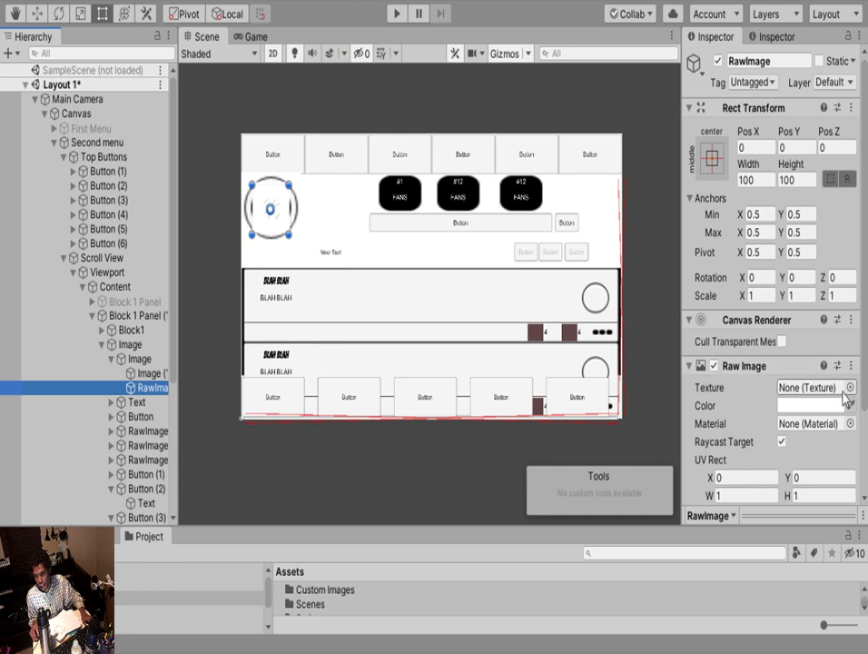
left_click(839, 387)
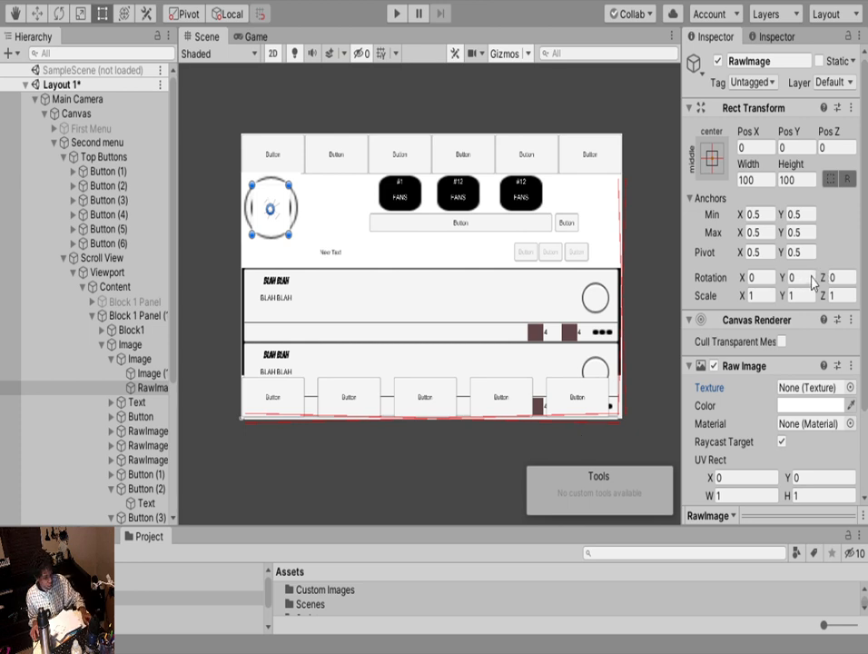
double_click(717, 305)
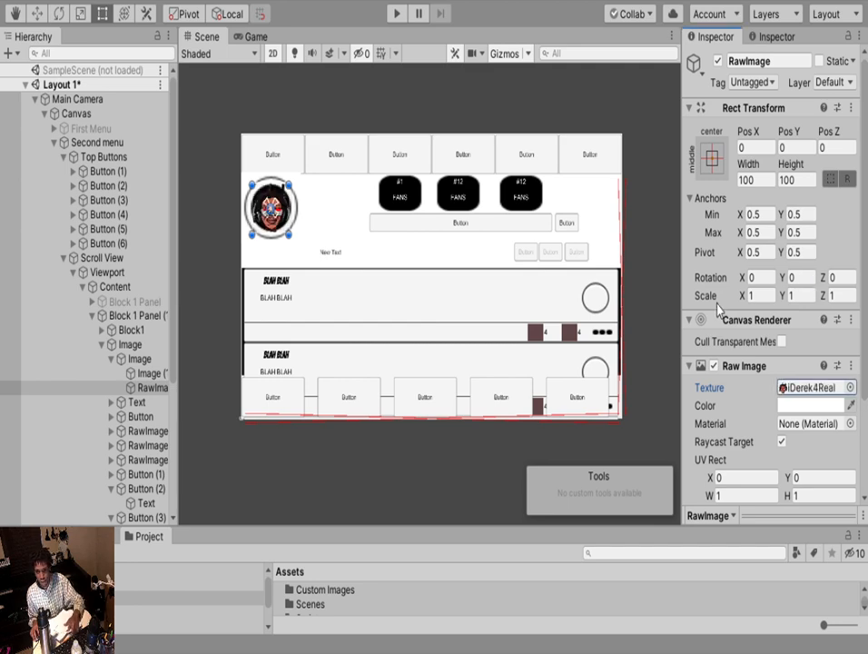
Enlarge the new face RawImage to about 142 by 125 so that it fills the round picture frame
scroll(296, 193, "up", 6)
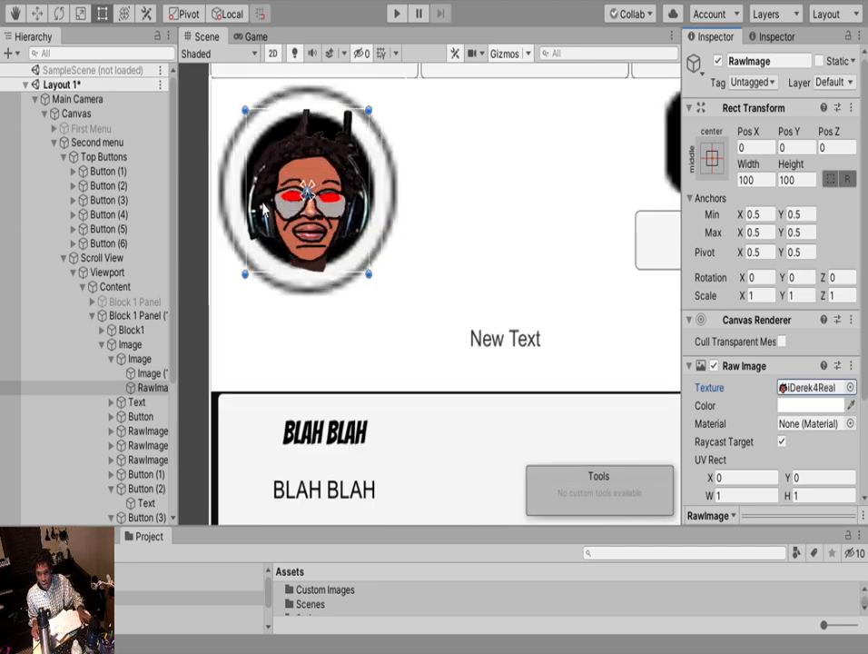
left_click_drag(238, 147, 222, 147)
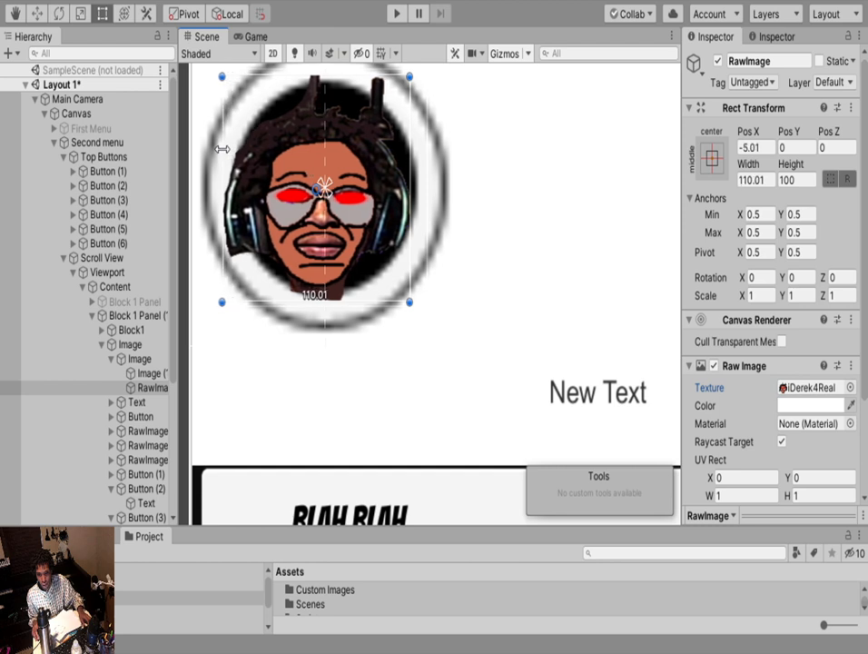
left_click_drag(409, 198, 445, 197)
middle_click_drag(214, 86, 234, 207)
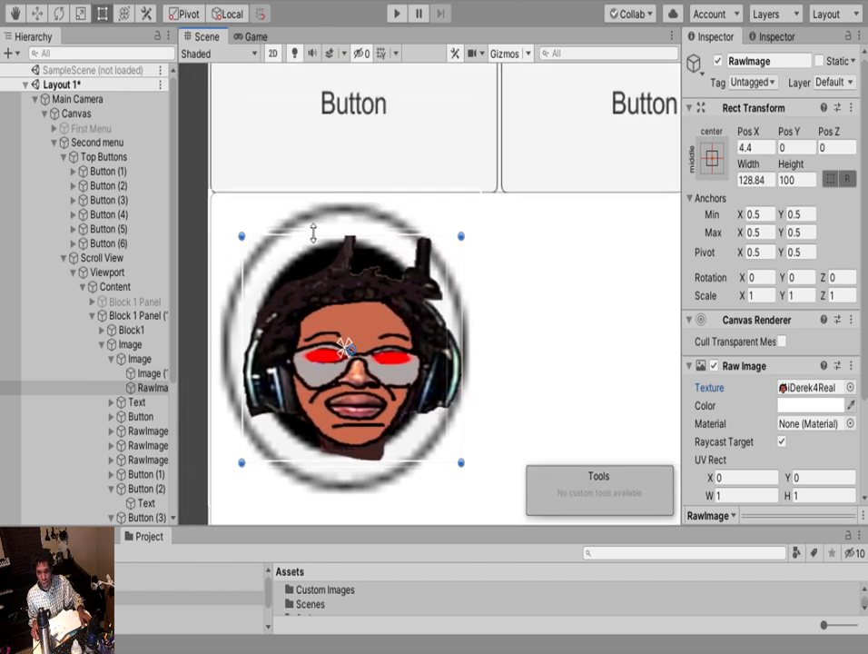
left_click_drag(314, 233, 308, 195)
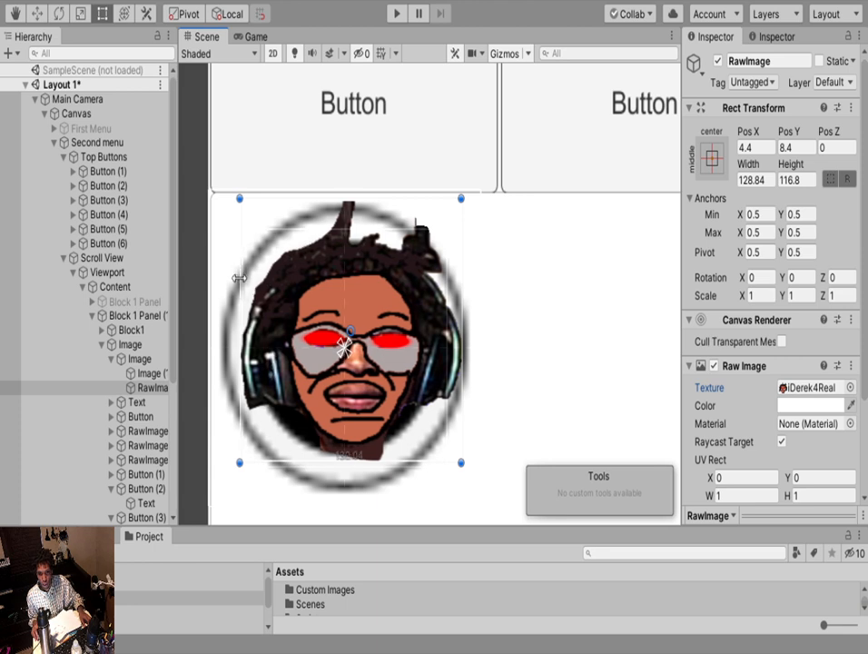
left_click_drag(242, 273, 219, 273)
mouse_move(334, 463)
left_mouse_down()
mouse_move(333, 500)
mouse_move(334, 468)
left_mouse_up()
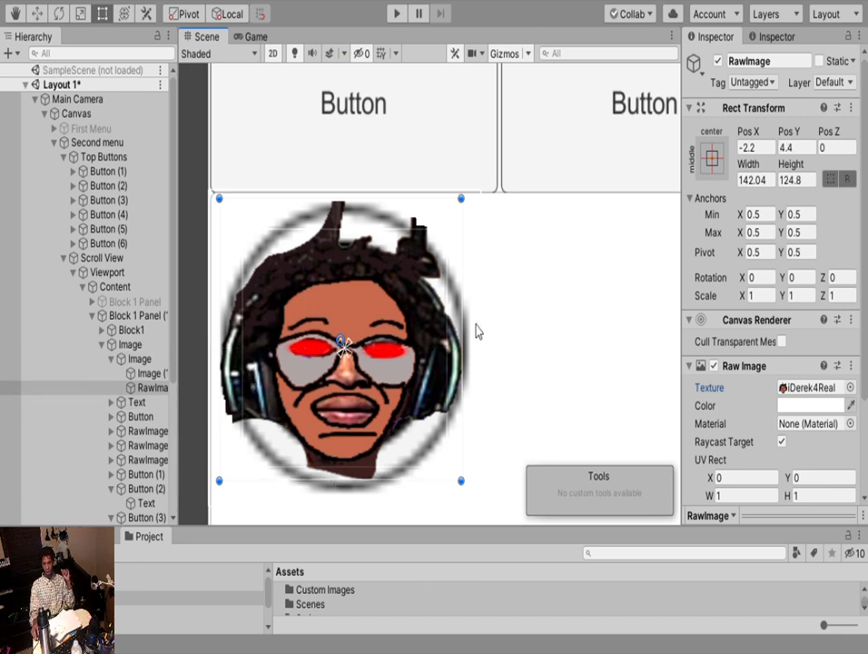
Scale the black Image (1) behind the face up uniformly to about 0.913 within the round frame
left_click(130, 378)
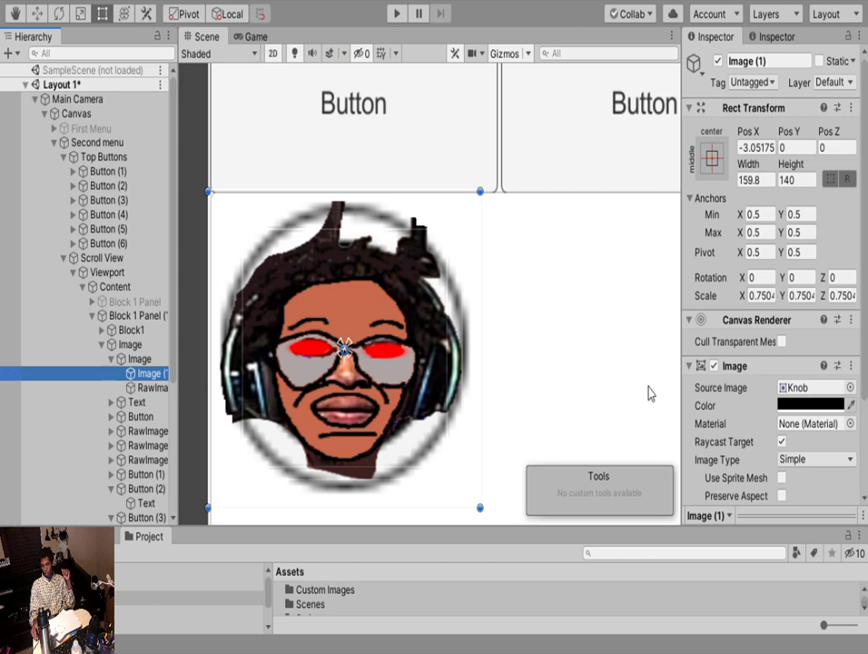
left_click(156, 361)
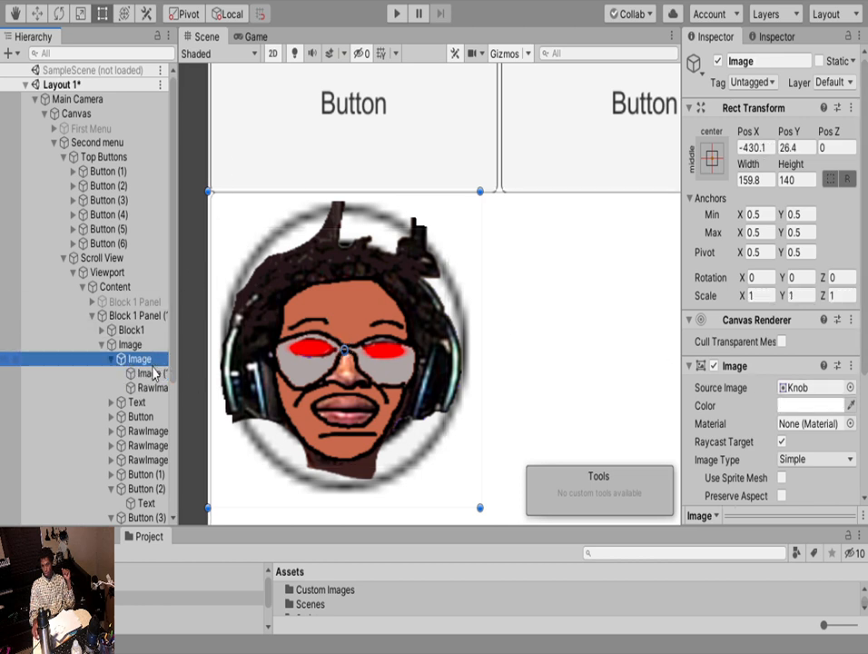
left_click(153, 373)
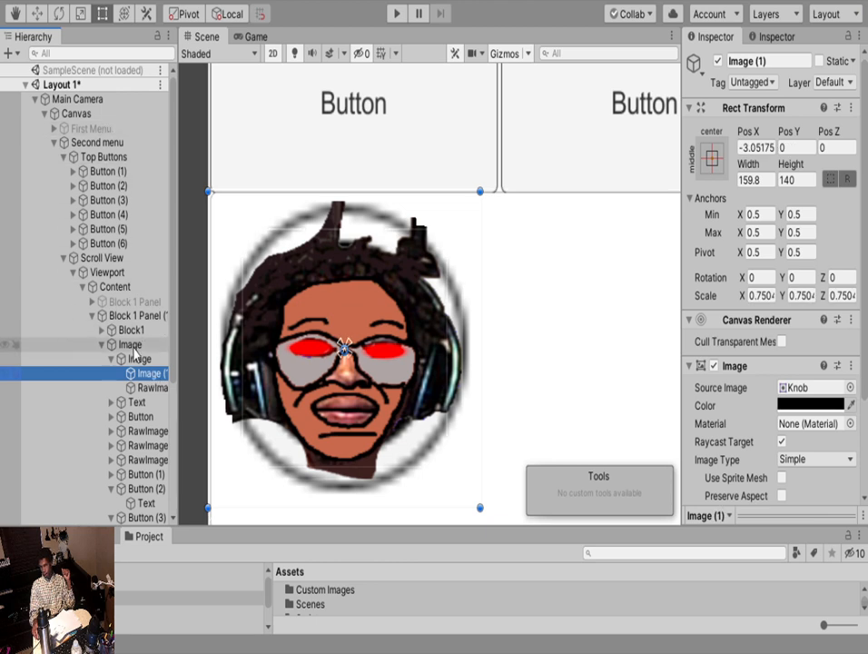
left_click(136, 361)
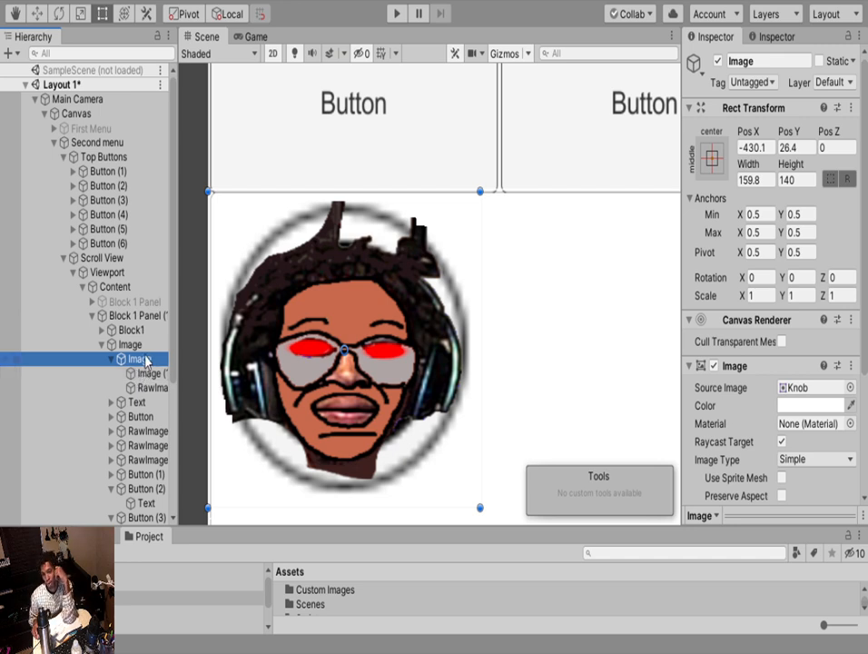
left_click(150, 374)
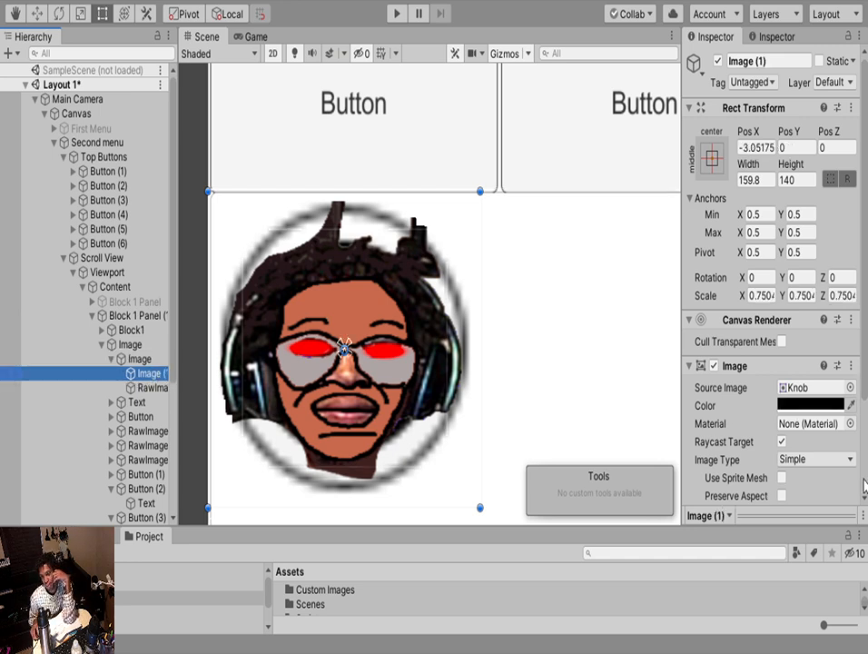
left_click(830, 406)
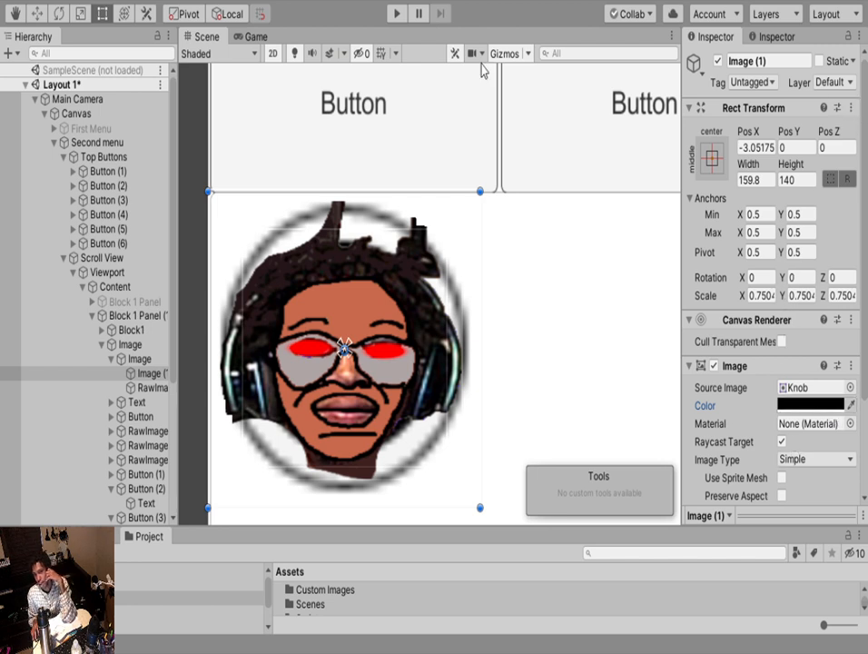
left_click(81, 13)
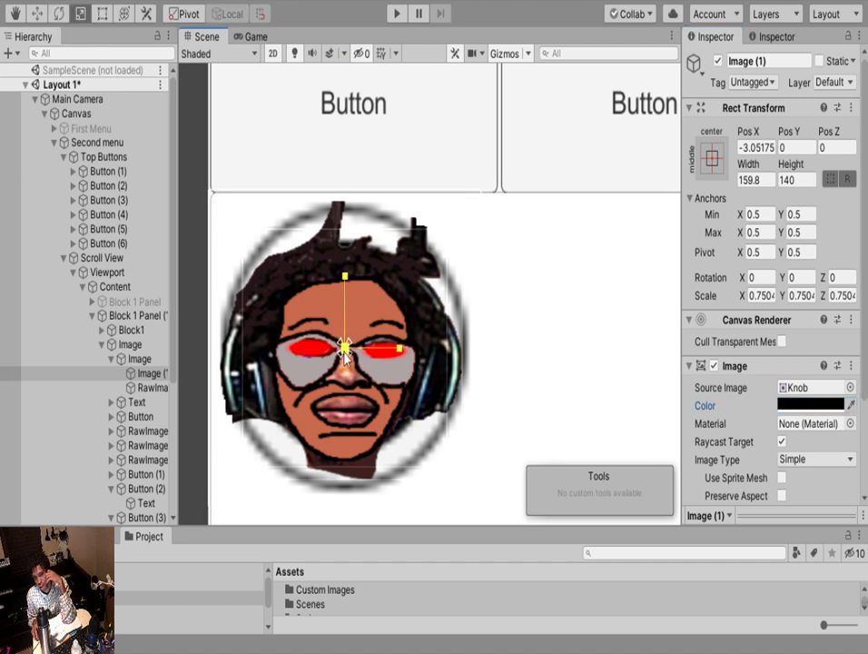
mouse_move(345, 352)
left_mouse_down()
mouse_move(372, 343)
mouse_move(360, 352)
left_mouse_up()
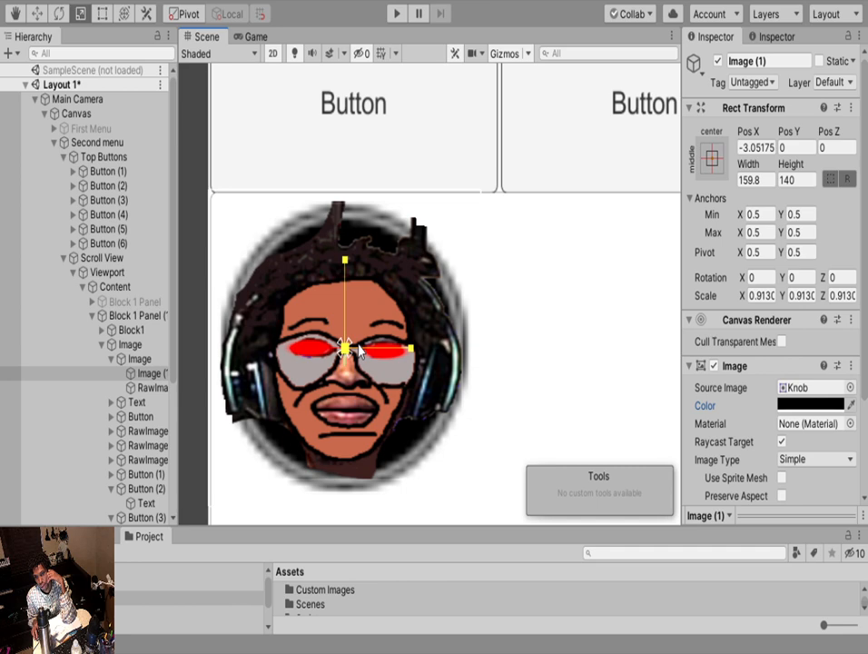
scroll(359, 350, "down", 6)
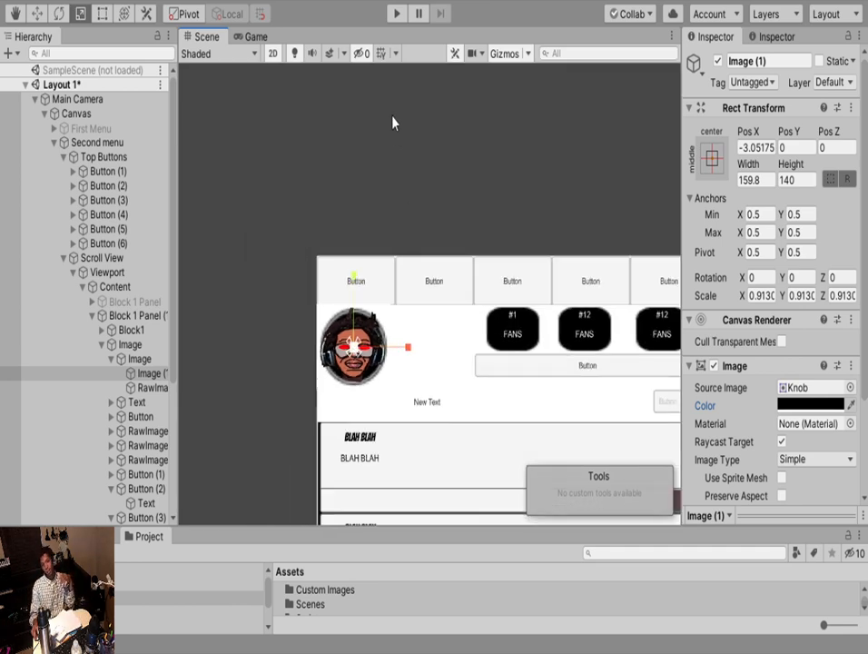
left_click(393, 121)
Run the scene to preview the header picture, try the first top button, and stop the playback
middle_click_drag(403, 304, 283, 173)
left_click(394, 15)
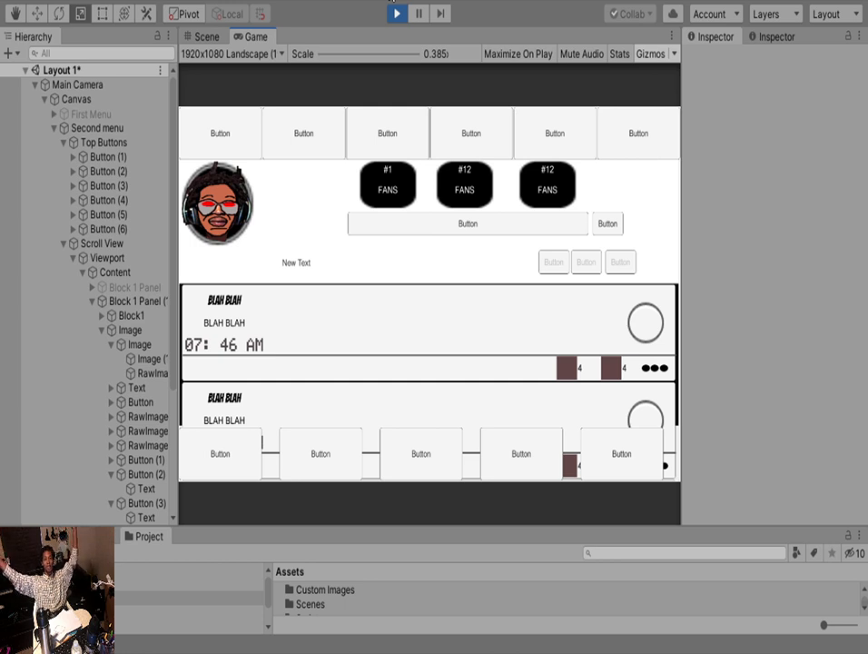
left_click(220, 128)
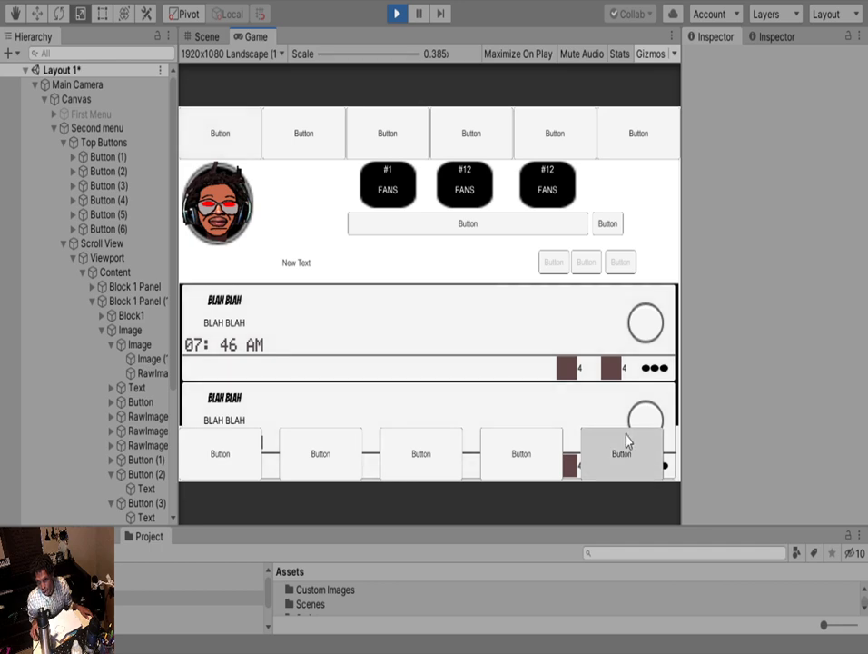
left_click(396, 13)
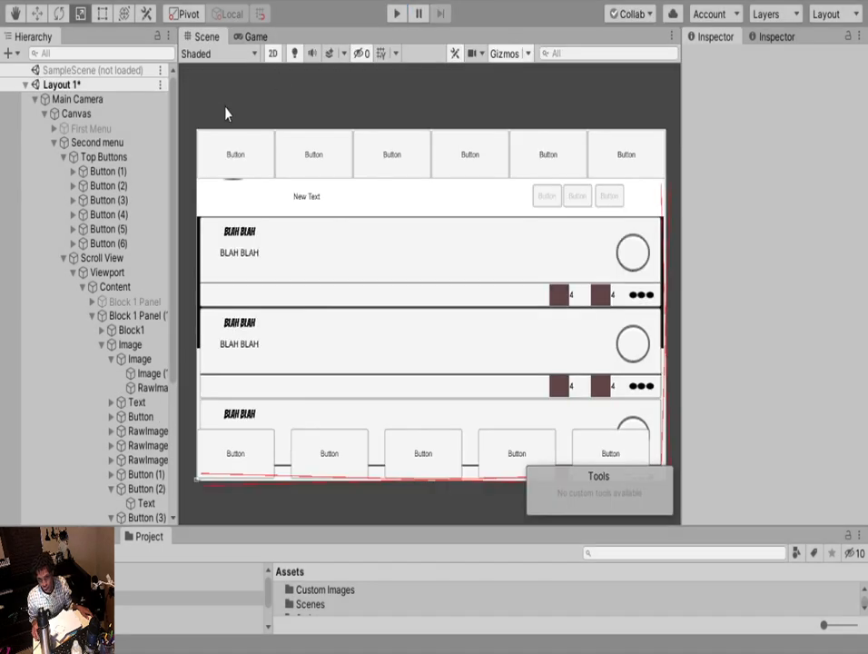
On the top Button (1), identify the panels in the On Click entries and untick SetActive for Block 1 Panel (1)
left_click(236, 143)
left_click(236, 158)
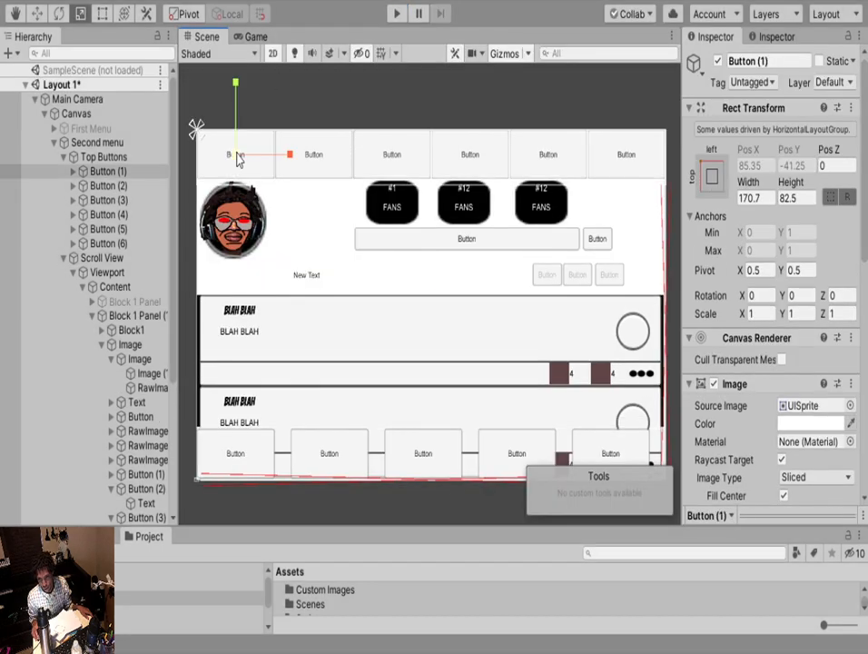
scroll(772, 318, "down", 10)
left_click(720, 366)
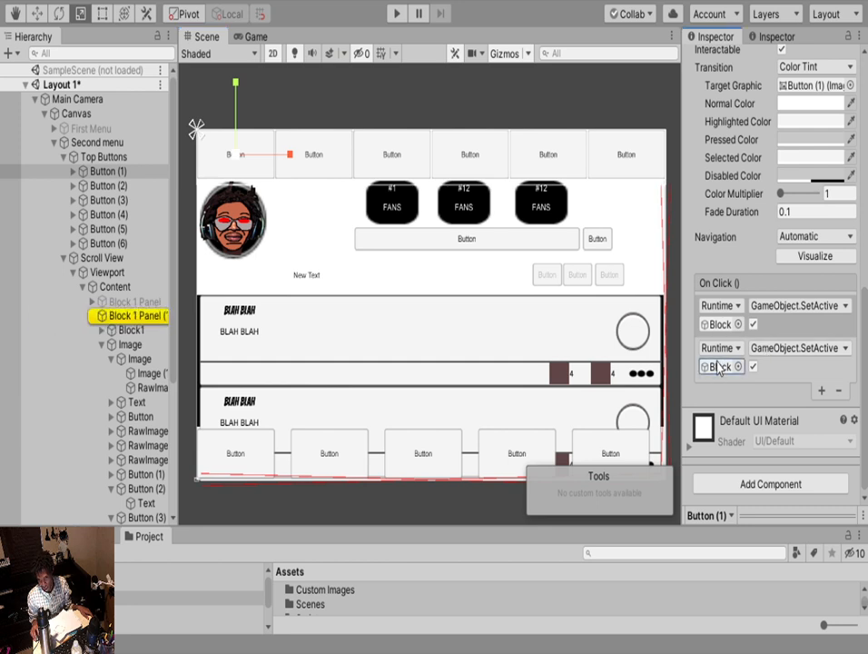
left_click(720, 325)
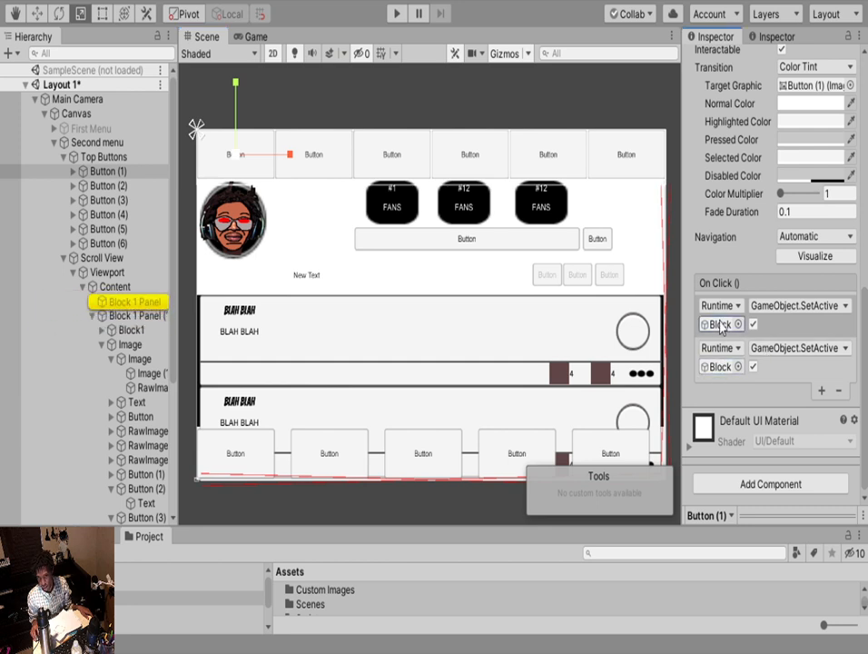
left_click(719, 367)
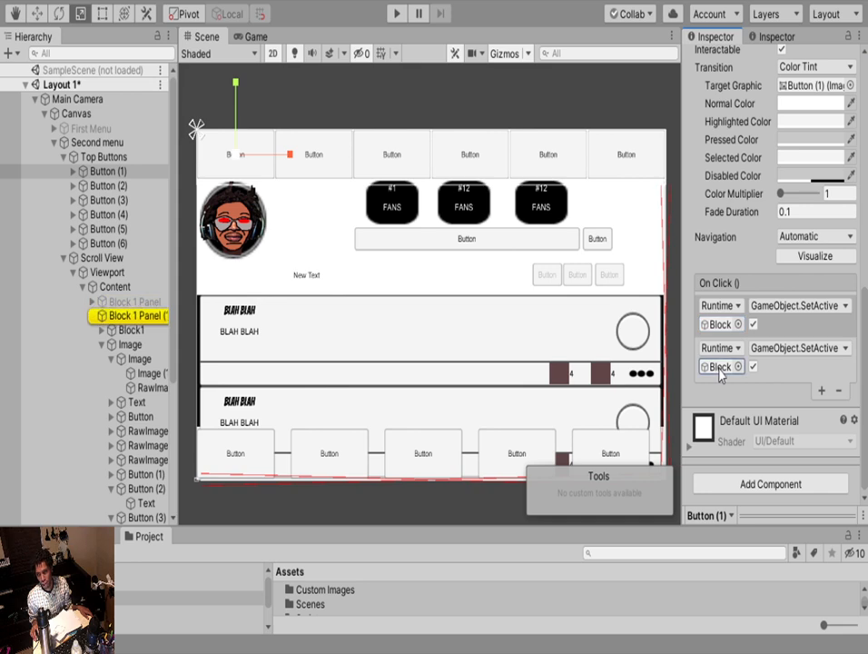
left_click(720, 324)
left_click(752, 366)
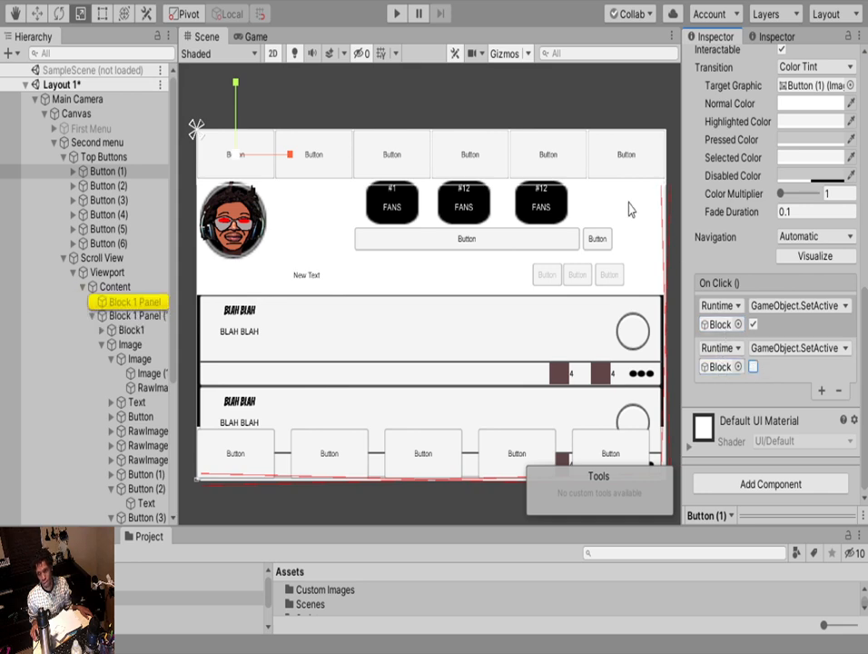
Run the scene and test switching between the Block 1 panels with the first top button and the last bottom button
left_click(399, 14)
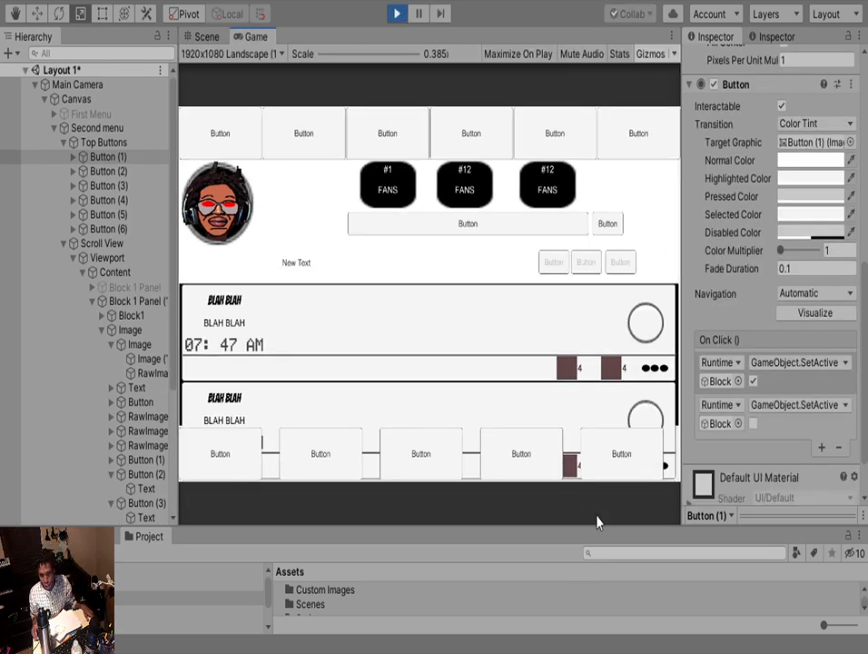
left_click(225, 155)
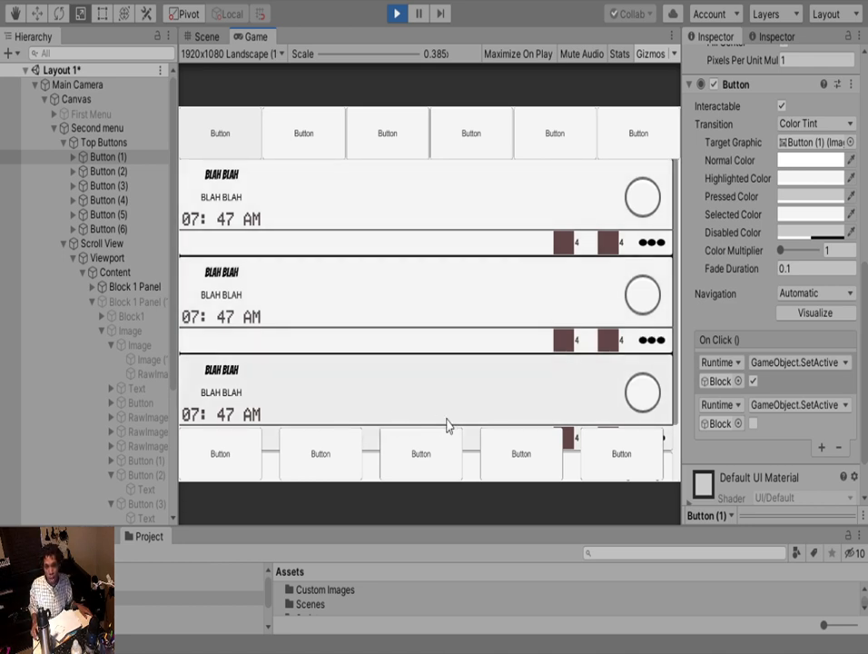
left_click(630, 467)
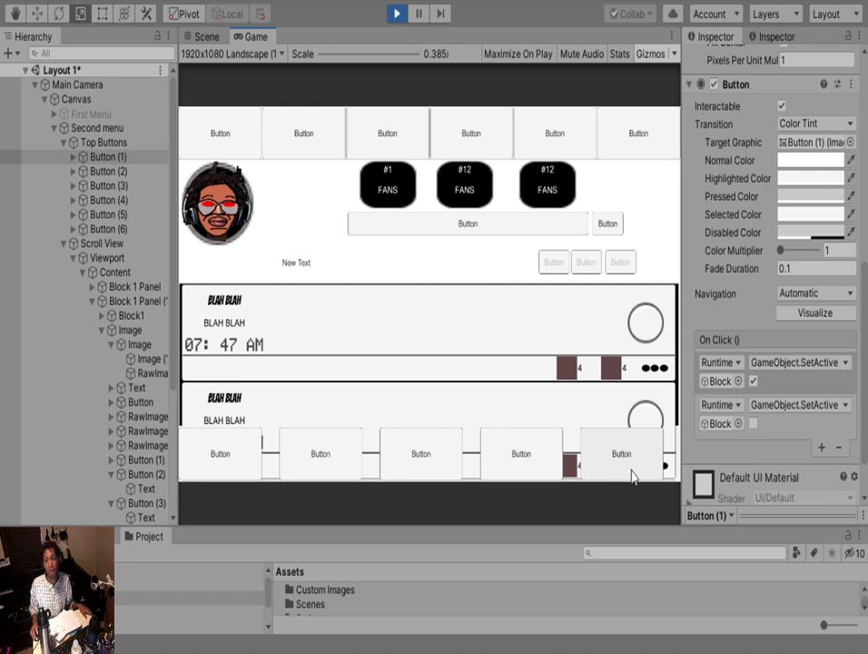